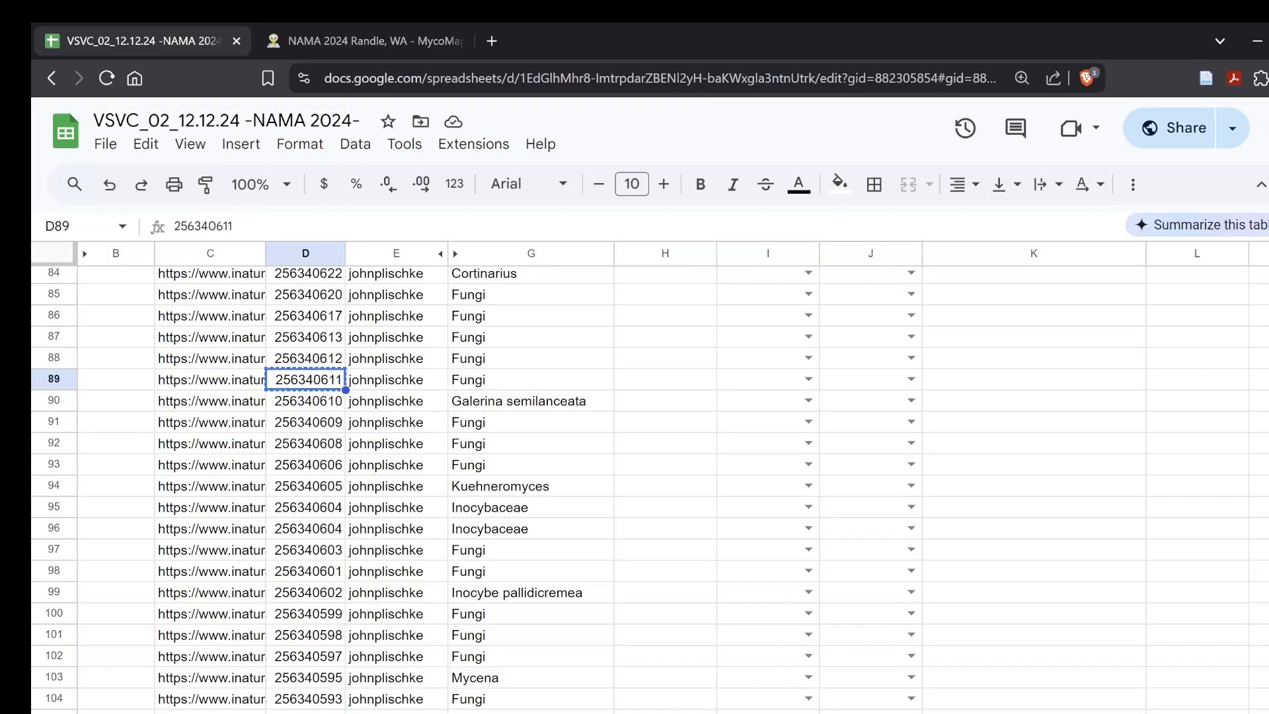
Compare the sheet of validated identifications with the sheet of unprocessed records around row 89.
key(ctrl+shift+Page_Up)
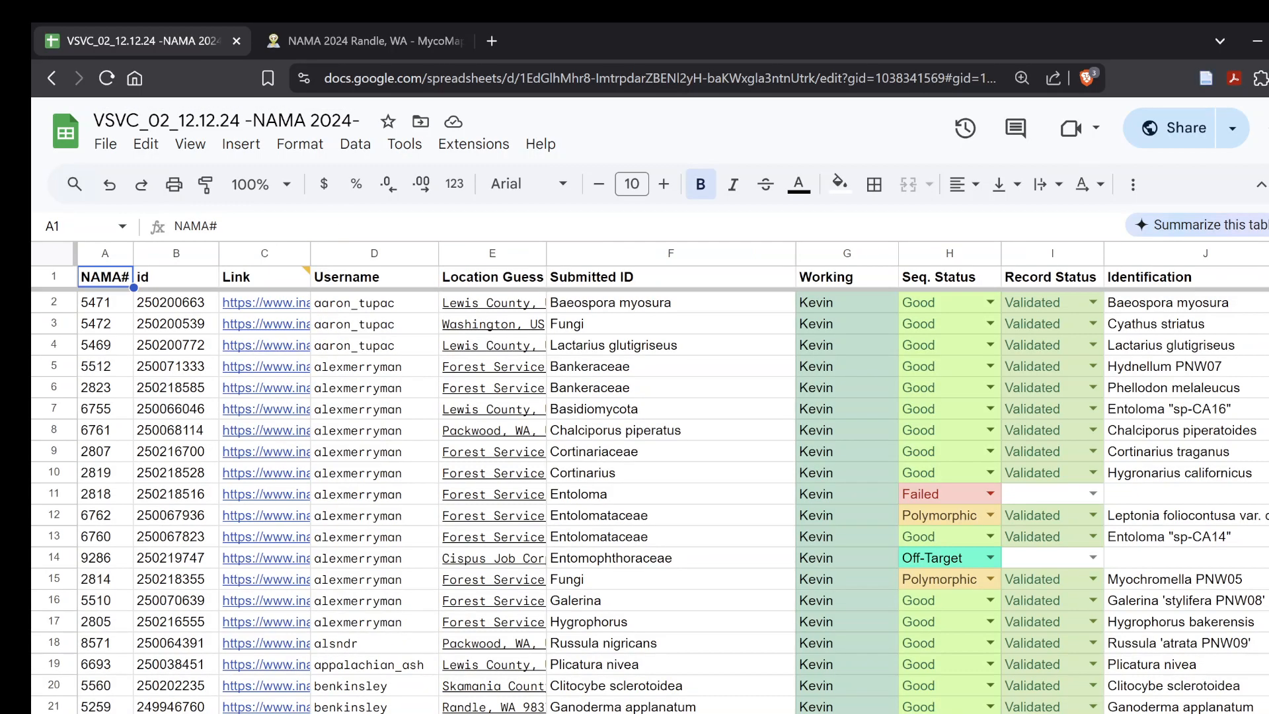
key(ctrl+shift+Page_Down)
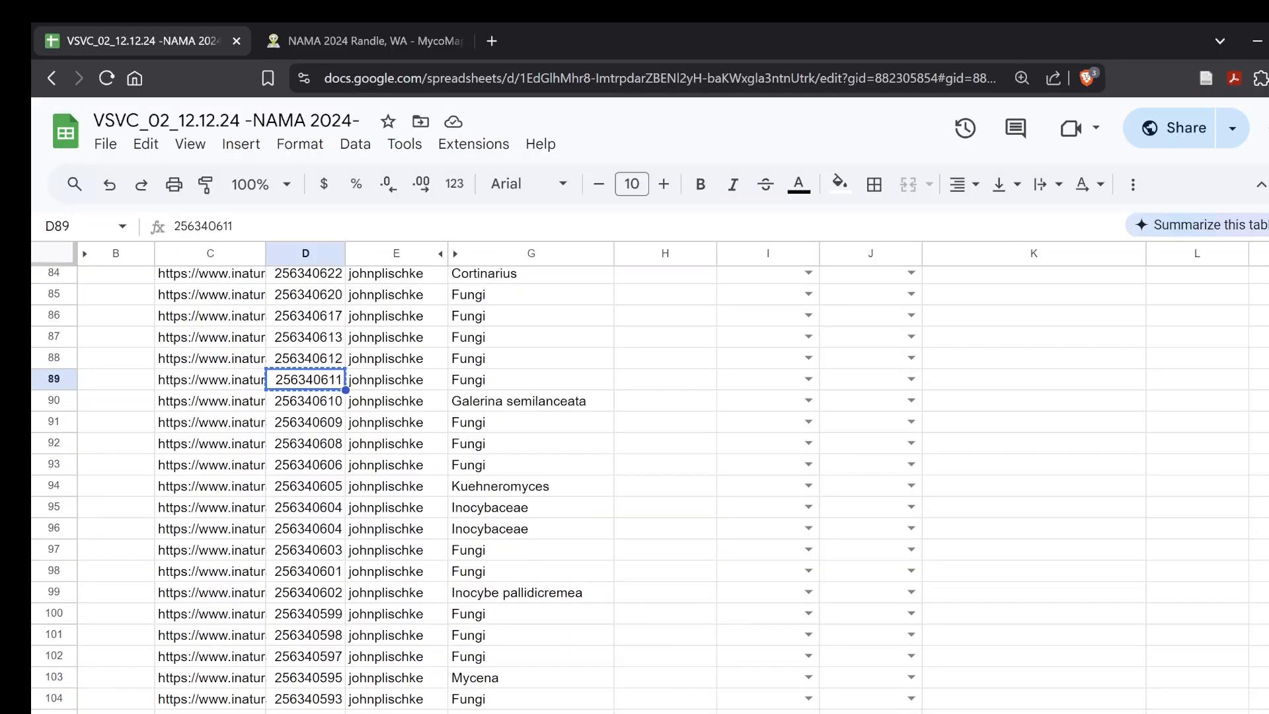
scroll(357, 452, up, 2)
scroll(357, 452, up, 1)
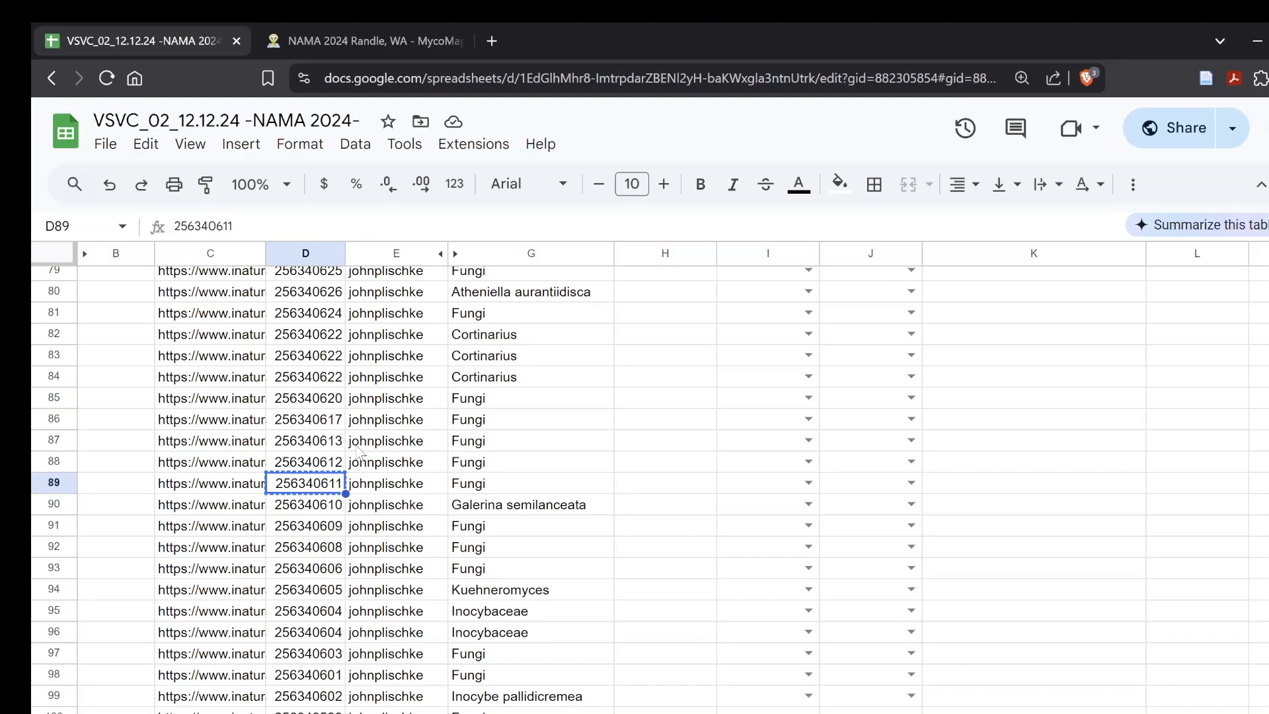
key(ctrl+shift+Page_Up)
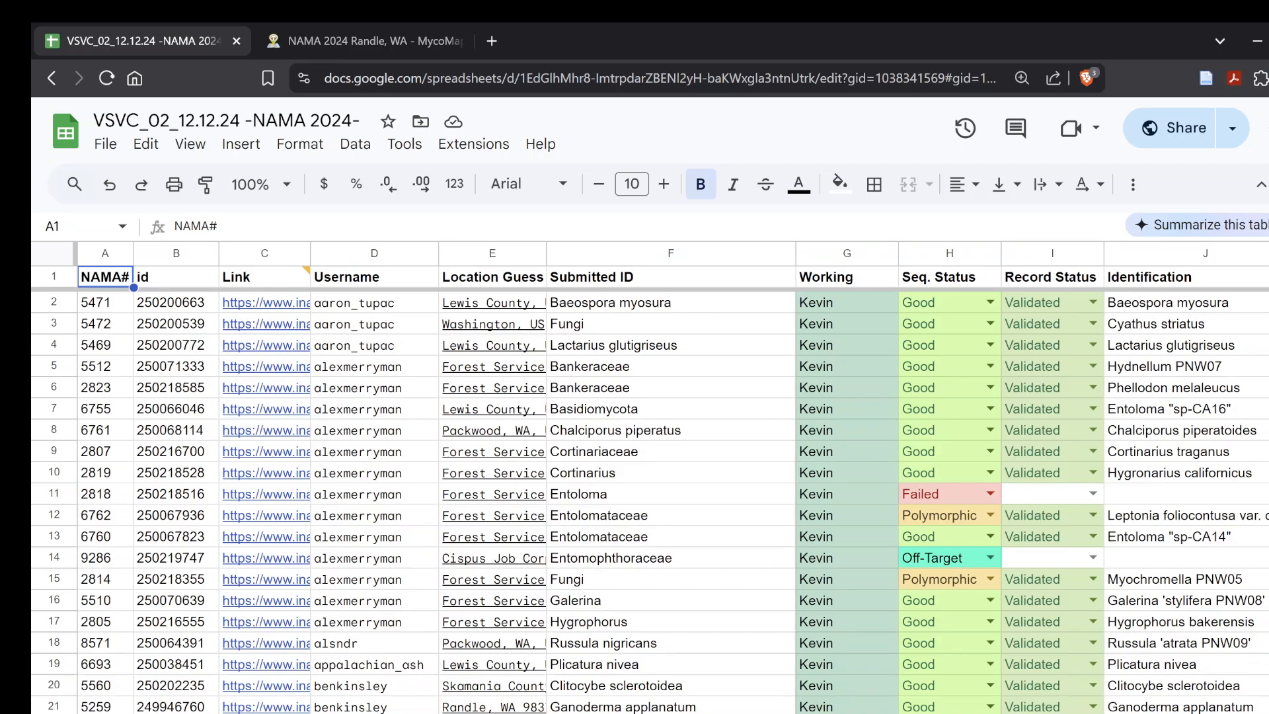
key(ctrl+shift+Page_Down)
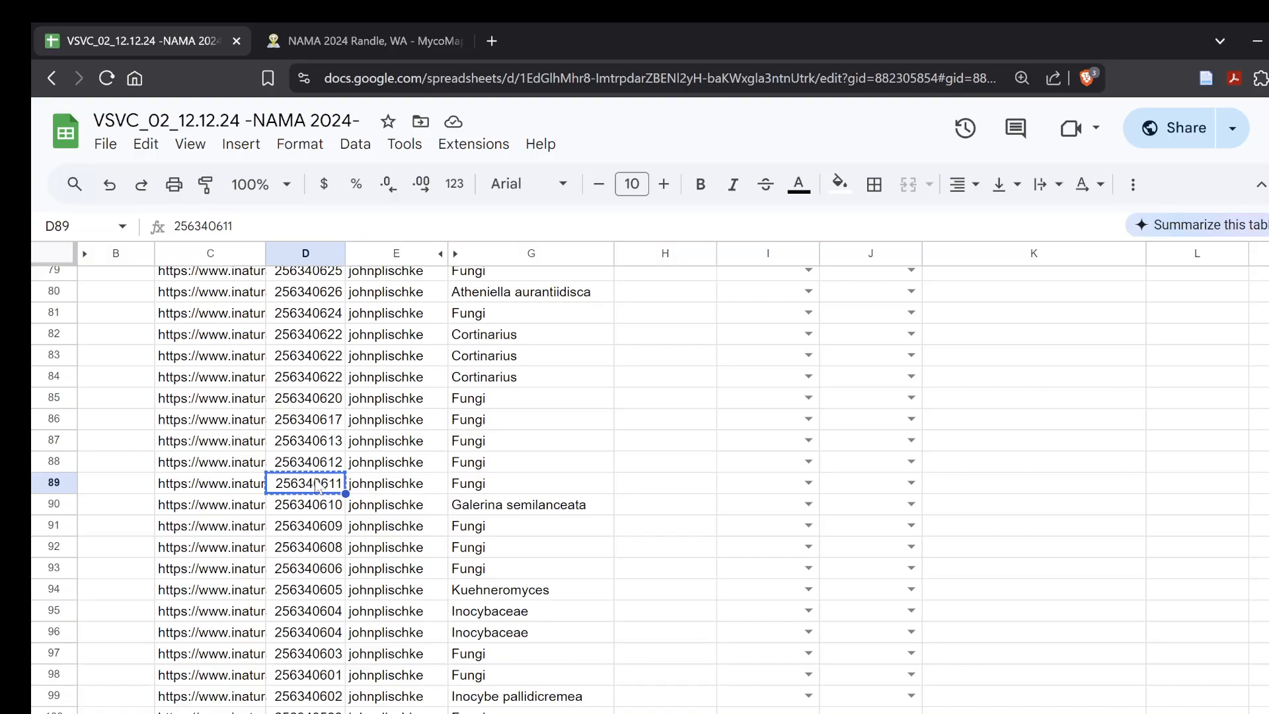
Turn the iNaturalist address in cell C89 into a link and open observation 256340611 from it.
click(258, 488)
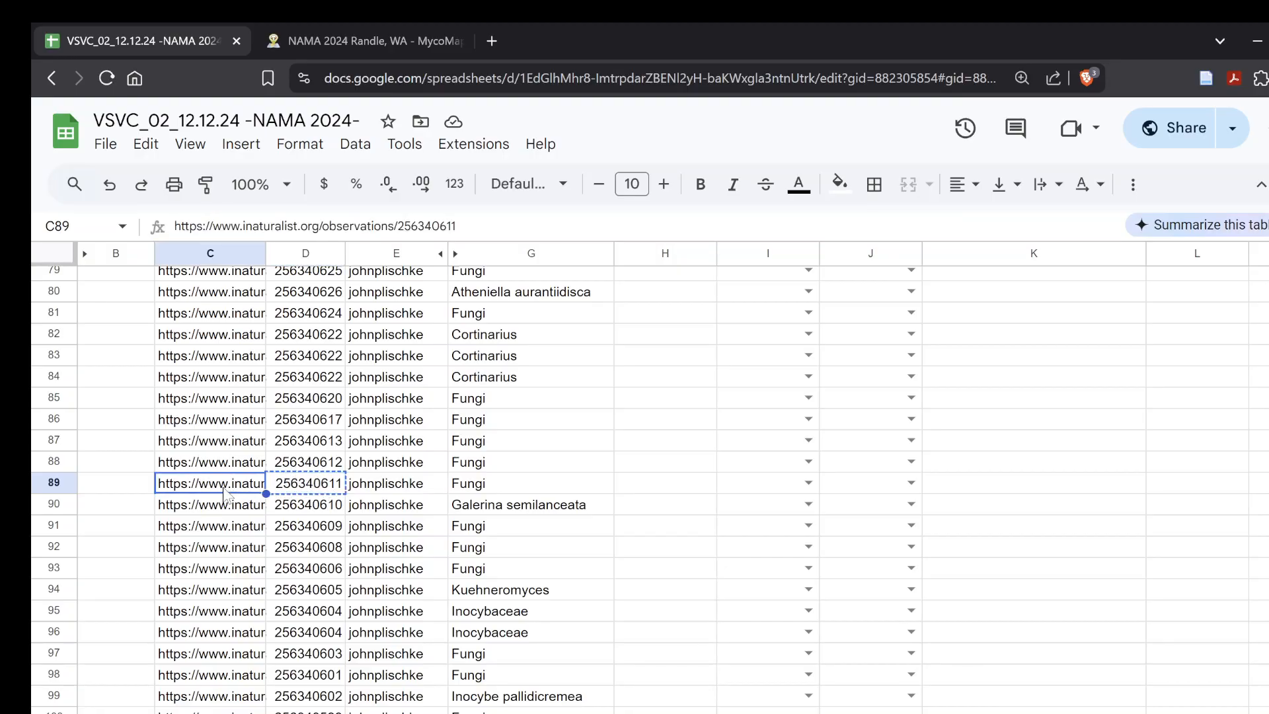
click(238, 466)
click(225, 488)
double_click(225, 489)
click(246, 553)
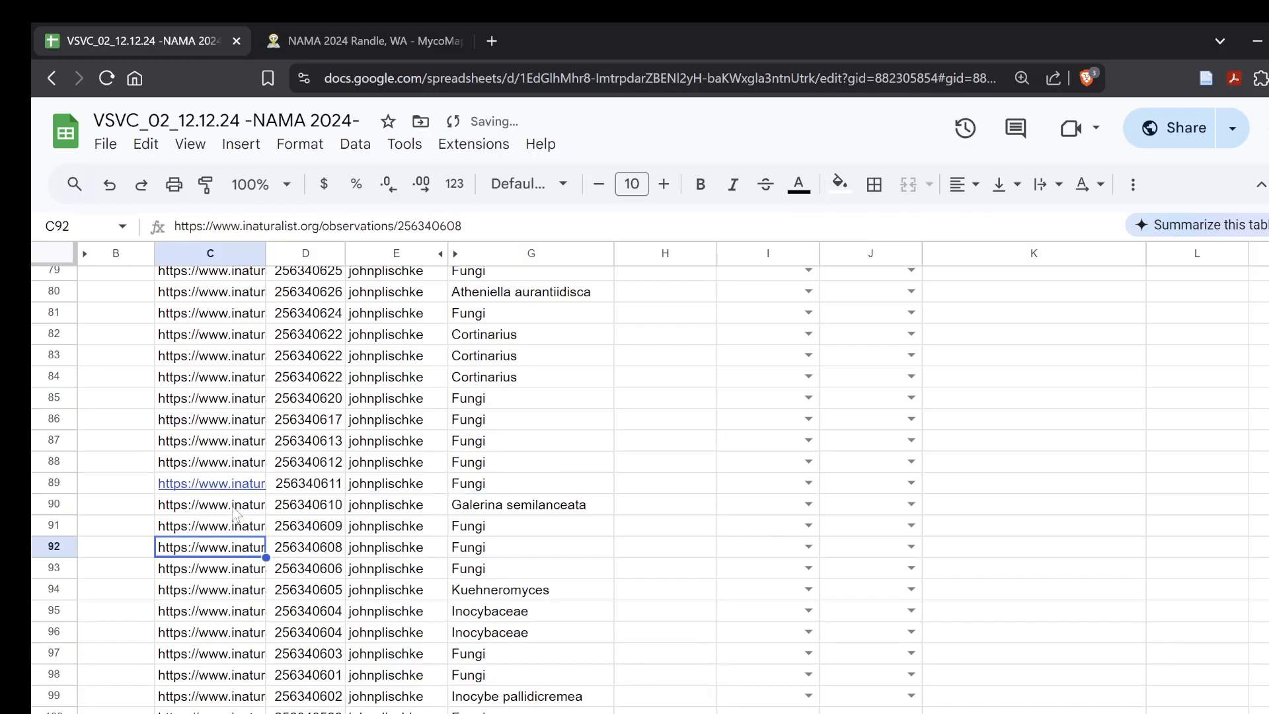
click(232, 486)
click(266, 515)
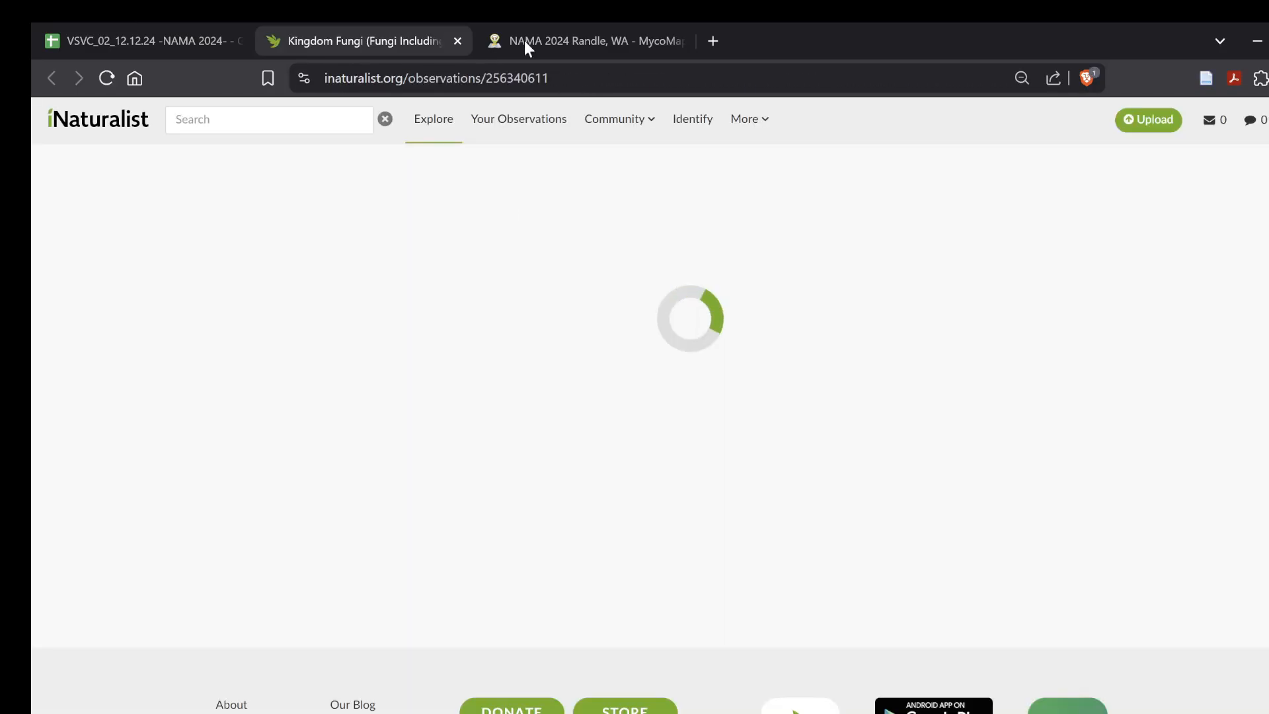
Switch to MycoMap and search the NAMA 2024 Randle, WA project for record number 256340611.
click(559, 26)
scroll(843, 567, down, 10)
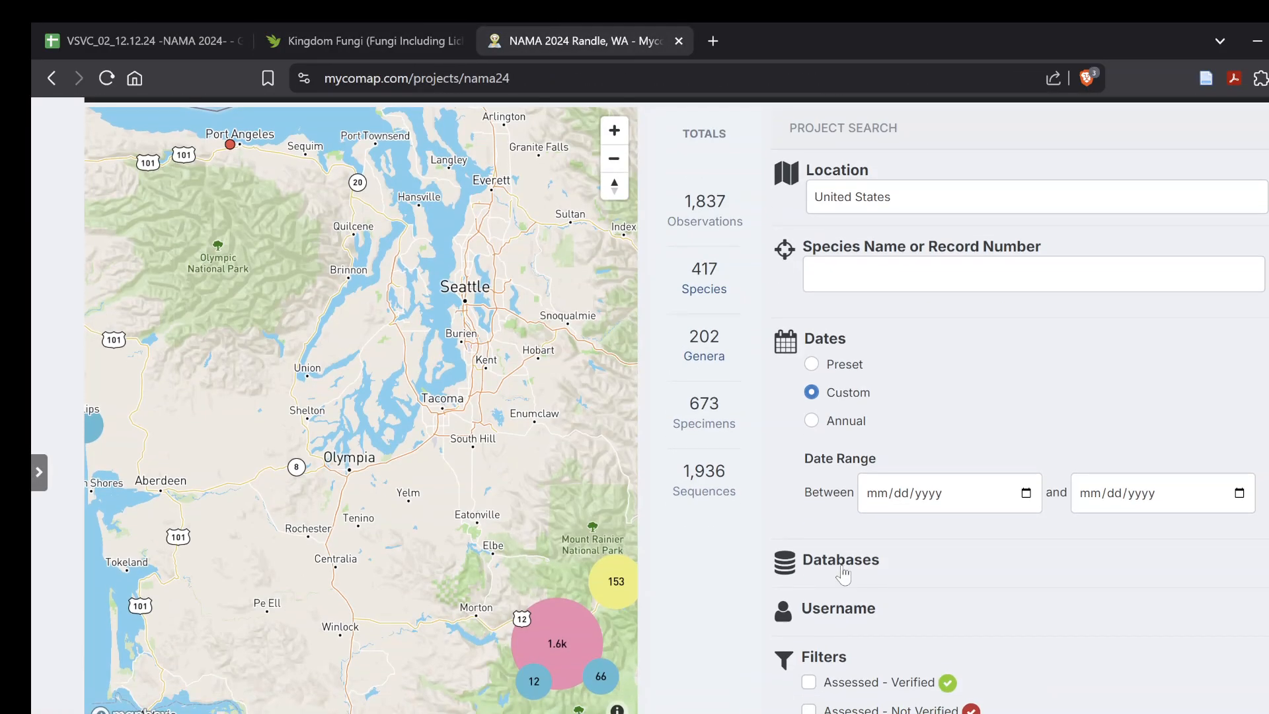
scroll(844, 567, up, 4)
scroll(843, 568, up, 2)
scroll(842, 567, down, 1)
scroll(842, 567, up, 4)
scroll(842, 567, down, 2)
scroll(842, 566, down, 6)
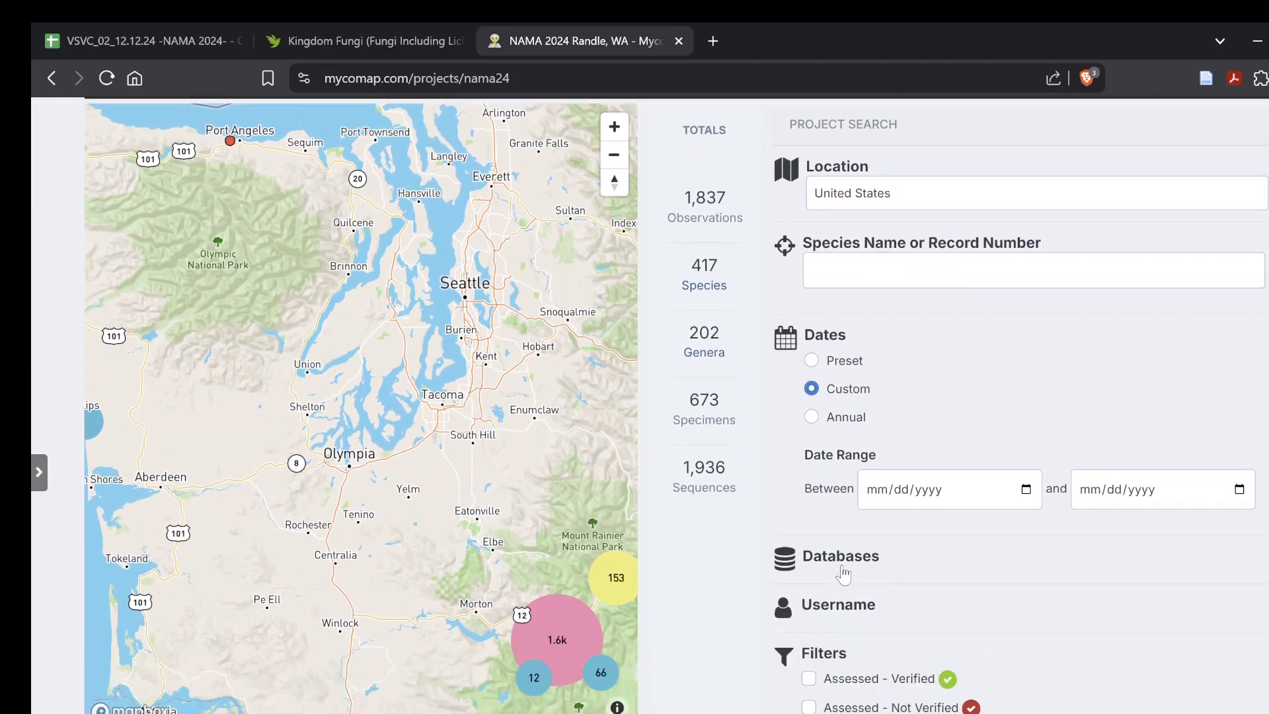
click(840, 330)
text(256340611)
key(Return)
scroll(998, 416, down, 2)
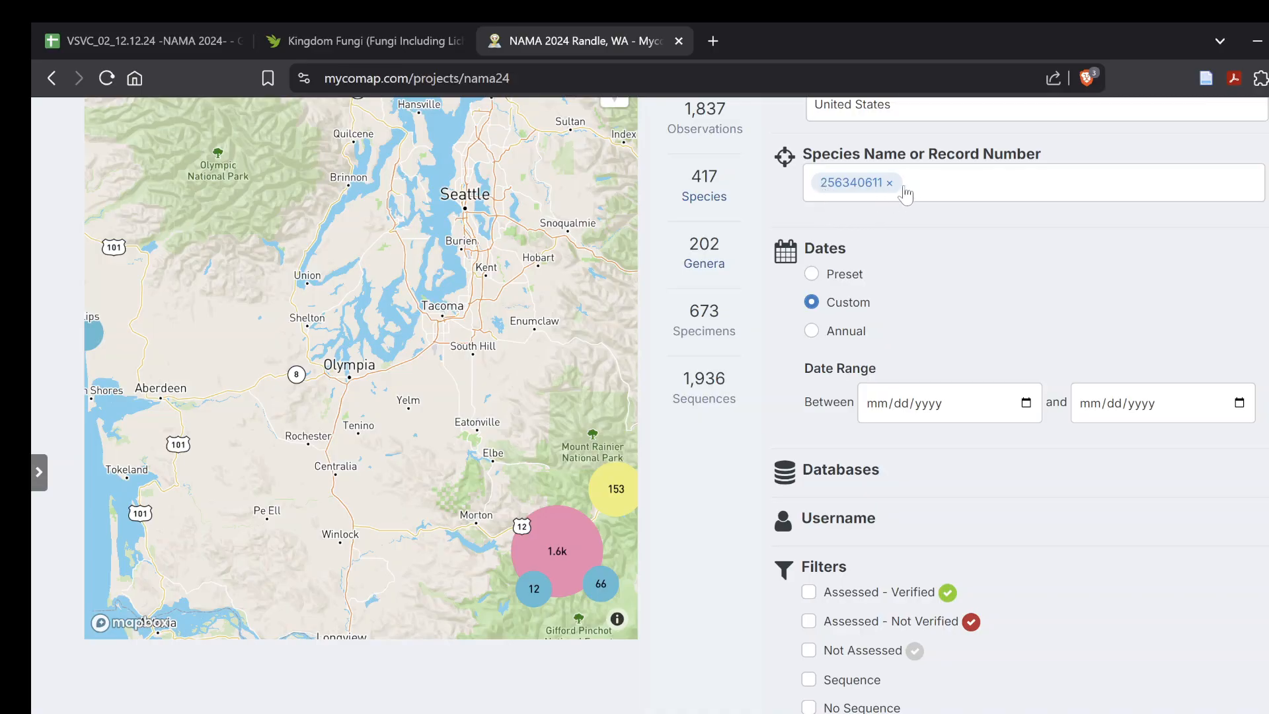
scroll(967, 365, down, 6)
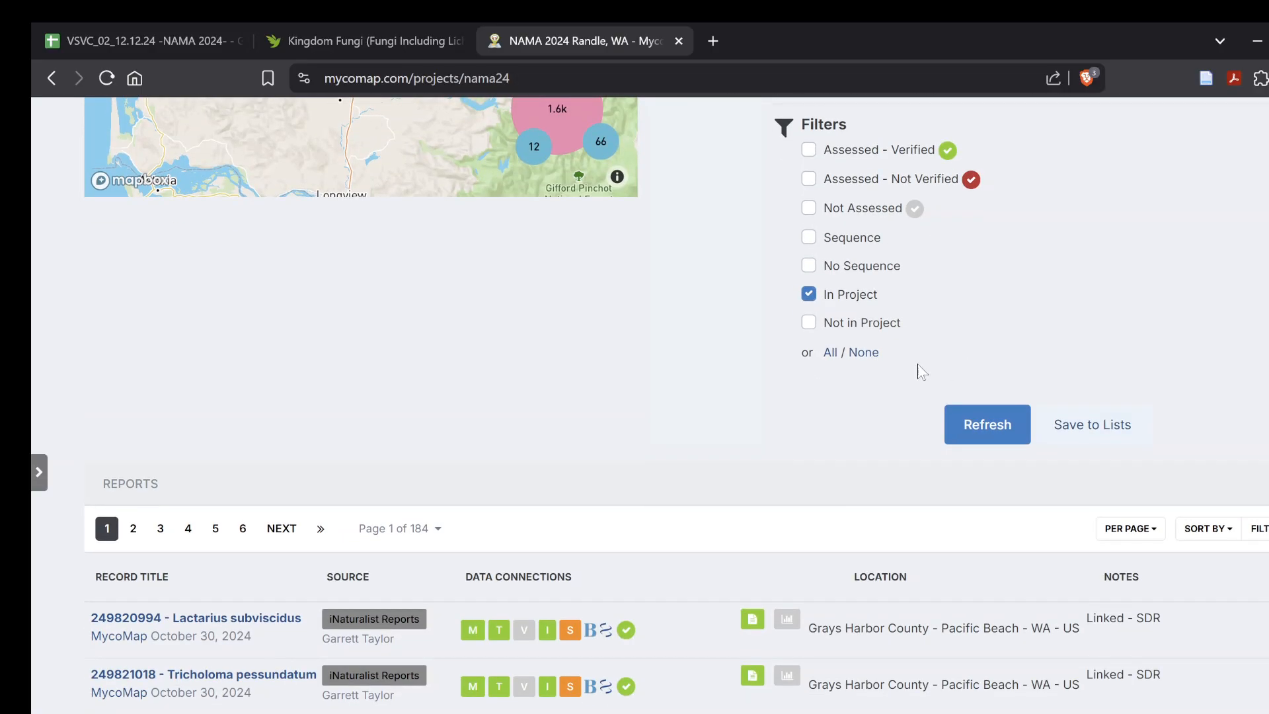
click(985, 433)
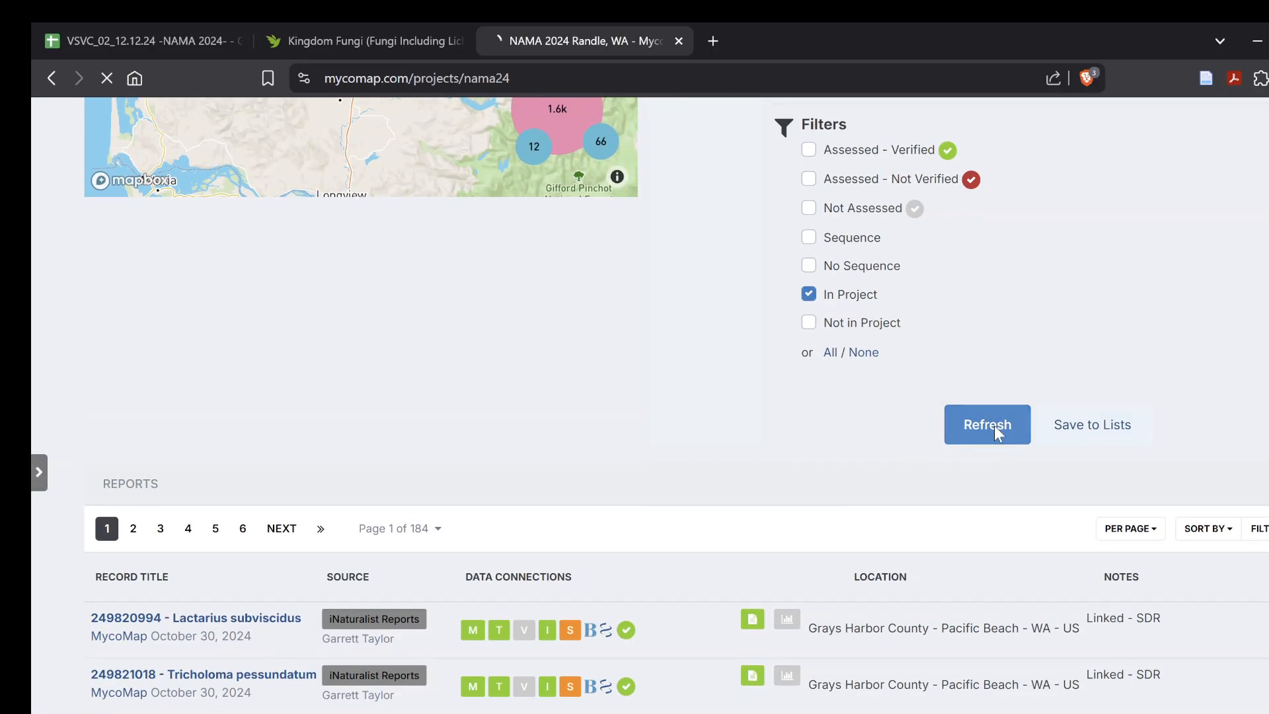
Switch to the iNaturalist observation and examine its two photos, notes, activity and projects.
click(352, 21)
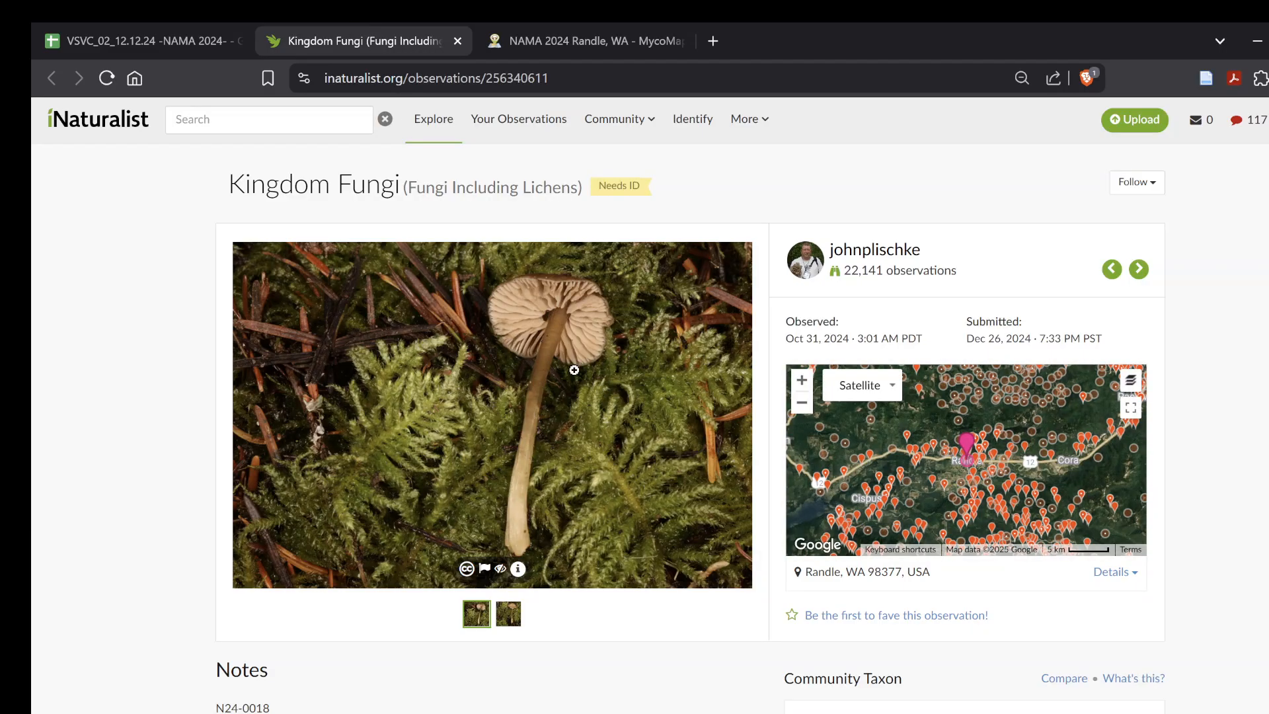
click(509, 616)
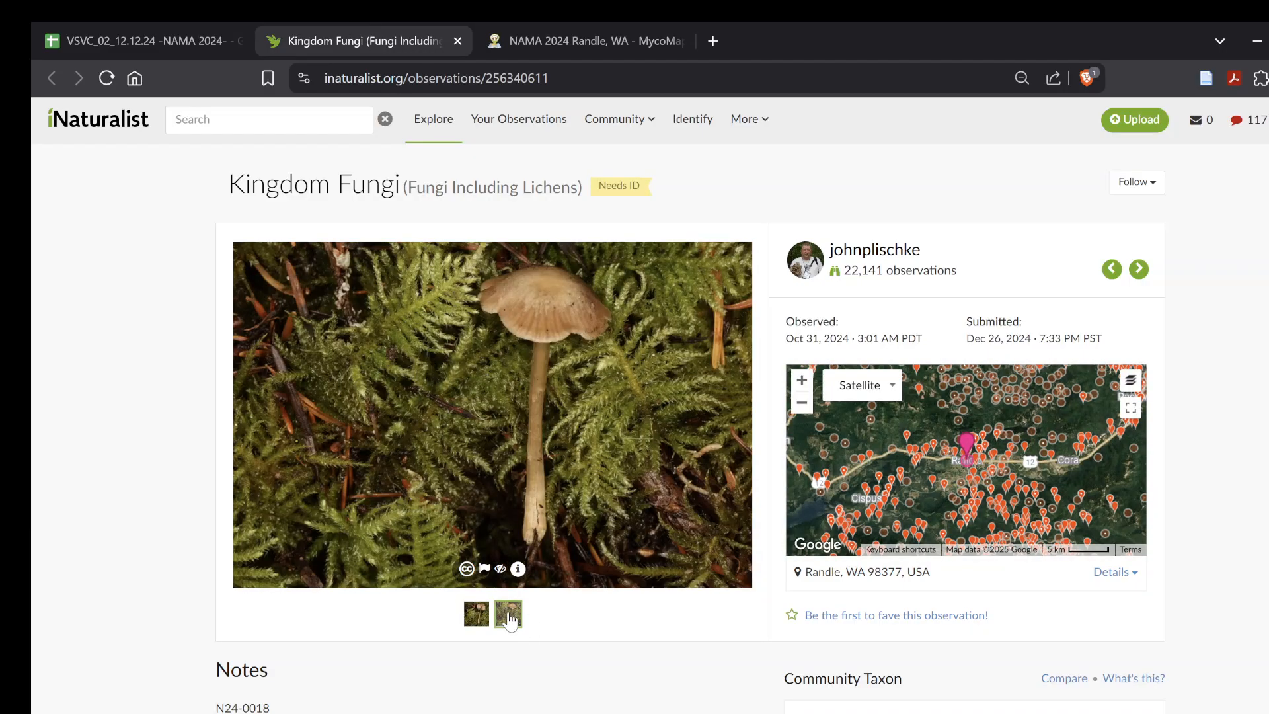
click(475, 614)
click(508, 618)
click(476, 615)
scroll(482, 624, down, 7)
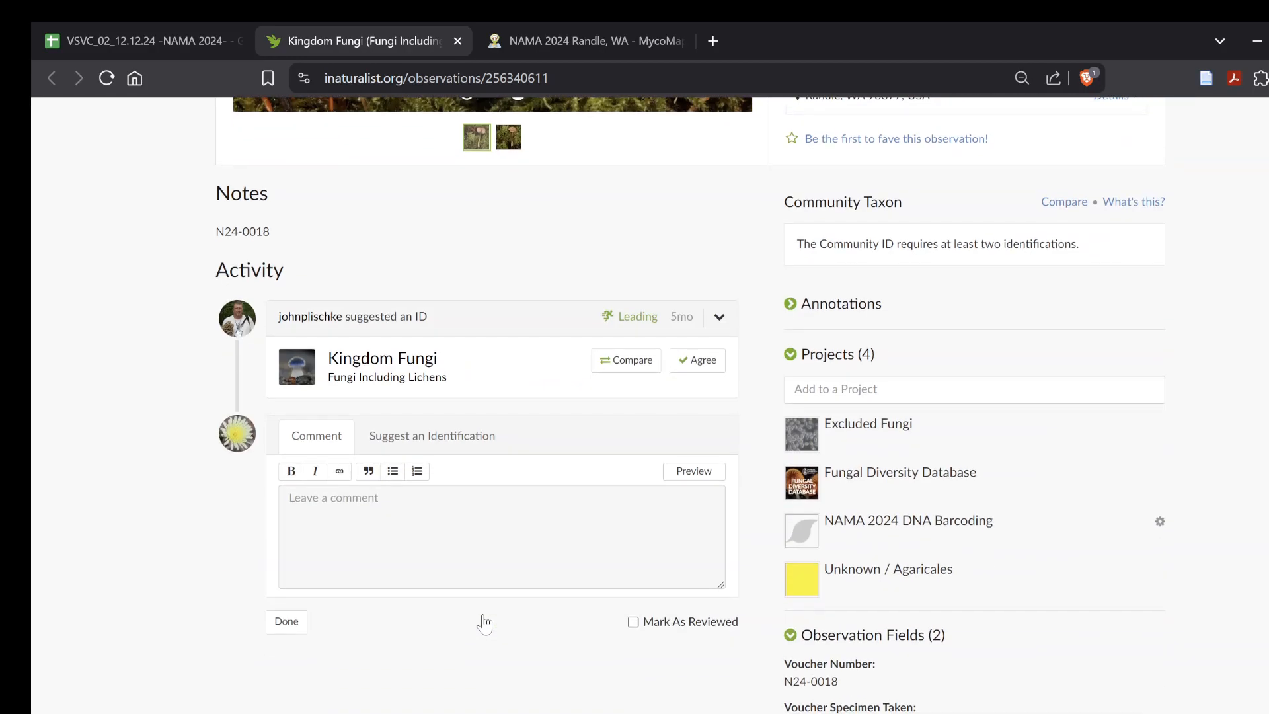
scroll(484, 624, up, 5)
scroll(483, 620, down, 4)
scroll(482, 617, up, 7)
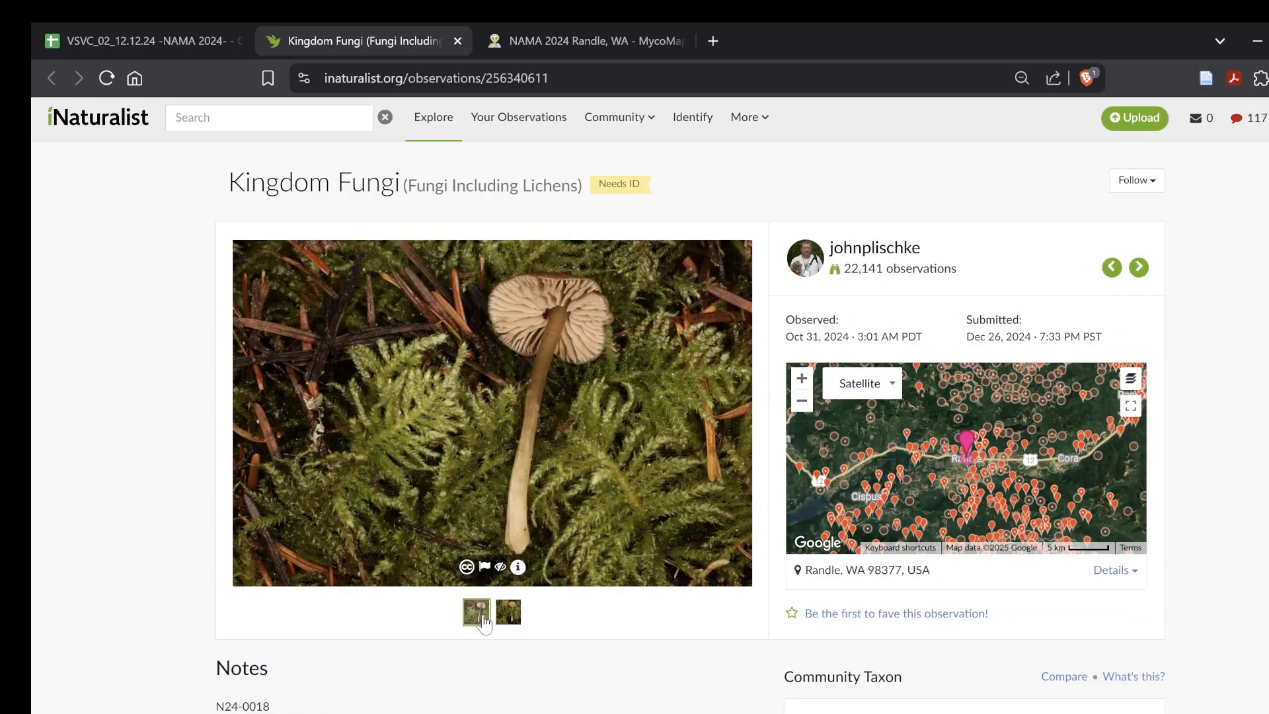
Find record 256340611 in the MycoMap project reports, open its iNaturalist observation and close the duplicate observation tab.
click(592, 30)
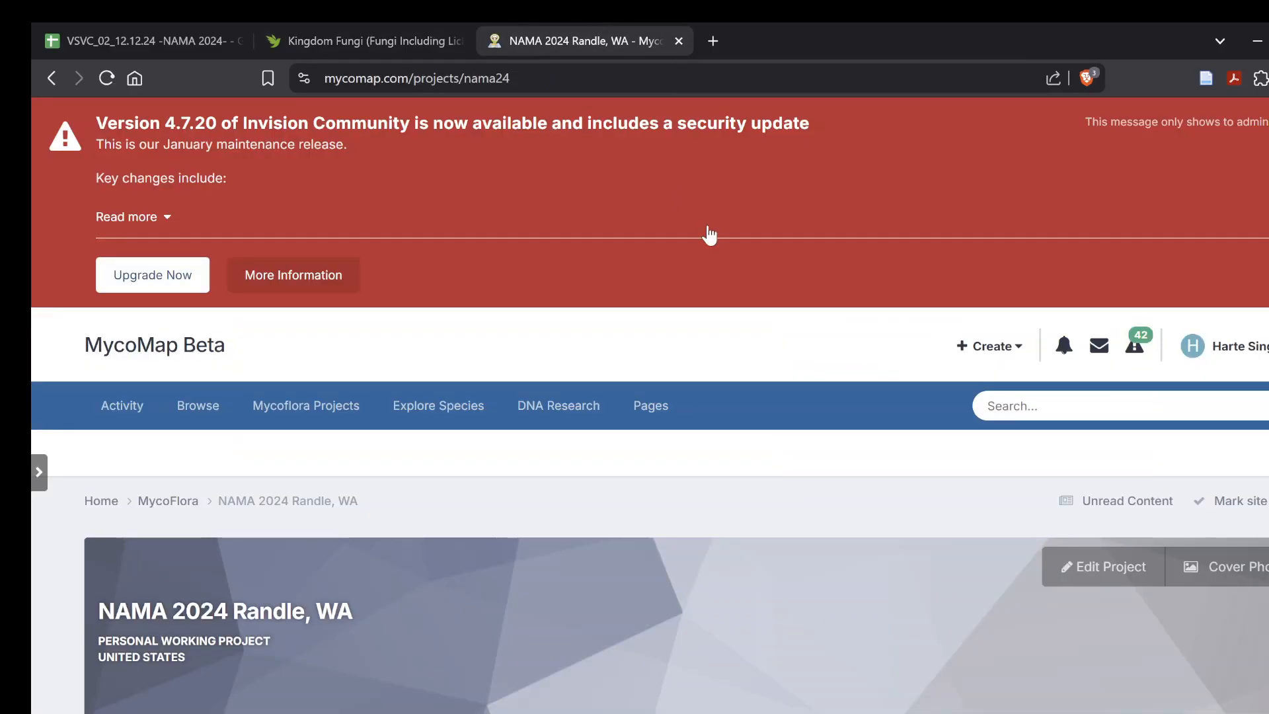
scroll(707, 232, down, 10)
click(311, 33)
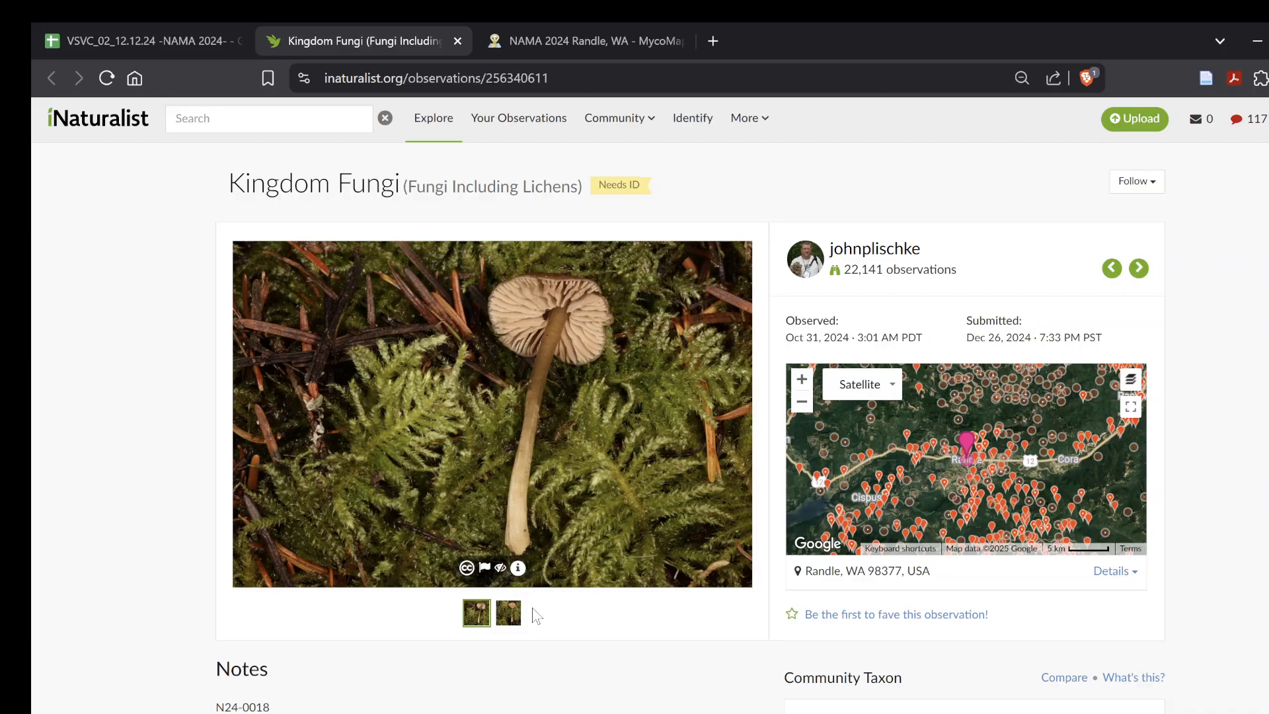
click(564, 26)
scroll(708, 615, down, 5)
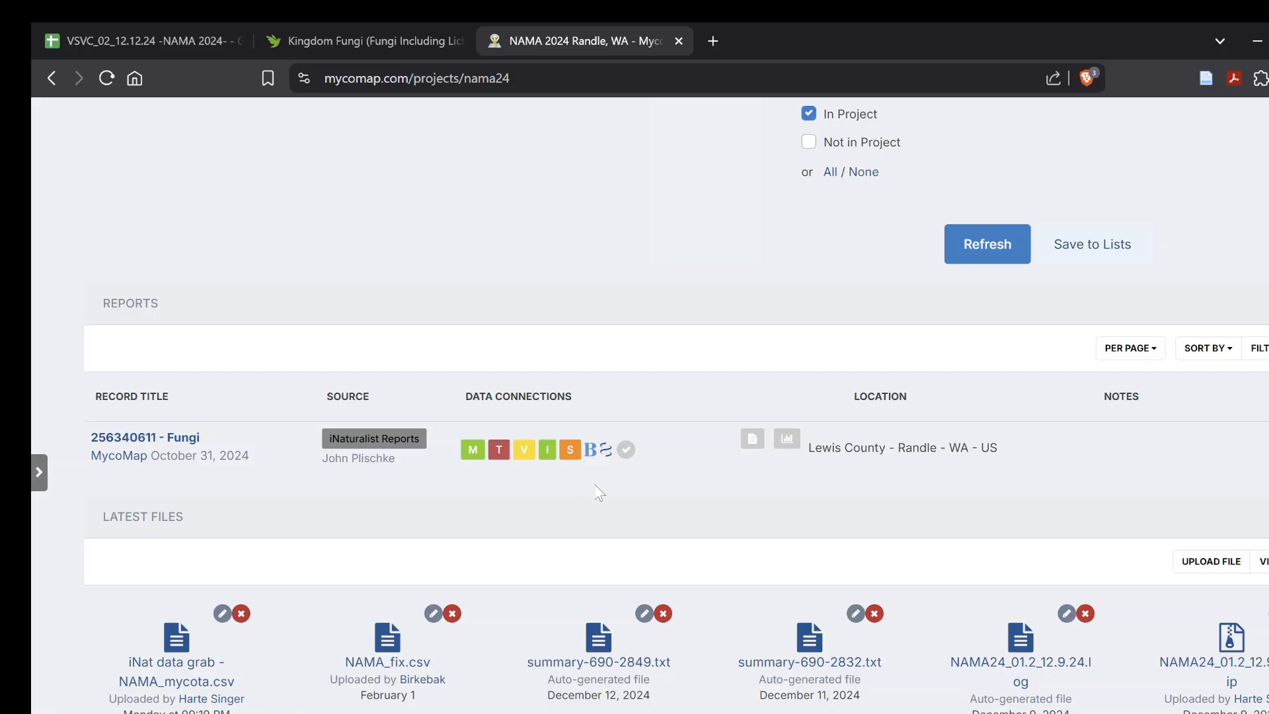
scroll(598, 492, up, 6)
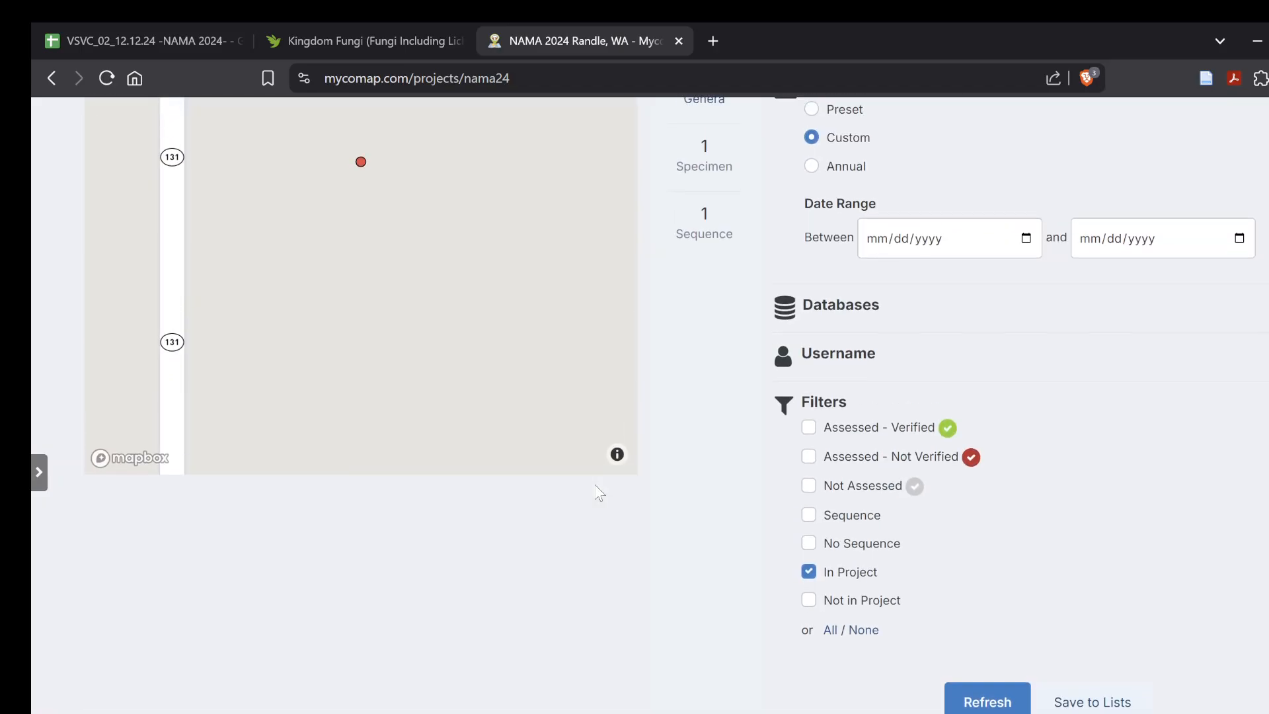
scroll(598, 492, down, 5)
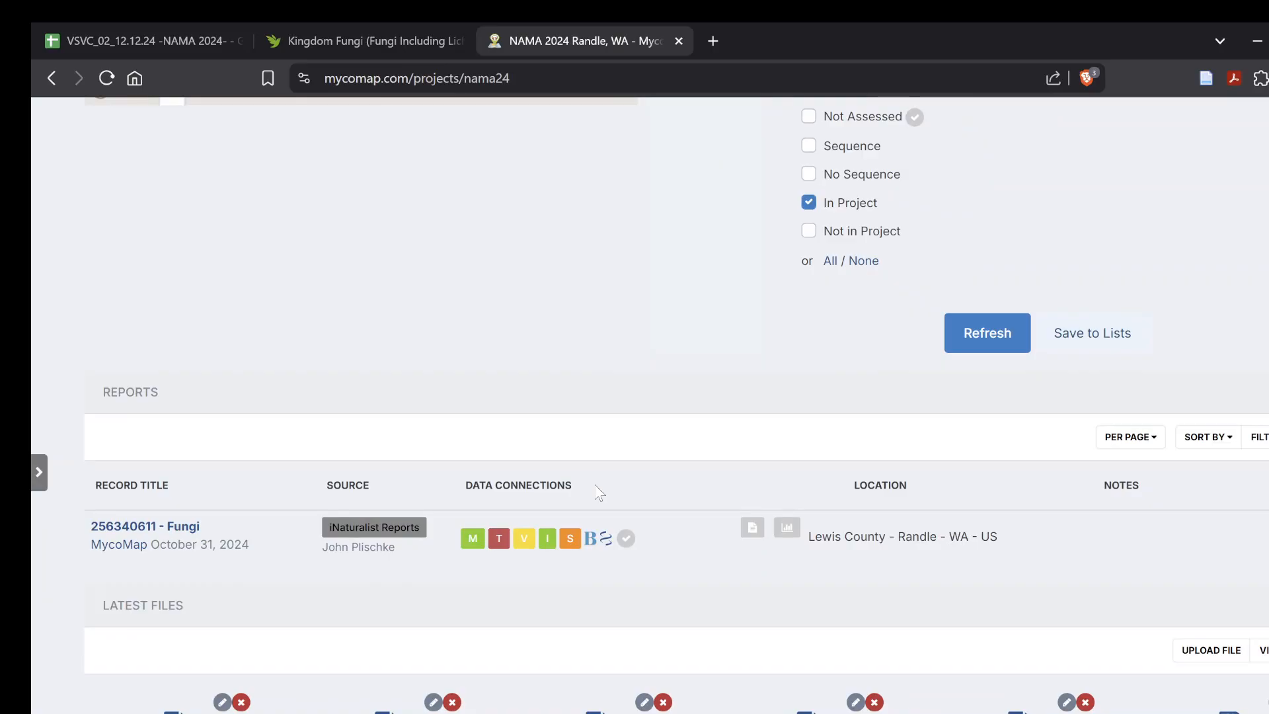
click(152, 535)
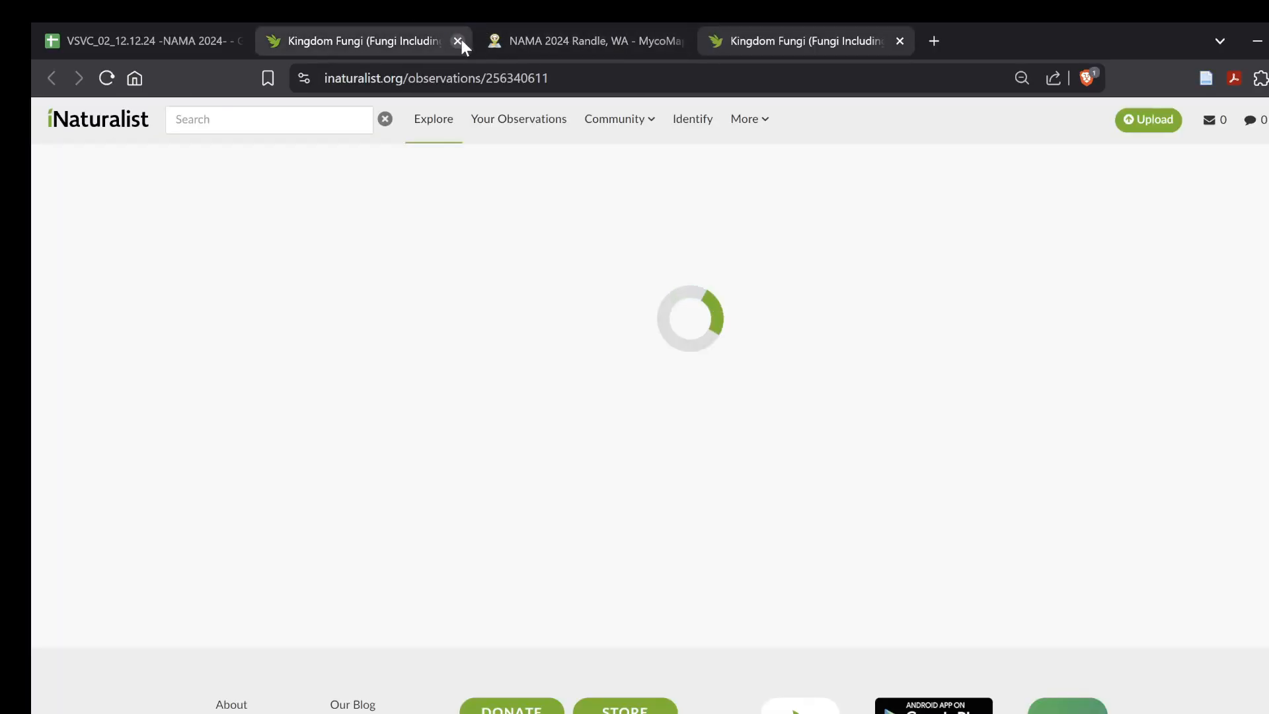
click(461, 39)
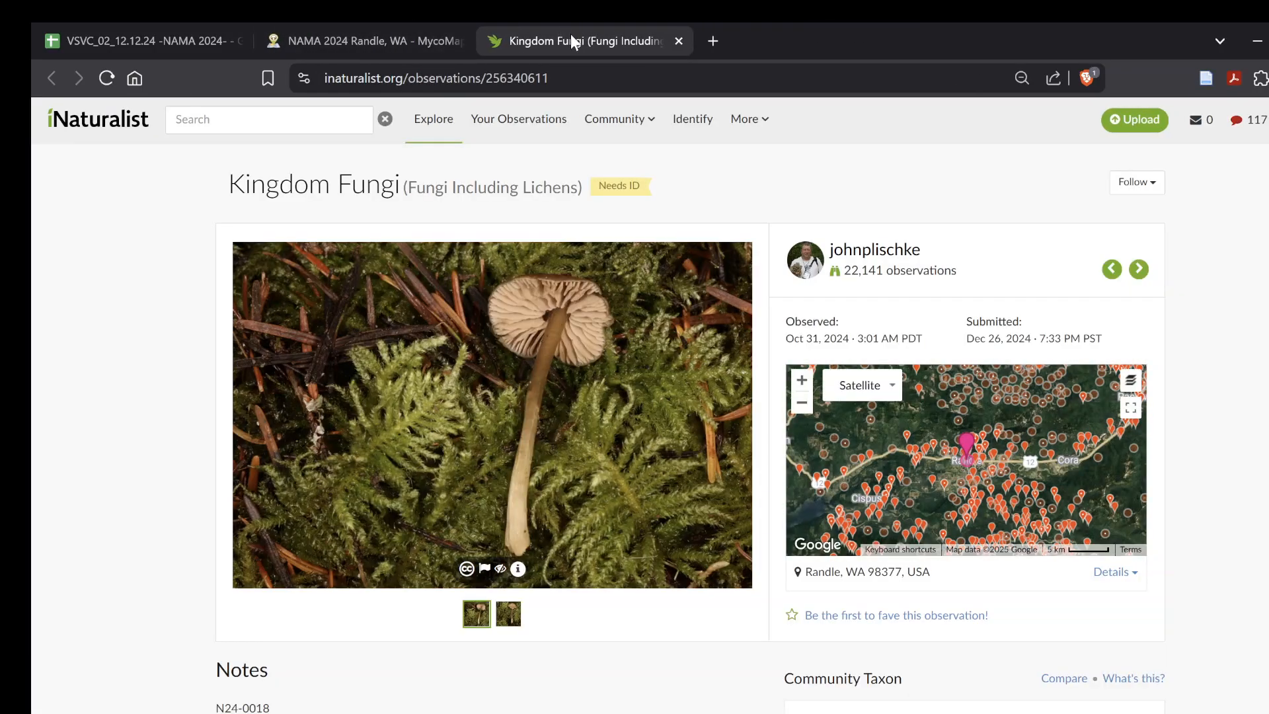
Show the sequence details of record 256340611 on MycoMap and open its ITS sequence record in a separate tab.
click(323, 27)
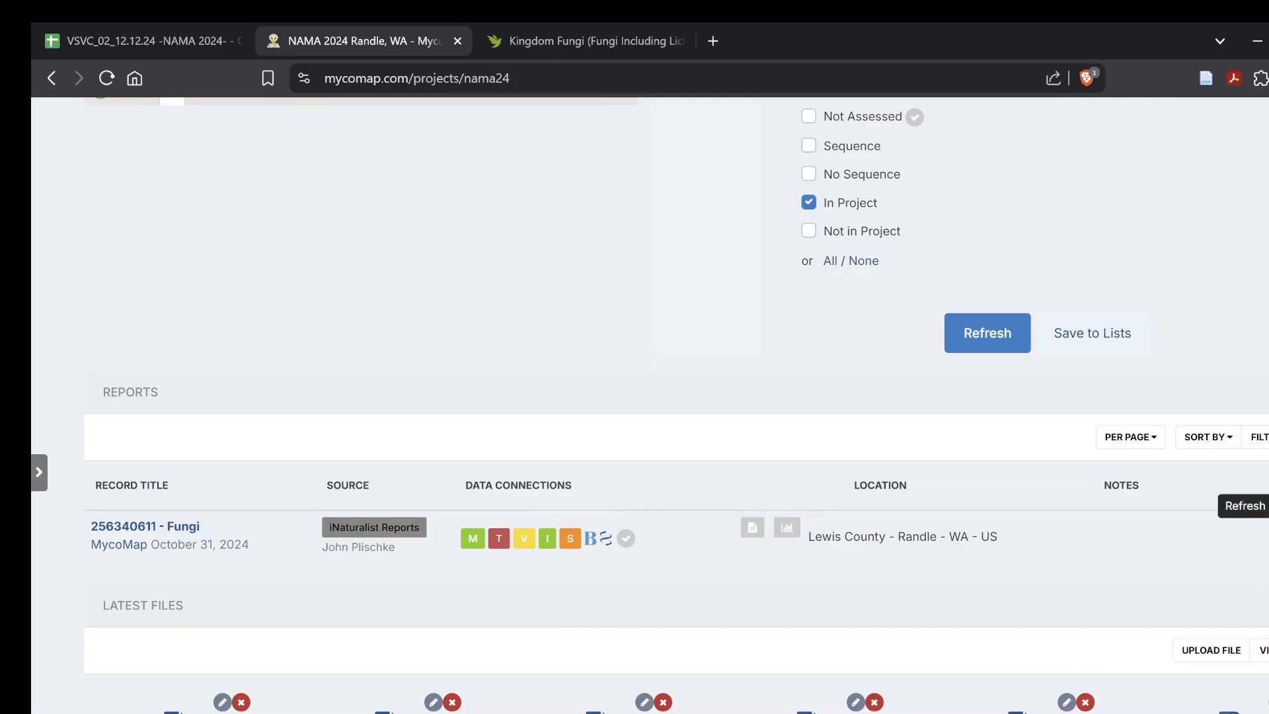
click(570, 538)
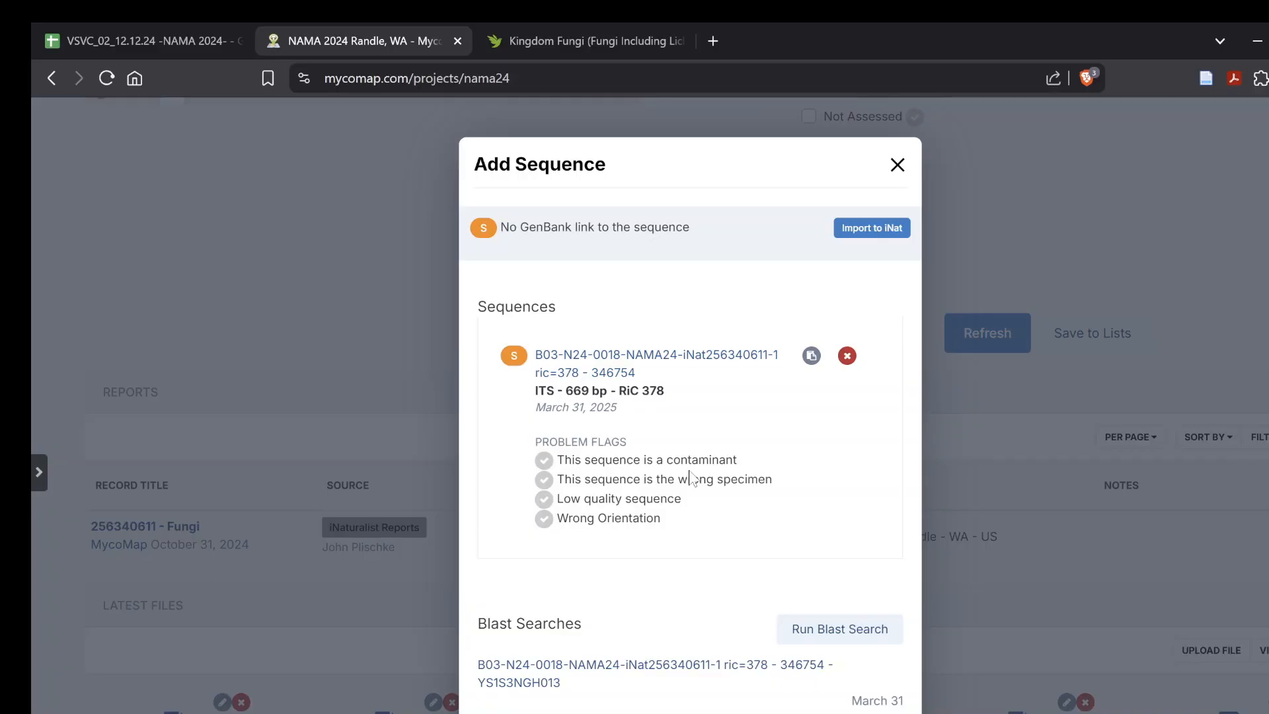
click(598, 361)
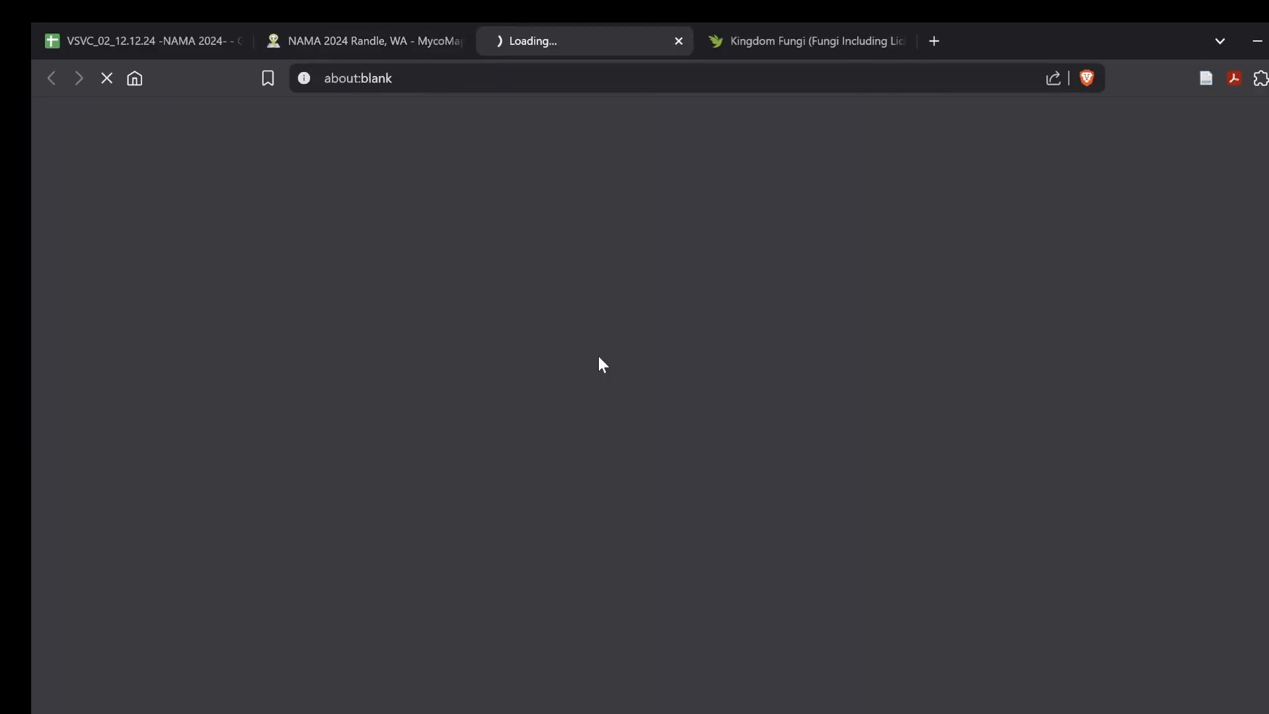
click(411, 25)
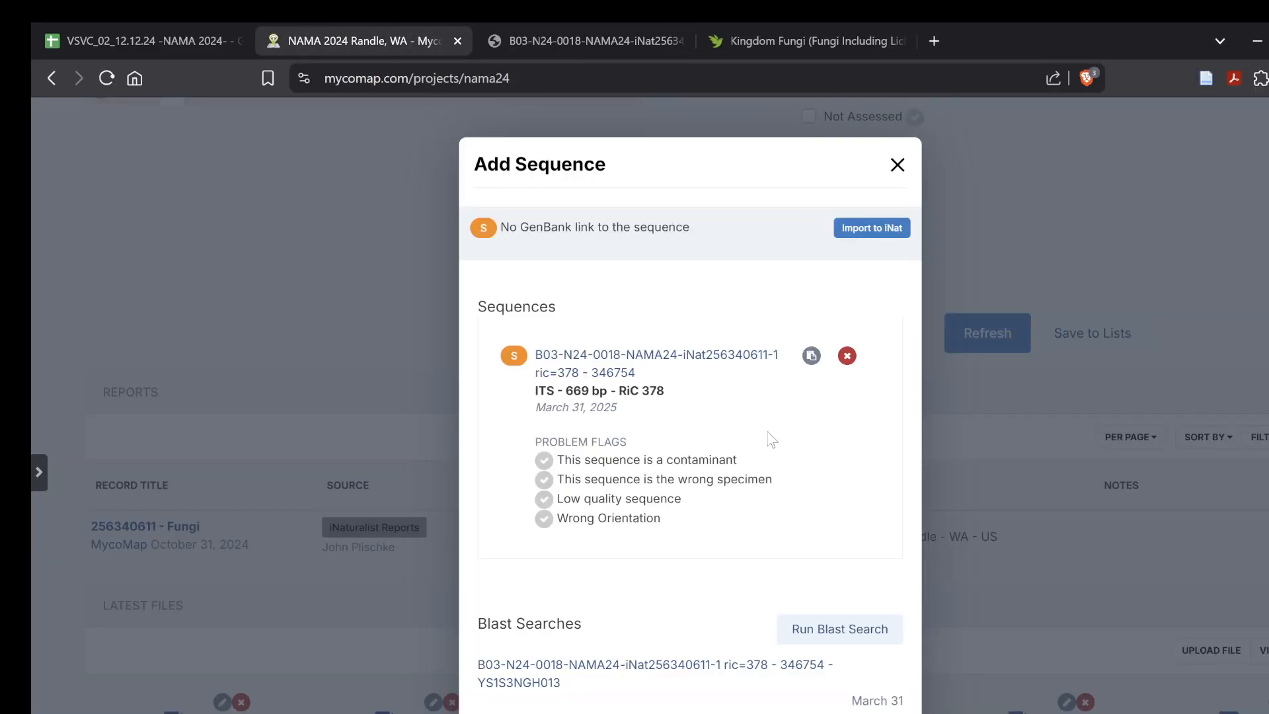
Open the existing BLAST search for the record's sequence and examine the NCBI BLAST and MycoBLAST identity values.
scroll(661, 337, down, 4)
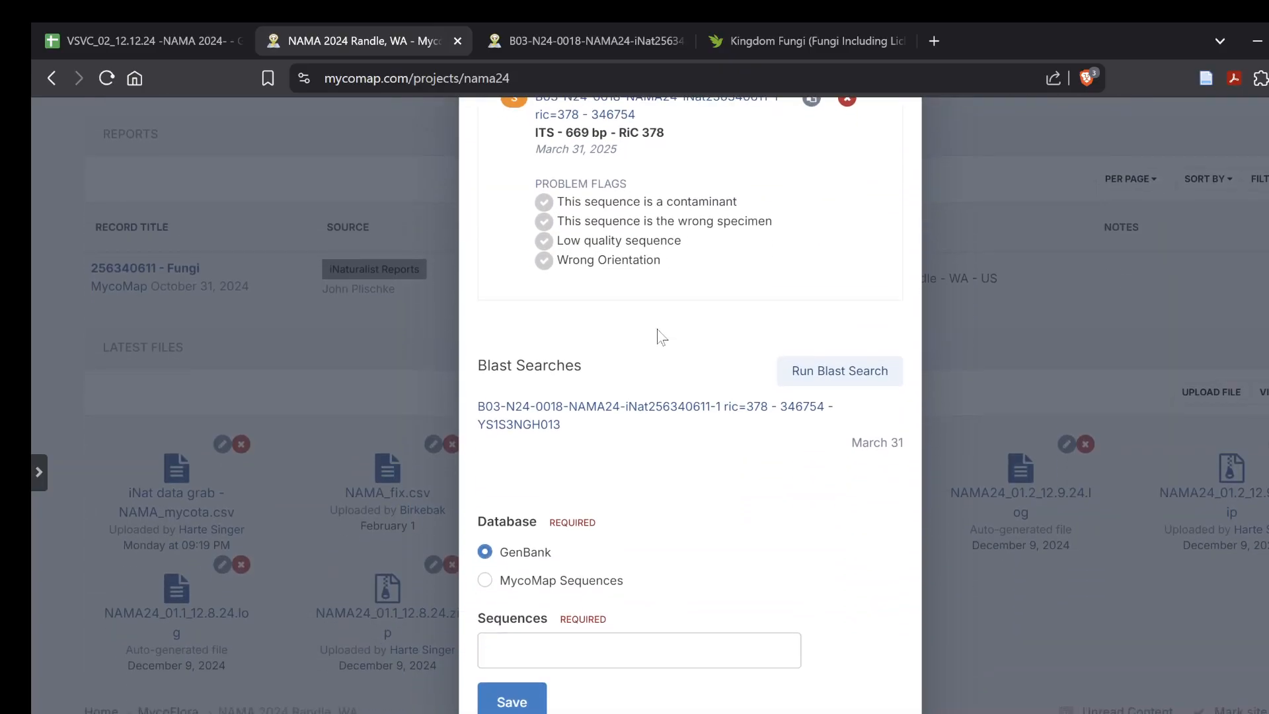
click(638, 415)
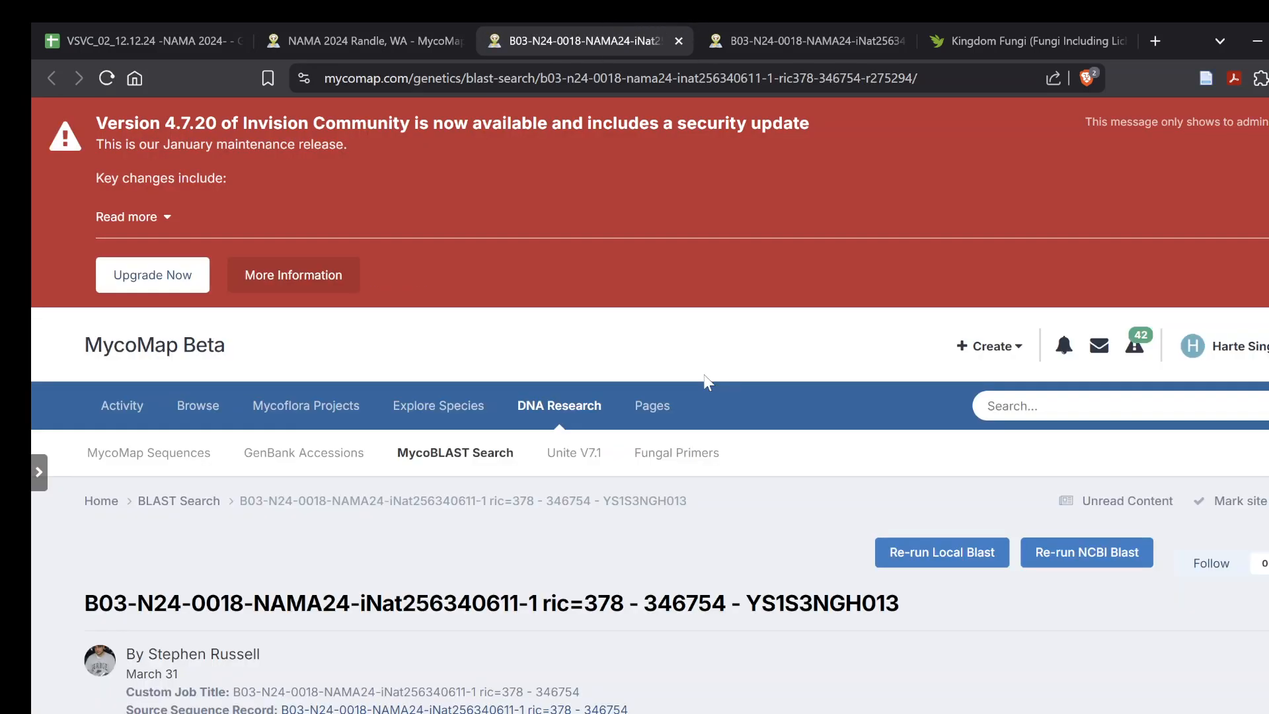
scroll(707, 382, down, 4)
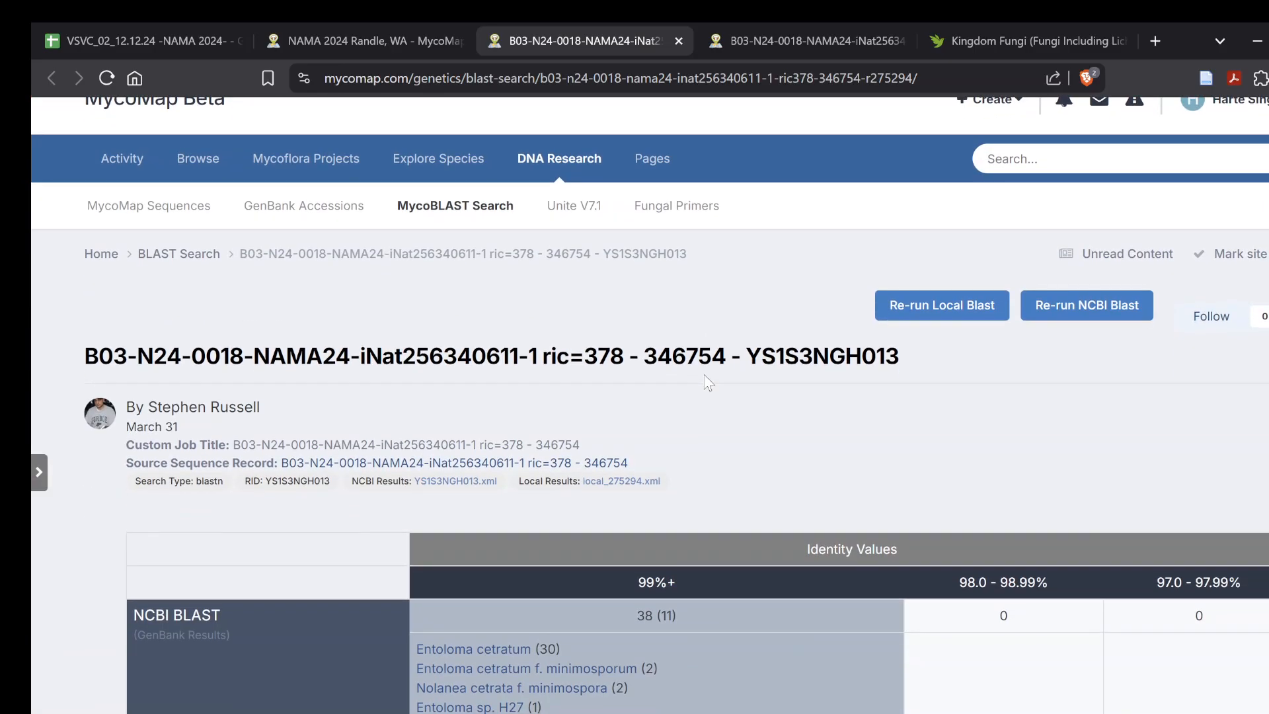
scroll(707, 382, down, 3)
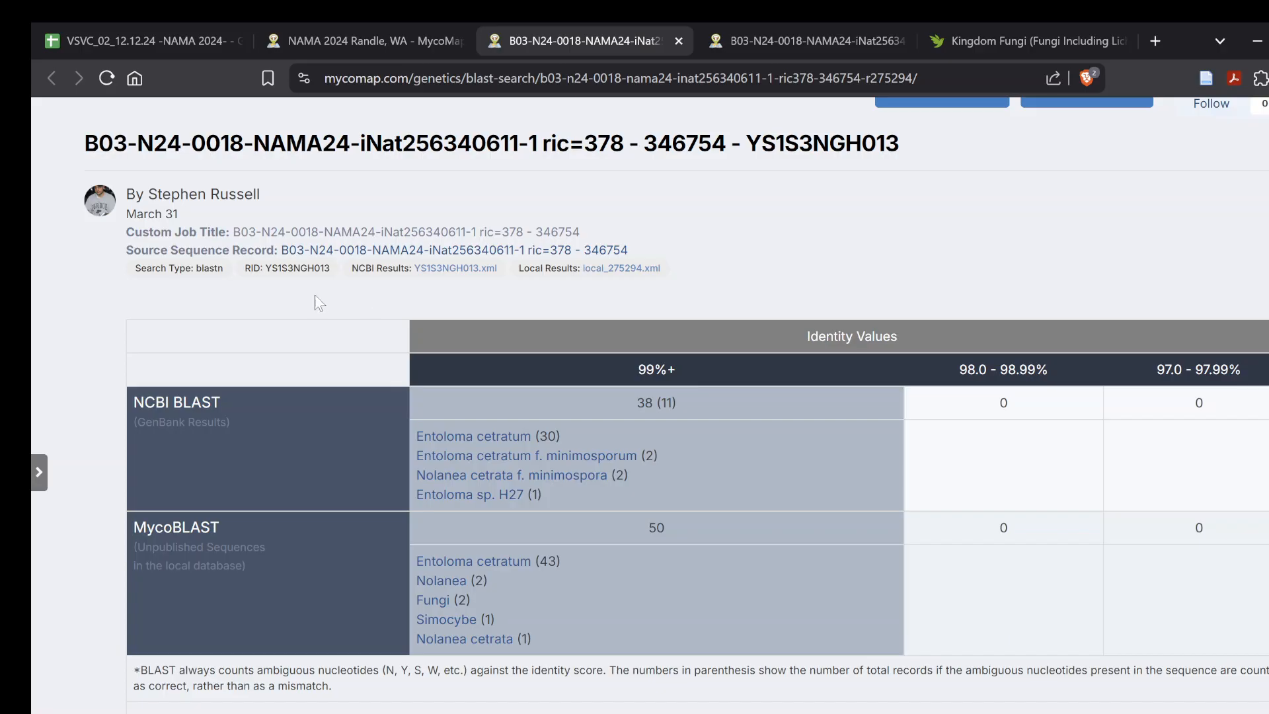
scroll(315, 300, down, 1)
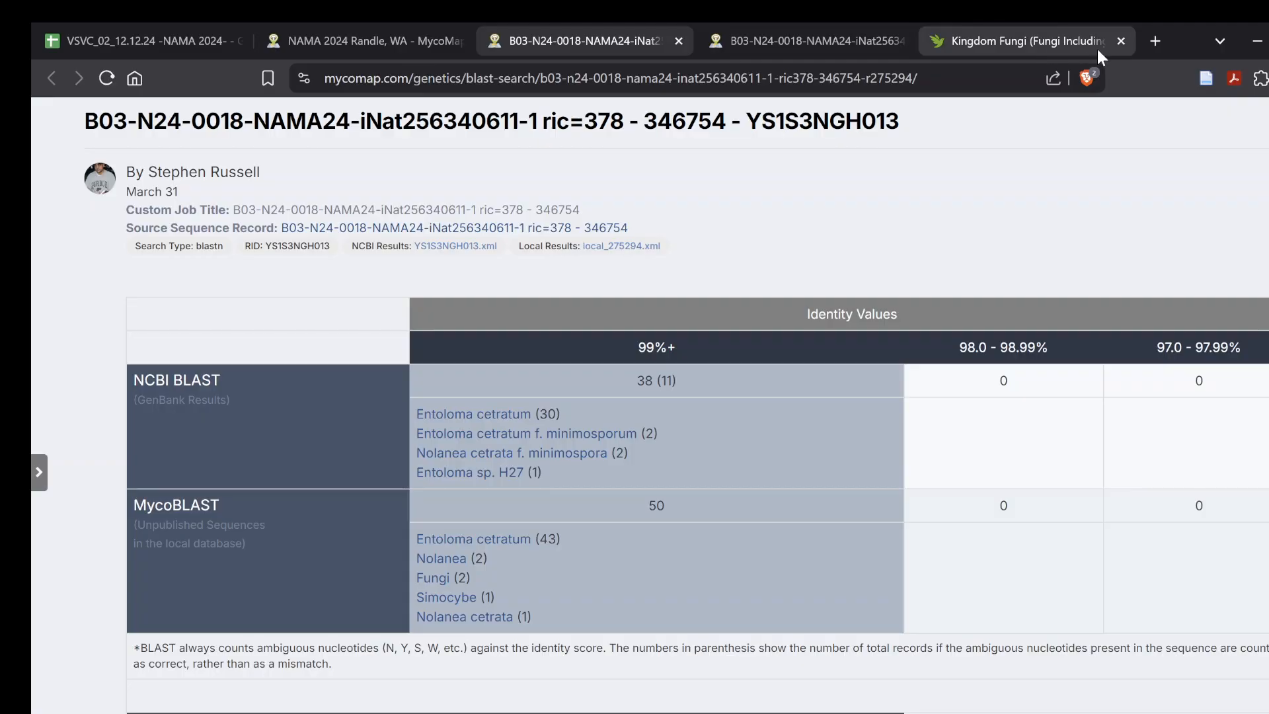
Open the NCBI BLAST website in a new browser tab.
click(1151, 39)
text(bla)
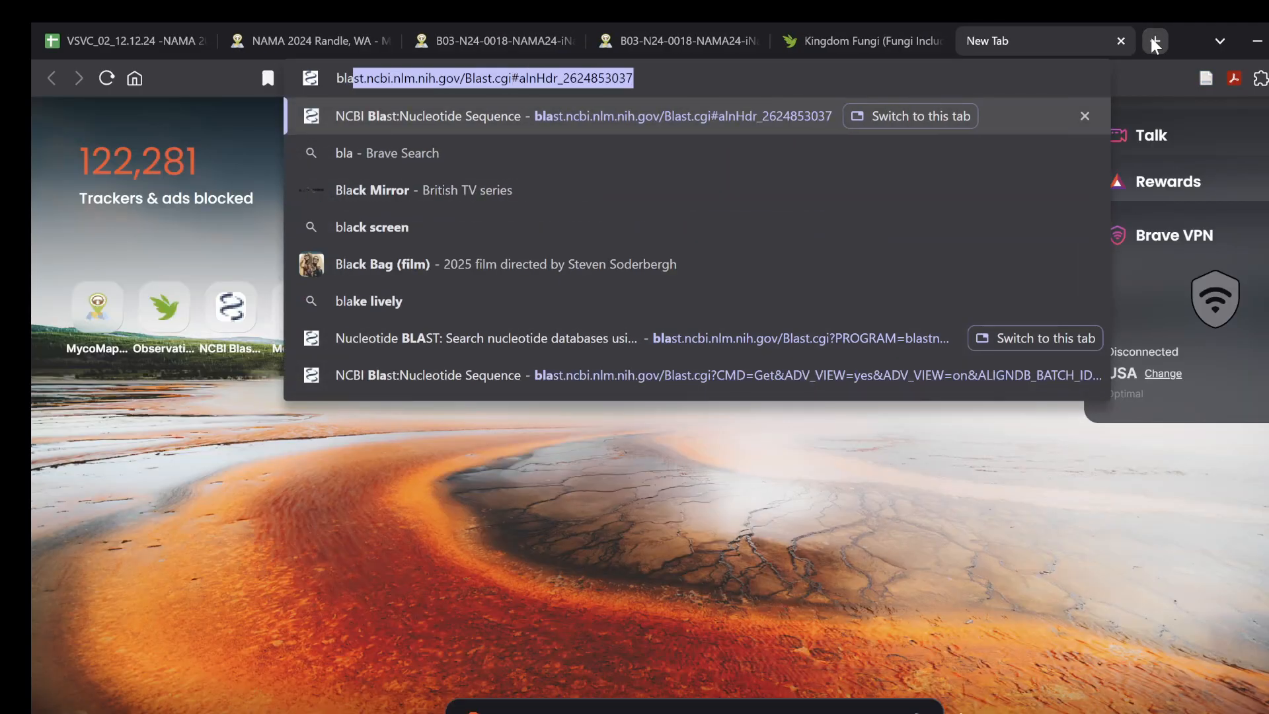
key(Return)
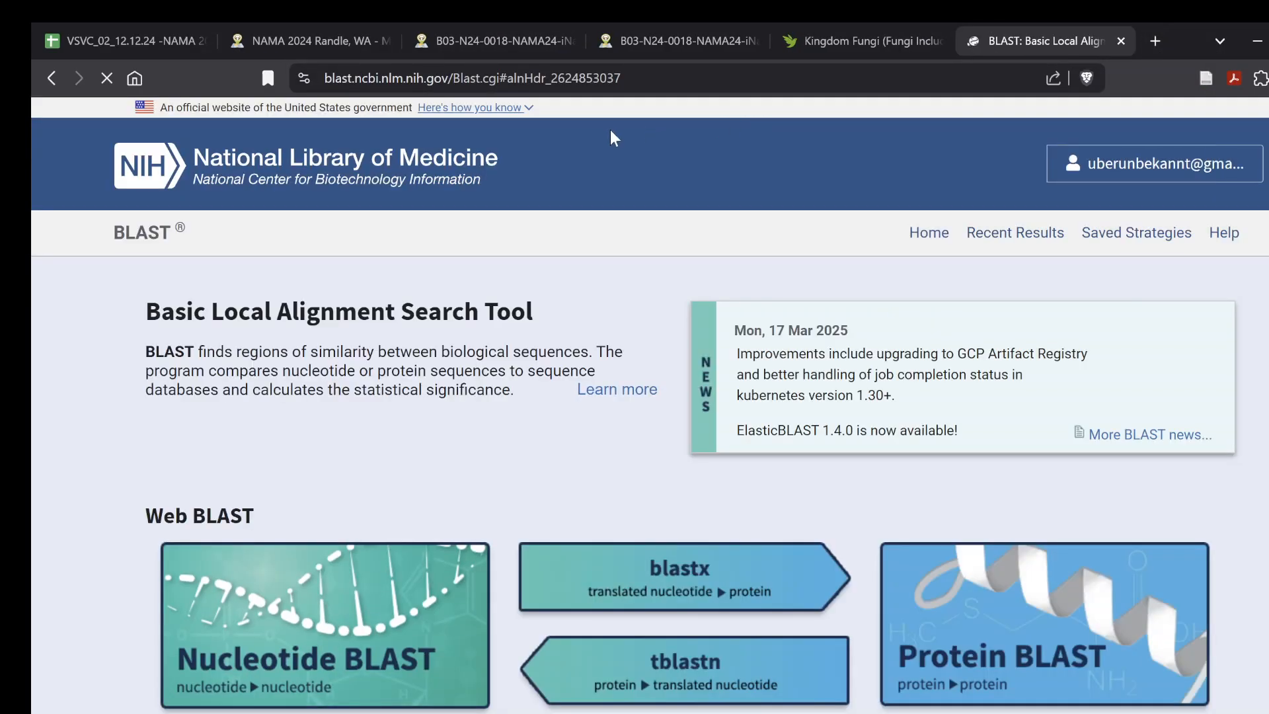
Open Nucleotide BLAST, turn off aligning two or more sequences, and return to the MycoMap ITS sequence record.
click(277, 570)
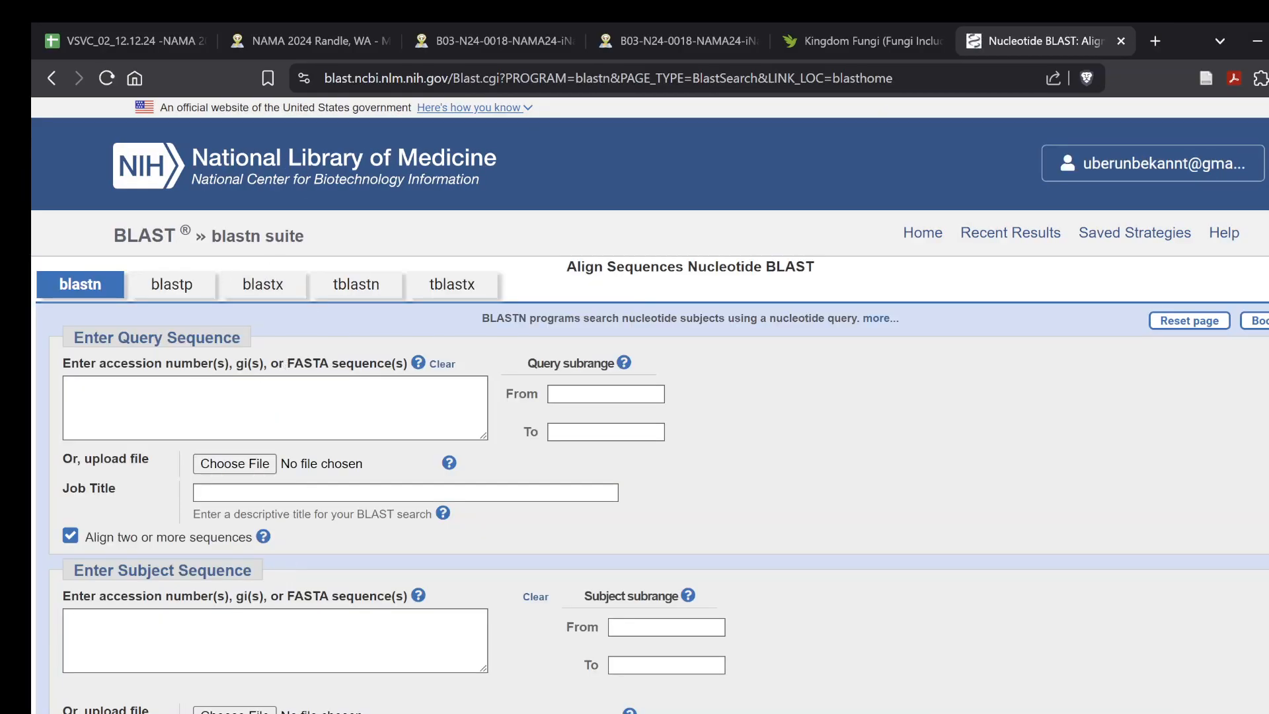
click(70, 536)
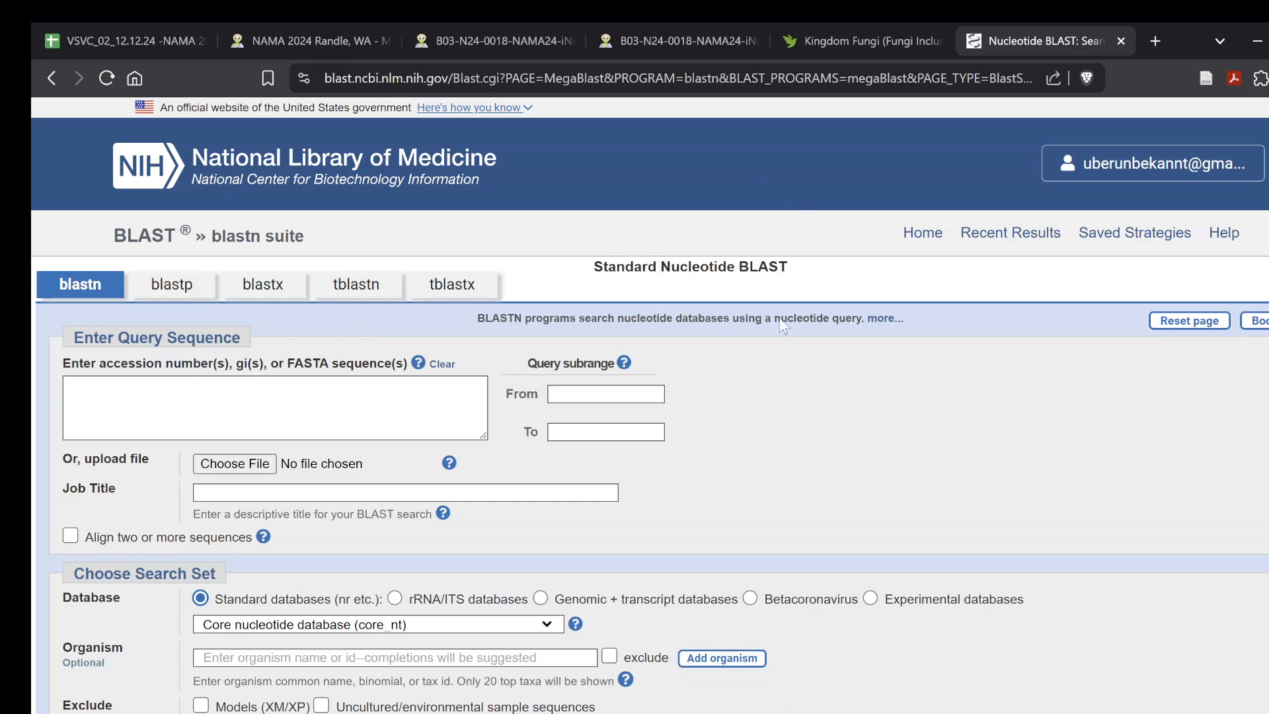
click(694, 35)
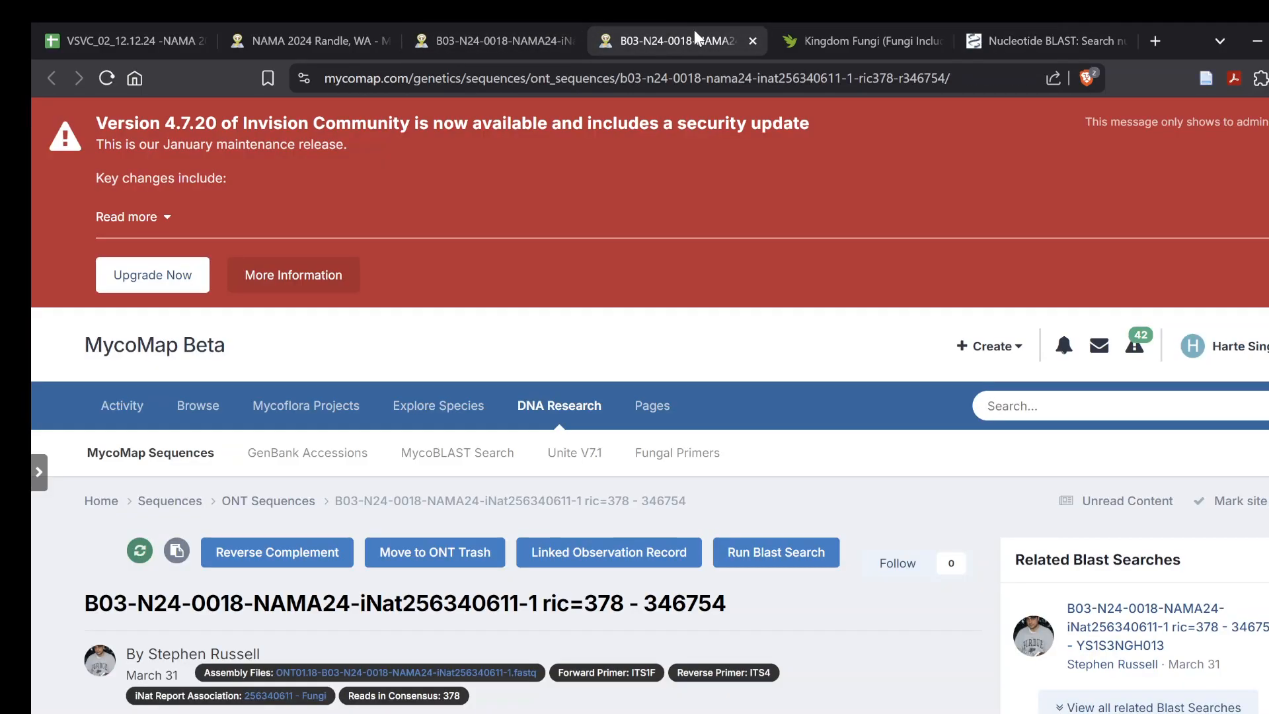
Return to the record's MycoMap BLAST search and examine the 99.5%+ species names and the identity and cover of the first NCBI hits.
click(494, 40)
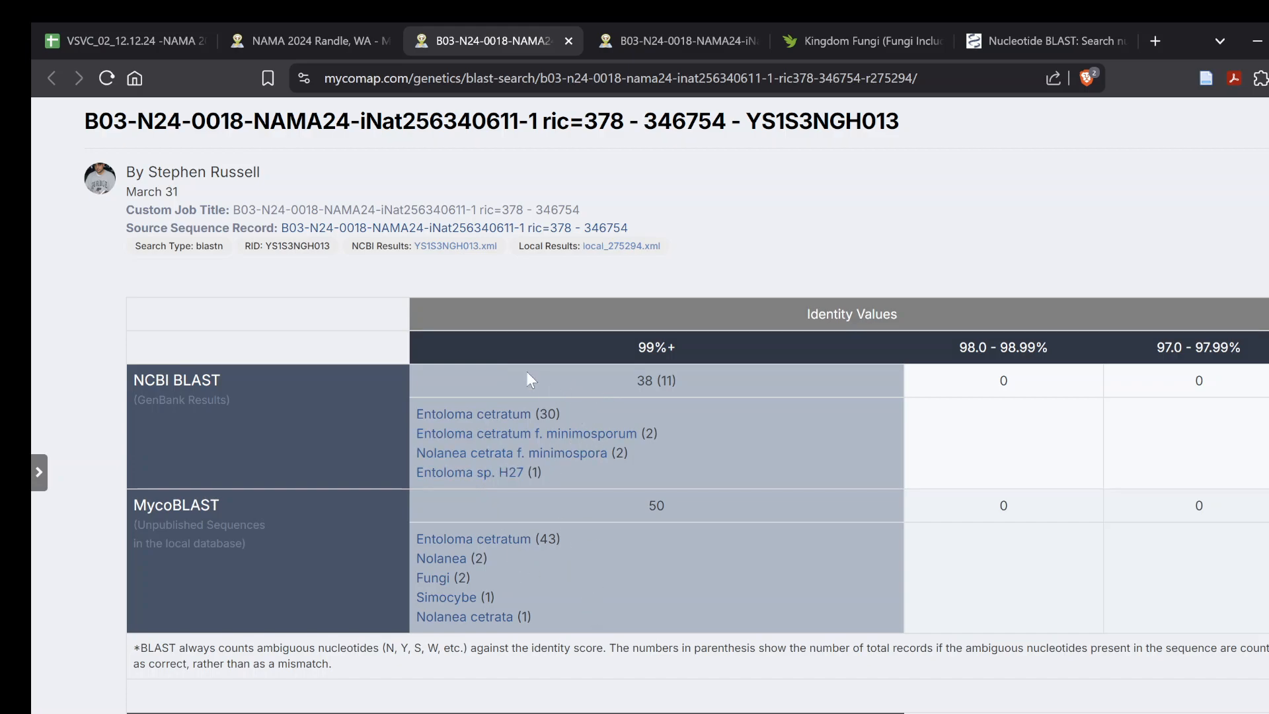
scroll(469, 463, down, 1)
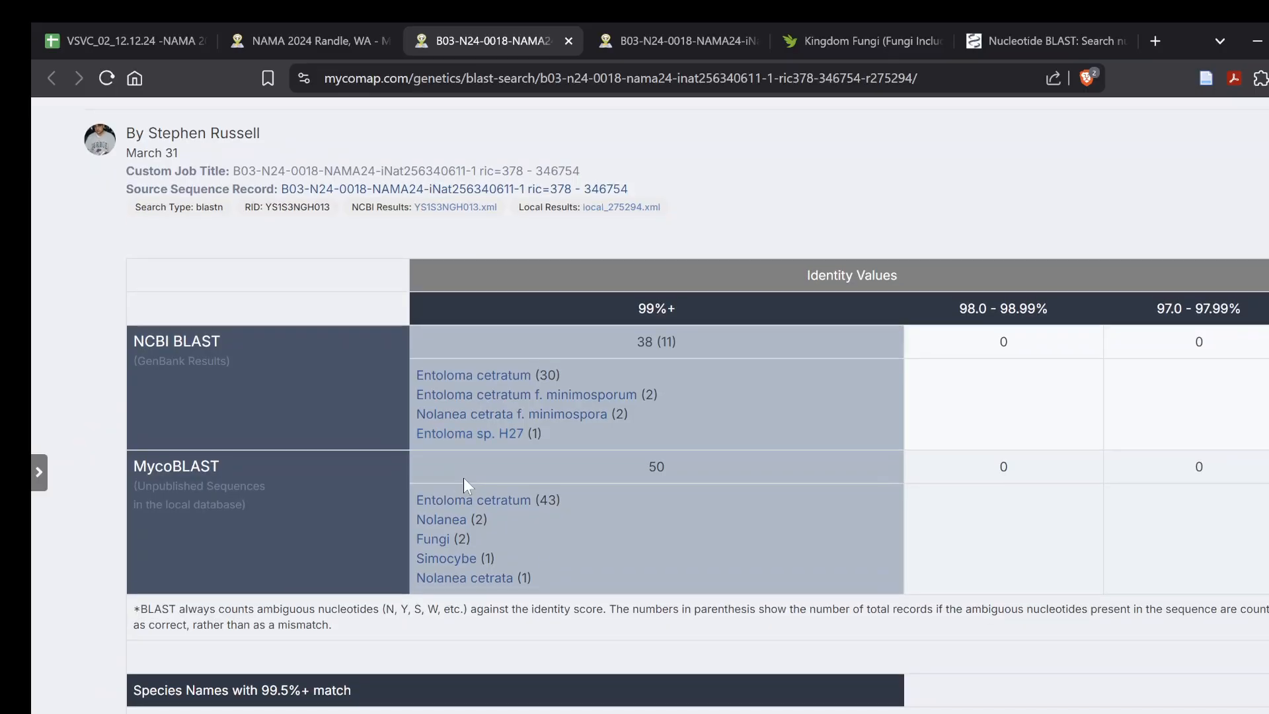
scroll(534, 484, down, 5)
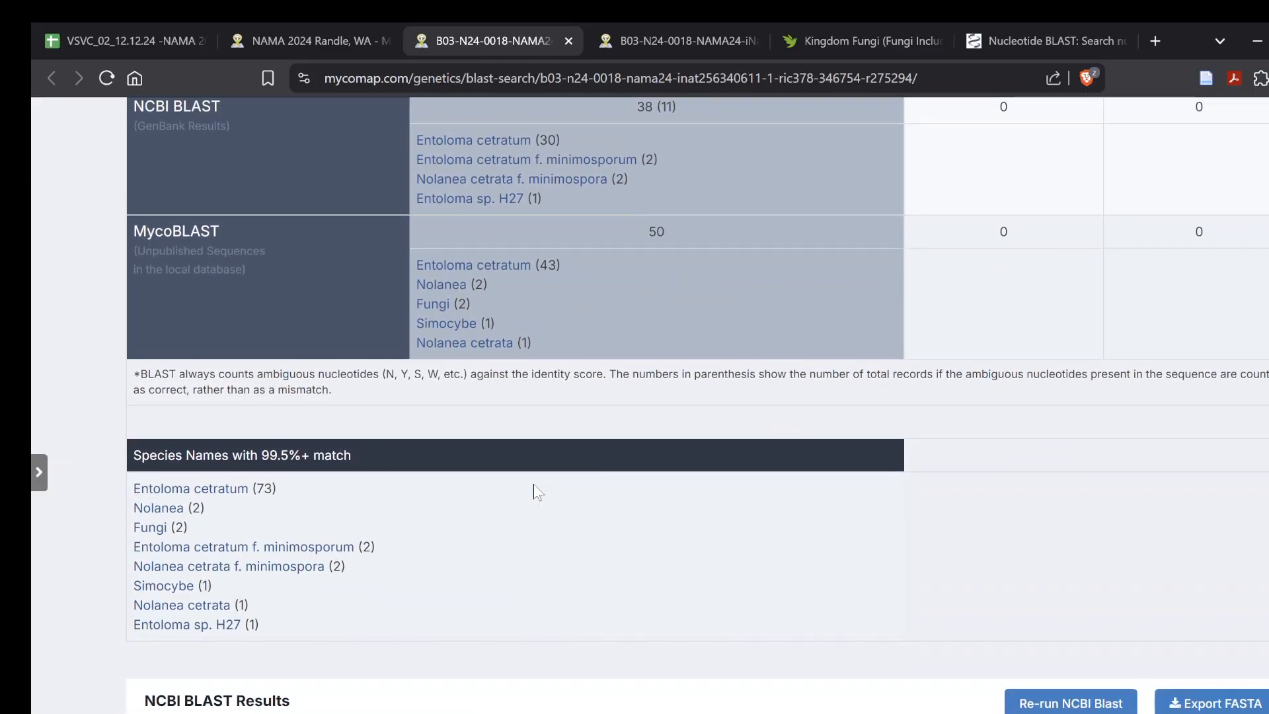
scroll(537, 491, down, 3)
scroll(534, 486, down, 1)
scroll(534, 487, up, 1)
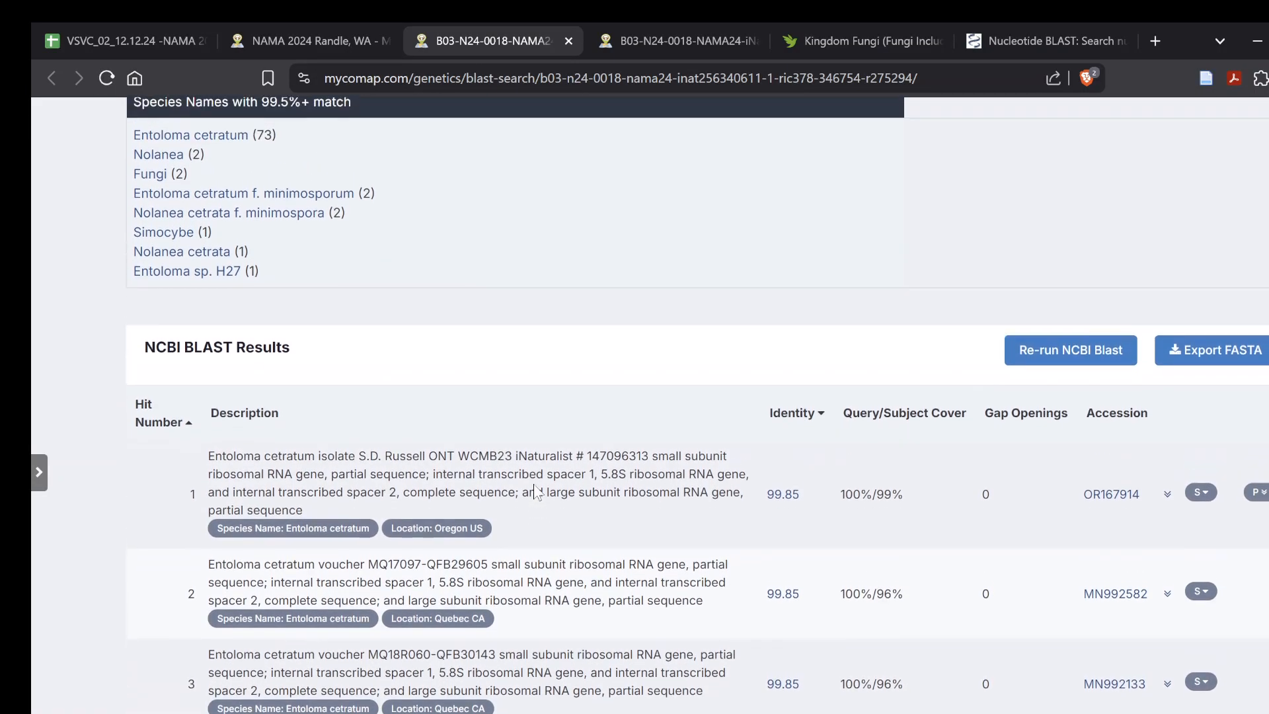
scroll(532, 226, down, 2)
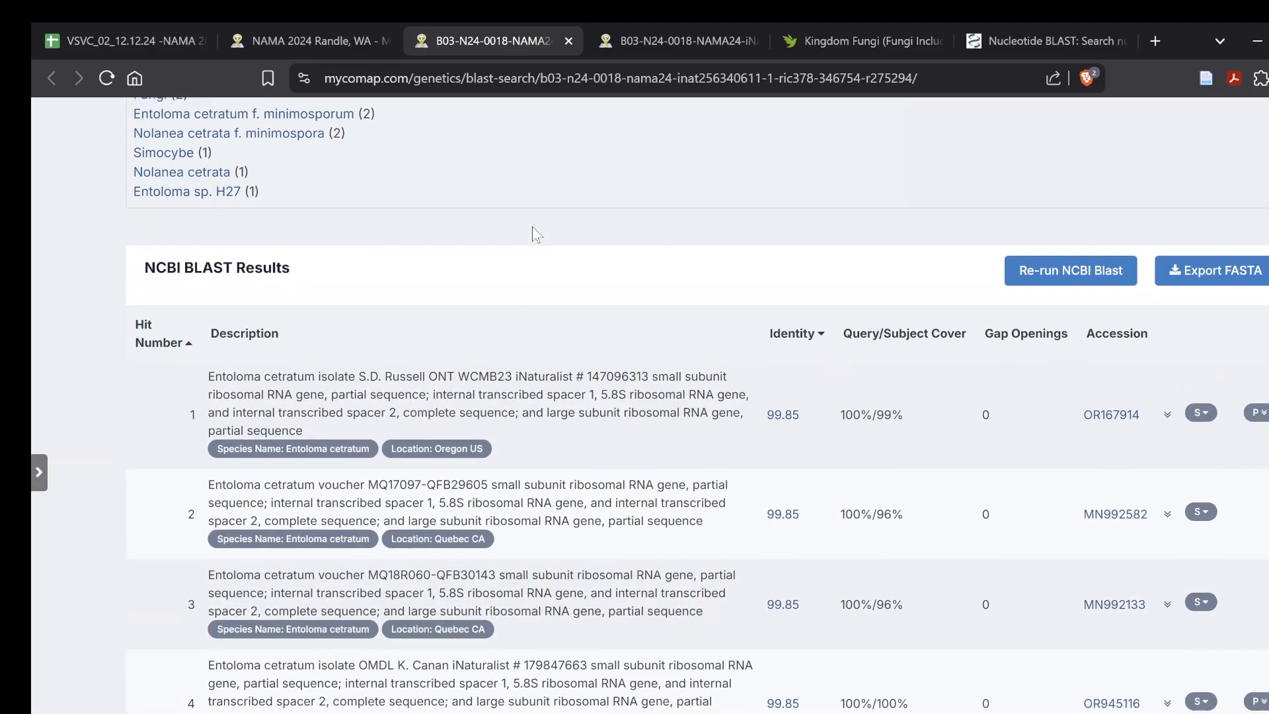
scroll(535, 233, down, 1)
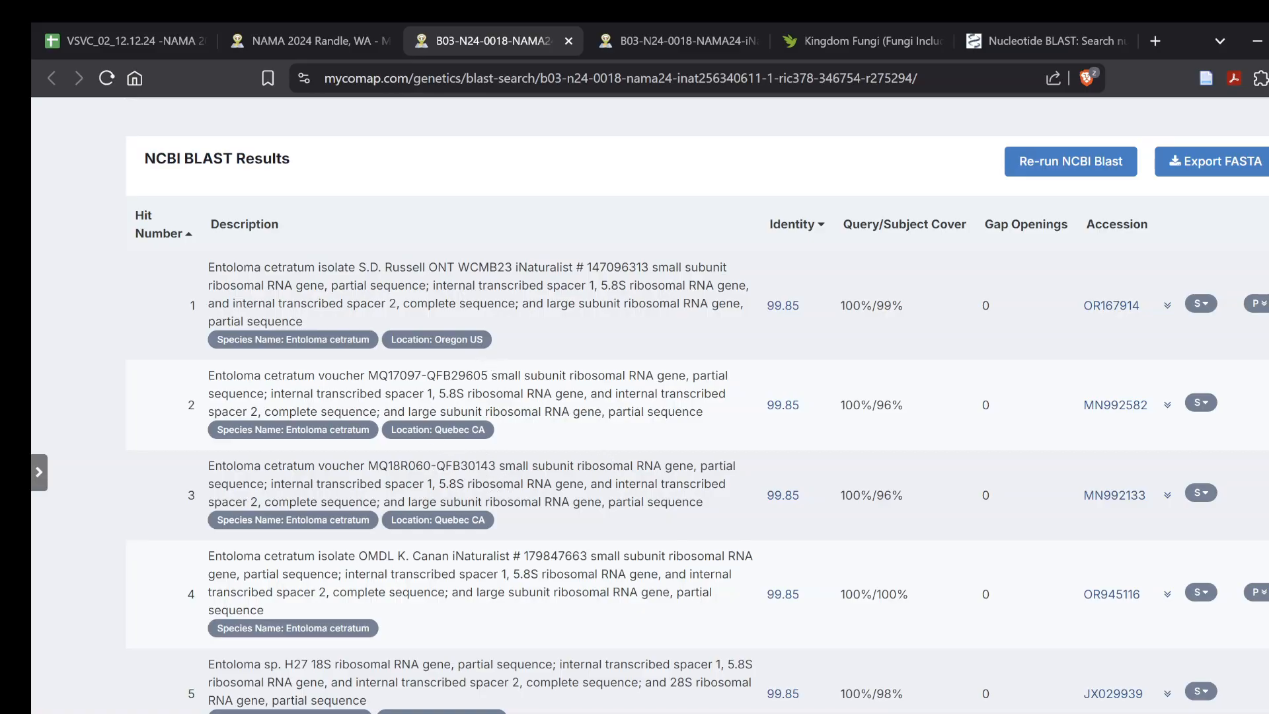
scroll(697, 405, down, 2)
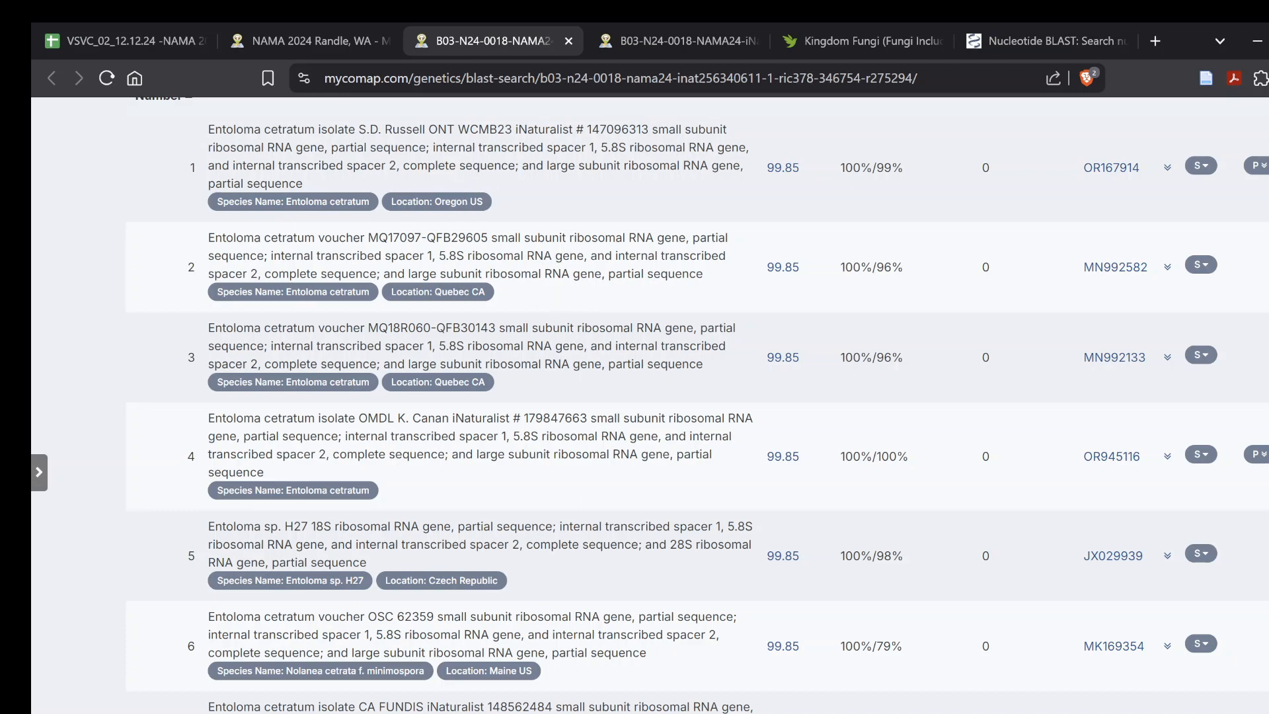
scroll(617, 493, down, 4)
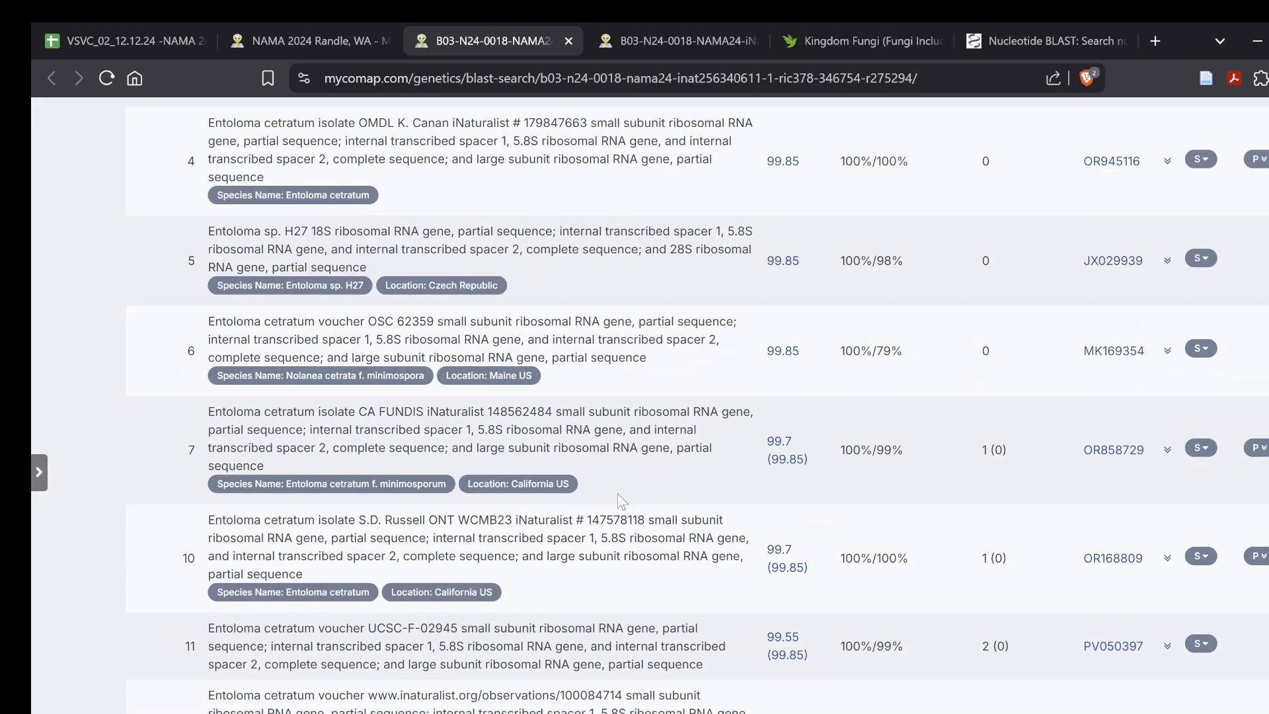
scroll(617, 493, up, 3)
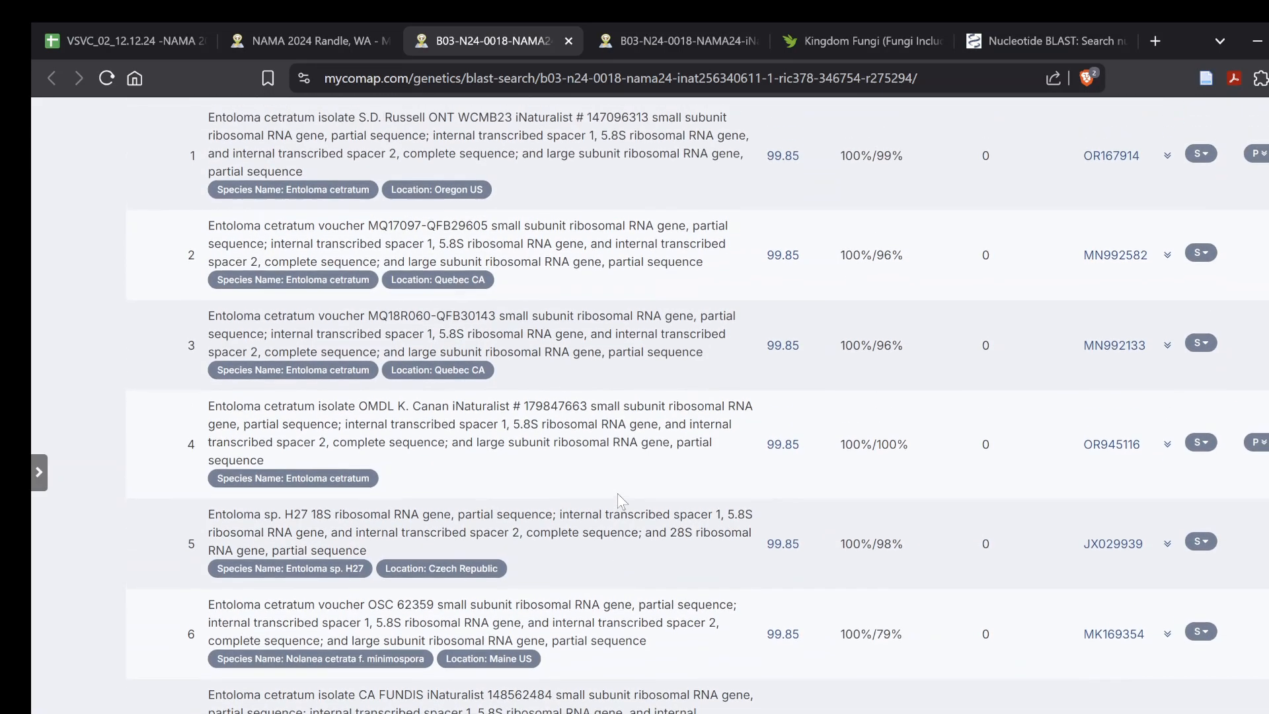
Expand the full NCBI BLAST results list and examine the hits by descending identity down to the MycoBLAST results.
scroll(617, 493, down, 5)
click(647, 634)
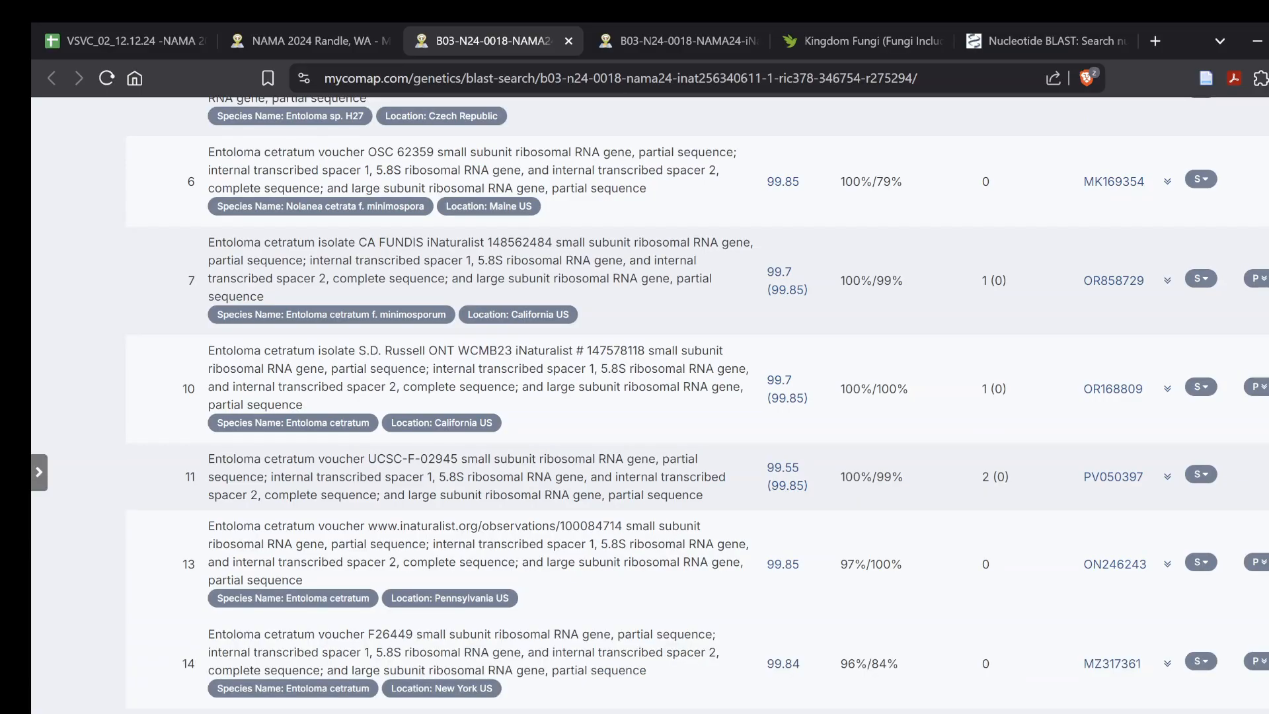
scroll(731, 416, down, 13)
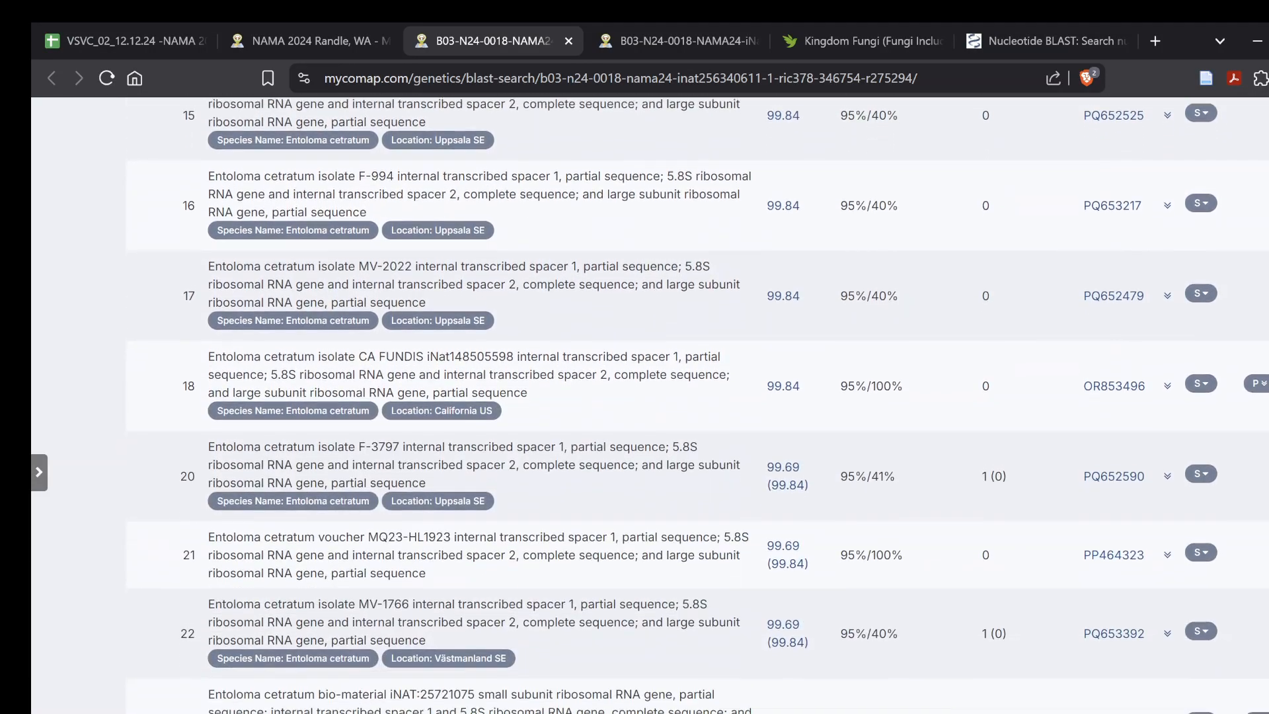
scroll(731, 421, down, 9)
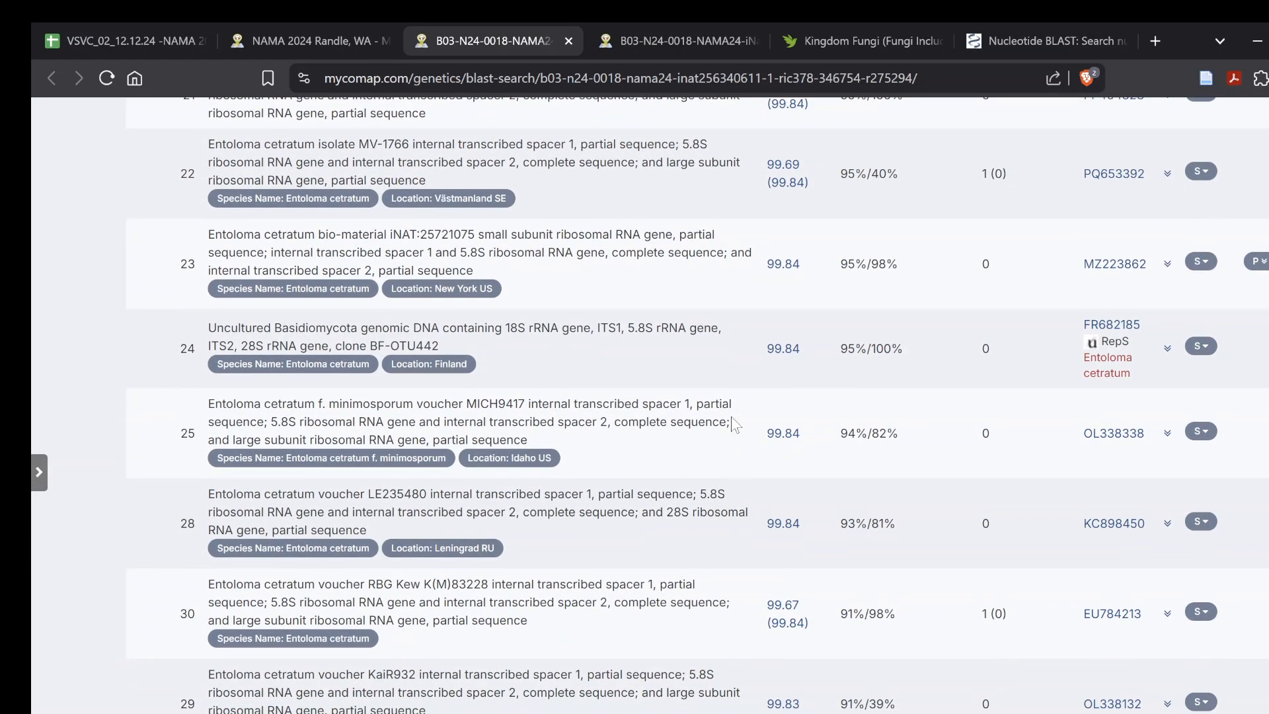
scroll(731, 417, down, 12)
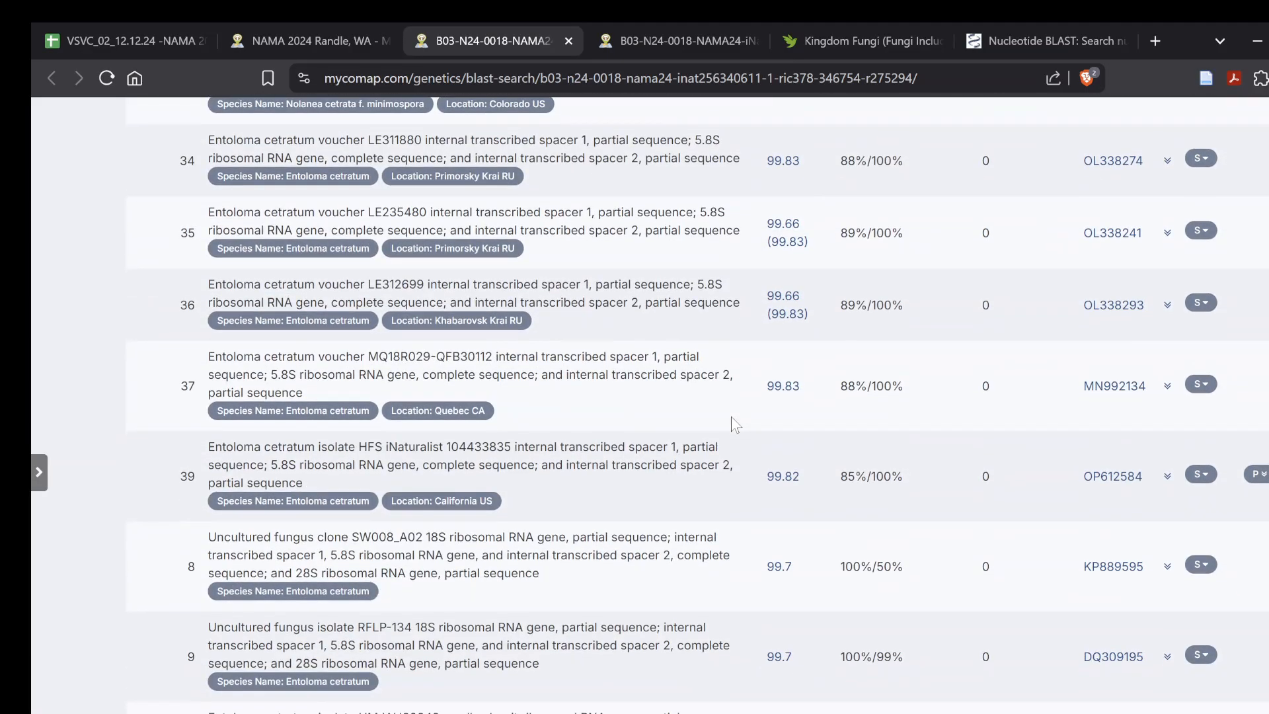
scroll(731, 416, down, 11)
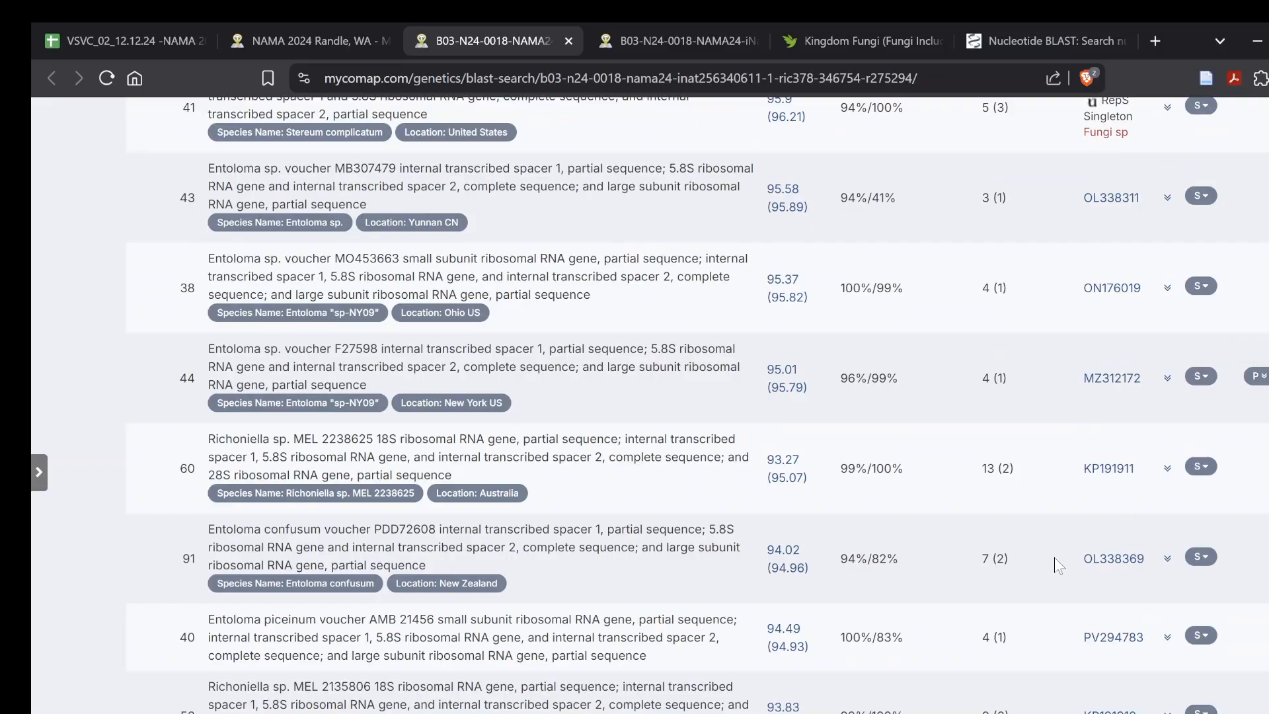
scroll(1054, 558, down, 9)
scroll(1055, 557, down, 10)
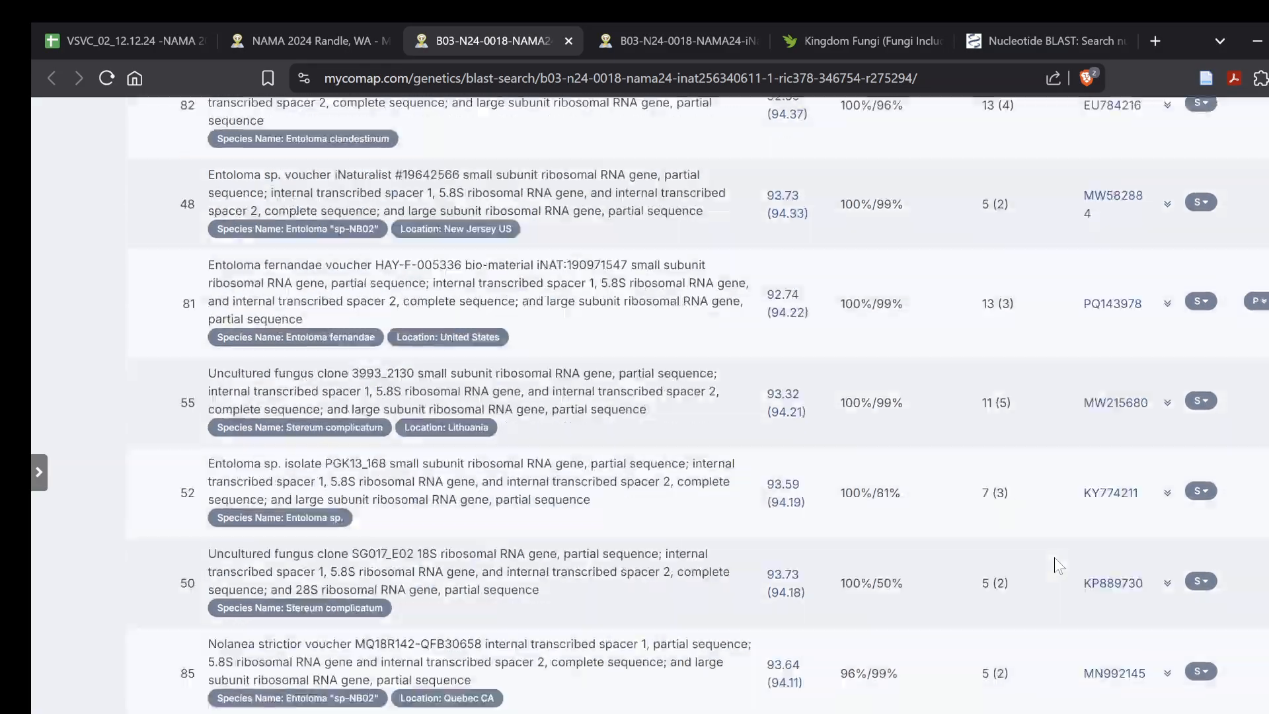
scroll(1053, 557, down, 12)
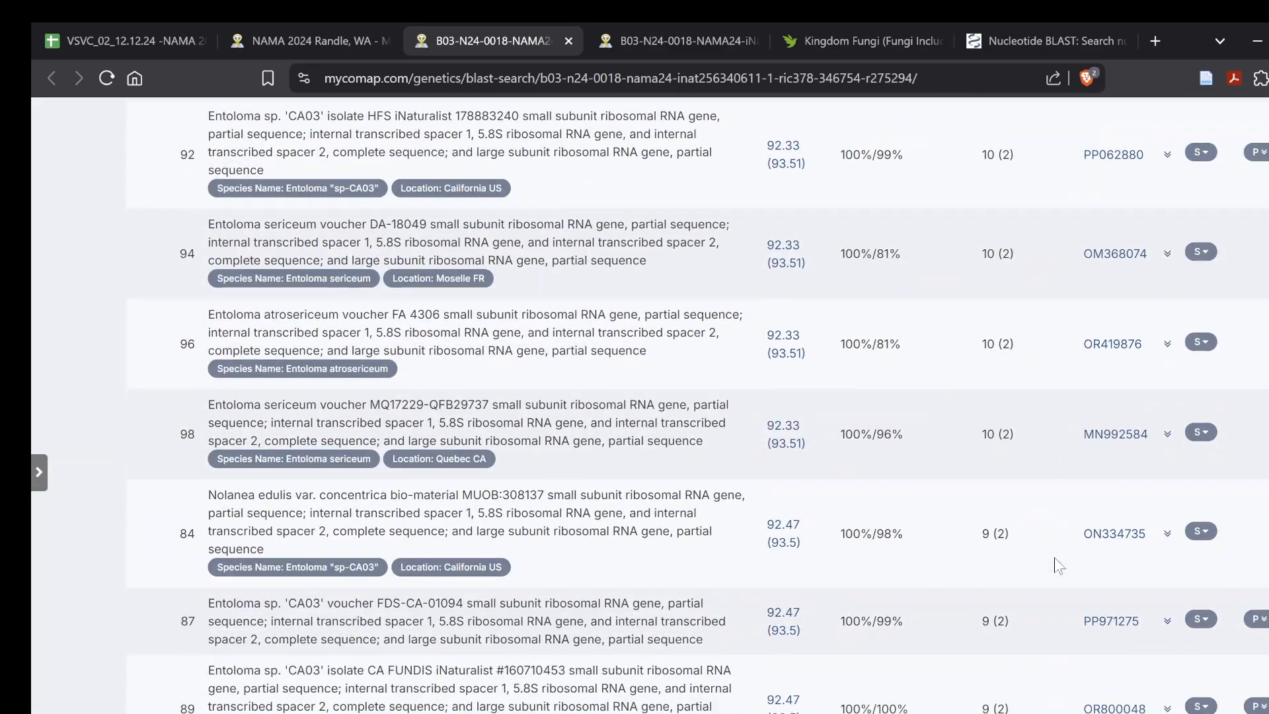
scroll(1054, 557, down, 13)
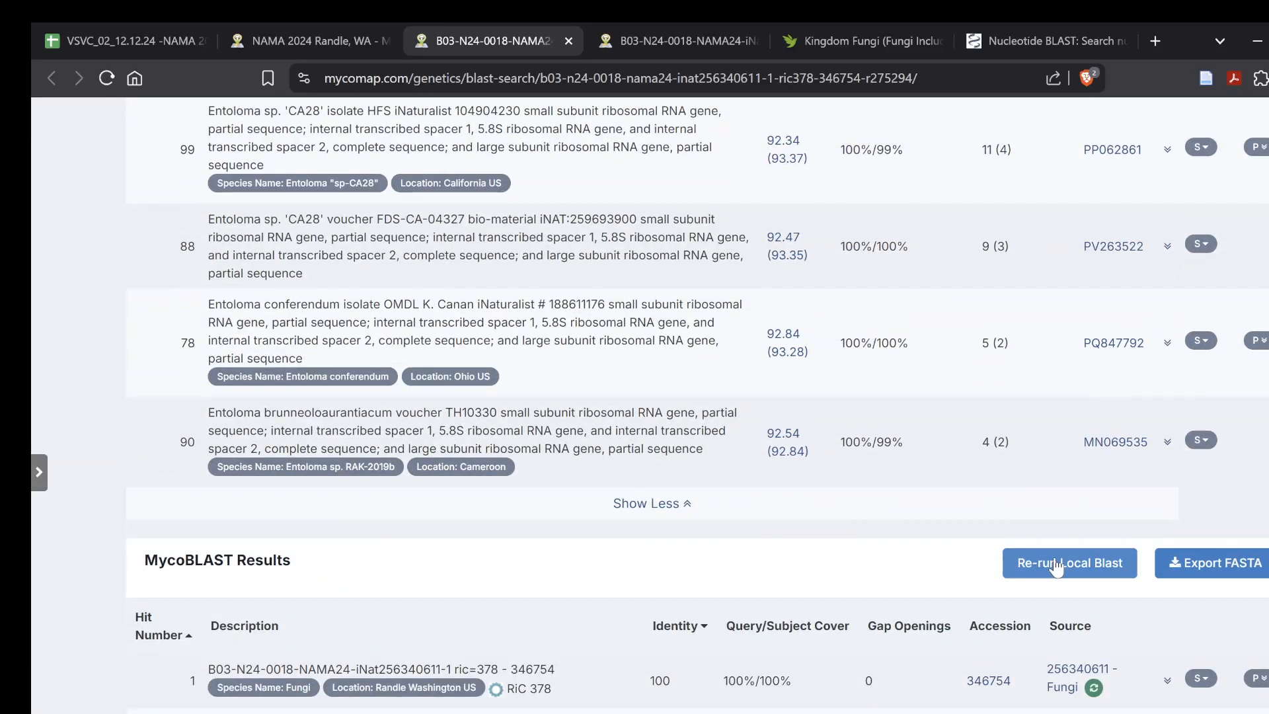
Review the NCBI hits again from the lower-identity matches back to the first hit, comparing identity, query/subject cover and gap openings.
scroll(1055, 565, up, 3)
scroll(1056, 565, up, 12)
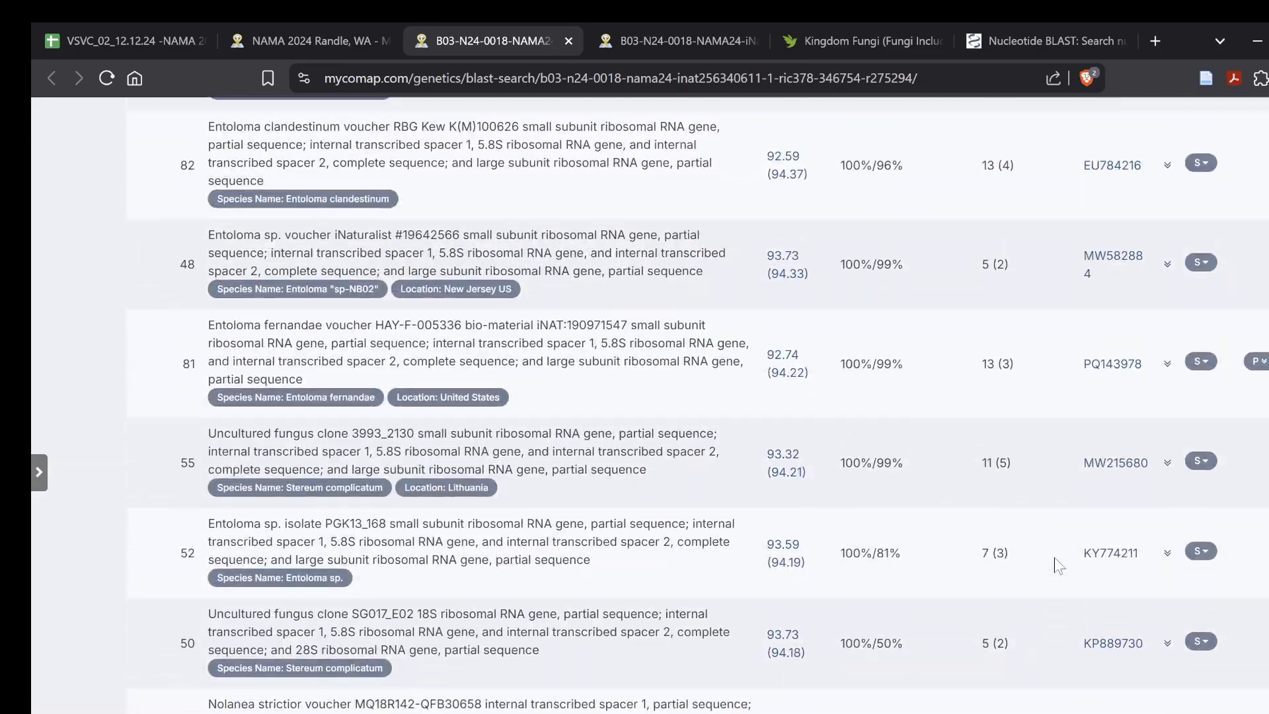
scroll(1053, 557, up, 3)
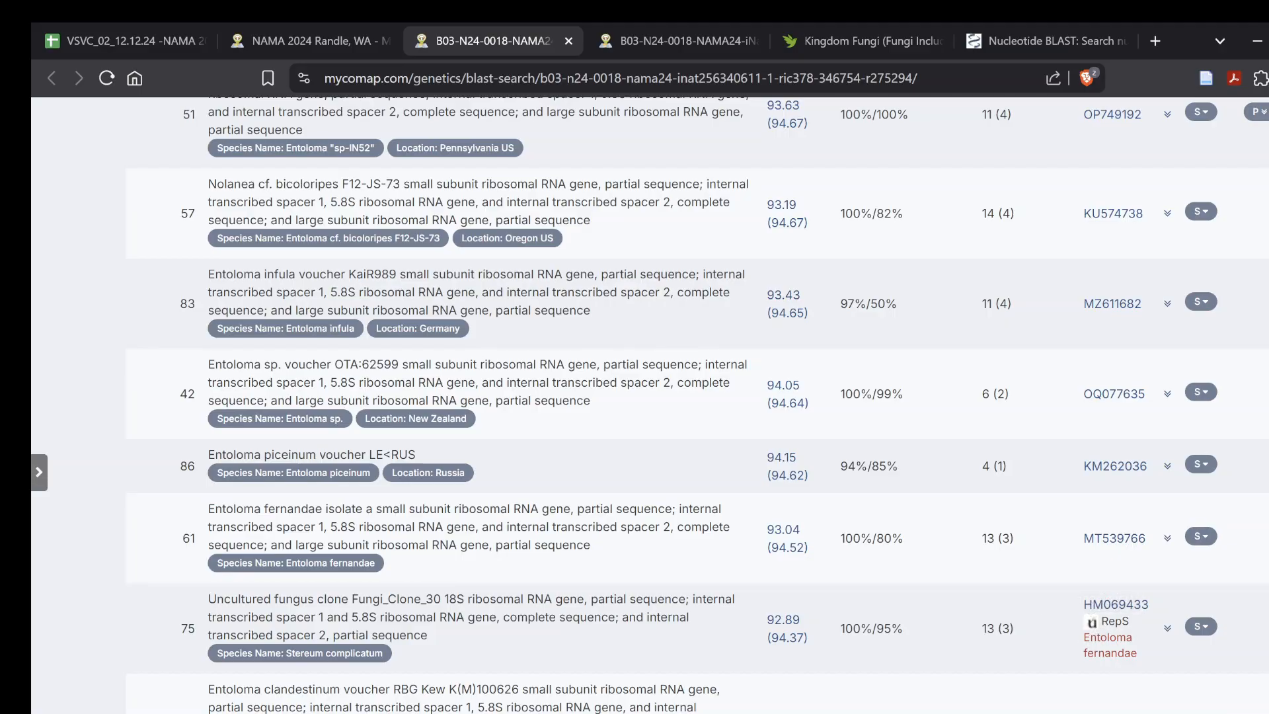
scroll(1102, 651, up, 15)
scroll(1103, 651, up, 15)
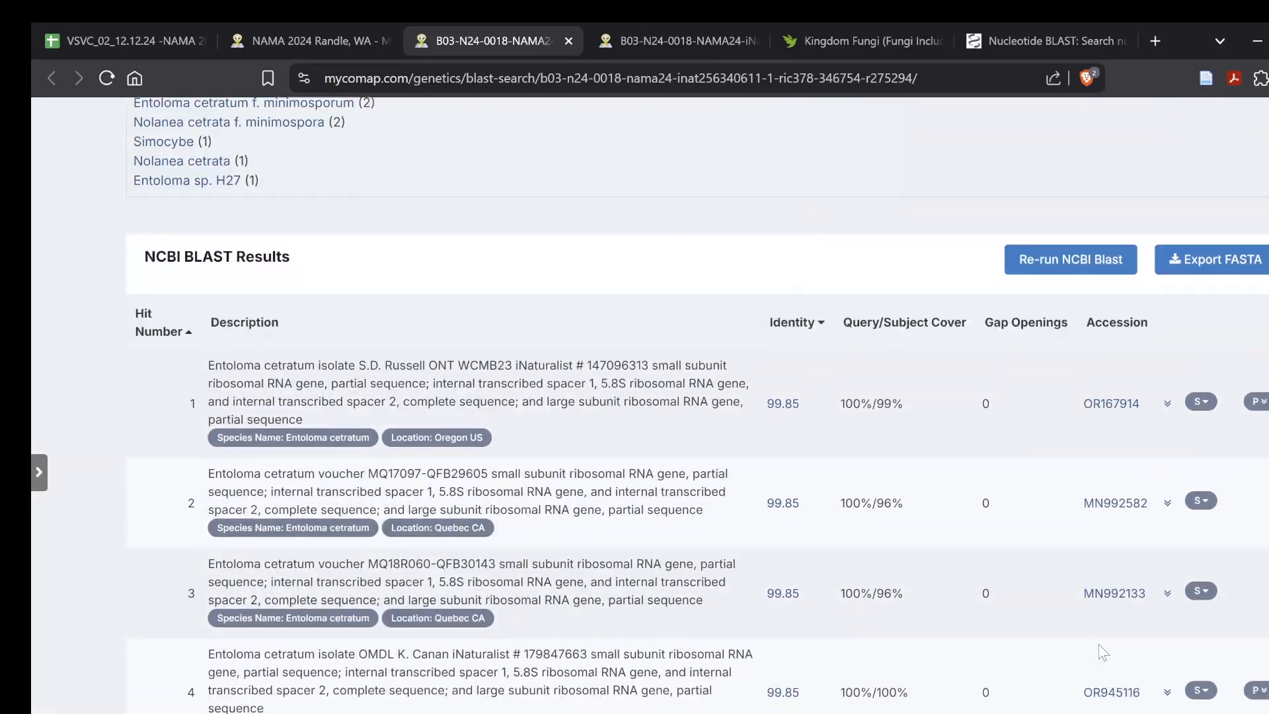
scroll(1097, 648, down, 10)
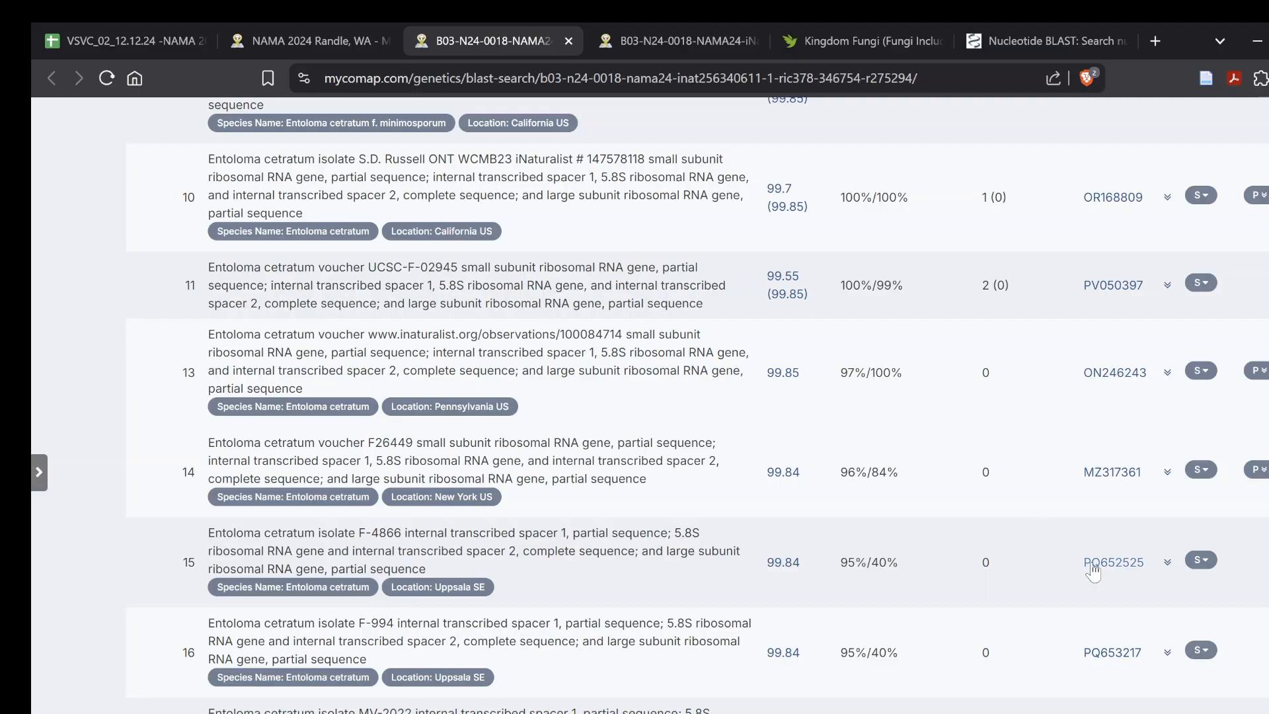
scroll(1092, 565, down, 8)
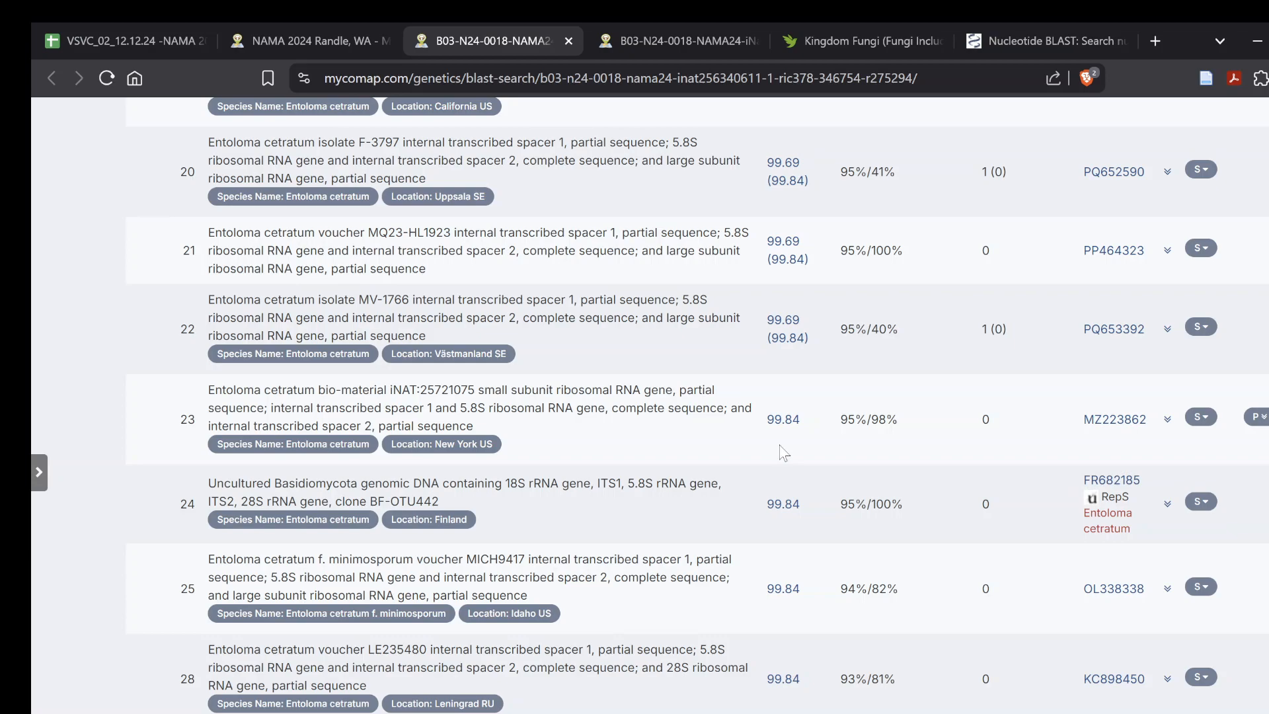
scroll(784, 453, up, 4)
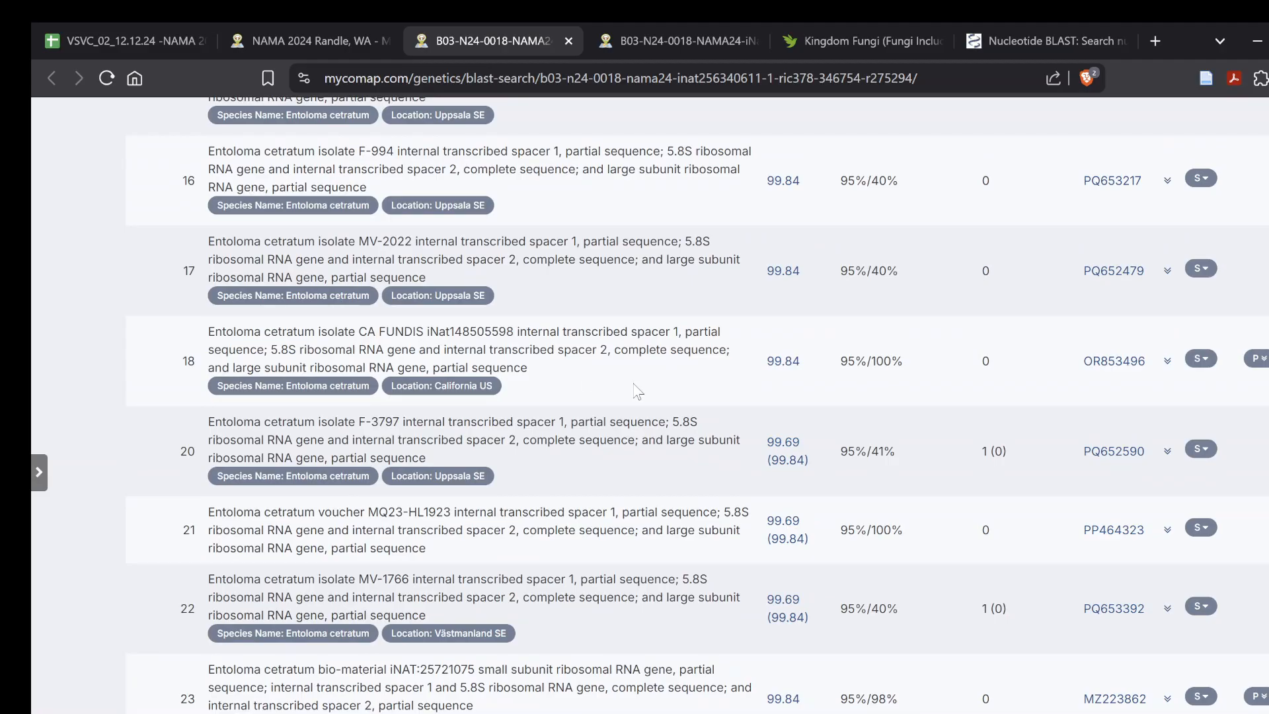
scroll(793, 415, up, 20)
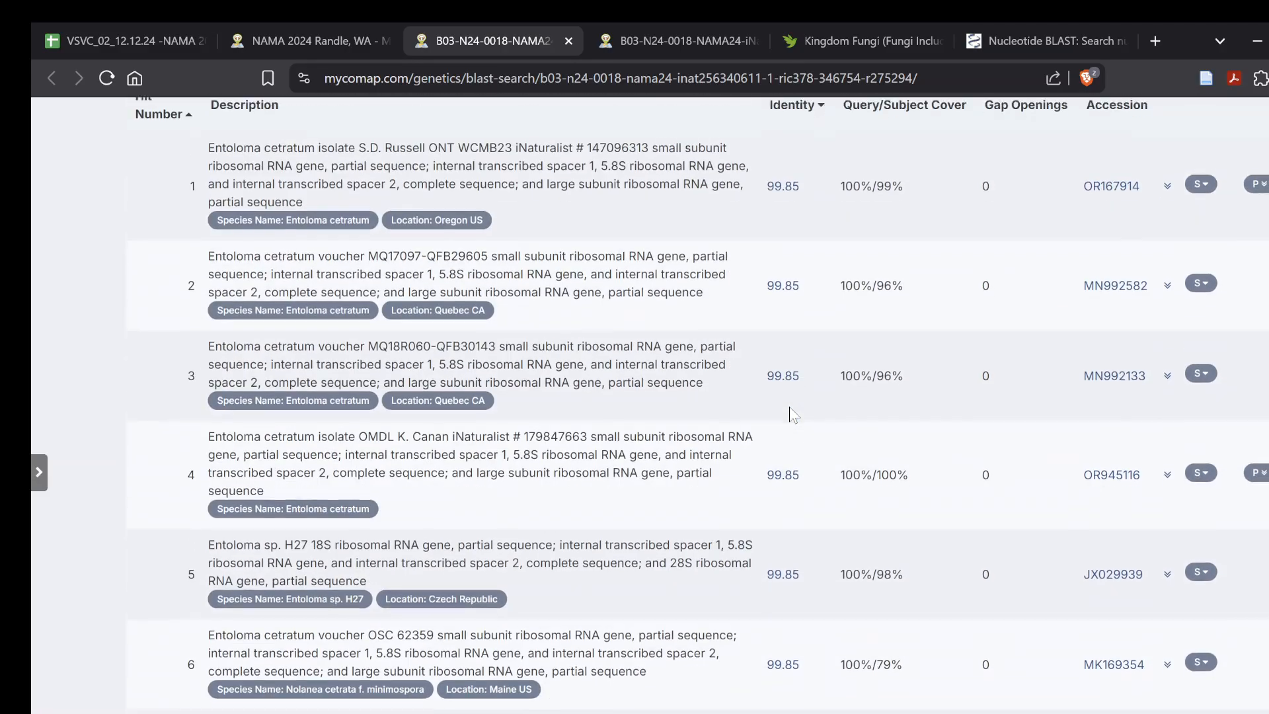
scroll(793, 415, down, 4)
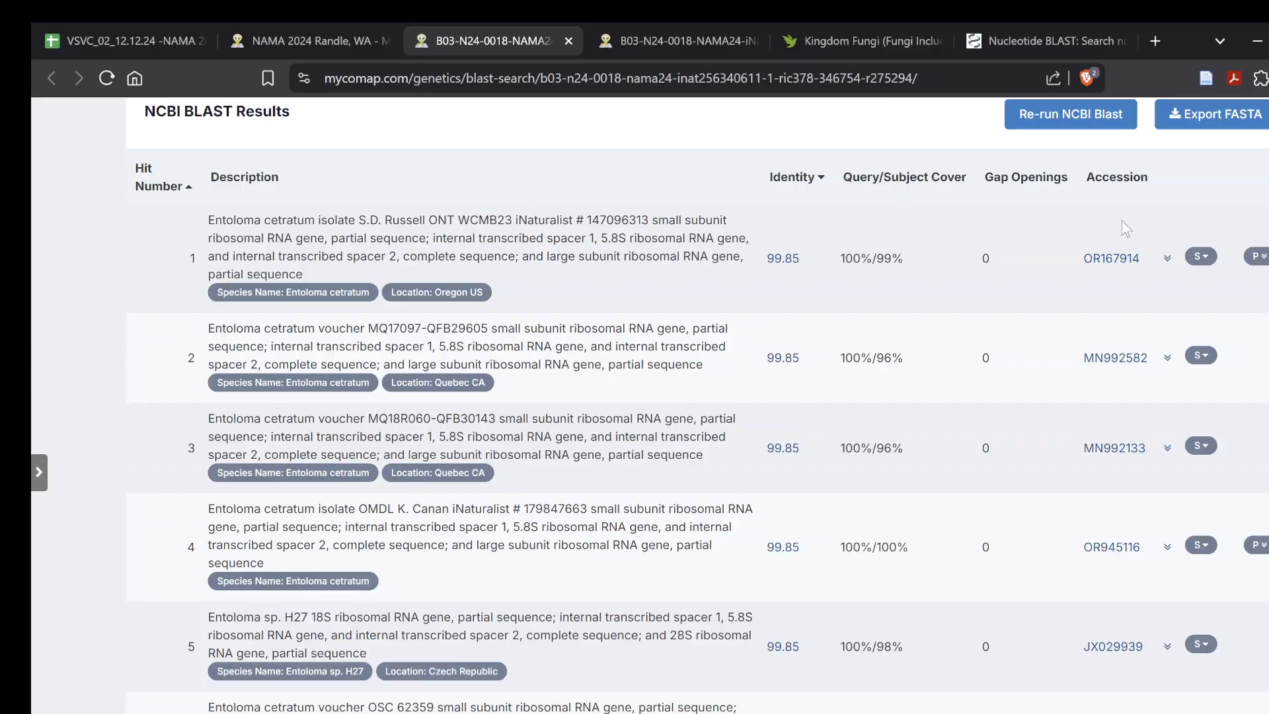
Show the alignment of NCBI hit OR167914 and check it for mismatches, highlighting the marked base pair in query row 421.
click(1168, 260)
scroll(773, 461, down, 5)
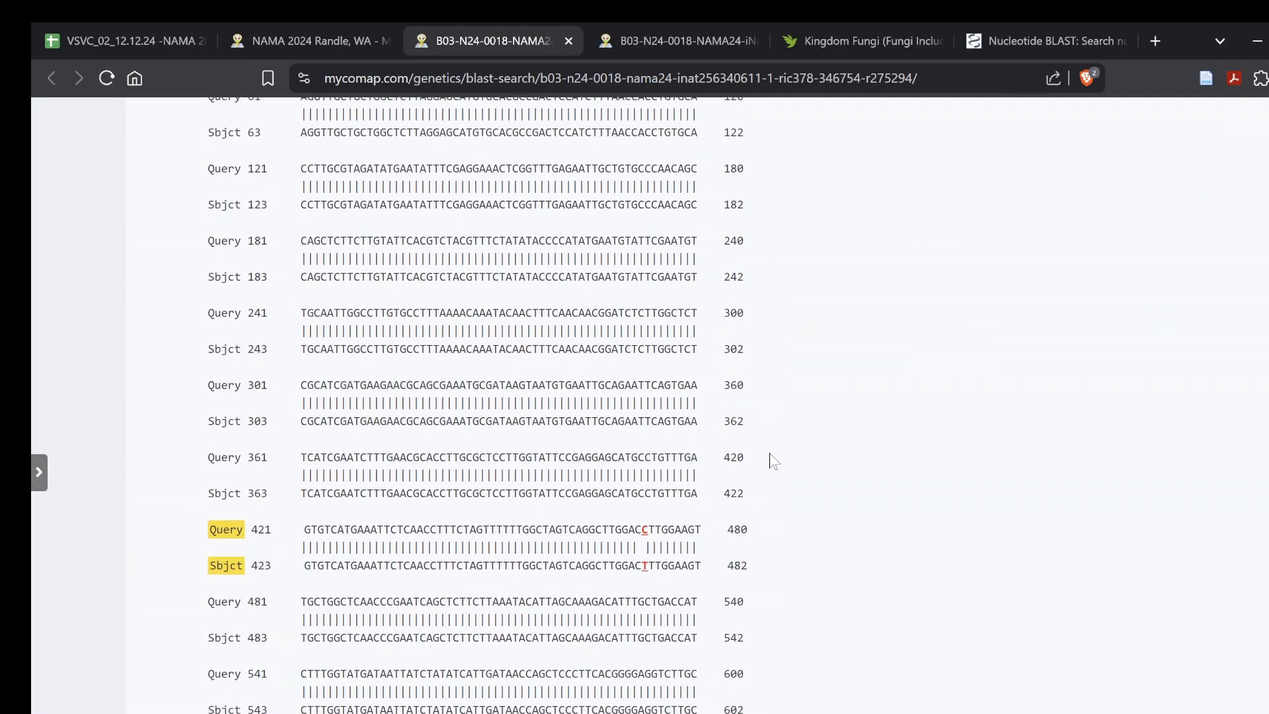
scroll(772, 461, down, 2)
scroll(772, 461, up, 2)
scroll(772, 462, down, 1)
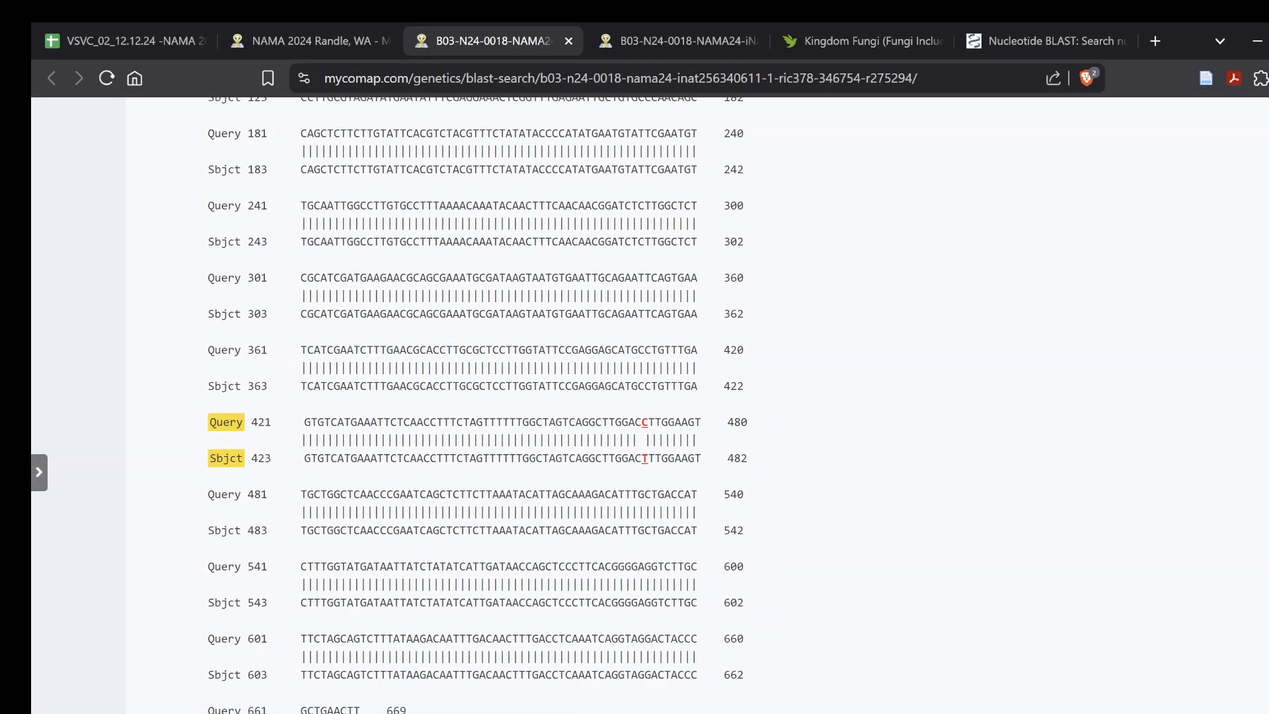
drag(642, 423, 647, 458)
click(647, 459)
scroll(697, 404, up, 7)
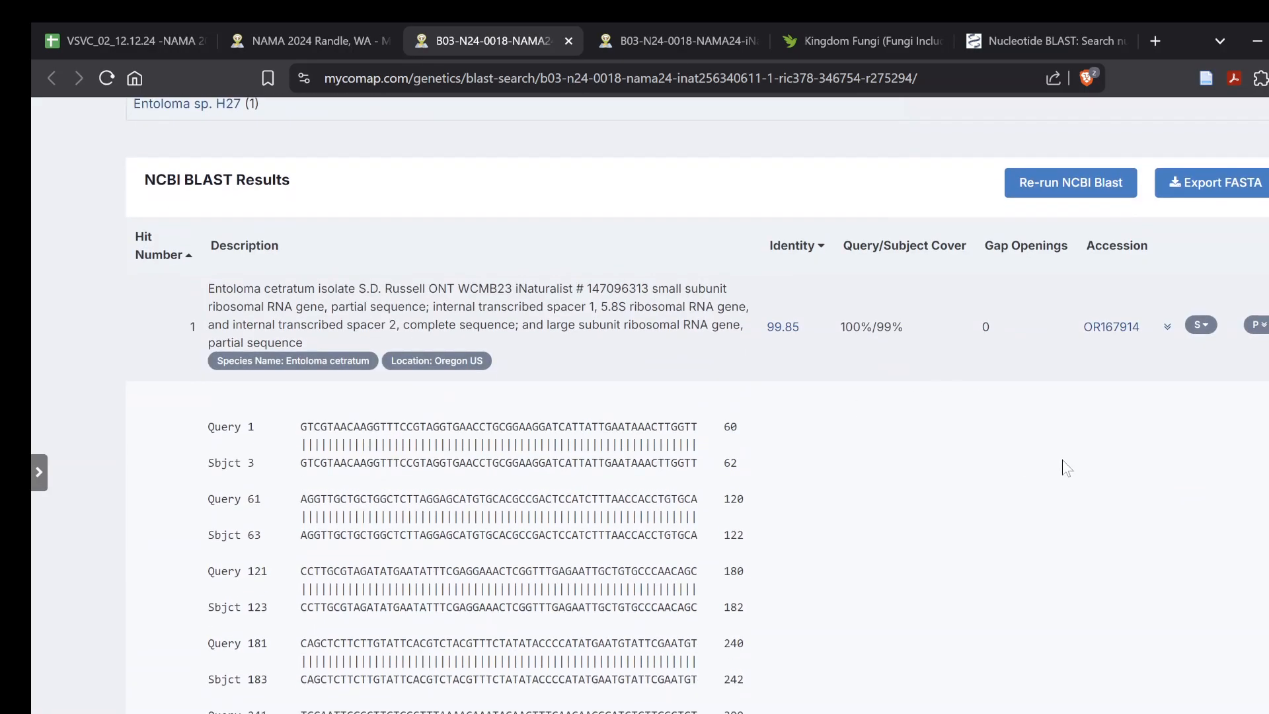
Open the GenBank accession record OR167914 in a separate tab and examine its references, source features and collection details.
click(1116, 328)
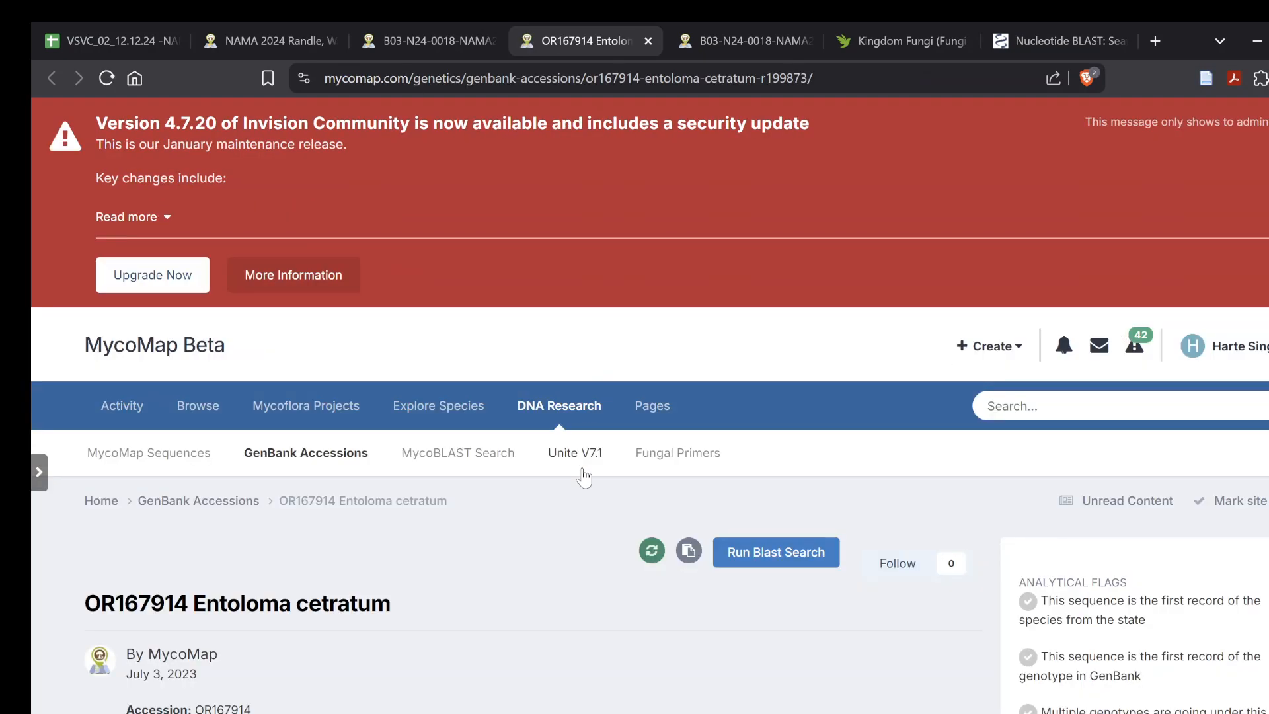
scroll(581, 473, down, 4)
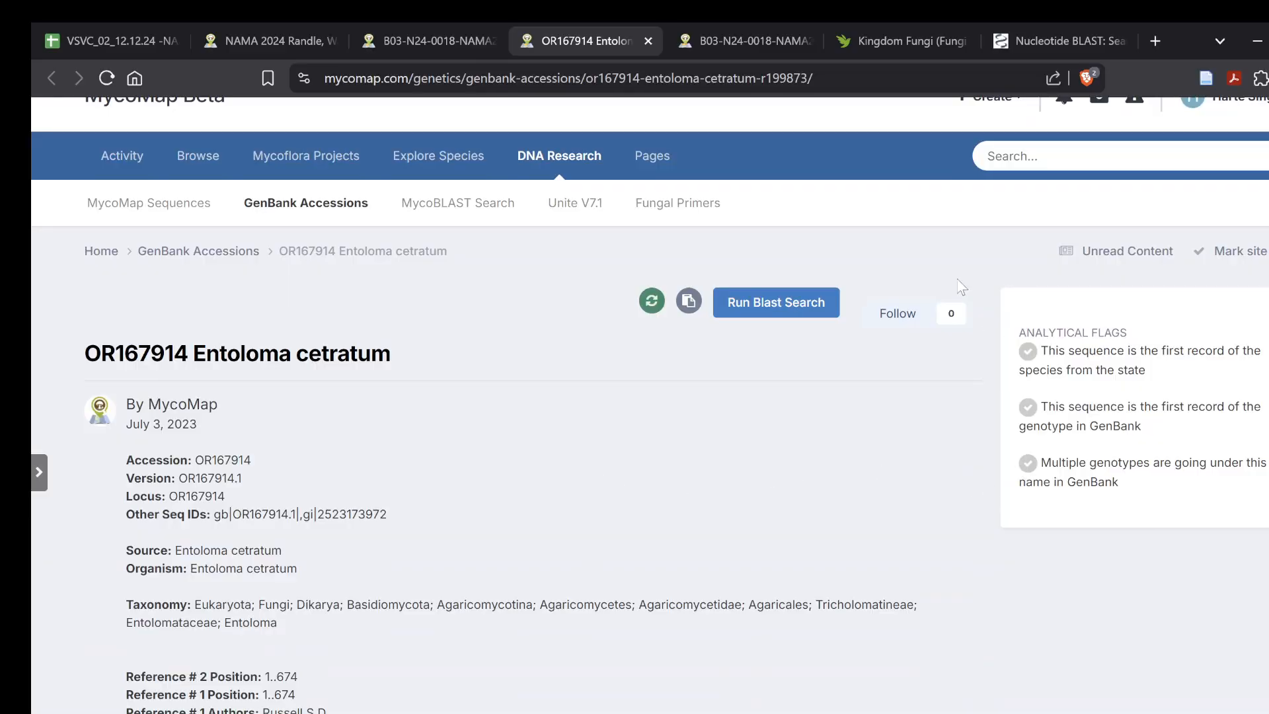
scroll(461, 573, down, 5)
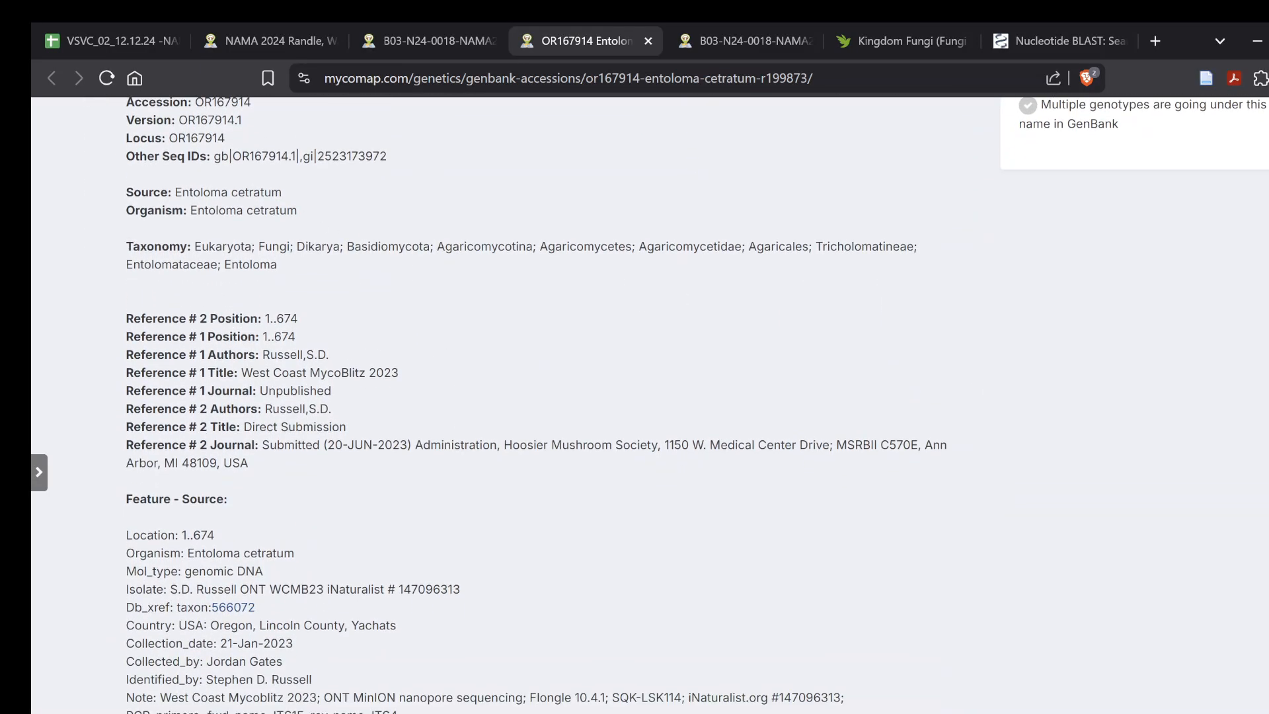
scroll(330, 451, down, 3)
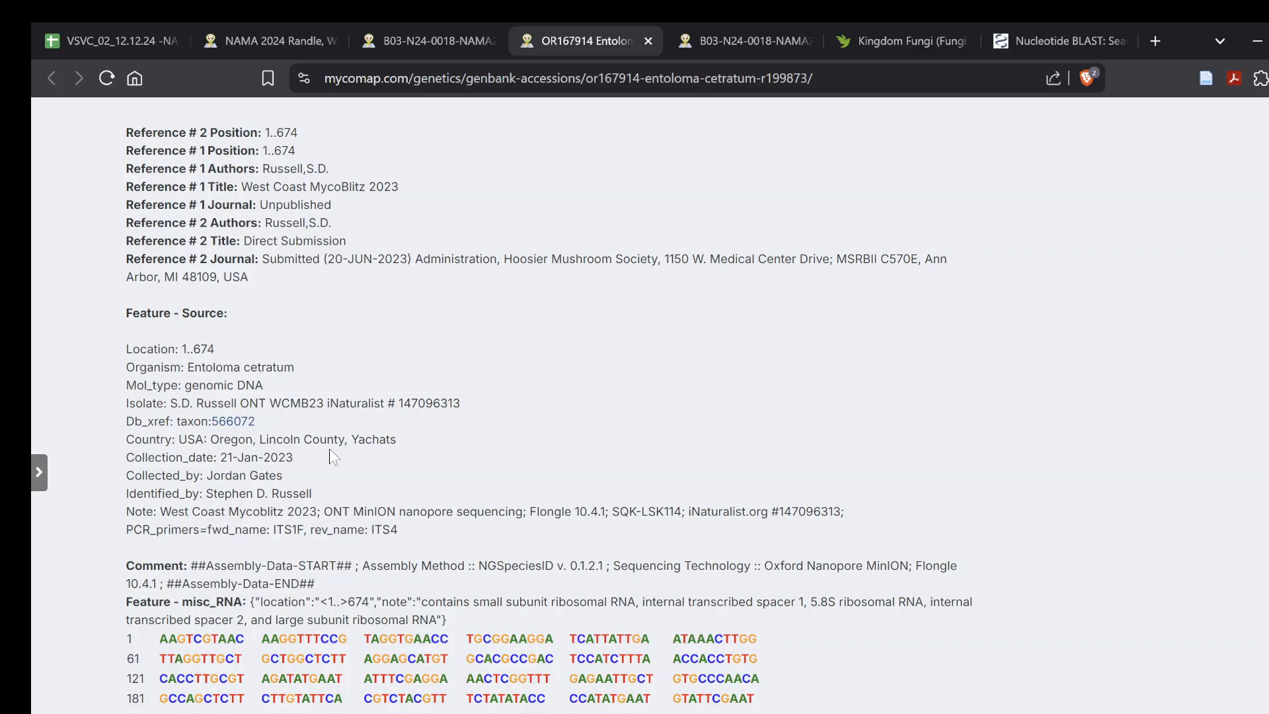
Examine the OR167914 record's taxonomy, references, source features, sequence, location metadata and associated records.
scroll(329, 448, up, 3)
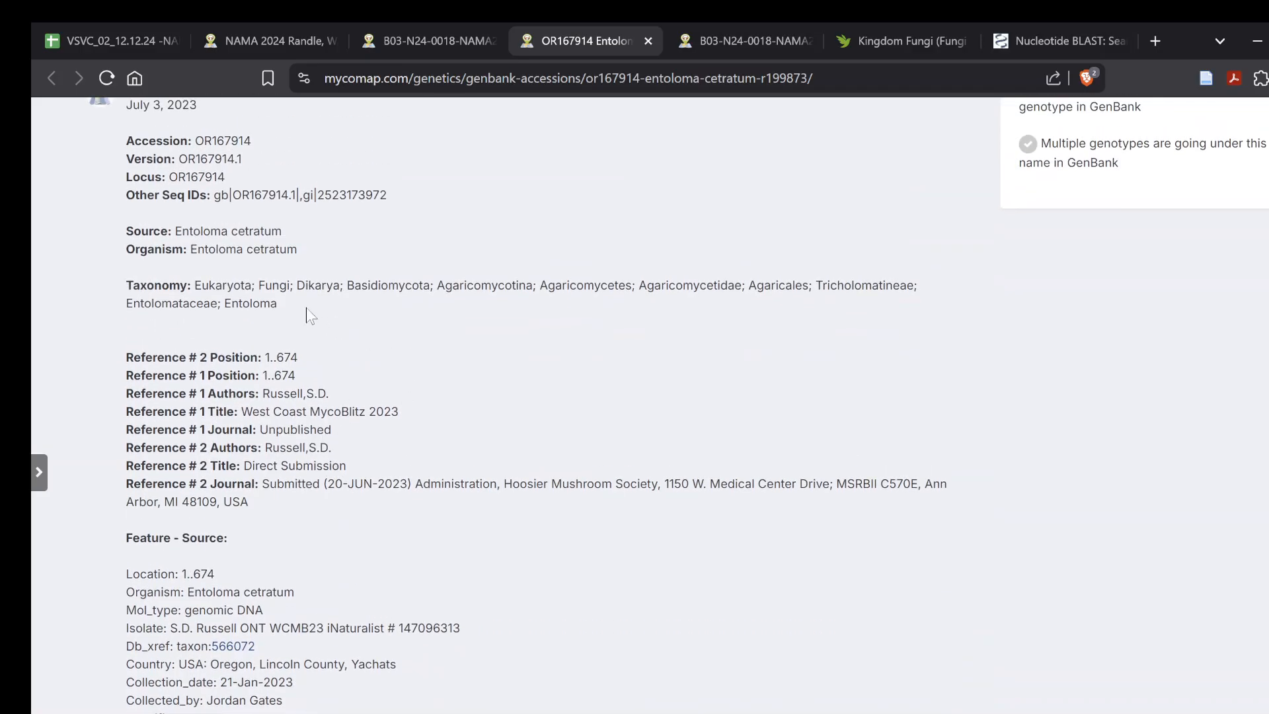
scroll(402, 235, up, 3)
scroll(401, 235, down, 15)
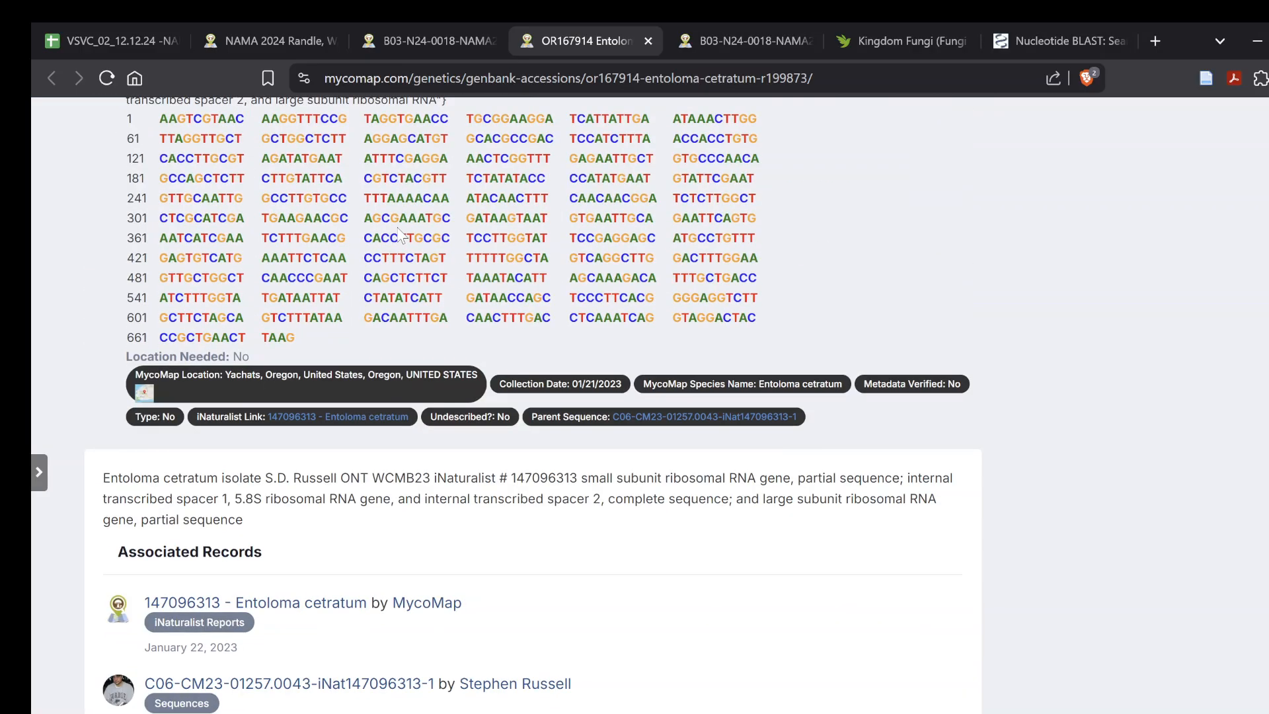
scroll(401, 236, up, 6)
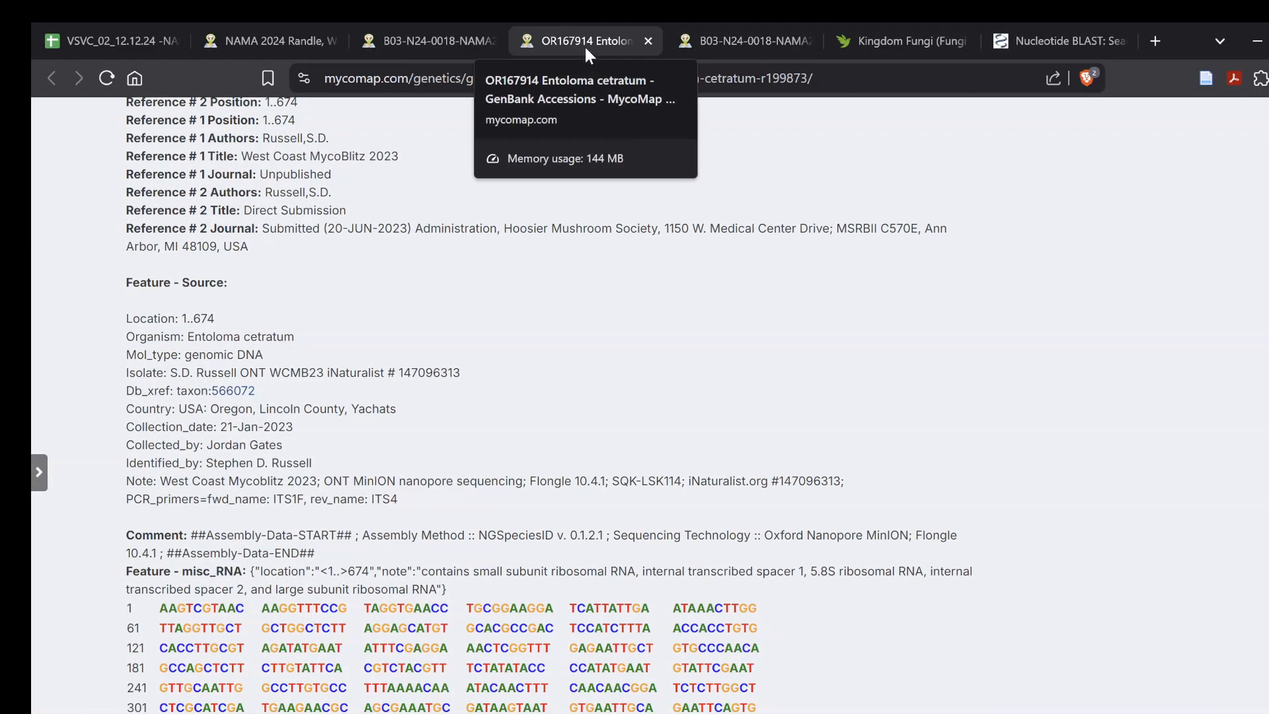
Return to the BLAST results of the B03-N24-0018 sequence, collapse the OR167914 alignment and go to the MycoBLAST results.
click(438, 26)
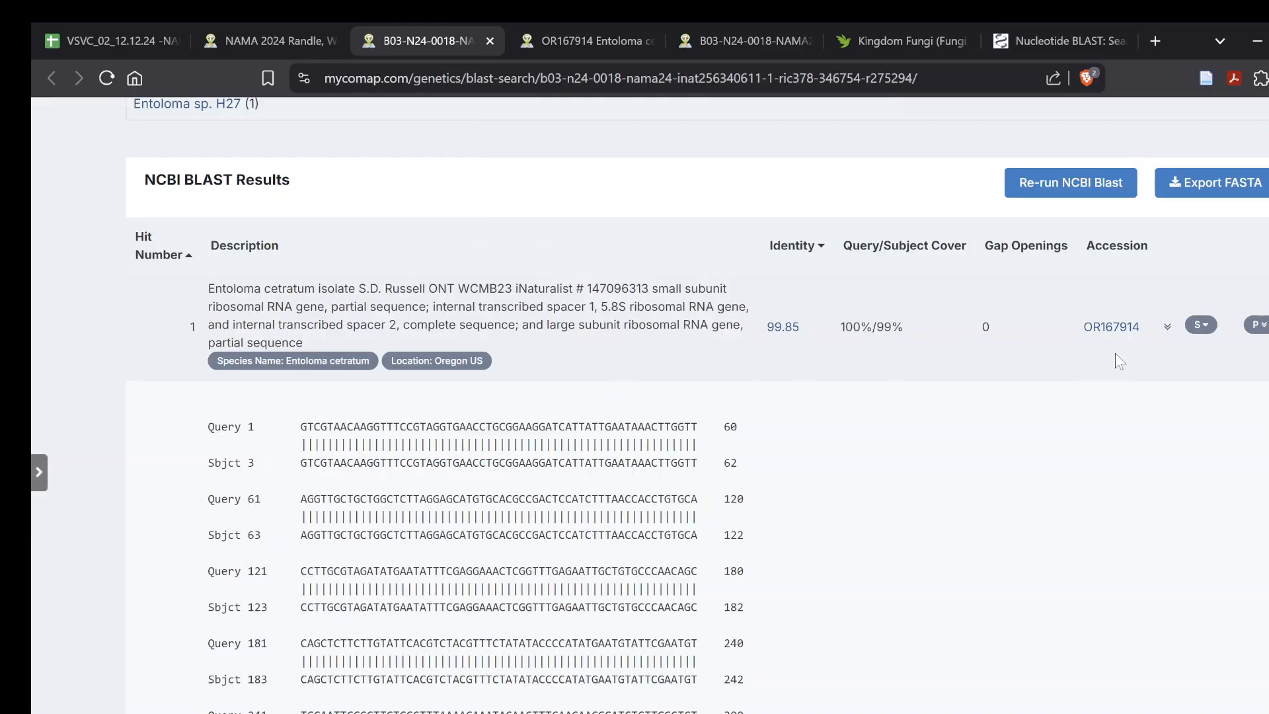
click(1167, 327)
scroll(852, 328, down, 20)
scroll(852, 327, down, 20)
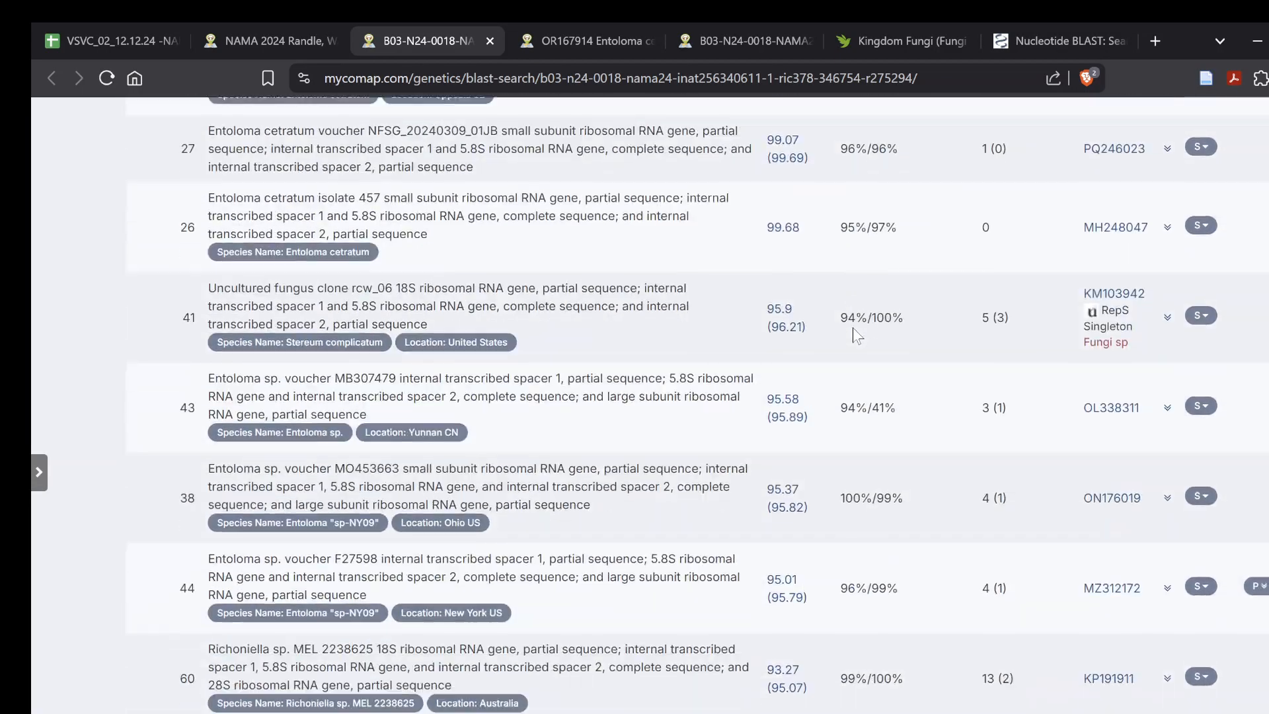
scroll(852, 327, down, 20)
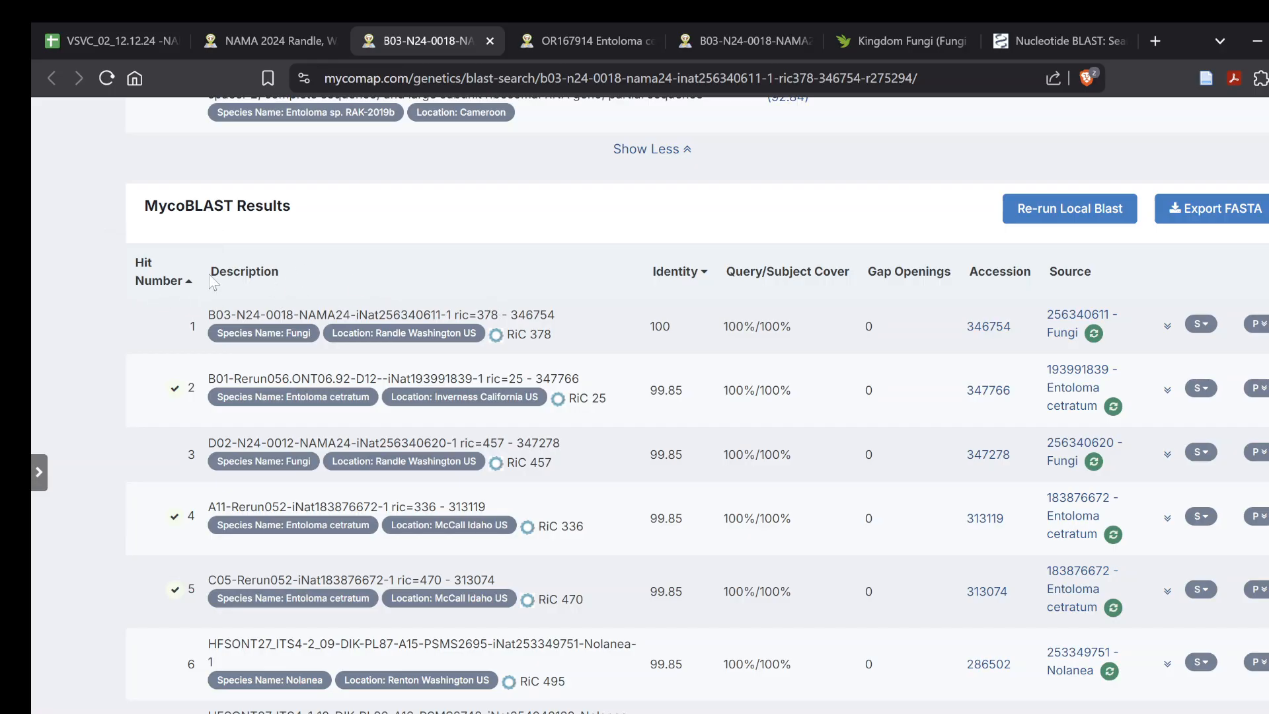
Examine the first ten MycoBLAST hits for species name, location, RiC value and verified status.
scroll(213, 281, down, 7)
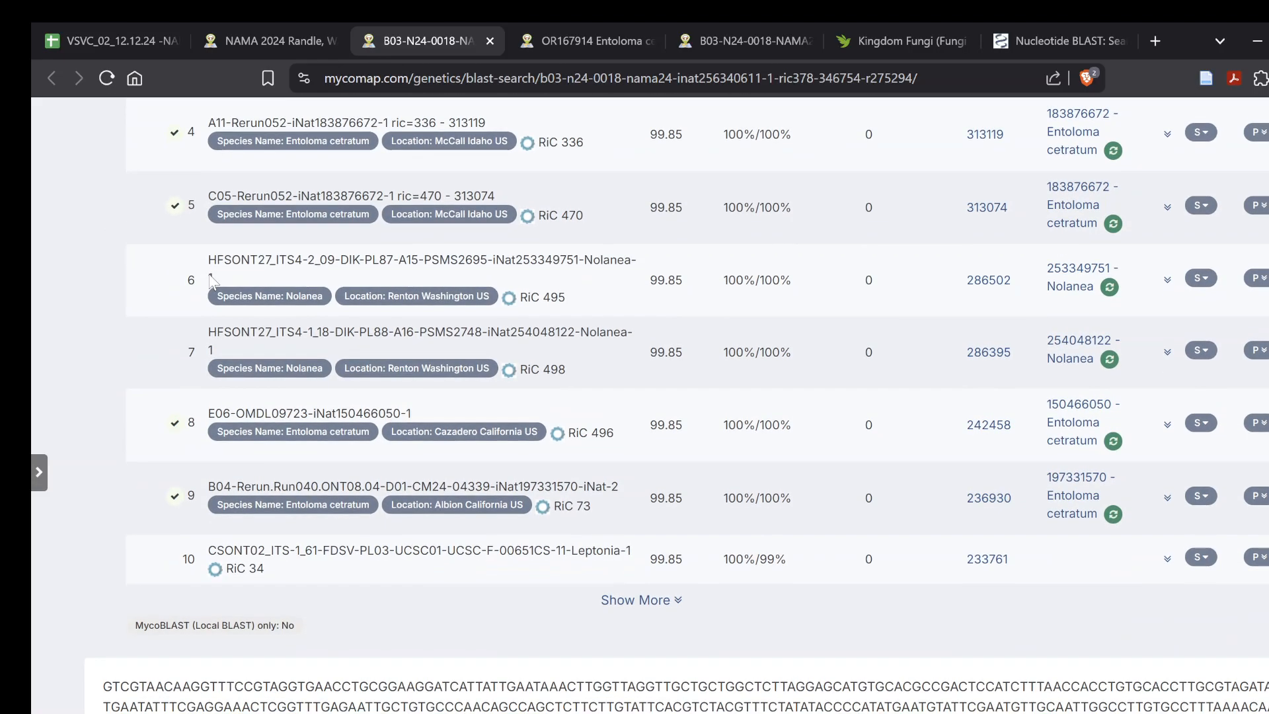
scroll(213, 281, up, 5)
scroll(212, 281, up, 1)
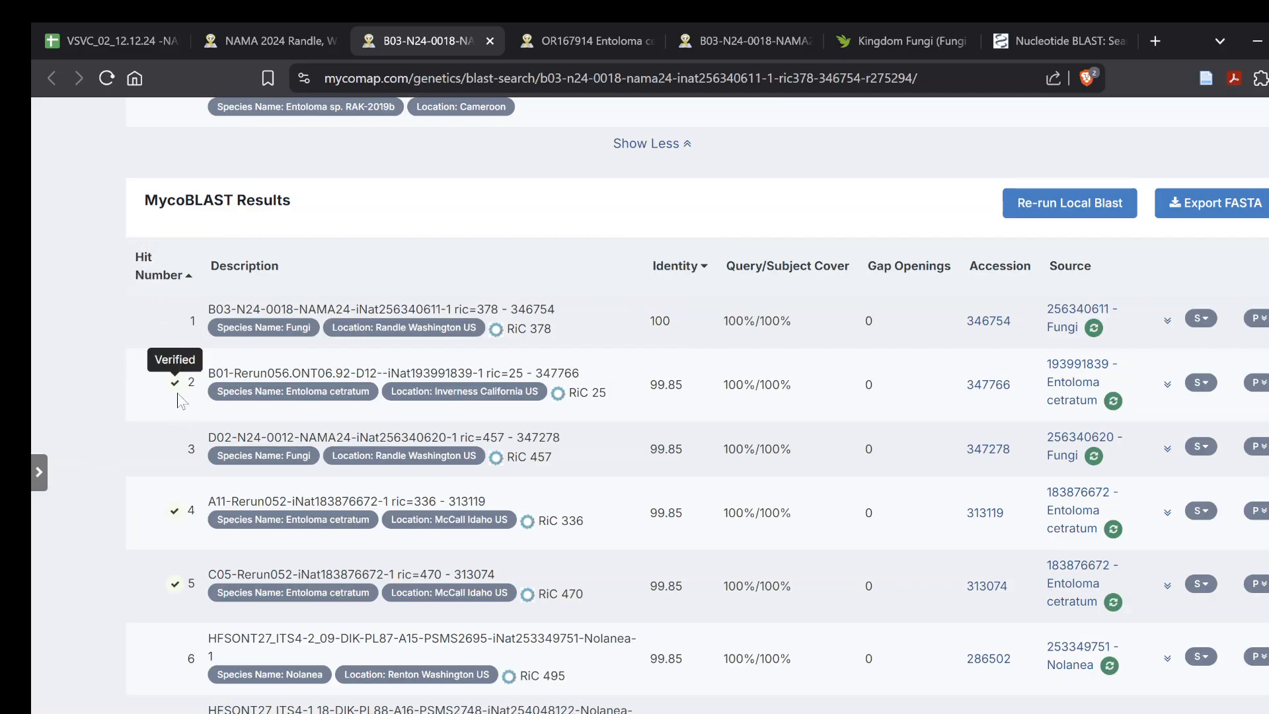
scroll(195, 644, down, 2)
scroll(195, 645, down, 1)
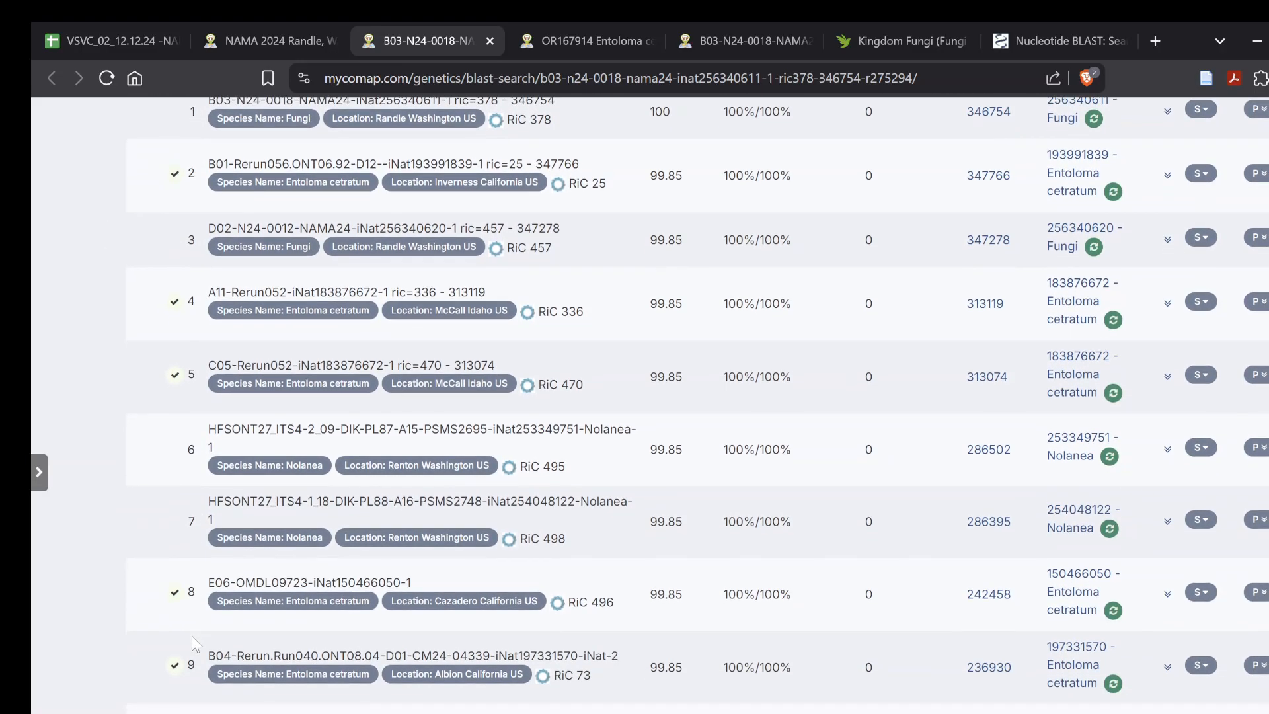
scroll(189, 654, up, 4)
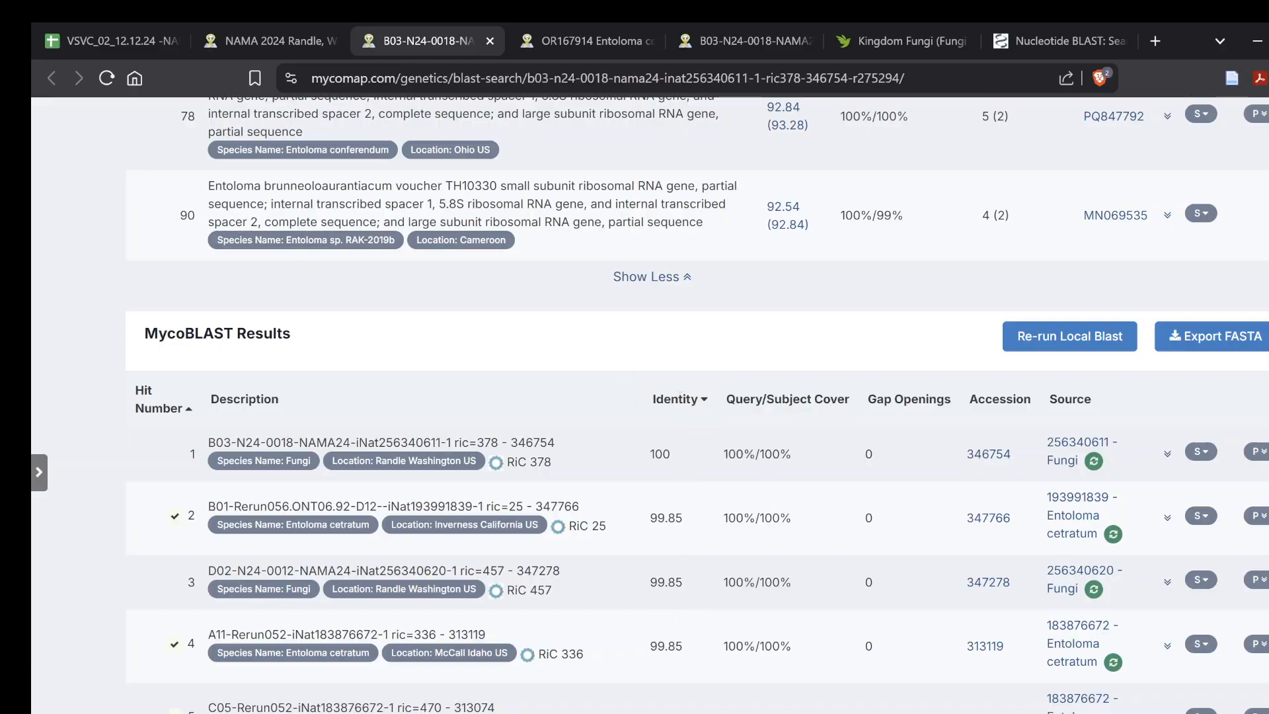
Highlight the query cover, identity and subject cover values of the first MycoBLAST hit.
mouse_move(723, 454)
mouse_down()
mouse_move(793, 459)
mouse_move(723, 455)
mouse_move(736, 455)
mouse_up()
click(723, 455)
click(736, 455)
drag(729, 455, 743, 455)
click(743, 455)
drag(620, 444, 701, 447)
drag(782, 455, 827, 455)
click(826, 455)
Expand the full MycoBLAST results list and examine the verified hits down to number 50.
scroll(826, 455, down, 10)
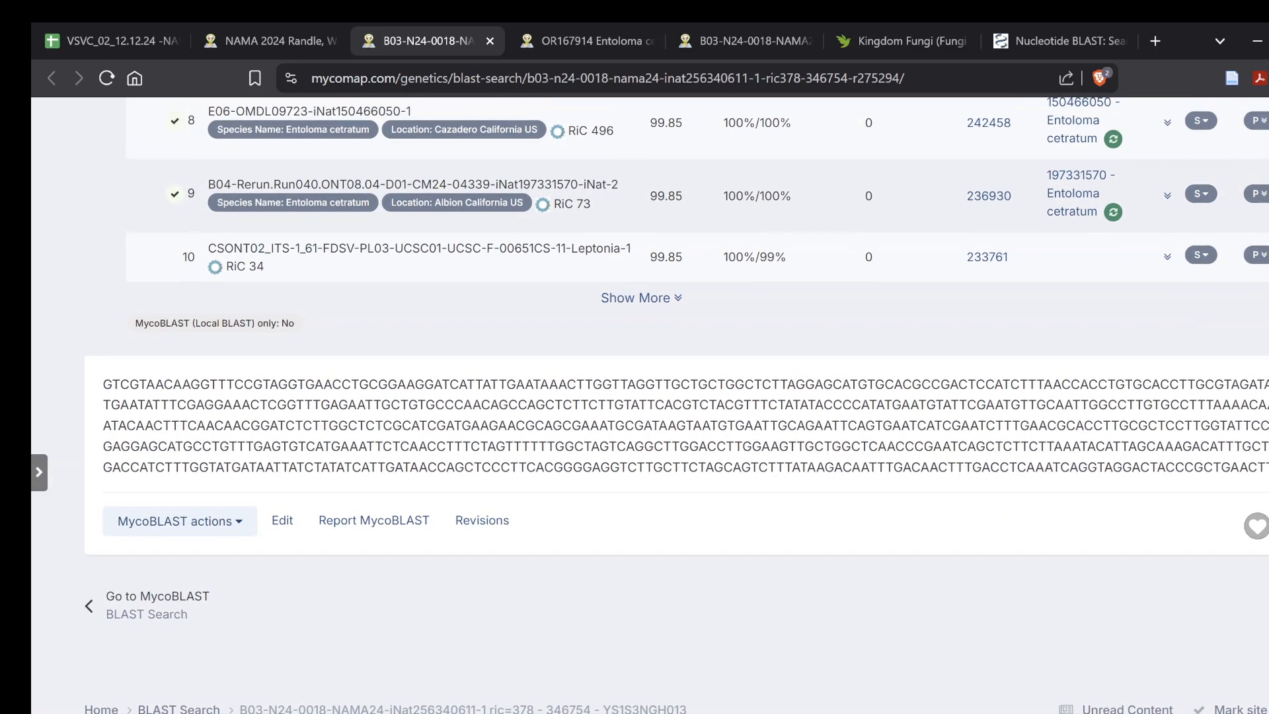
click(655, 298)
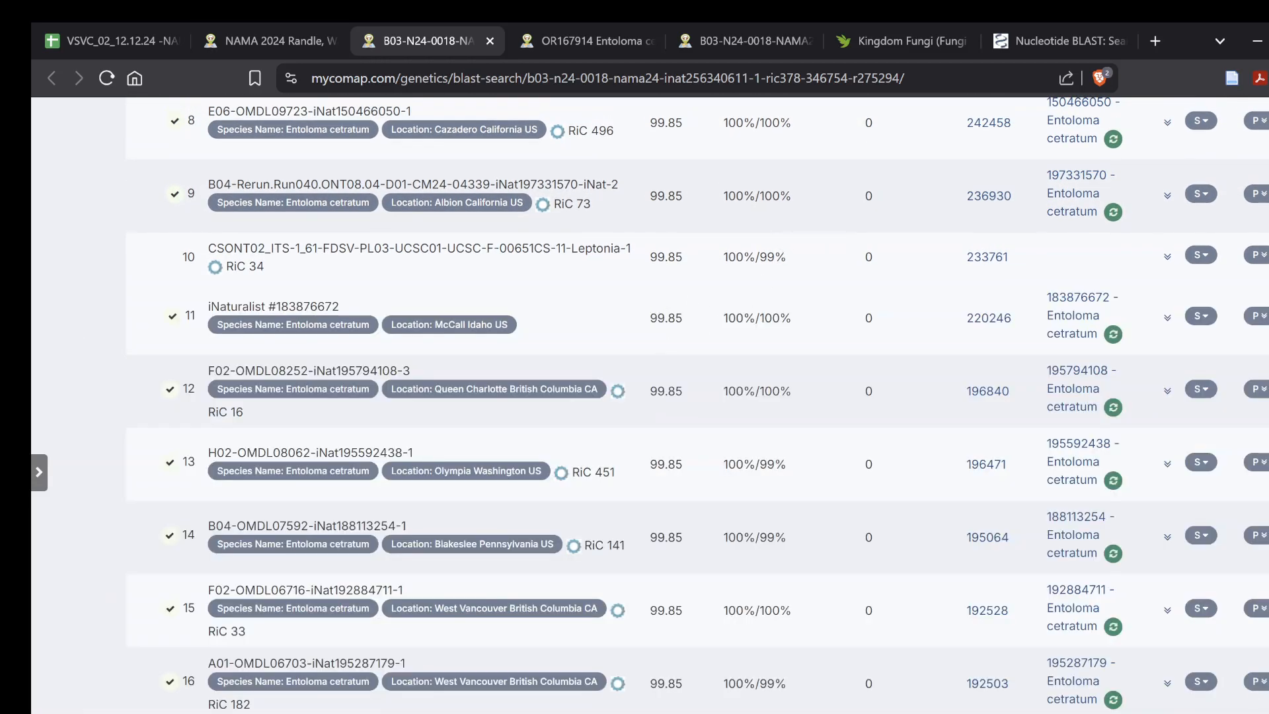
scroll(725, 619, down, 20)
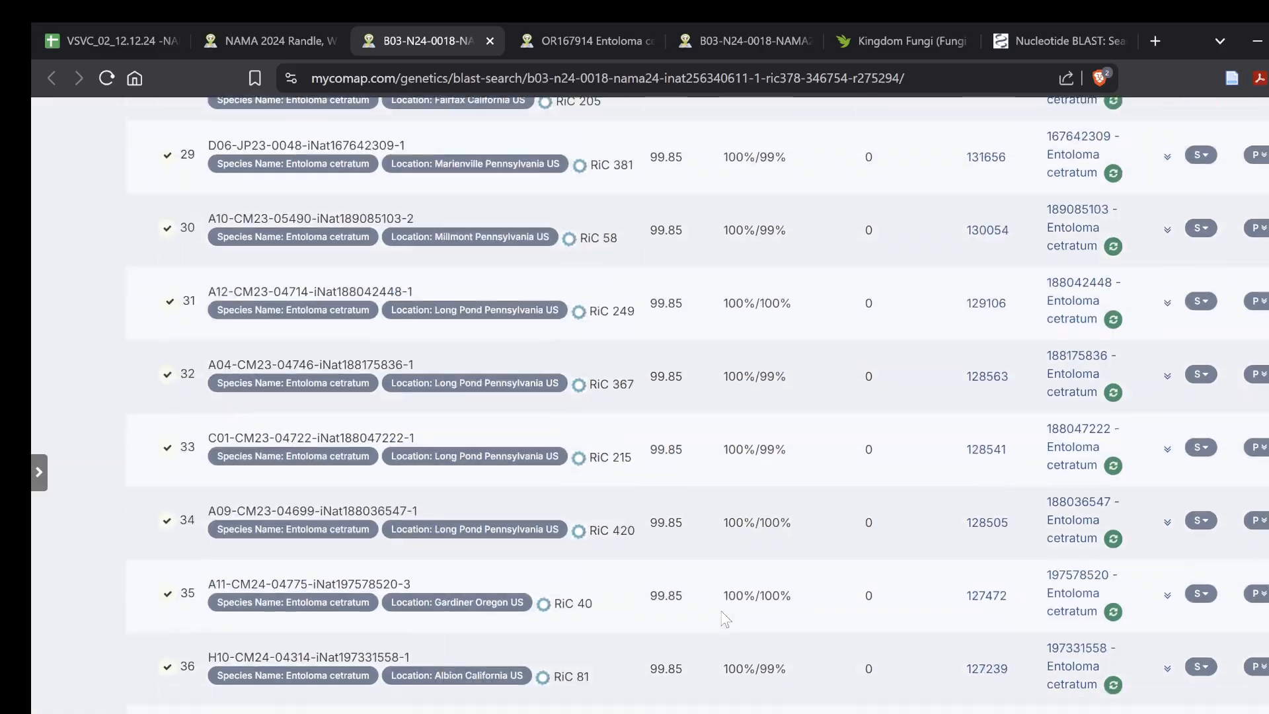
scroll(725, 619, down, 8)
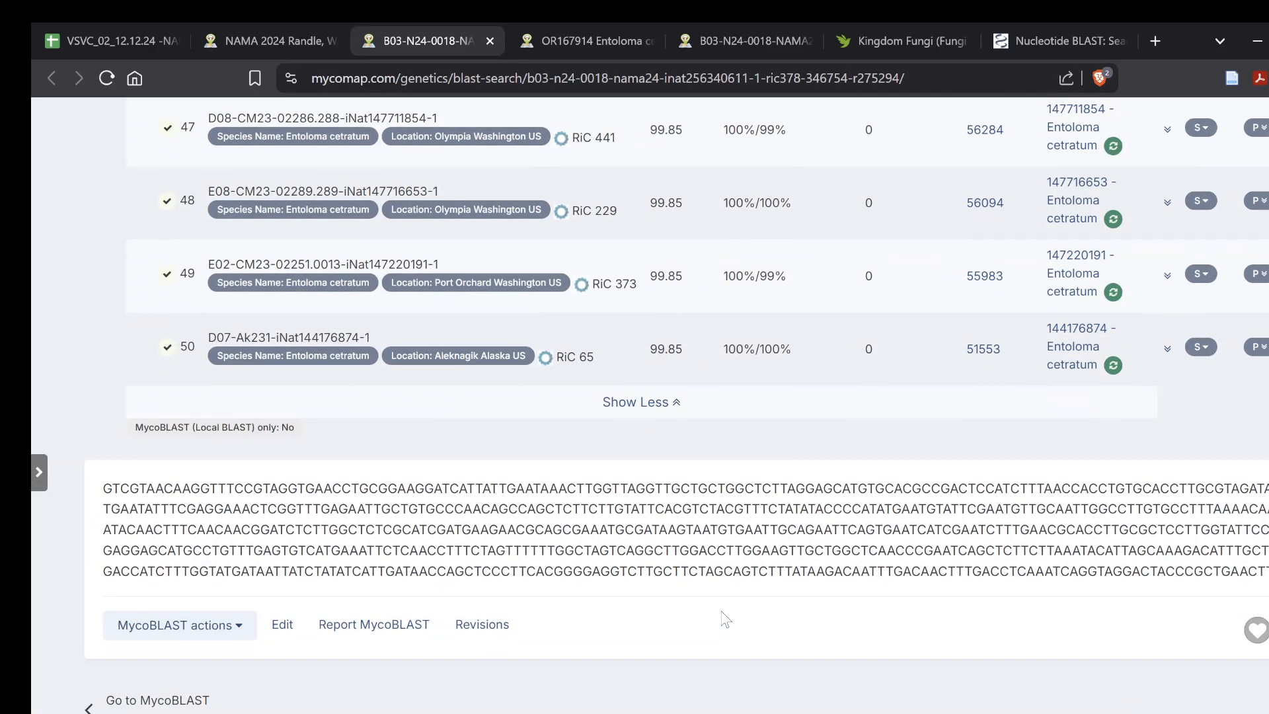
Show the alignment of NCBI hit OR419874, Entoloma conferendum voucher FA 4268, and examine its first mismatched rows.
scroll(726, 620, up, 20)
scroll(726, 619, up, 8)
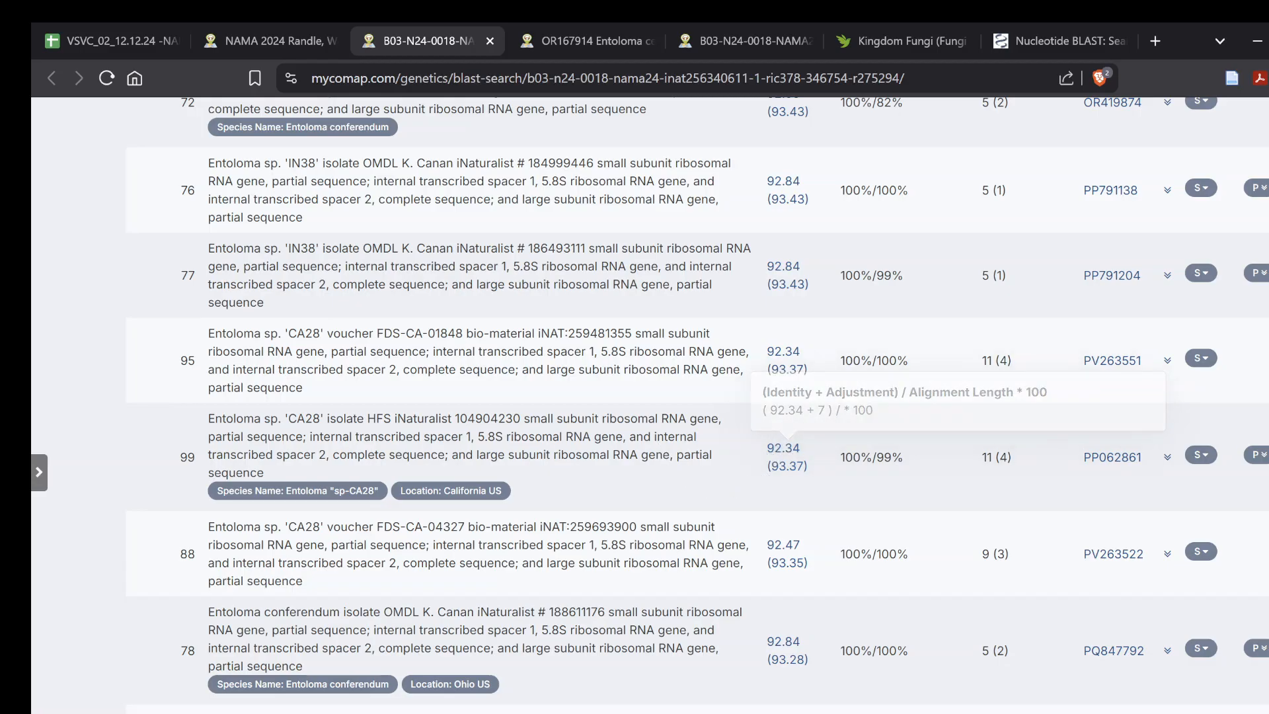
scroll(873, 572, down, 2)
scroll(874, 572, up, 8)
scroll(874, 573, down, 1)
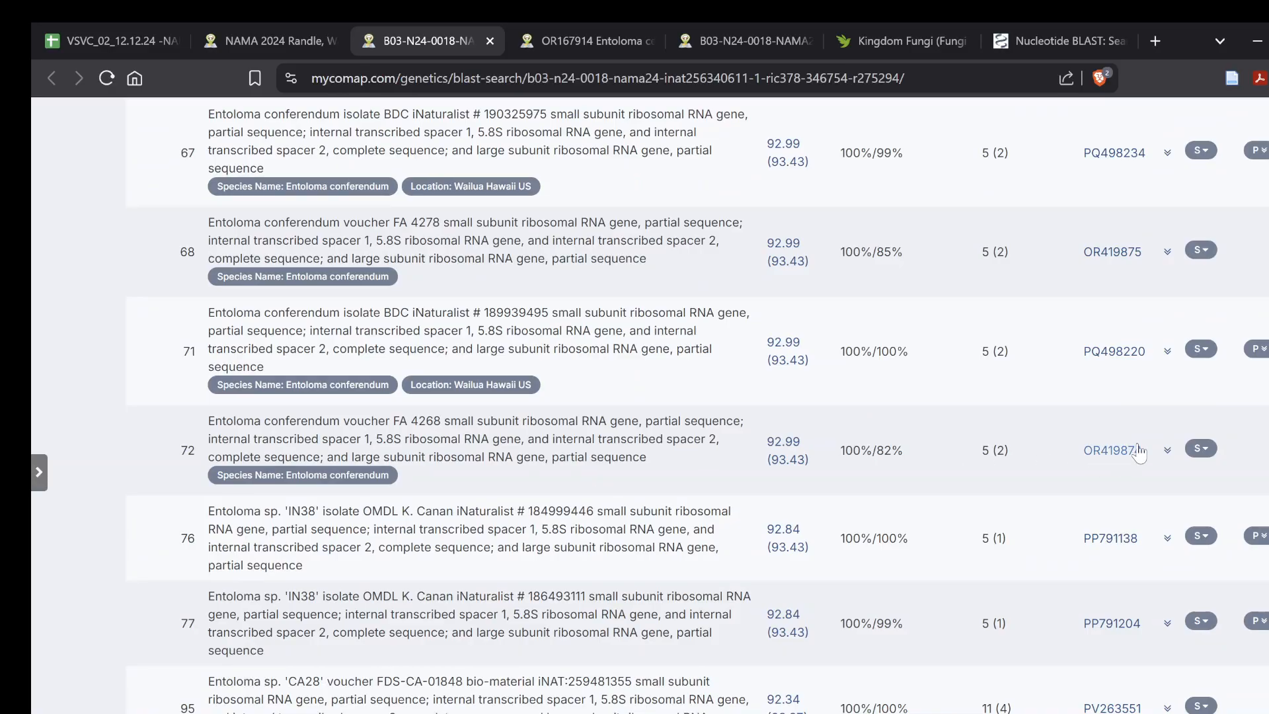
click(1167, 452)
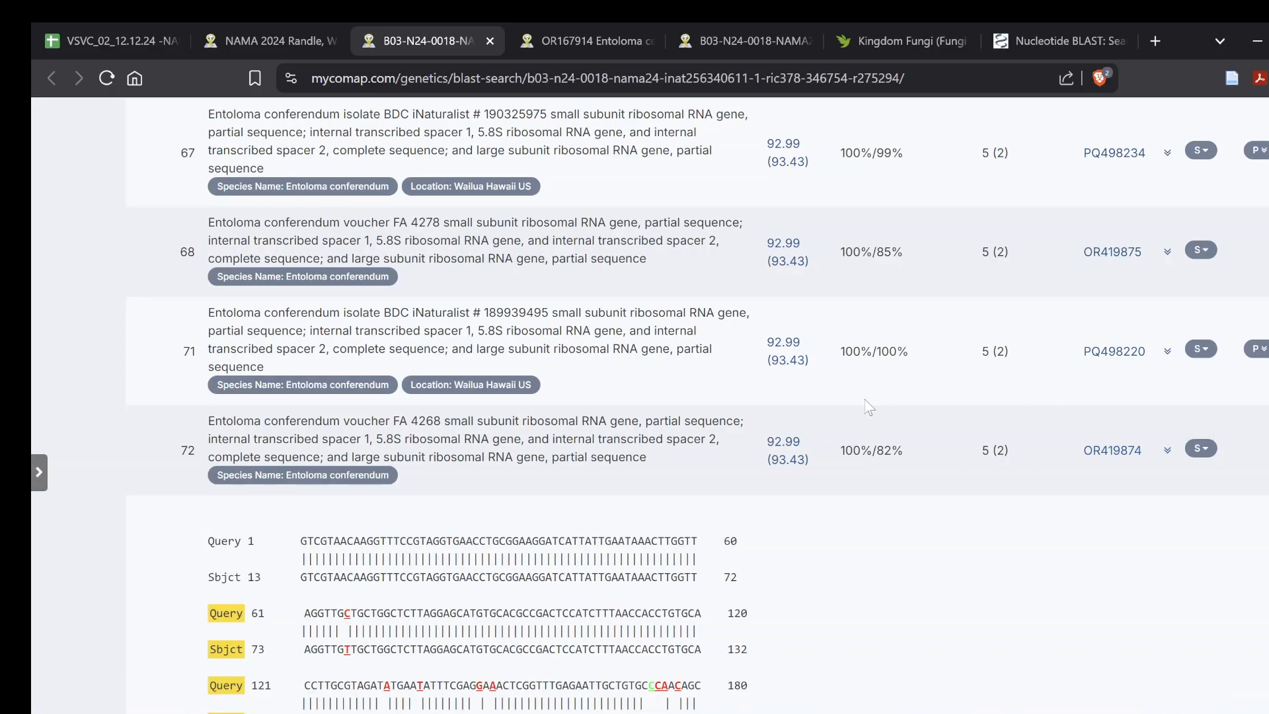
scroll(640, 410, down, 3)
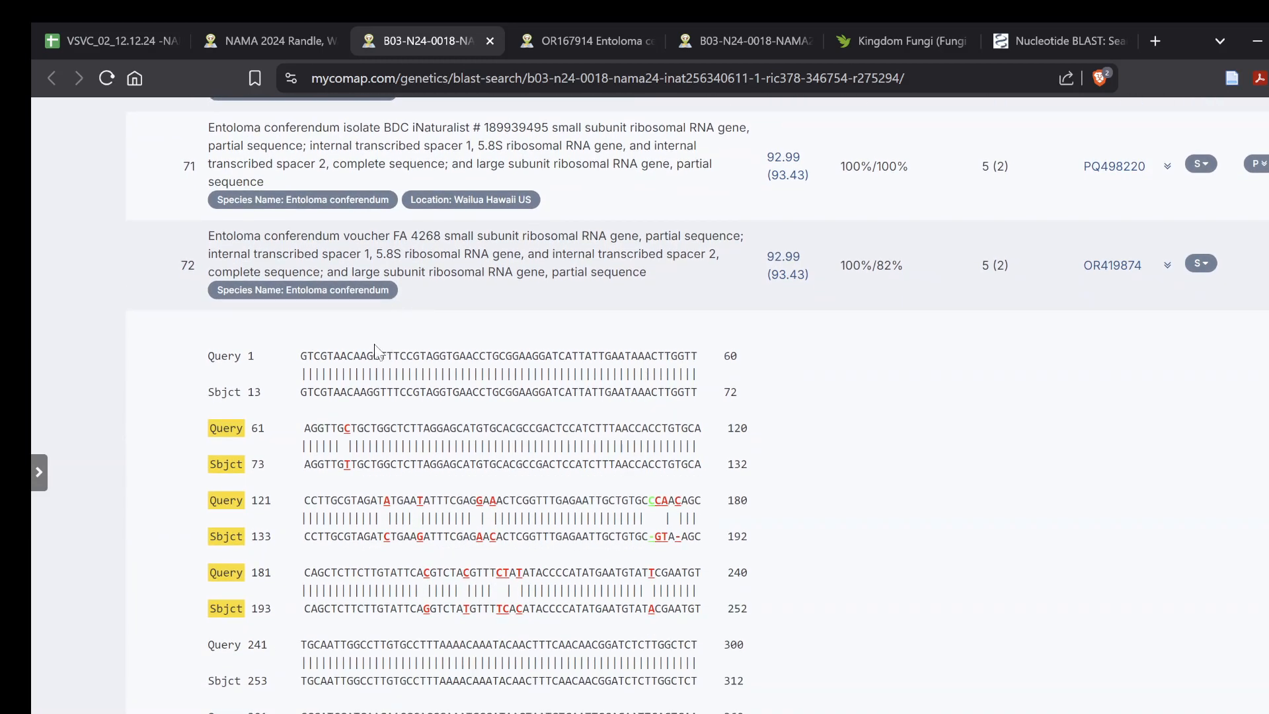
scroll(375, 345, down, 1)
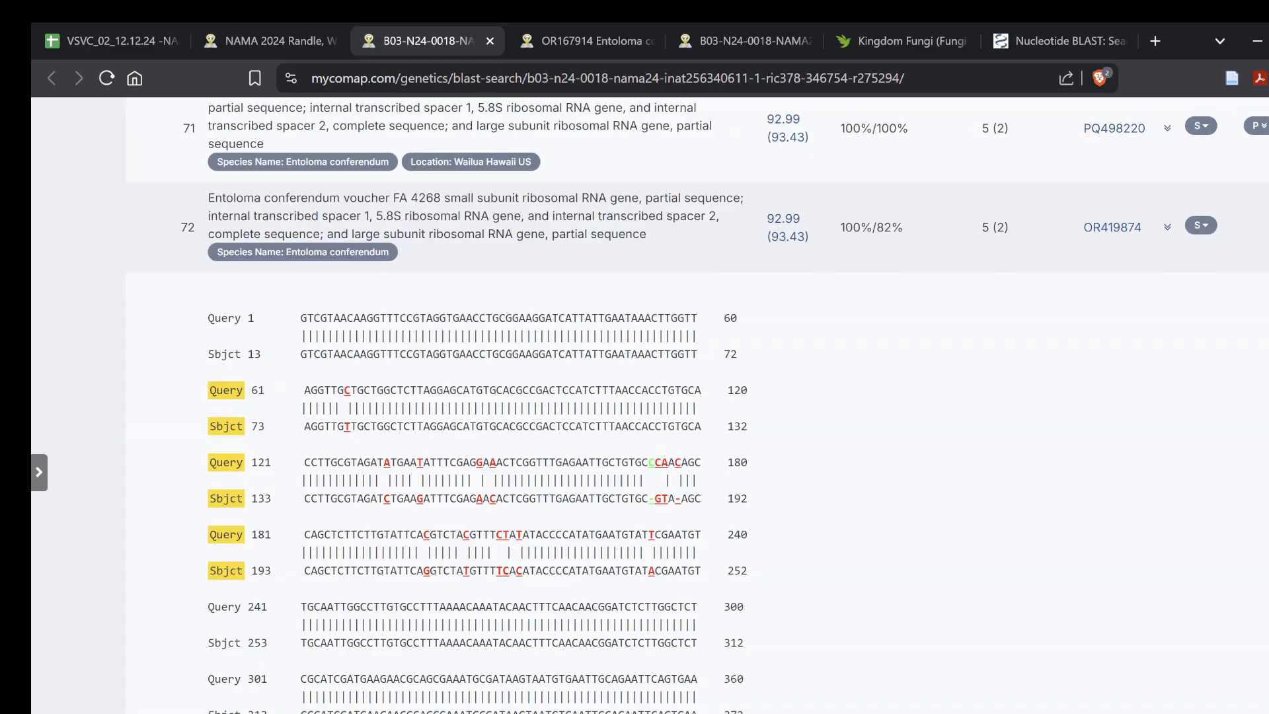
Mark the start of the OR419874 alignment and its description, and compare the mismatches through query row 661.
drag(206, 322, 236, 322)
click(236, 321)
drag(203, 206, 647, 234)
click(648, 235)
scroll(415, 398, down, 7)
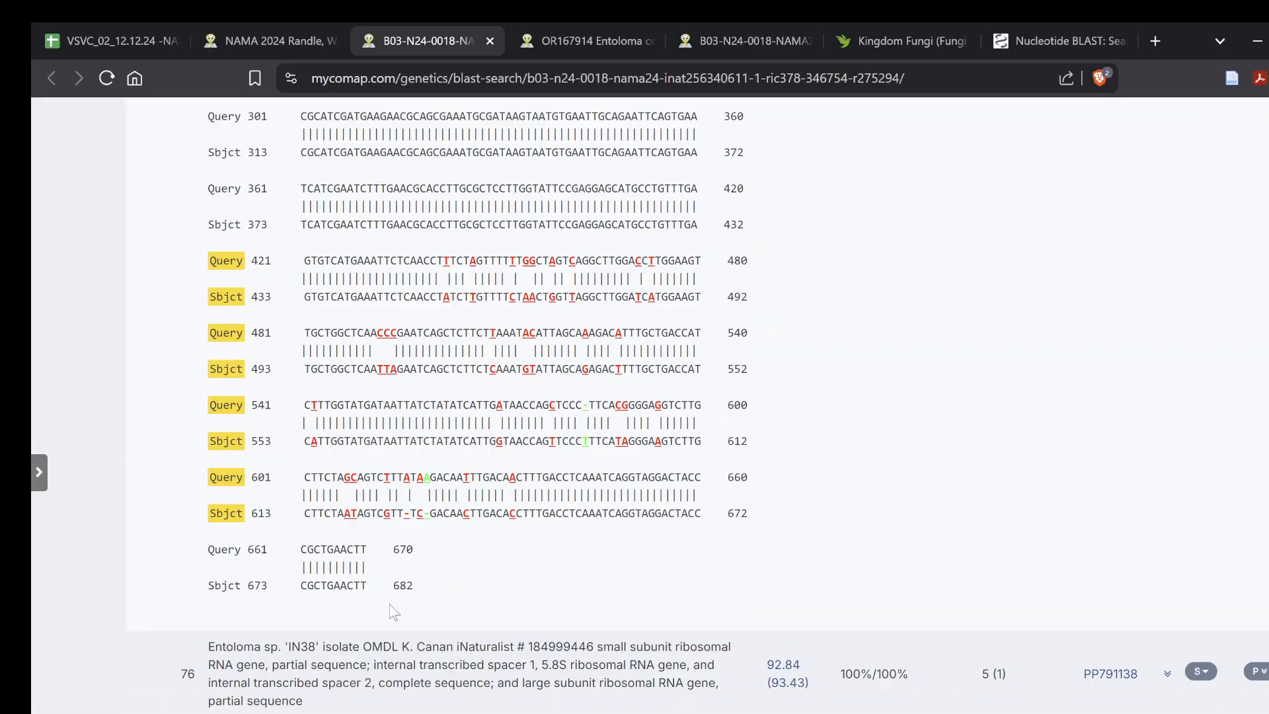
scroll(500, 570, up, 3)
scroll(500, 570, up, 6)
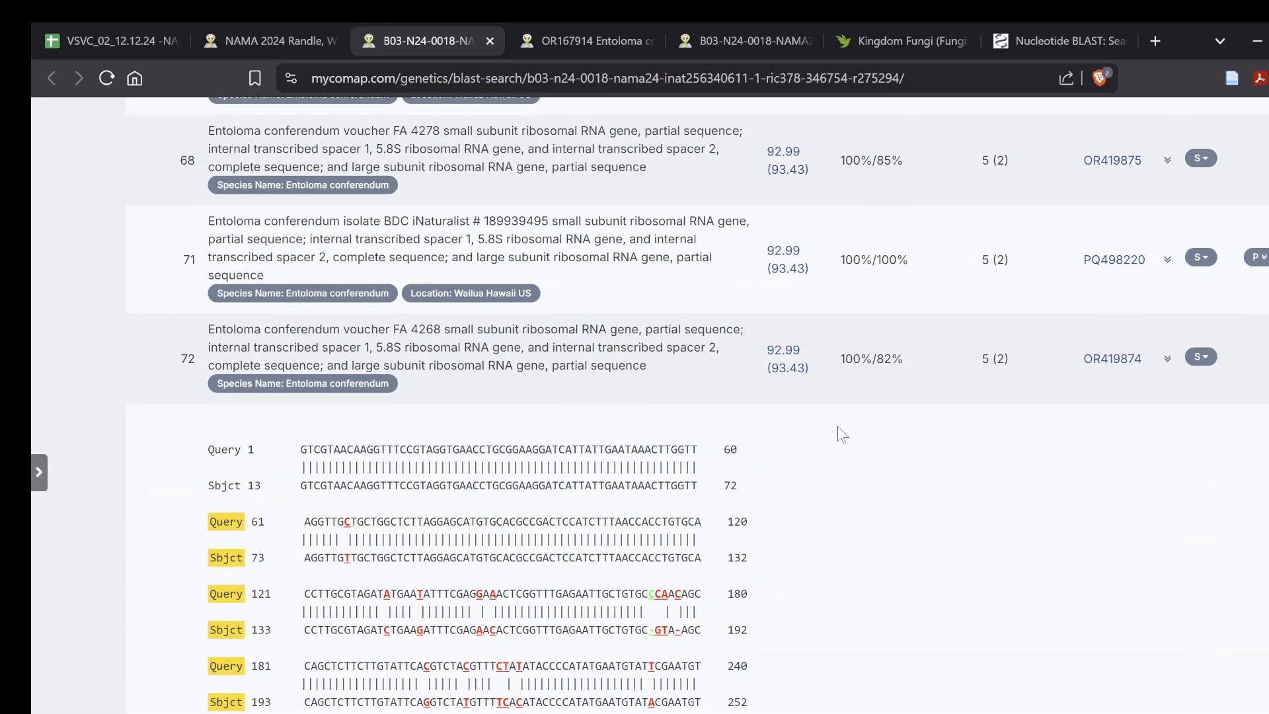
scroll(518, 530, down, 11)
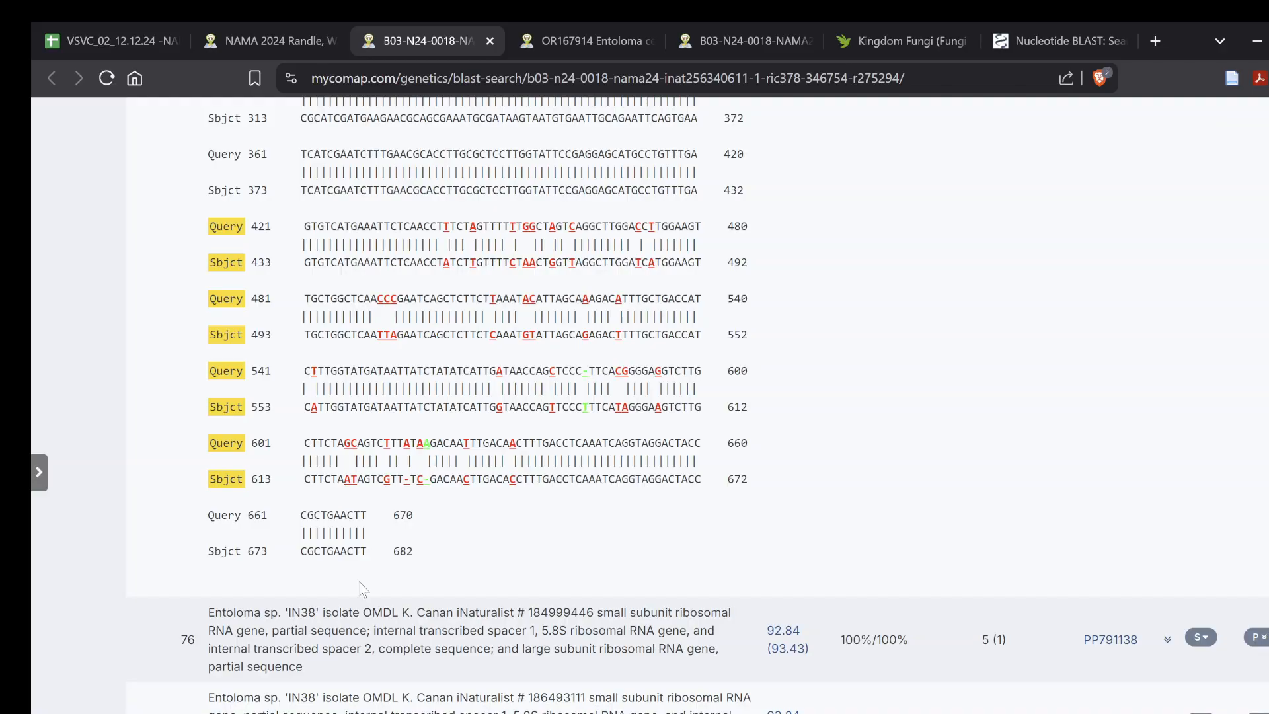
scroll(363, 591, up, 6)
scroll(362, 591, up, 7)
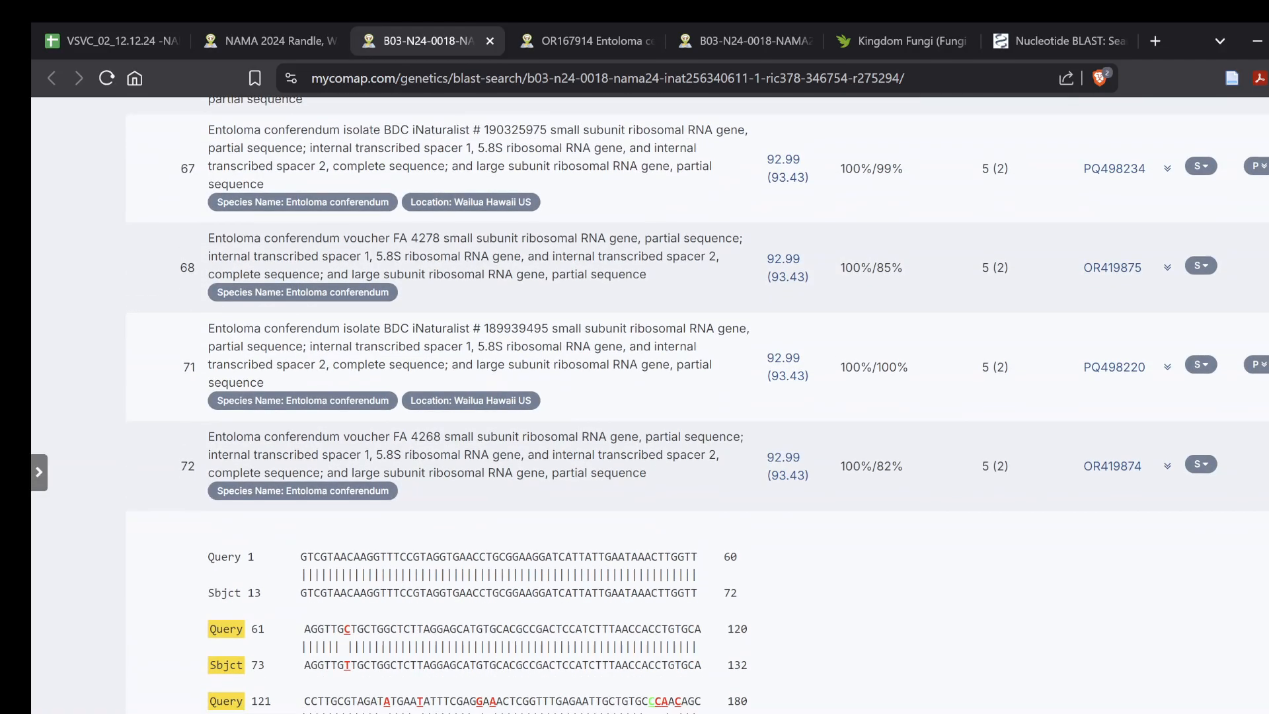
Show the alignment of NCBI hit MZ611682, Entoloma infula voucher KaiR989, higher in the results list.
scroll(363, 590, up, 20)
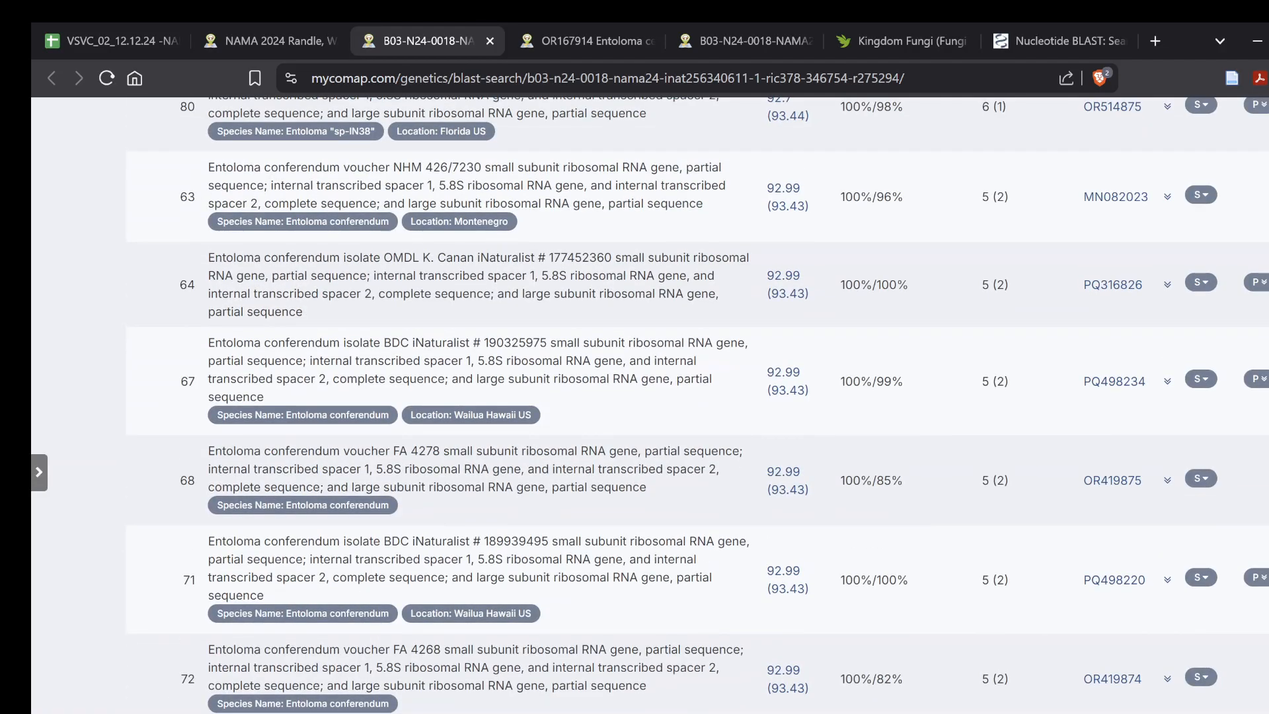
scroll(363, 591, up, 20)
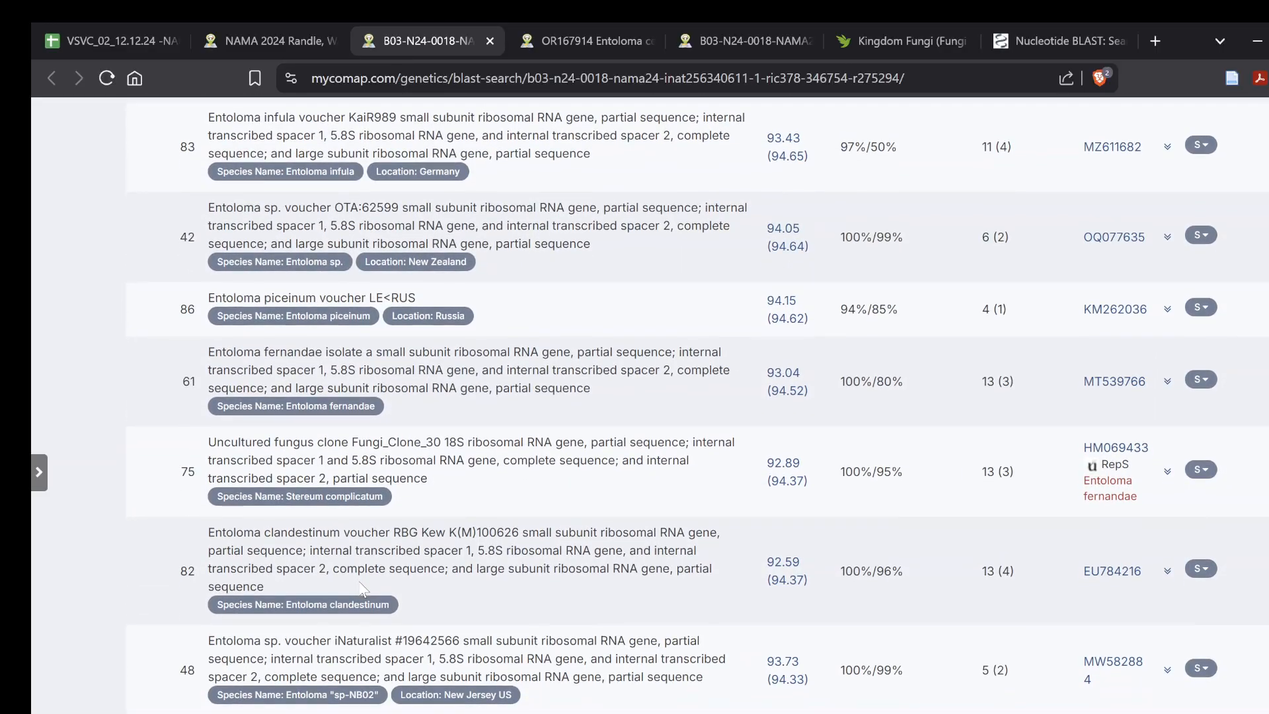
scroll(363, 590, up, 3)
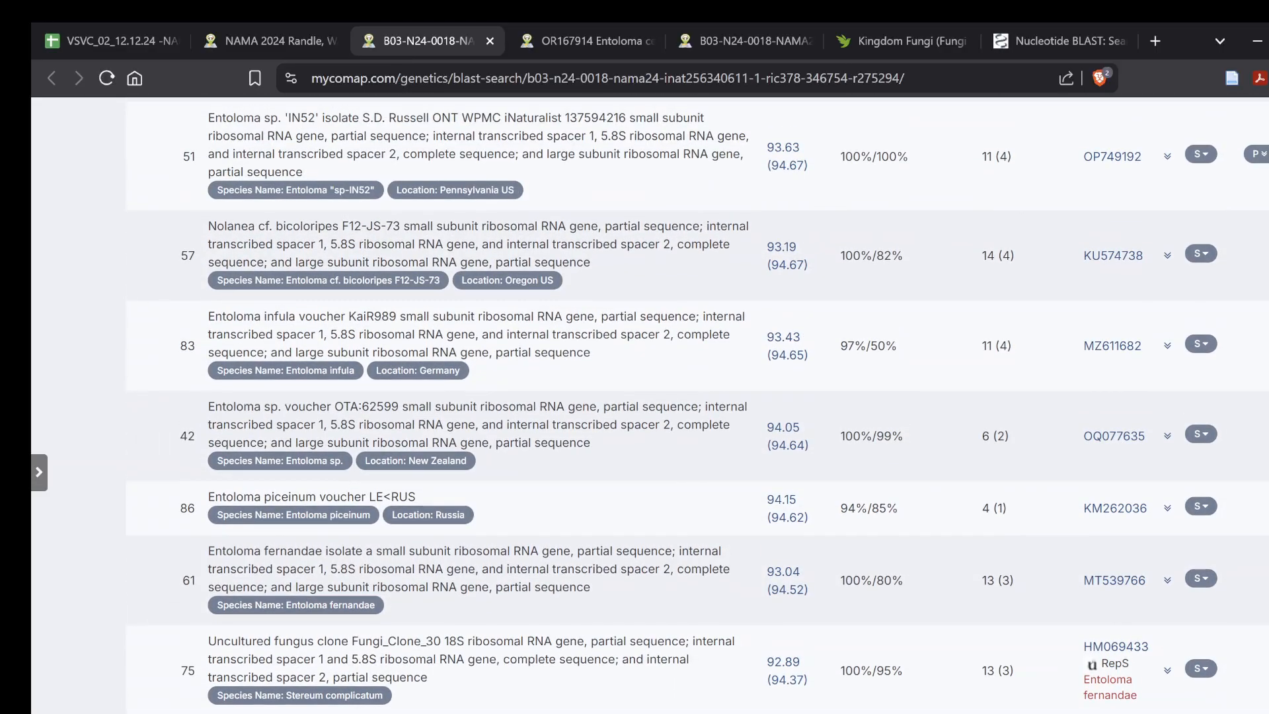
click(1168, 347)
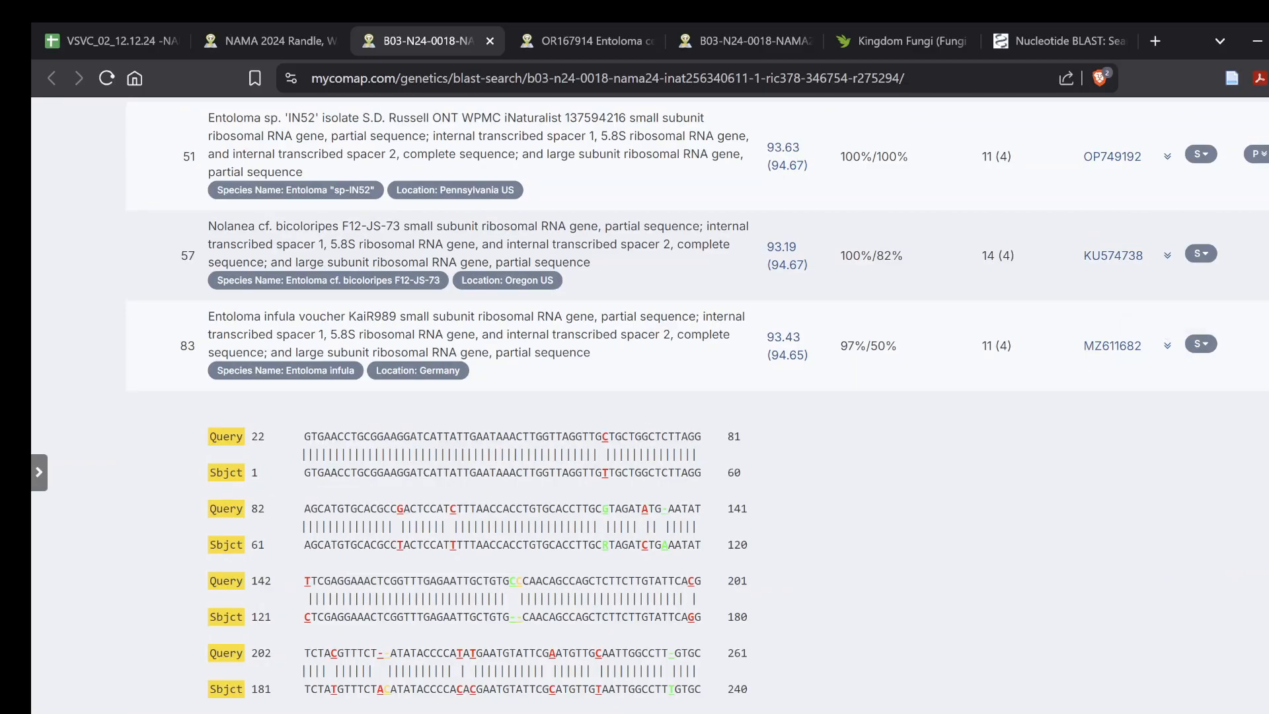
Mark the first base of query row 22 in the MZ611682 alignment and check the mismatches down to row 622.
scroll(698, 400, down, 2)
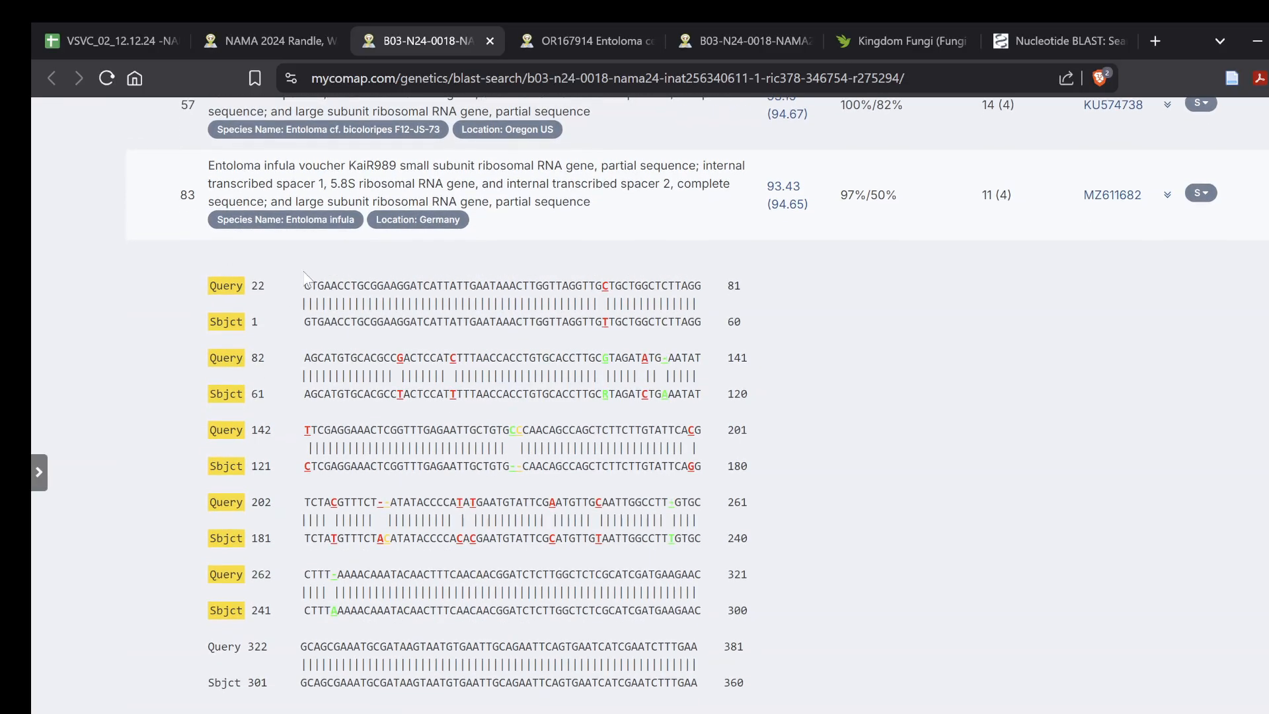
drag(310, 285, 104, 296)
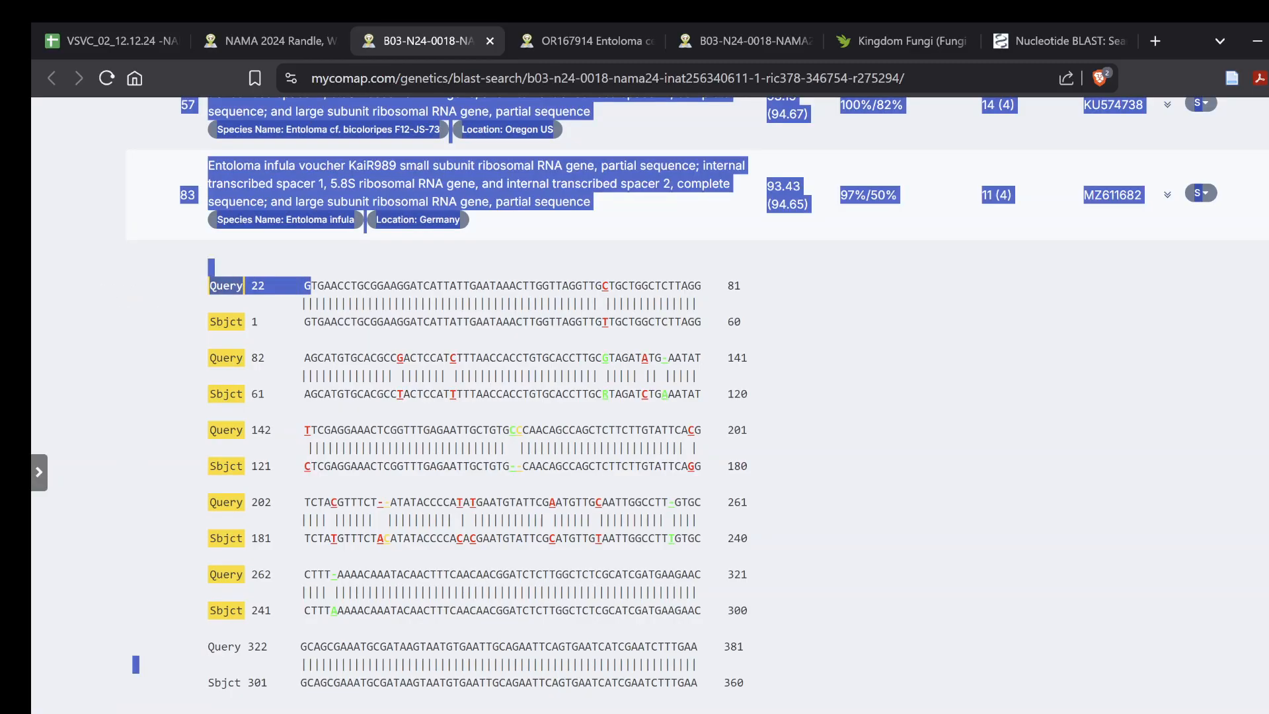
click(104, 295)
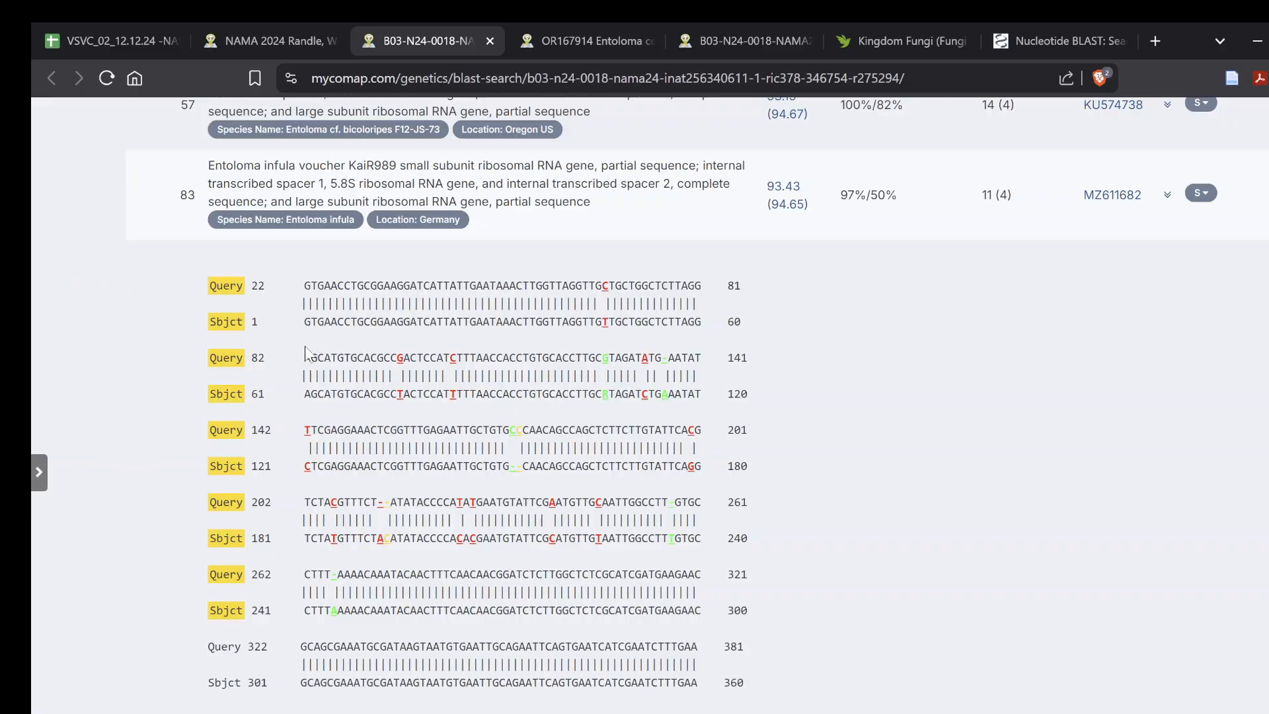
scroll(324, 354, down, 15)
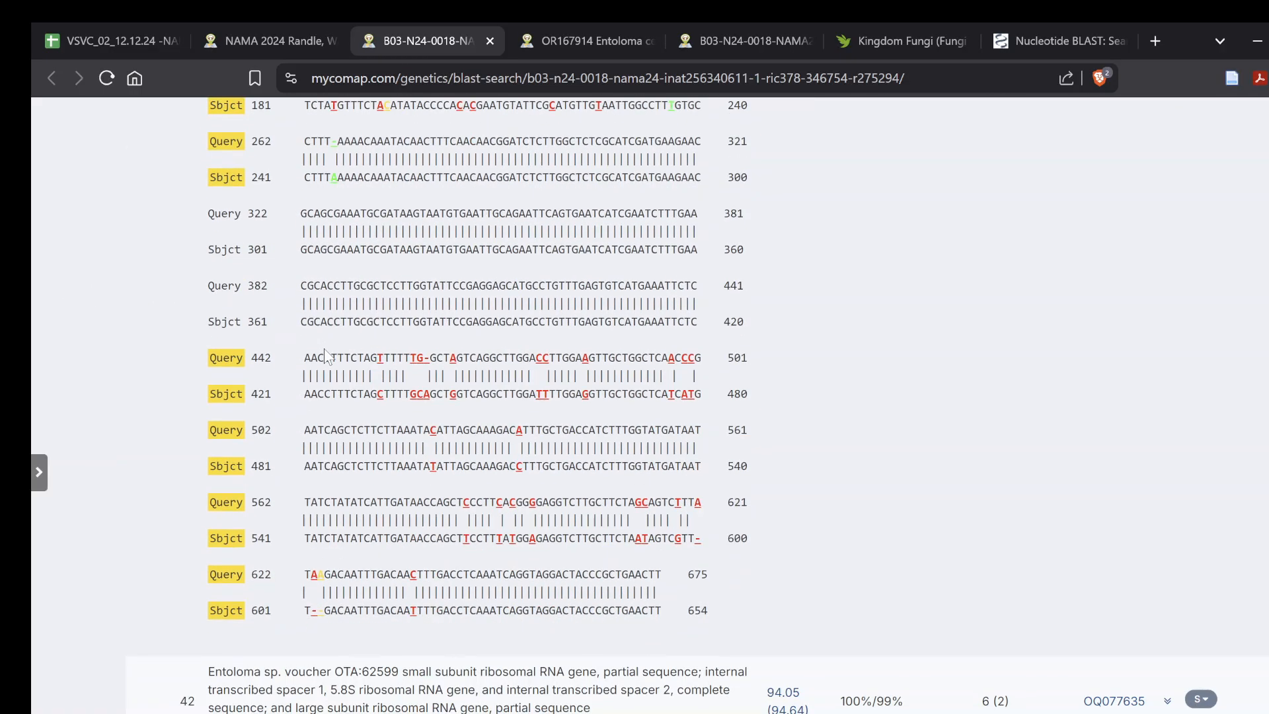
Return to the MycoBLAST results and compare the top hits' species names, locations, identity and cover.
scroll(324, 349, up, 20)
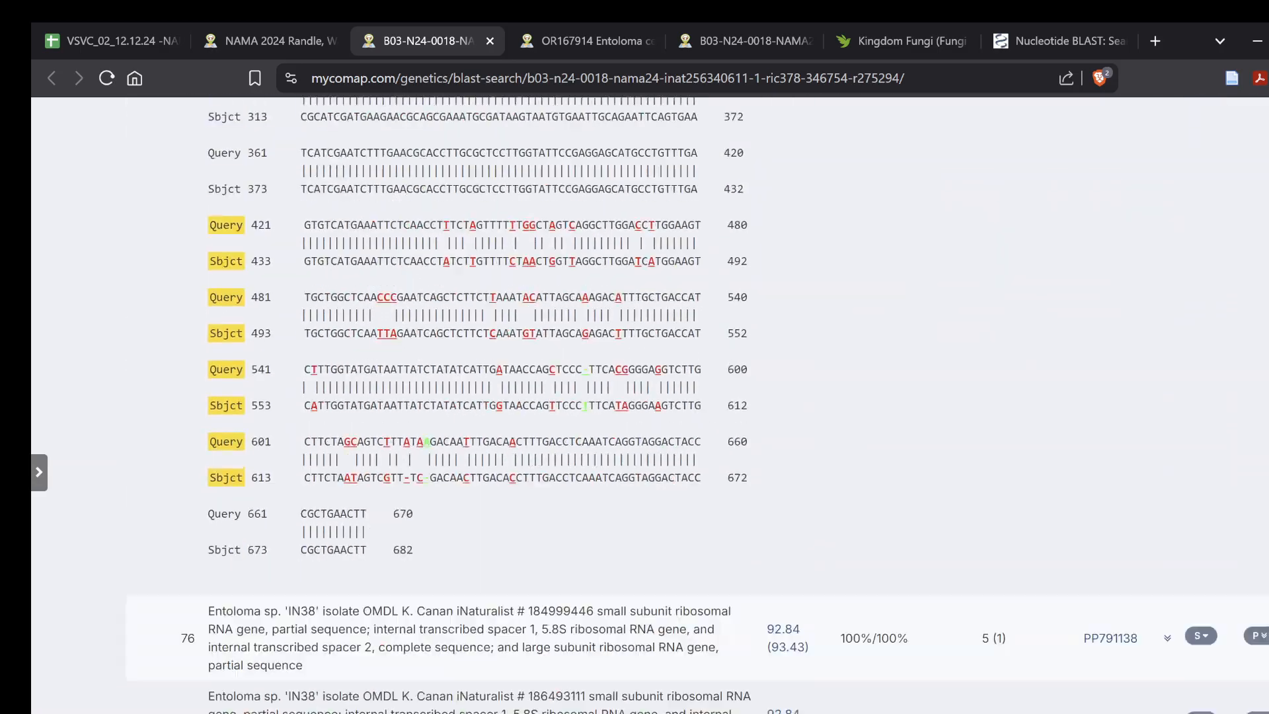
scroll(323, 347, up, 8)
scroll(325, 353, down, 4)
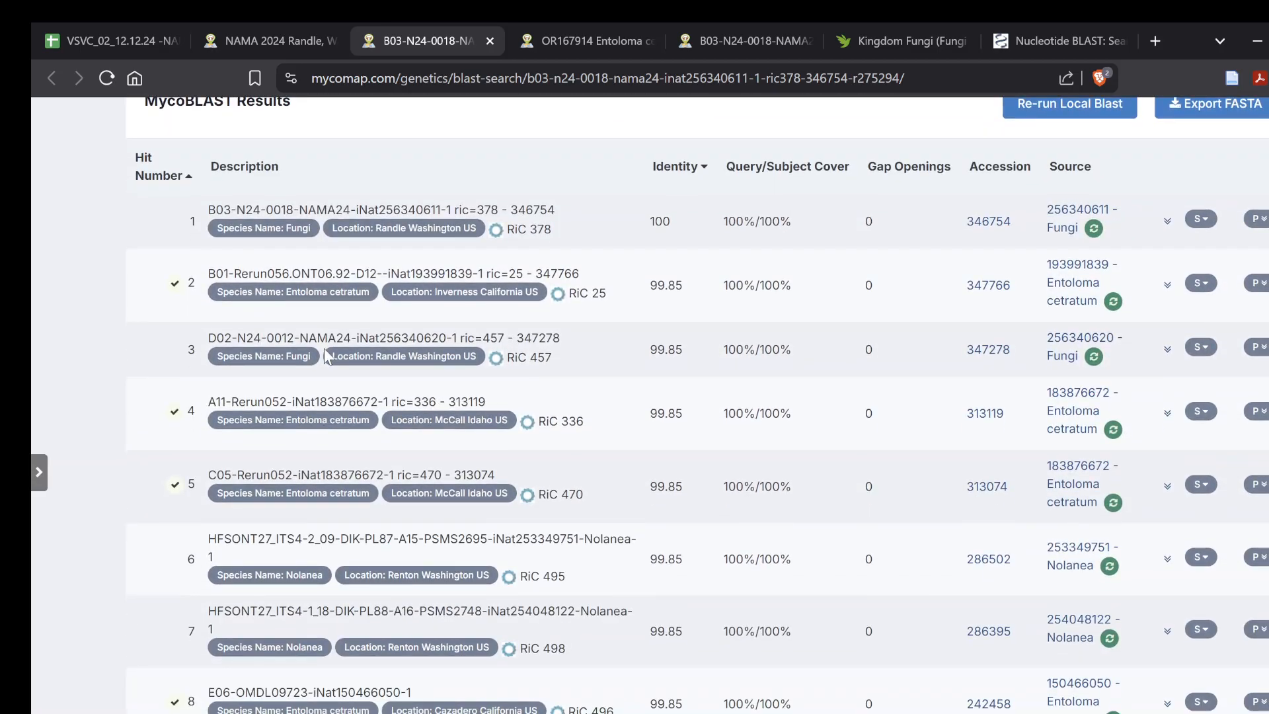
scroll(631, 522, down, 2)
scroll(631, 522, up, 1)
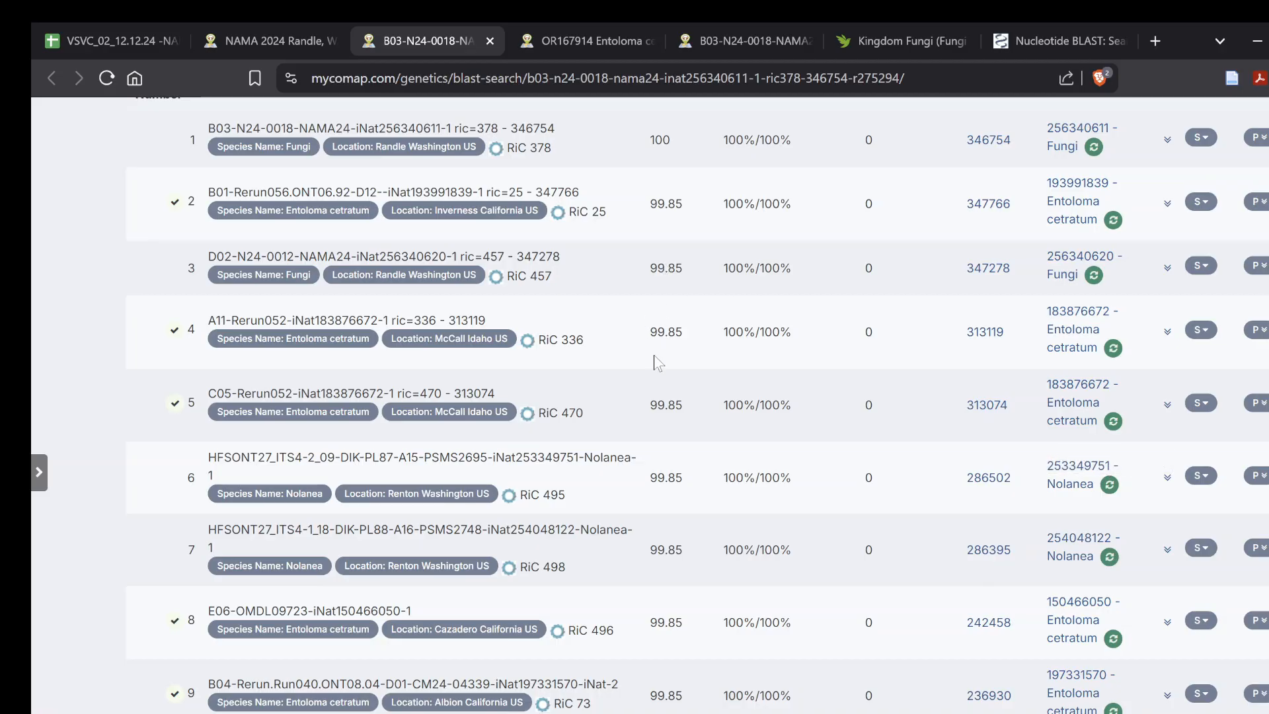
scroll(656, 362, up, 2)
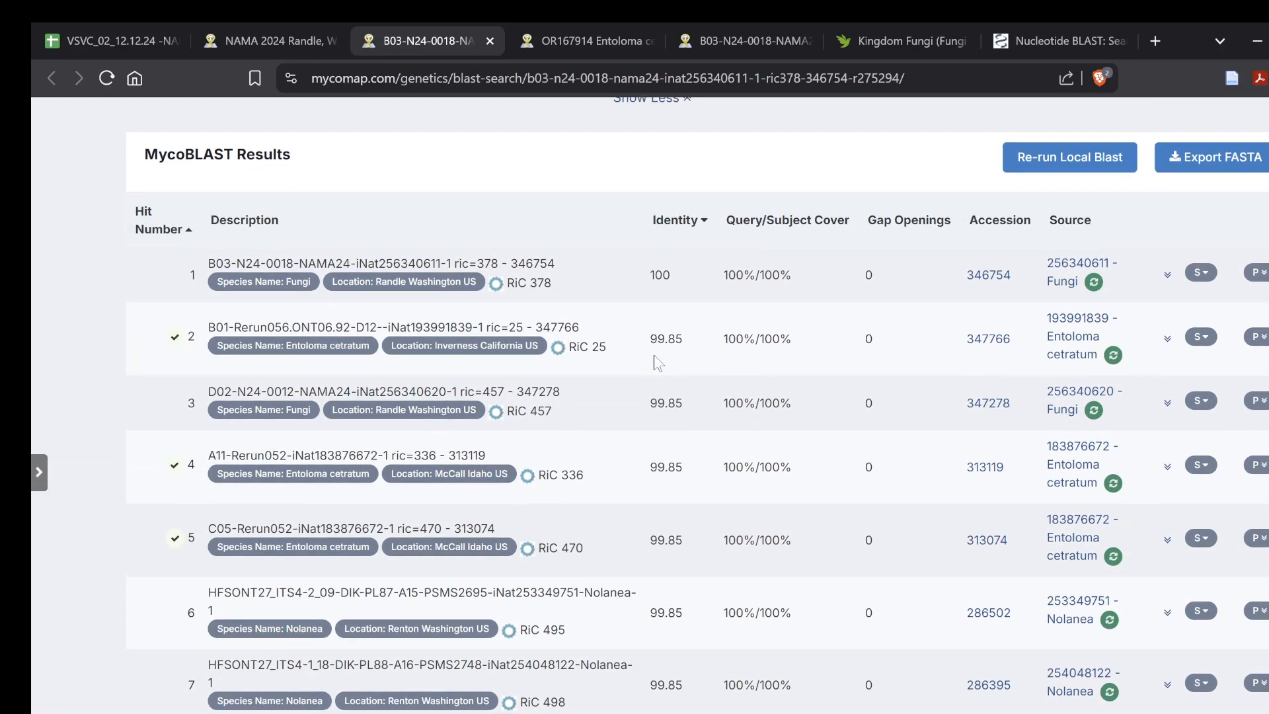
Review the MycoBLAST hits and show the alignment of hit 5, Entoloma cetratum accession 313074 from McCall, Idaho.
scroll(656, 362, down, 8)
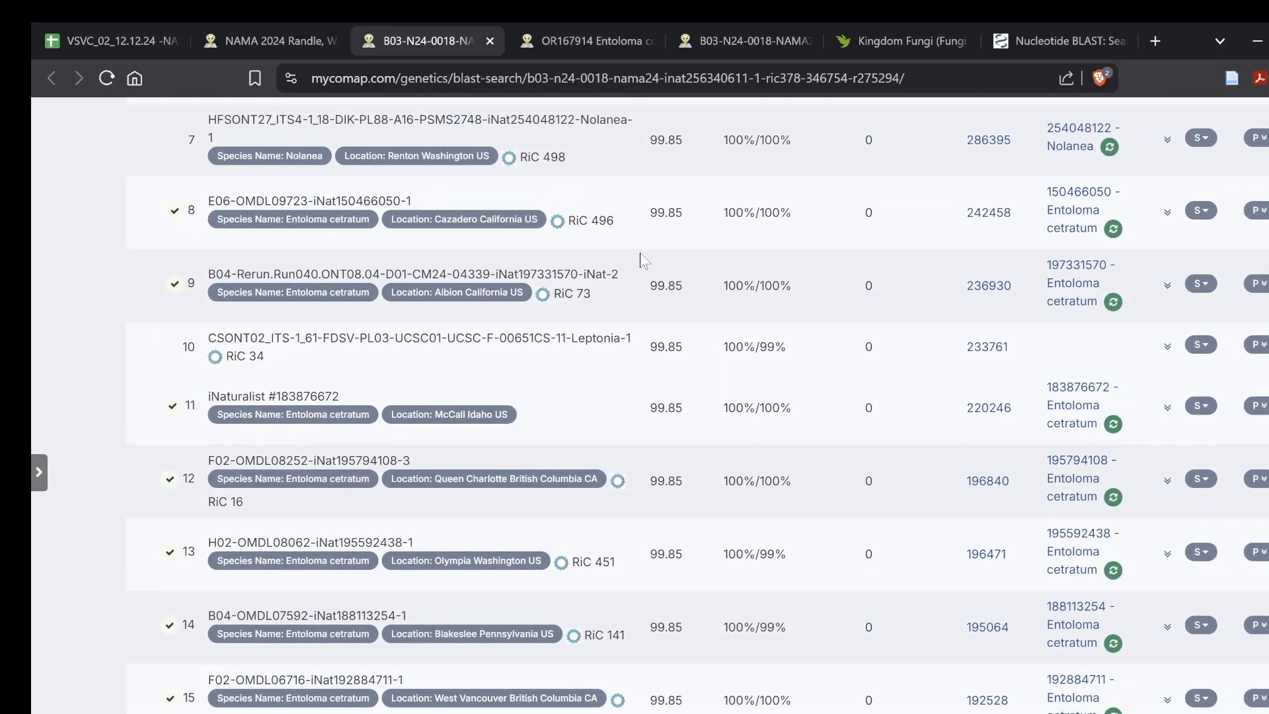
scroll(696, 298, up, 3)
scroll(695, 300, up, 2)
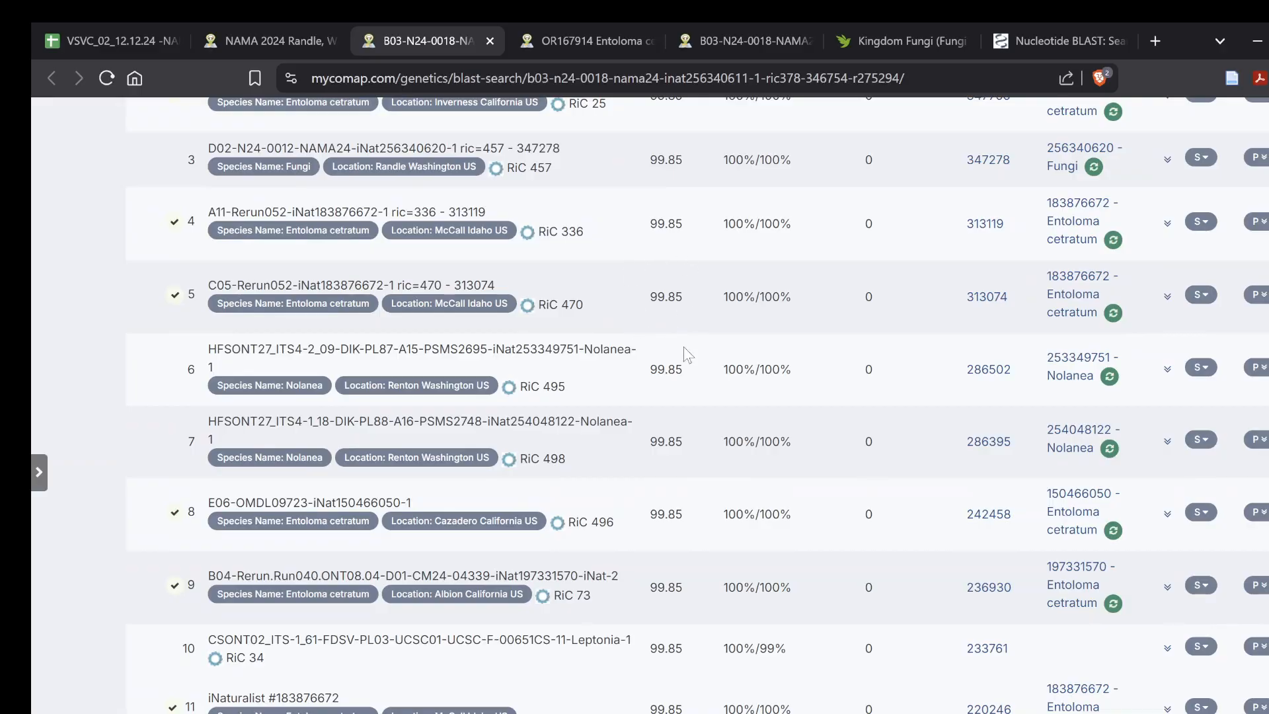
click(1169, 299)
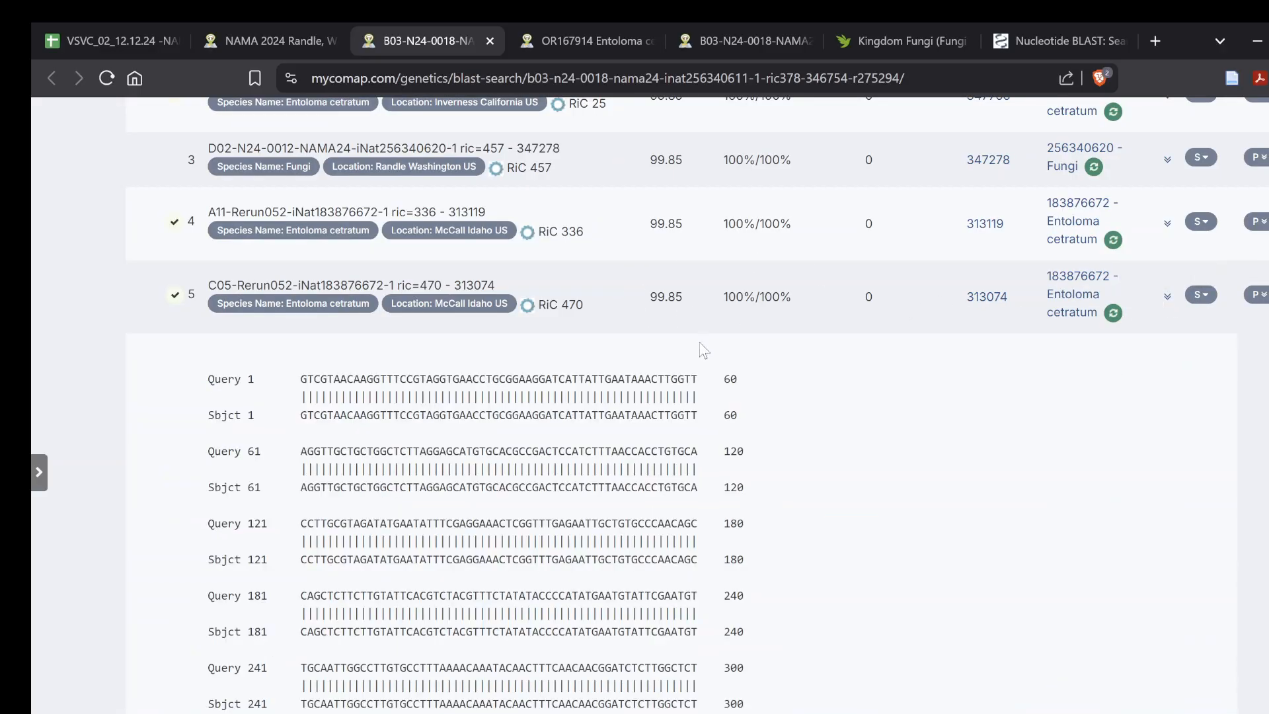
Examine the hit 5 alignment from query row 1 to row 661 for mismatched bases.
scroll(703, 350, down, 3)
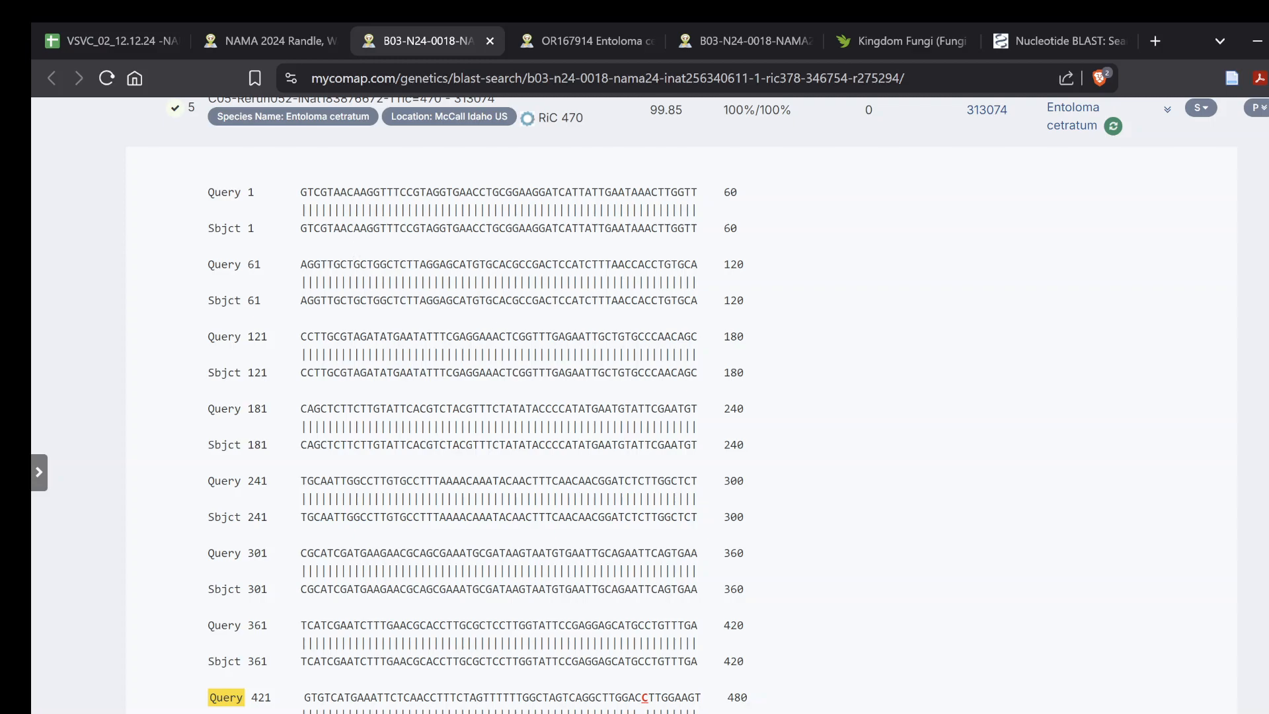
scroll(417, 328, up, 10)
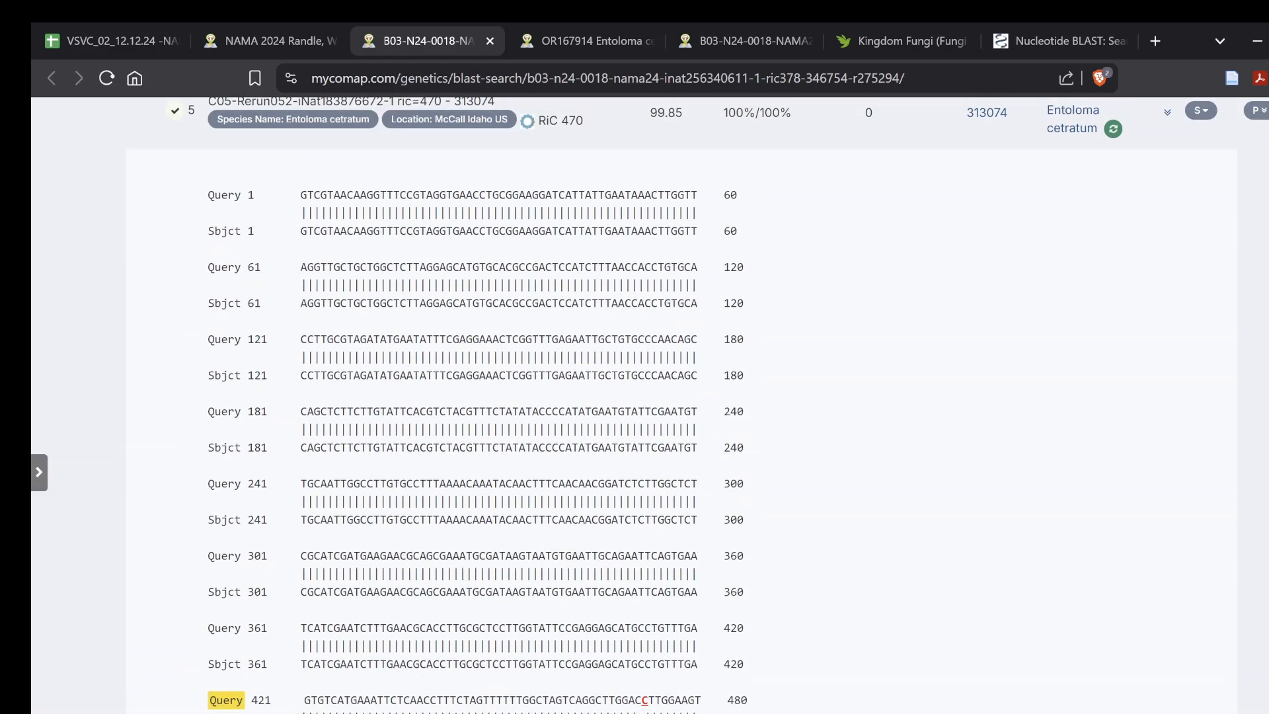
scroll(418, 327, down, 2)
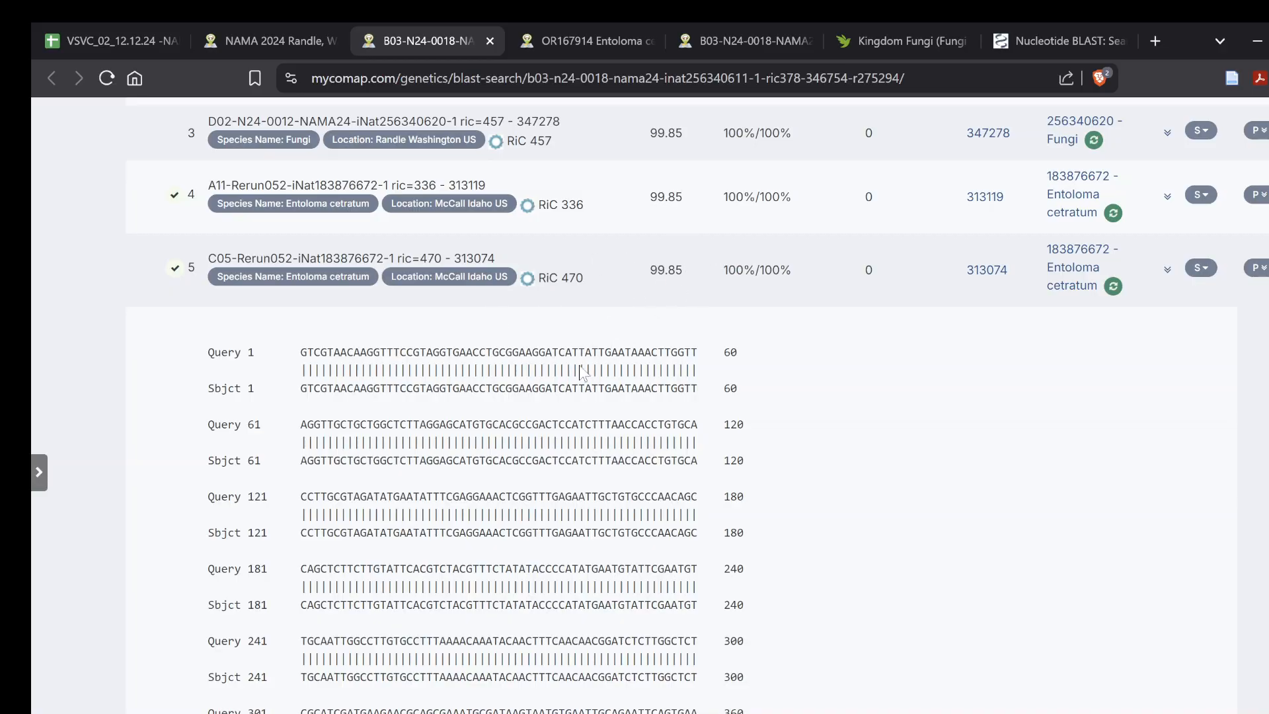
scroll(698, 405, down, 10)
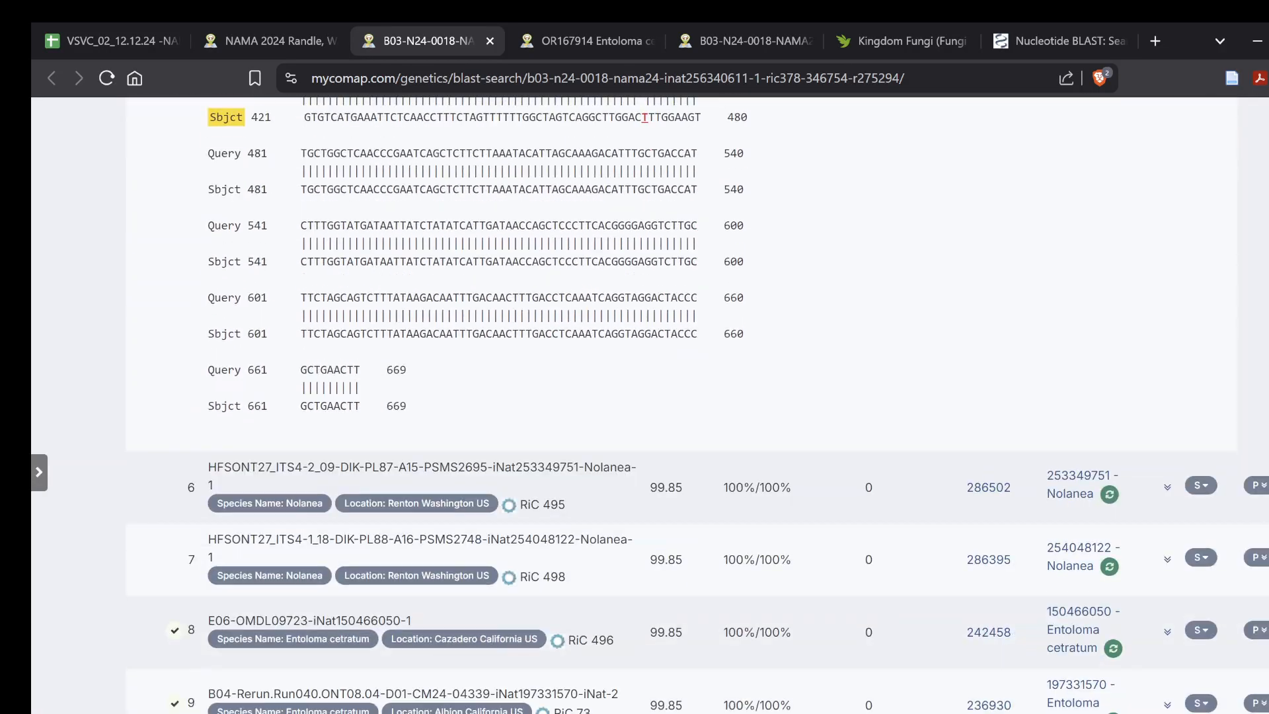
scroll(698, 405, up, 4)
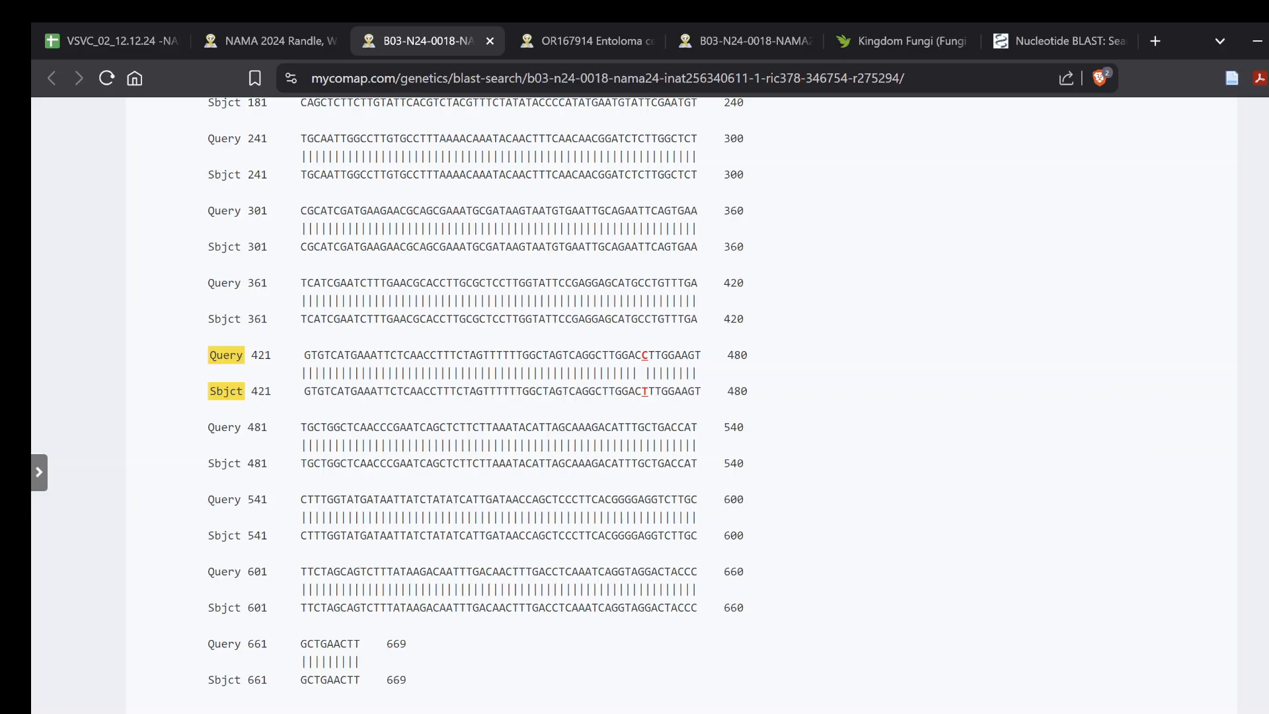
scroll(698, 405, up, 7)
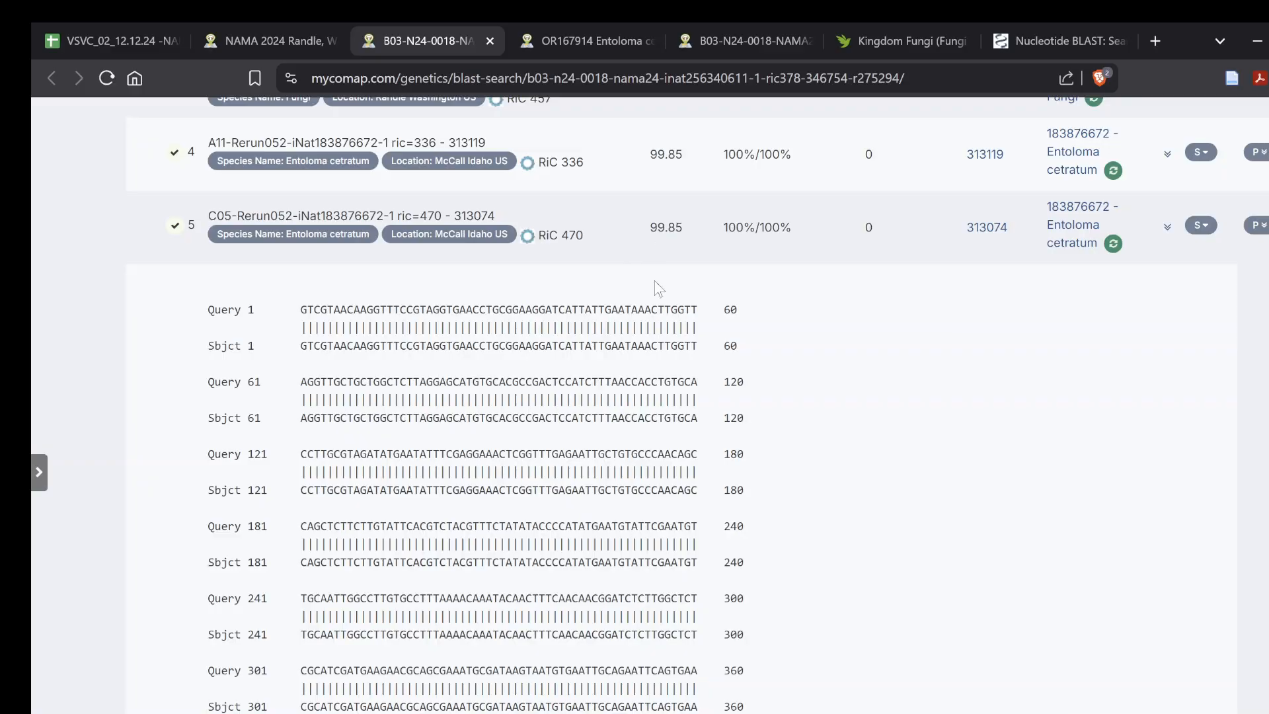
scroll(684, 518, down, 3)
scroll(684, 518, up, 4)
scroll(683, 518, down, 3)
scroll(684, 518, down, 3)
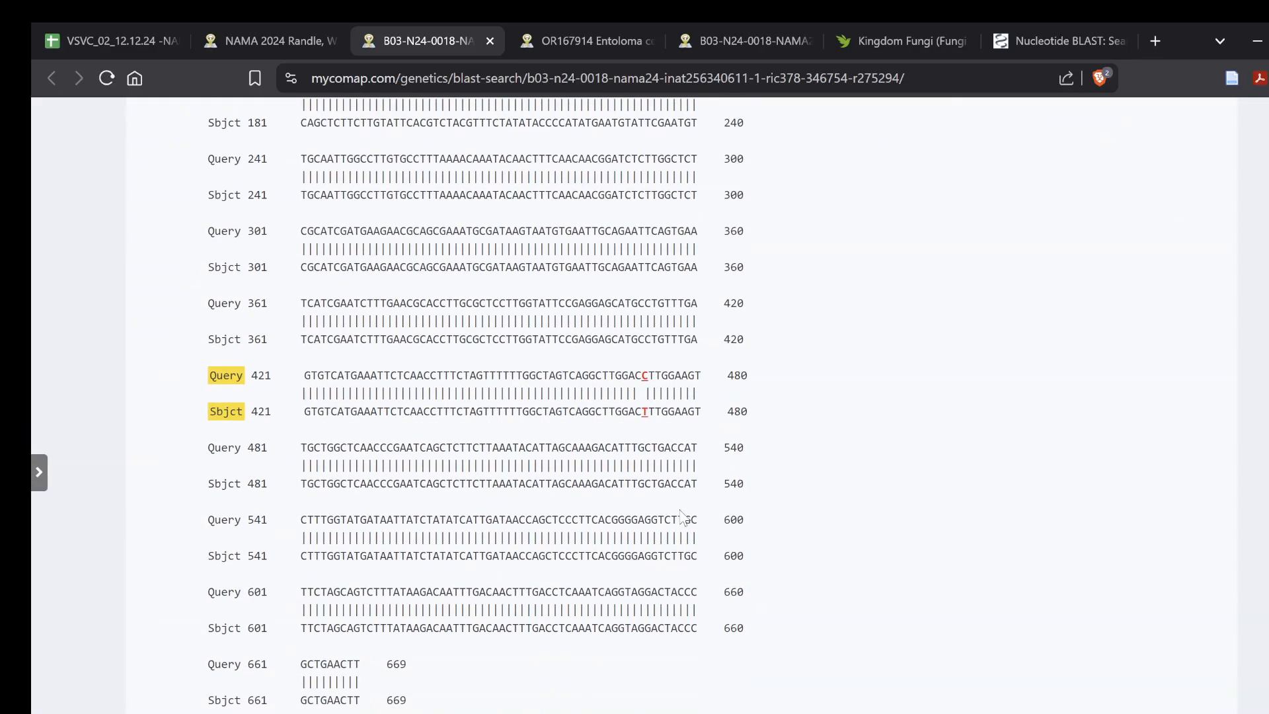
scroll(683, 517, up, 4)
scroll(683, 518, down, 4)
scroll(683, 517, down, 1)
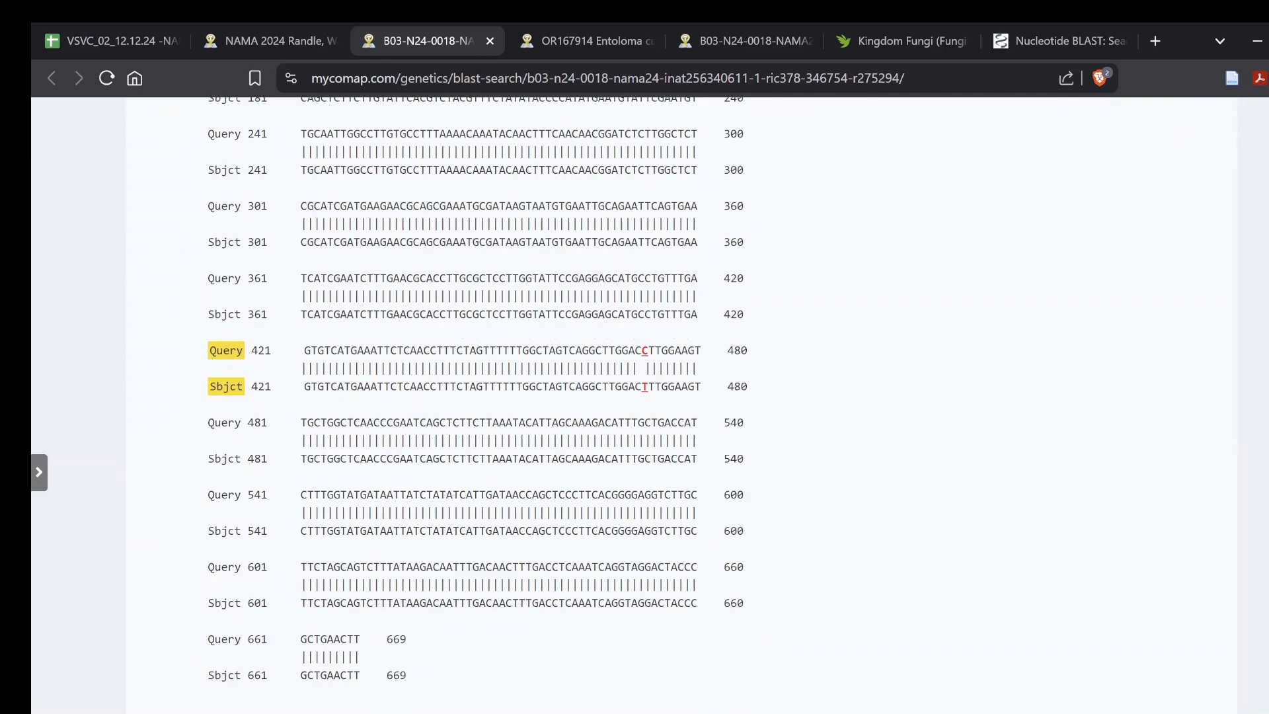
scroll(683, 406, down, 1)
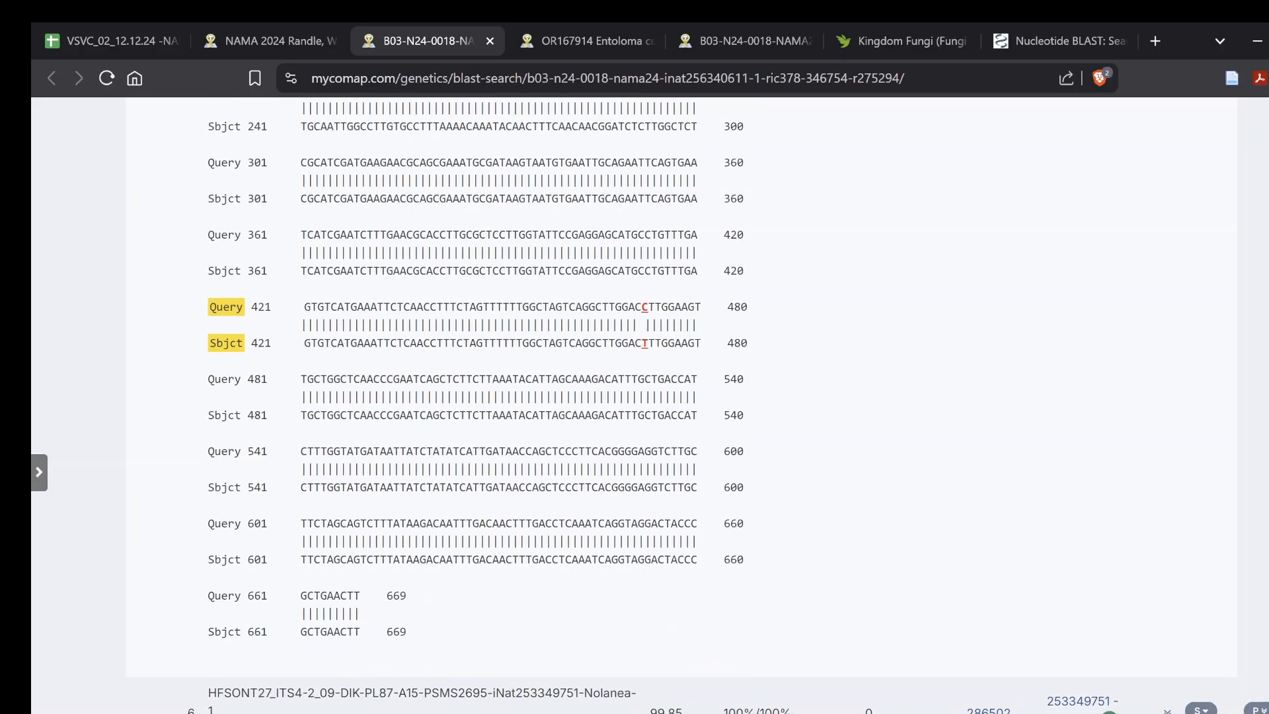
Mark the mismatched base pair in query row 421 of the hit 5 alignment.
drag(641, 308, 648, 344)
click(649, 343)
drag(641, 307, 648, 343)
click(645, 308)
click(648, 344)
drag(645, 326, 642, 343)
click(642, 343)
scroll(661, 396, down, 1)
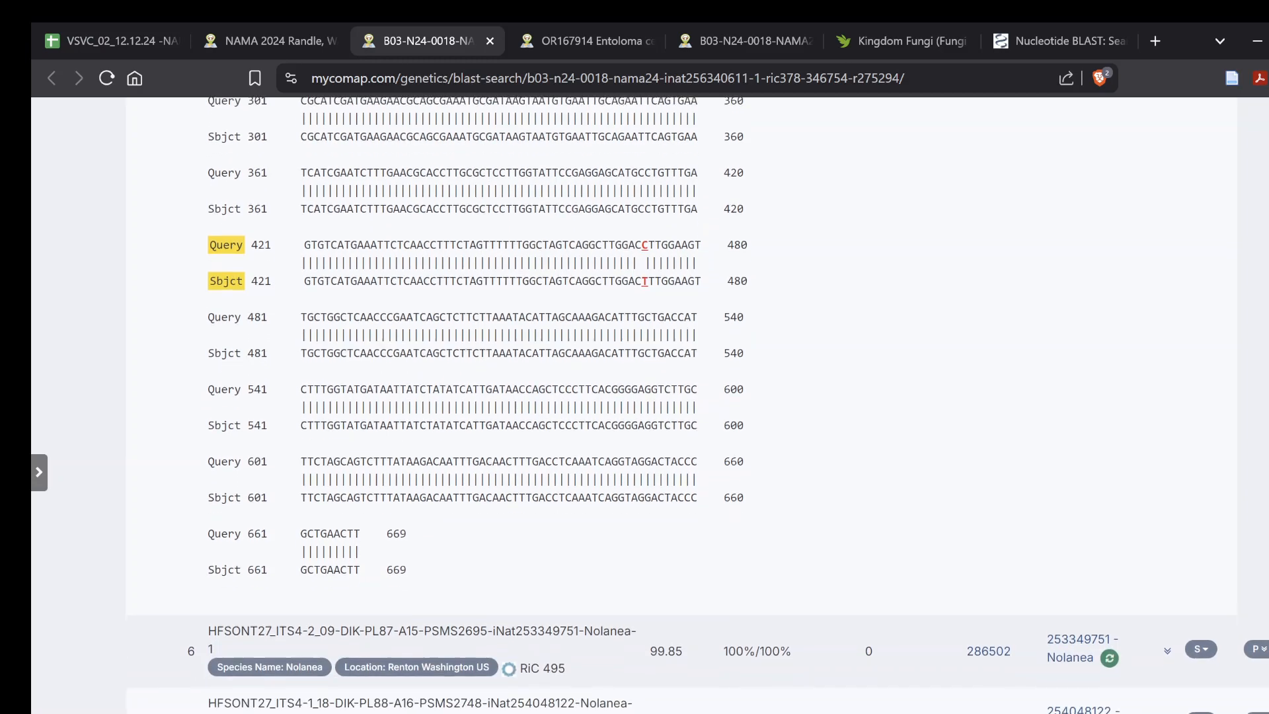
Recheck the rest of the hit 5 alignment, collapse it and return to the first MycoBLAST hits.
scroll(661, 396, up, 4)
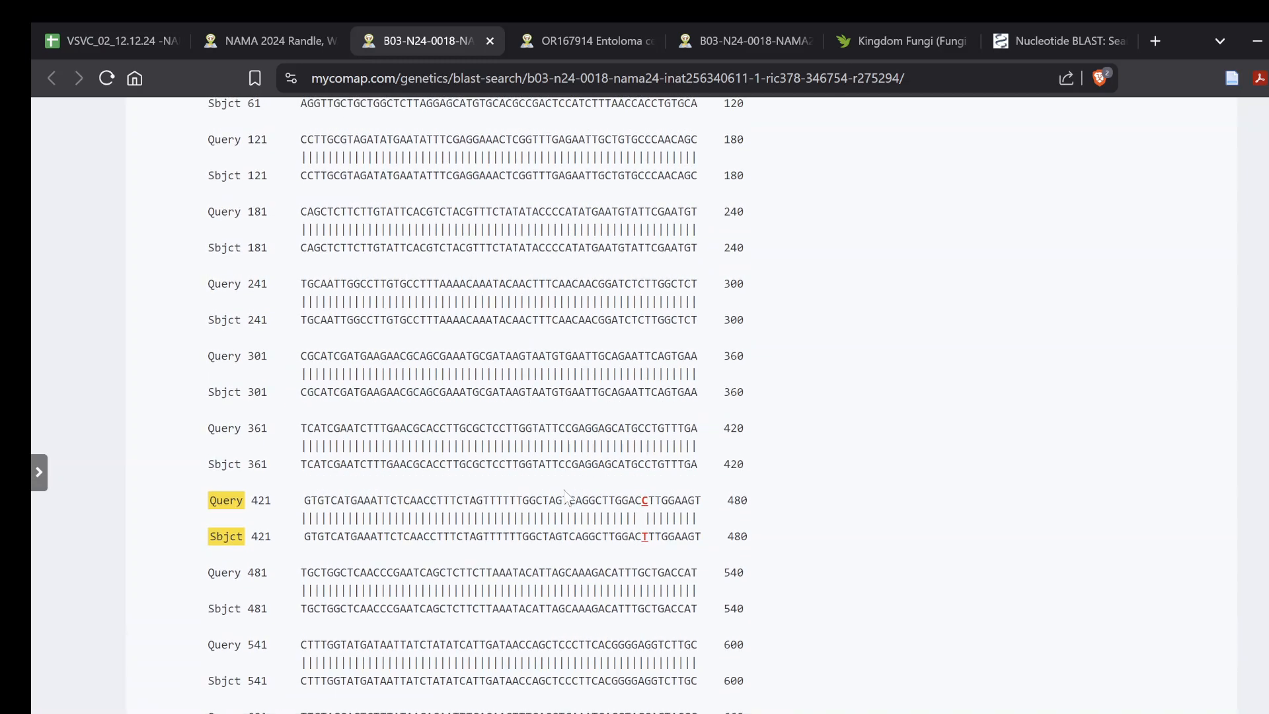
scroll(565, 496, down, 2)
scroll(566, 496, down, 2)
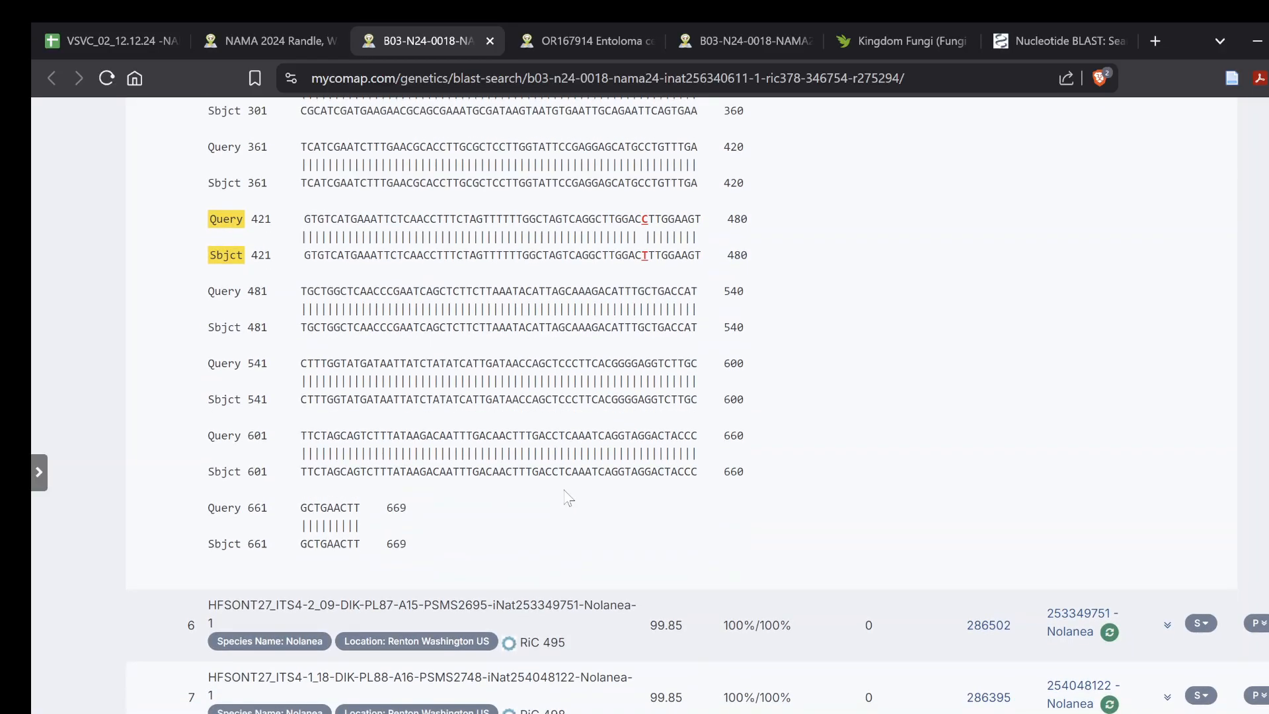
scroll(565, 496, down, 6)
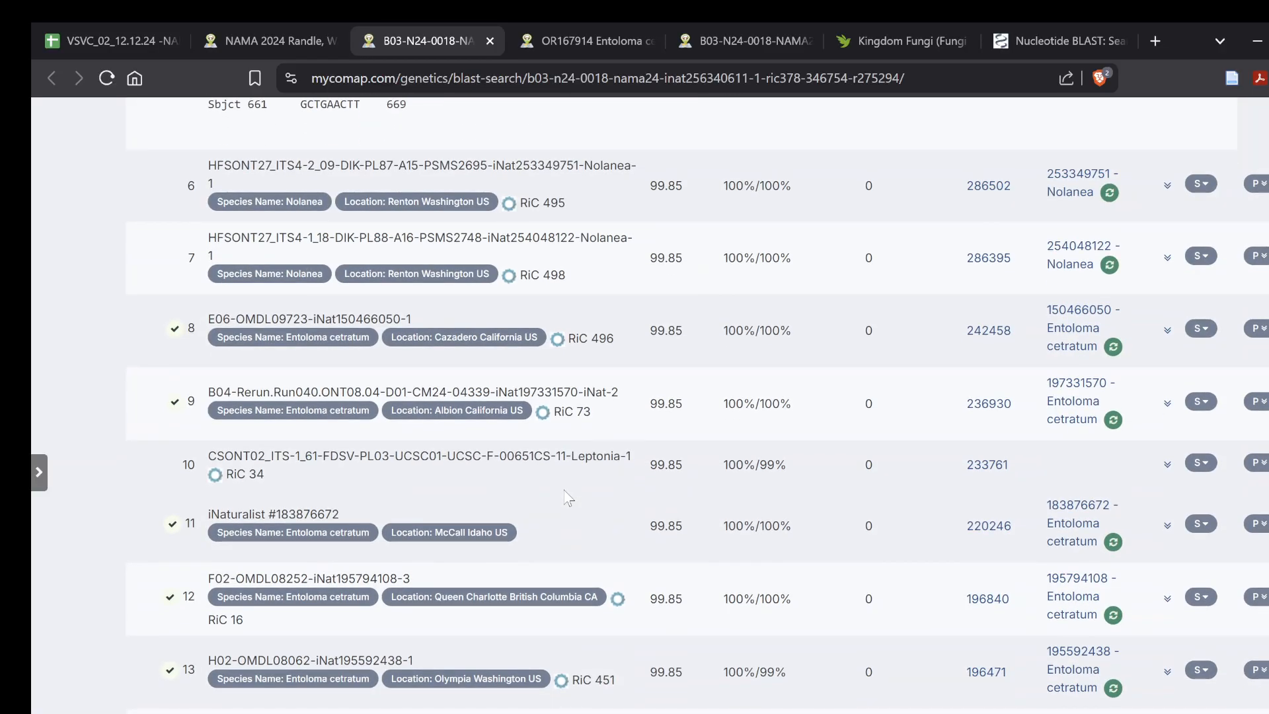
scroll(565, 496, up, 14)
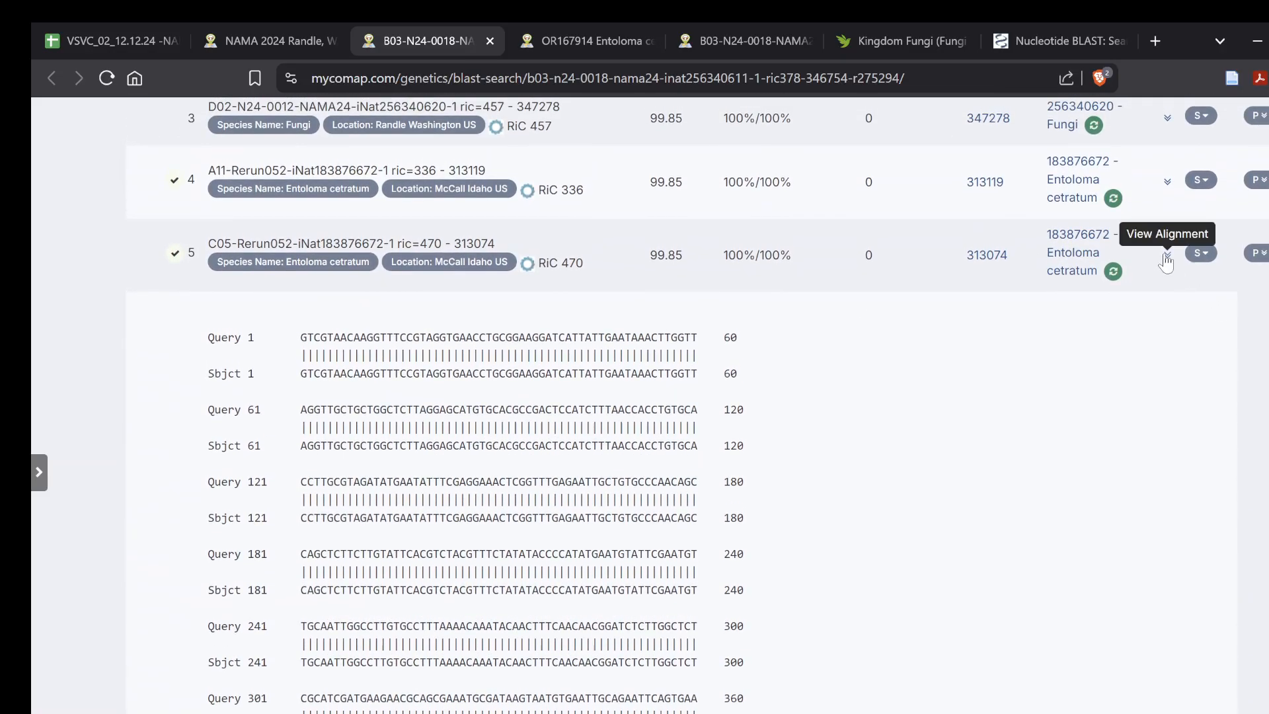
click(1167, 255)
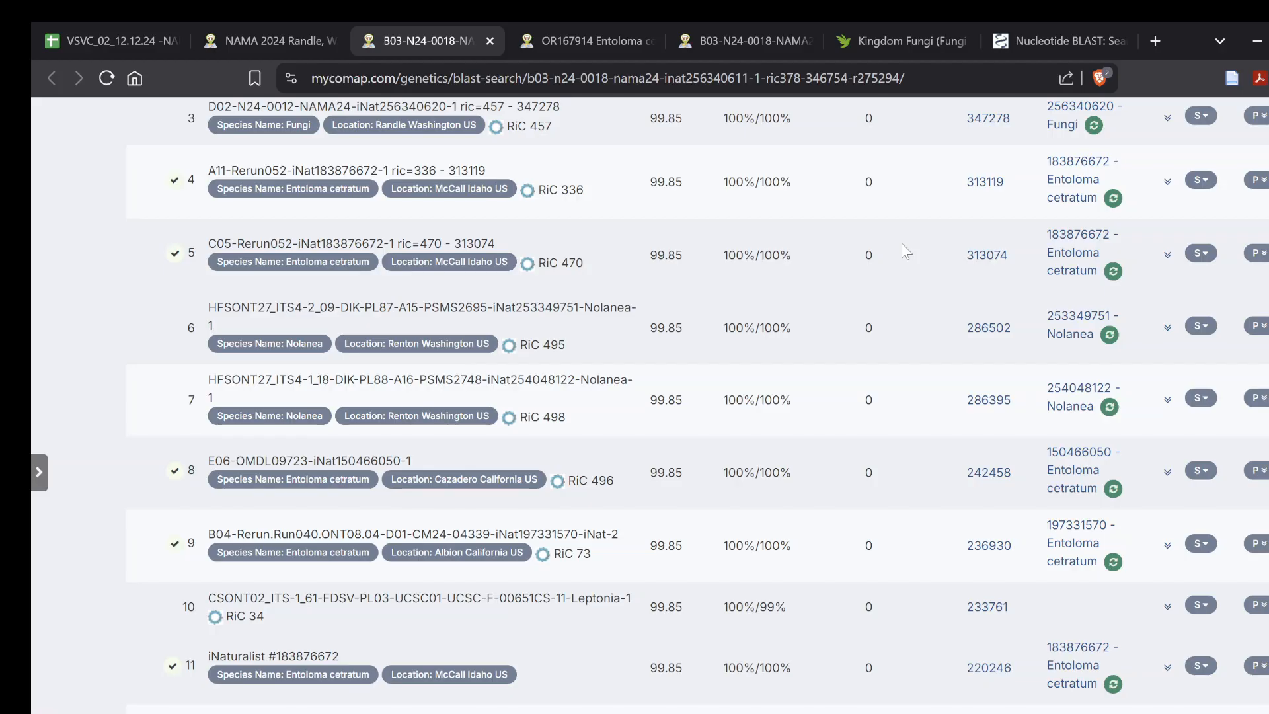
scroll(906, 251, up, 7)
scroll(905, 251, down, 5)
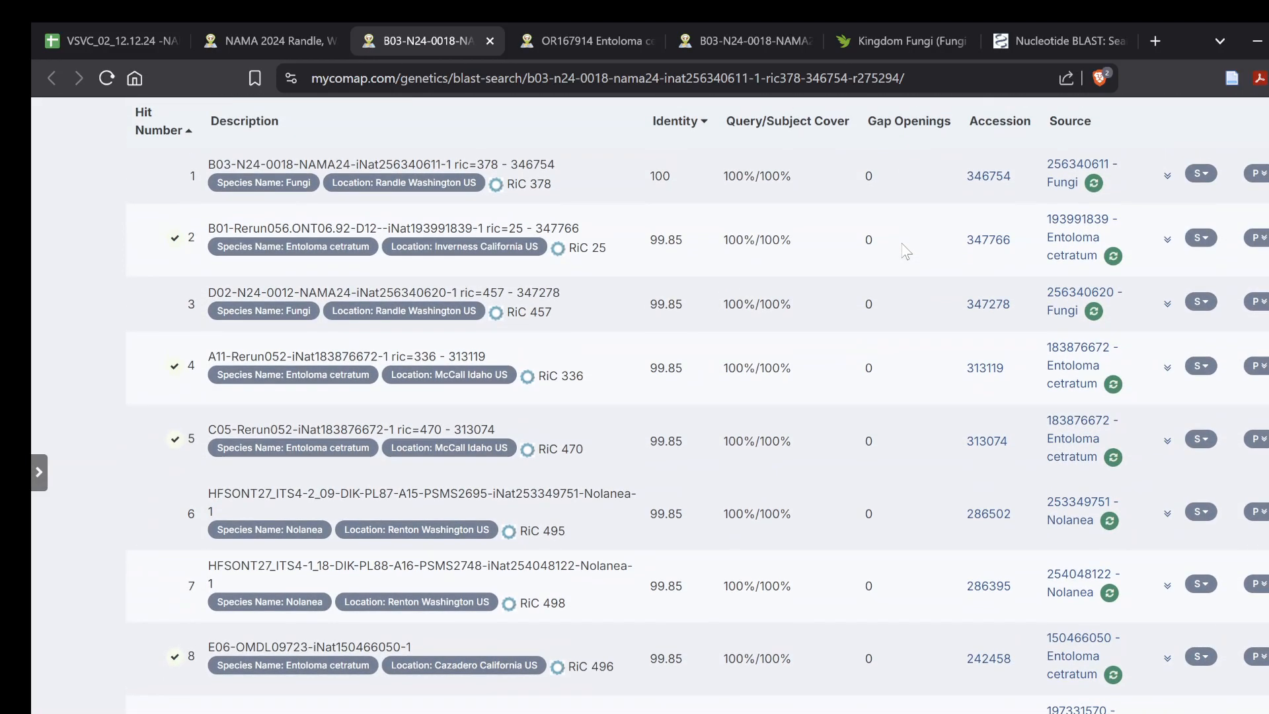
click(922, 22)
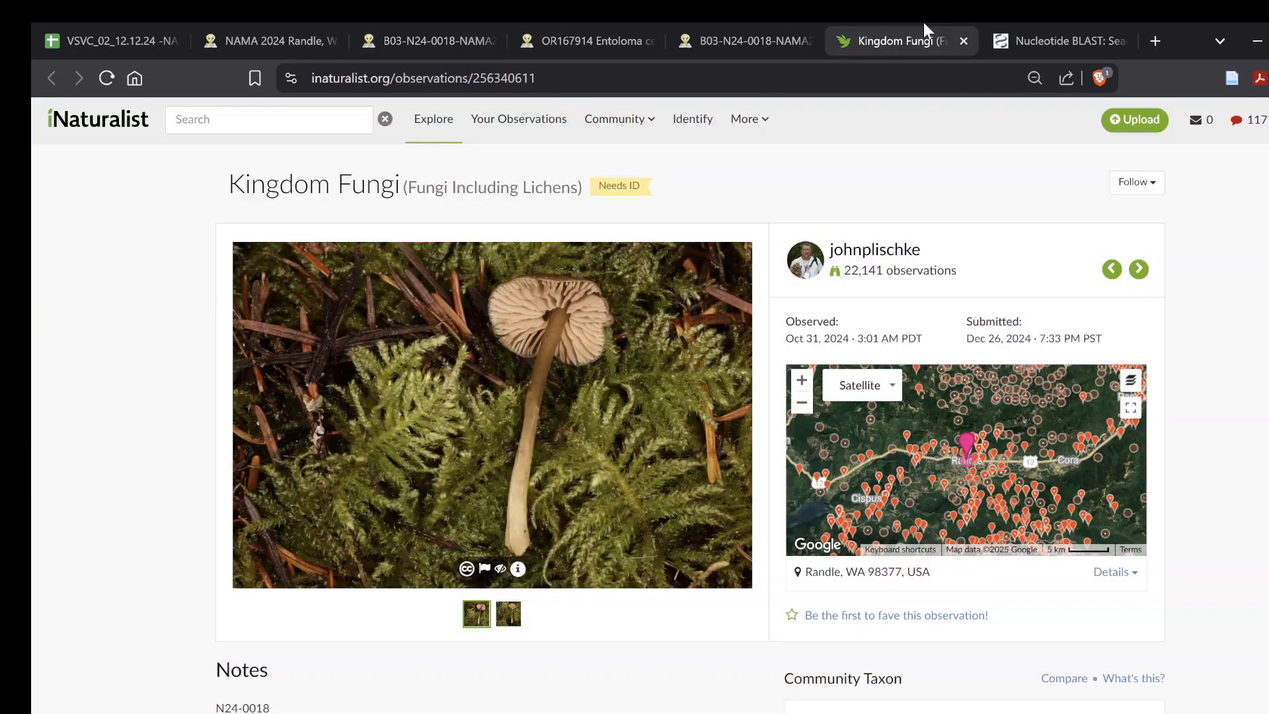
click(434, 20)
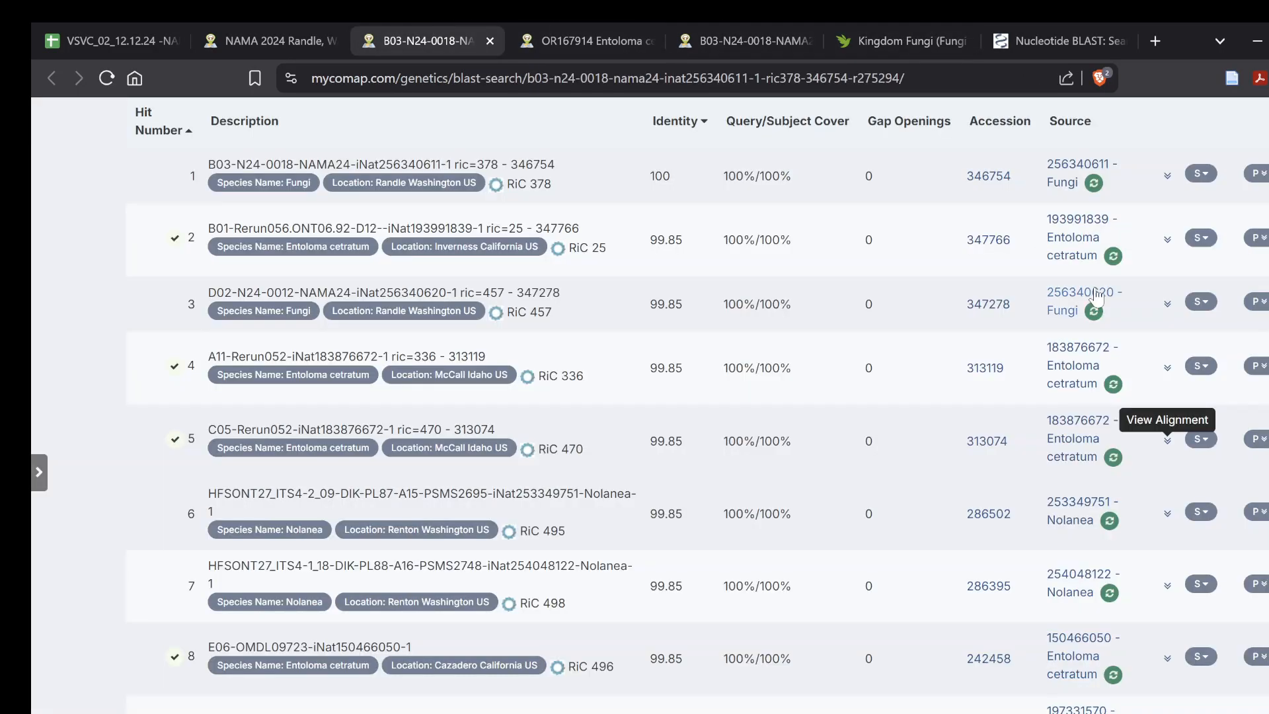
right_click(1070, 222)
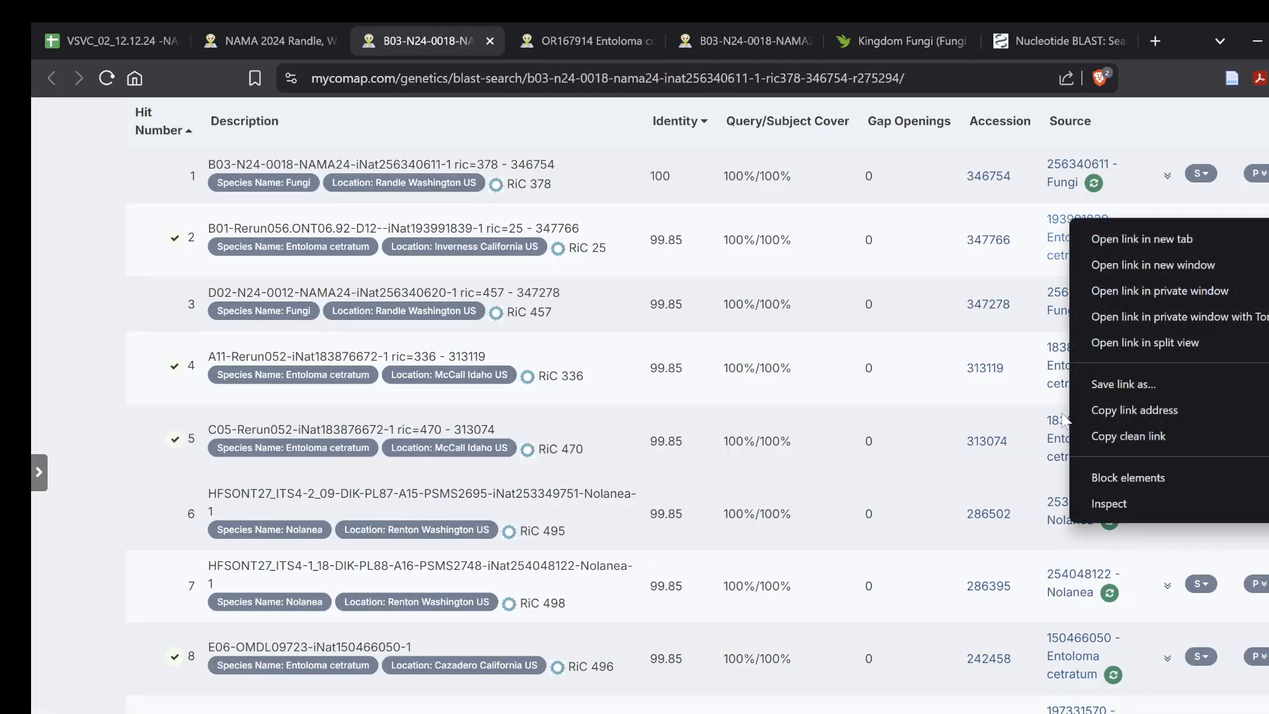
click(1123, 245)
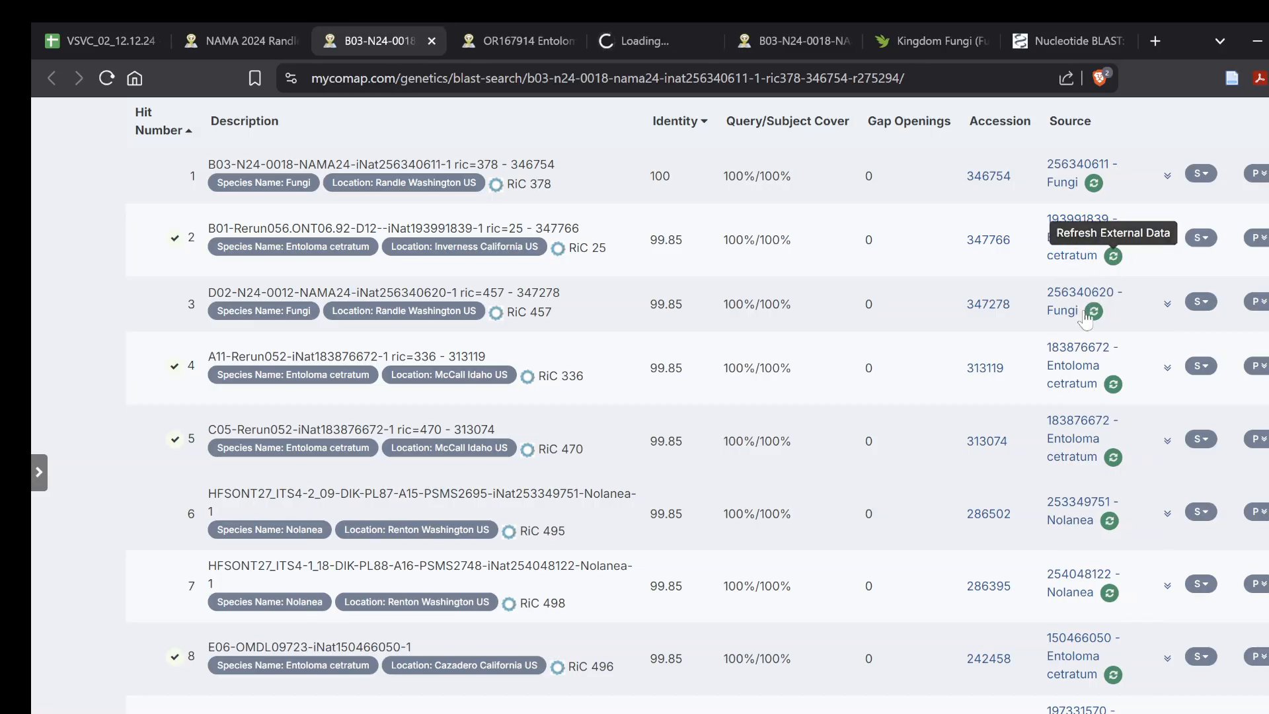
click(1066, 298)
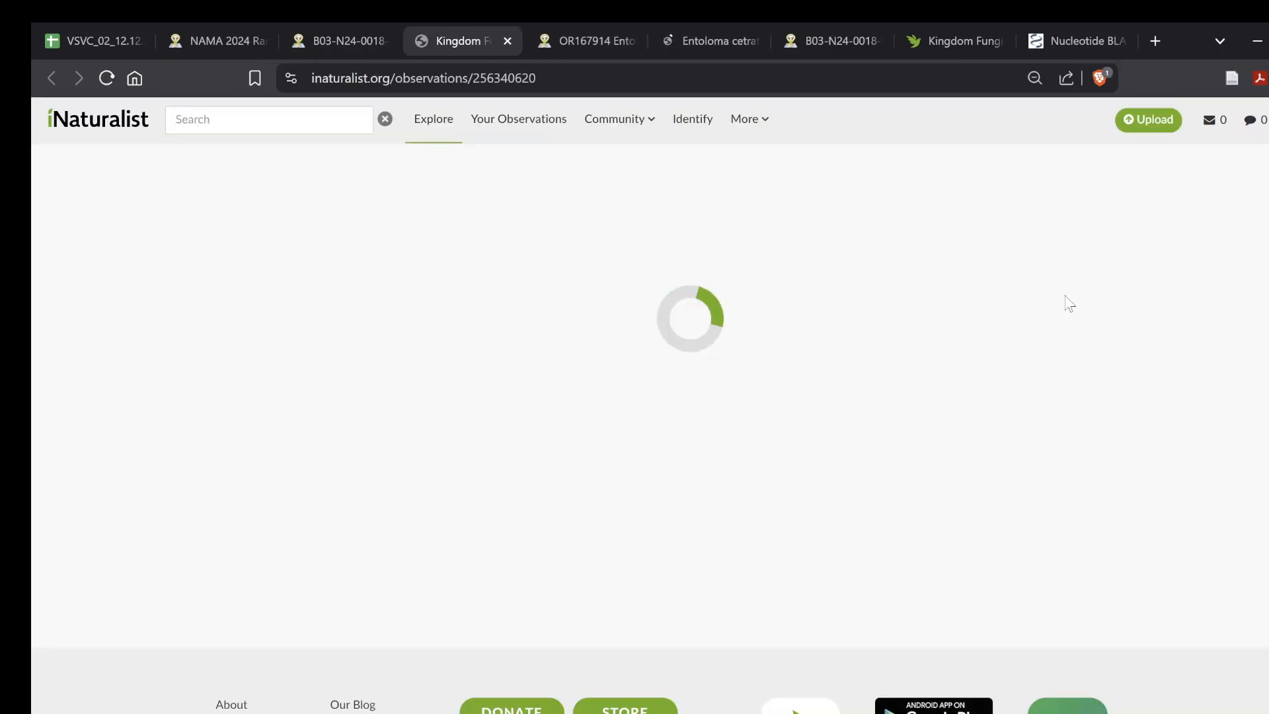
click(366, 30)
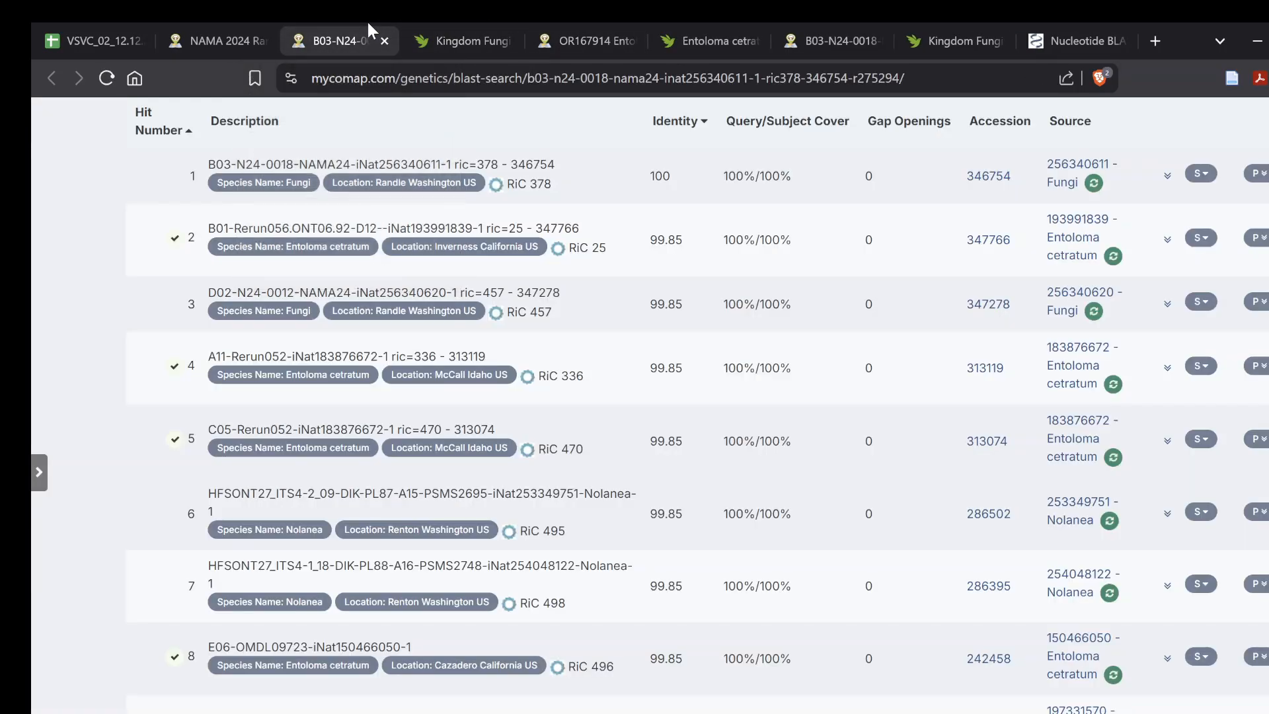
Inspect the photos and locations of iNaturalist observations 256340620 and 193991839.
click(463, 26)
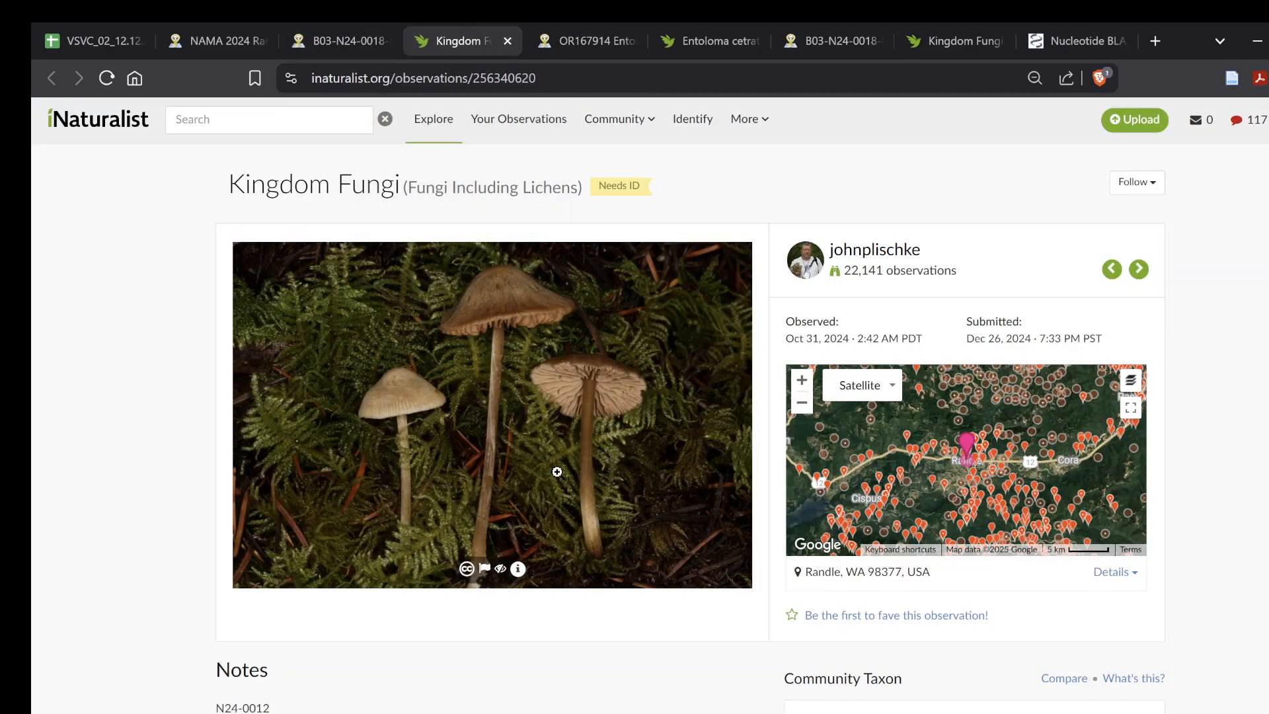
scroll(557, 471, down, 2)
scroll(556, 472, up, 1)
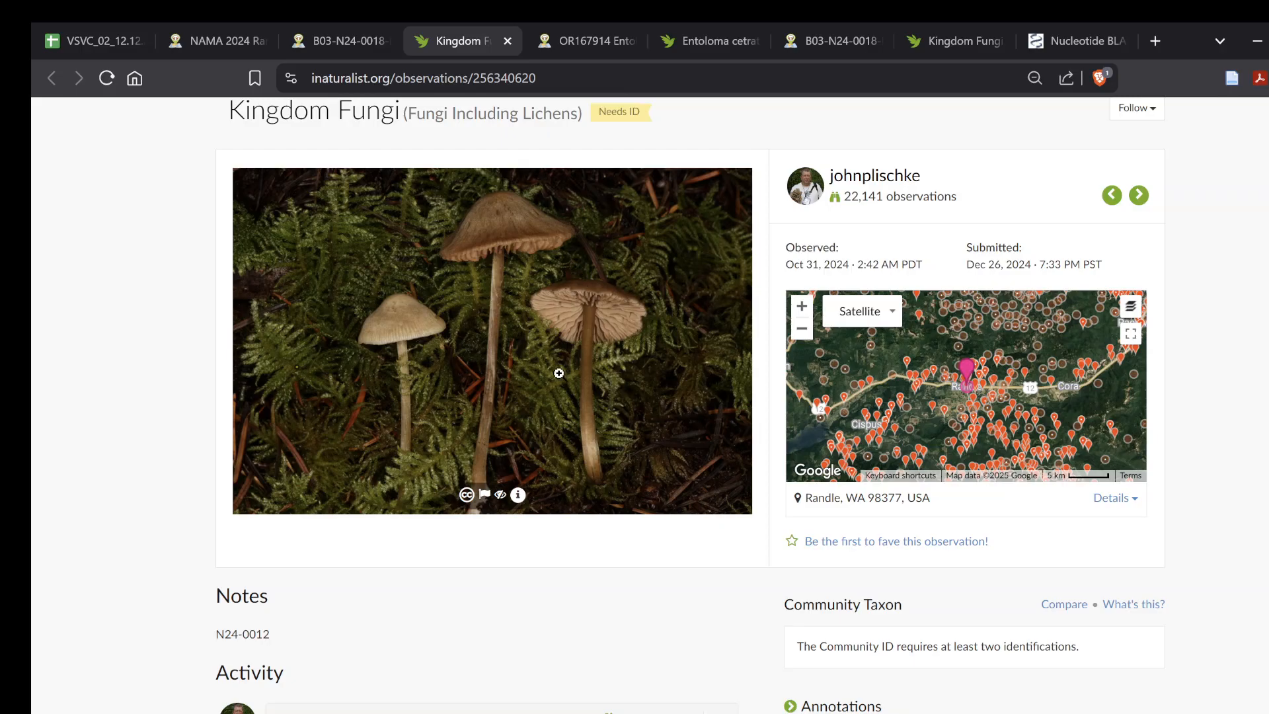
click(702, 33)
mouse_move(615, 119)
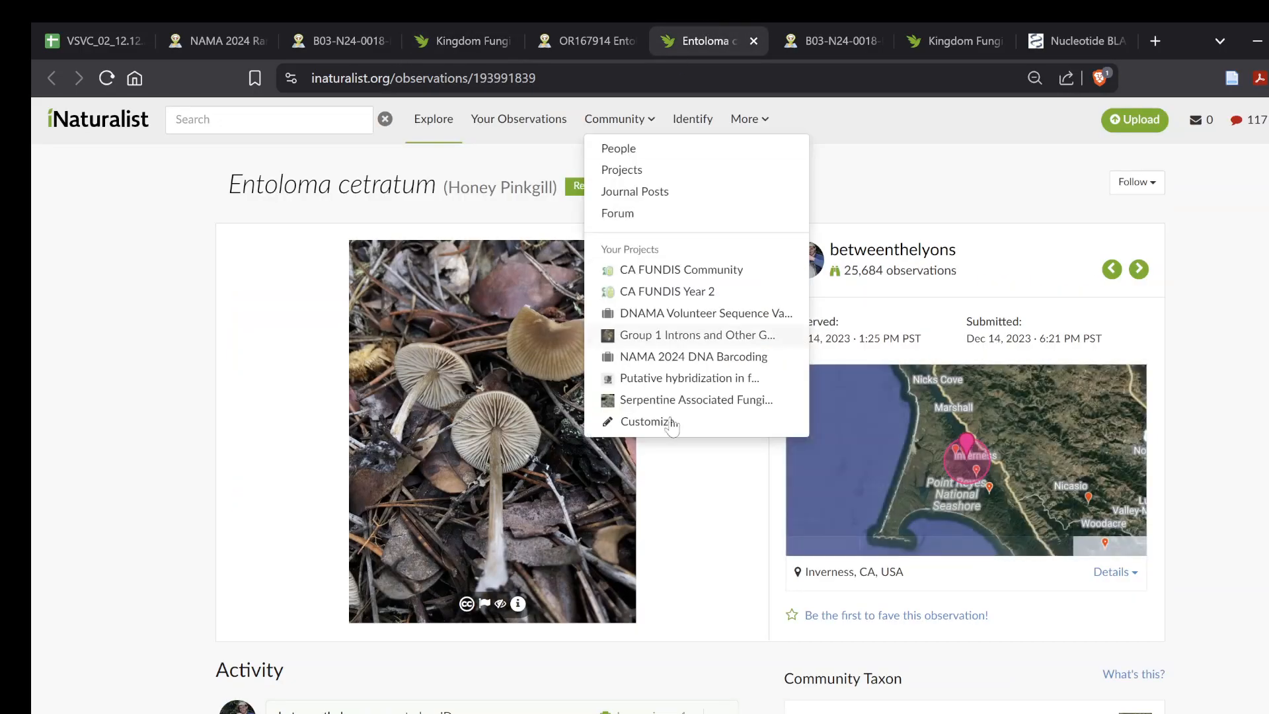
scroll(514, 402, down, 1)
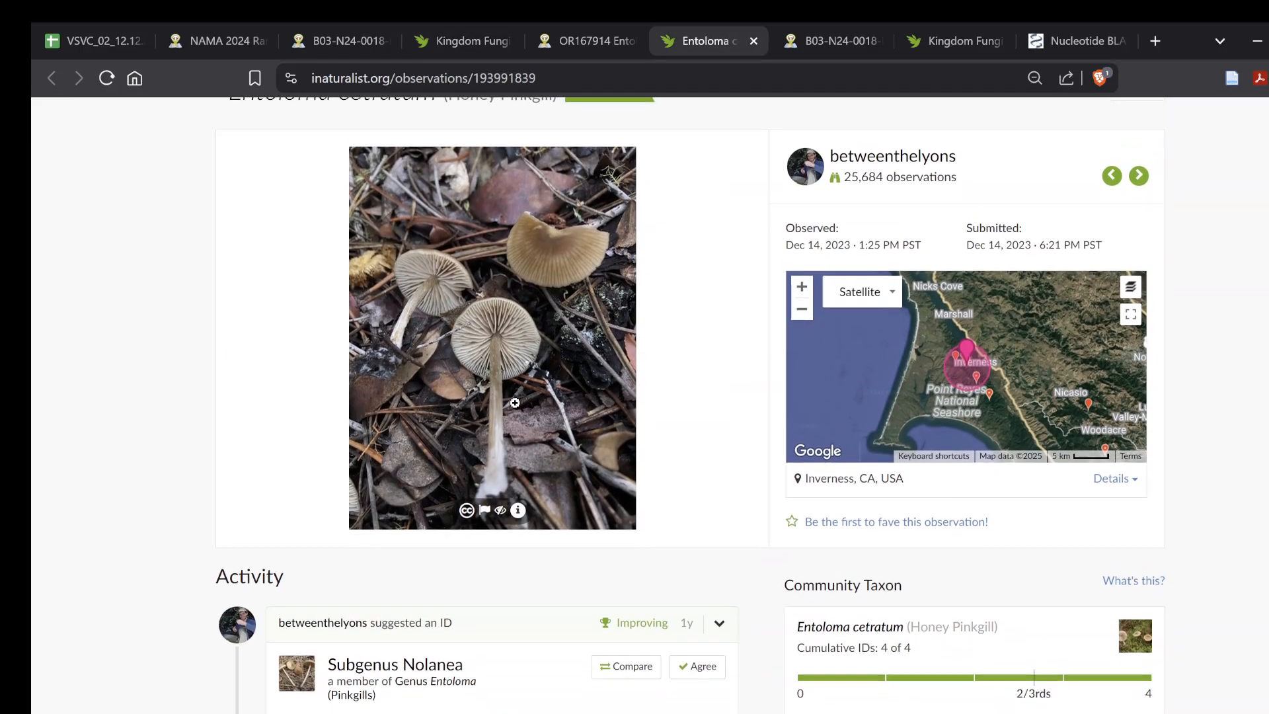
Compare the mushroom photos of observations 193991839, 256340620 and 256340611, and return to the MycoBLAST results.
click(600, 26)
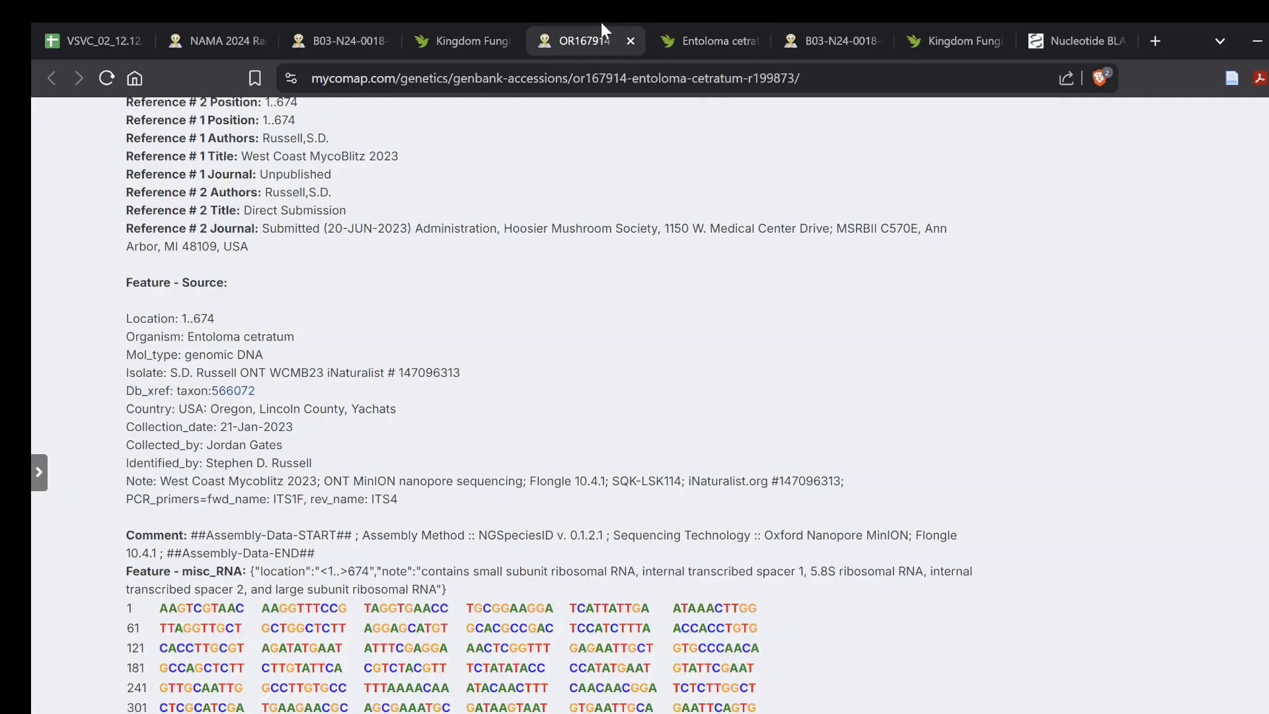
click(720, 23)
click(501, 23)
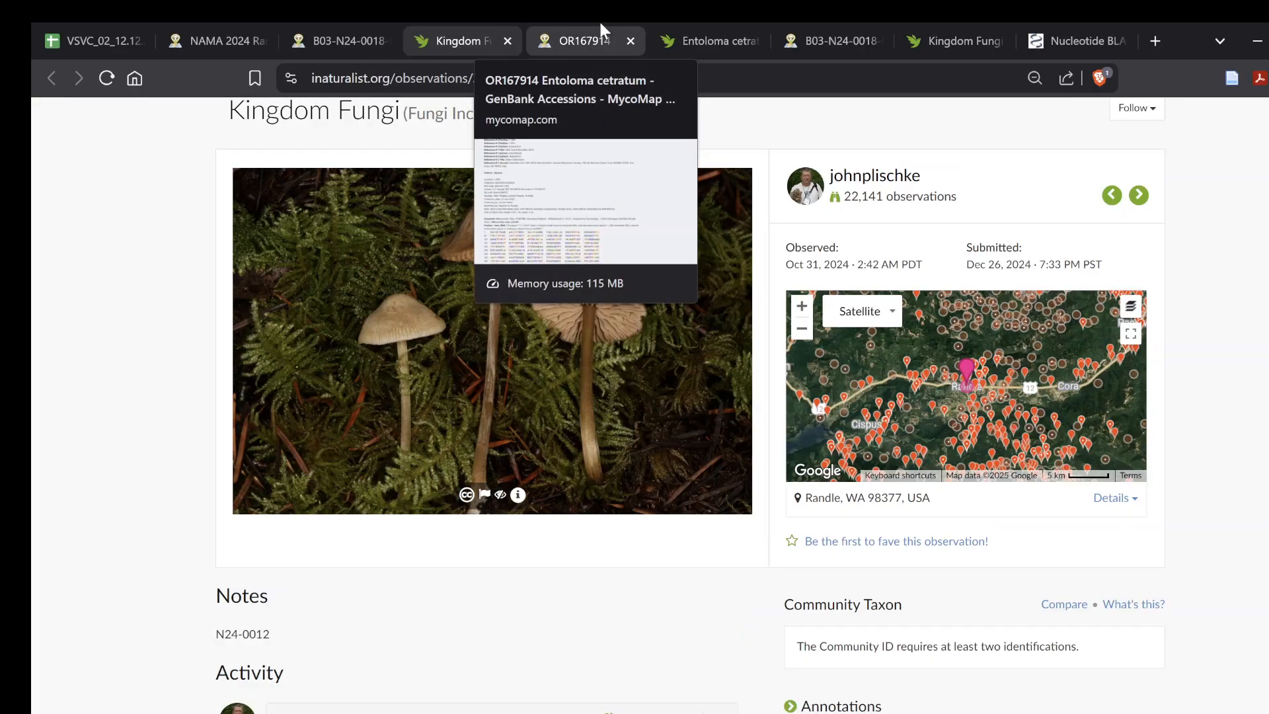
click(962, 23)
click(701, 34)
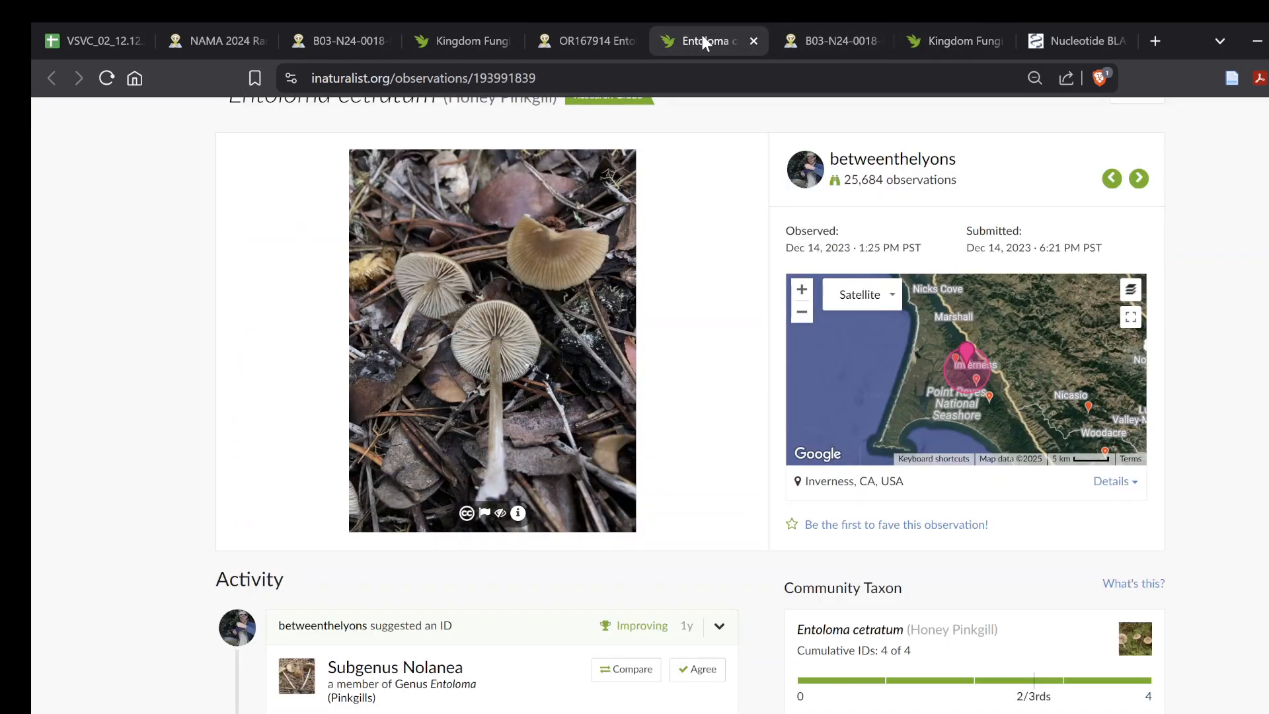
click(602, 27)
click(285, 30)
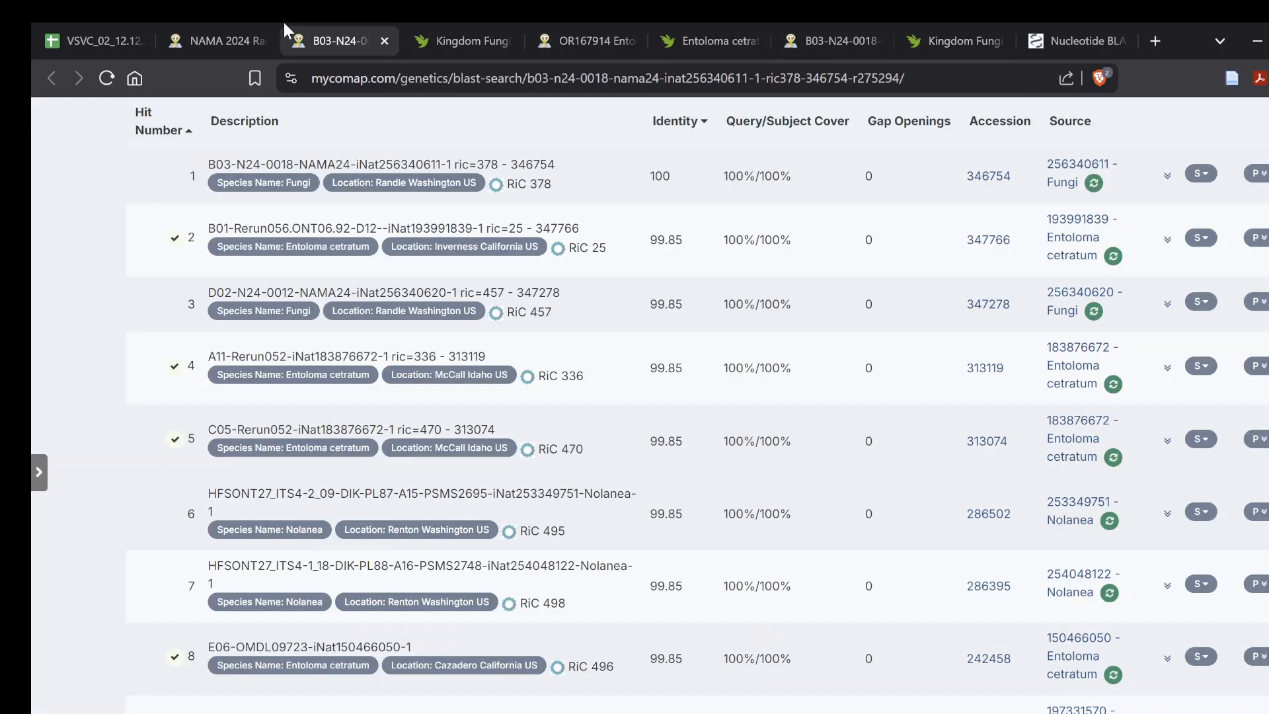
click(430, 24)
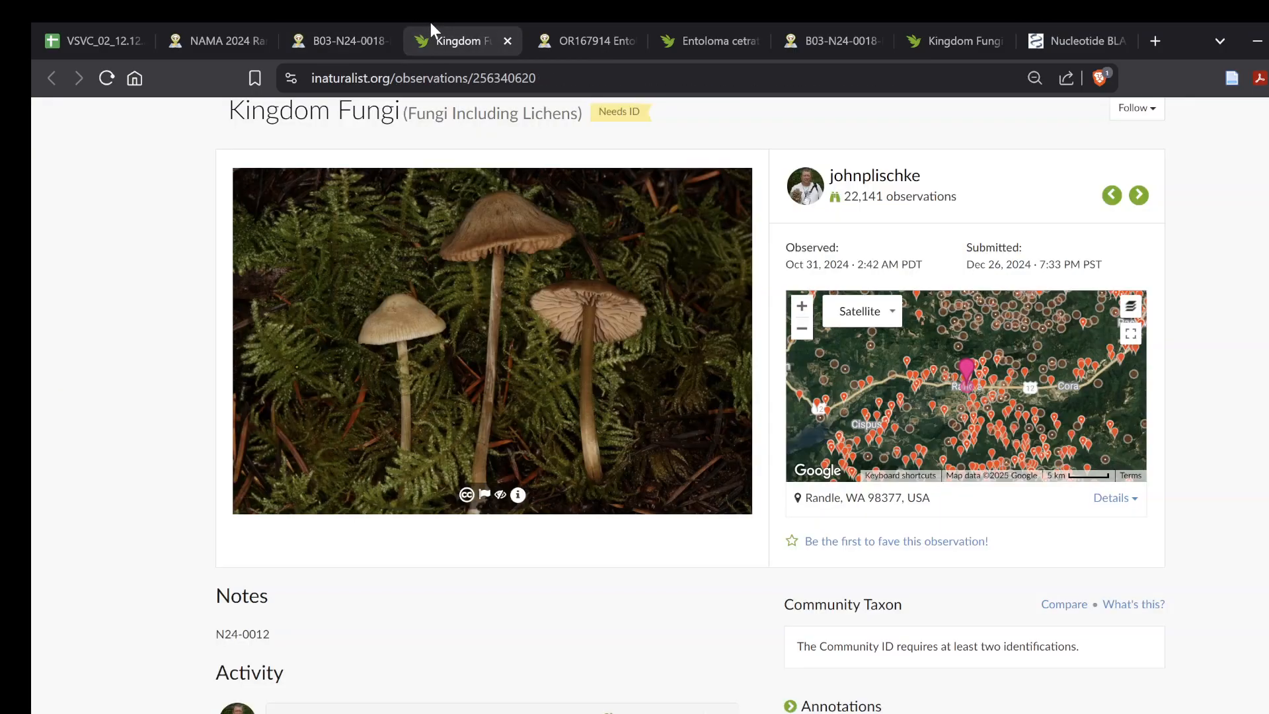
click(330, 26)
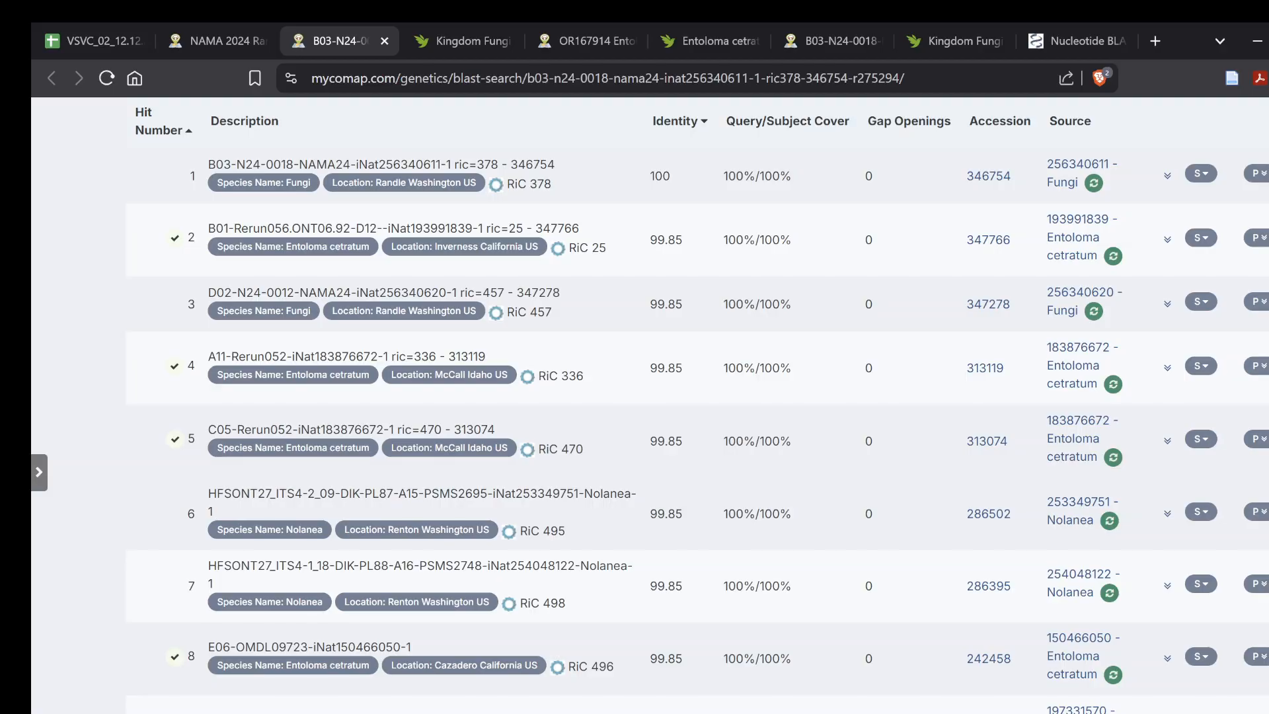
Scan the MycoBLAST hits, comparing their species names, locations and identity values down to about hit 28.
scroll(561, 494, up, 5)
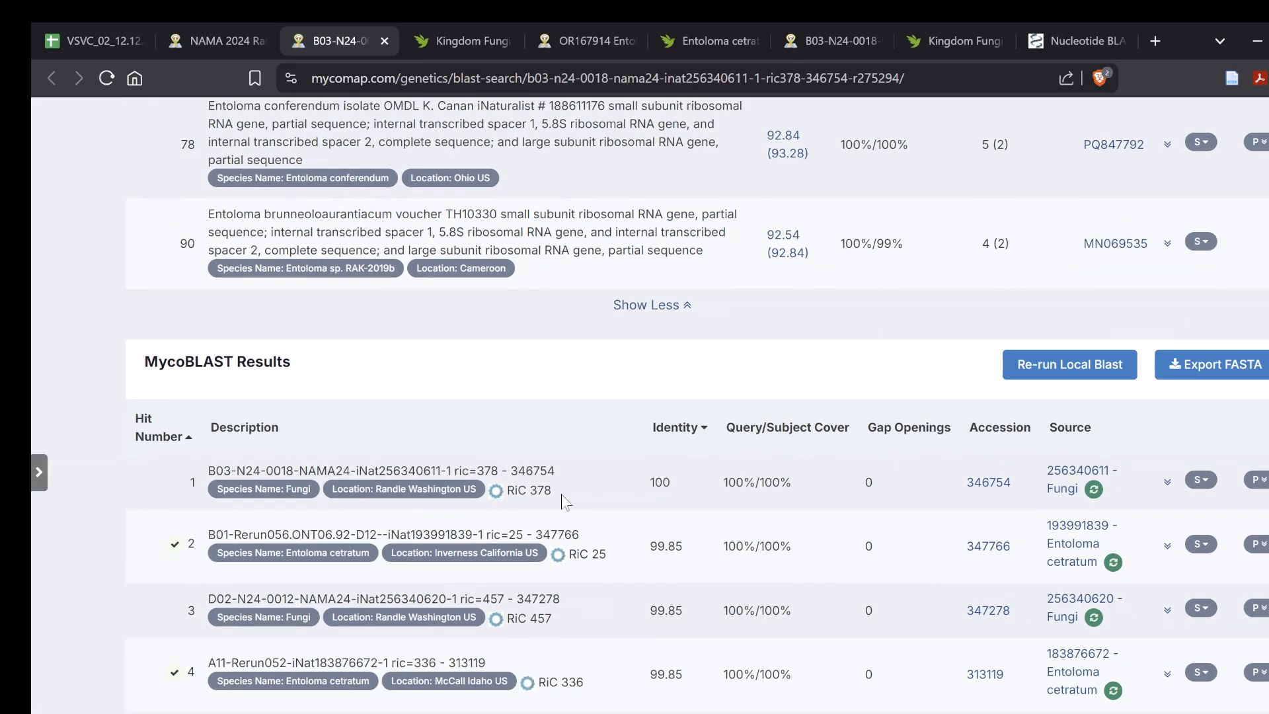
scroll(715, 537, down, 20)
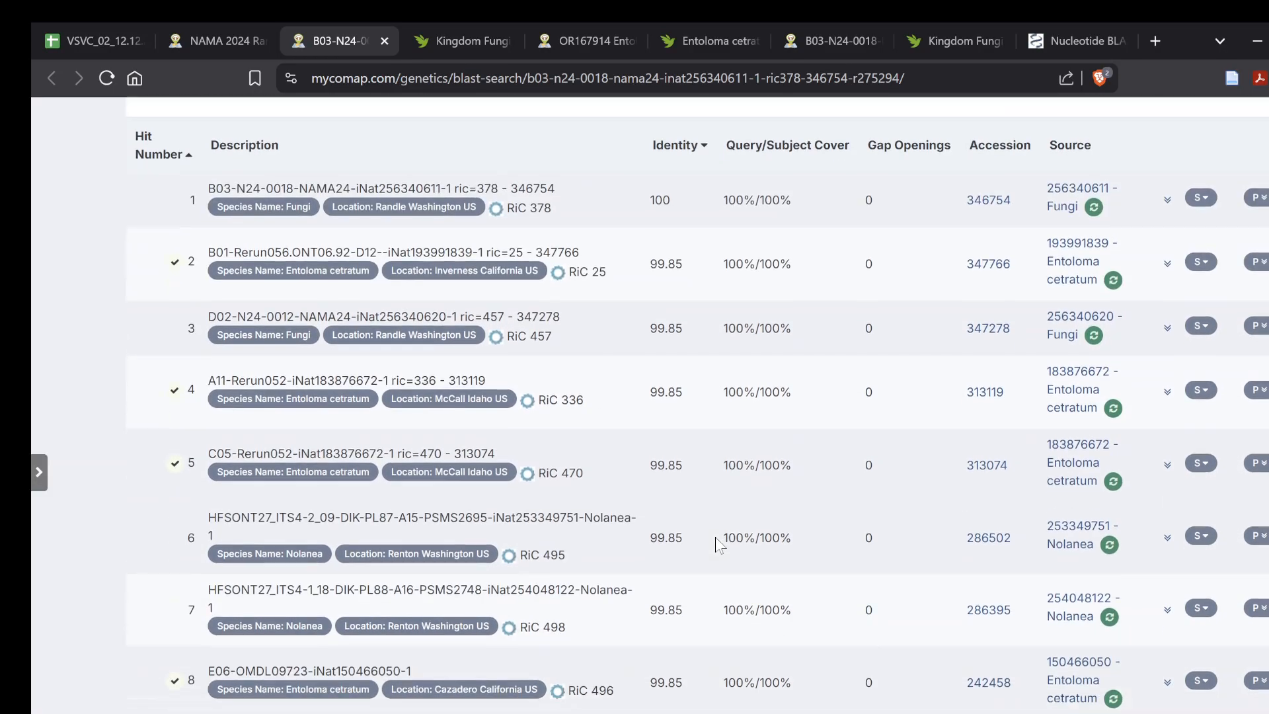
scroll(715, 537, down, 18)
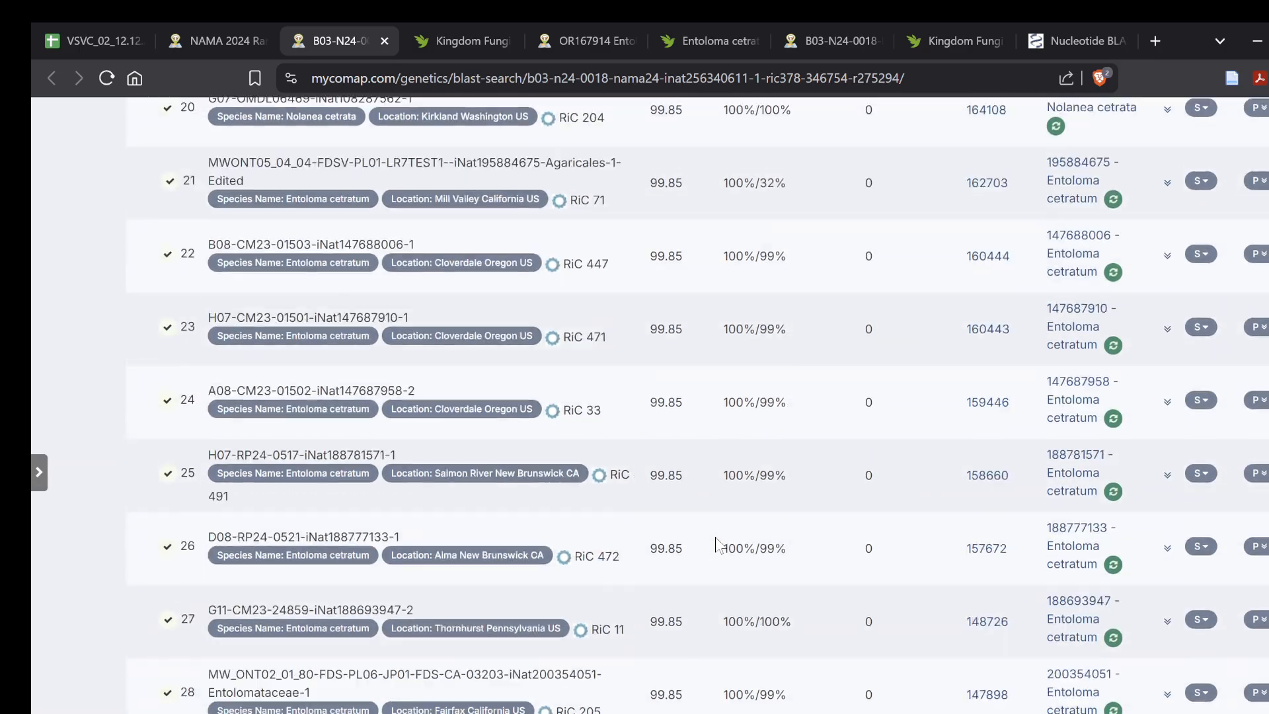
scroll(715, 537, up, 17)
scroll(716, 537, up, 20)
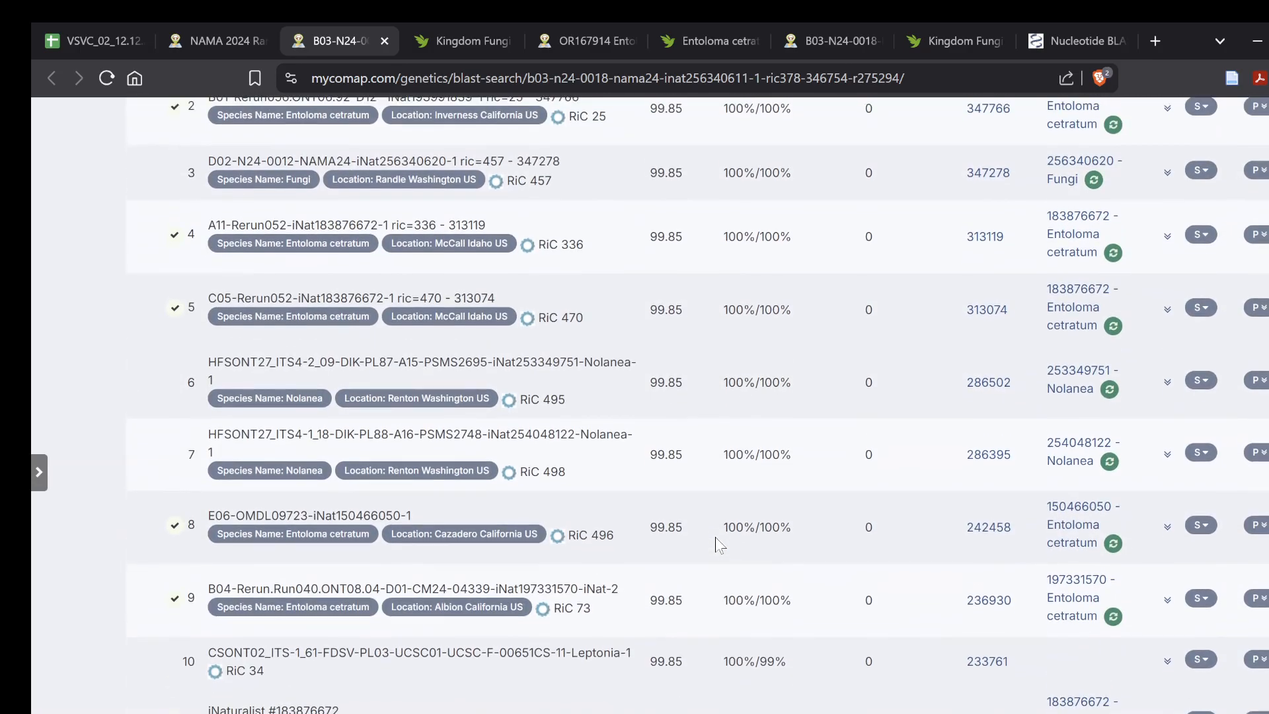
scroll(715, 537, down, 1)
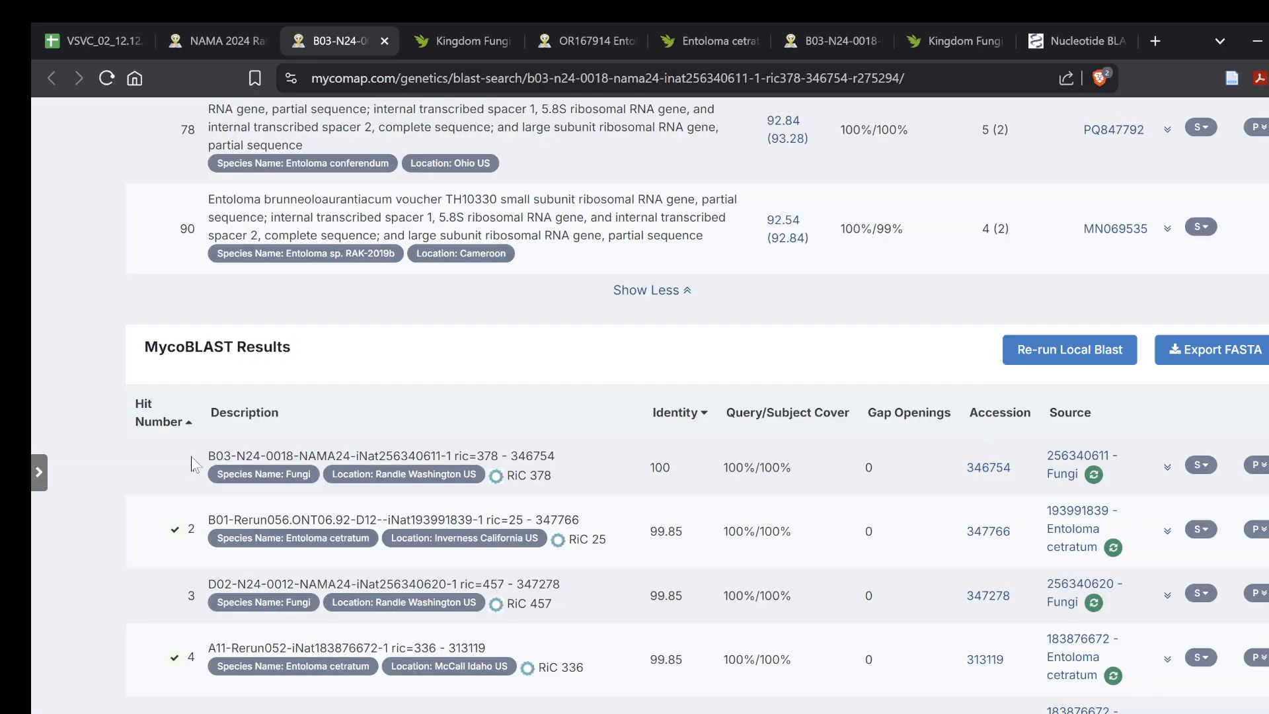
Open MycoBLAST hit 1's accession record (346754), and open the same sequence from the NAMA 2024 project's Add Sequence dialog.
drag(192, 463, 245, 457)
click(506, 452)
click(978, 466)
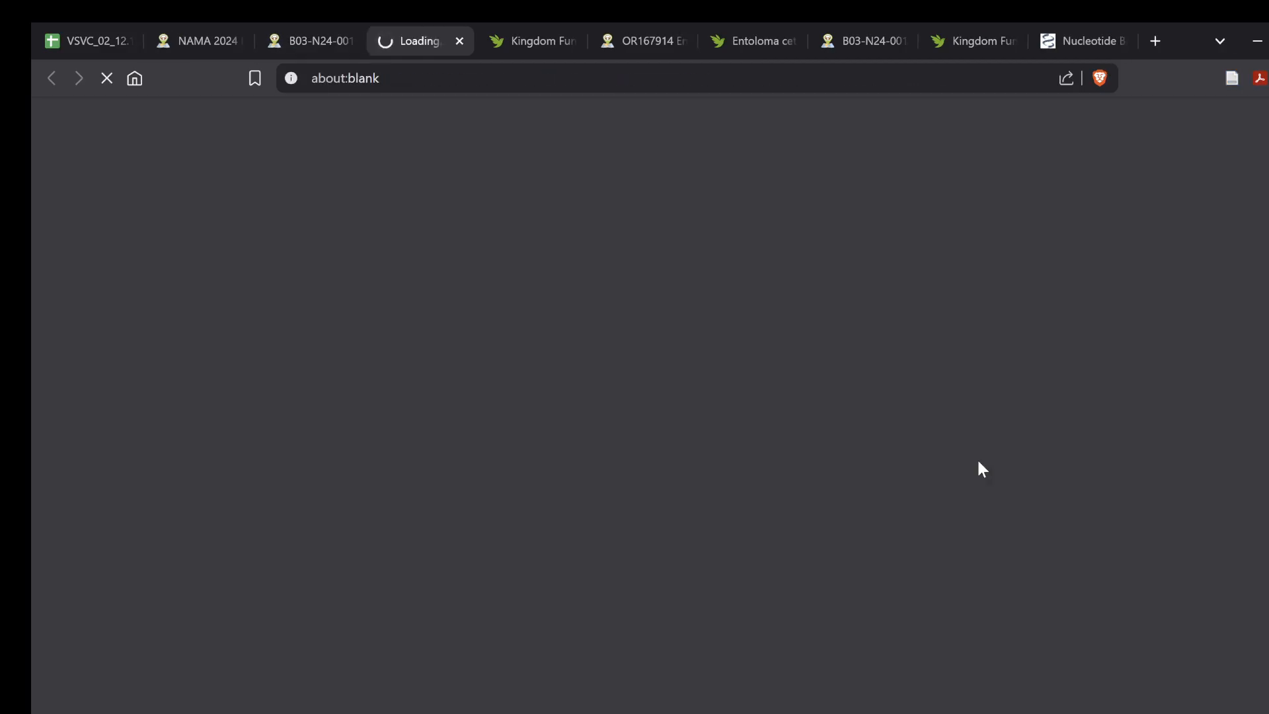
click(316, 20)
click(207, 22)
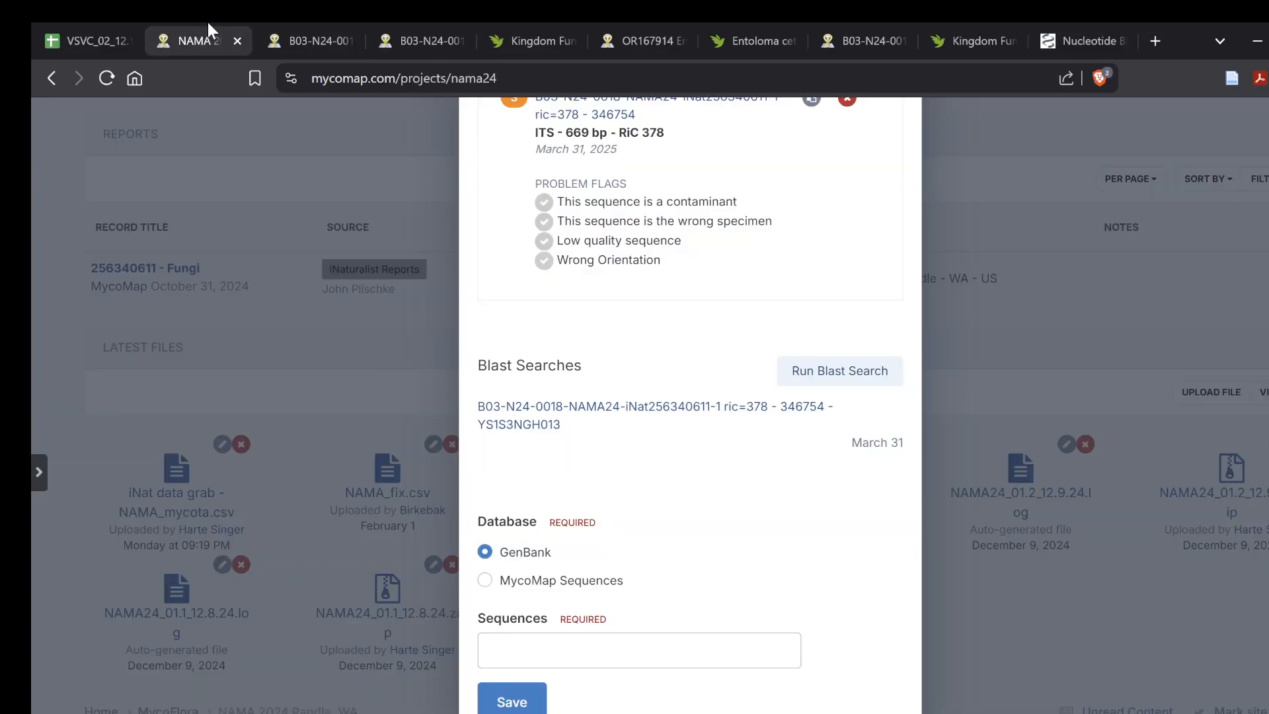
scroll(524, 354, up, 4)
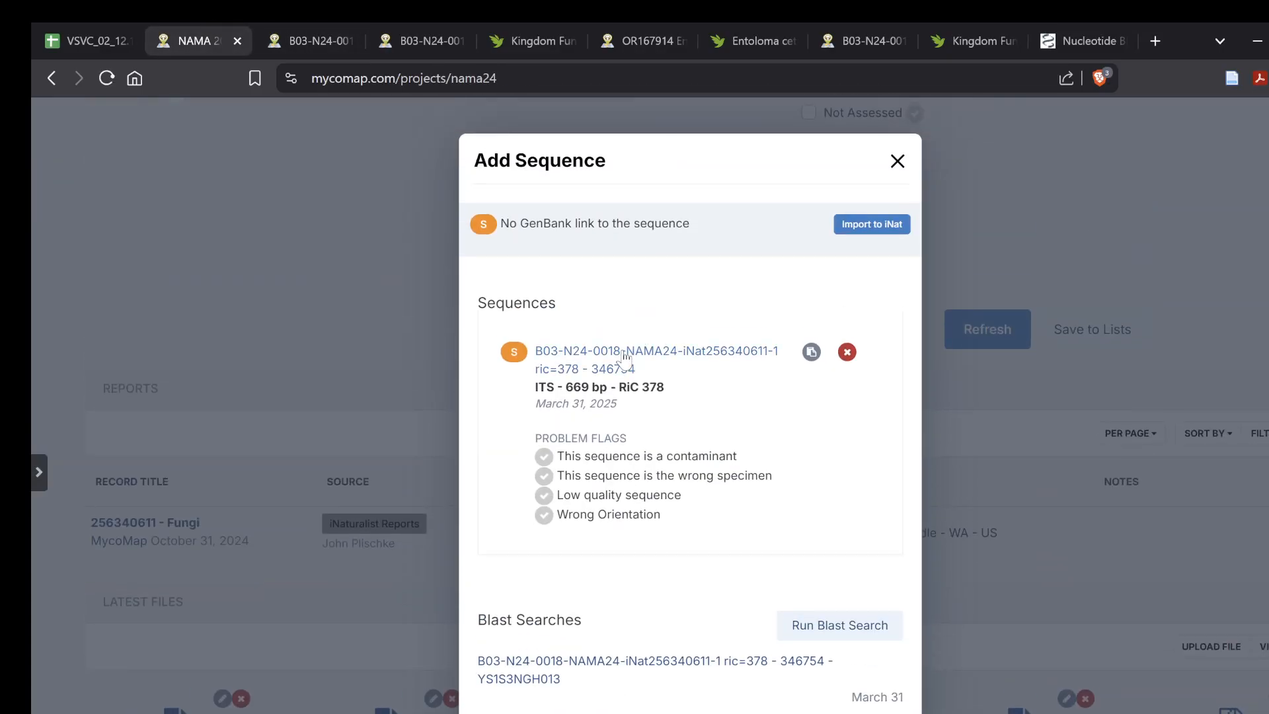
click(623, 352)
Reorder the browser tabs and close the duplicate B03-N24-0018 tabs, keeping the ONT sequence record in front.
click(392, 25)
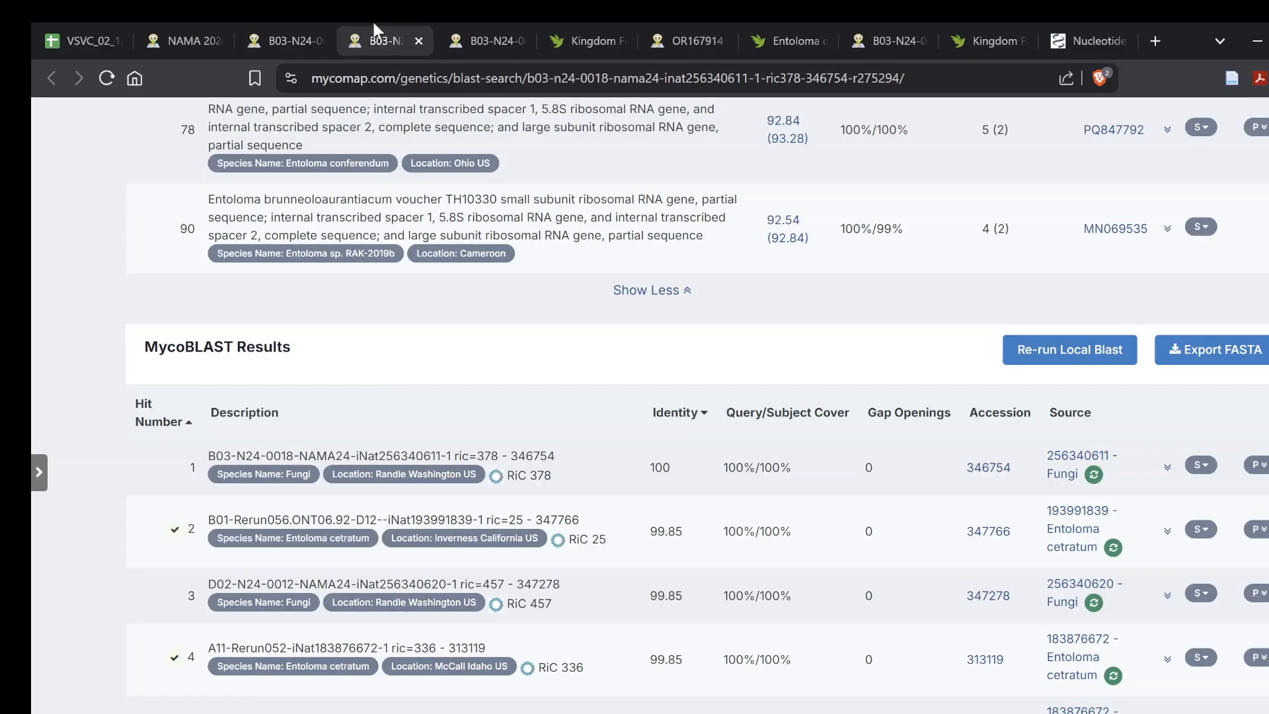
click(470, 30)
drag(480, 29, 346, 39)
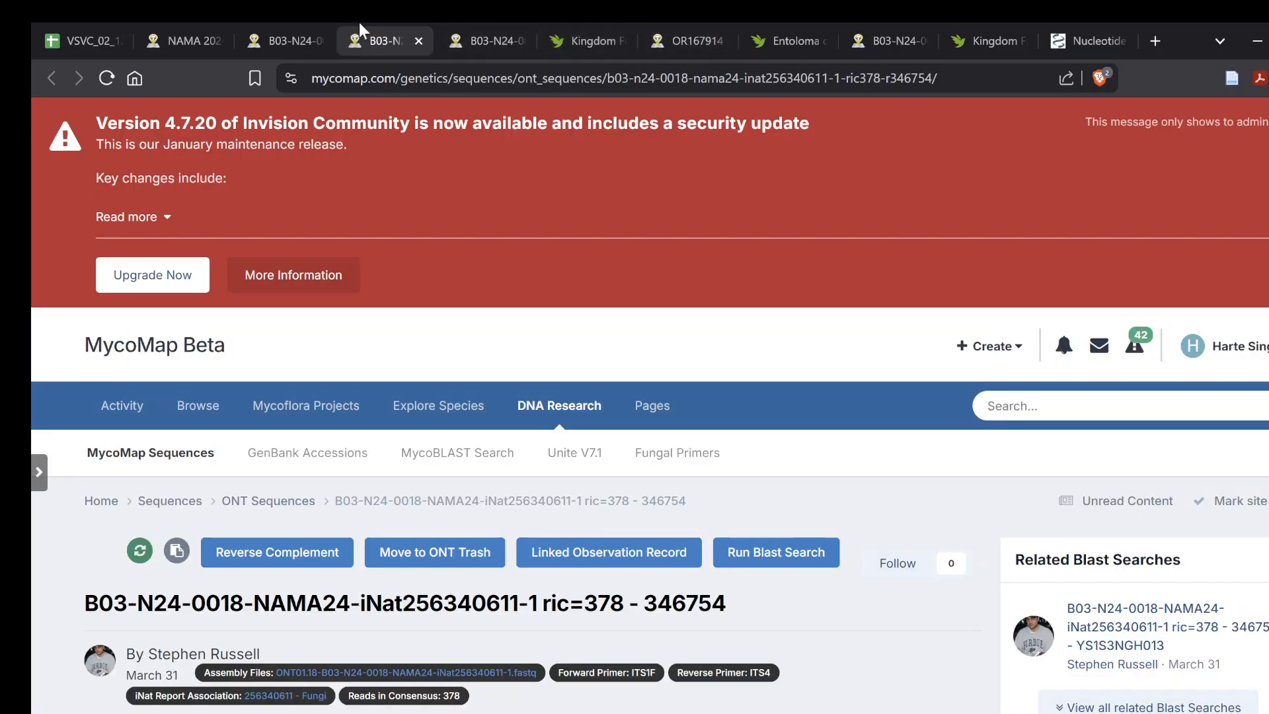
drag(895, 19, 299, 23)
click(418, 41)
click(418, 41)
Download the assembly file ONT01.18-B03-N24-0018-NAMA24-iNat256340611-1.fastq to the FastqDump folder and open it in UGENE.
scroll(410, 370, down, 5)
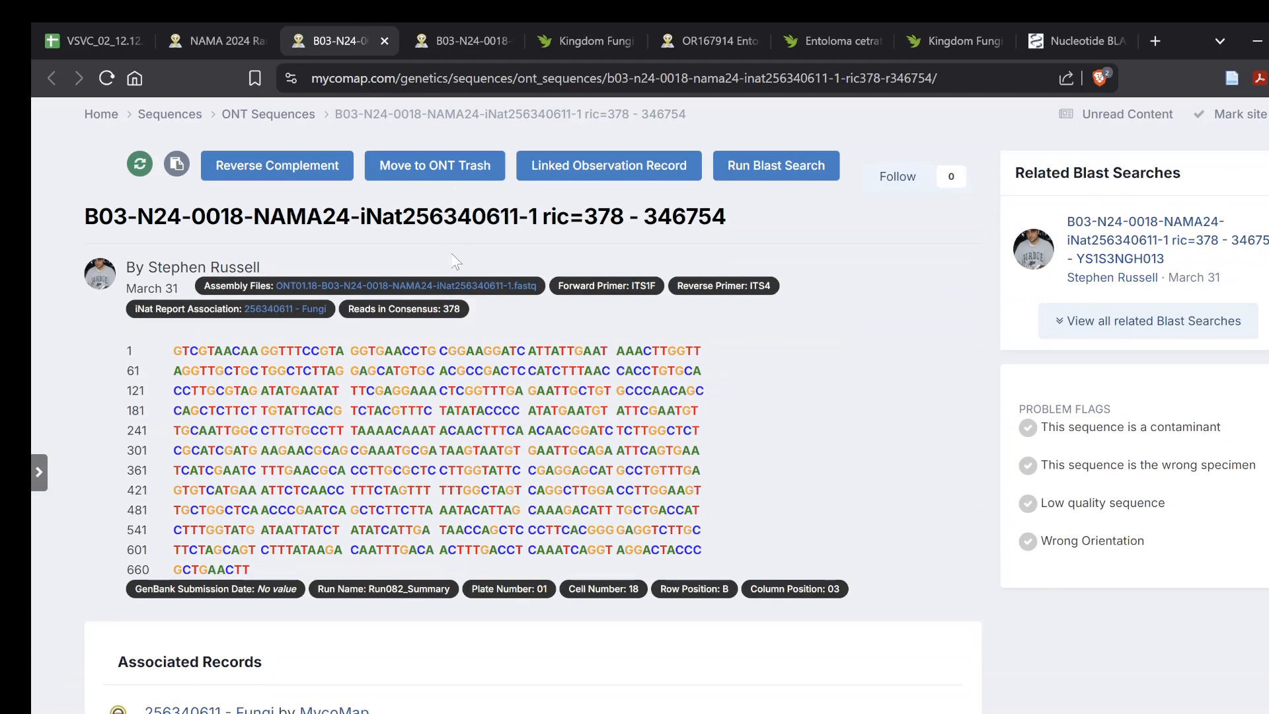
click(448, 288)
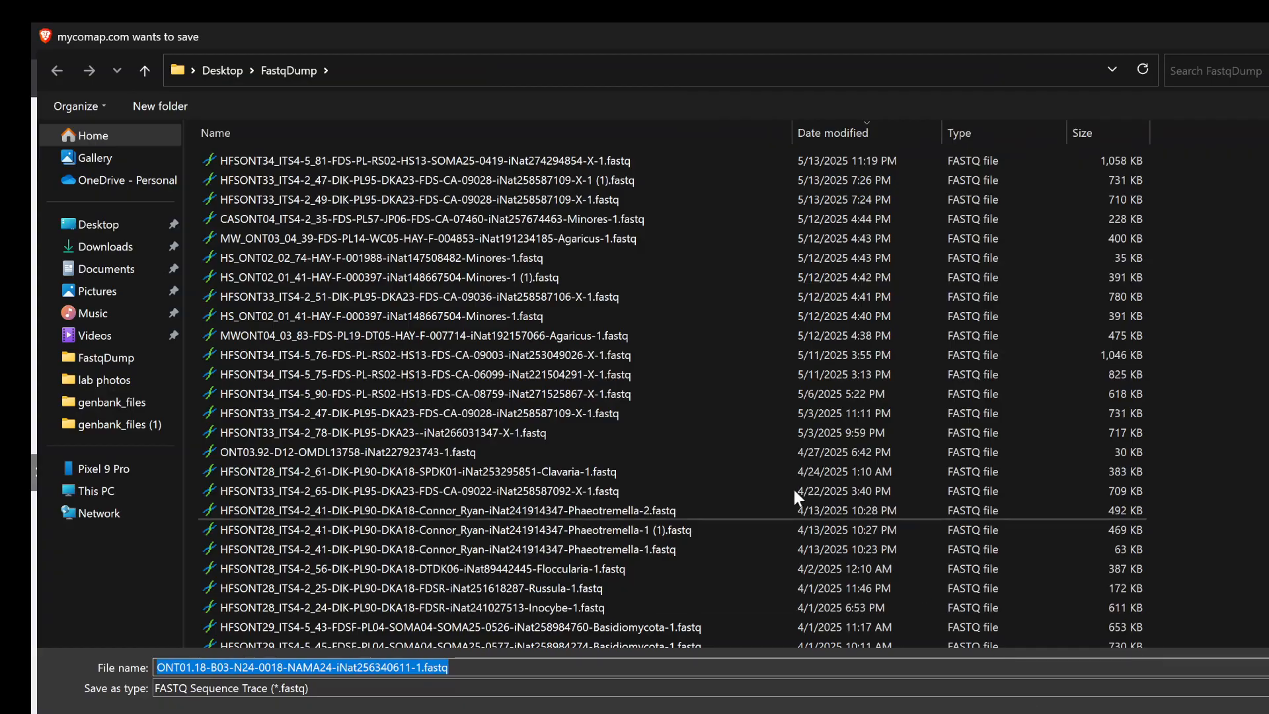
key(Return)
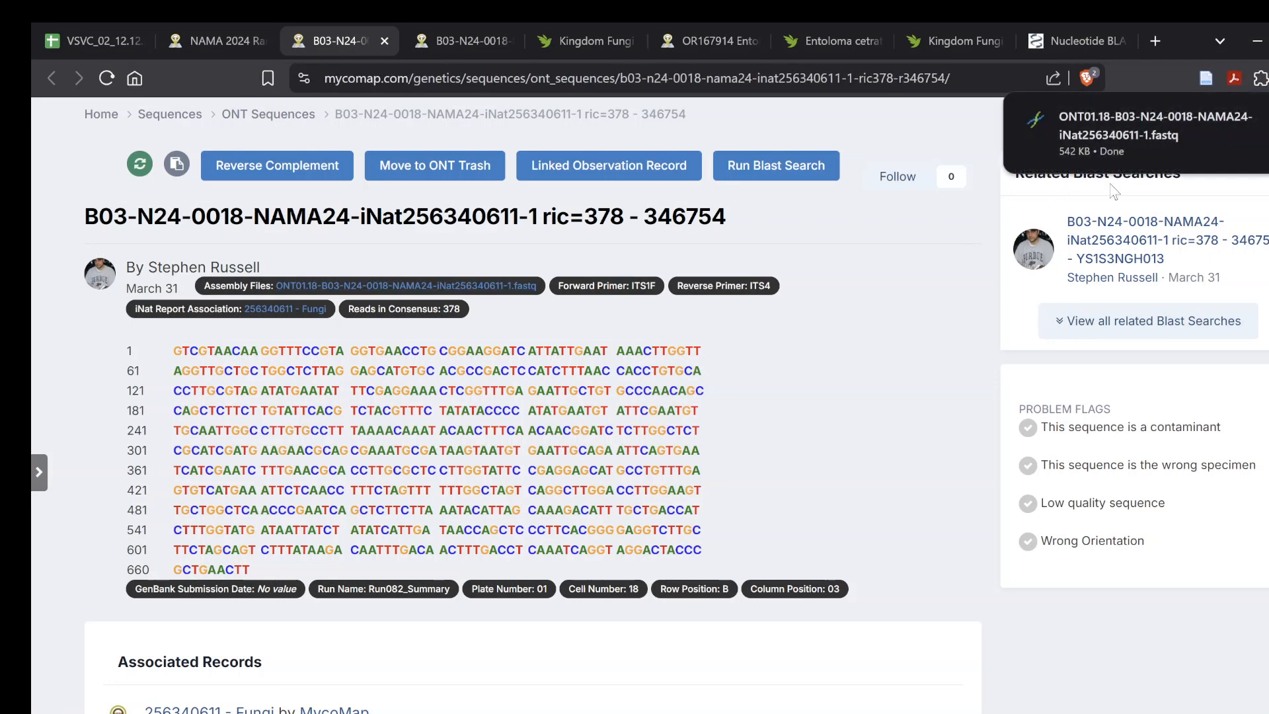
click(1189, 126)
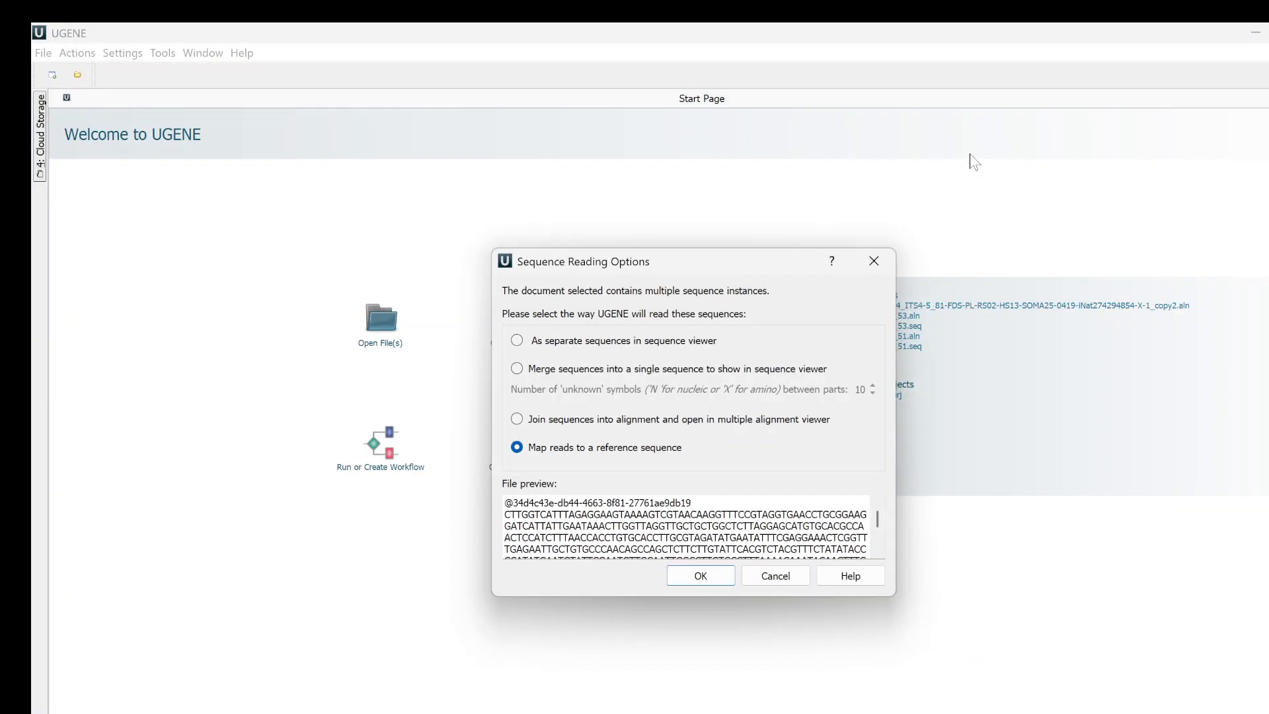
Load the reads joined into an alignment for the multiple alignment viewer, and postpone the software update.
click(517, 419)
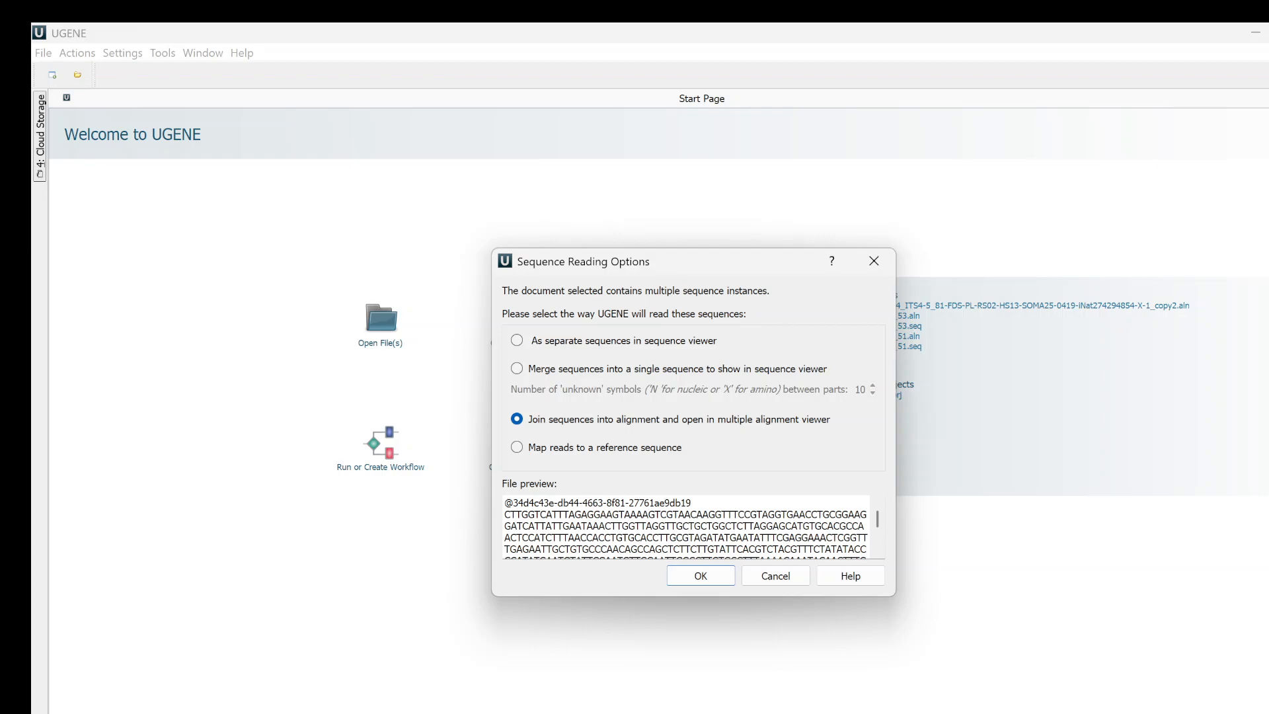
click(699, 579)
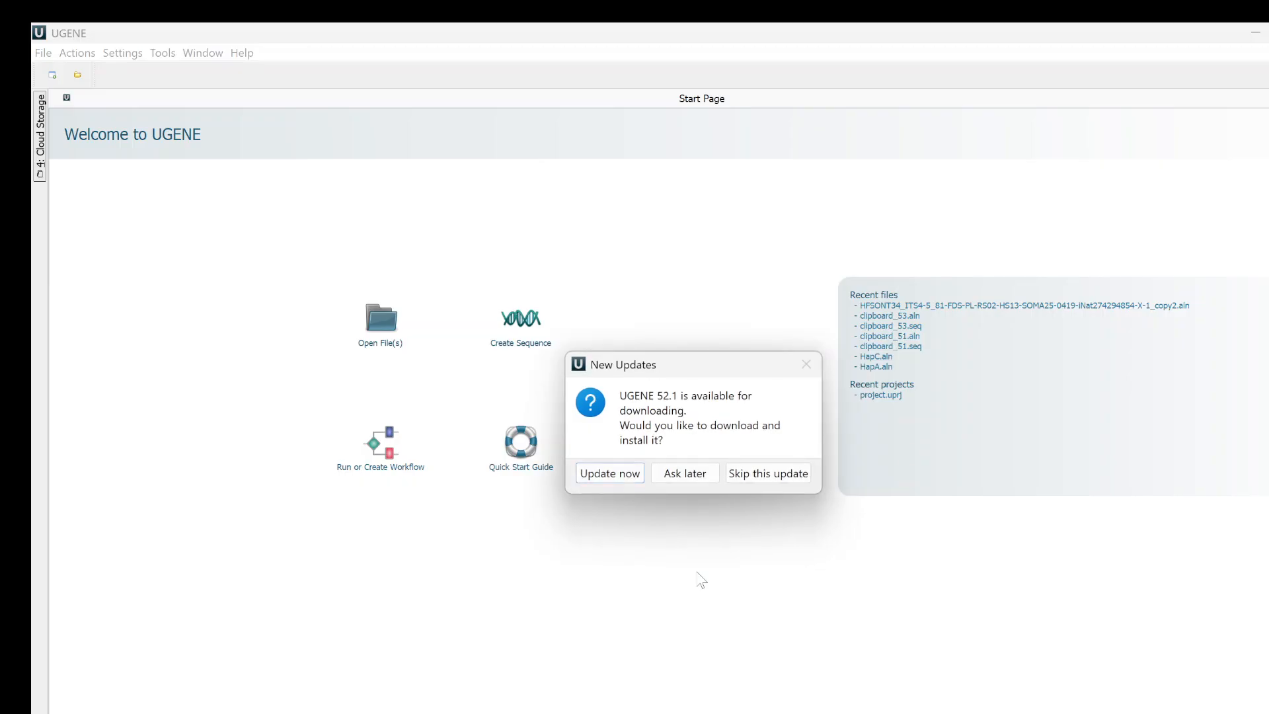
click(685, 473)
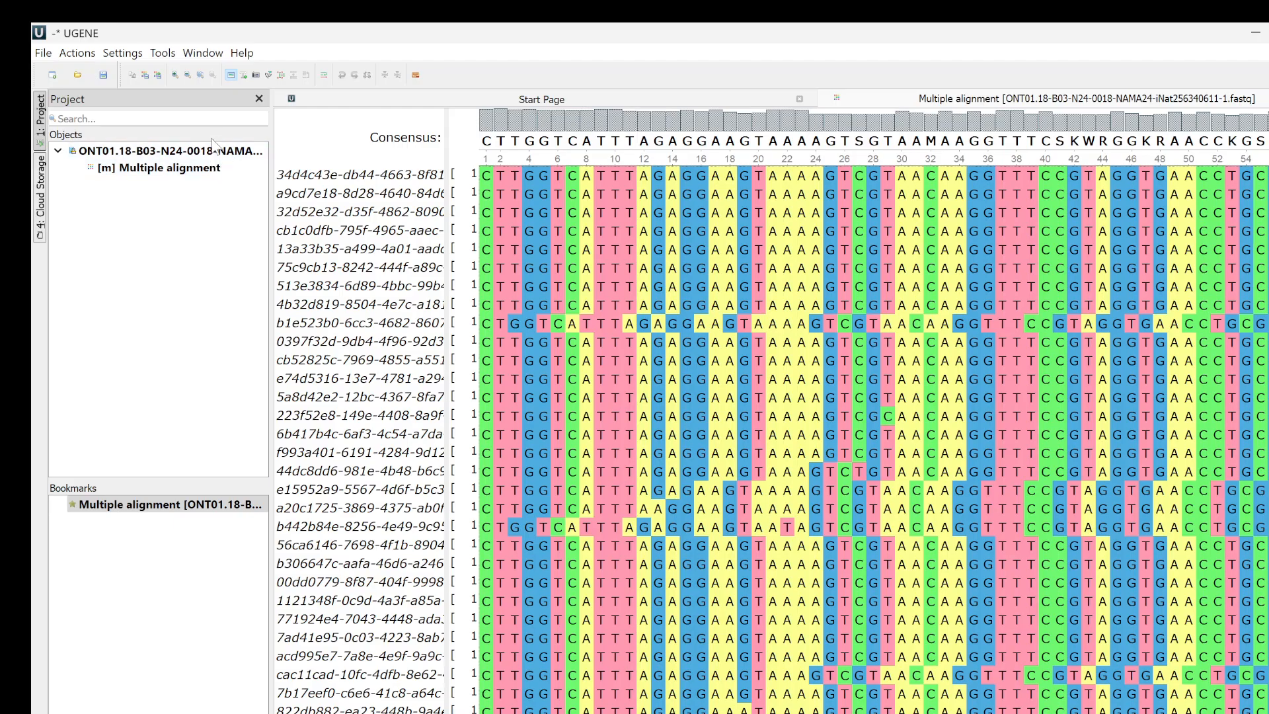
Save a CLUSTALW copy of the read alignment into the project, and align that copy with MAFFT using the default options.
click(157, 75)
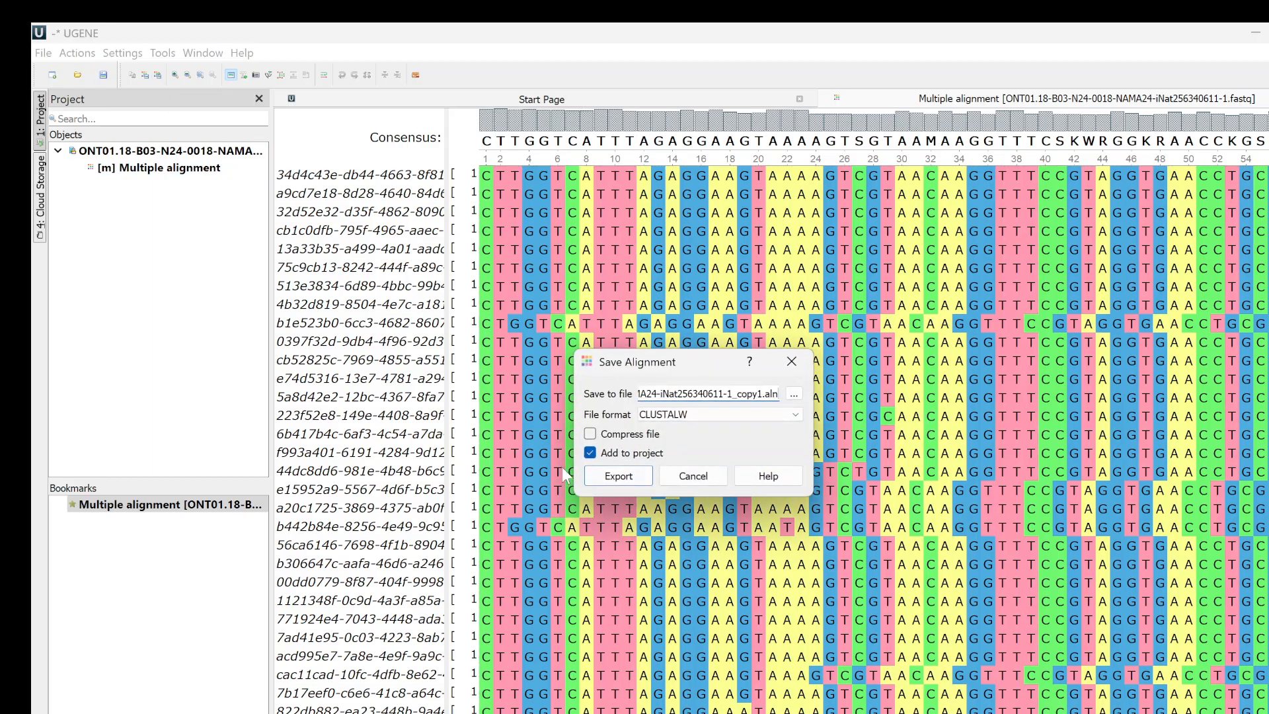
click(622, 476)
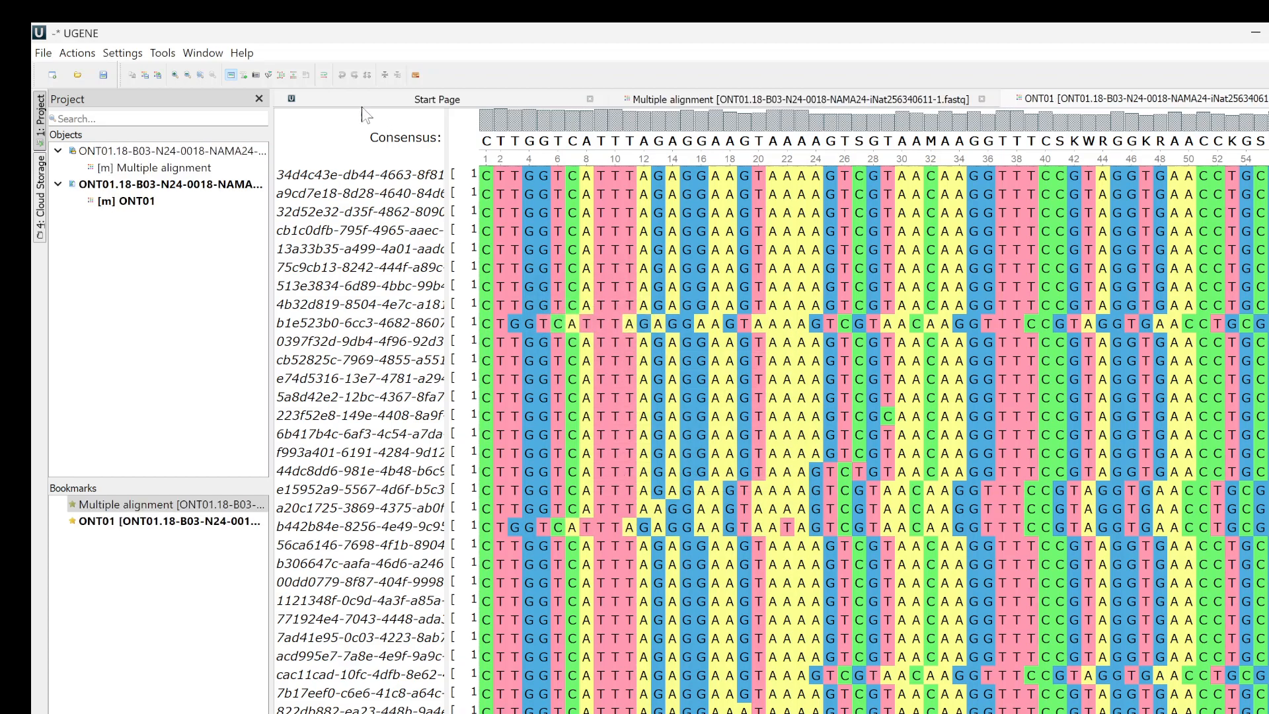
click(221, 185)
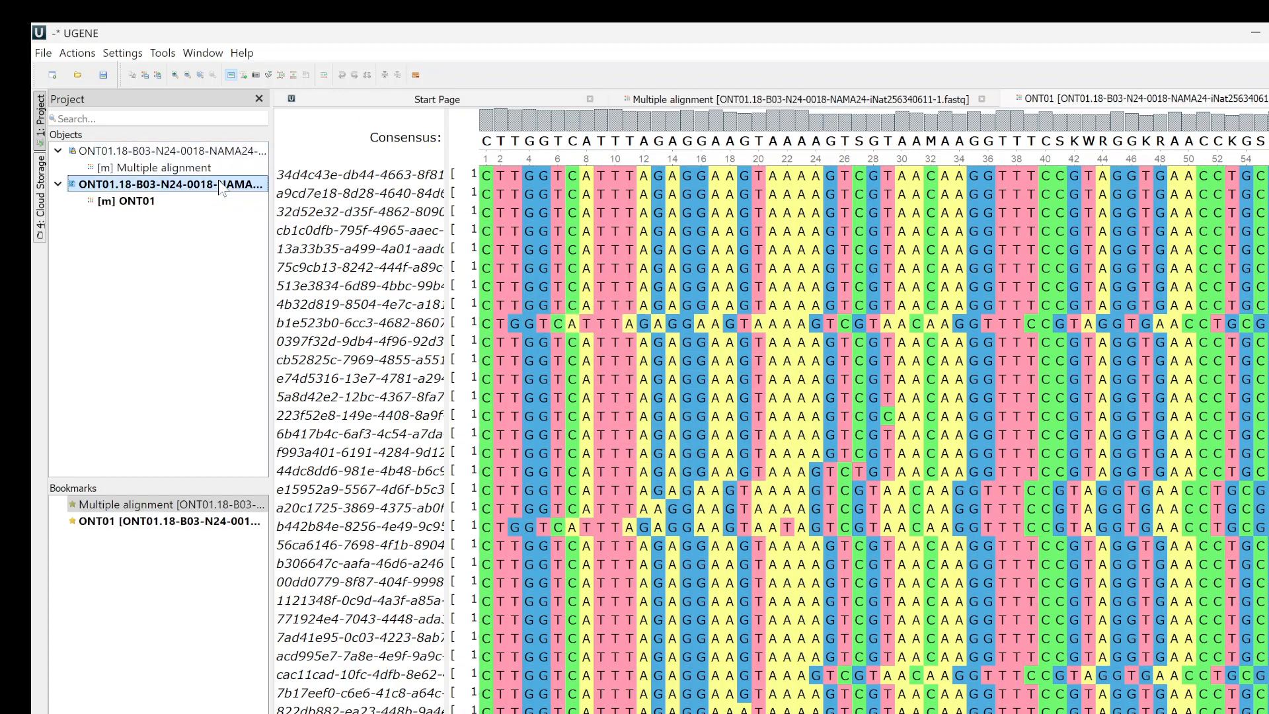
click(283, 76)
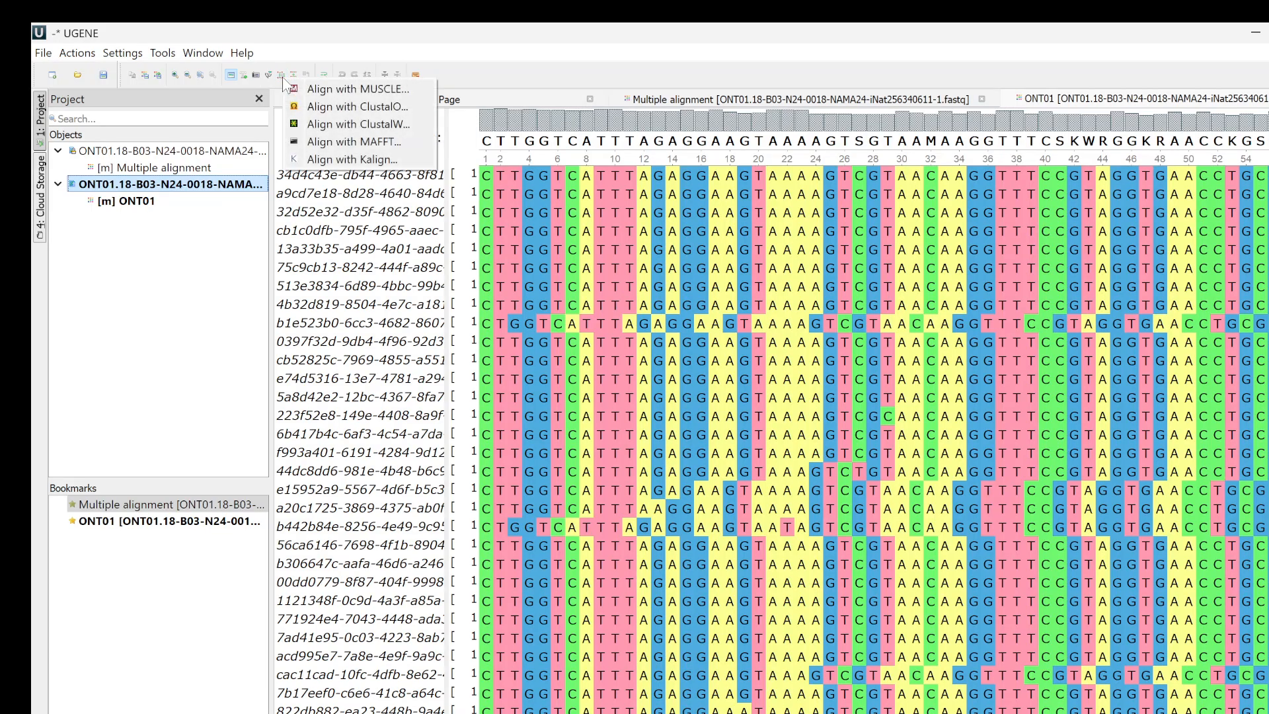
click(341, 147)
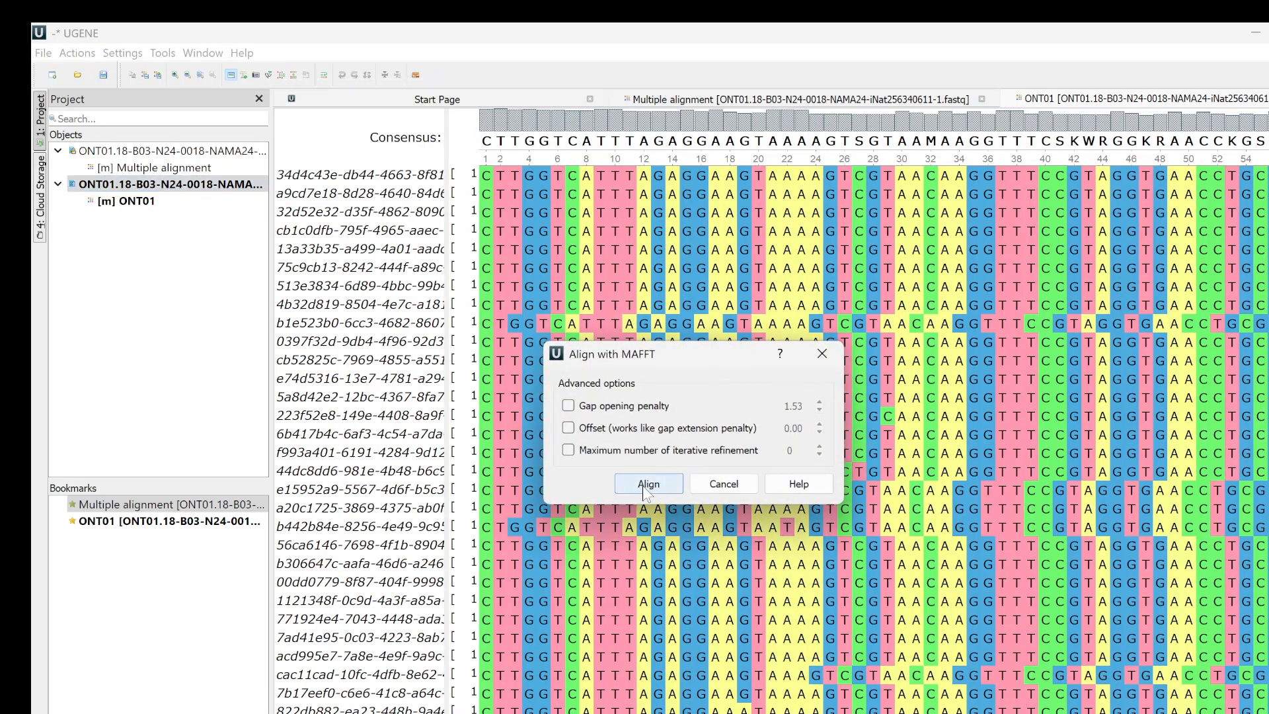
click(642, 485)
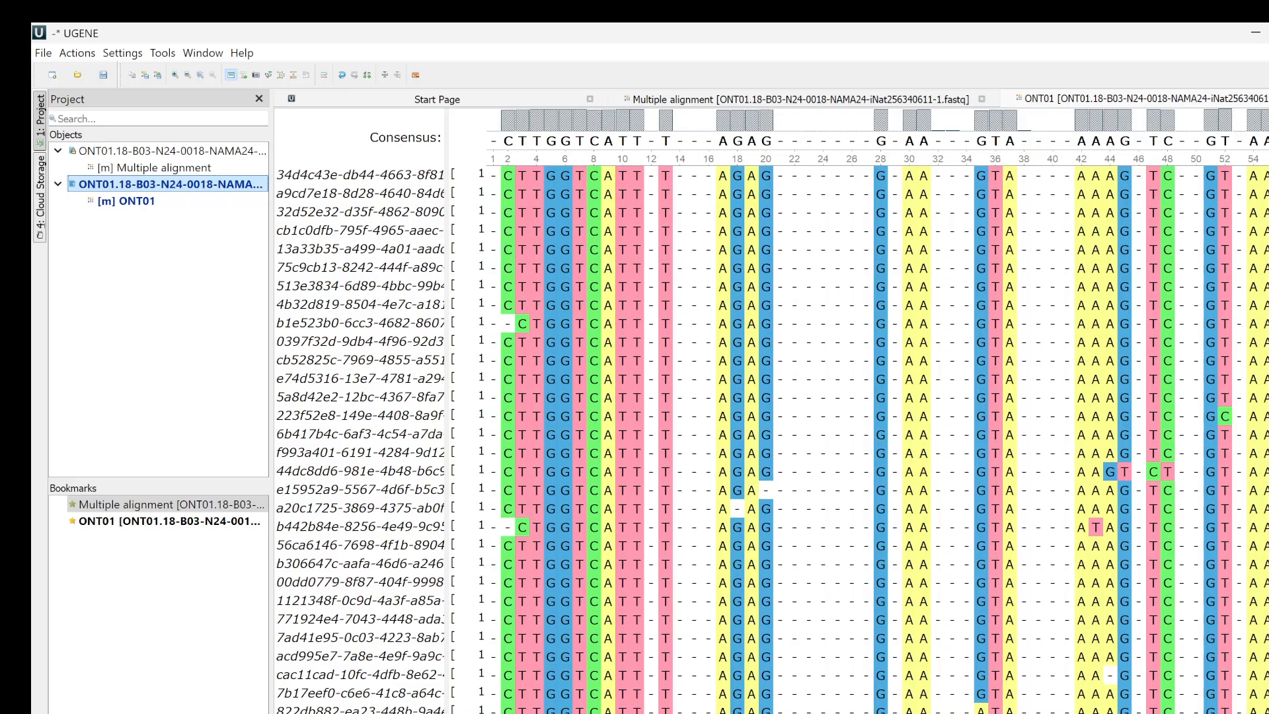
Examine the long insertion in read 9d72f188 between about columns 652 and 832 against the neighbouring reads.
click(925, 712)
scroll(793, 436, down, 20)
scroll(772, 436, up, 3)
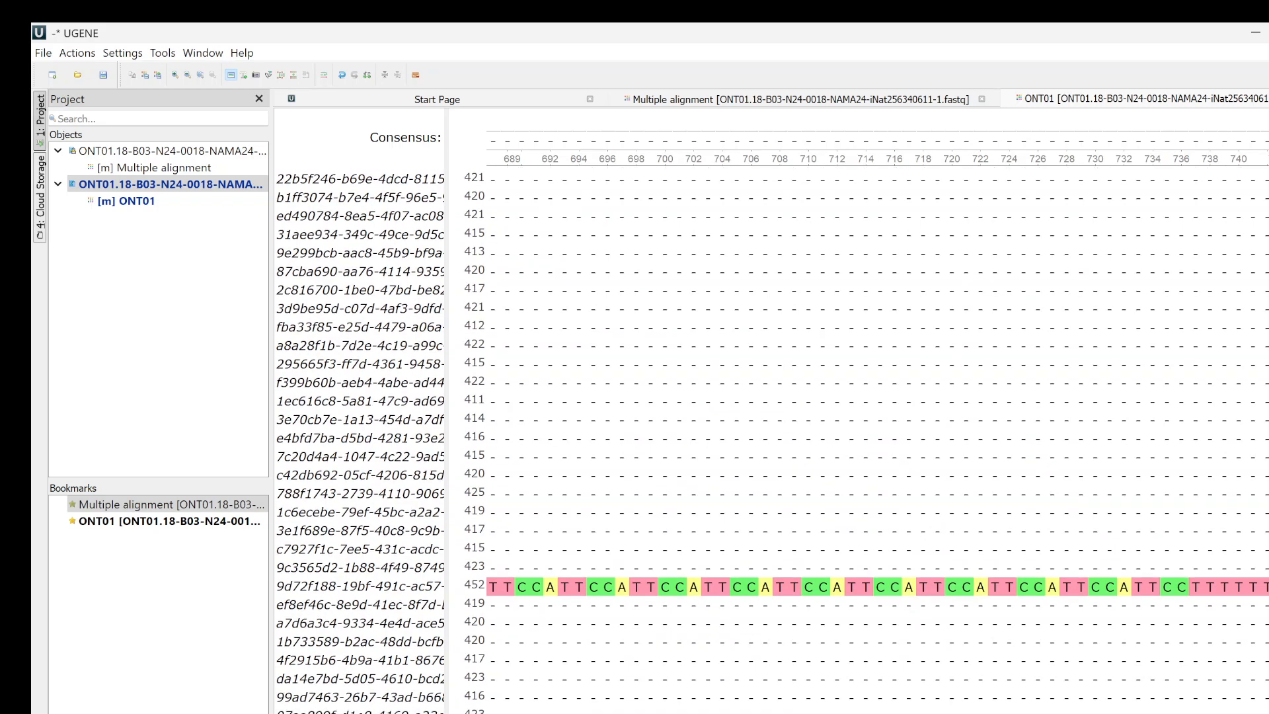
scroll(872, 436, left, 20)
scroll(872, 436, right, 20)
scroll(872, 436, right, 20)
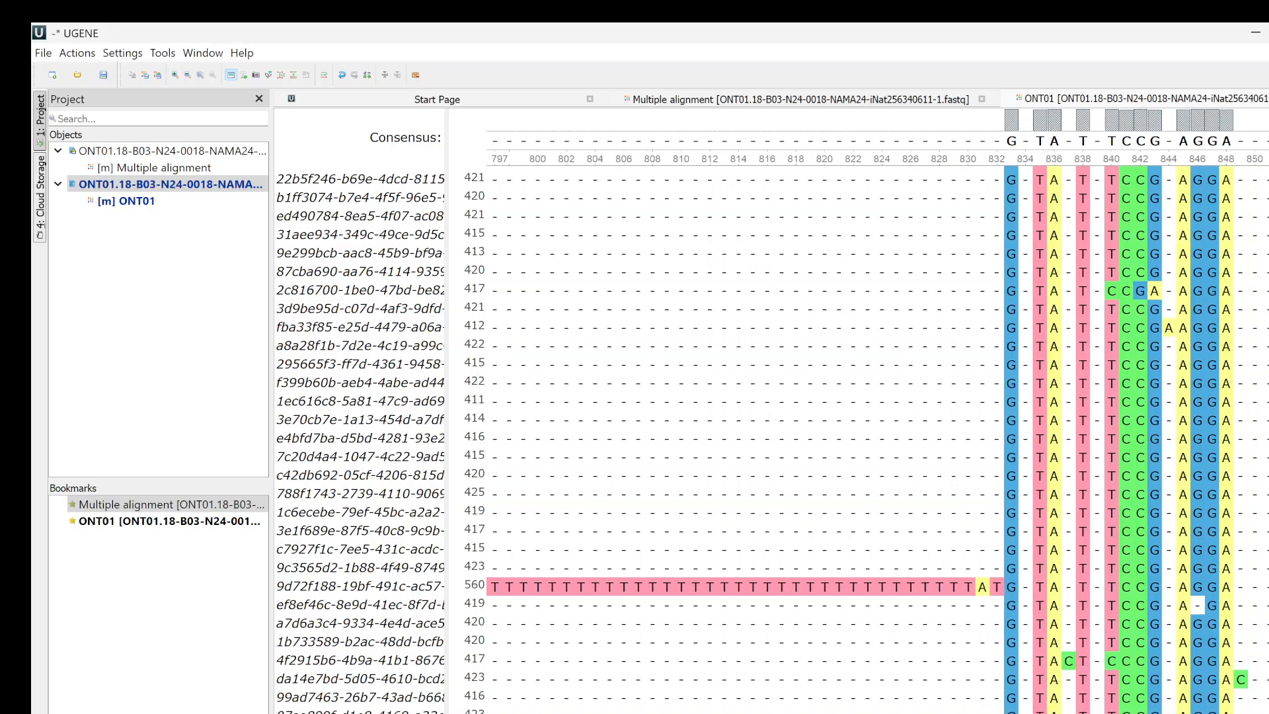
scroll(873, 436, left, 20)
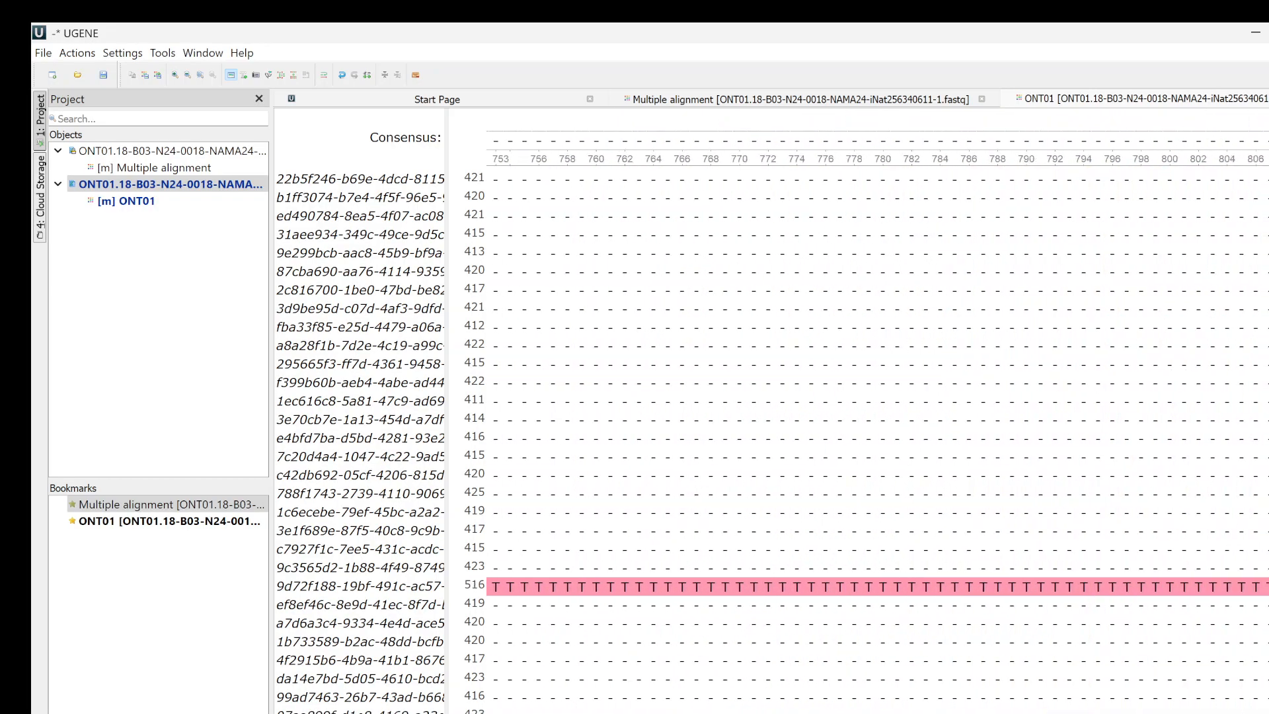
scroll(873, 436, left, 9)
scroll(872, 436, right, 7)
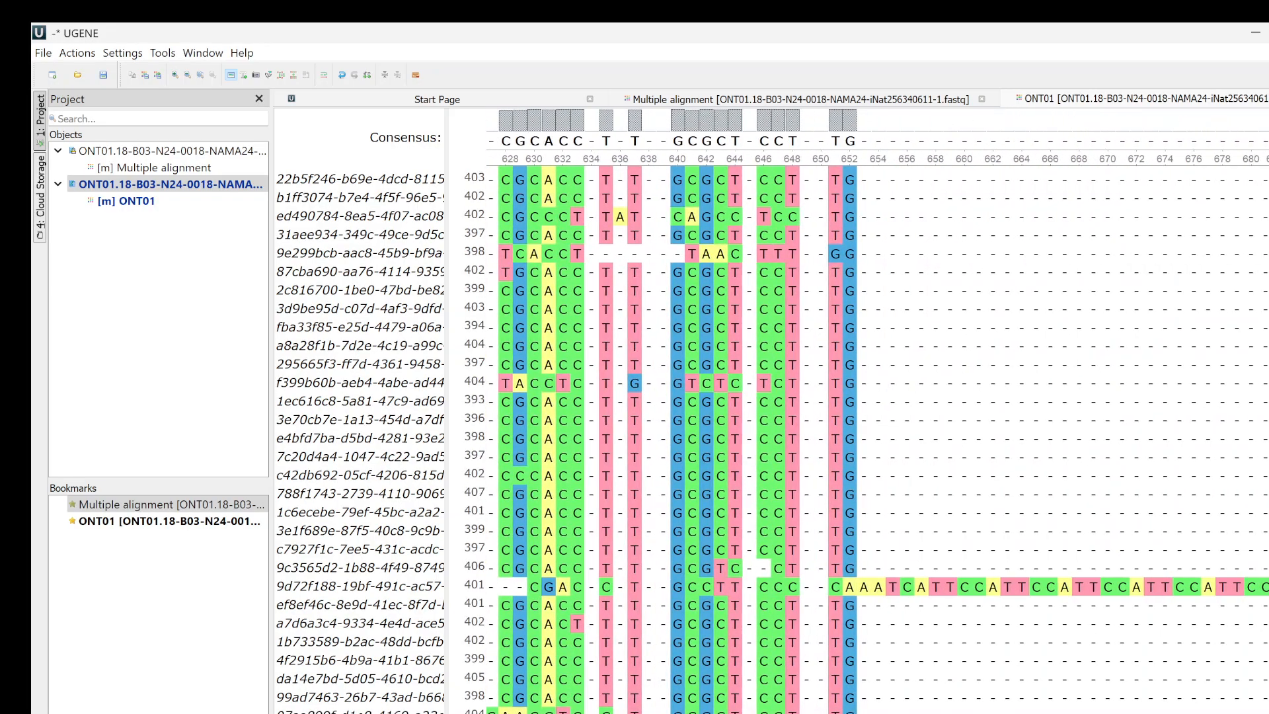
scroll(872, 437, right, 5)
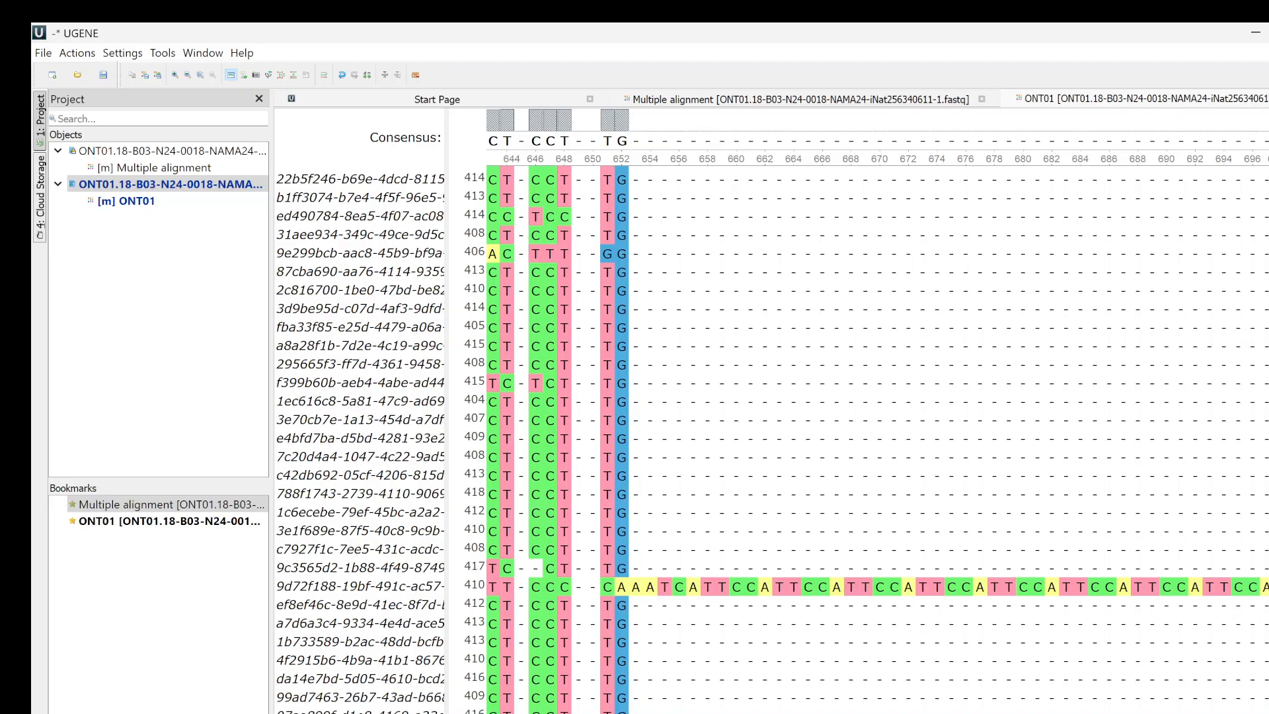
Inspect individual mismatched bases and gaps around columns 403 to 454 across the aligned reads.
scroll(873, 436, up, 10)
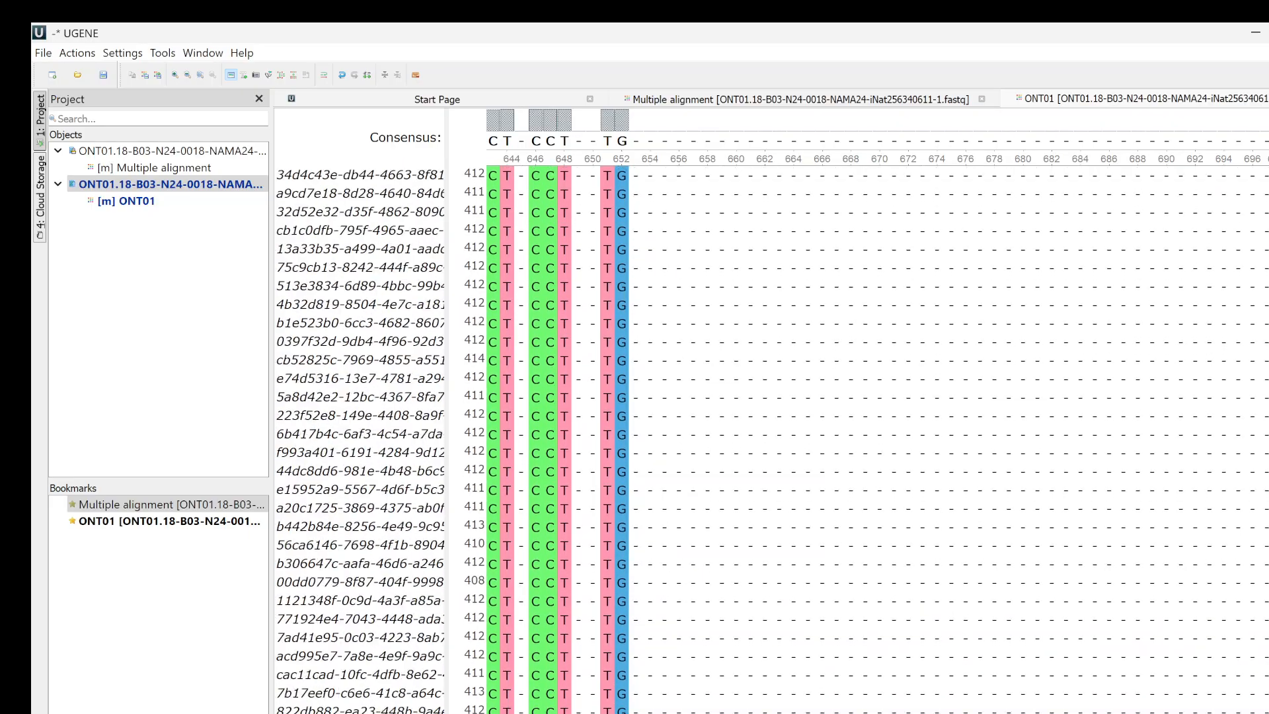
scroll(872, 437, left, 15)
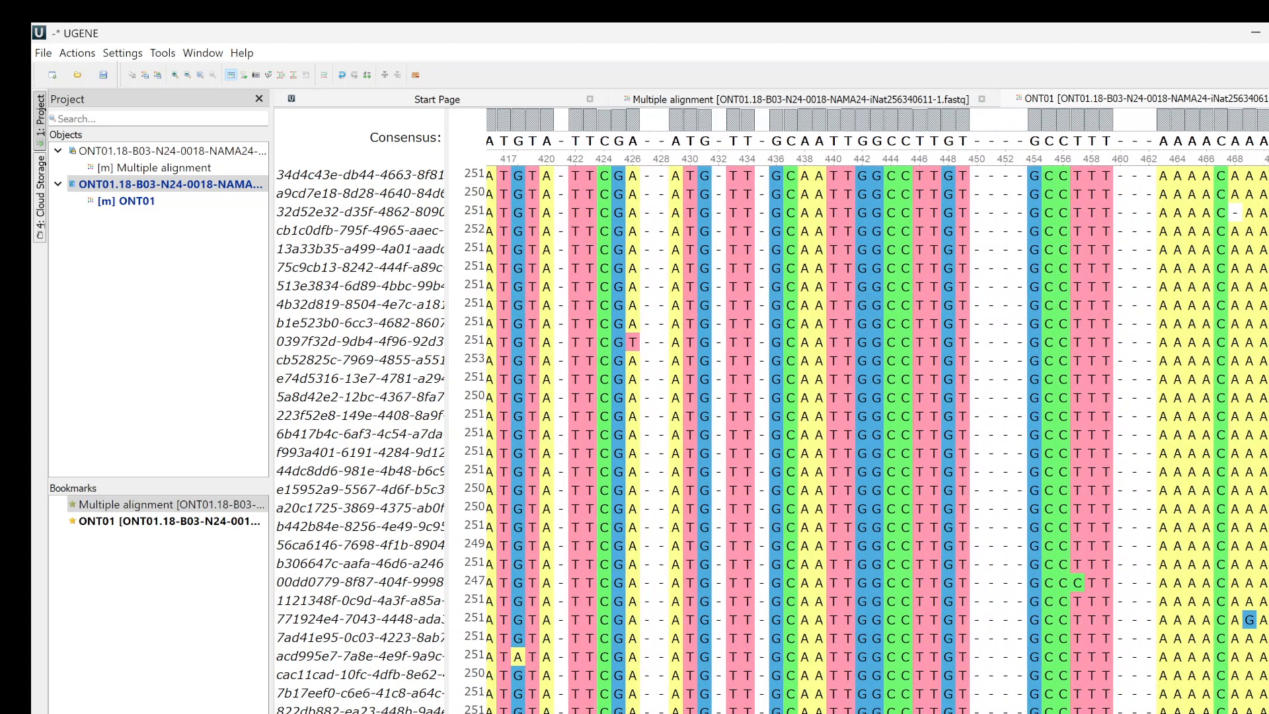
scroll(865, 470, left, 3)
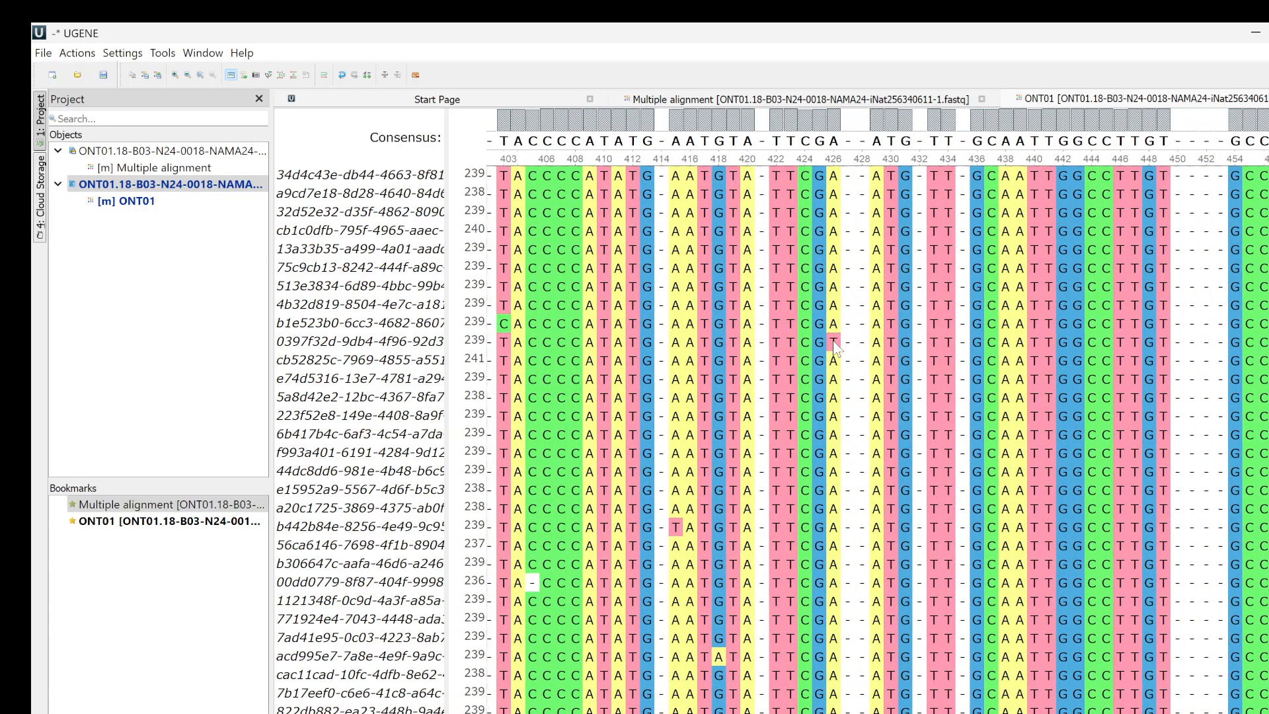
click(832, 342)
click(718, 658)
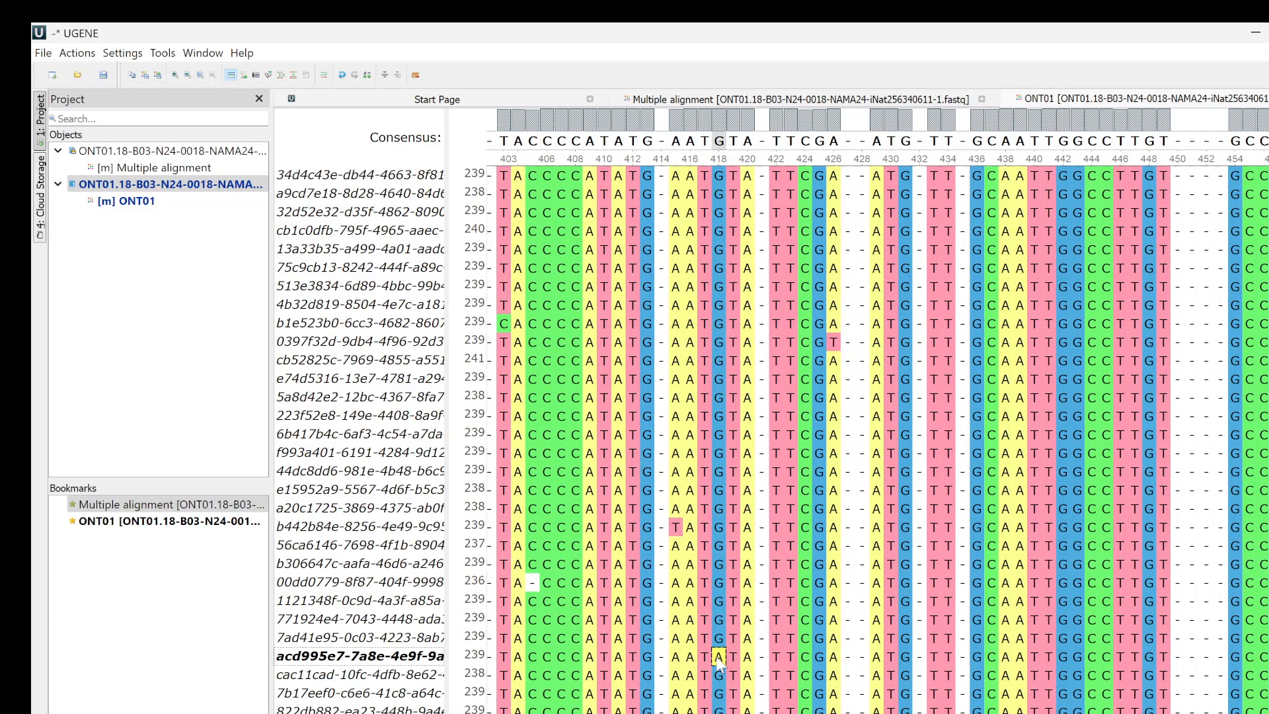
click(675, 527)
click(533, 584)
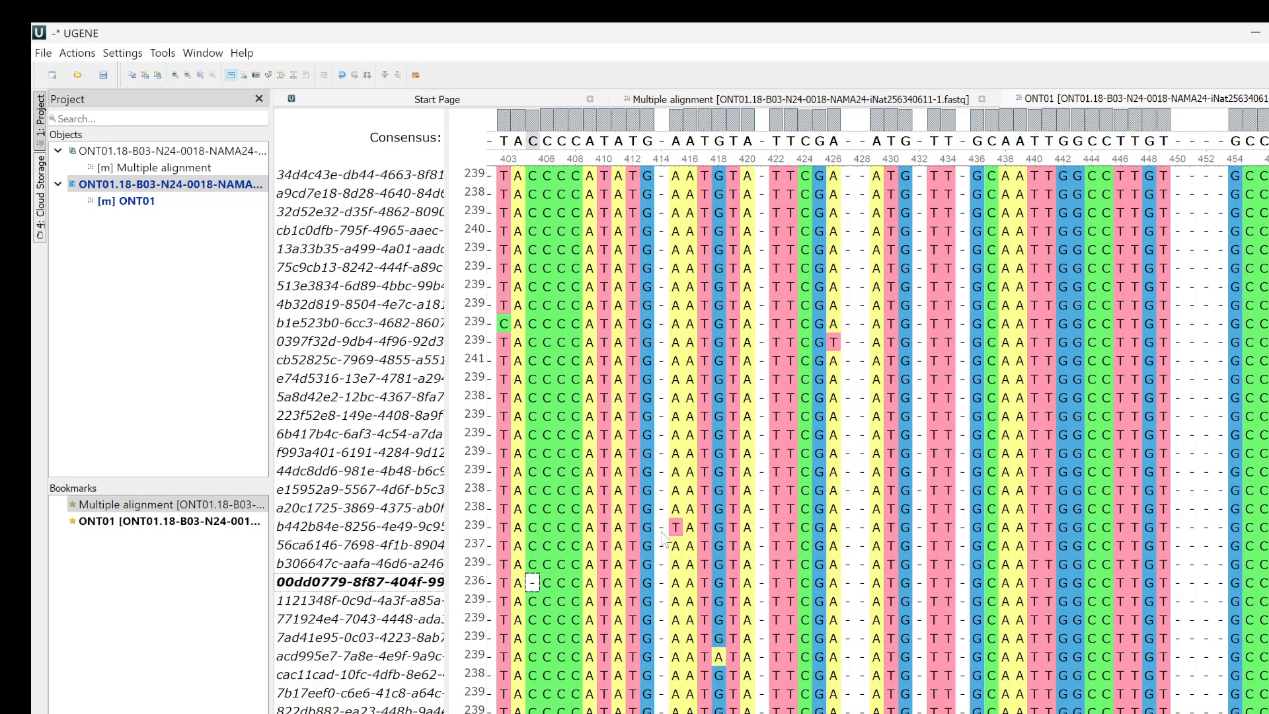
scroll(887, 683, down, 10)
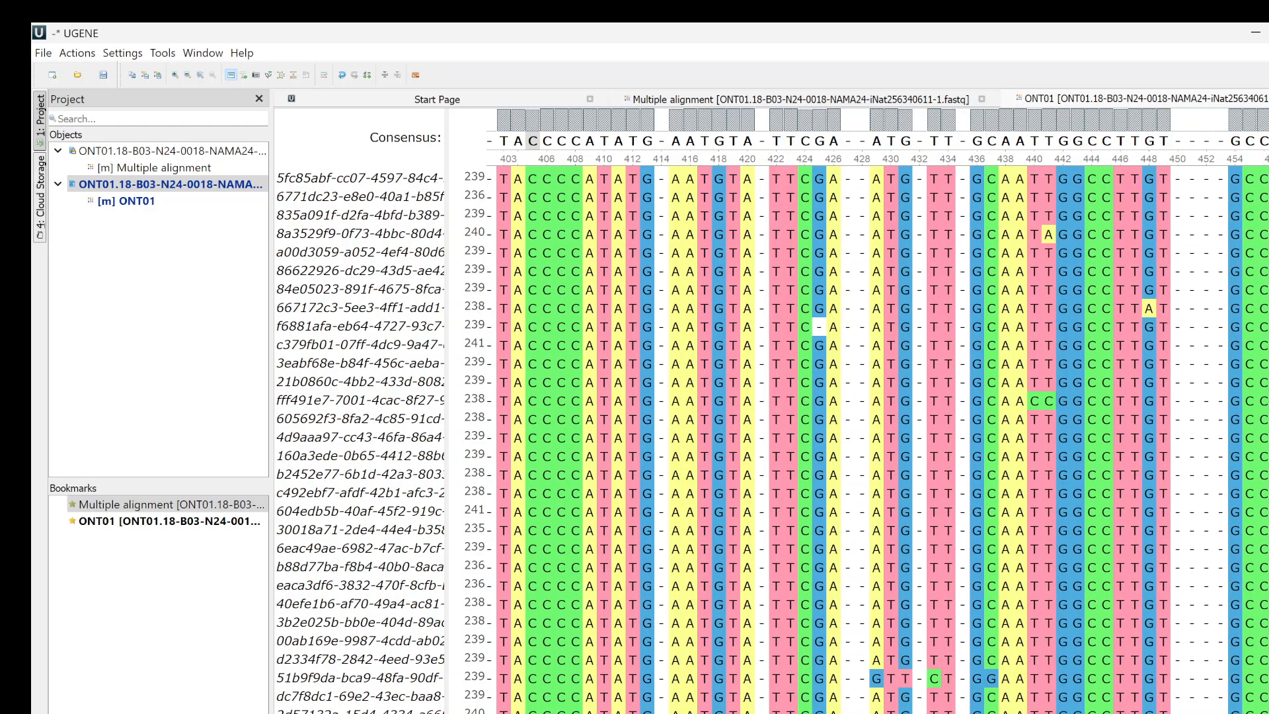
scroll(772, 439, down, 10)
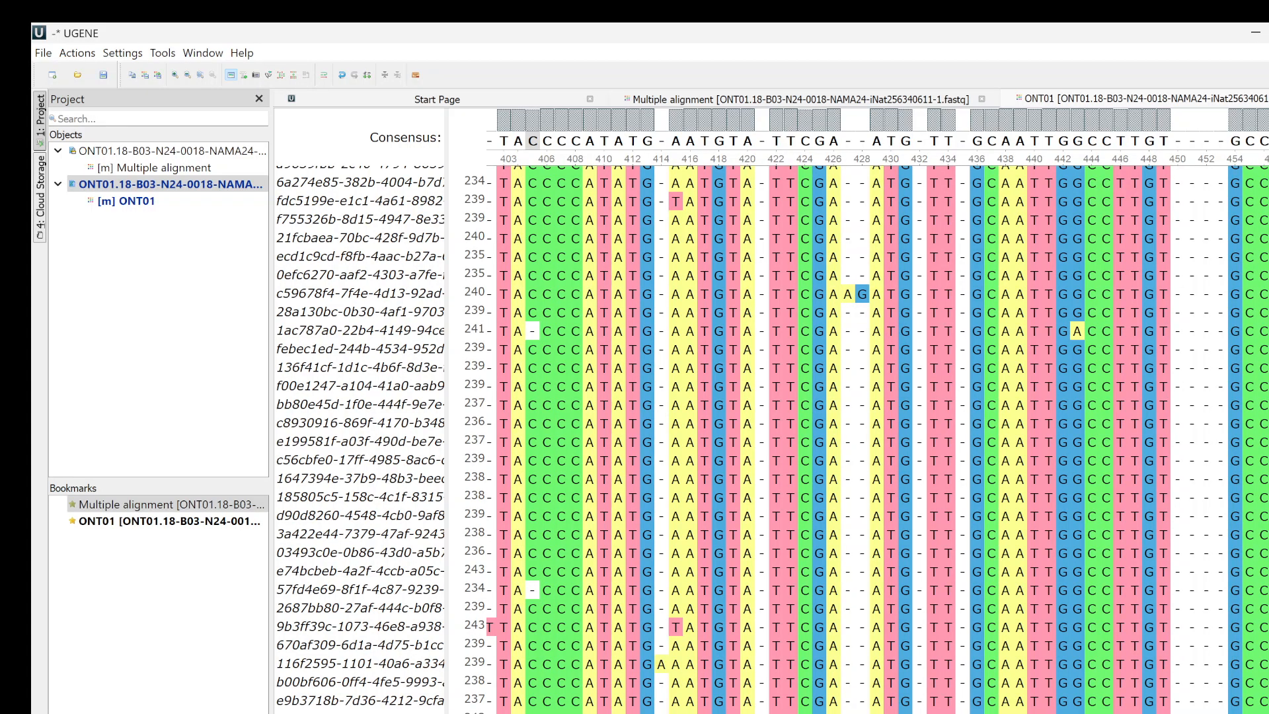
Remove the columns with at least 90% gaps from the MAFFT-aligned reads.
click(1254, 33)
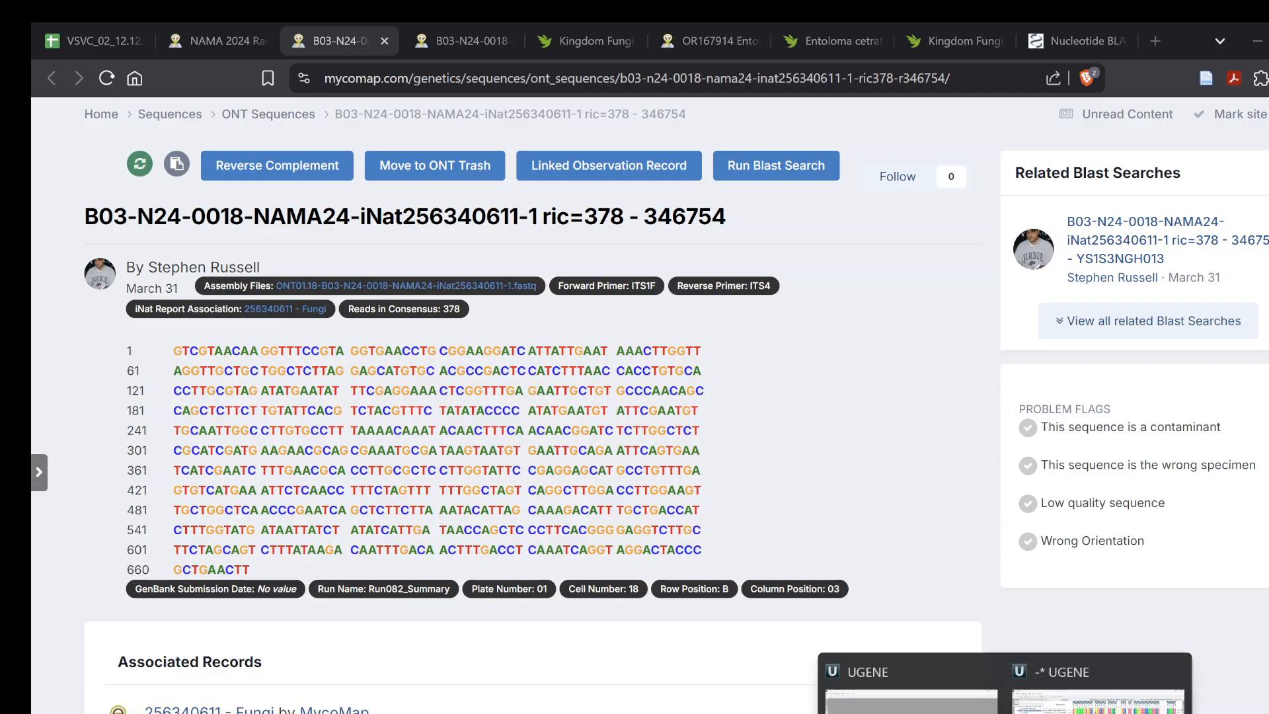
click(1076, 669)
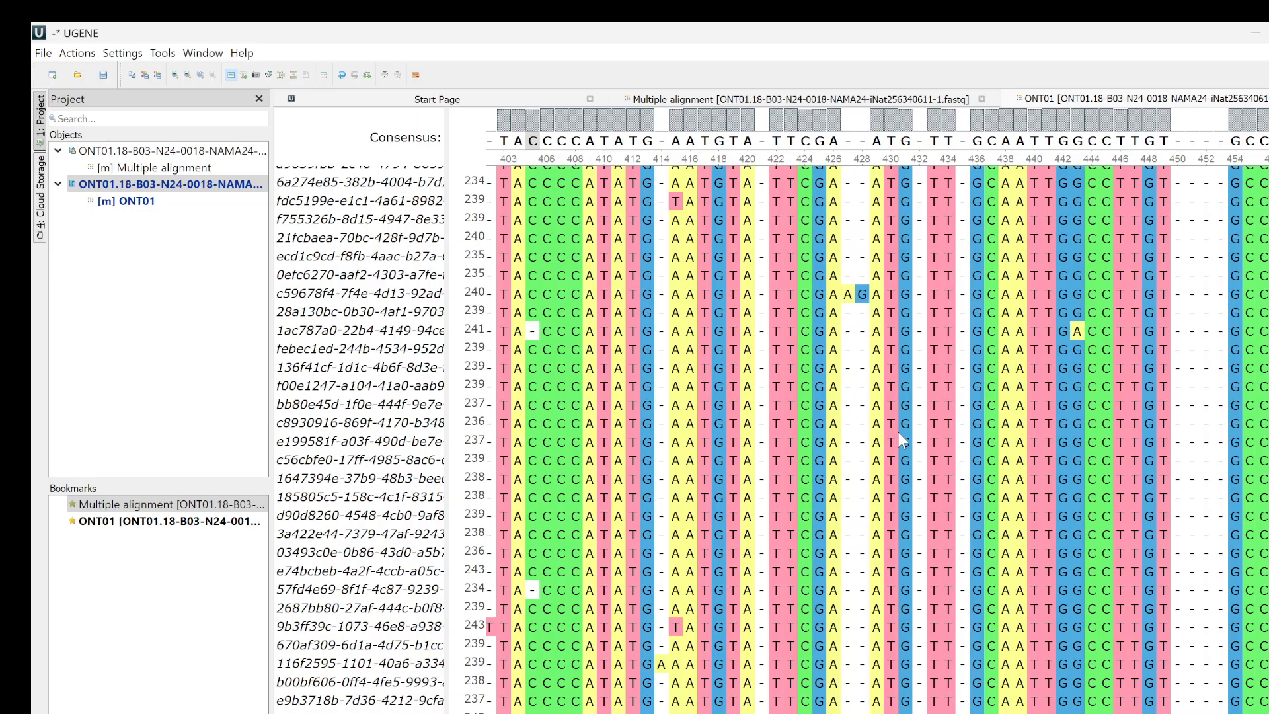
right_click(855, 389)
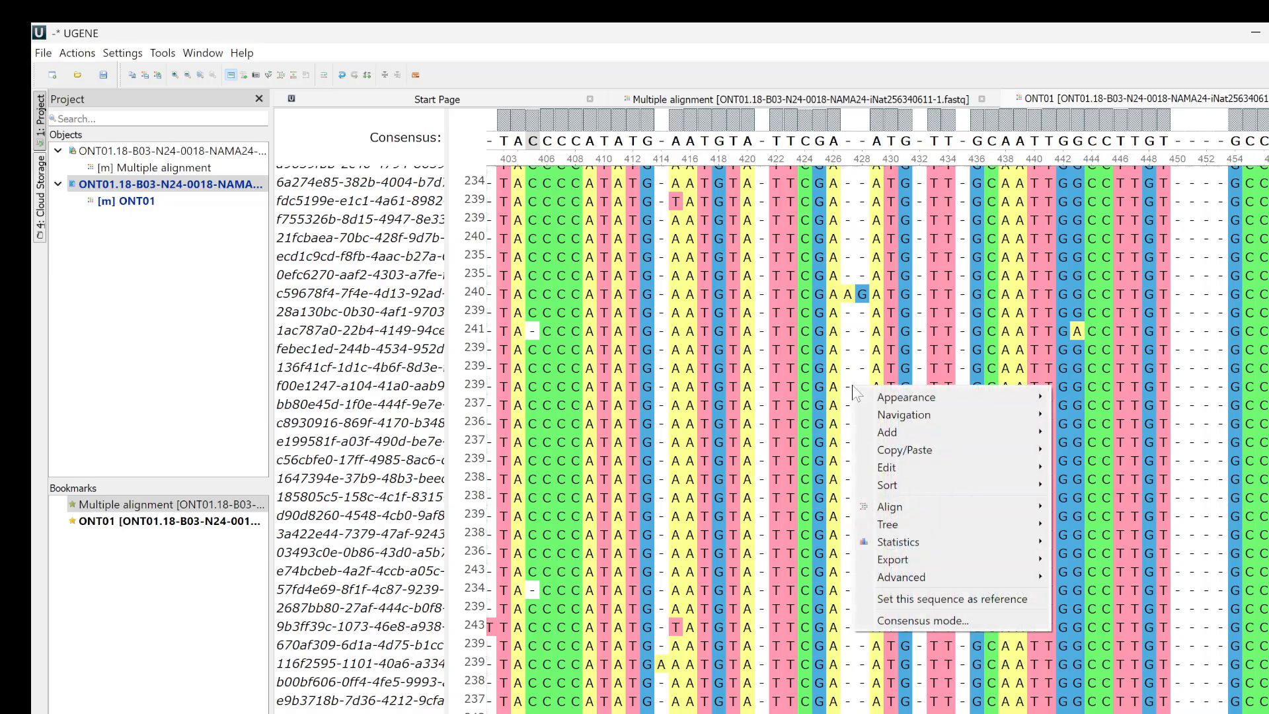
mouse_move(884, 467)
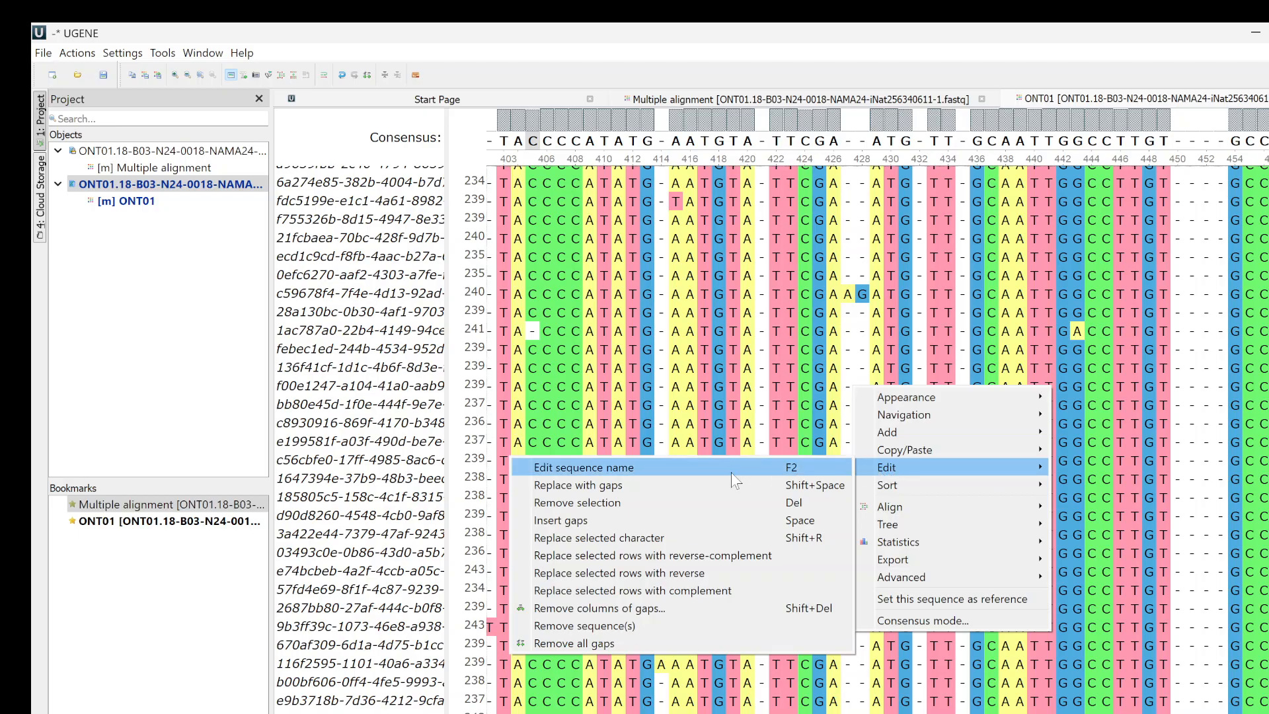
click(664, 608)
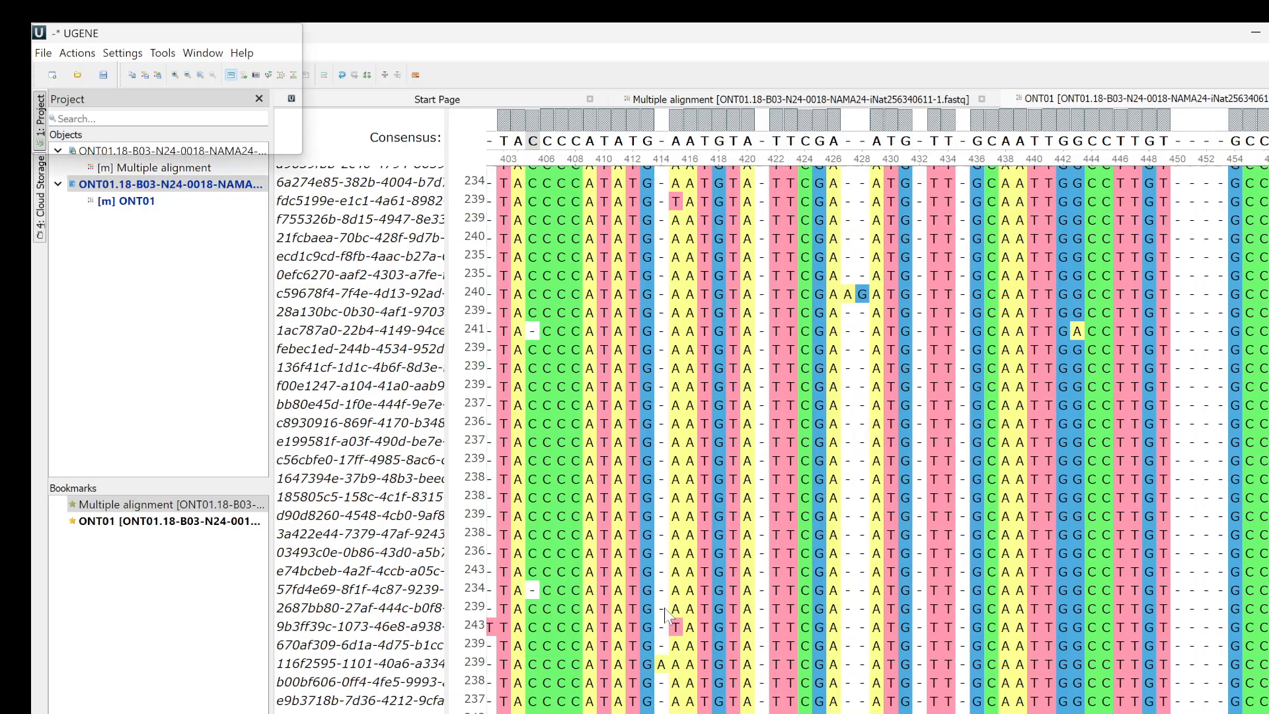
click(574, 424)
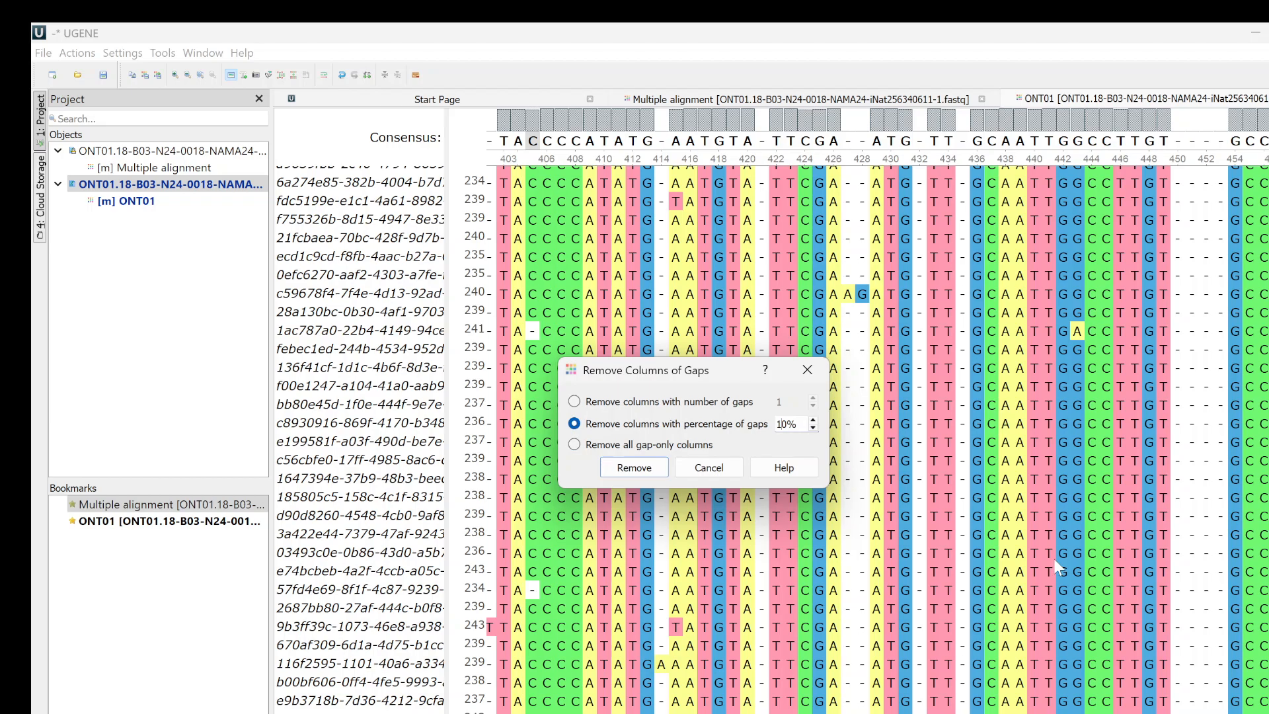
text(90)
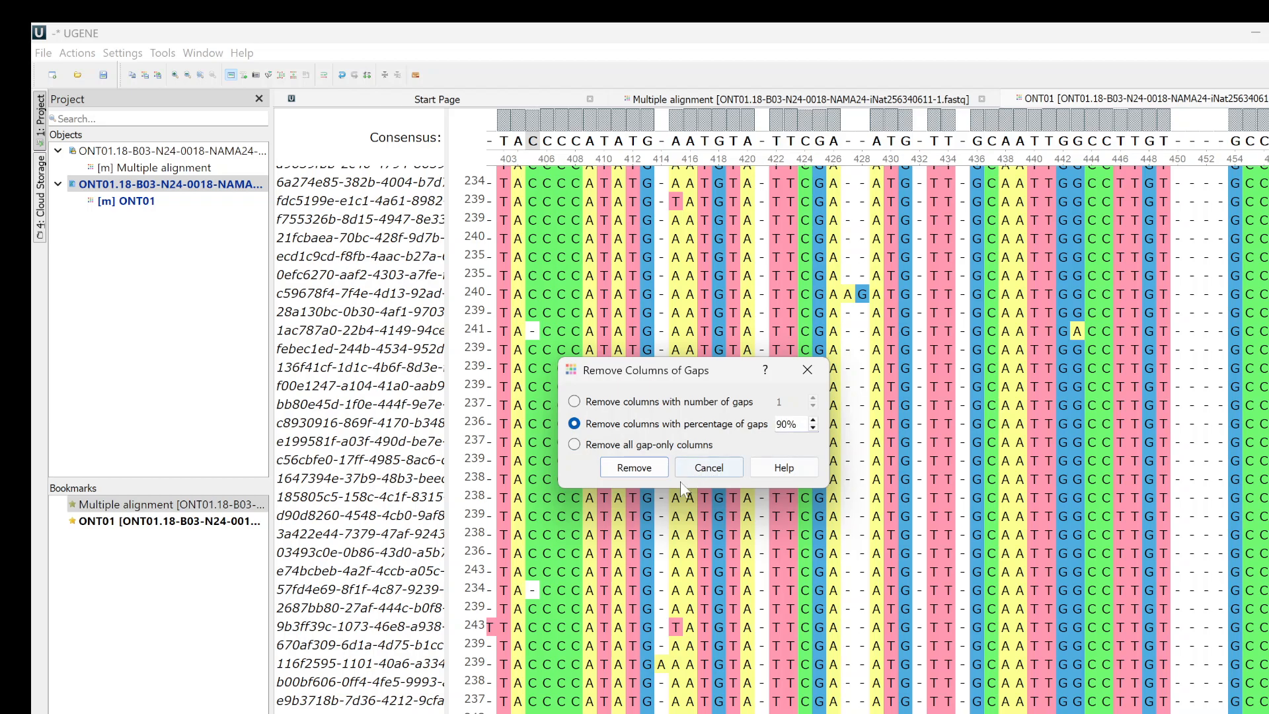
click(634, 468)
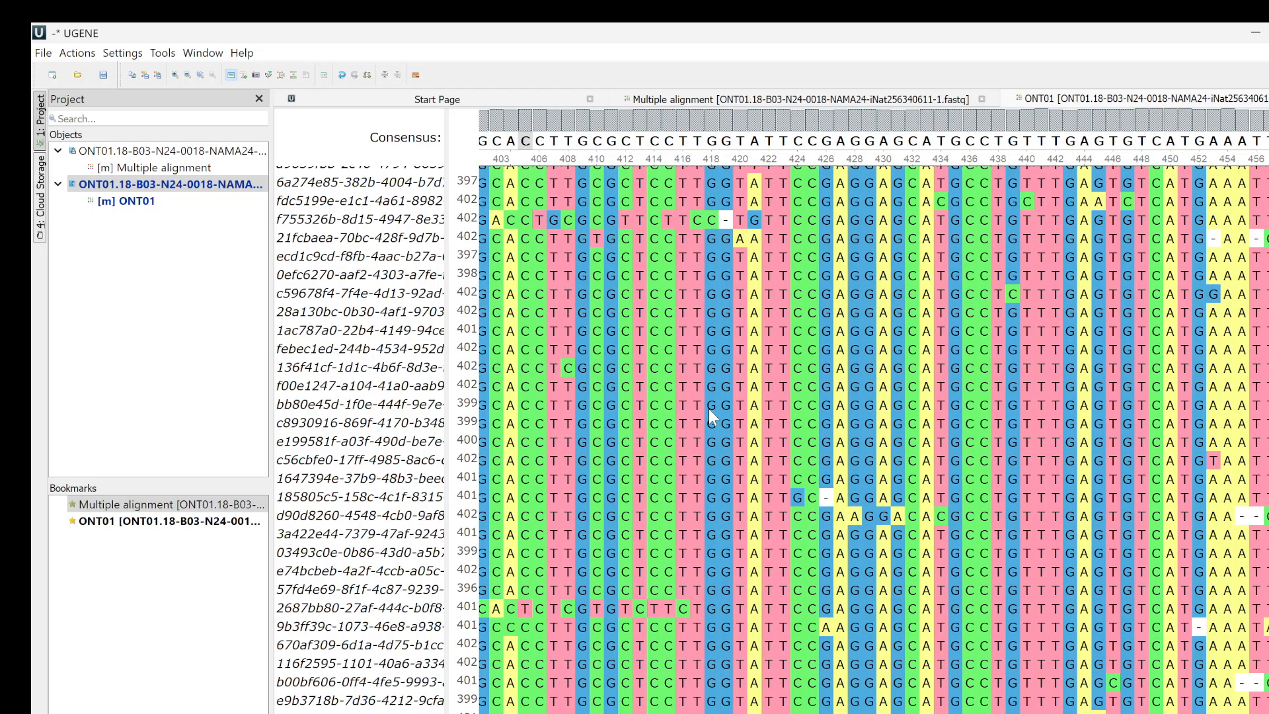
Examine the reads and consensus of the gap-stripped alignment between about columns 91 and 525 for ambiguous positions.
click(1018, 712)
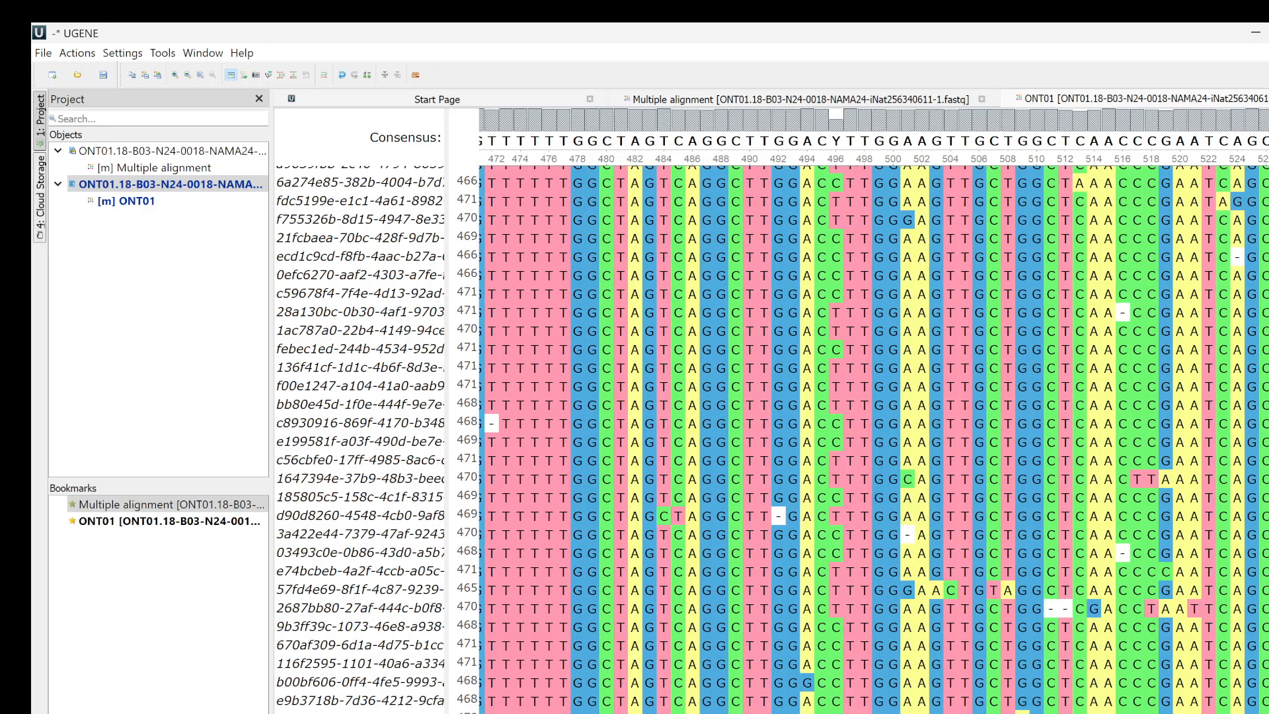
scroll(873, 437, left, 20)
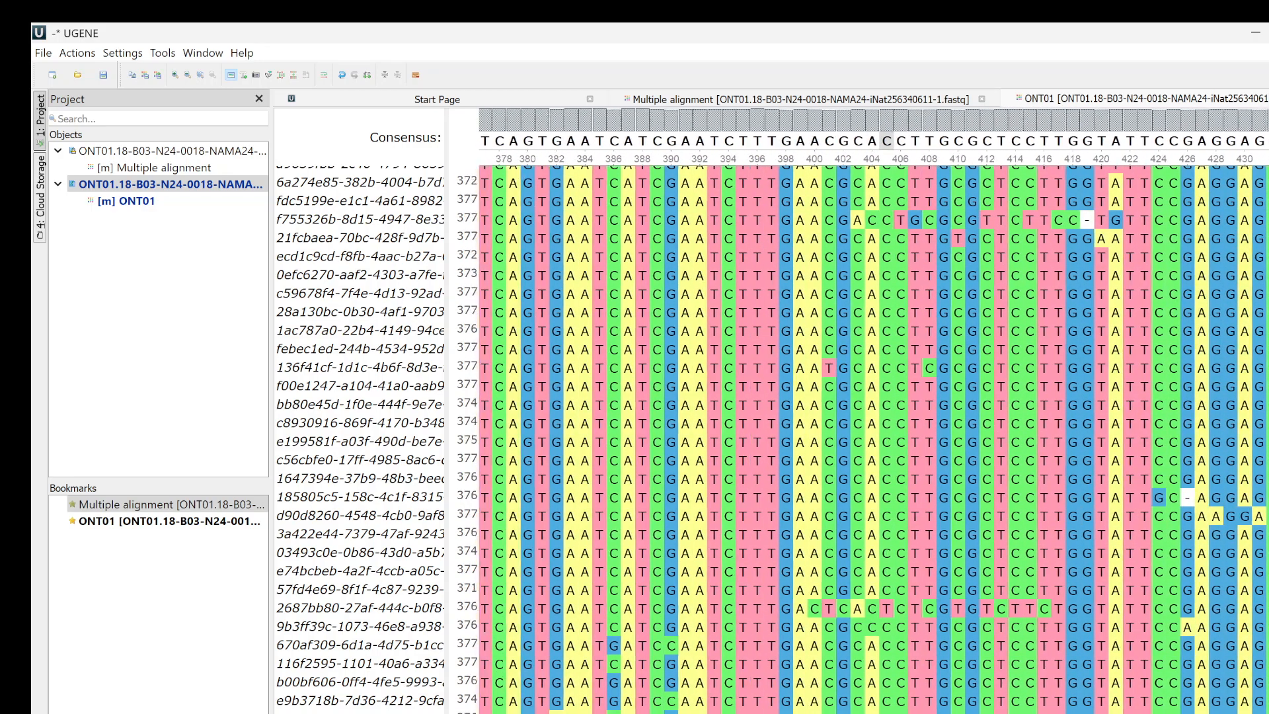
scroll(872, 436, right, 6)
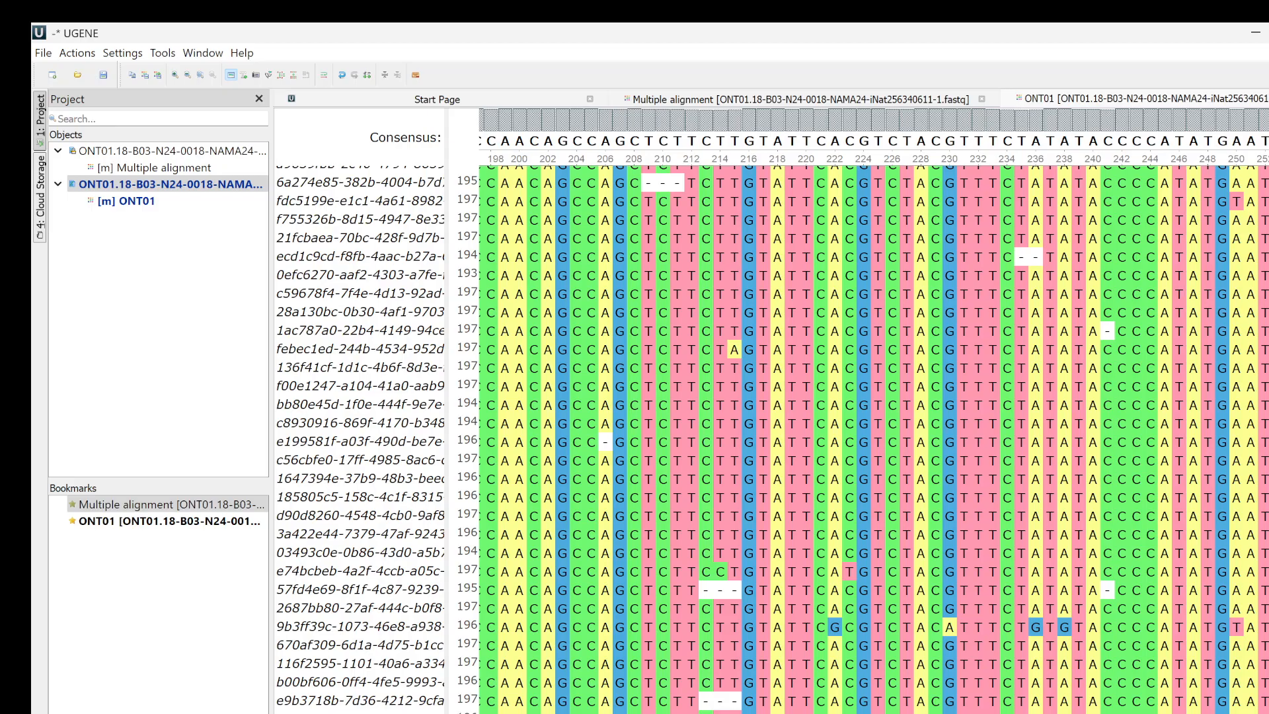
scroll(872, 430, left, 15)
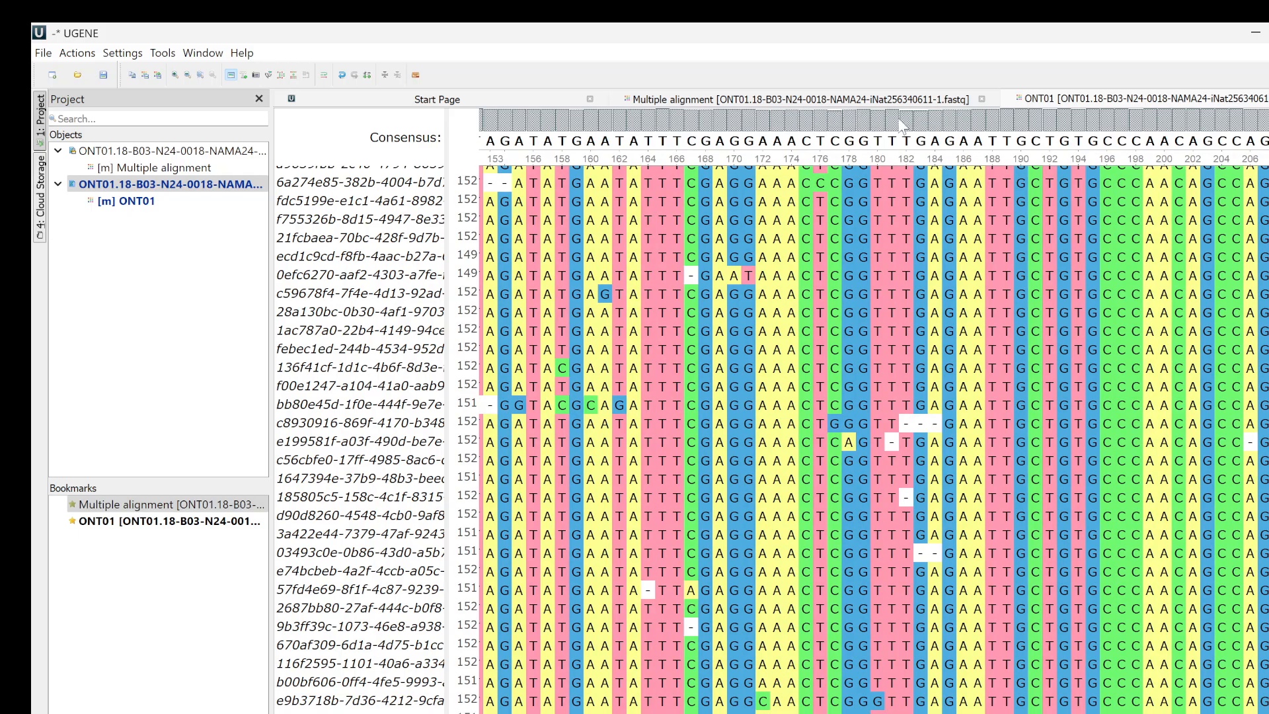
mouse_move(912, 125)
scroll(873, 436, right, 4)
scroll(873, 436, left, 20)
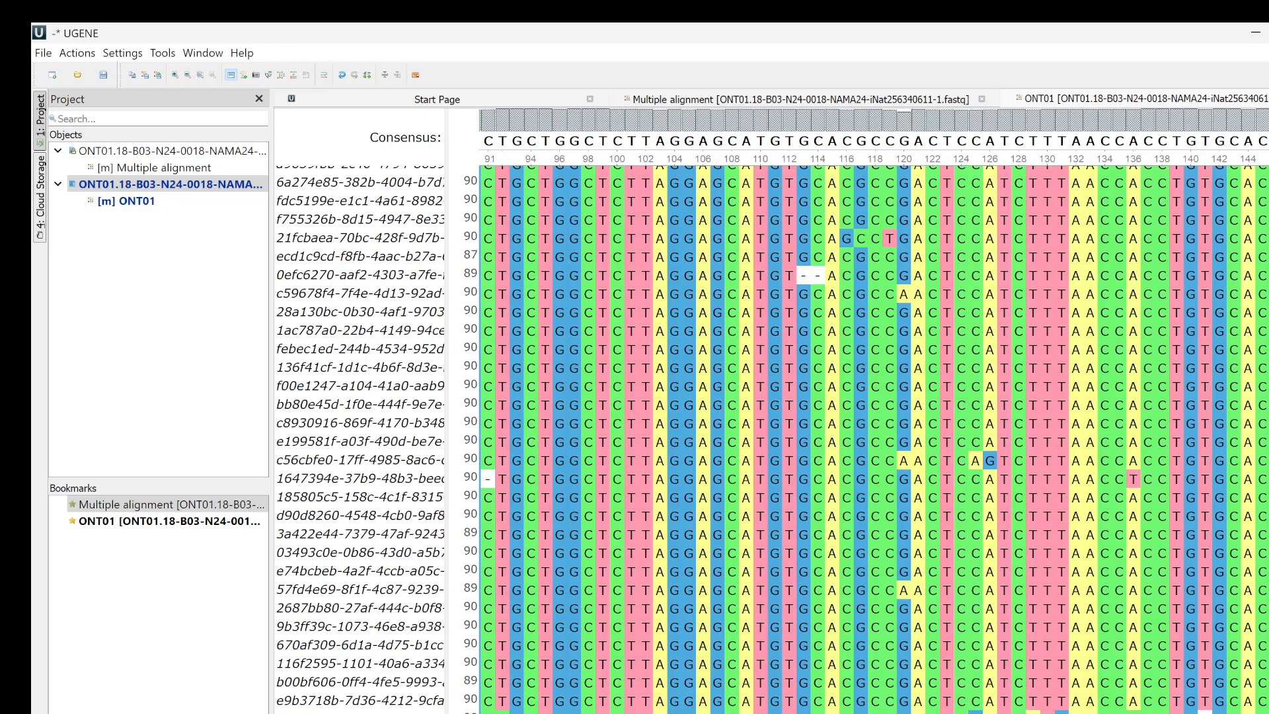
drag(594, 713, 959, 713)
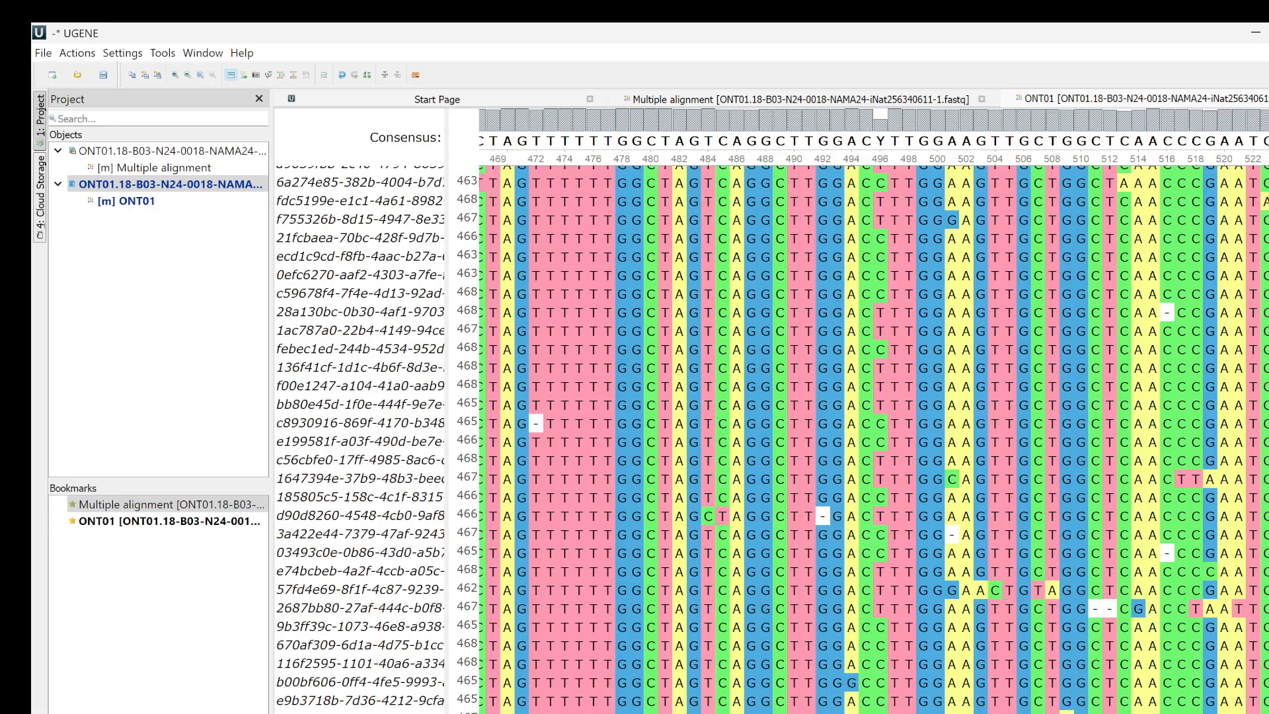
Try lower and higher consensus thresholds in the general alignment options, and return the threshold to about the middle of its range.
click(1268, 119)
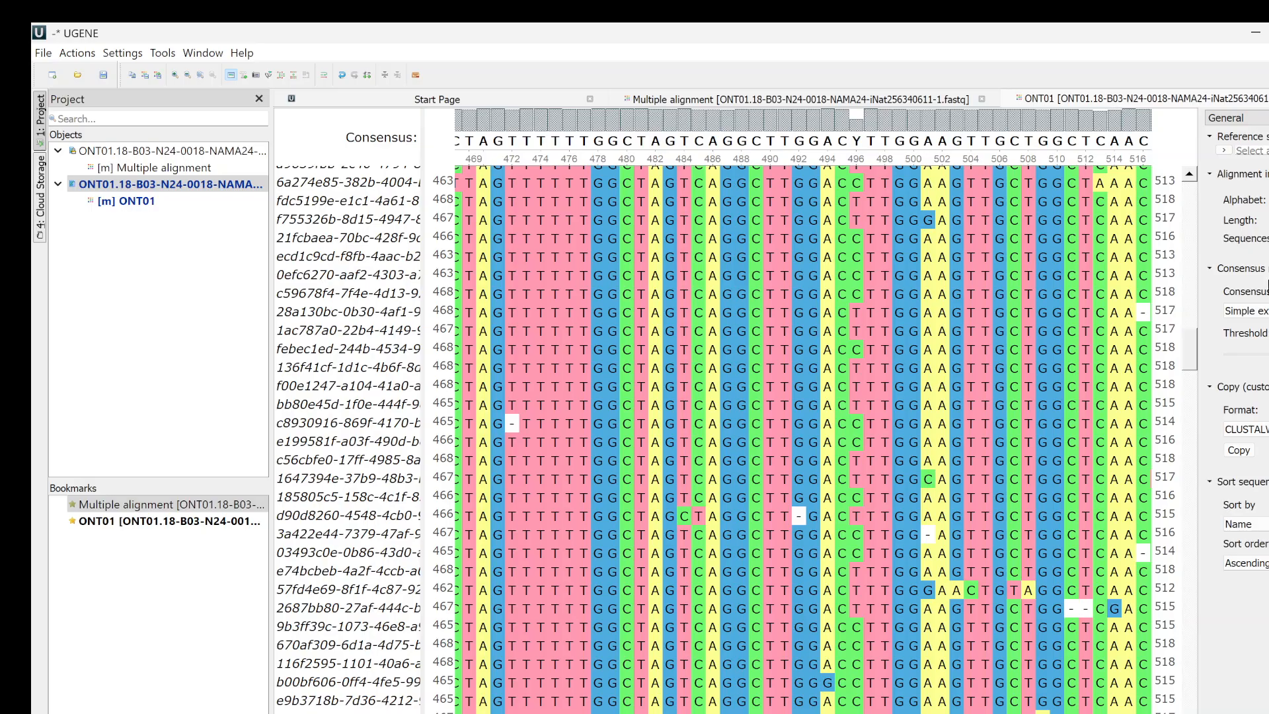
drag(1200, 306, 1105, 297)
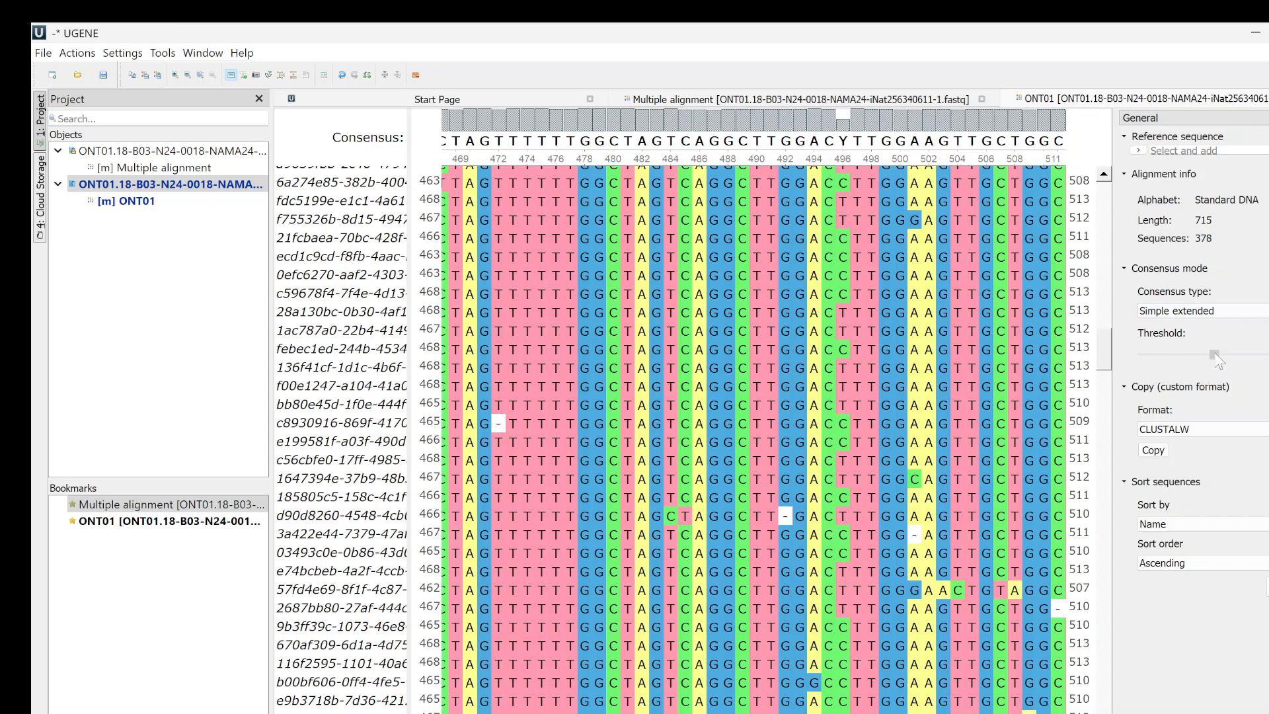
drag(1215, 355, 1181, 361)
drag(1157, 357, 1148, 356)
mouse_move(840, 132)
drag(1152, 355, 1268, 363)
drag(1267, 363, 1268, 364)
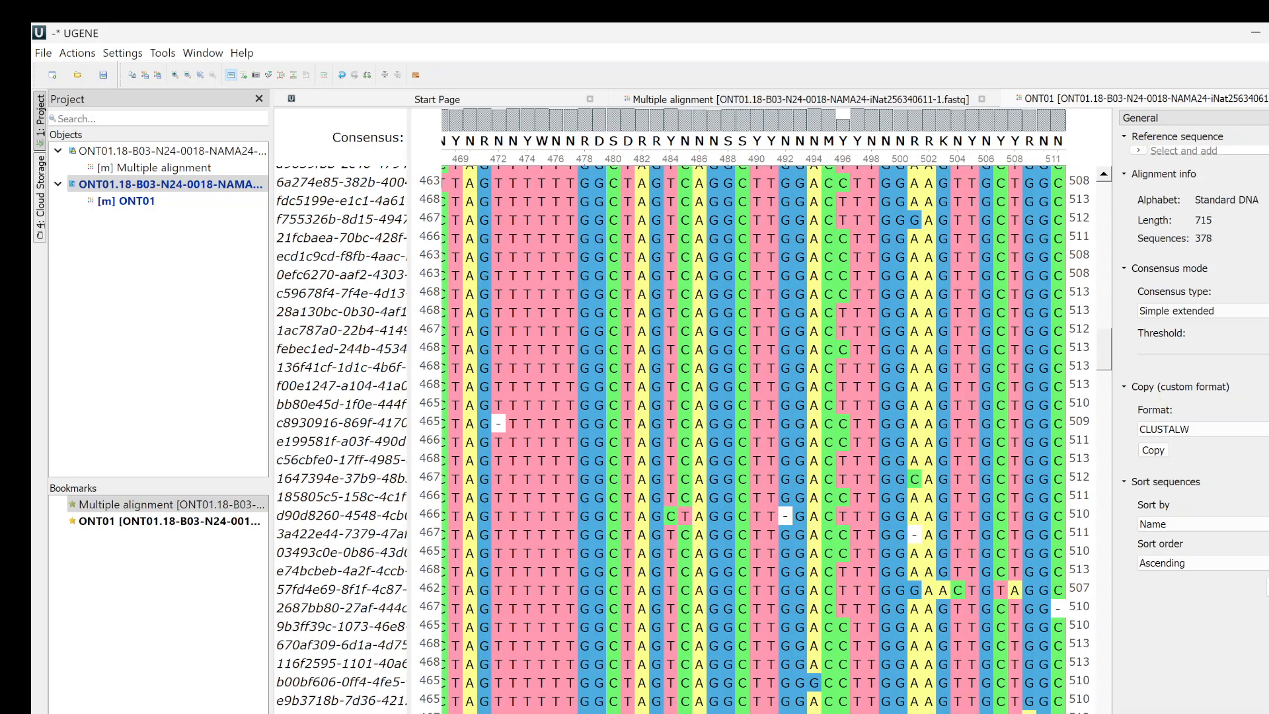
drag(1268, 363, 1238, 353)
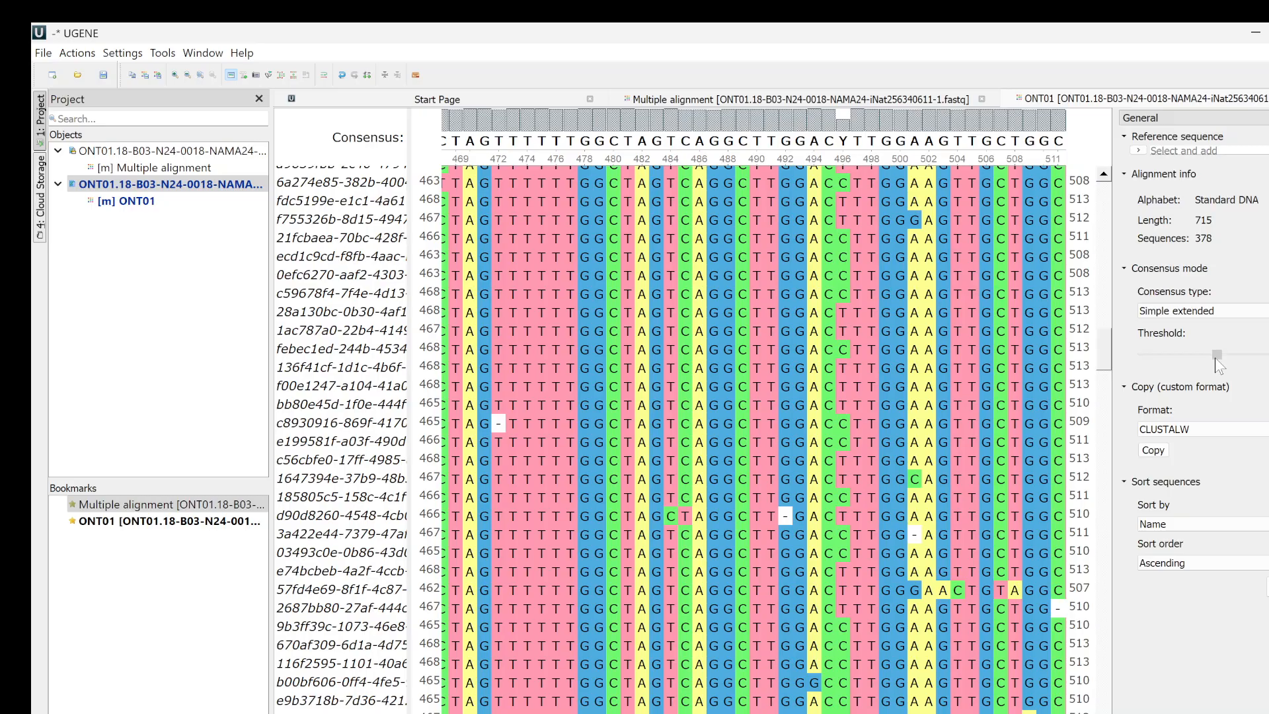
drag(1217, 358, 1212, 358)
In the browser's MycoBLAST results, expand the alignment for hit 347766 and copy GTCAGGCTTGGAC from the query just before the mismatched base.
click(1249, 32)
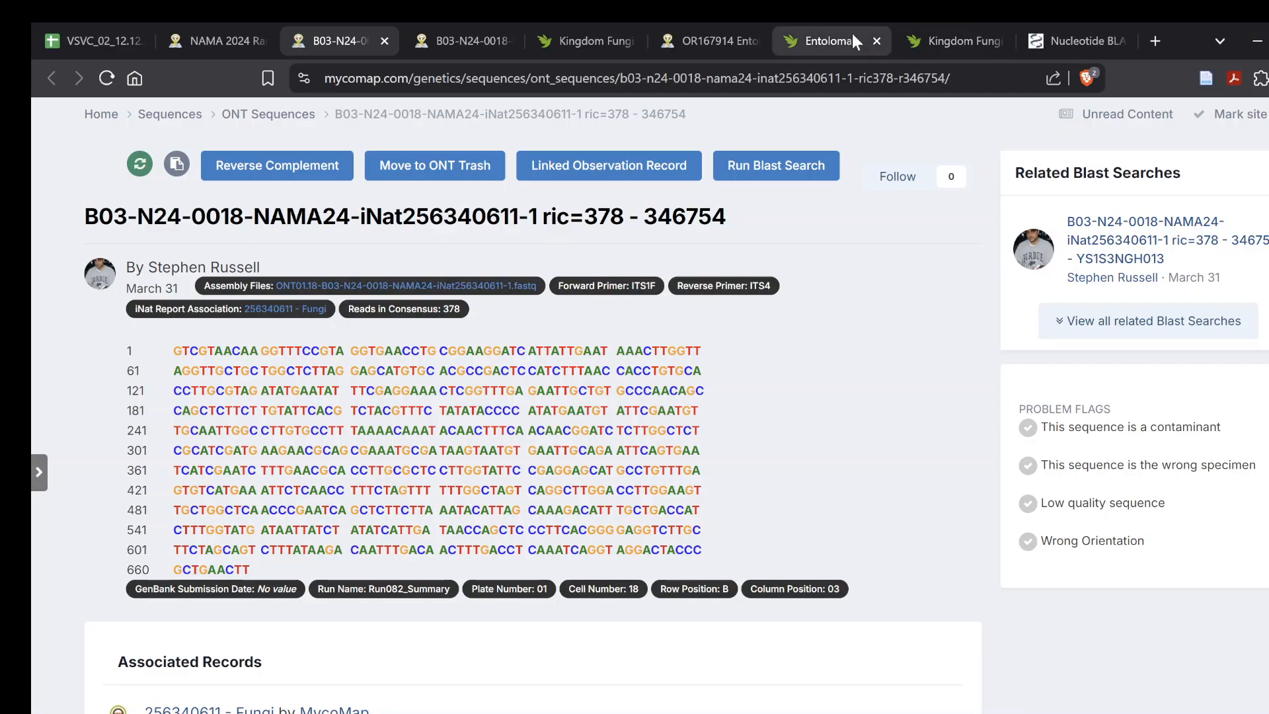
click(426, 30)
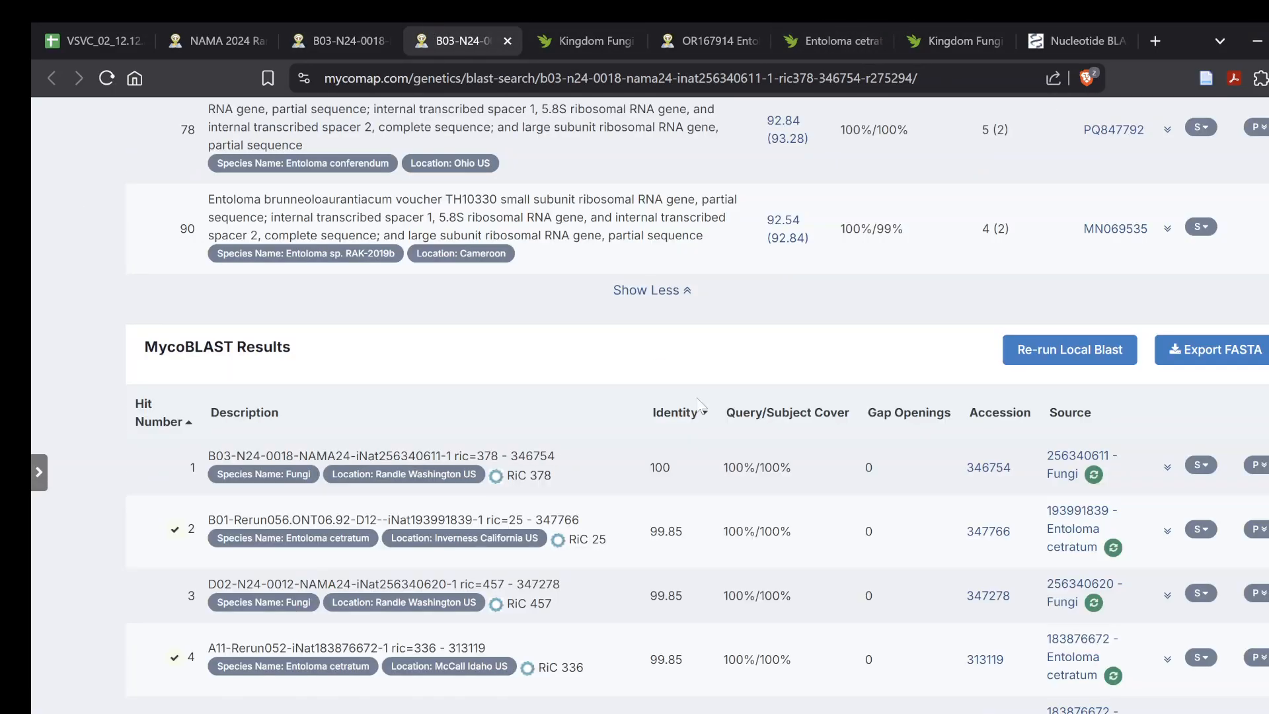
click(1168, 532)
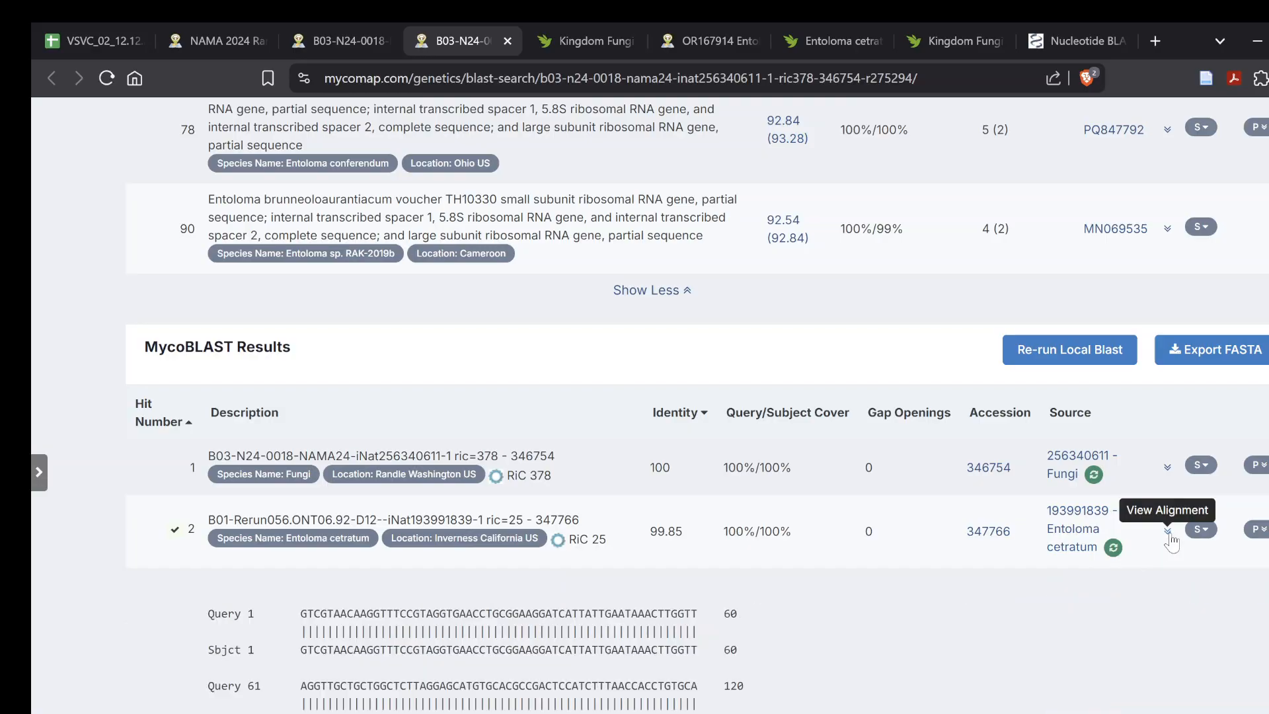
scroll(714, 545, down, 10)
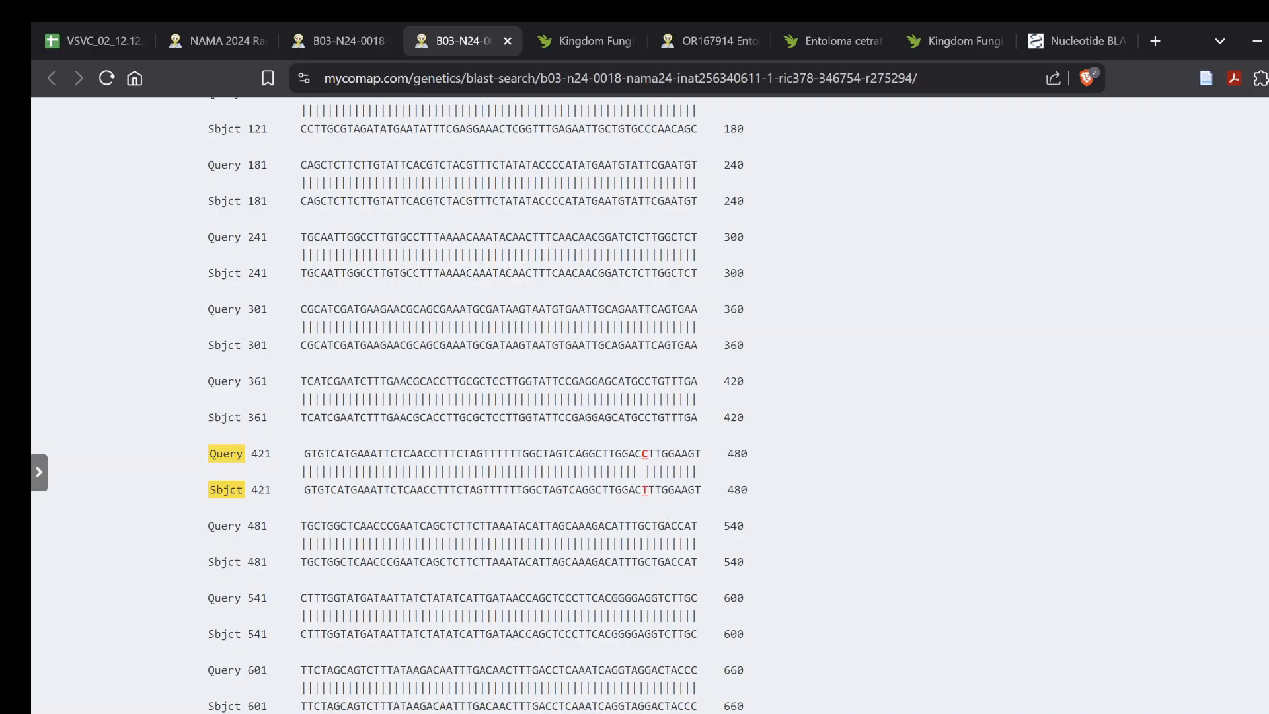
drag(643, 454, 555, 453)
key(ctrl+c)
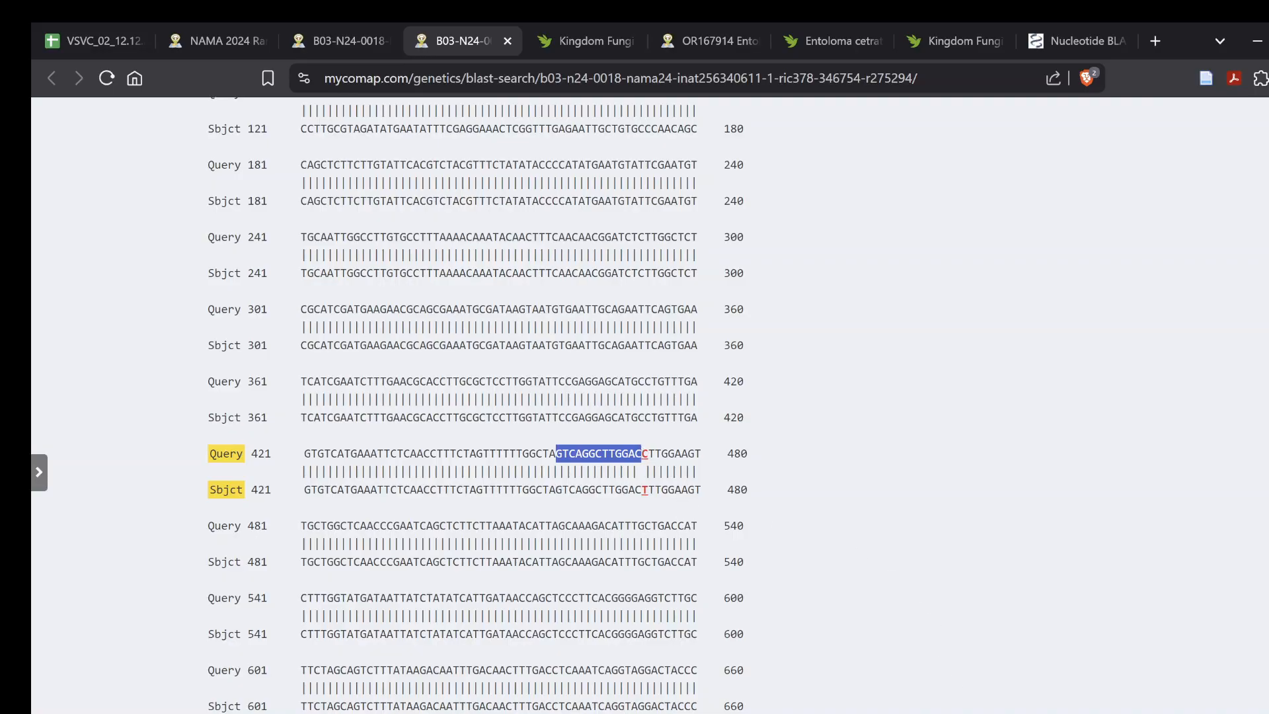
Switch back to UGENE and search the read alignment for the copied pattern GTCAGGCTTGGAC.
click(1005, 713)
click(1090, 685)
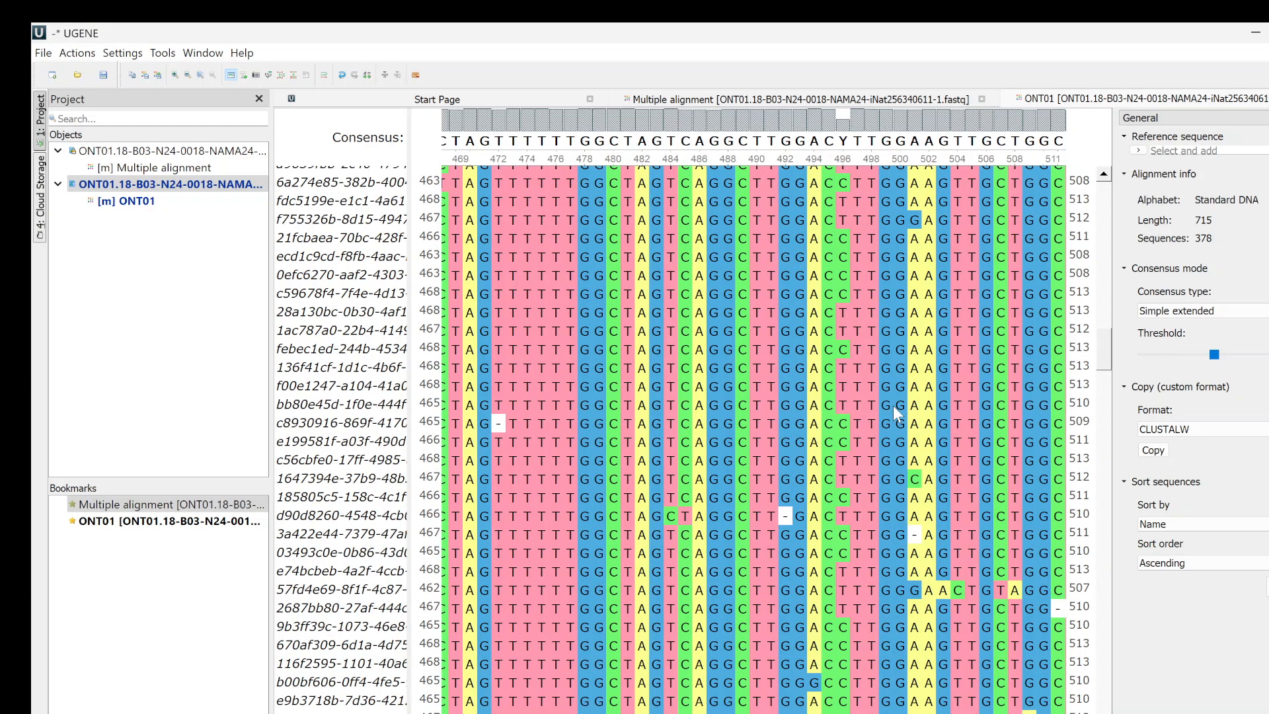
key(ctrl+f)
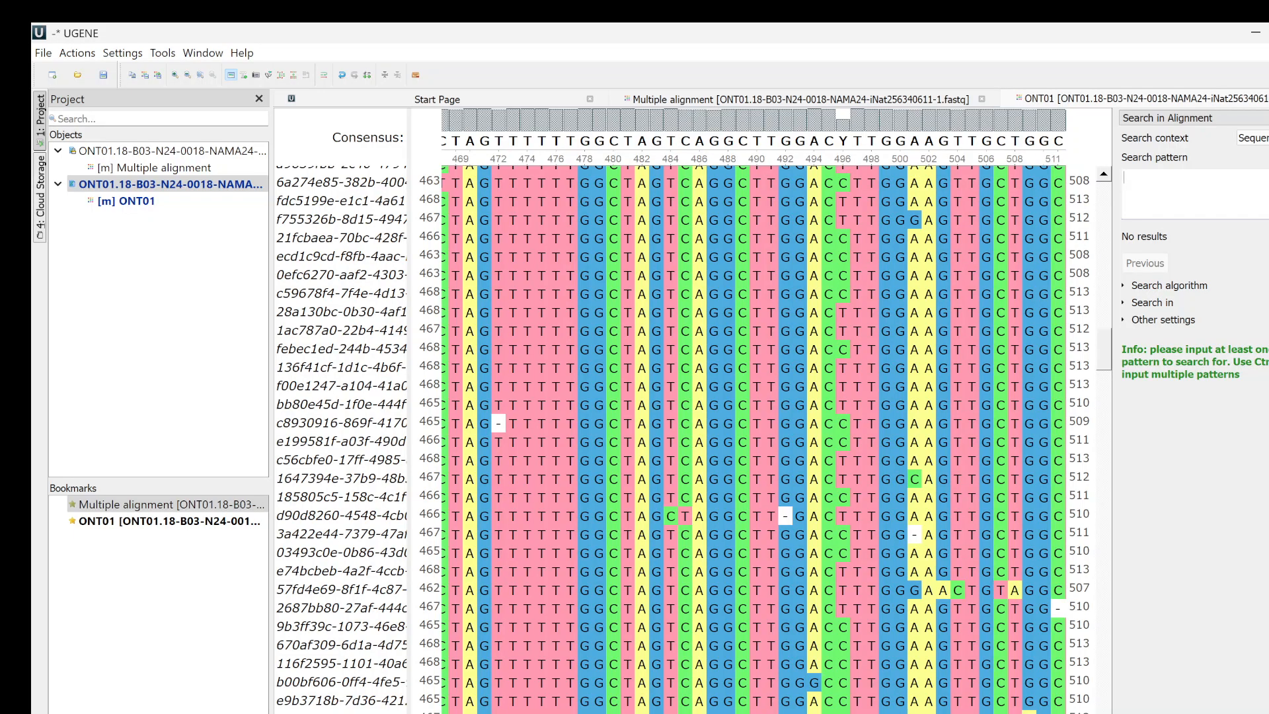
key(ctrl+v)
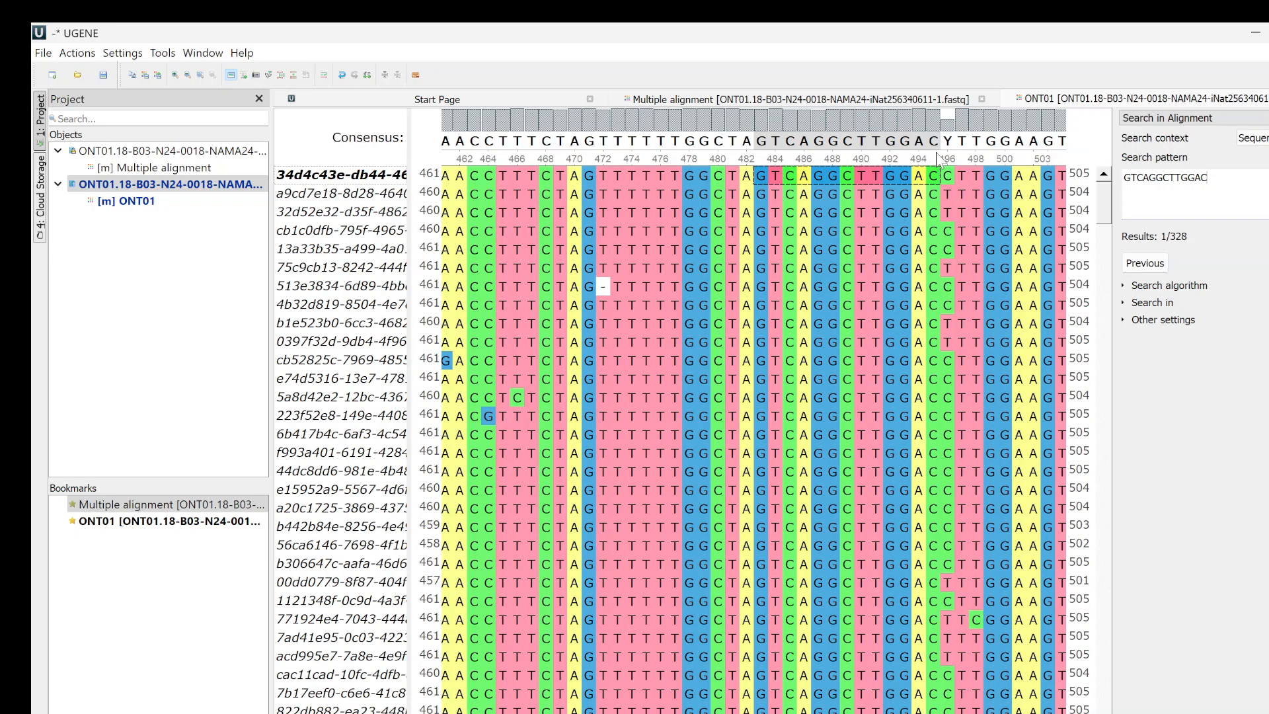
mouse_move(946, 159)
mouse_move(951, 139)
Examine the C and T bases at the ambiguous column 496 across the reads, and compare the columns up to about 574.
scroll(754, 436, right, 10)
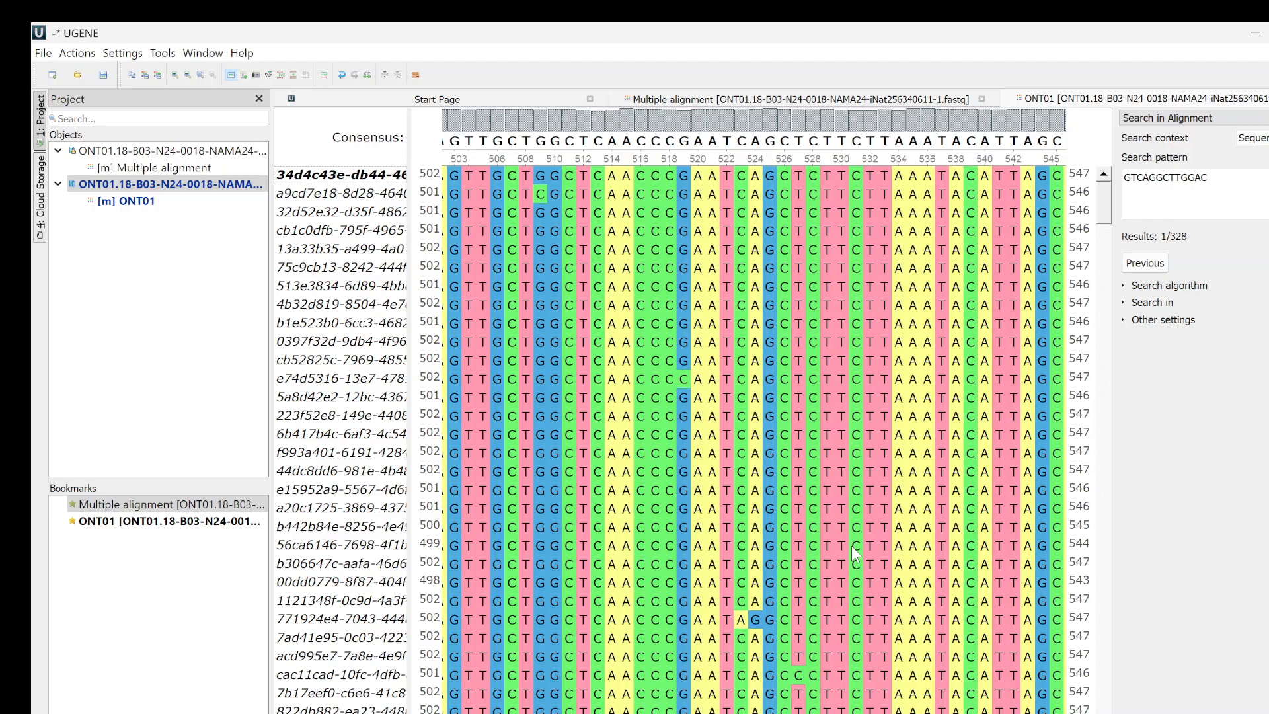
scroll(753, 436, right, 7)
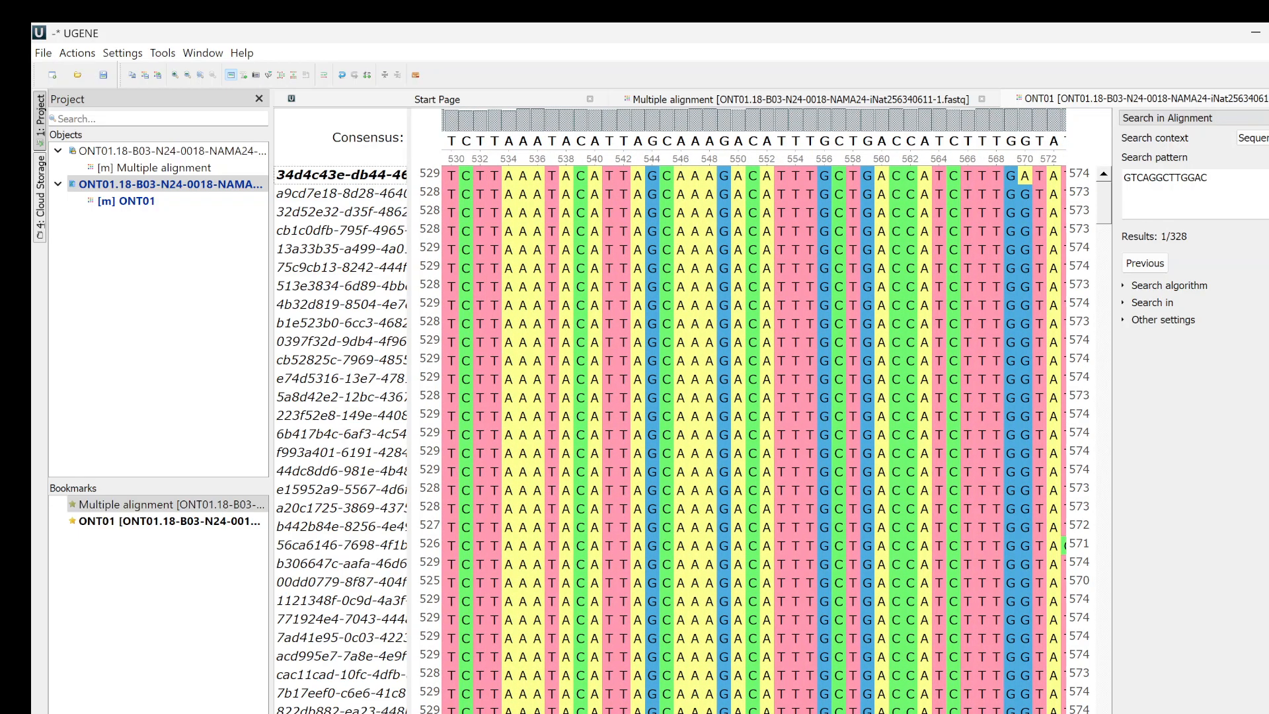
drag(938, 713, 886, 713)
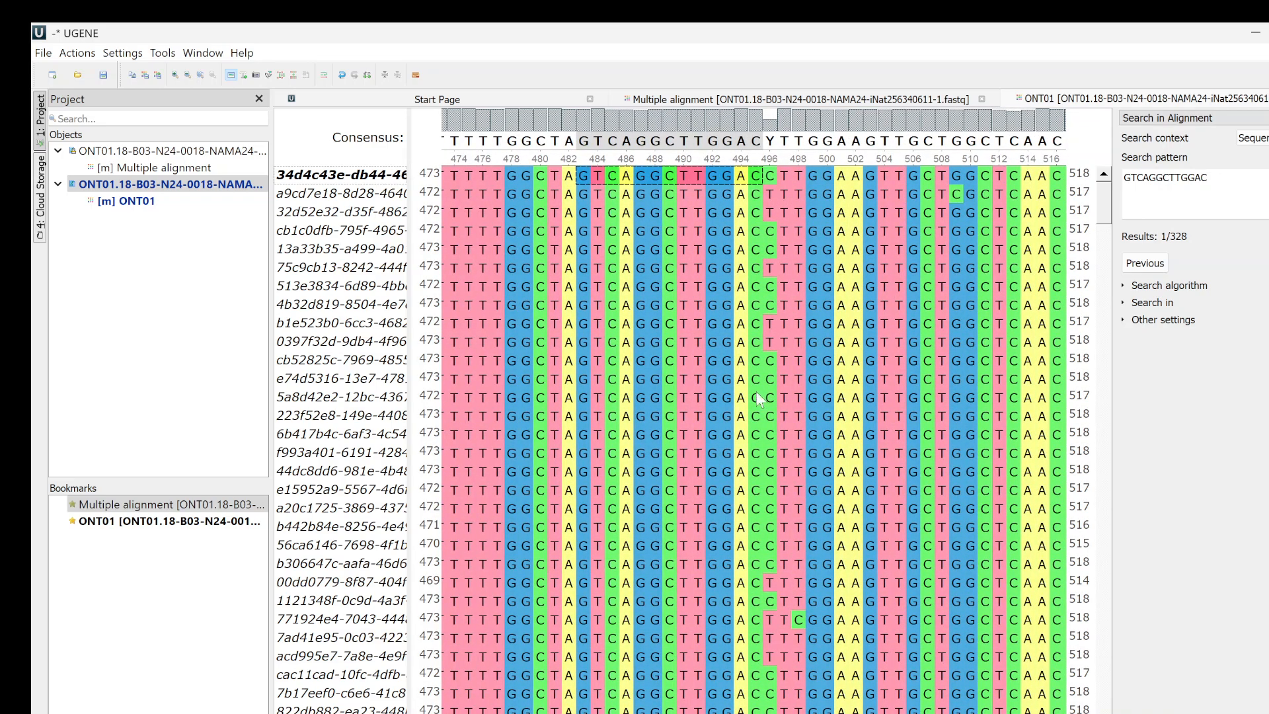
scroll(756, 409, right, 5)
scroll(756, 410, left, 6)
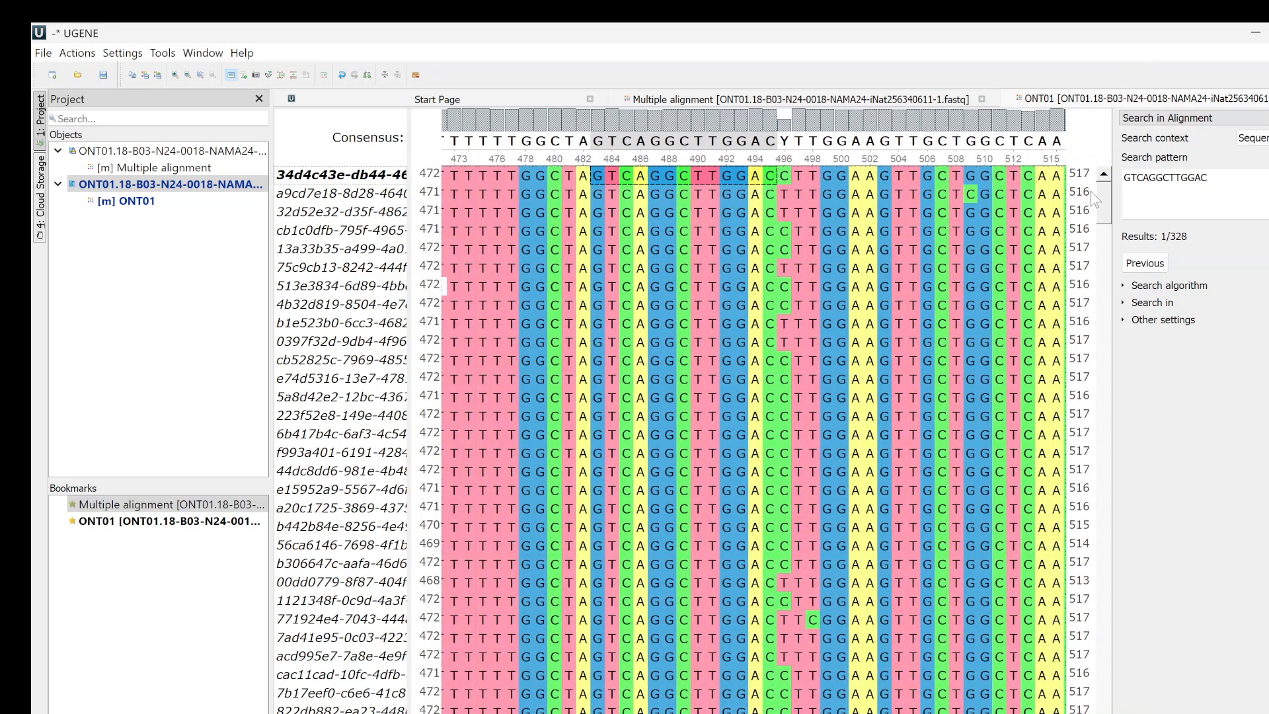
drag(1104, 197, 1147, 145)
scroll(759, 527, right, 3)
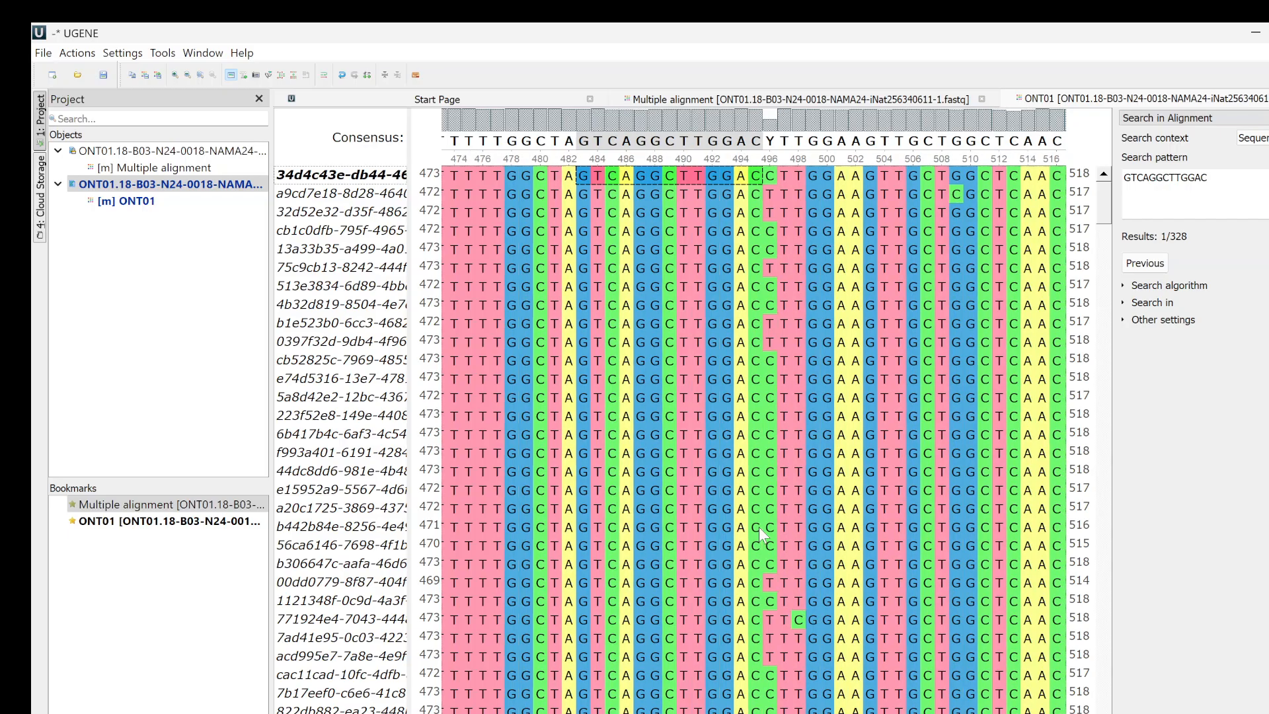
scroll(759, 526, left, 3)
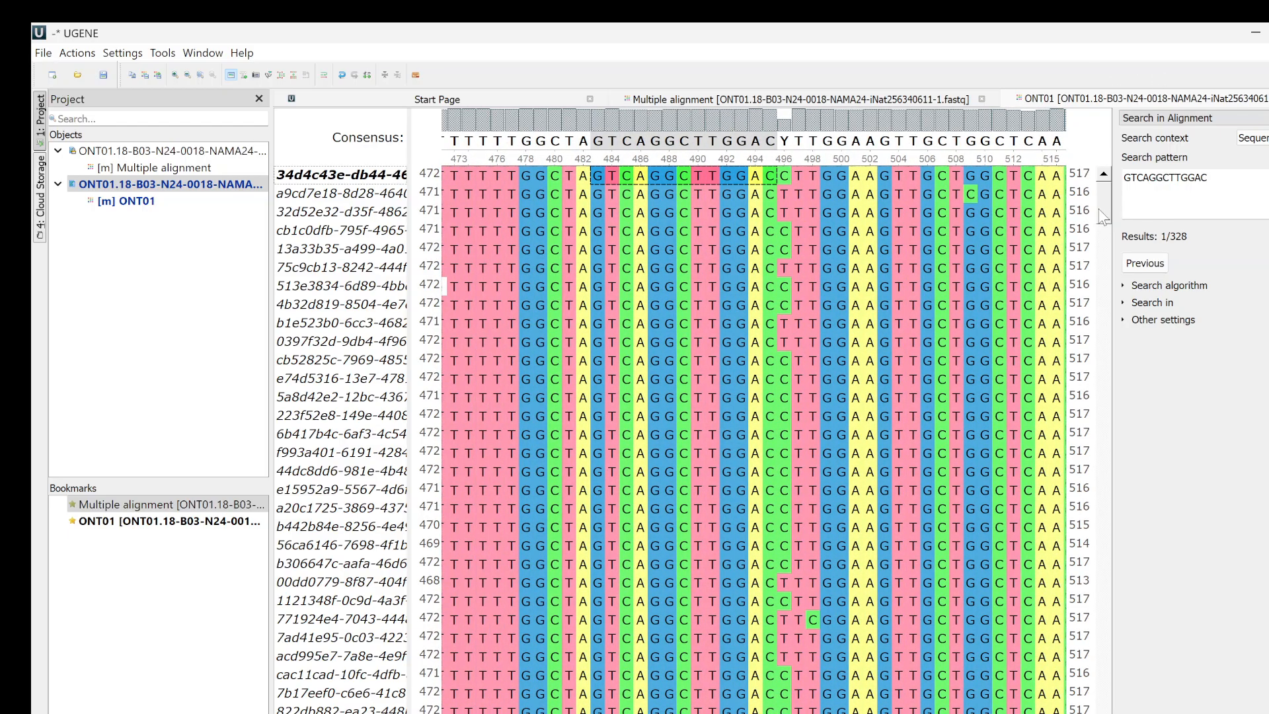
drag(1104, 210, 1090, 169)
Copy the alignment's consensus without gaps and paste it into the project as a new sequence.
right_click(497, 150)
click(740, 271)
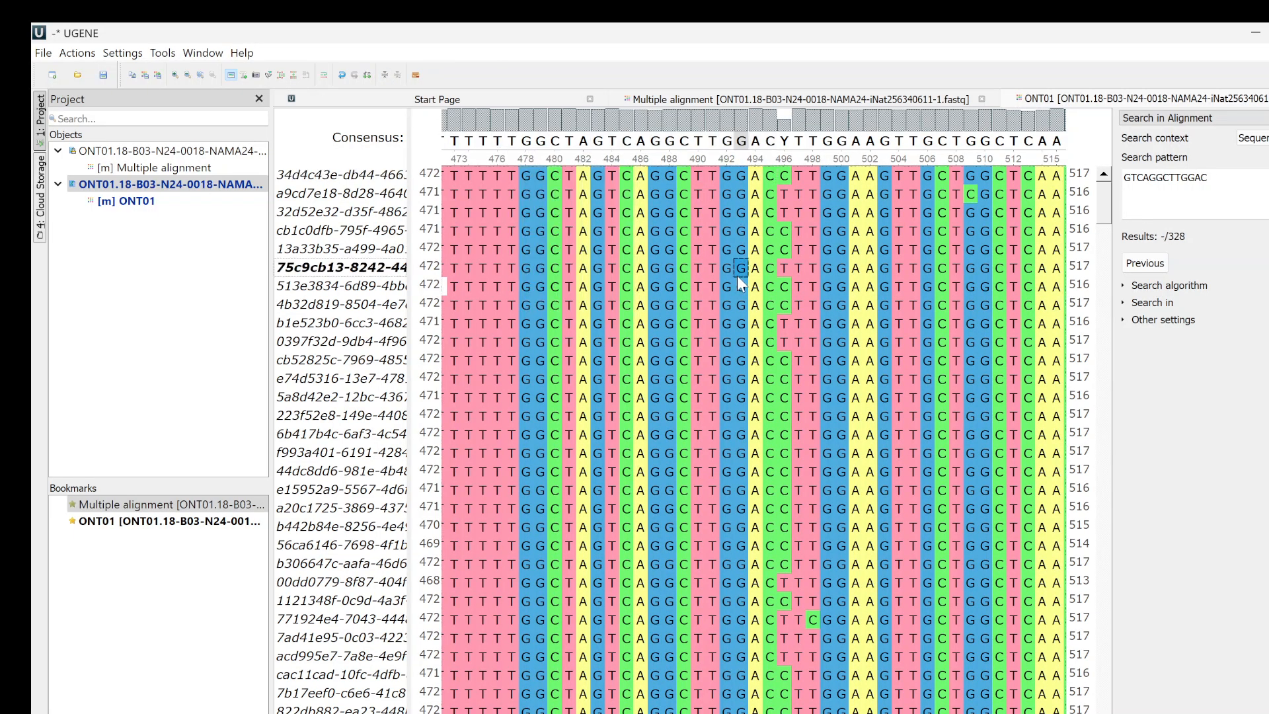
right_click(701, 405)
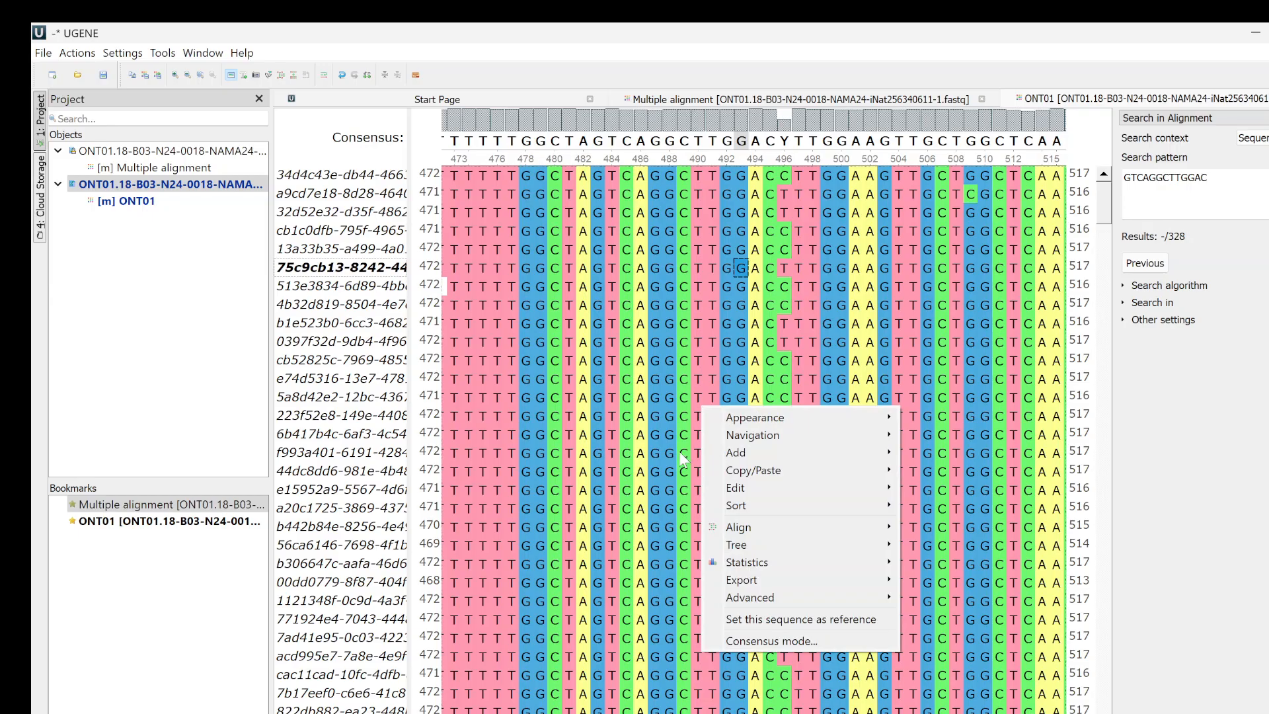
mouse_move(727, 474)
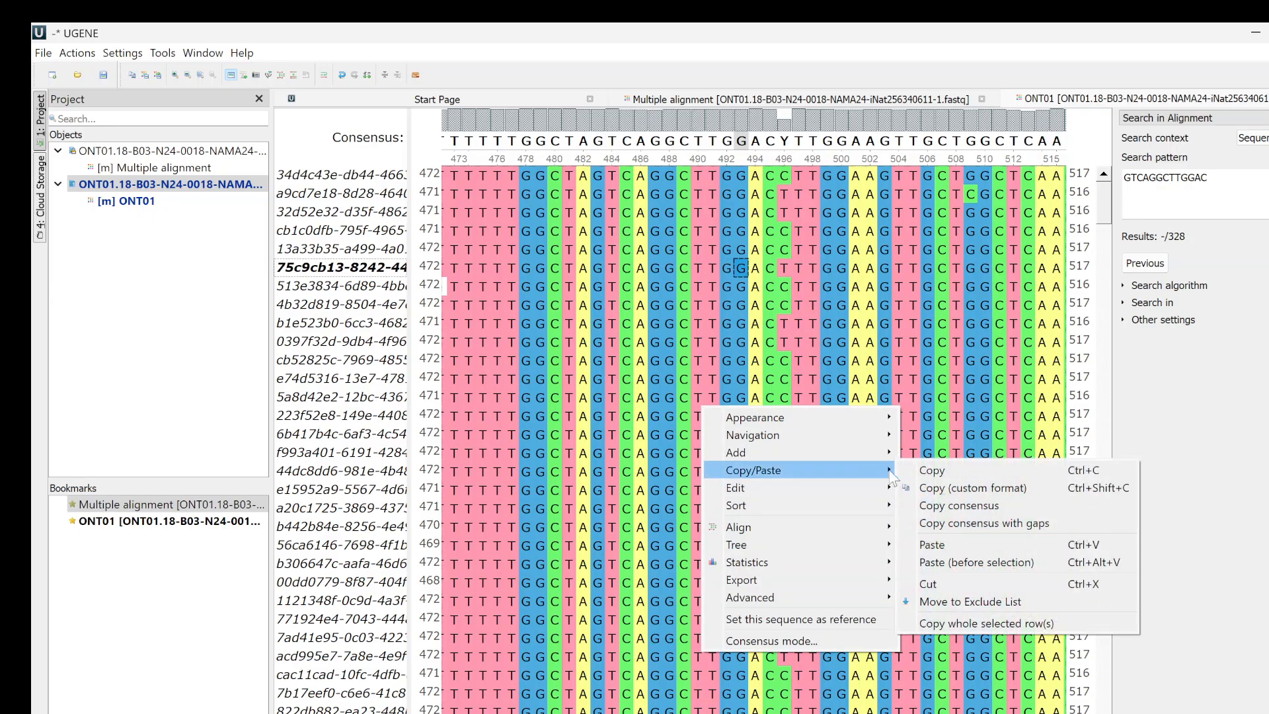
click(952, 506)
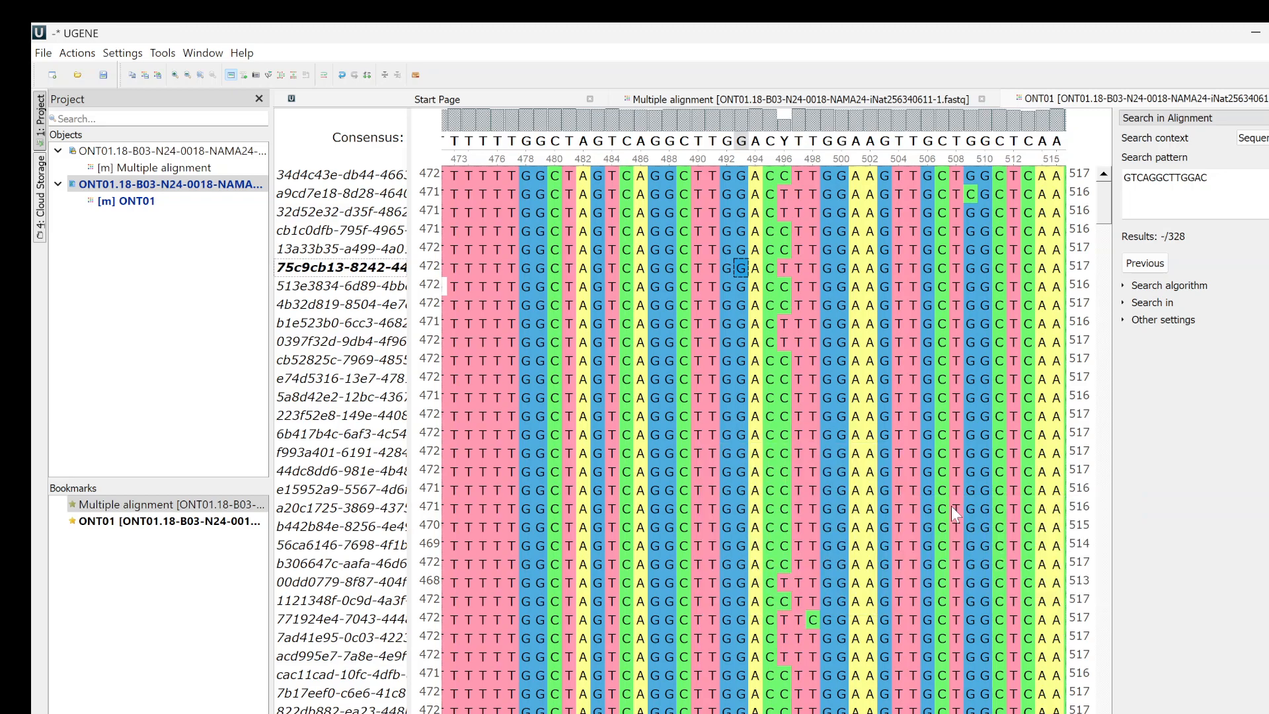
click(177, 291)
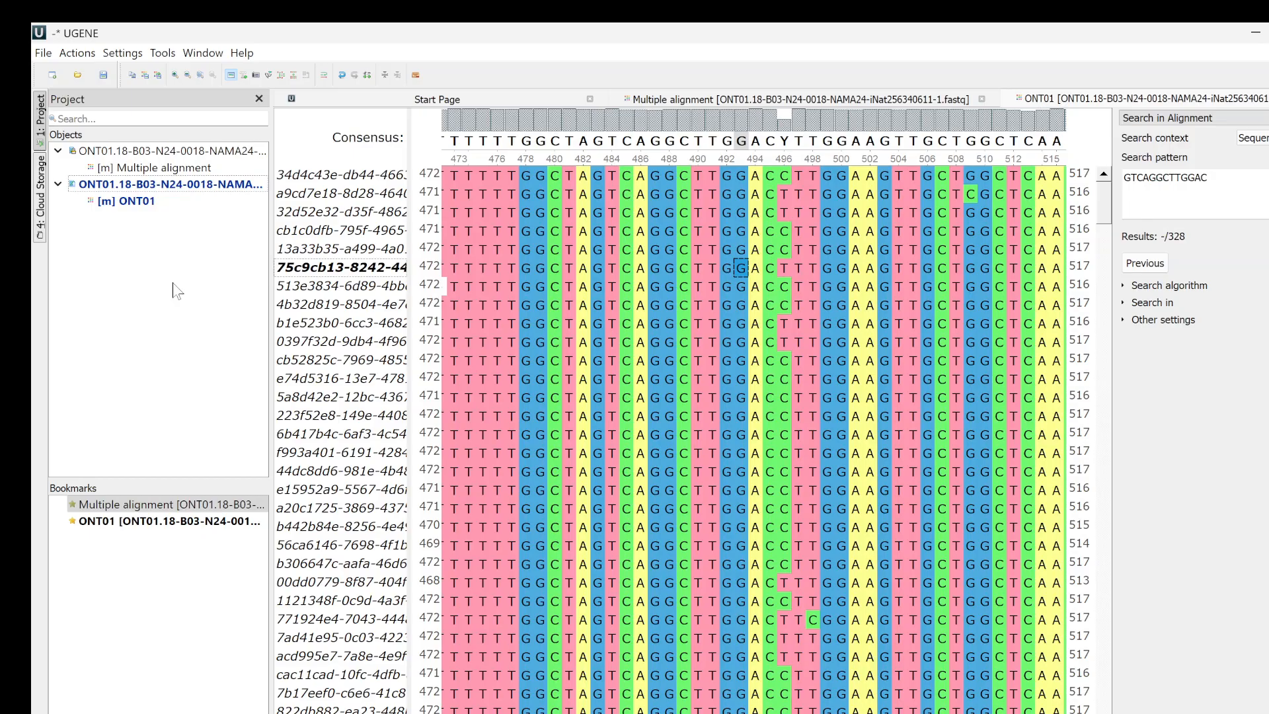
key(ctrl+v)
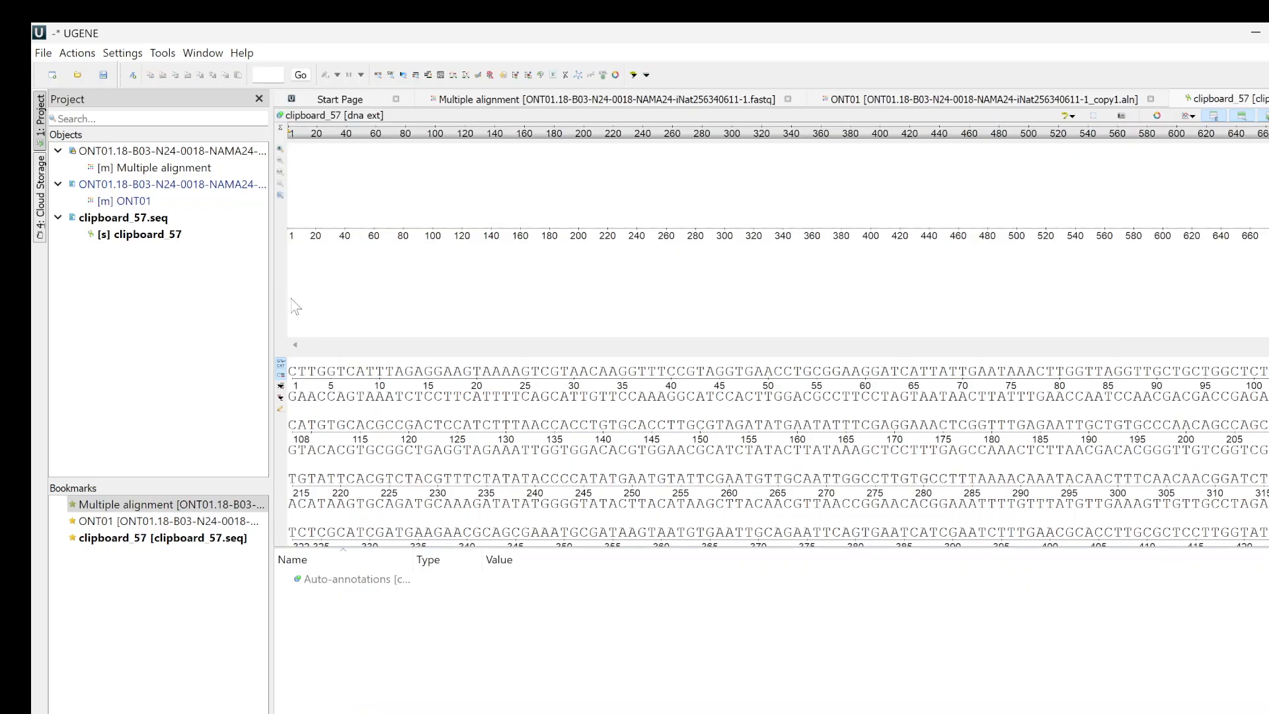
Open the export options for the pasted consensus sequence document.
right_click(159, 217)
mouse_move(205, 260)
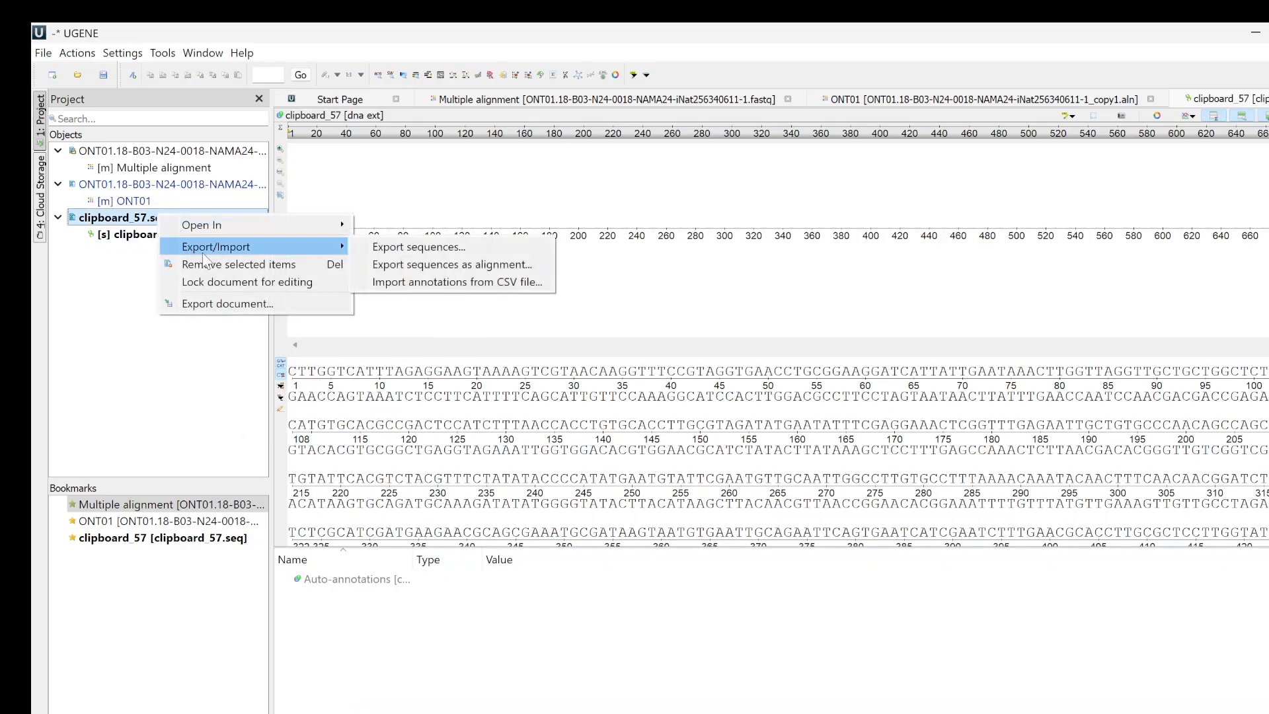
Export the clipboard_57 sequence as the CLUSTALW alignment clipboard_57.aln and add it to the project.
click(398, 267)
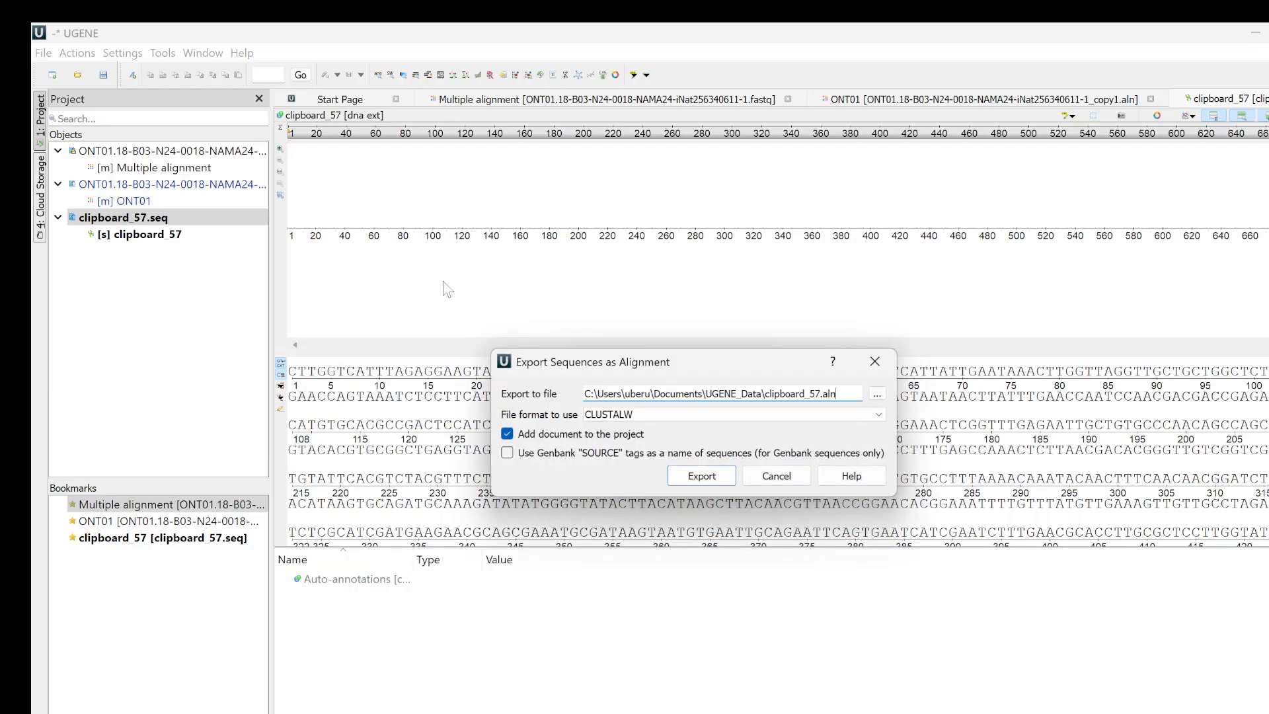
click(716, 476)
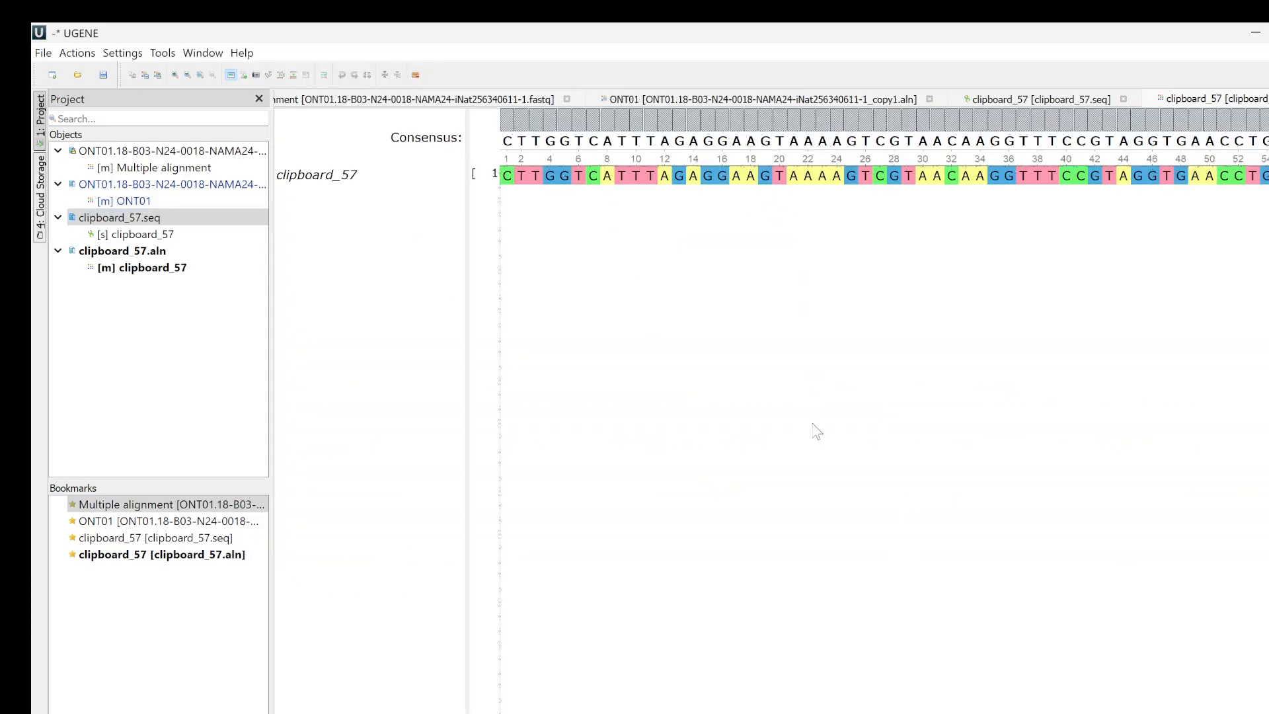
Search the clipboard_57 alignment for Y and copy the bases GCTAGTCAGGCTTGGAC directly before it.
drag(535, 712, 1139, 711)
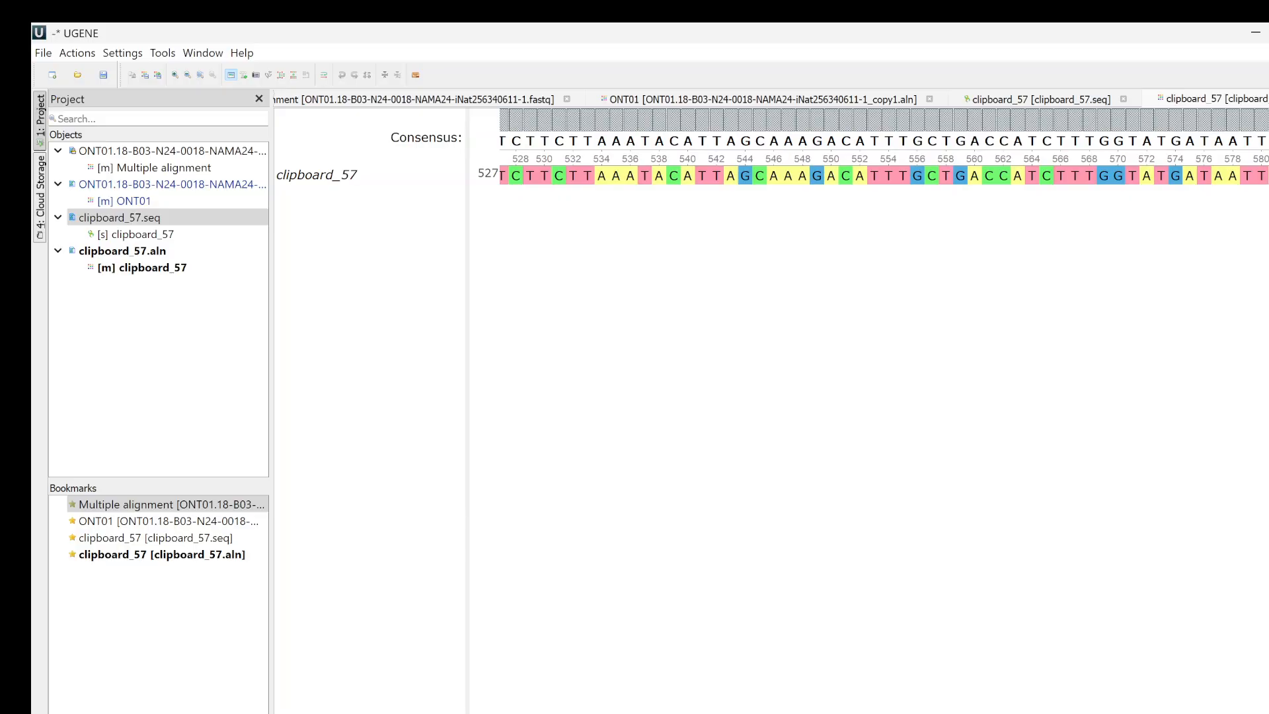
key(ctrl+f)
text(Y)
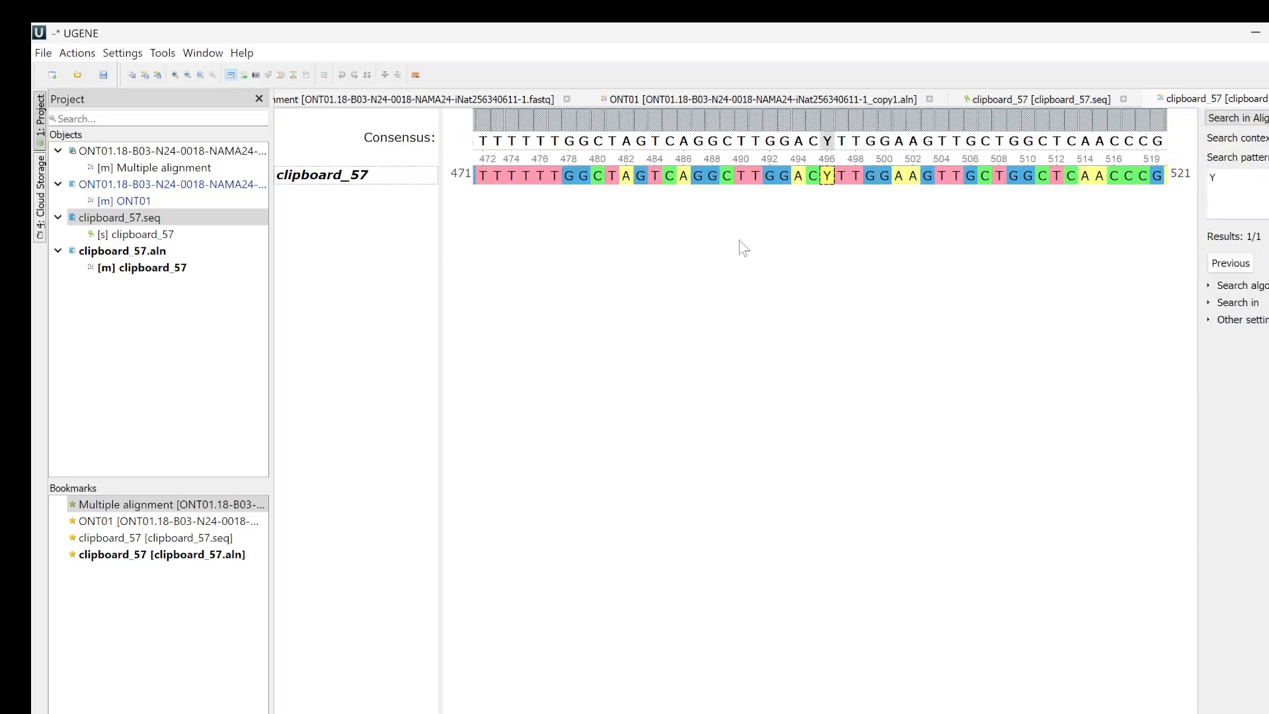
drag(817, 182, 585, 187)
key(ctrl+c)
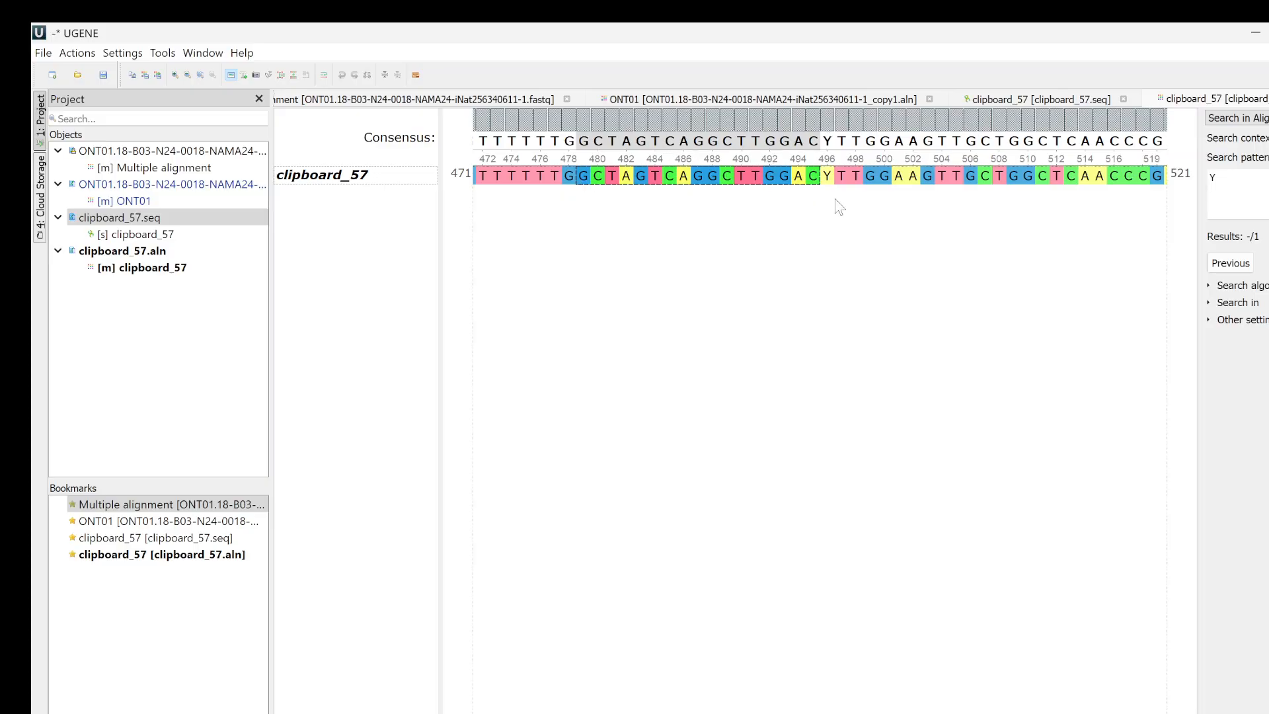
Switch to the browser and open the MycoMap sequence record B03-N24-0018-NAMA24 for editing.
click(1255, 31)
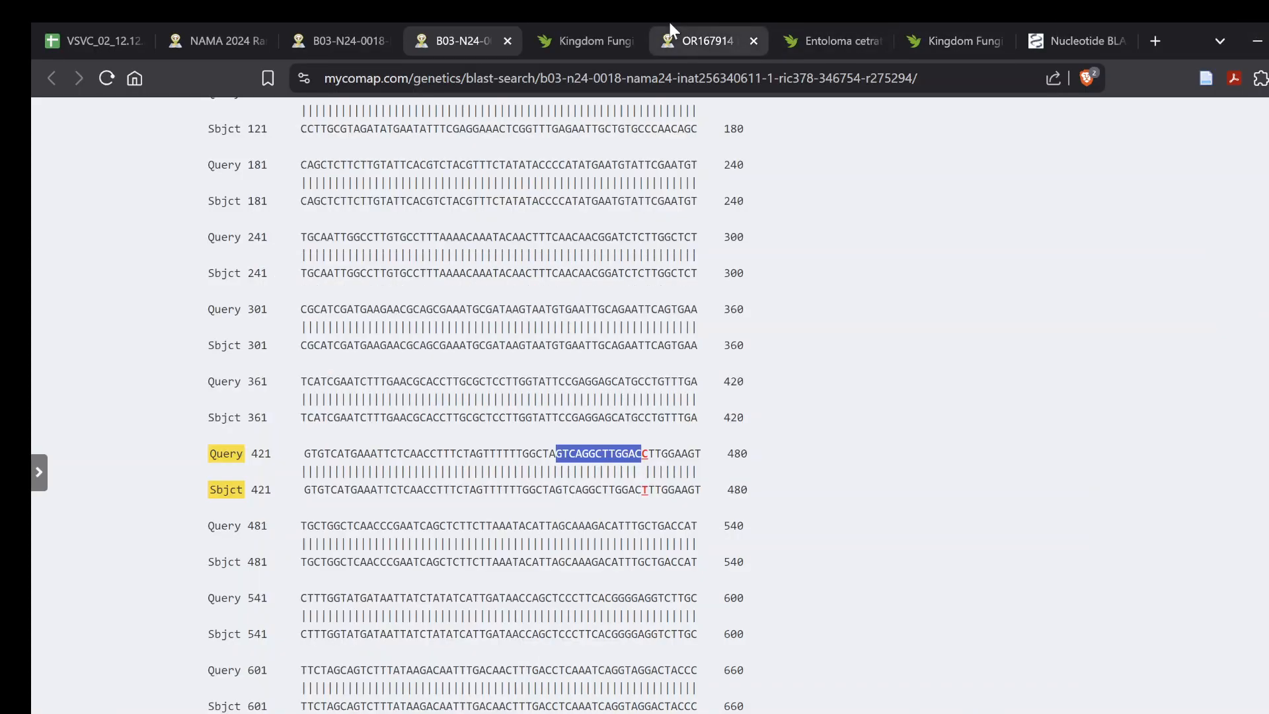
click(341, 40)
scroll(492, 245, down, 2)
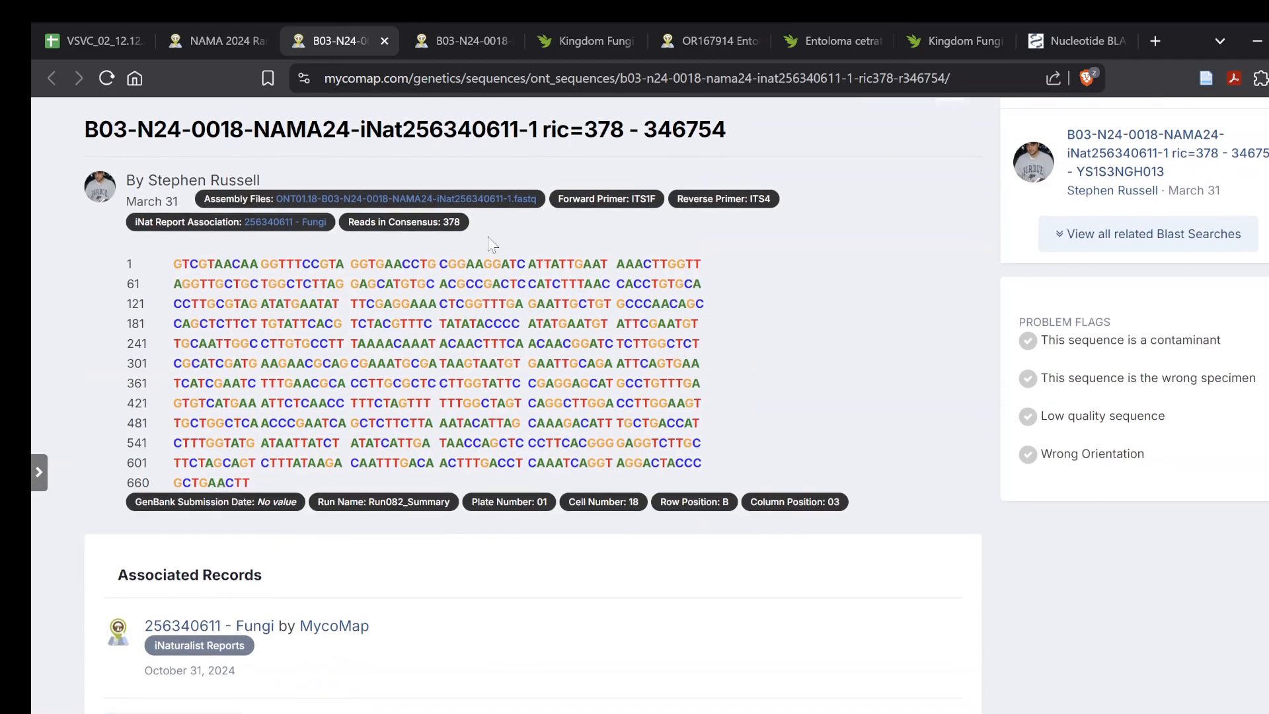
click(268, 692)
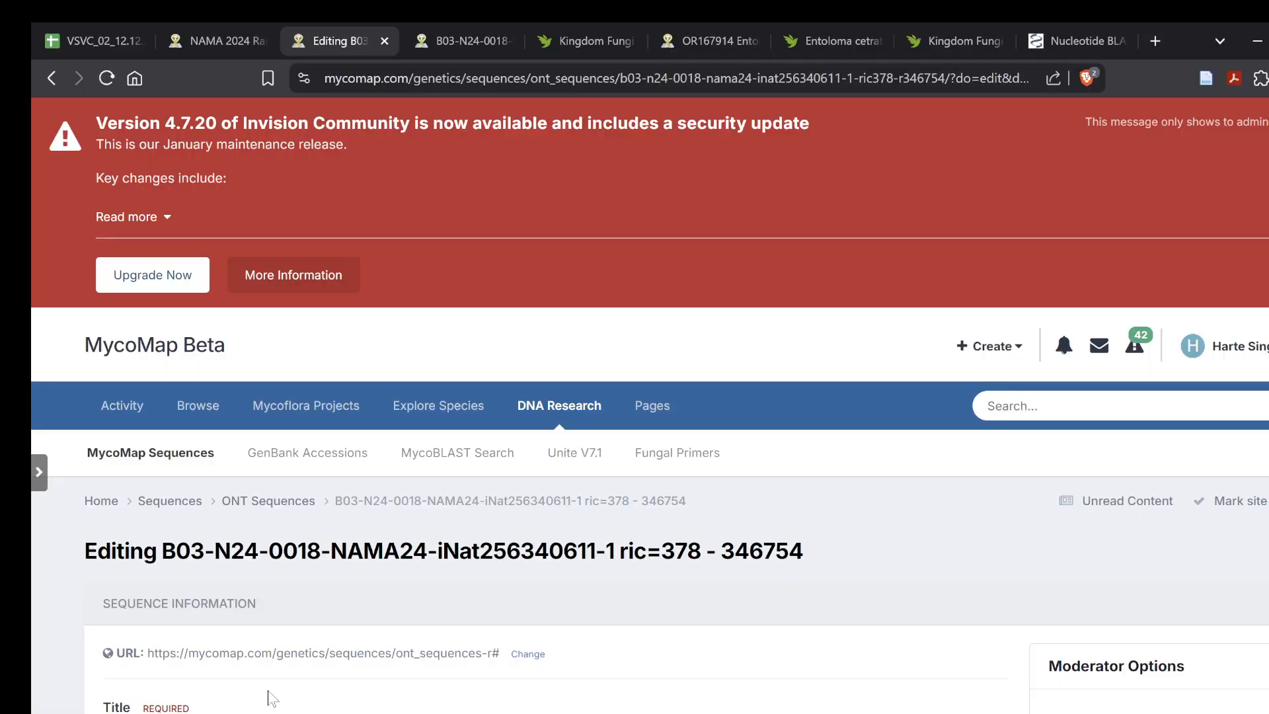
Find GCTAGTCAGGCTTGGAC in the record's edited sequence and replace the C directly after it with y.
scroll(271, 695, down, 4)
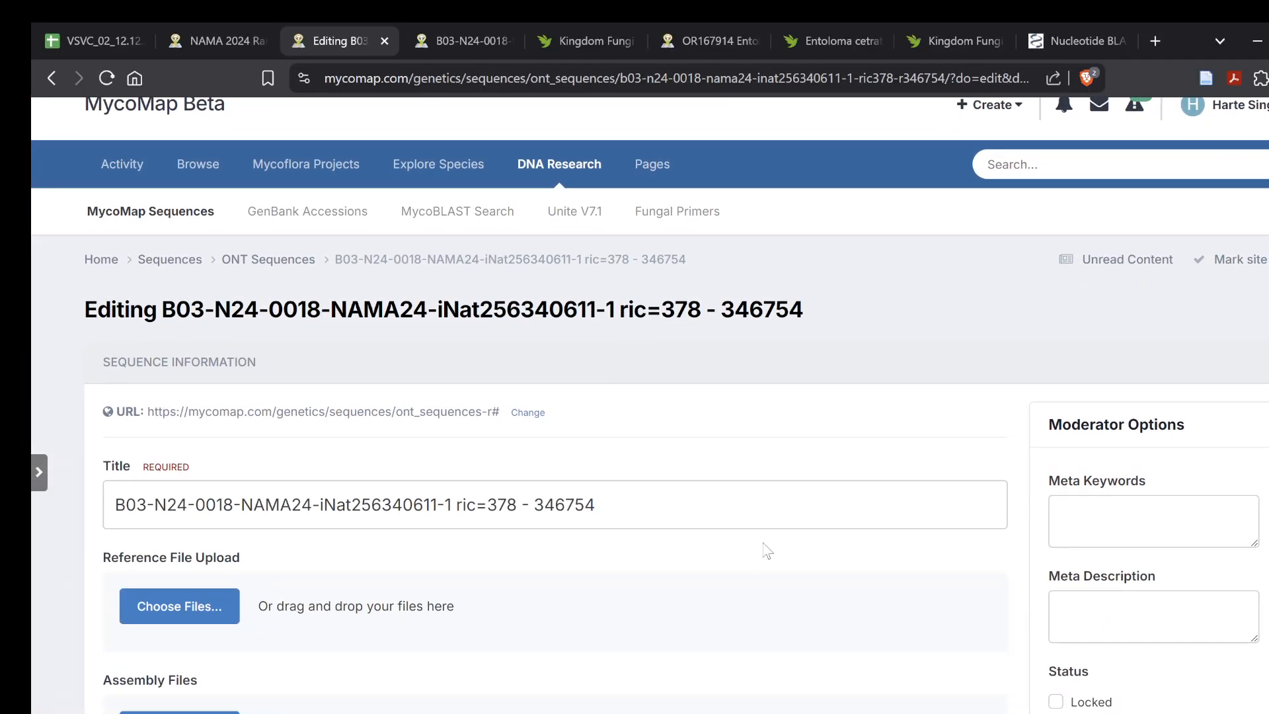
scroll(766, 548, down, 5)
scroll(766, 548, down, 5)
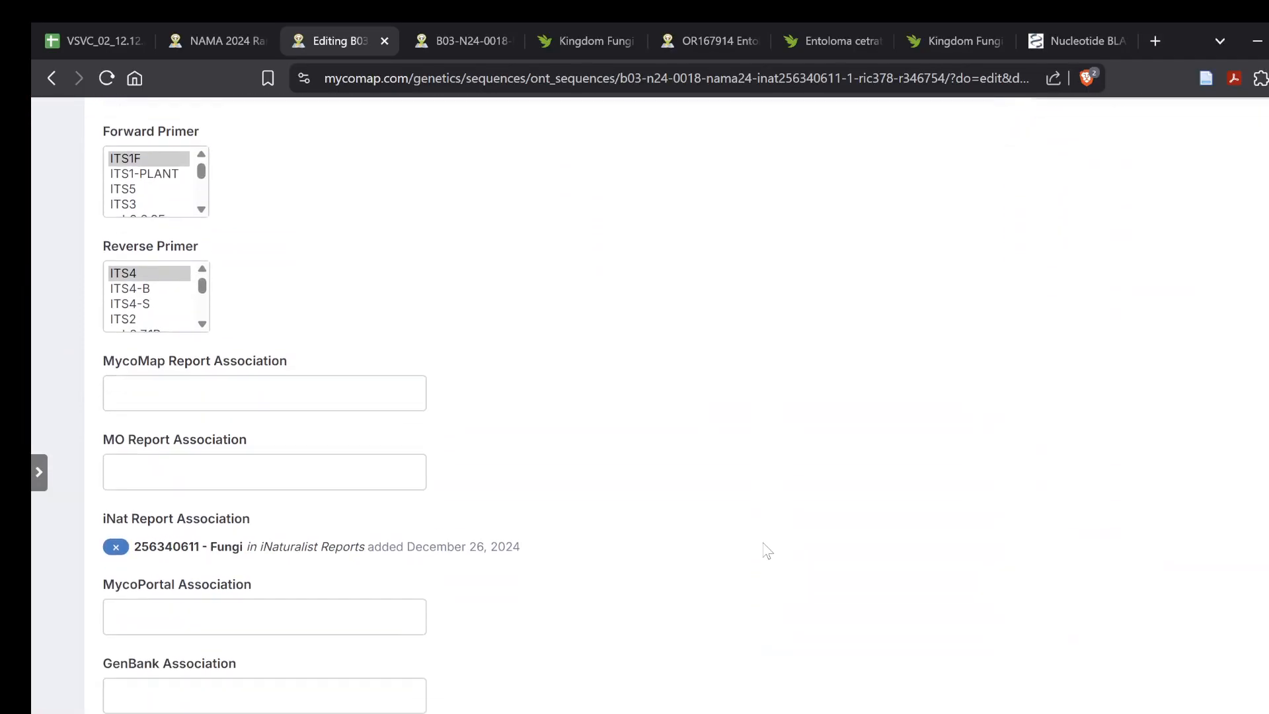
scroll(765, 548, down, 4)
scroll(766, 549, up, 3)
scroll(767, 550, up, 10)
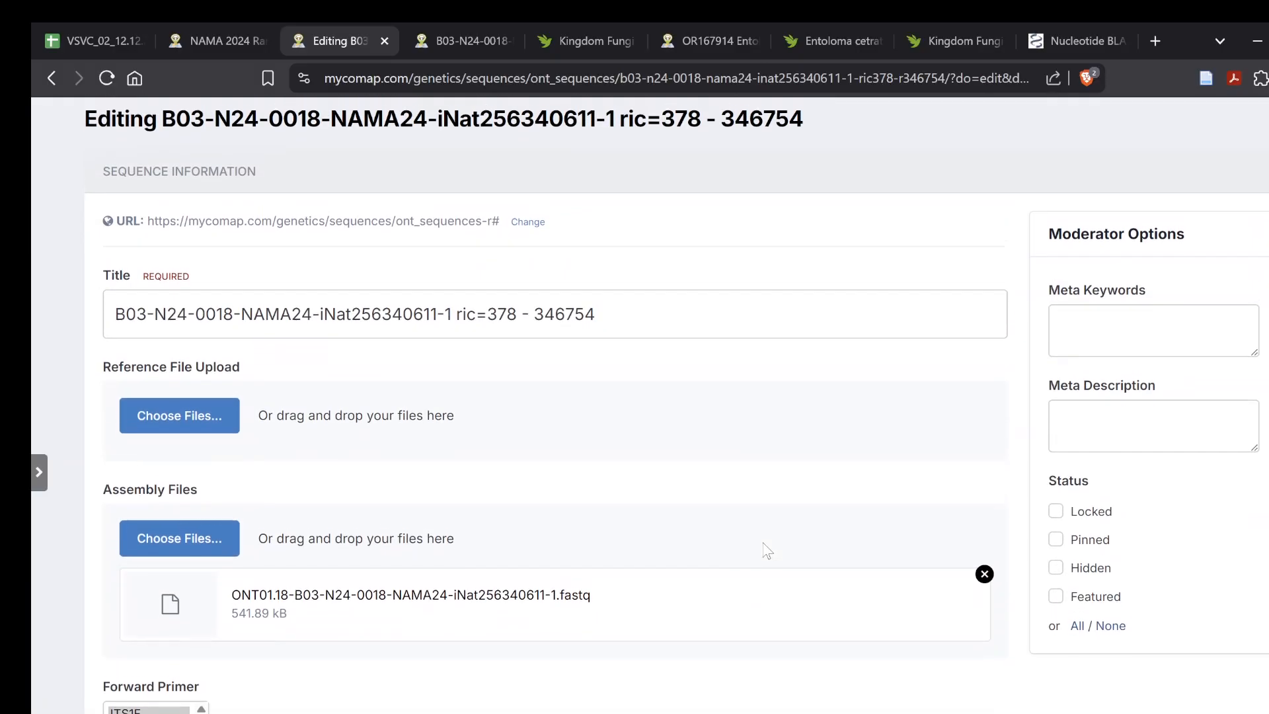
scroll(710, 652, down, 15)
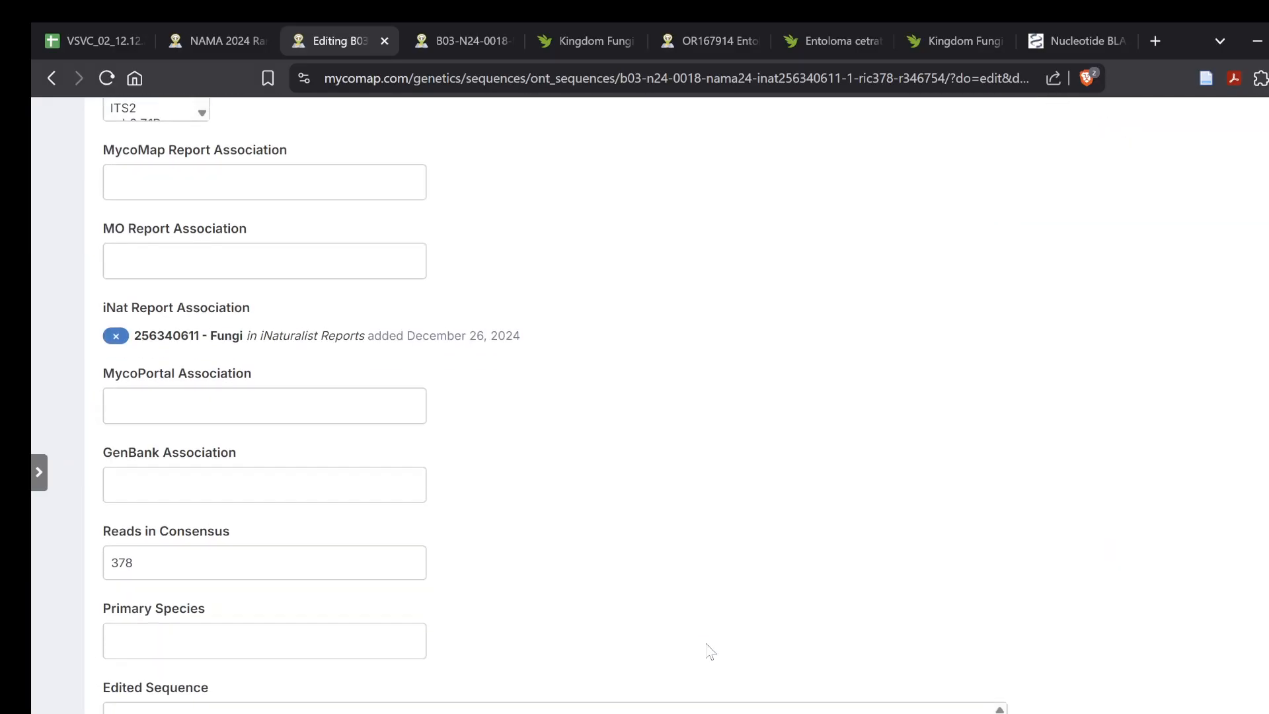
scroll(711, 652, up, 3)
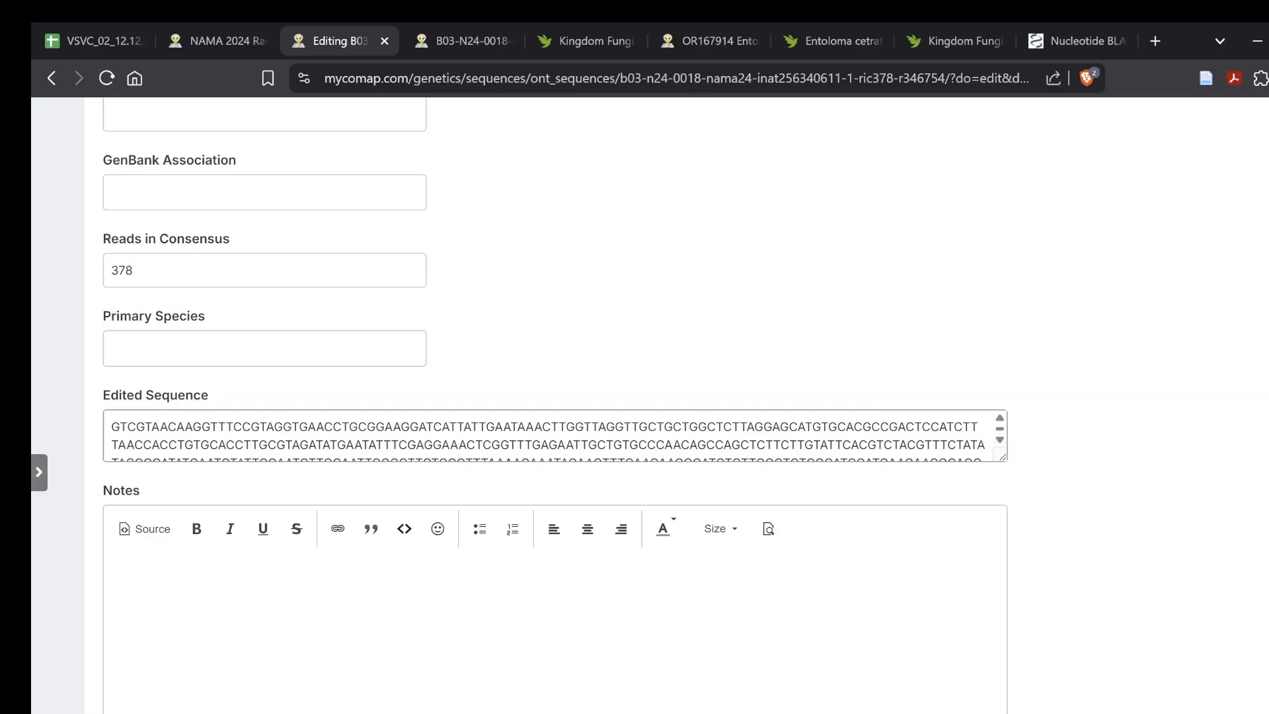
key(ctrl+f)
key(ctrl+v)
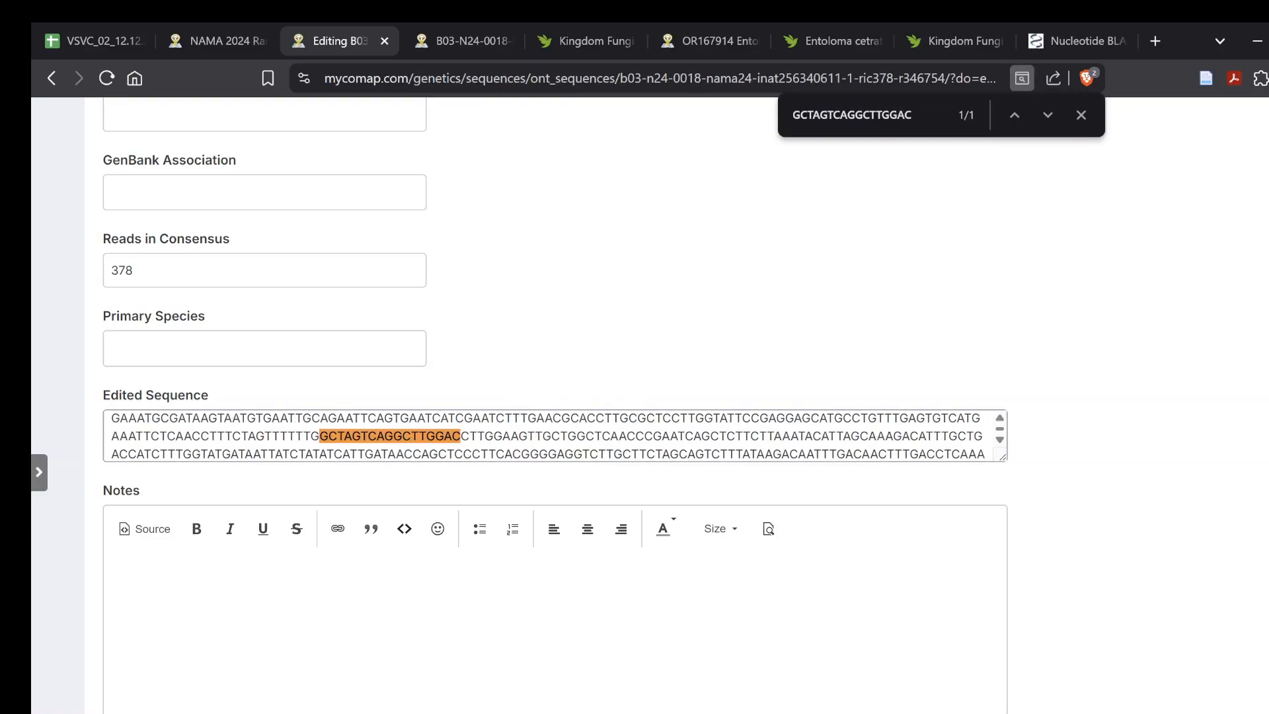
click(470, 437)
key(shift+Left)
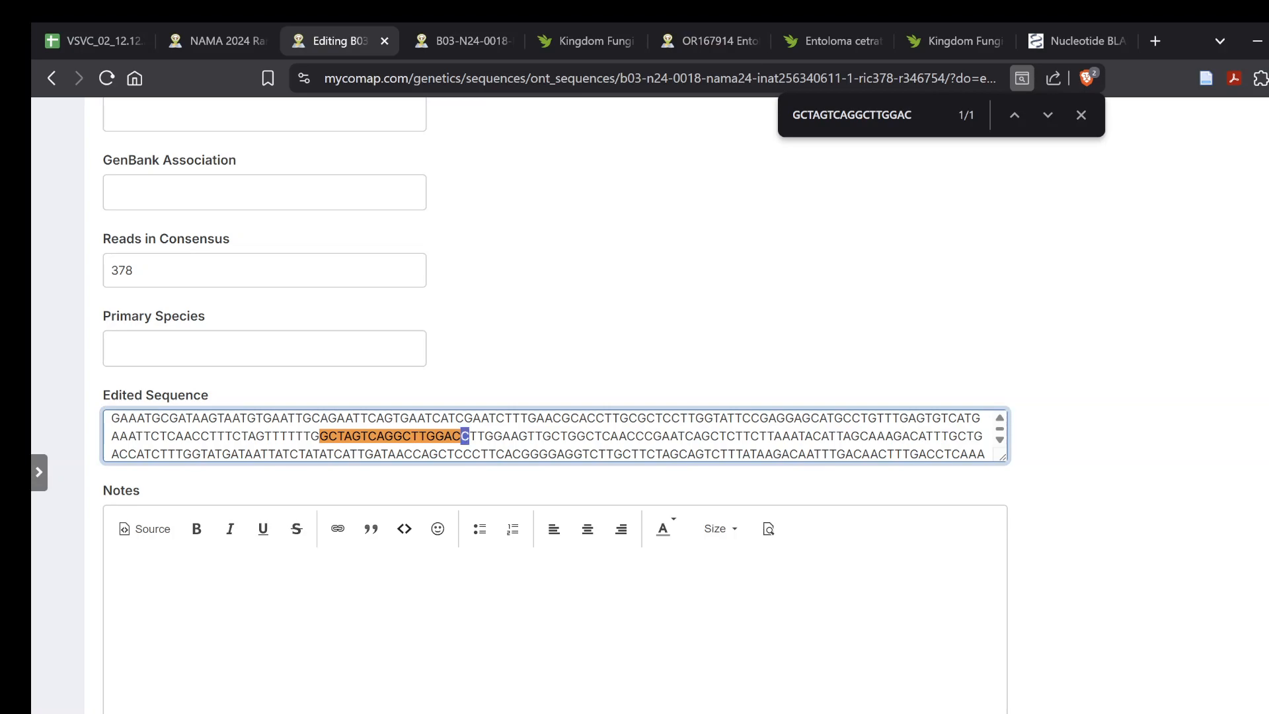
text(y)
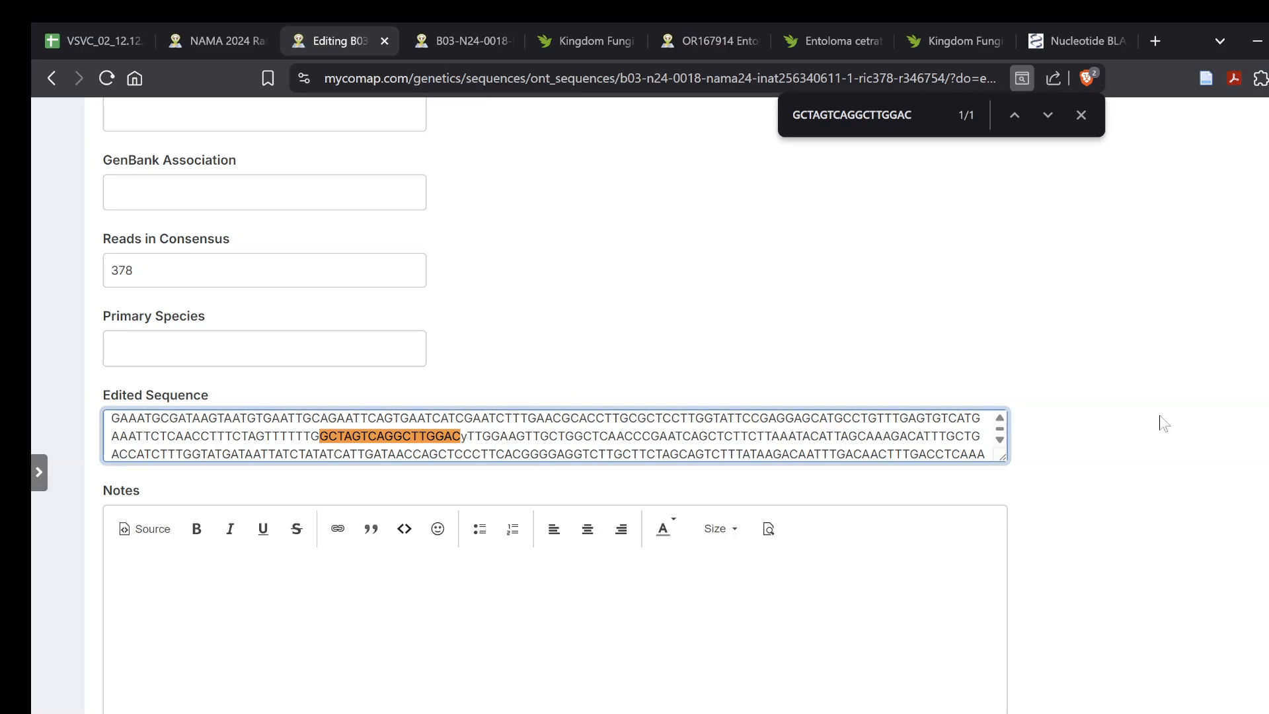
Set the reason for edit to "Annotated polymorphism" and submit the record.
scroll(1159, 419, down, 5)
click(219, 368)
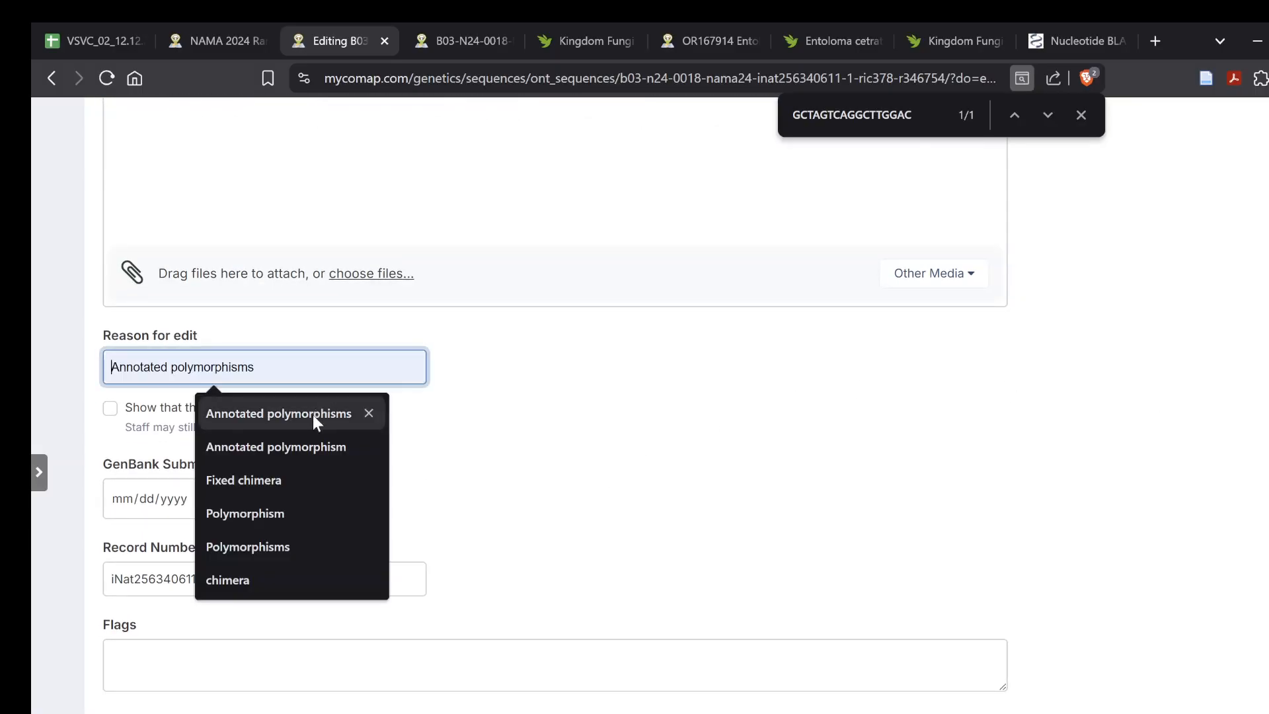
click(312, 447)
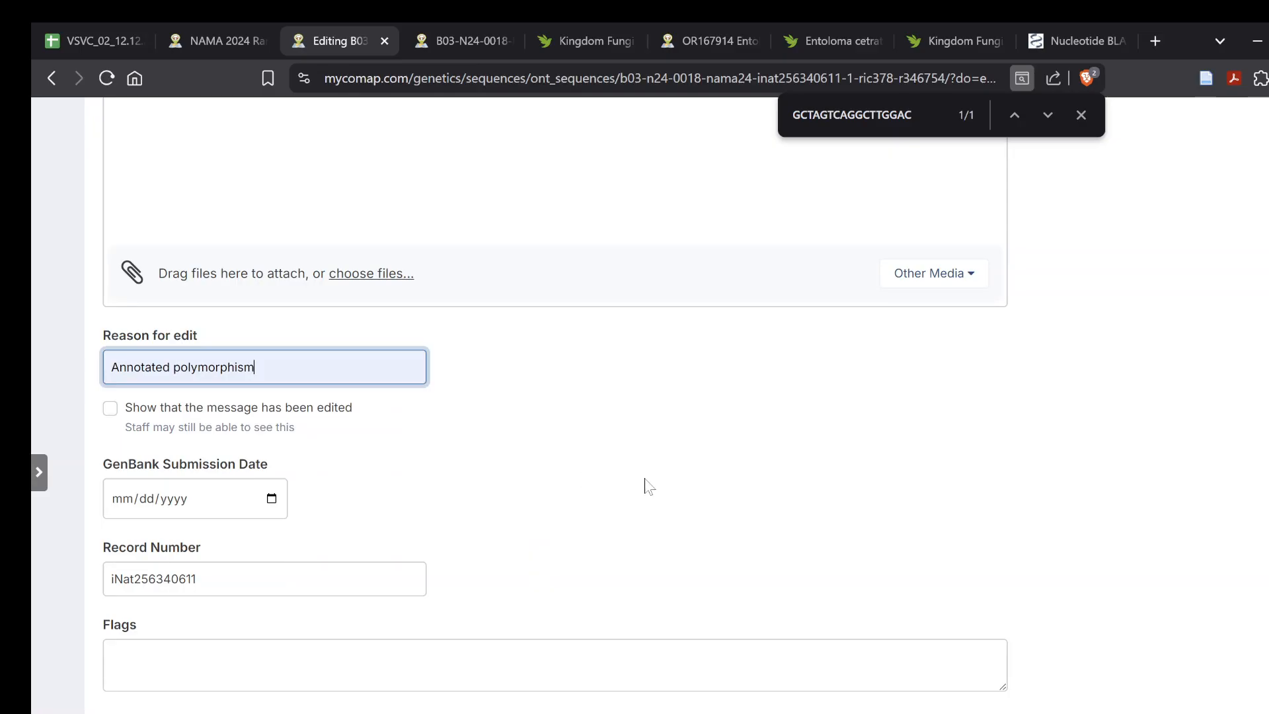
scroll(646, 486, down, 3)
key(Return)
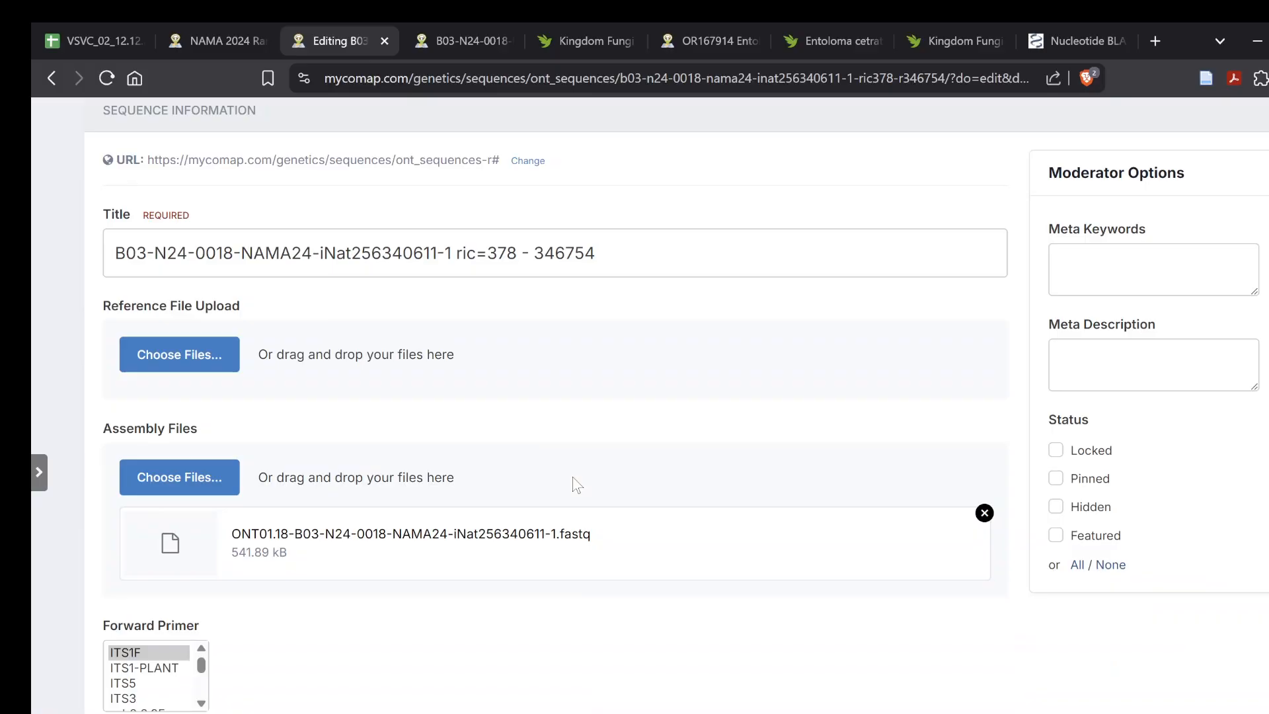
Set the primary species to the genus Entoloma and save the sequence record.
scroll(572, 478, down, 10)
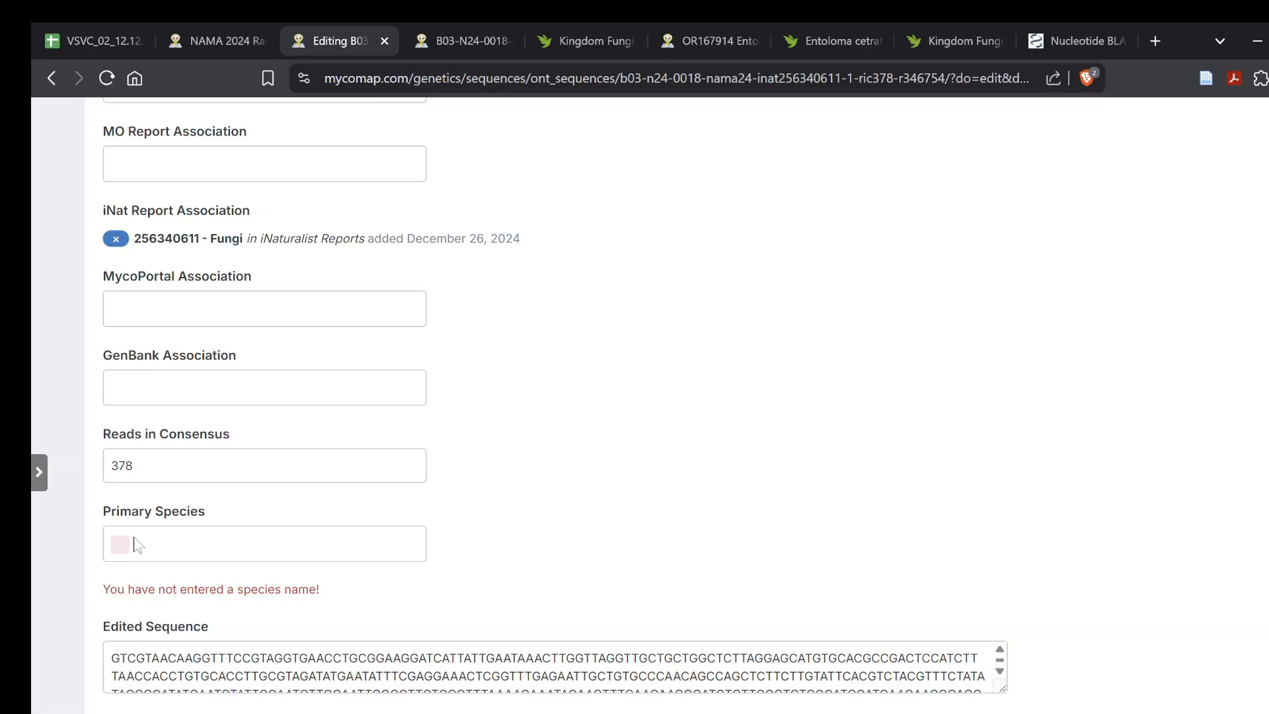
text(entoloma)
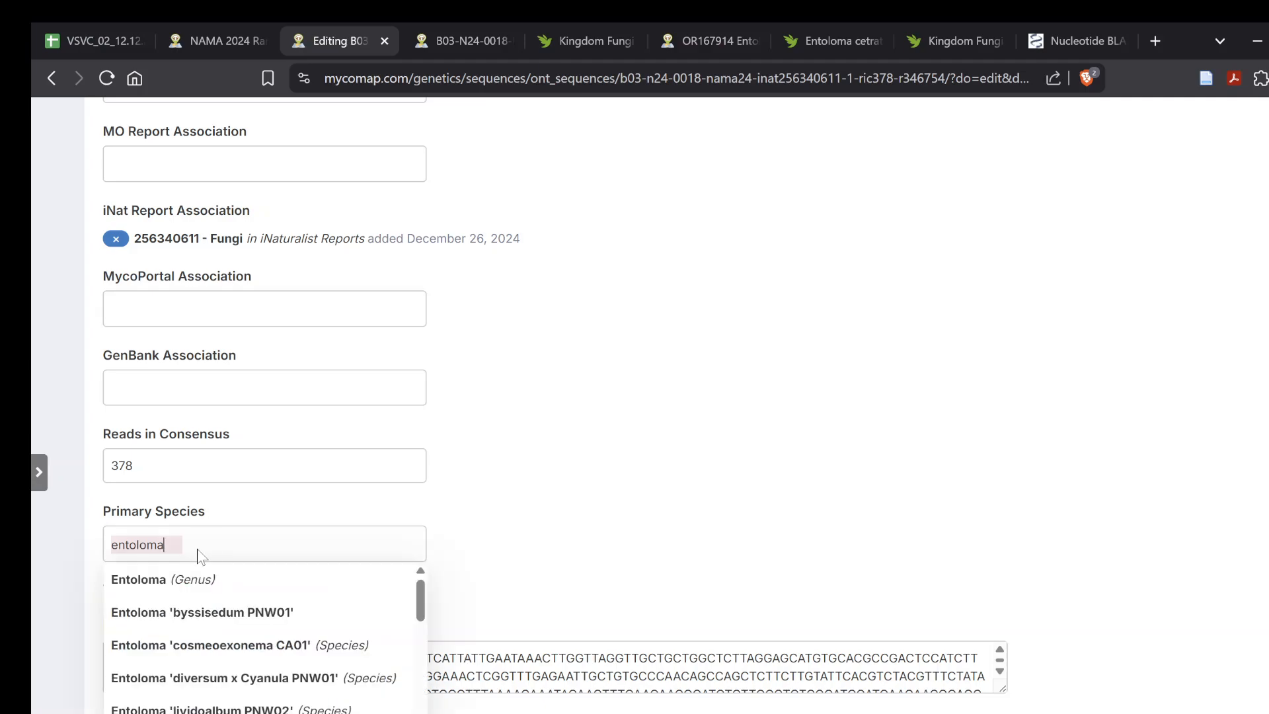
click(184, 575)
scroll(562, 544, down, 8)
scroll(562, 543, down, 7)
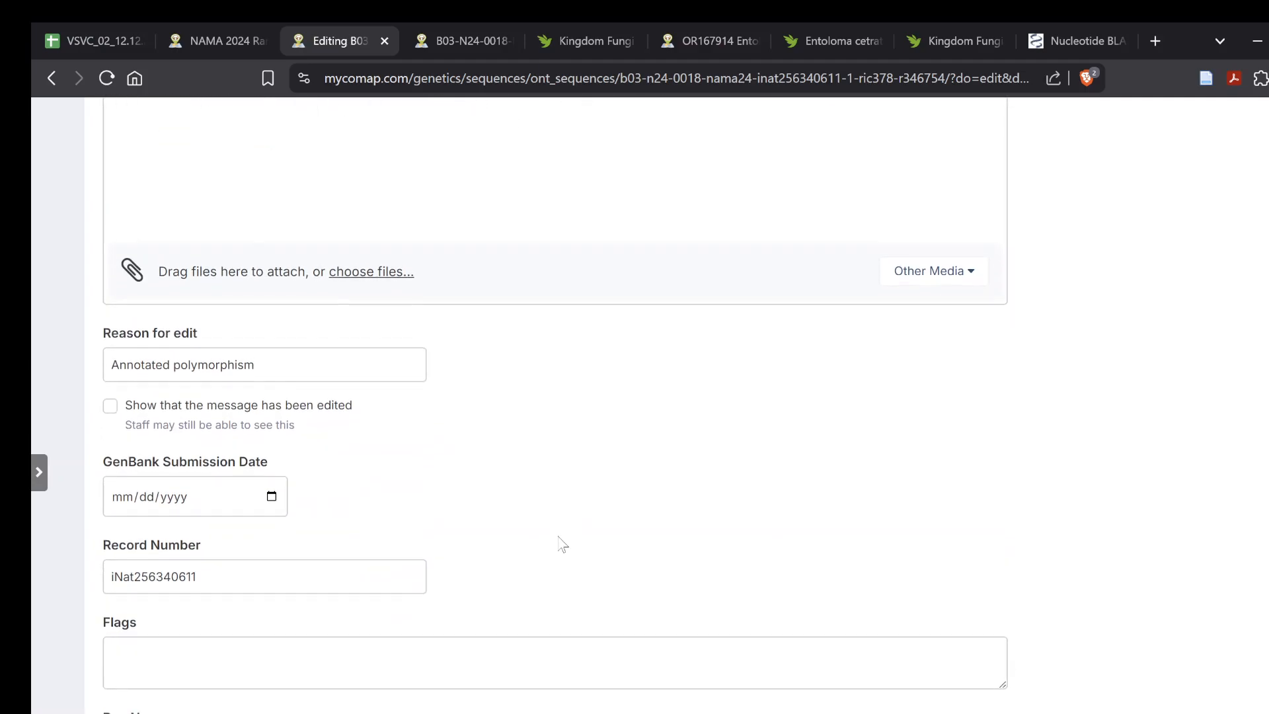
click(681, 636)
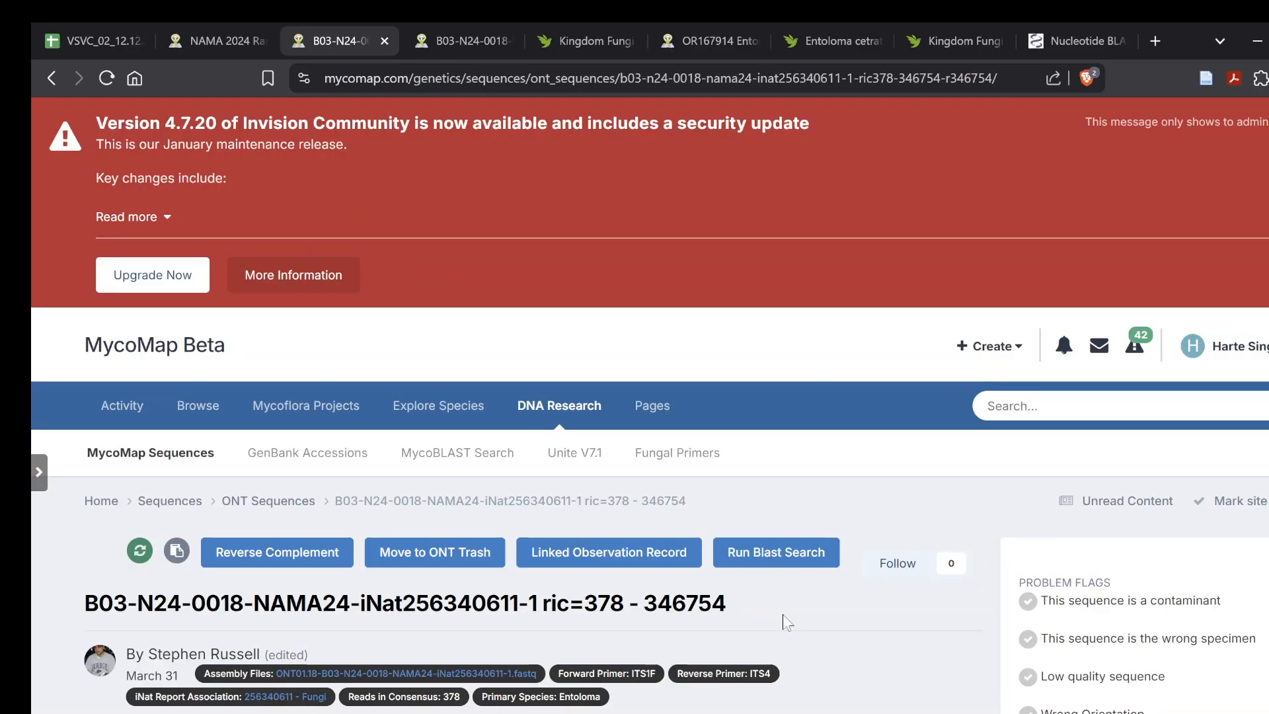
Run a blastn MycoBLAST search on the edited sequence with results limited to 100.
scroll(783, 613, down, 1)
click(799, 482)
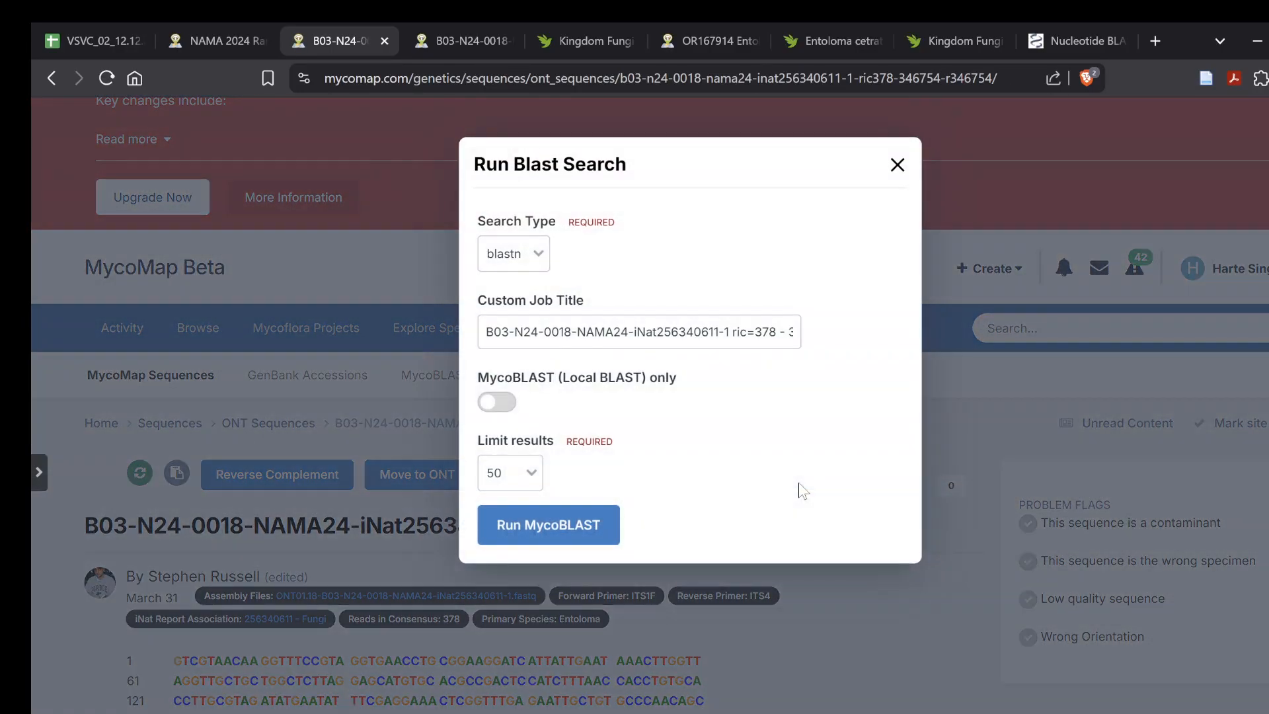
click(499, 481)
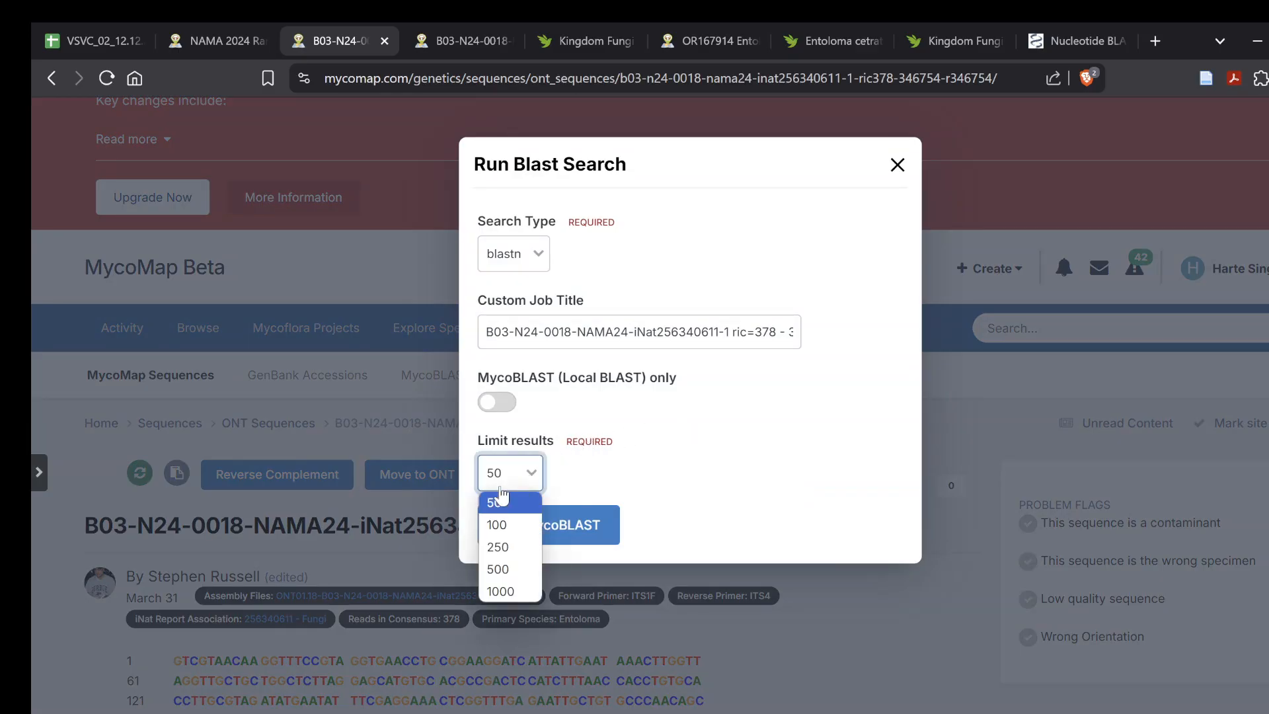
click(506, 522)
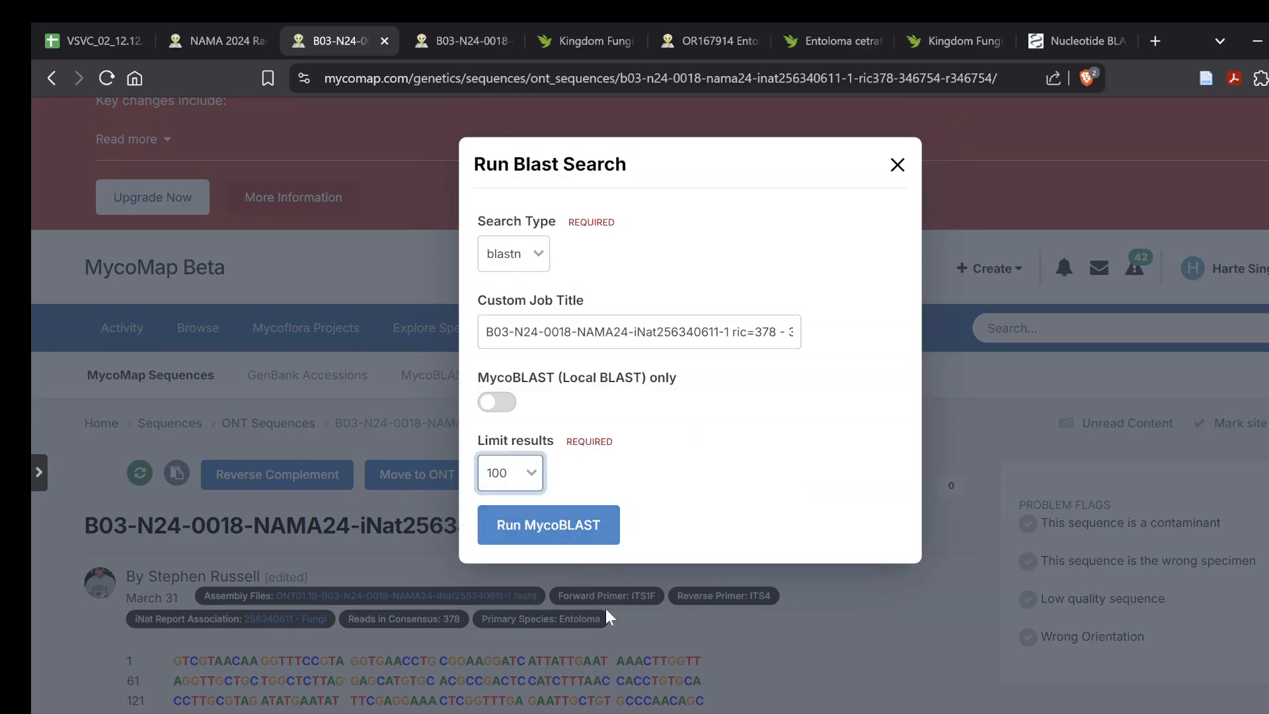
click(575, 526)
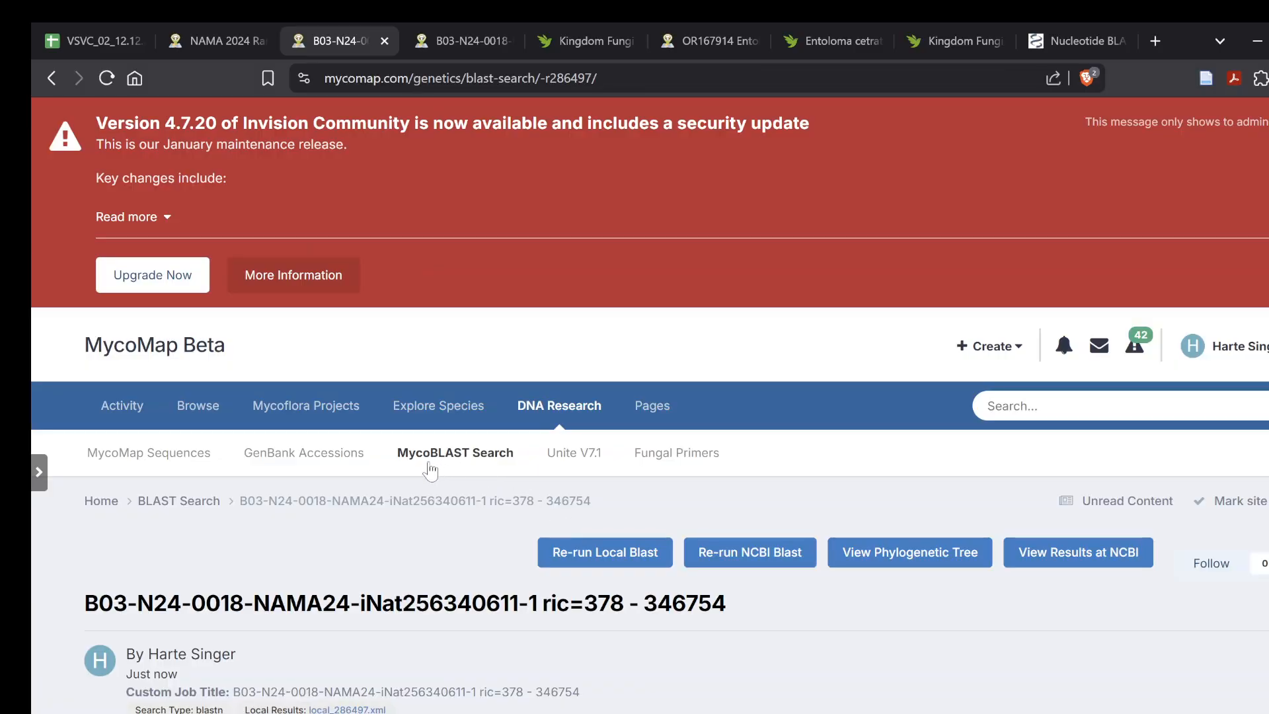
Examine the MycoBLAST species summary and the parenthesised identity value of the first hit.
scroll(411, 501, down, 5)
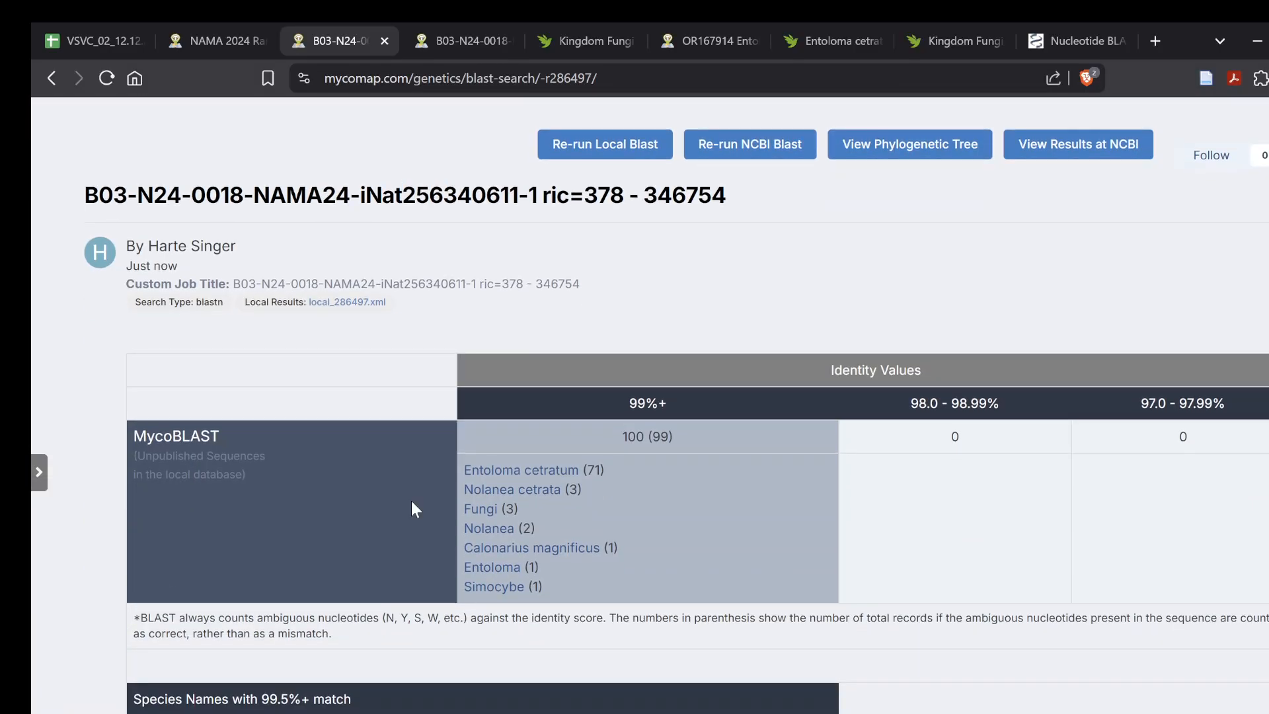
scroll(455, 546, down, 6)
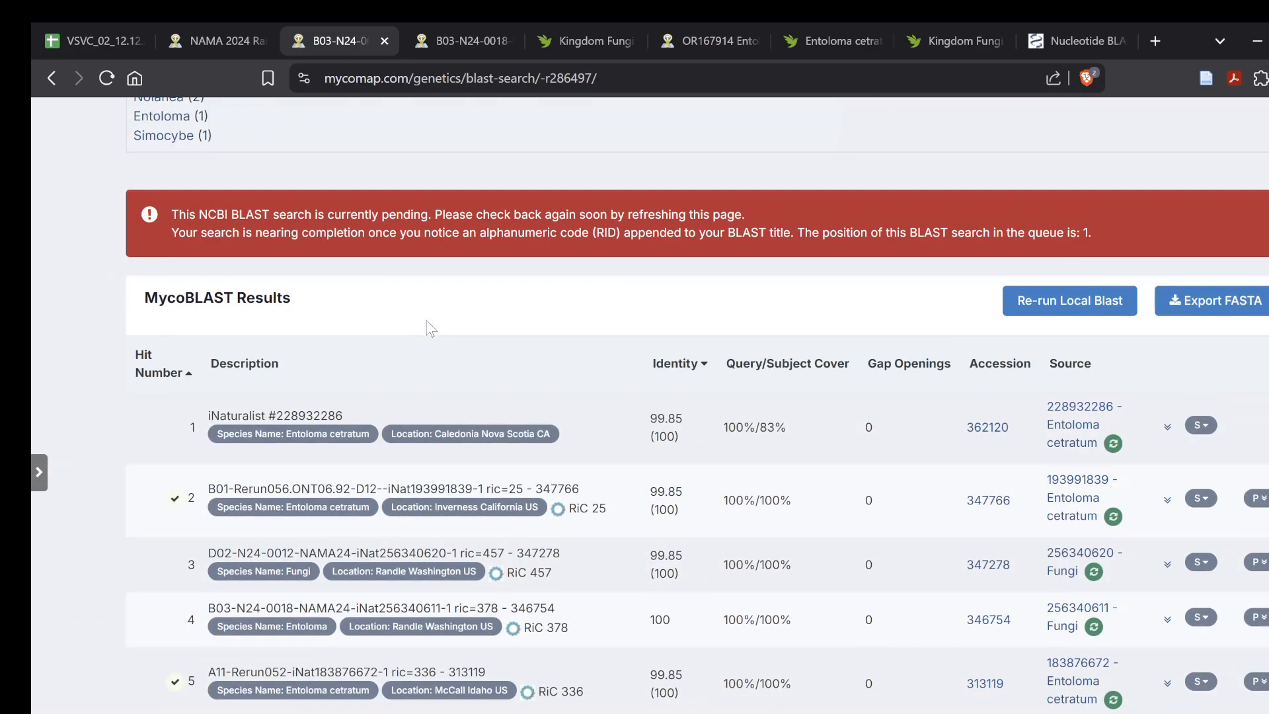
scroll(429, 327, down, 2)
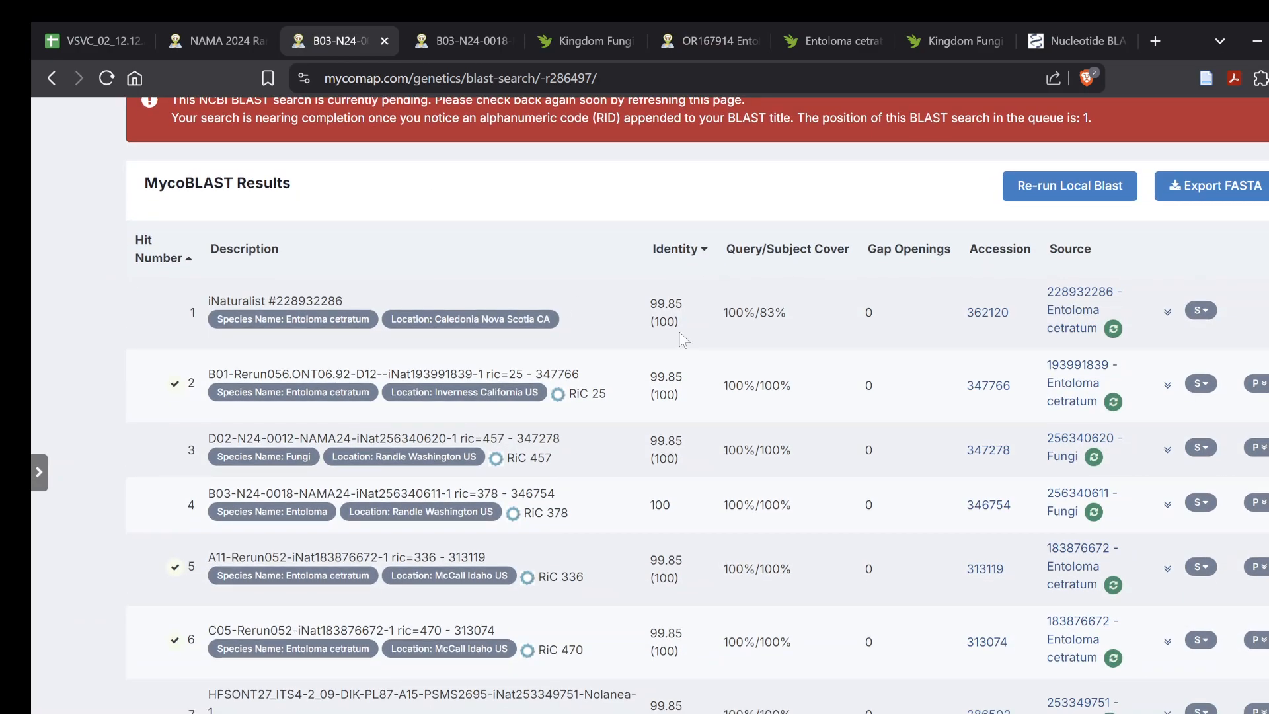
drag(650, 321, 684, 324)
click(683, 331)
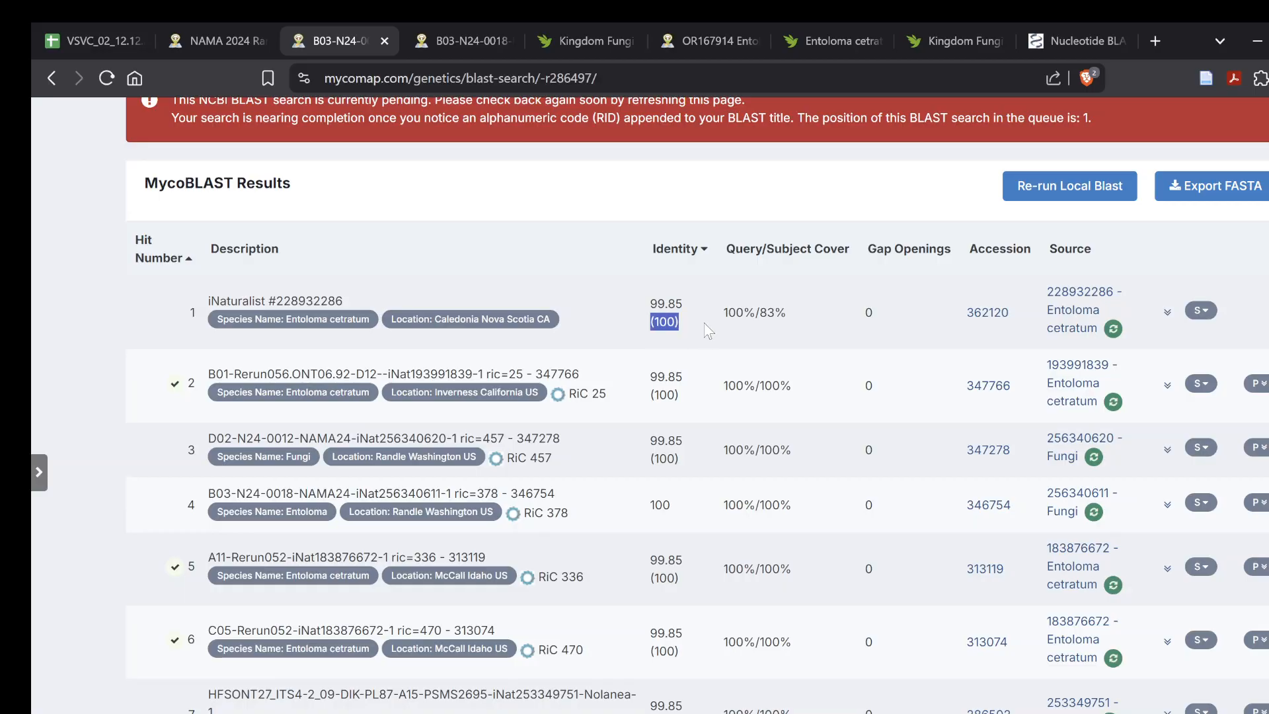
Expand the first hit's alignment, inspect the ambiguous base, and compare the hit's two identity values.
click(1168, 315)
scroll(779, 537, down, 5)
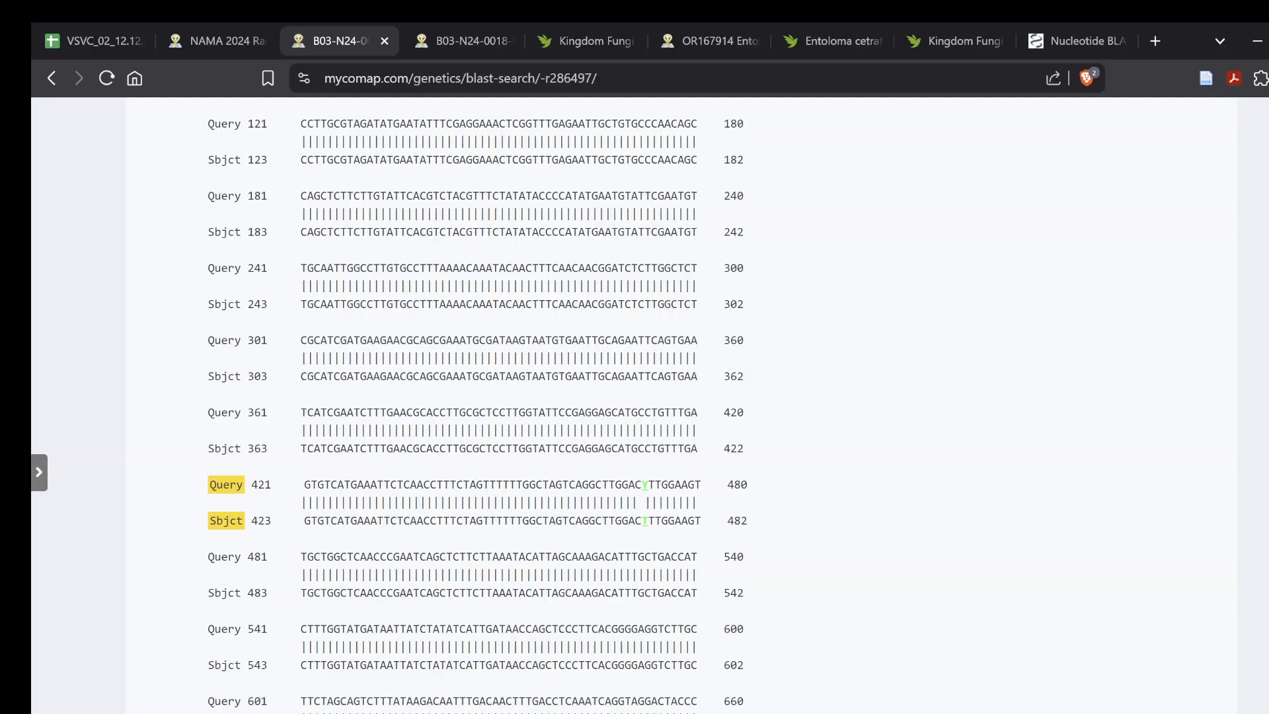
scroll(640, 526, up, 10)
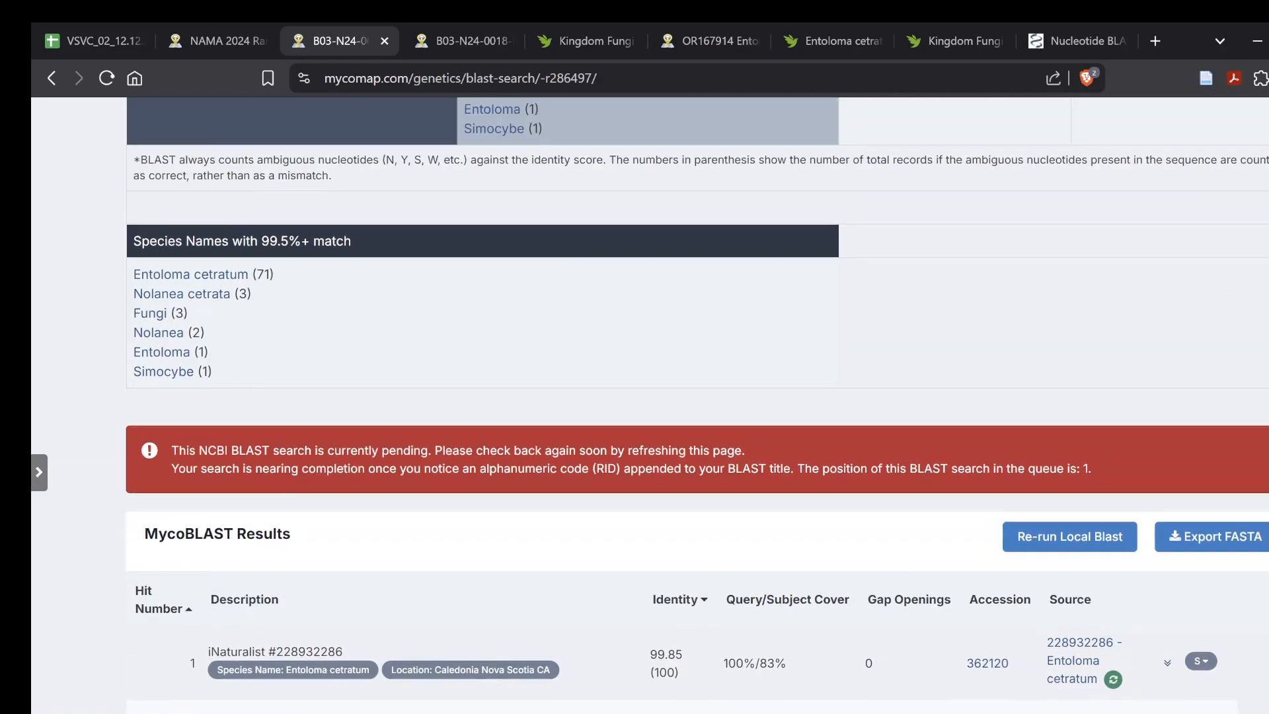
drag(651, 508, 707, 509)
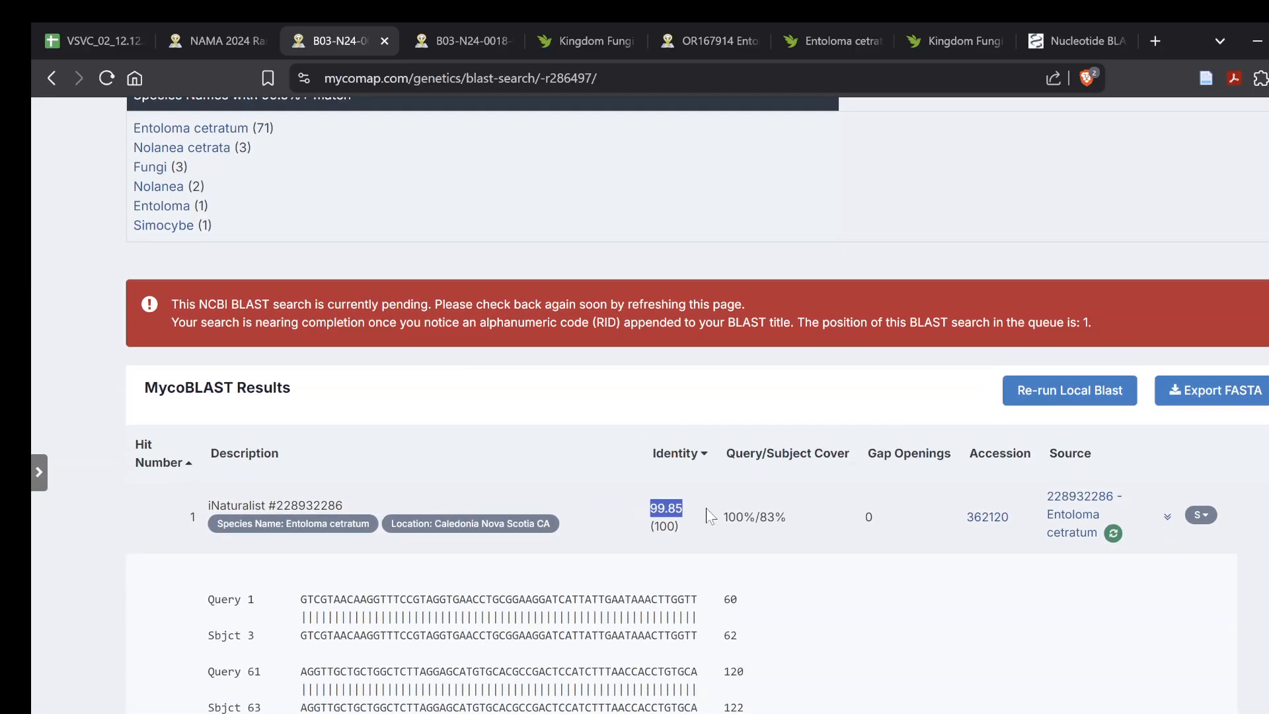
click(701, 539)
drag(644, 539, 714, 539)
click(713, 539)
scroll(714, 539, down, 20)
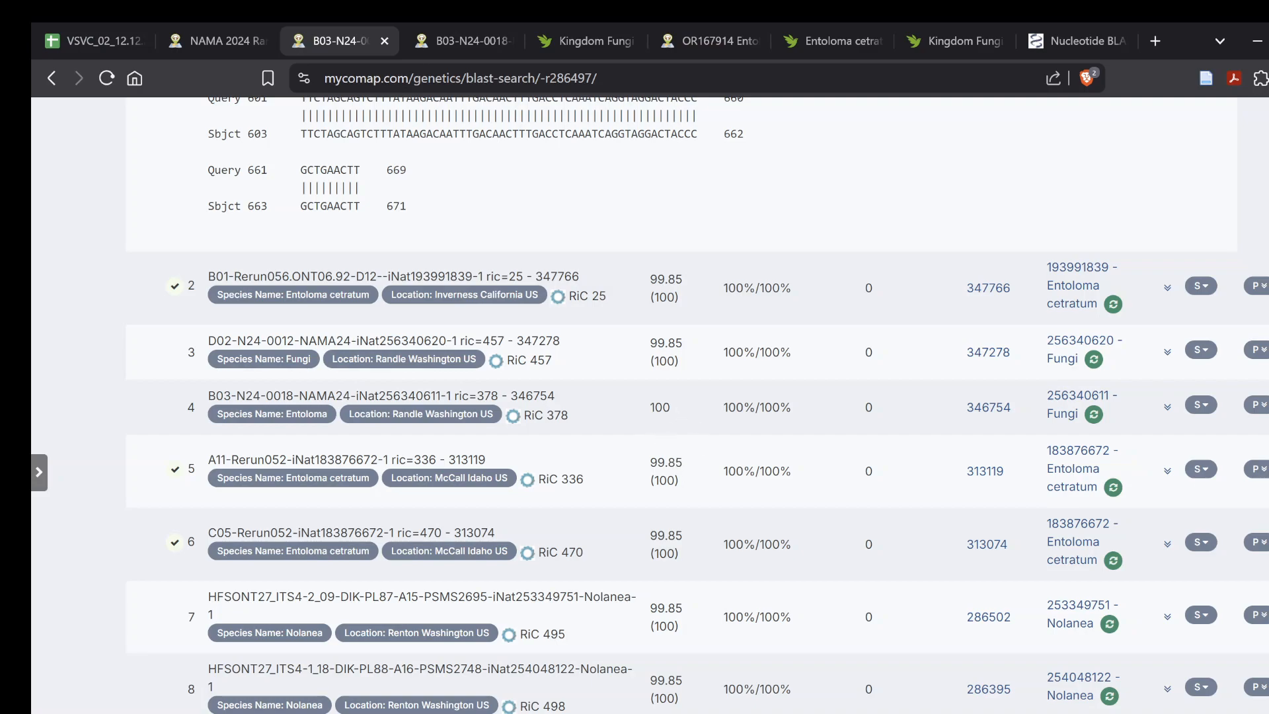
Review the species names, locations and identity values of the first ten BLAST hits below the expanded alignment.
scroll(680, 405, down, 5)
scroll(681, 405, up, 11)
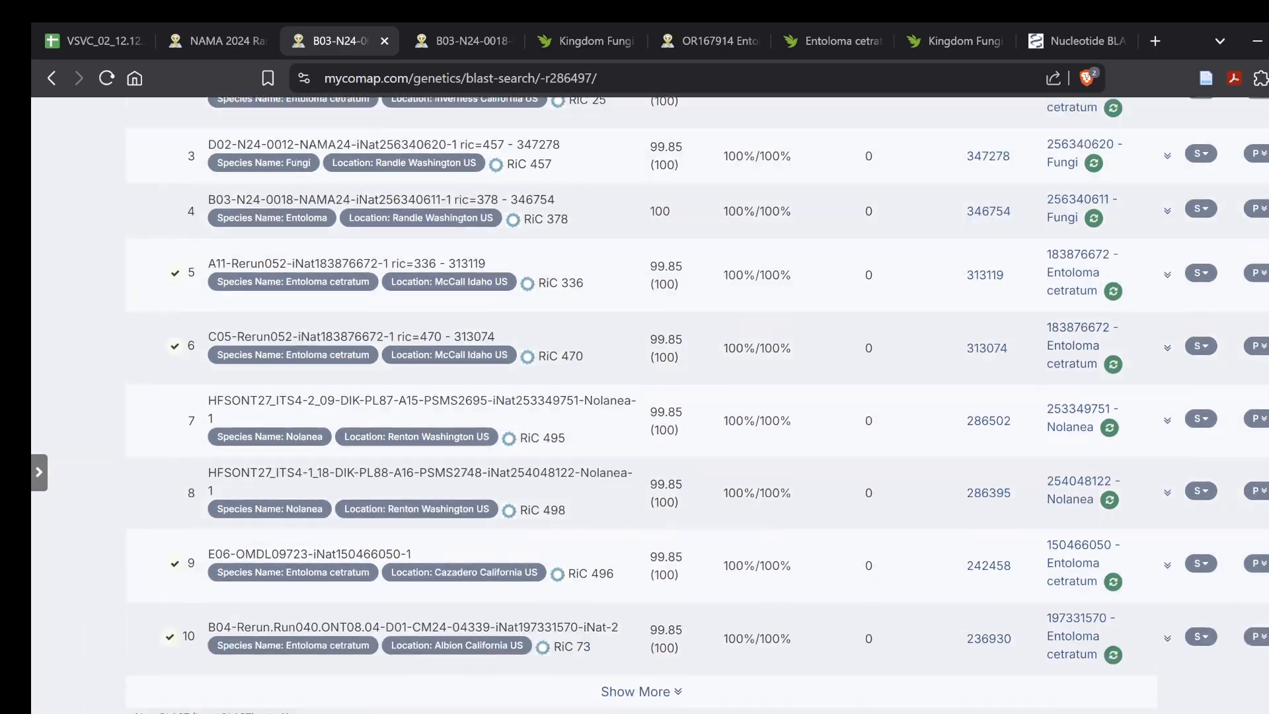
scroll(681, 486, down, 10)
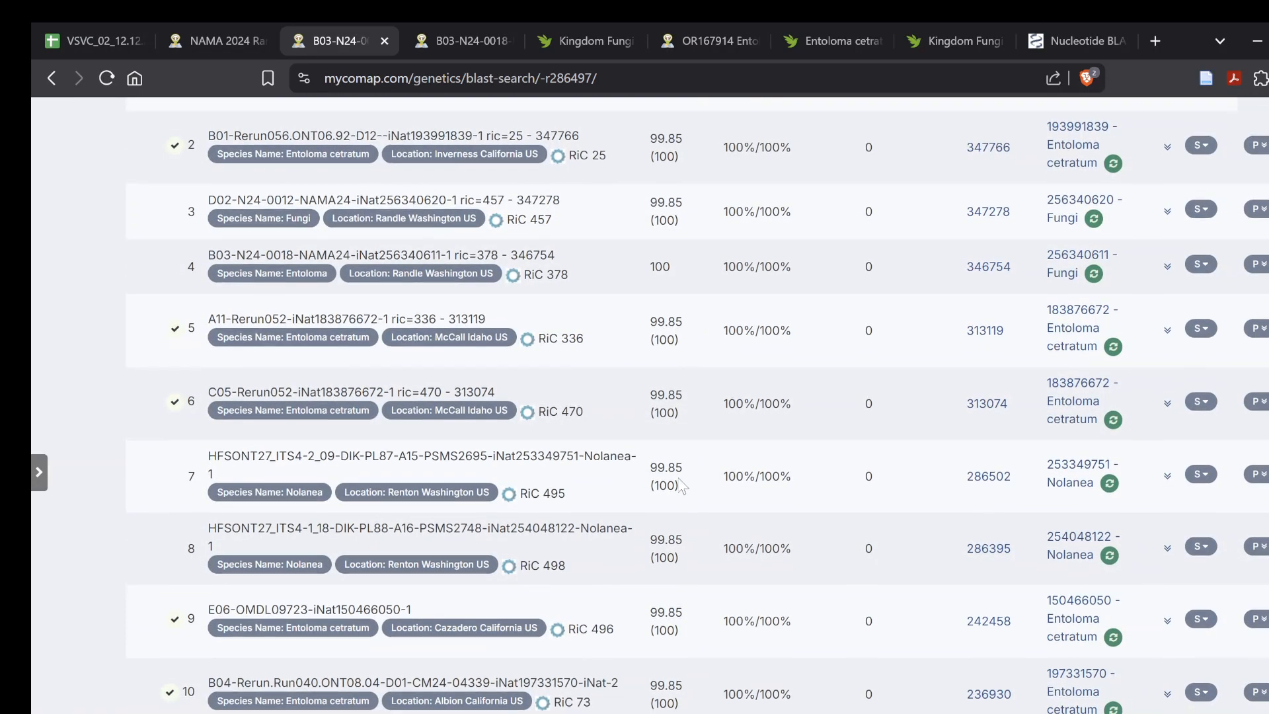
scroll(681, 486, up, 7)
scroll(680, 486, down, 15)
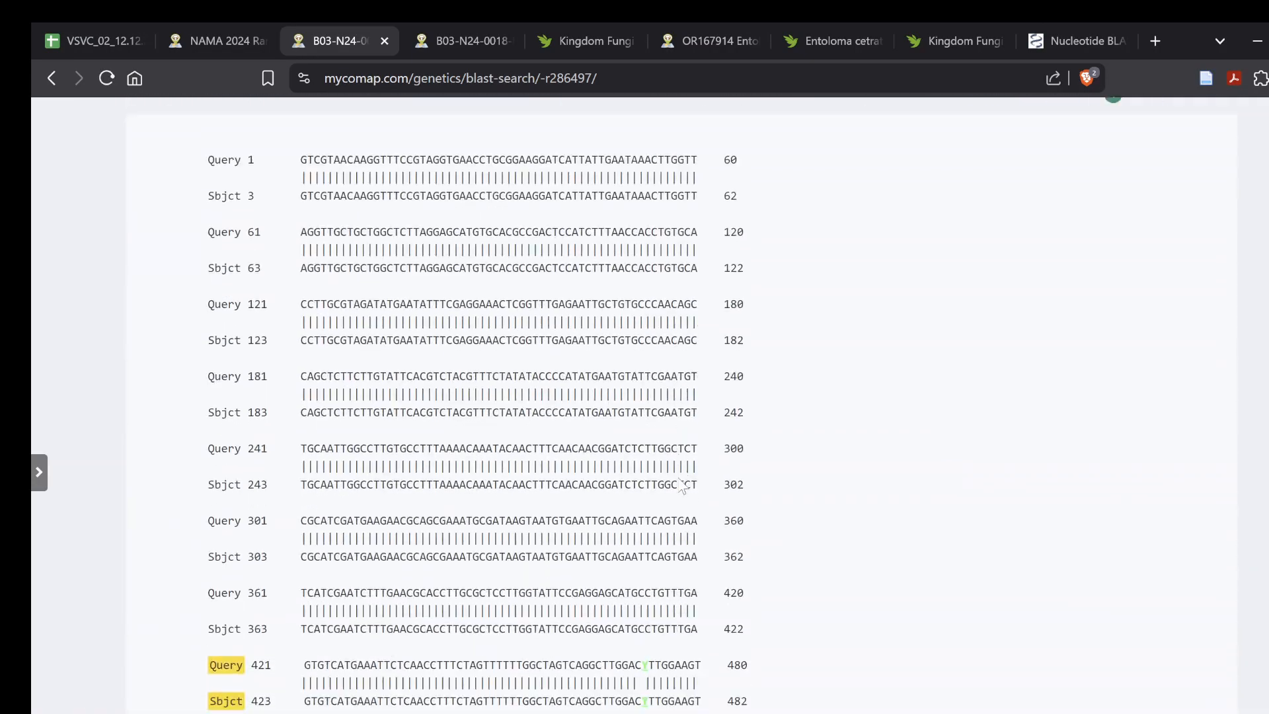
scroll(681, 483, down, 5)
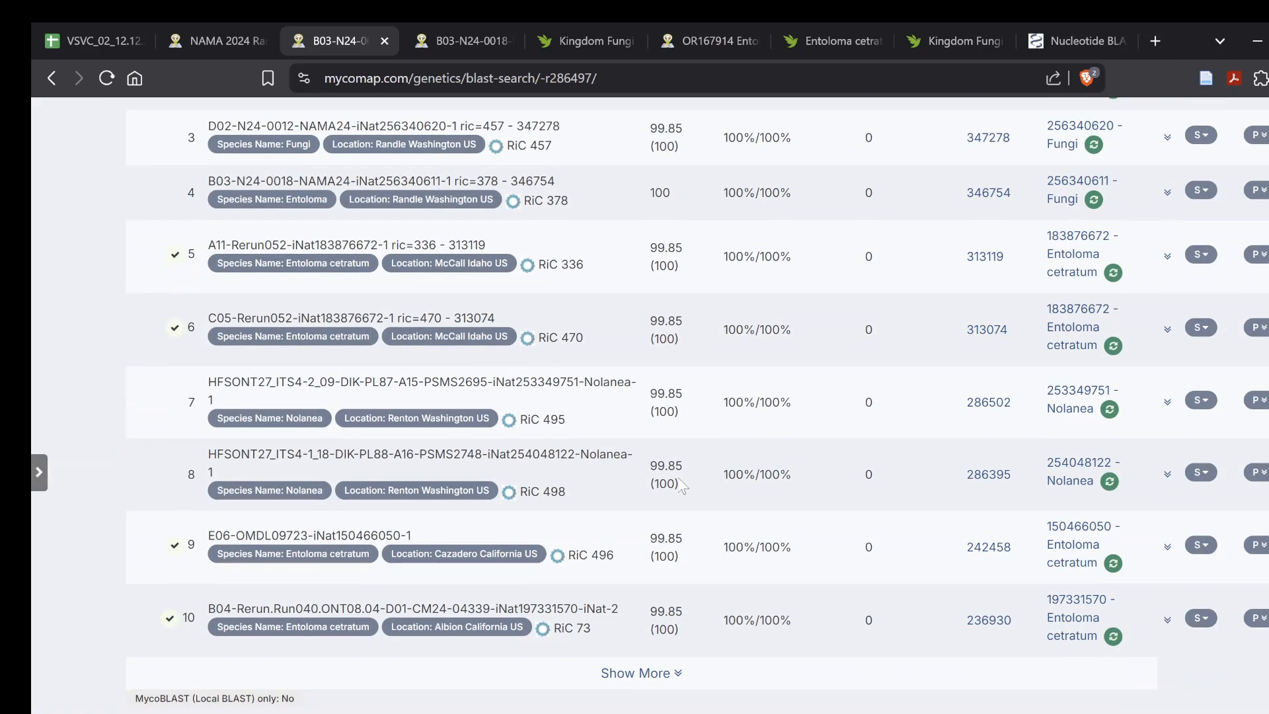
Show the full BLAST hit list and review the species names and identity values of the additional hits.
click(657, 673)
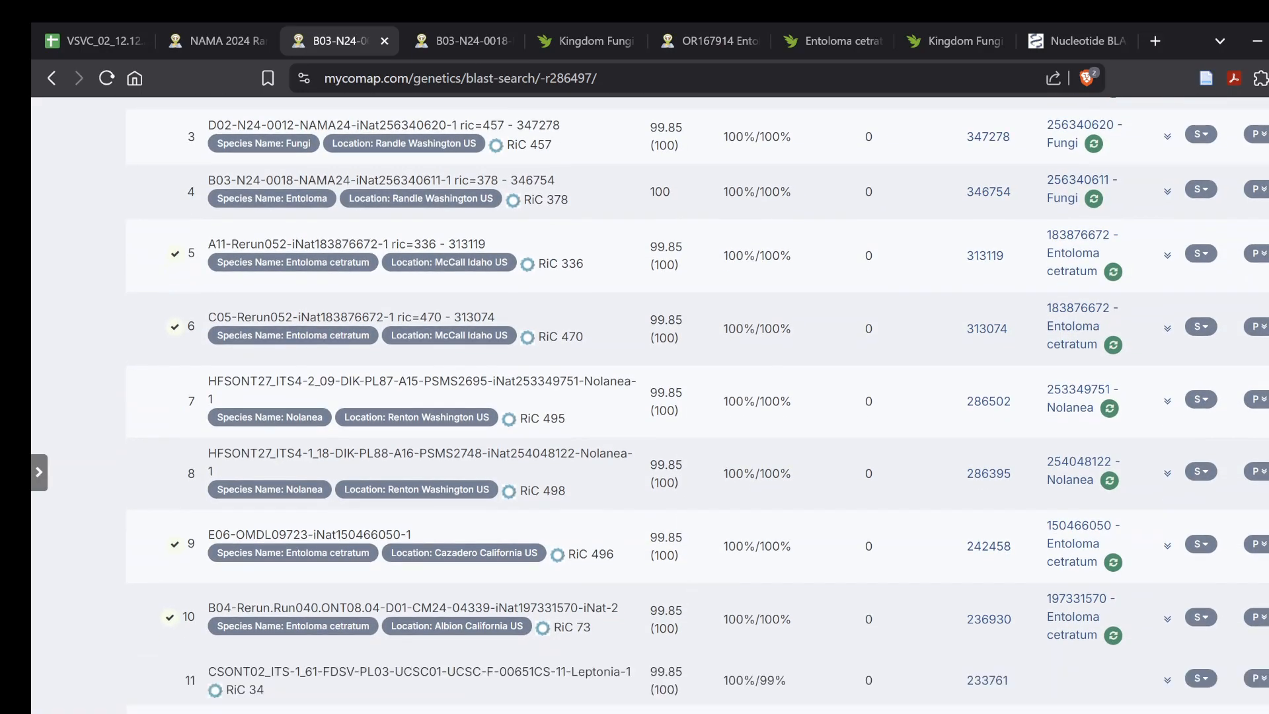
scroll(831, 373, down, 12)
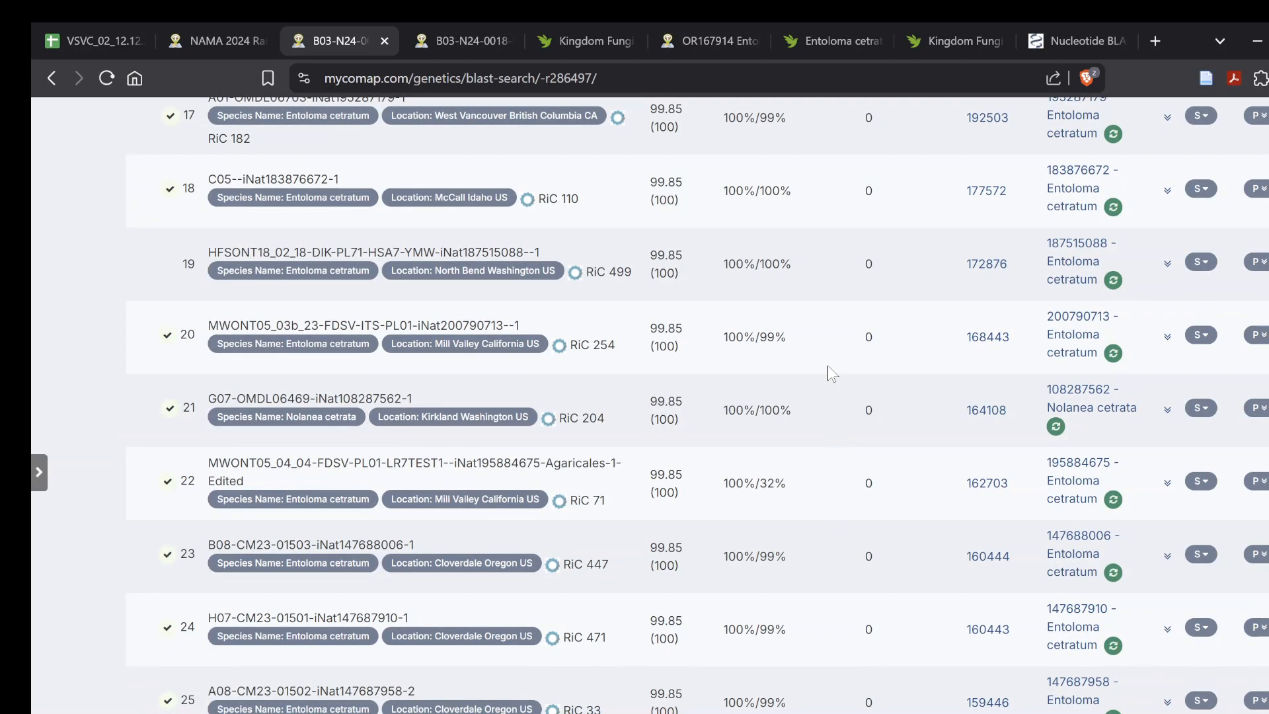
scroll(831, 374, down, 13)
scroll(832, 374, down, 8)
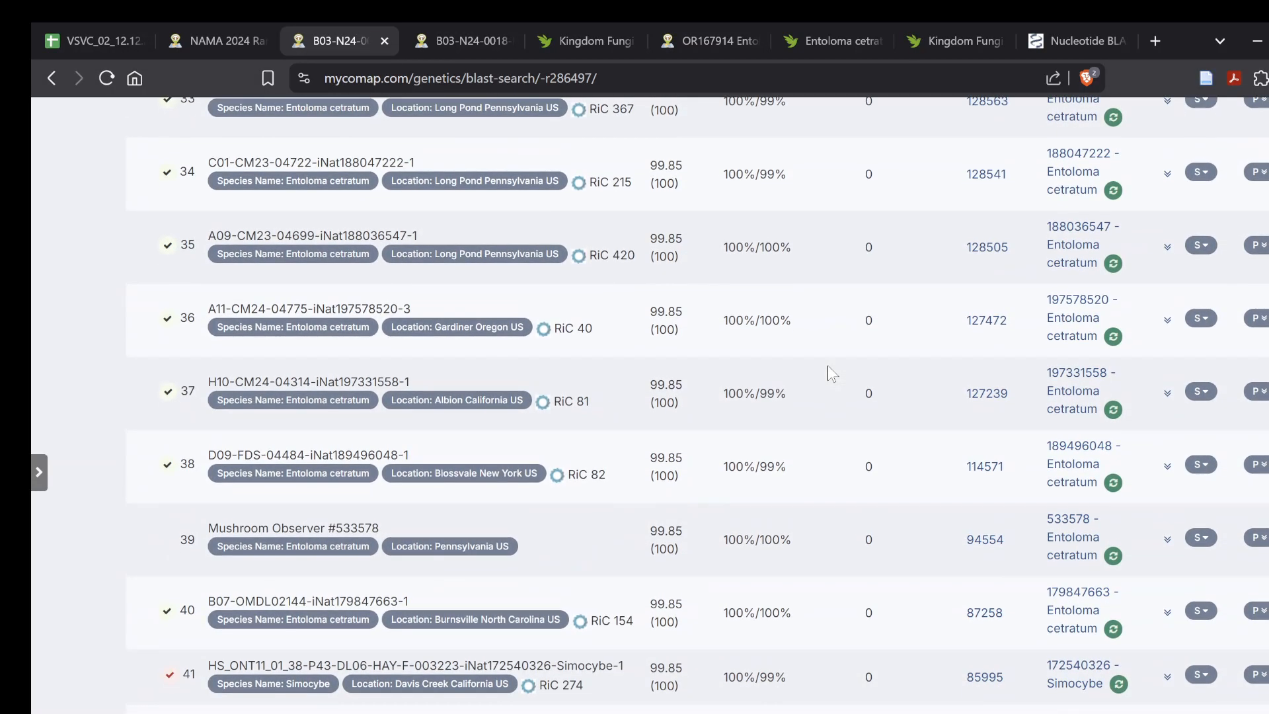
scroll(831, 373, down, 8)
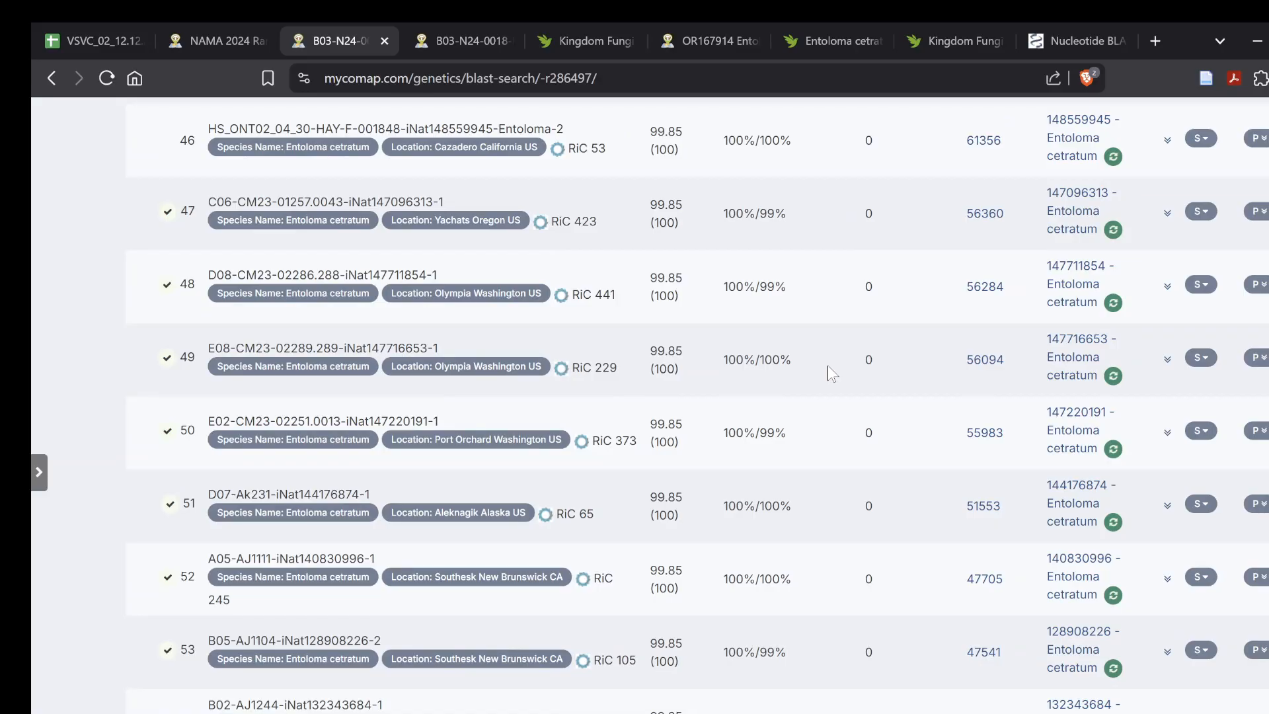
scroll(984, 142, up, 9)
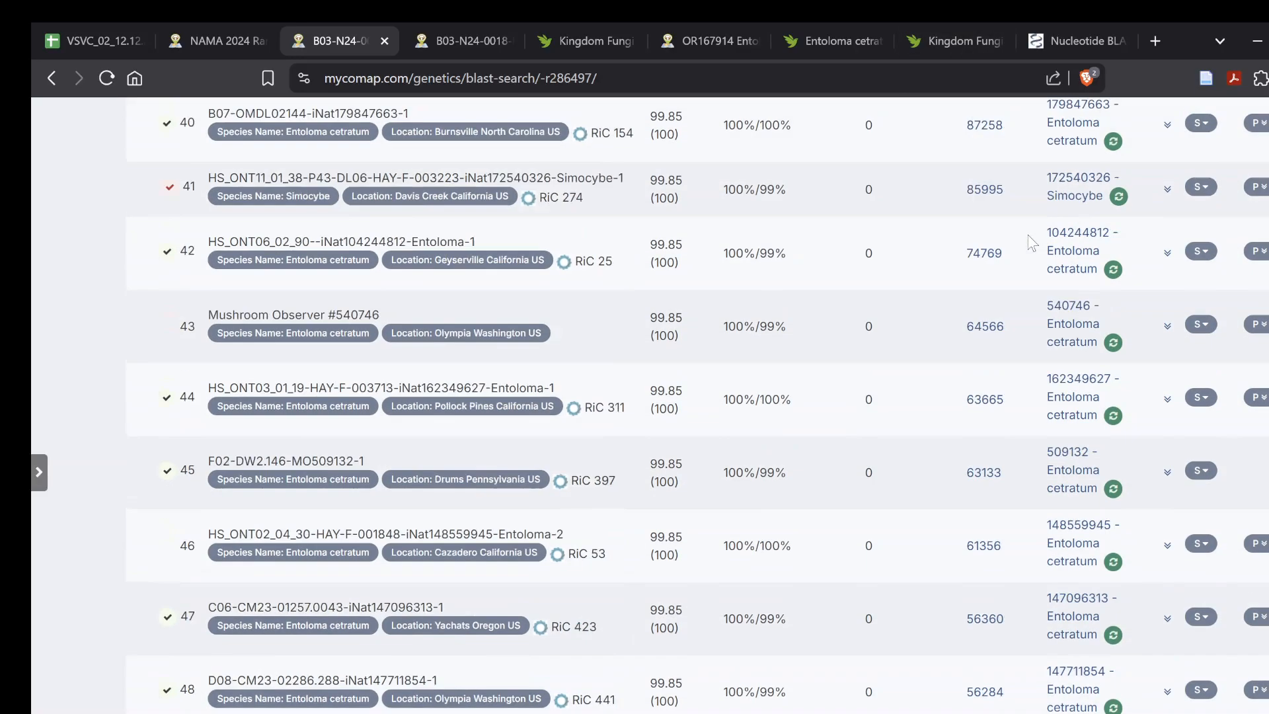
Open Index Fungorum in a new browser tab and search by name for entoloma cetratum.
click(1156, 40)
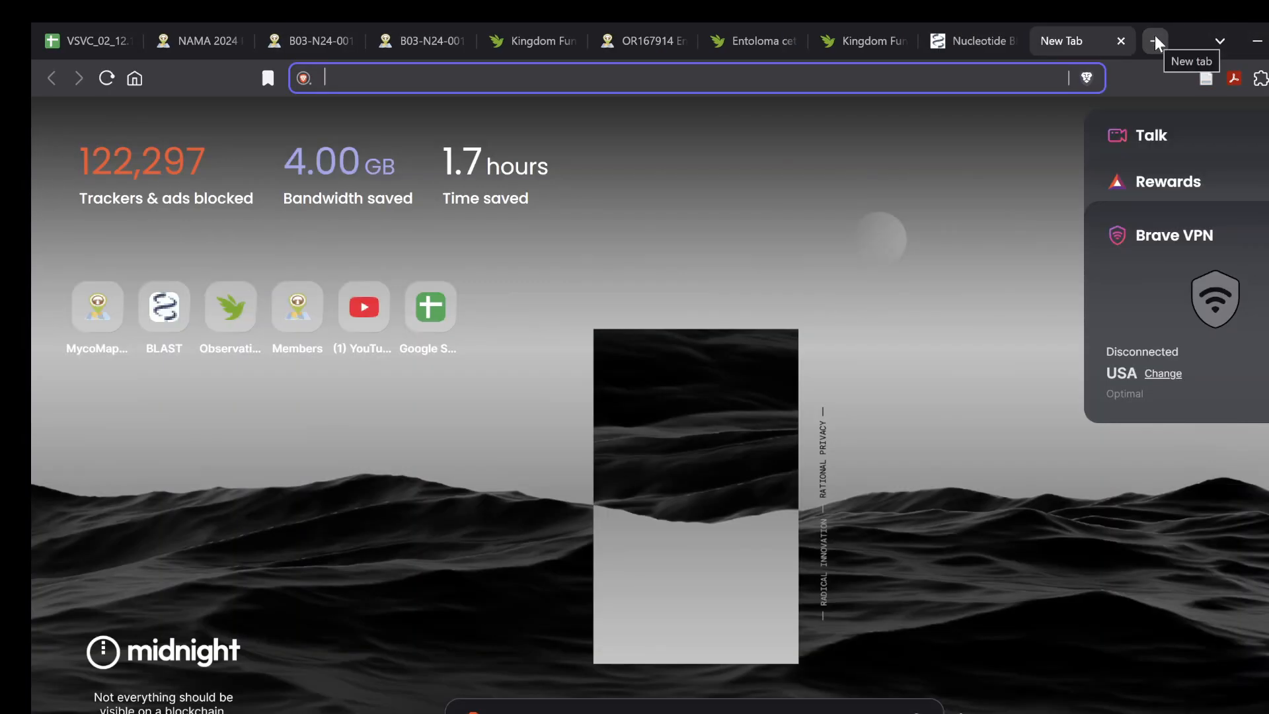
text(index)
key(Return)
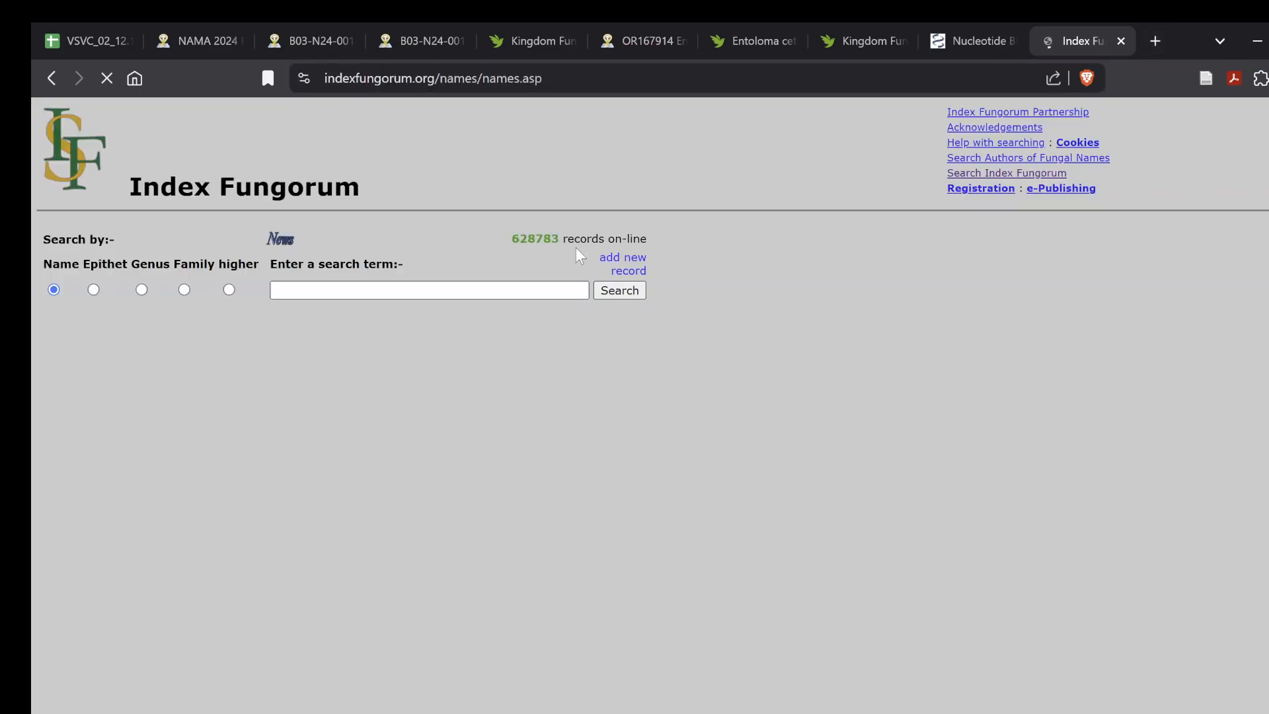
click(525, 290)
text(entoloma cetratum)
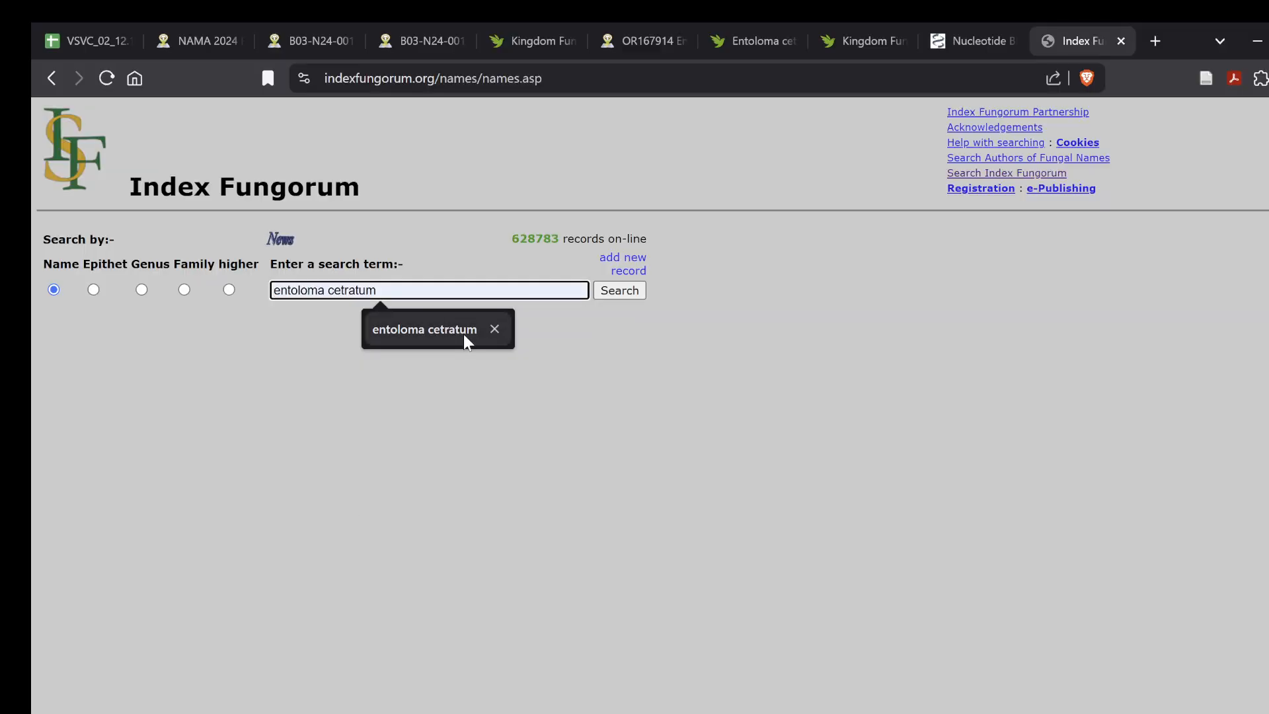
click(466, 334)
click(620, 292)
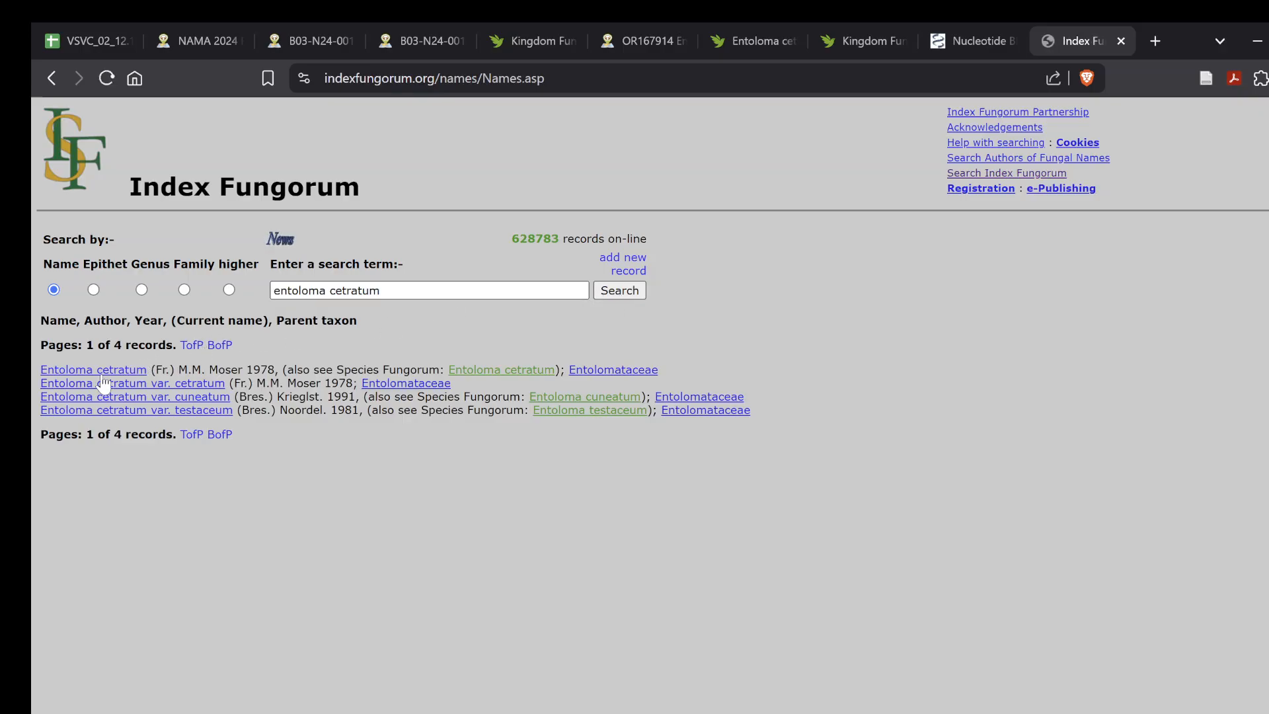
Open the Entoloma cetratum record, follow its basionym Agaricus cetratus, and examine the locality and neotype details.
click(124, 369)
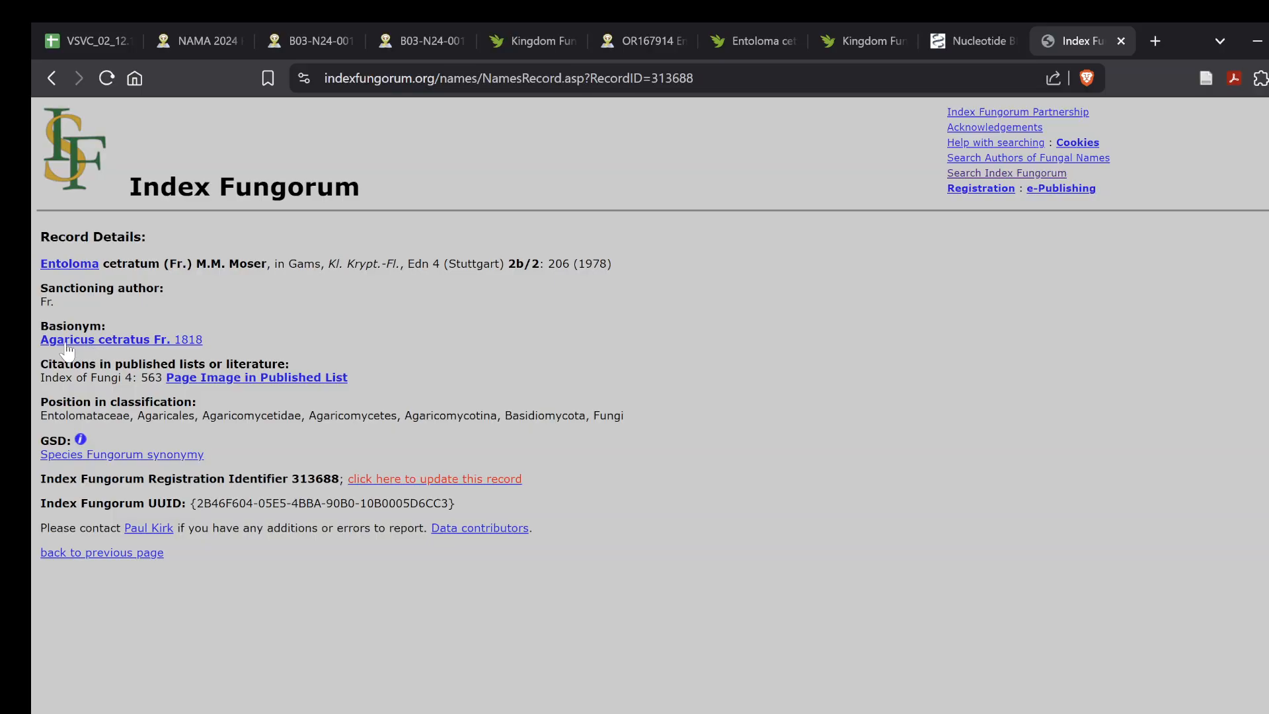
click(104, 342)
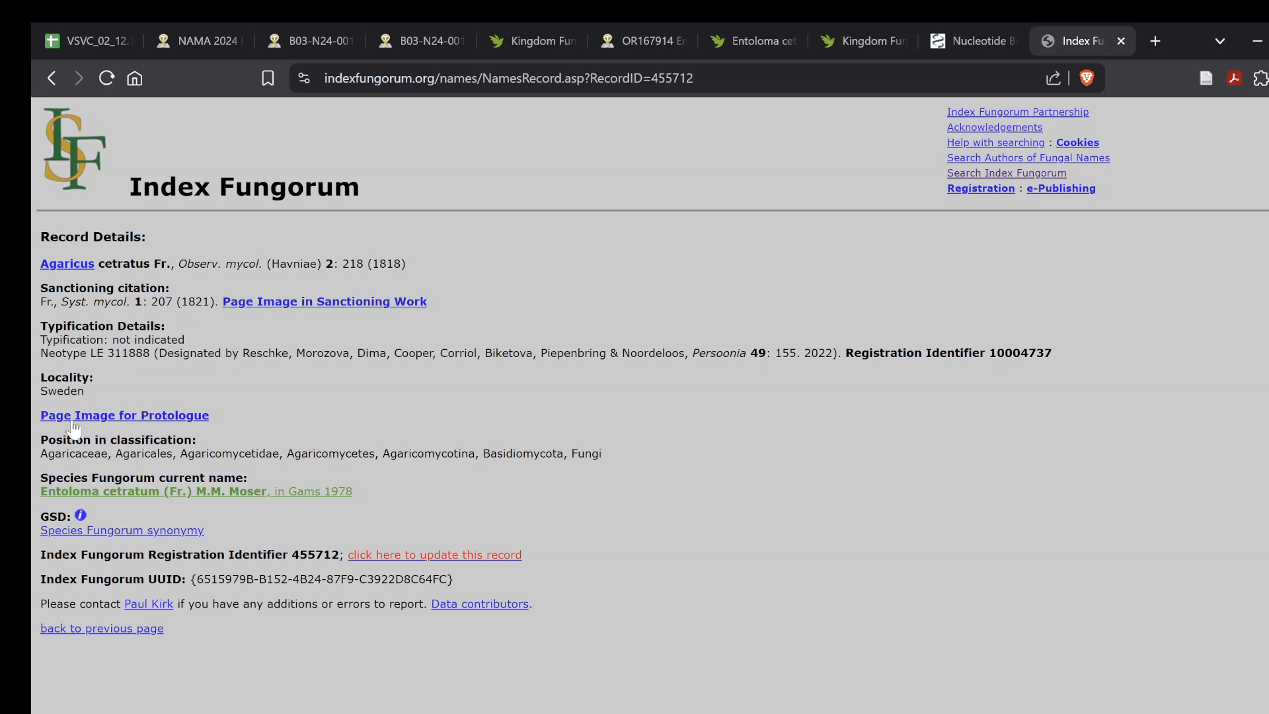
drag(62, 378, 113, 390)
click(191, 369)
drag(48, 354, 166, 344)
click(167, 343)
drag(811, 354, 841, 354)
click(842, 354)
drag(65, 353, 143, 353)
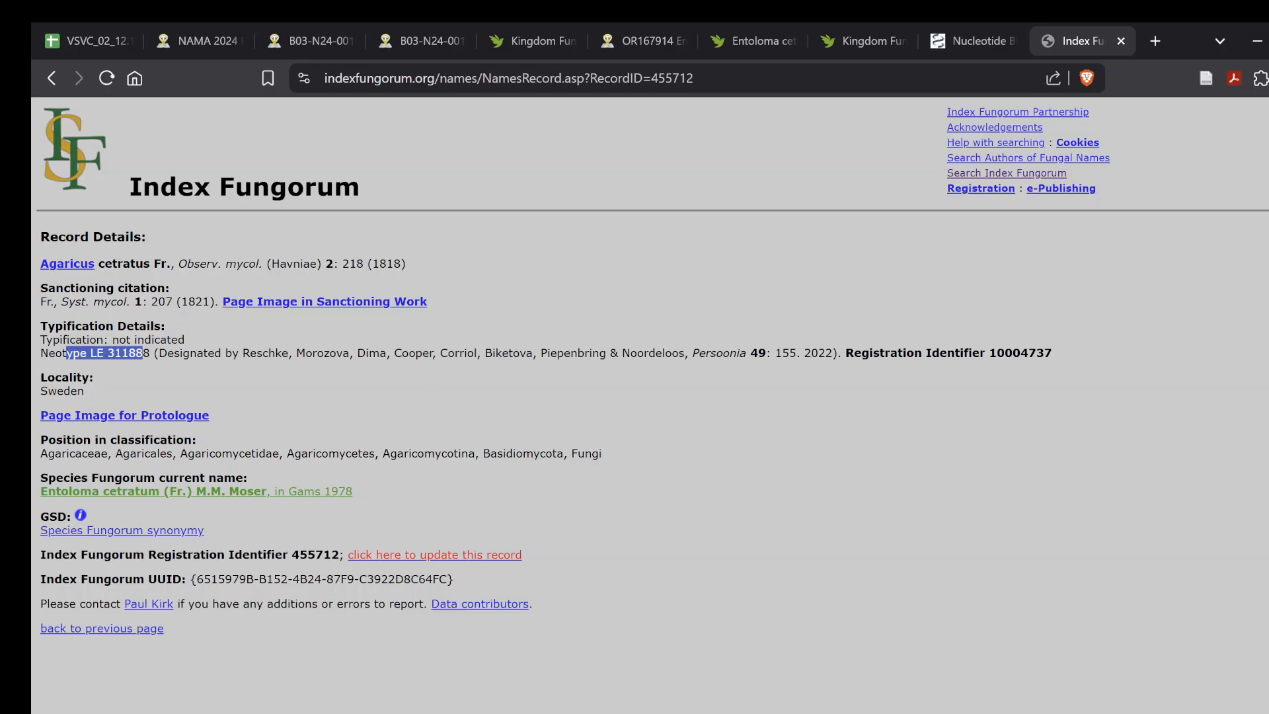
click(142, 353)
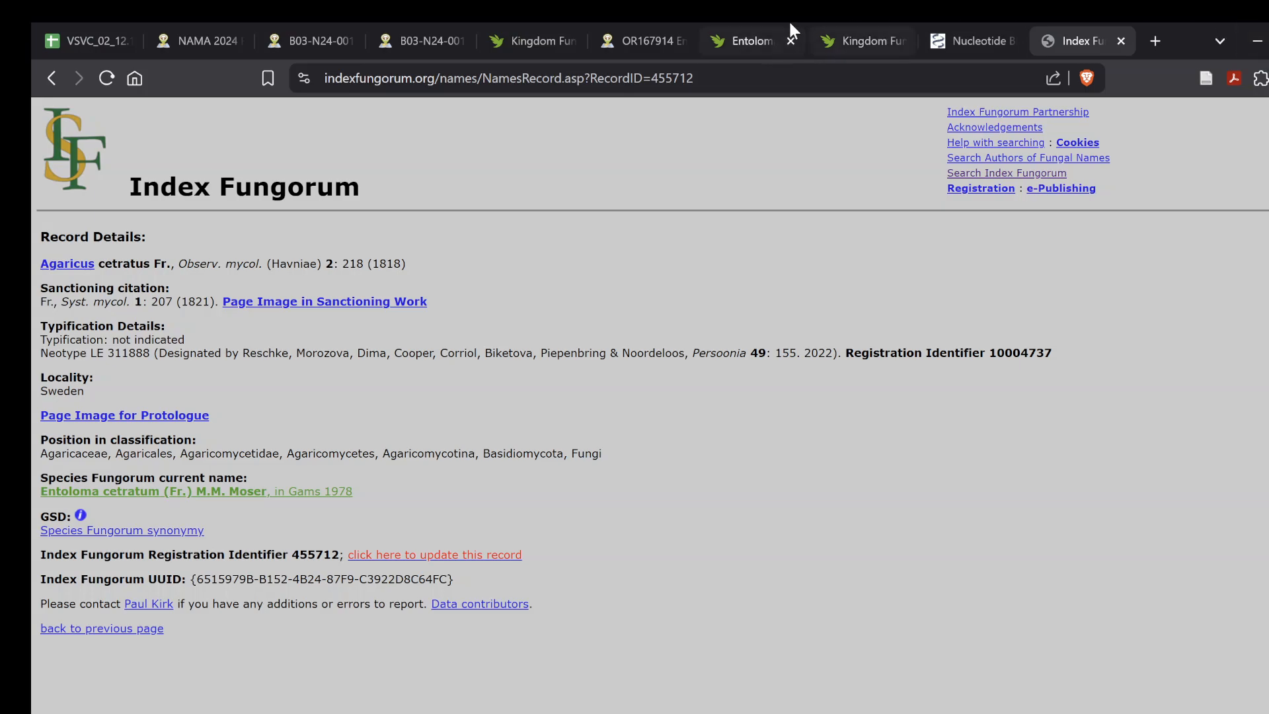
Return to the B03-N24-0018 BLAST results and compare the collection locations of the Entoloma cetratum hits.
mouse_move(791, 28)
click(216, 26)
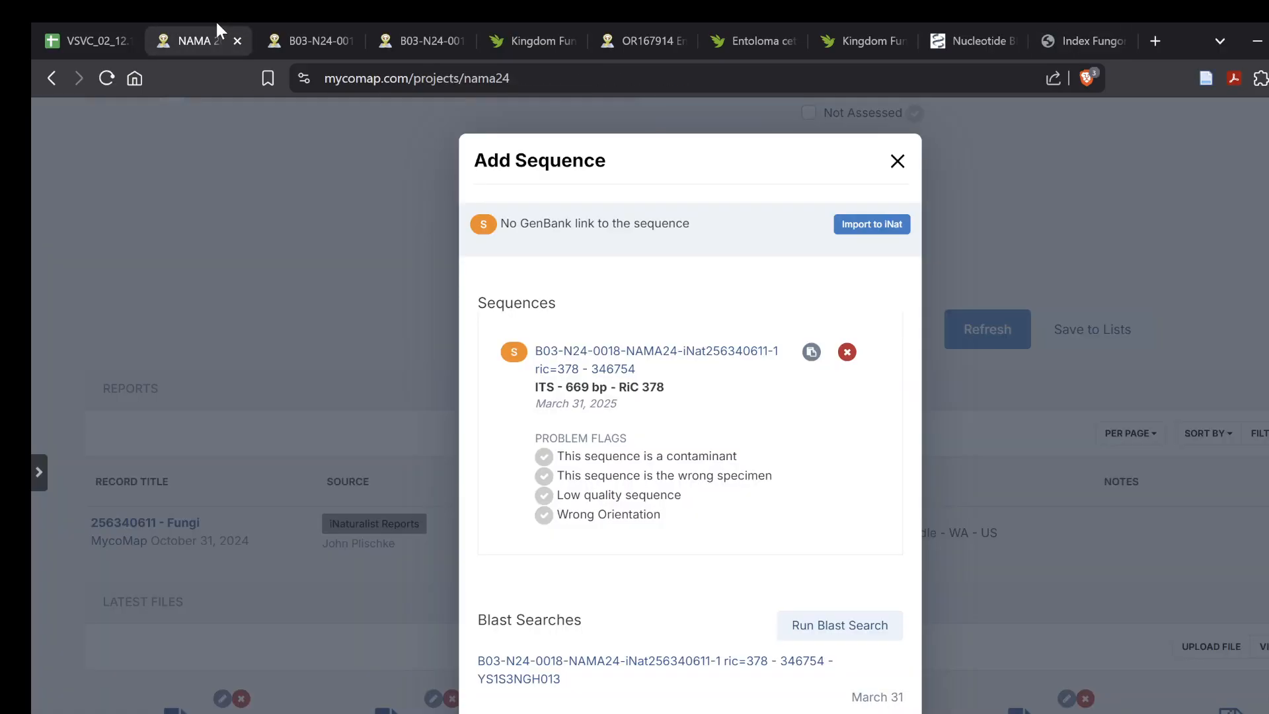
click(267, 25)
scroll(892, 427, up, 4)
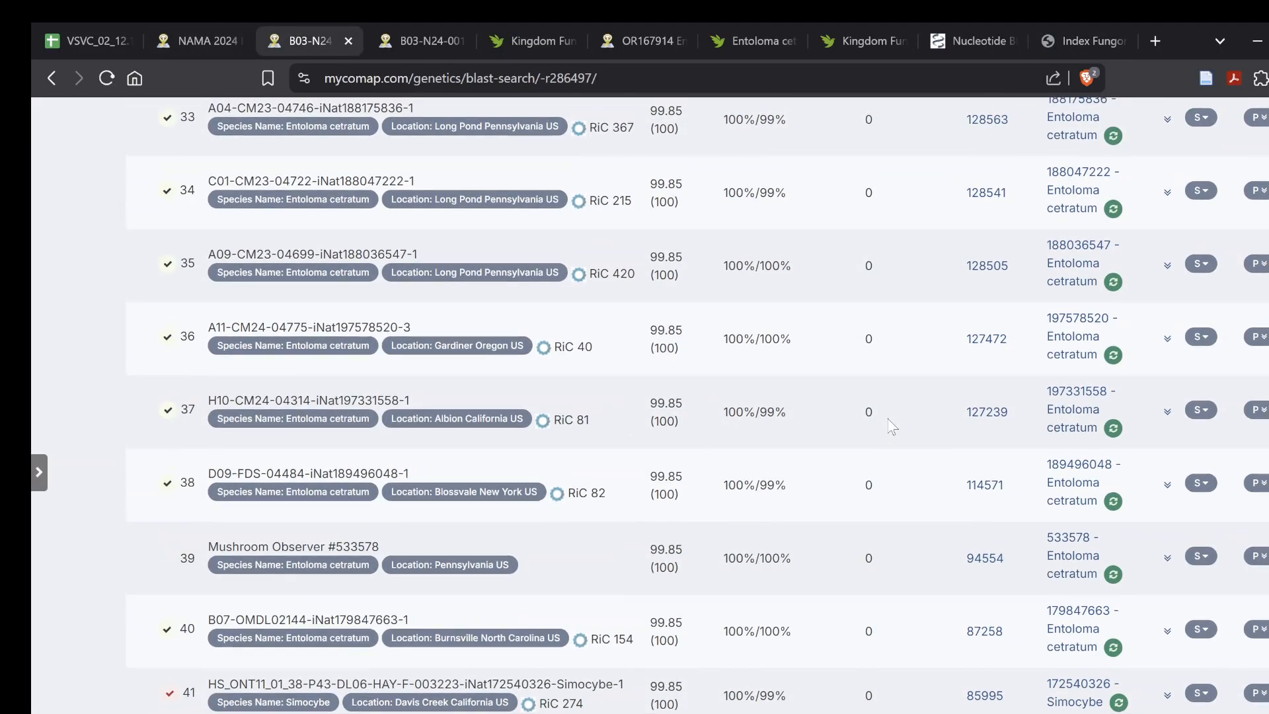
scroll(893, 426, down, 20)
scroll(892, 426, up, 12)
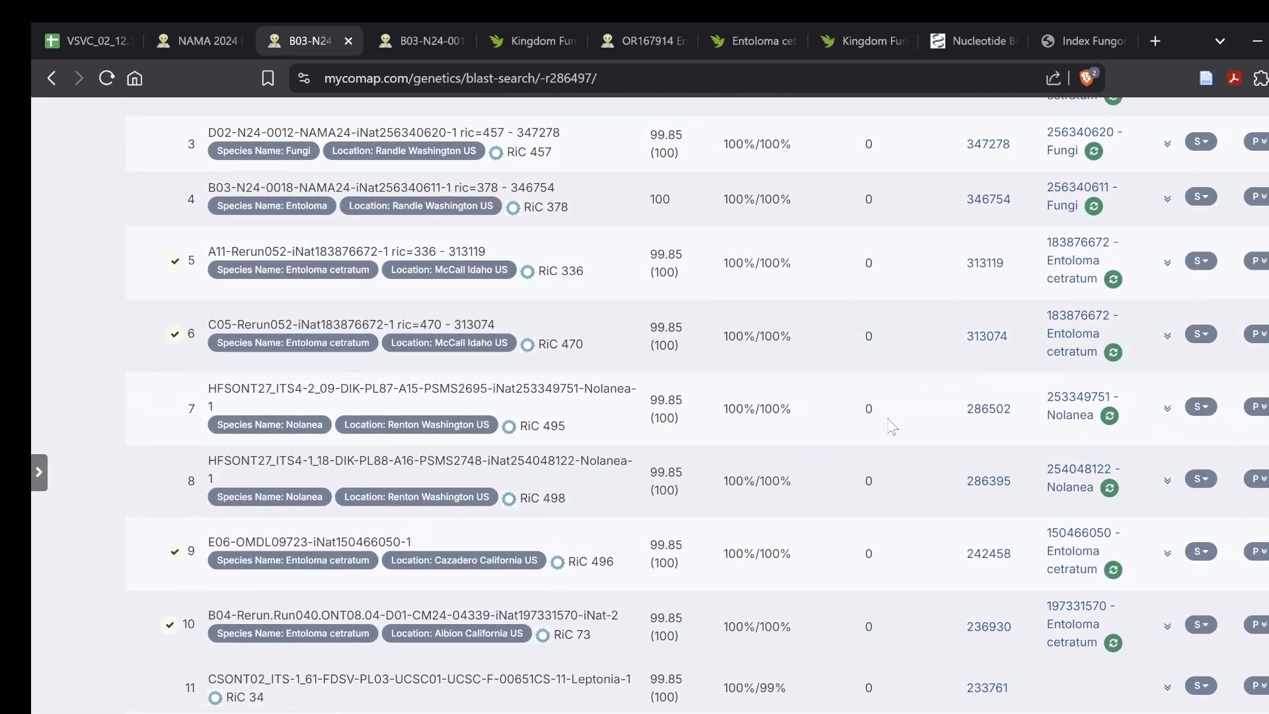
scroll(893, 426, down, 8)
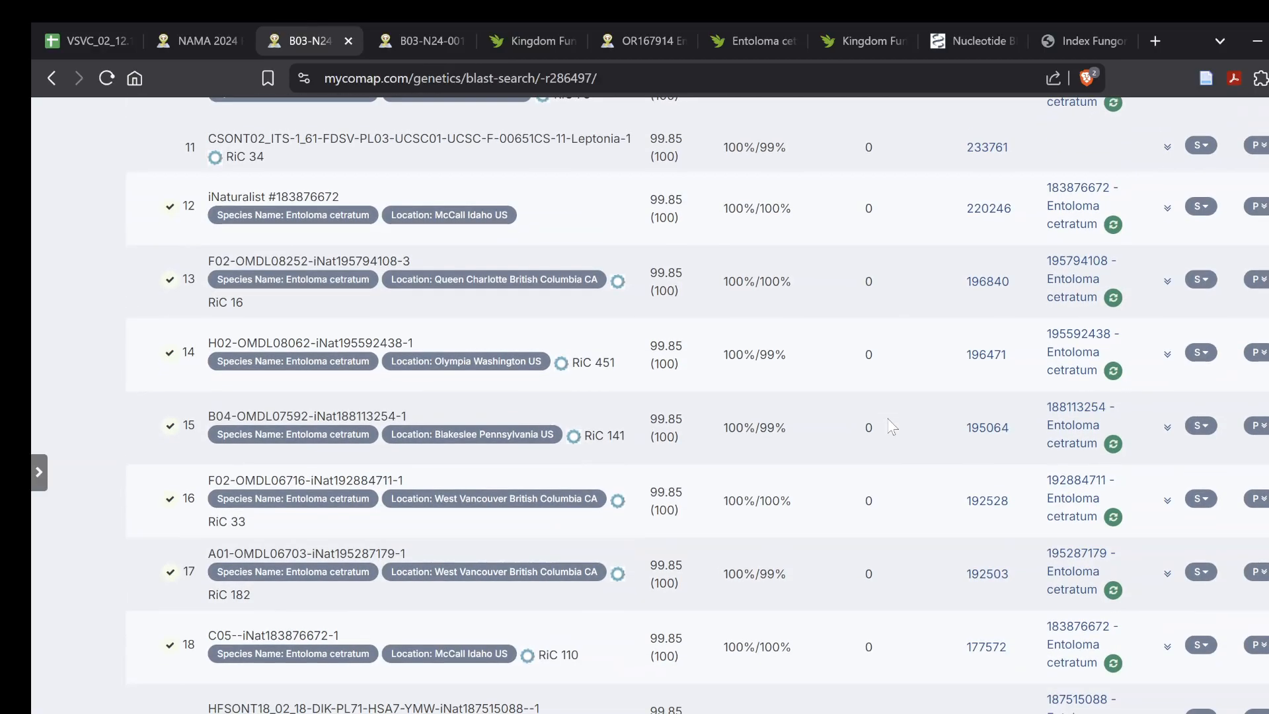
scroll(482, 534, down, 6)
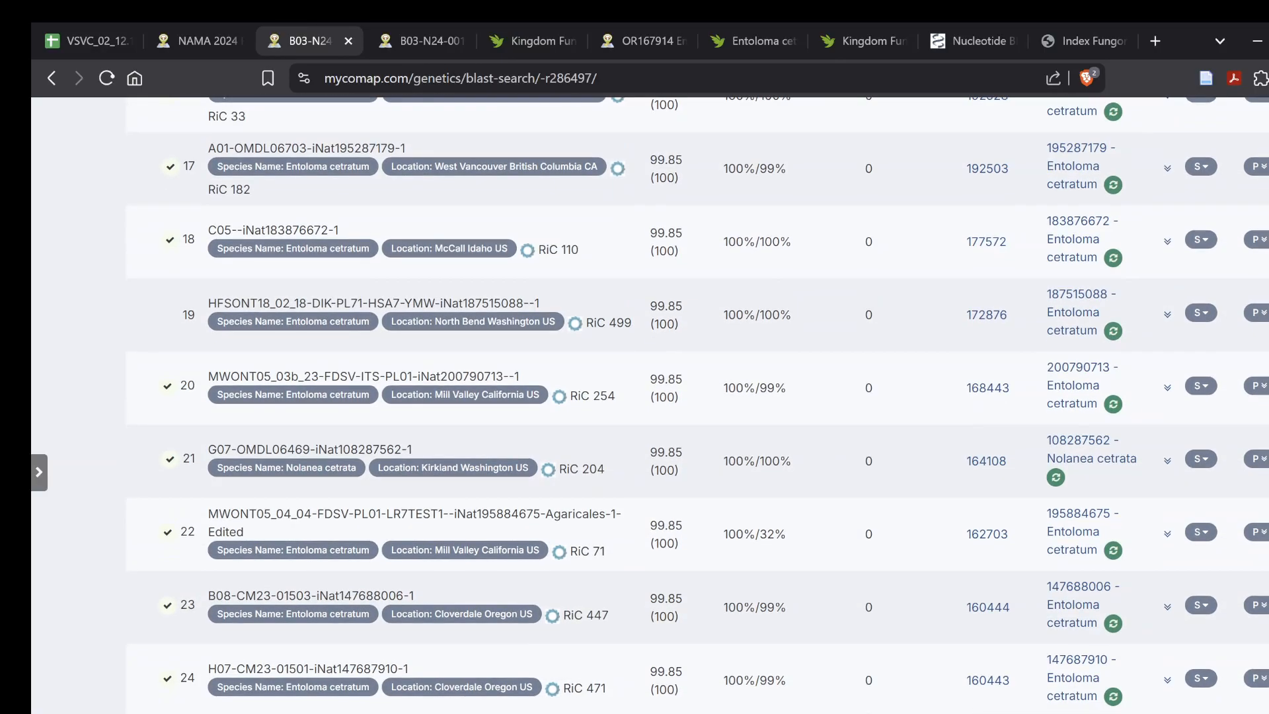
scroll(480, 586, down, 12)
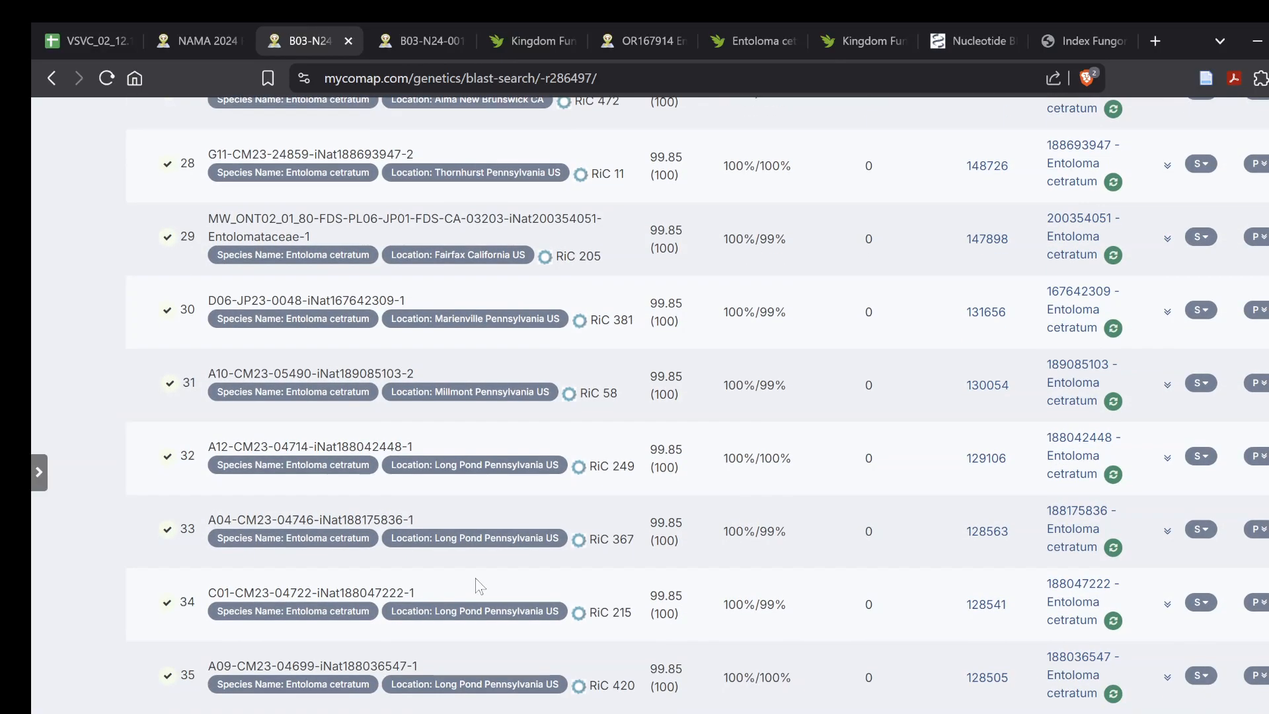
scroll(480, 587, down, 10)
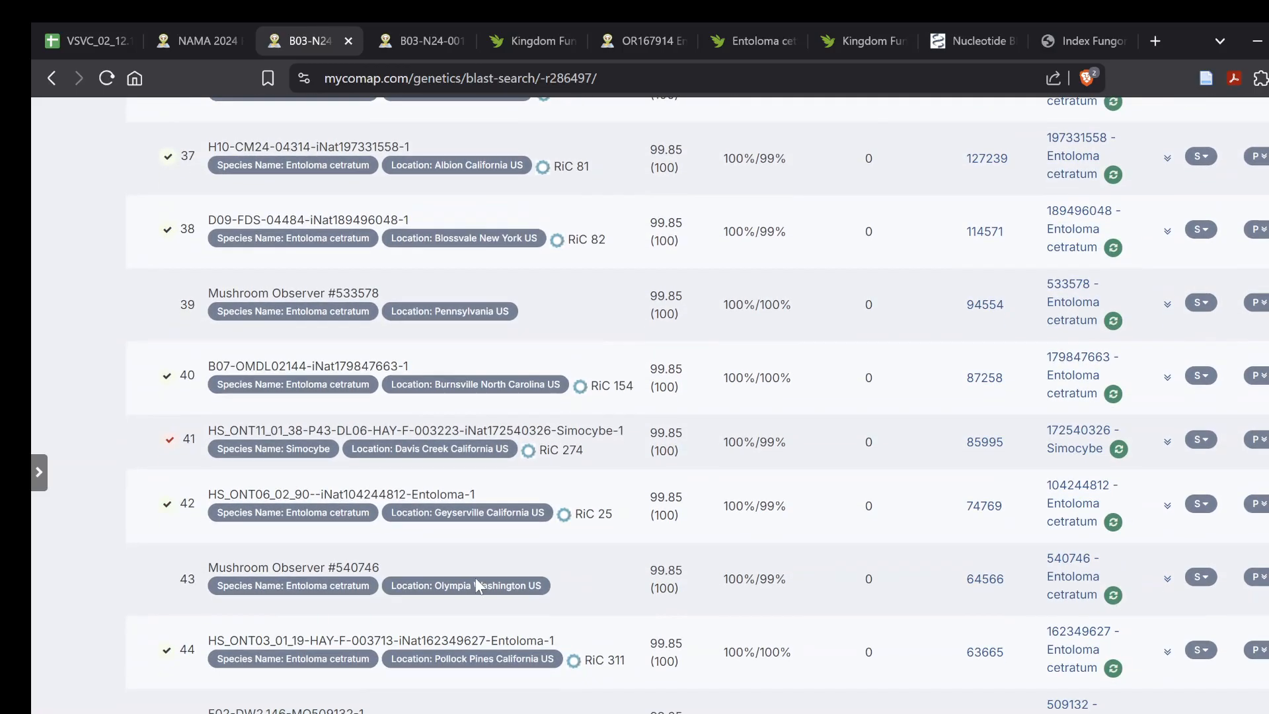
scroll(479, 586, down, 5)
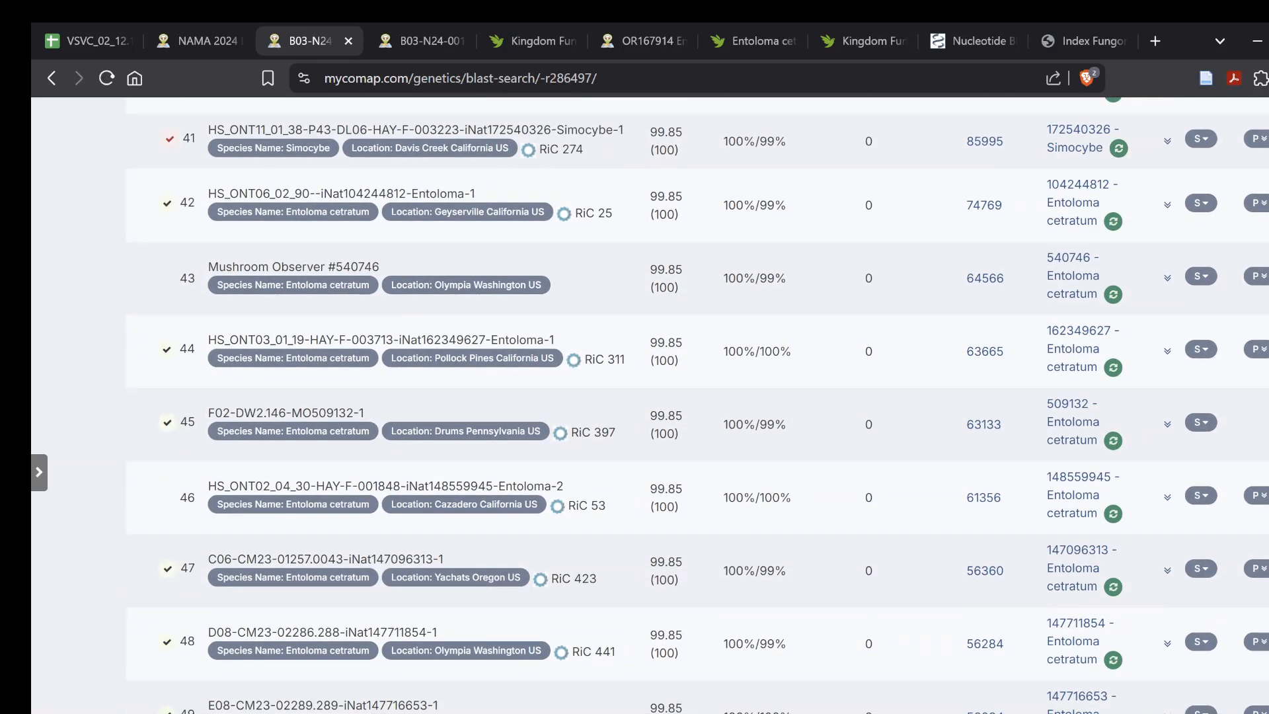
Examine the lower-ranked hits for European and type-related reference sequences from the annotation, UNITE and BOLD datasets.
scroll(476, 580, down, 11)
scroll(476, 580, down, 3)
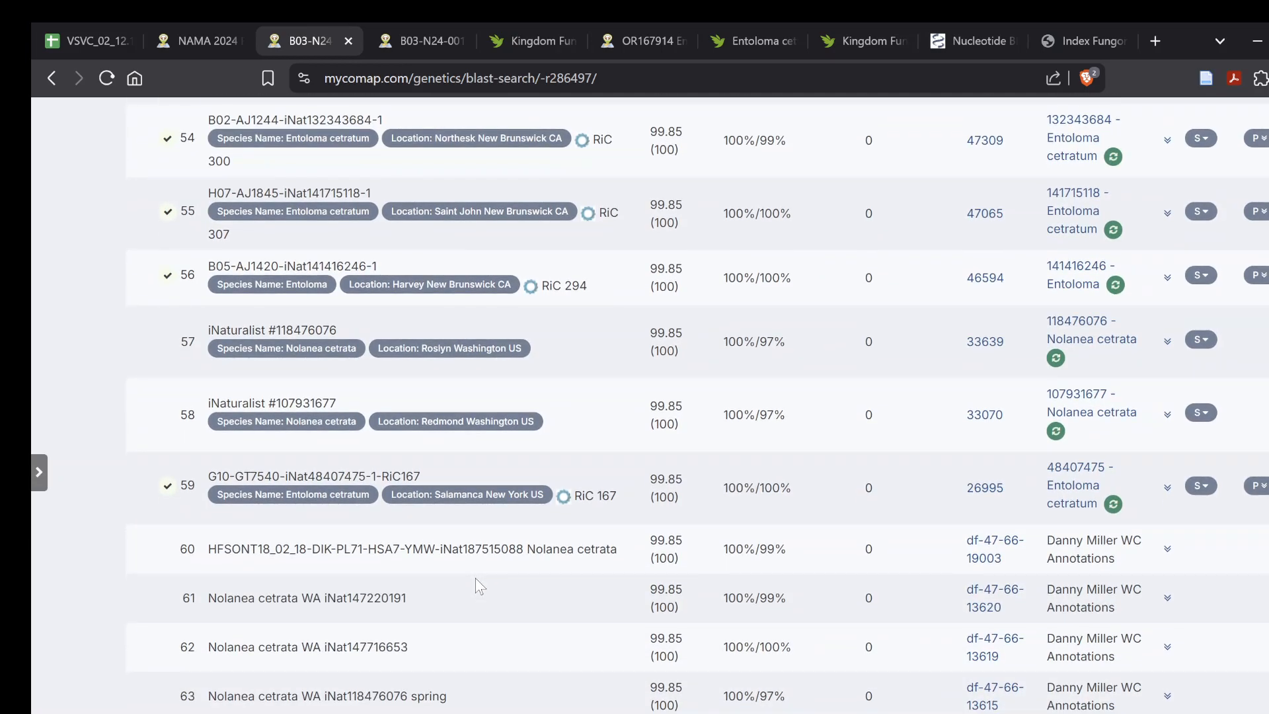
scroll(478, 584, down, 6)
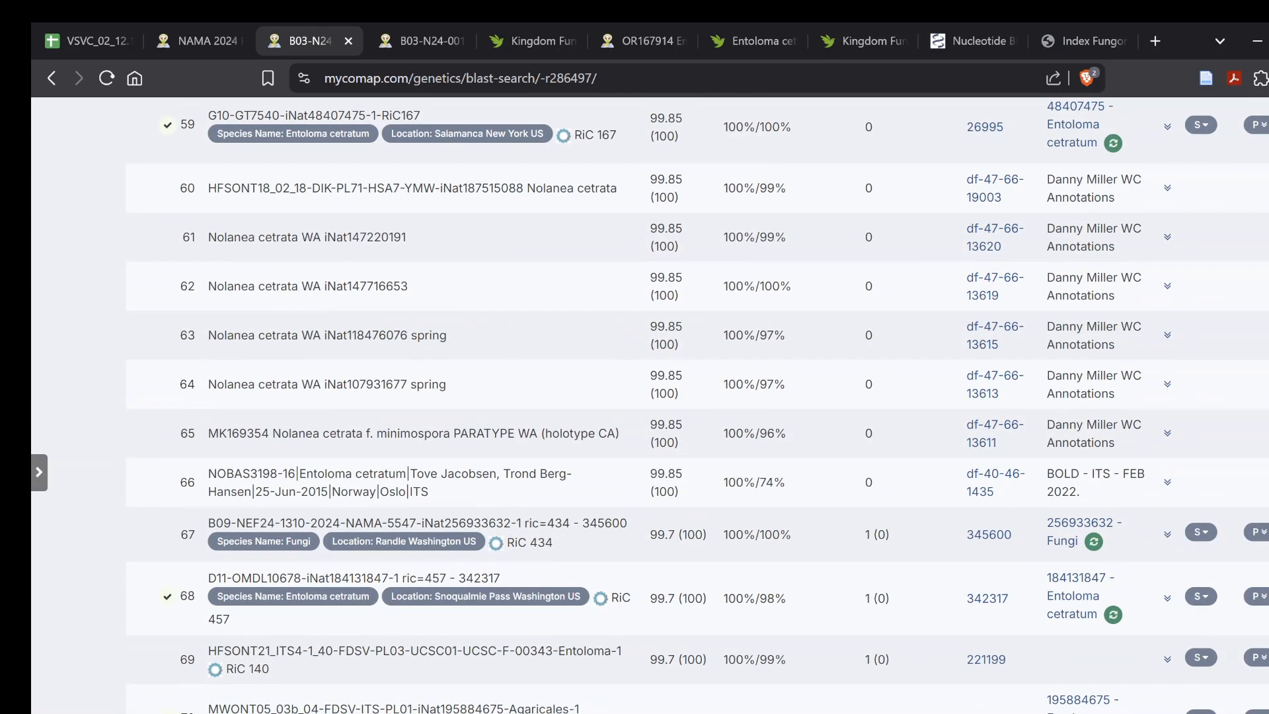
scroll(400, 590, down, 6)
scroll(399, 588, down, 6)
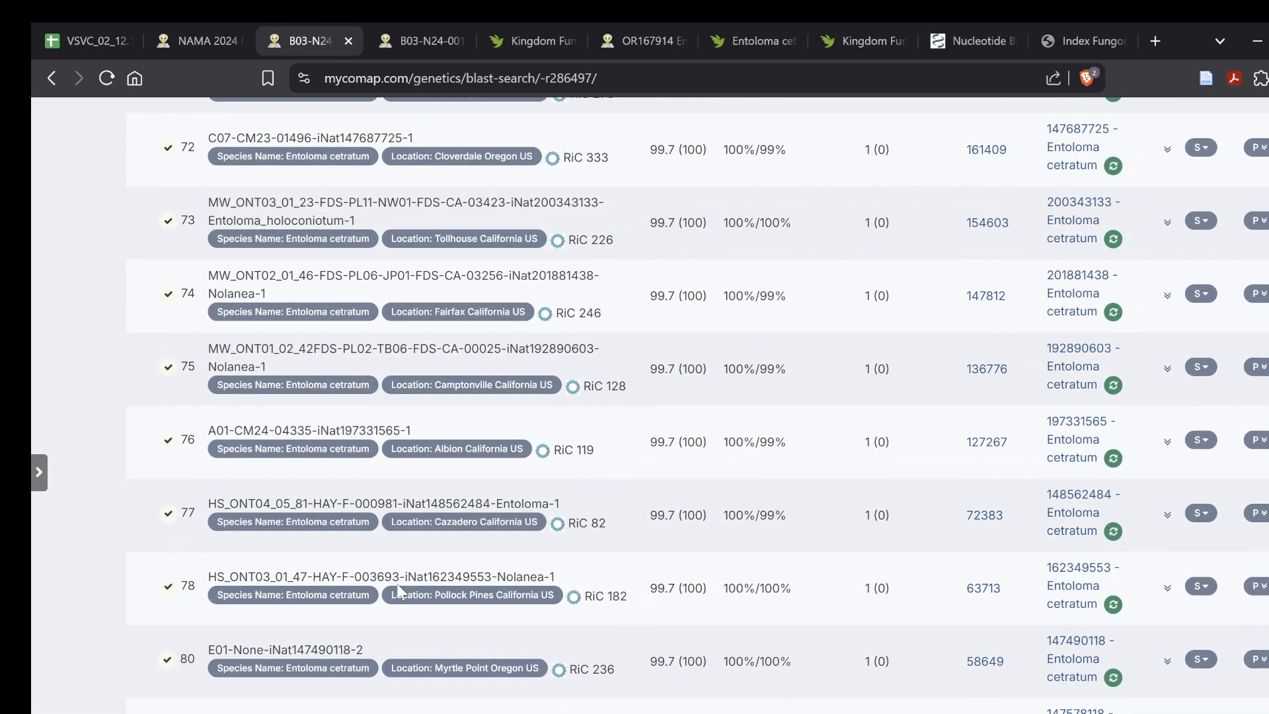
scroll(396, 584, down, 5)
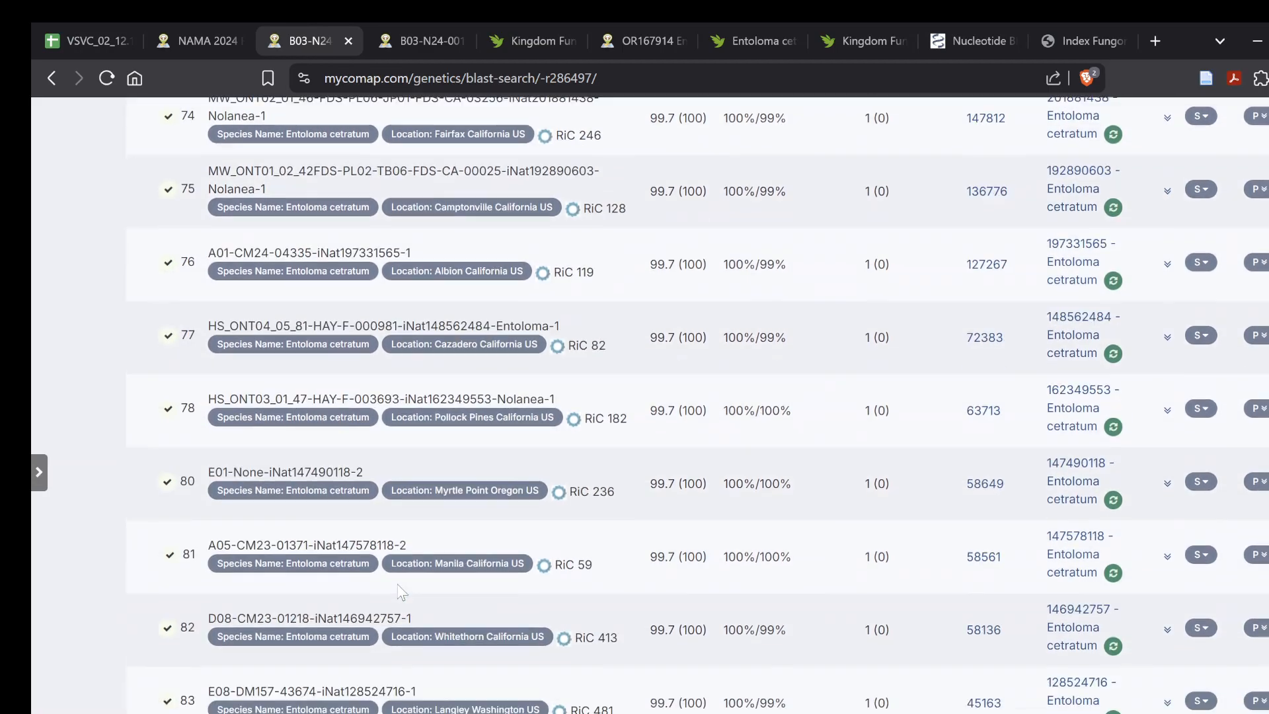
scroll(398, 593, down, 10)
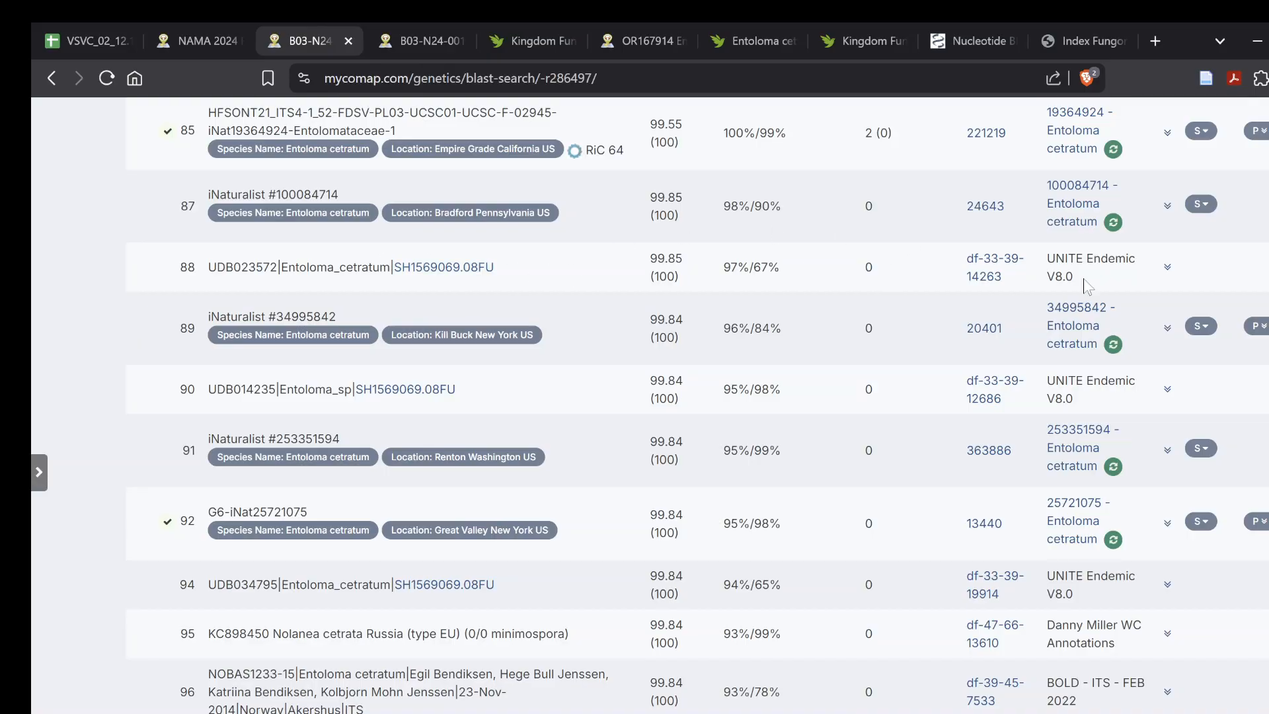
scroll(1124, 462, down, 4)
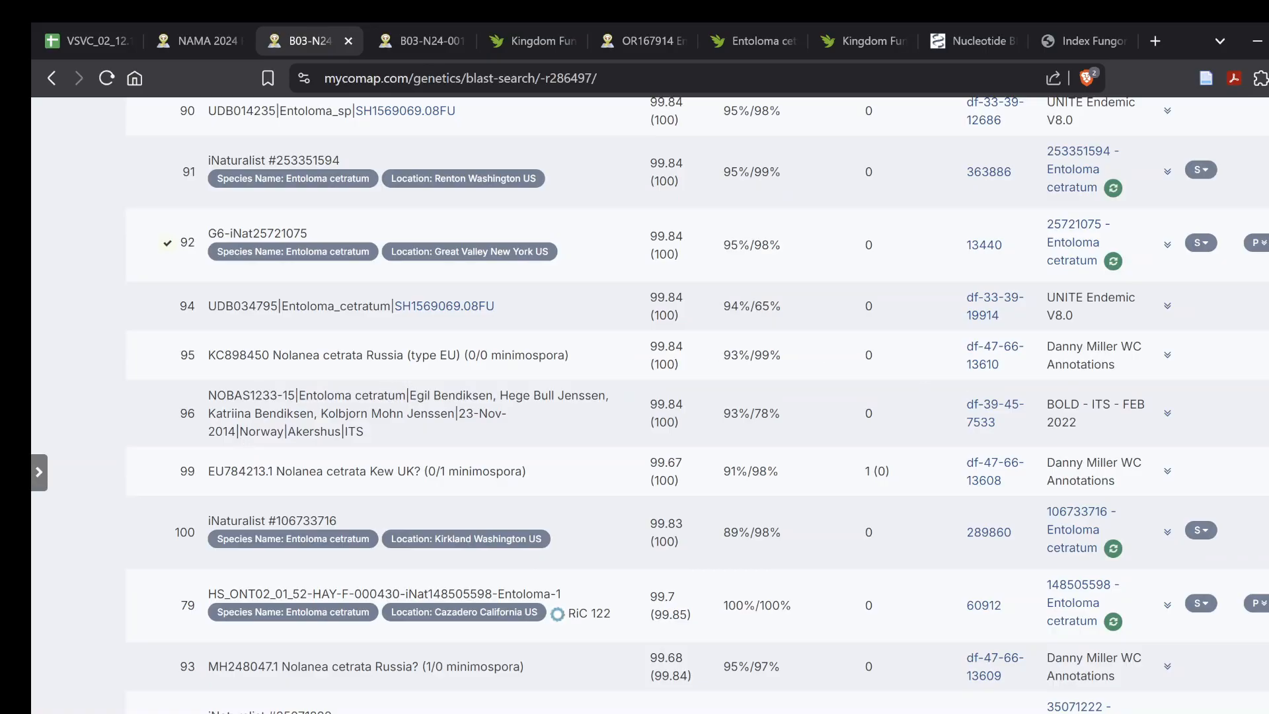
Inspect the Norway BOLD hit, and the name, locality note and annotation source of the EU784213.1 Nolanea cetrata Kew hit.
drag(237, 431, 277, 432)
click(278, 432)
scroll(483, 390, down, 2)
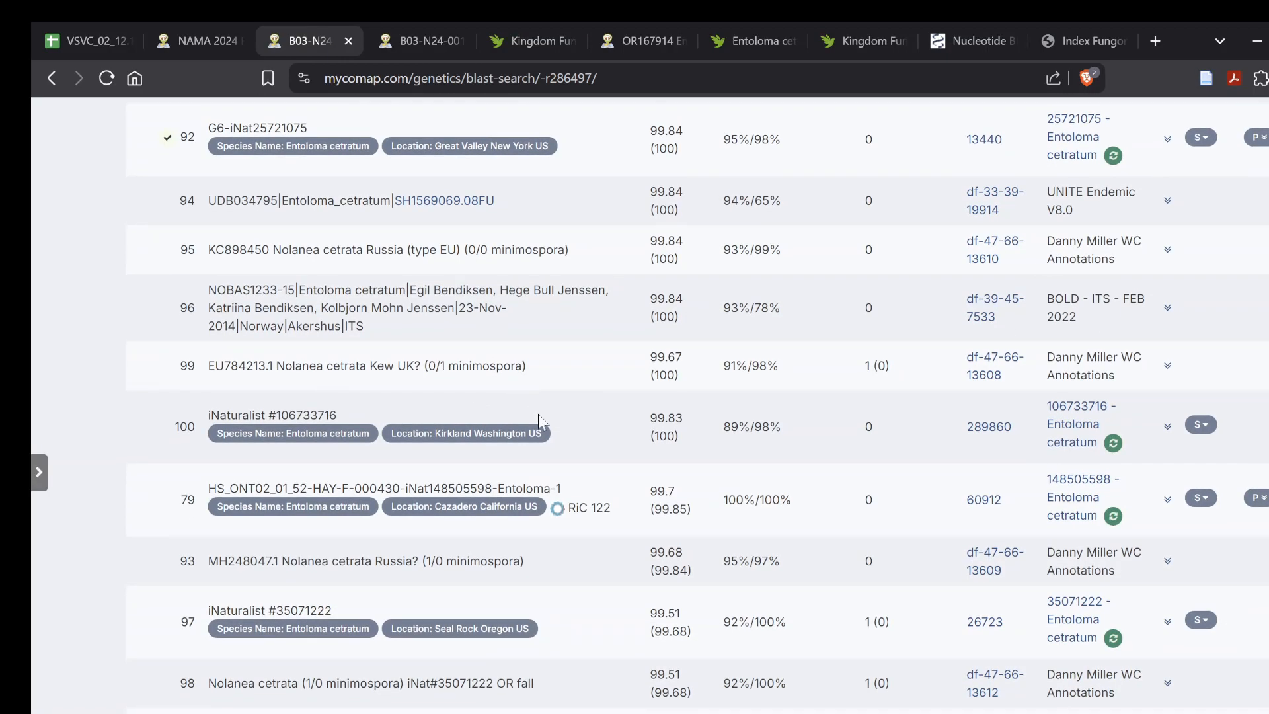
drag(1047, 357, 1118, 364)
click(1118, 364)
mouse_move(405, 366)
mouse_down()
mouse_move(333, 367)
mouse_move(428, 366)
mouse_up()
click(333, 366)
click(428, 366)
drag(211, 366, 385, 366)
click(386, 367)
scroll(399, 595, down, 1)
scroll(398, 595, up, 1)
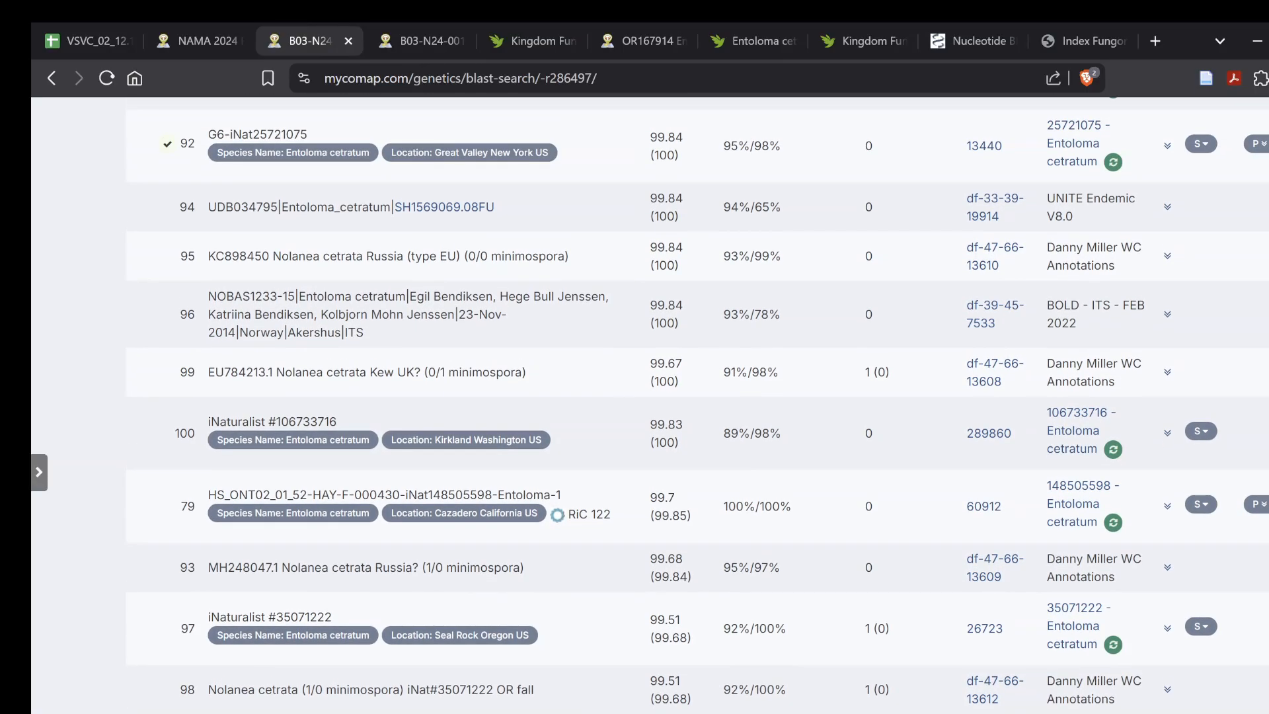
Check the MH248047.1 Nolanea cetrata Russia hit and the last entries in the BLAST hit list.
drag(331, 567, 413, 567)
click(418, 586)
scroll(418, 586, down, 4)
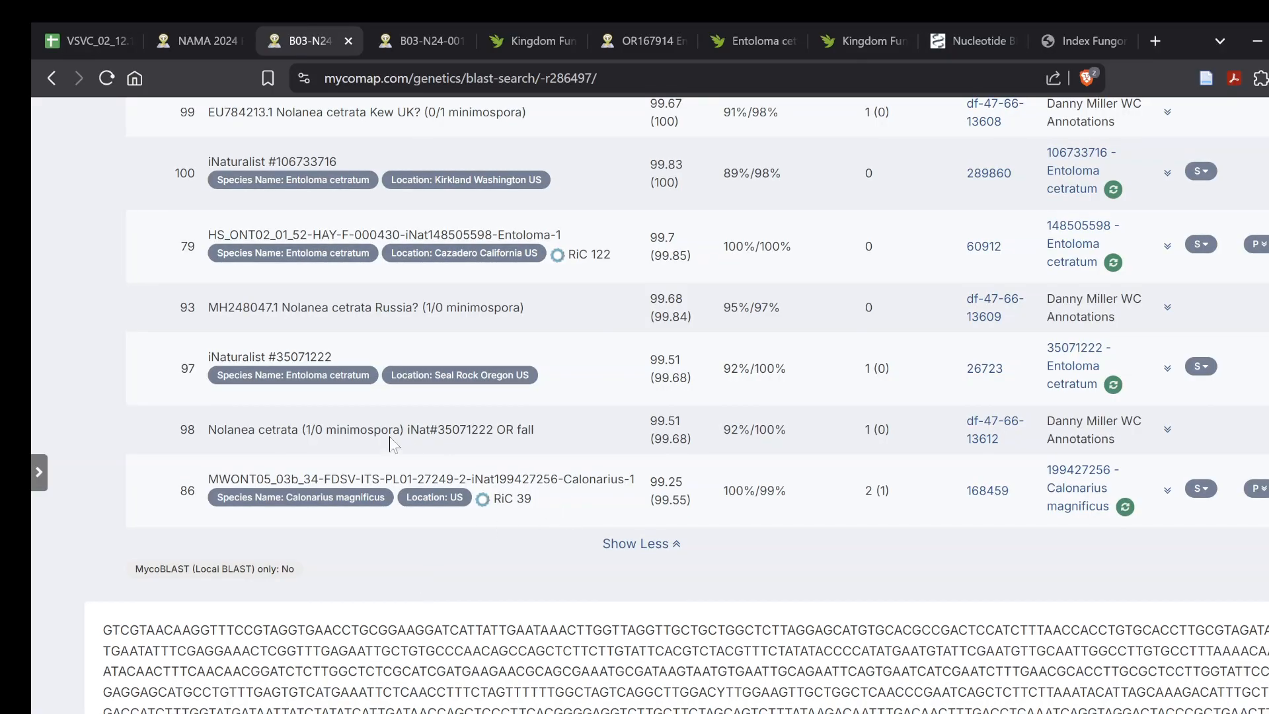
scroll(441, 457, up, 20)
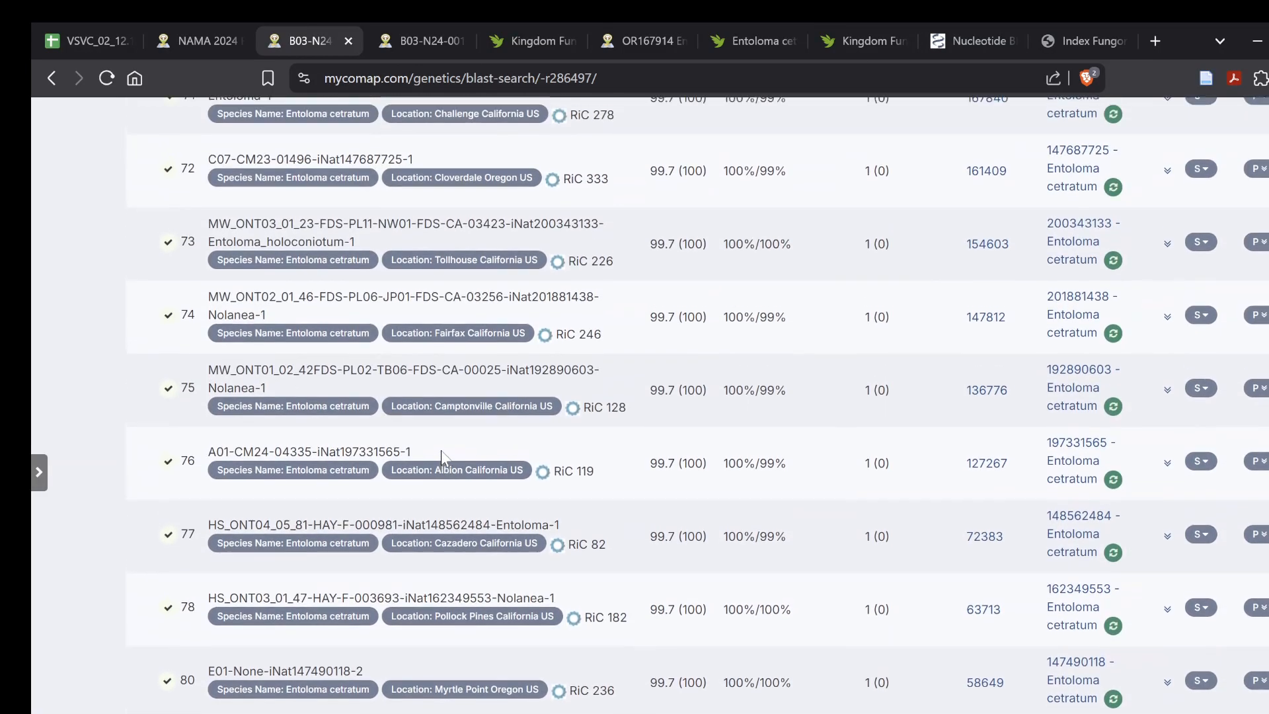
Refresh the B03-N24-0018 BLAST results page to load the pending NCBI search results.
scroll(441, 450, up, 20)
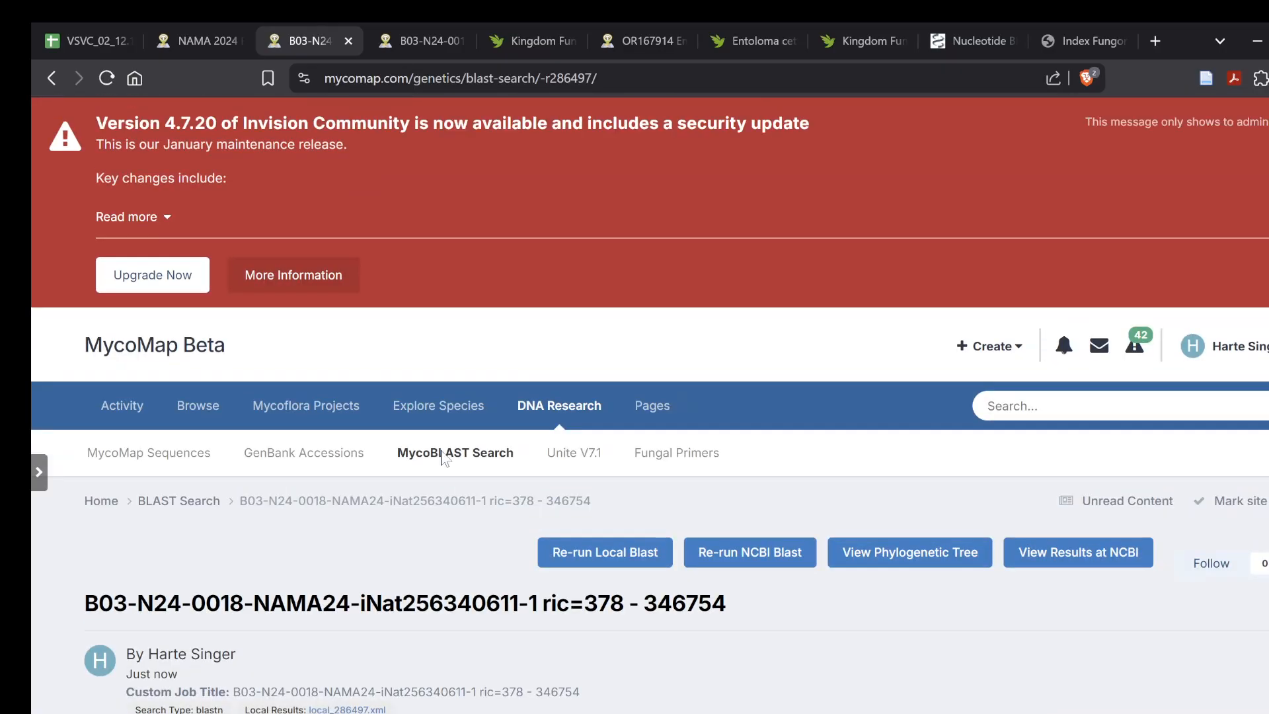
scroll(442, 460, down, 8)
click(106, 78)
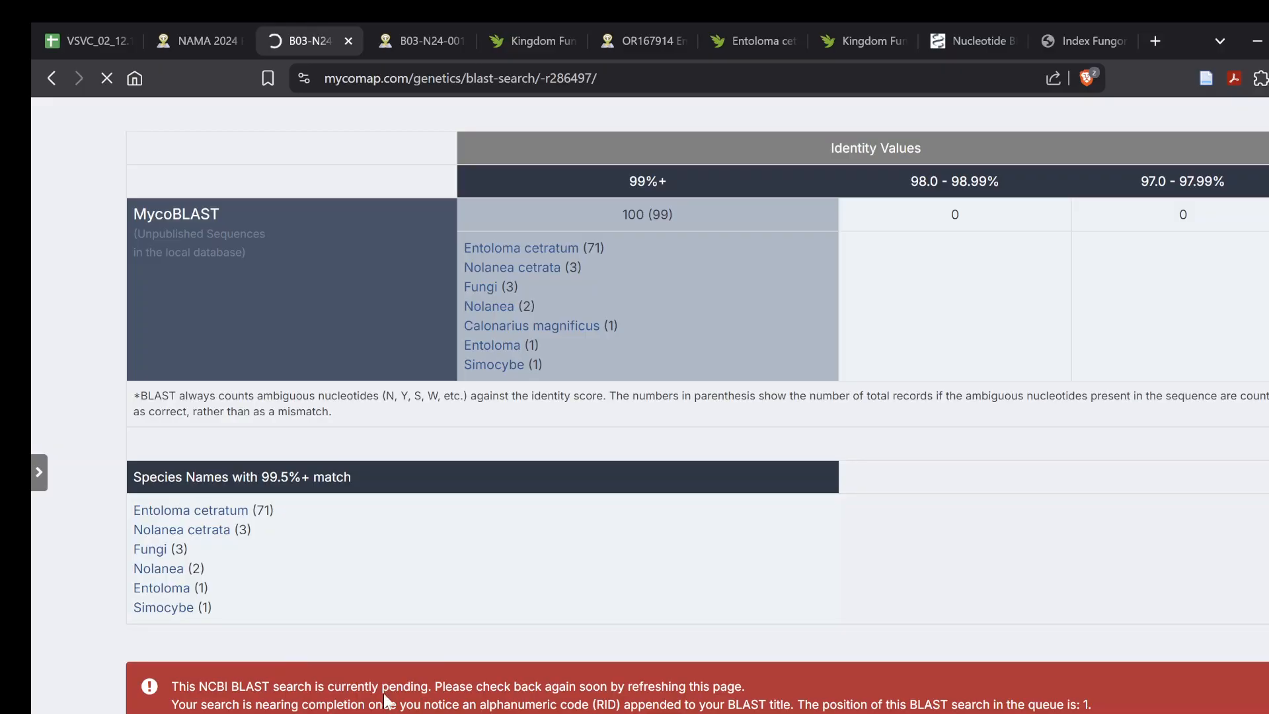
scroll(450, 706, down, 2)
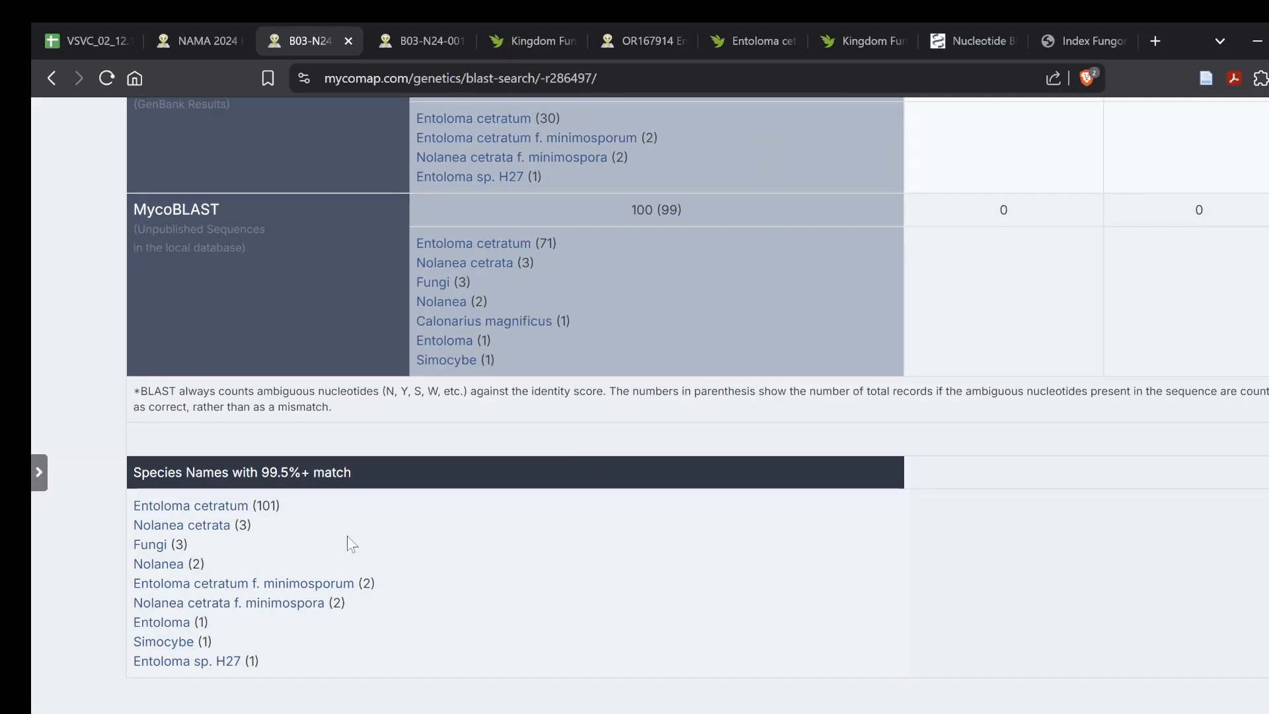
Compare the species names and collection locations of the top NCBI BLAST hits for B03-N24-0018.
scroll(347, 535, down, 10)
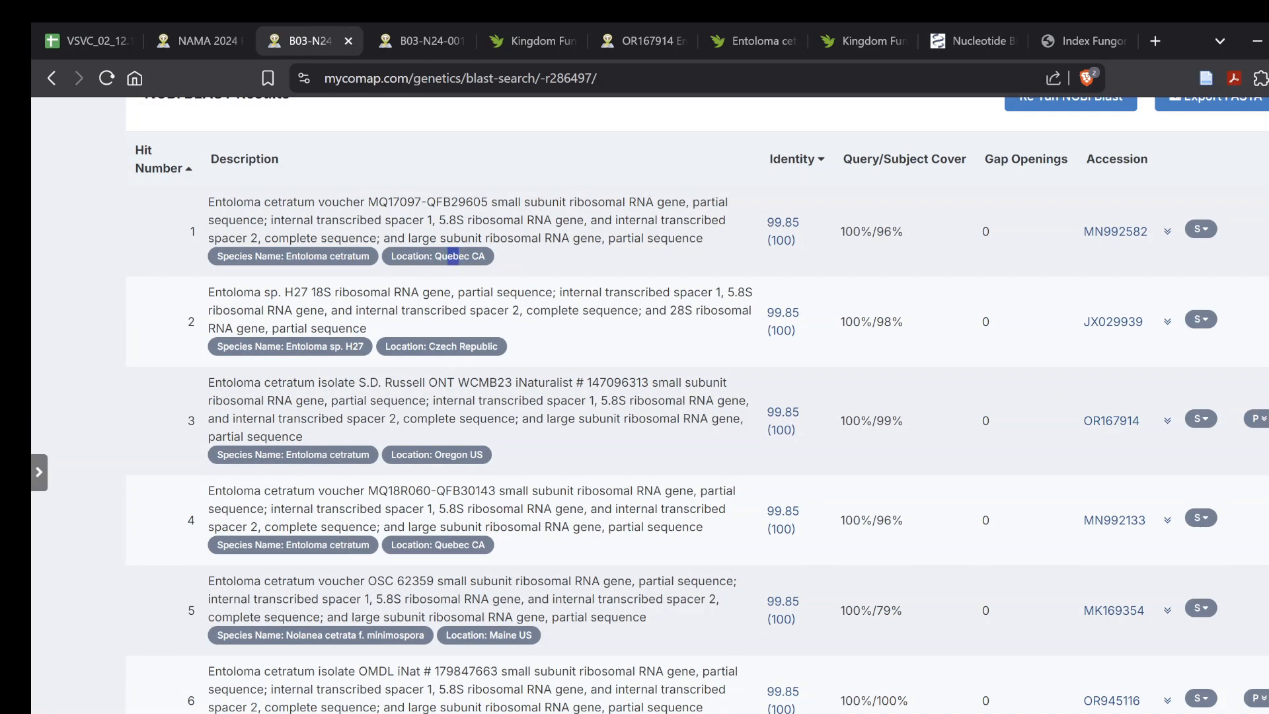
drag(451, 346, 497, 346)
scroll(507, 470, down, 4)
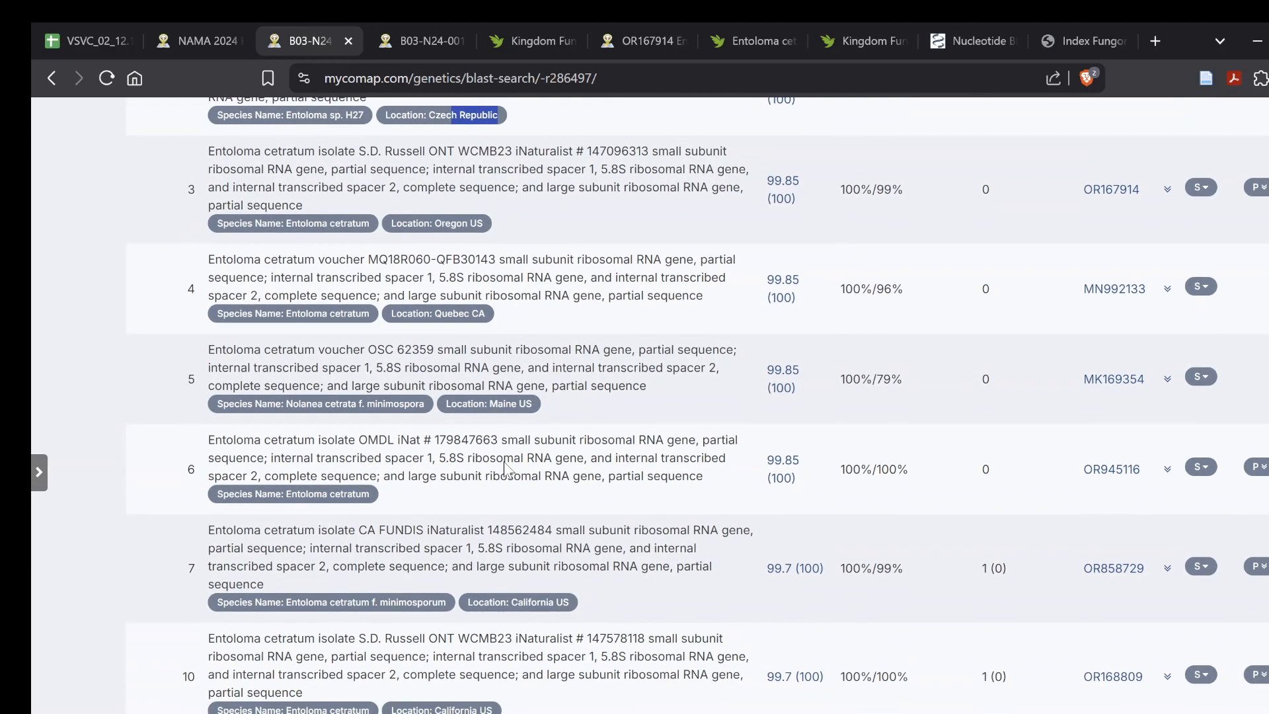
scroll(505, 399, down, 5)
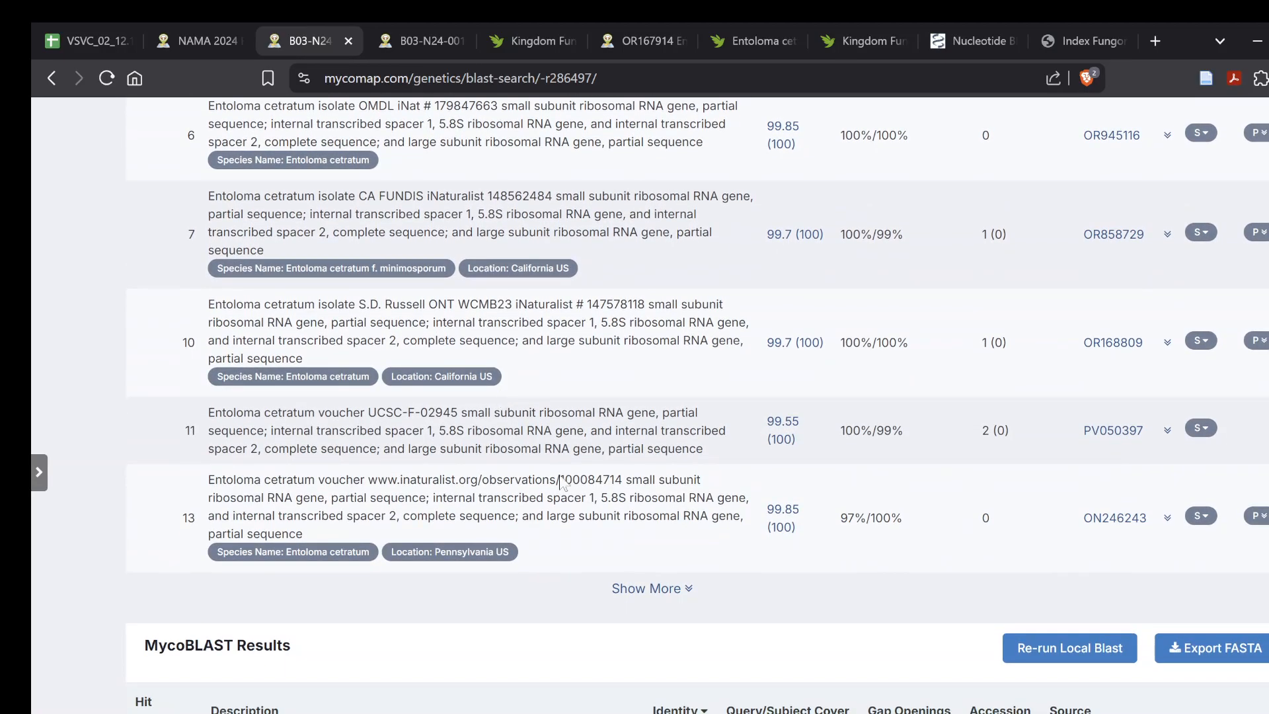
Expand the NCBI hit list and check the collection locations of the additional Entoloma cetratum hits.
click(655, 590)
scroll(588, 532, down, 4)
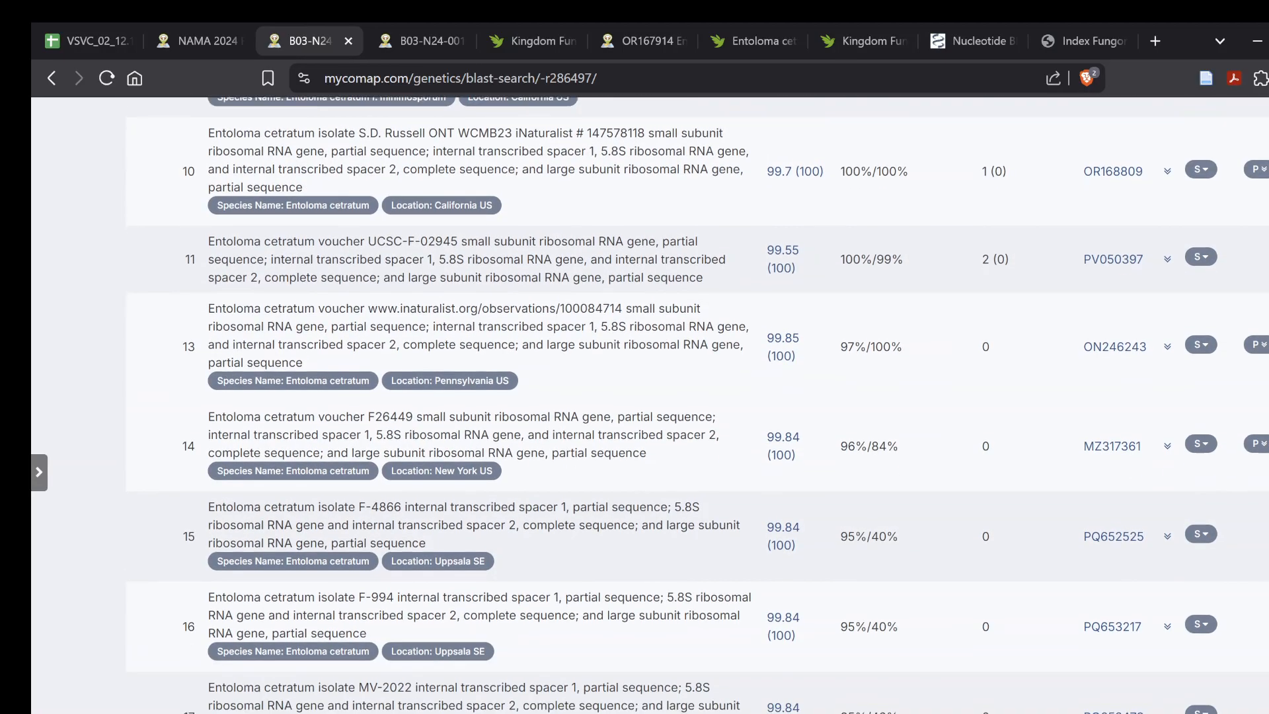
drag(442, 450, 507, 463)
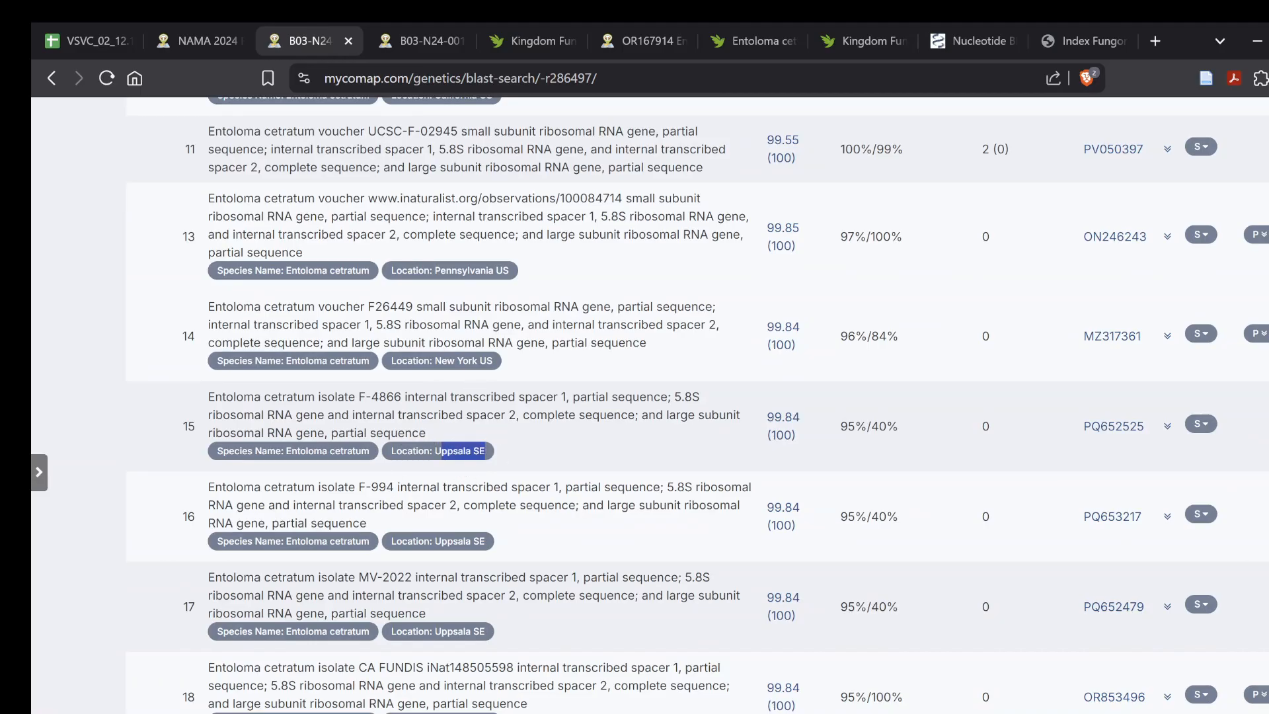
click(521, 470)
scroll(714, 576, down, 3)
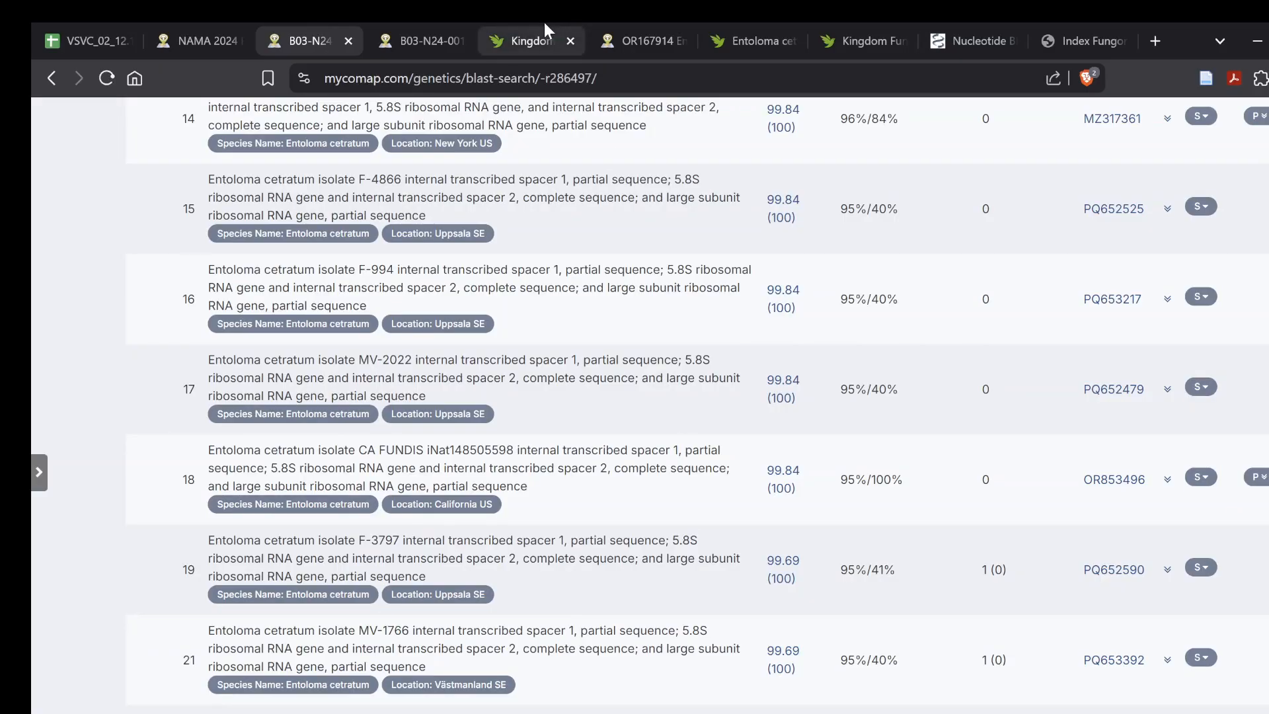
Close the three iNaturalist observations, the NCBI nucleotide BLAST page, the Index Fungorum record and the OR167914 GenBank accession page.
click(751, 24)
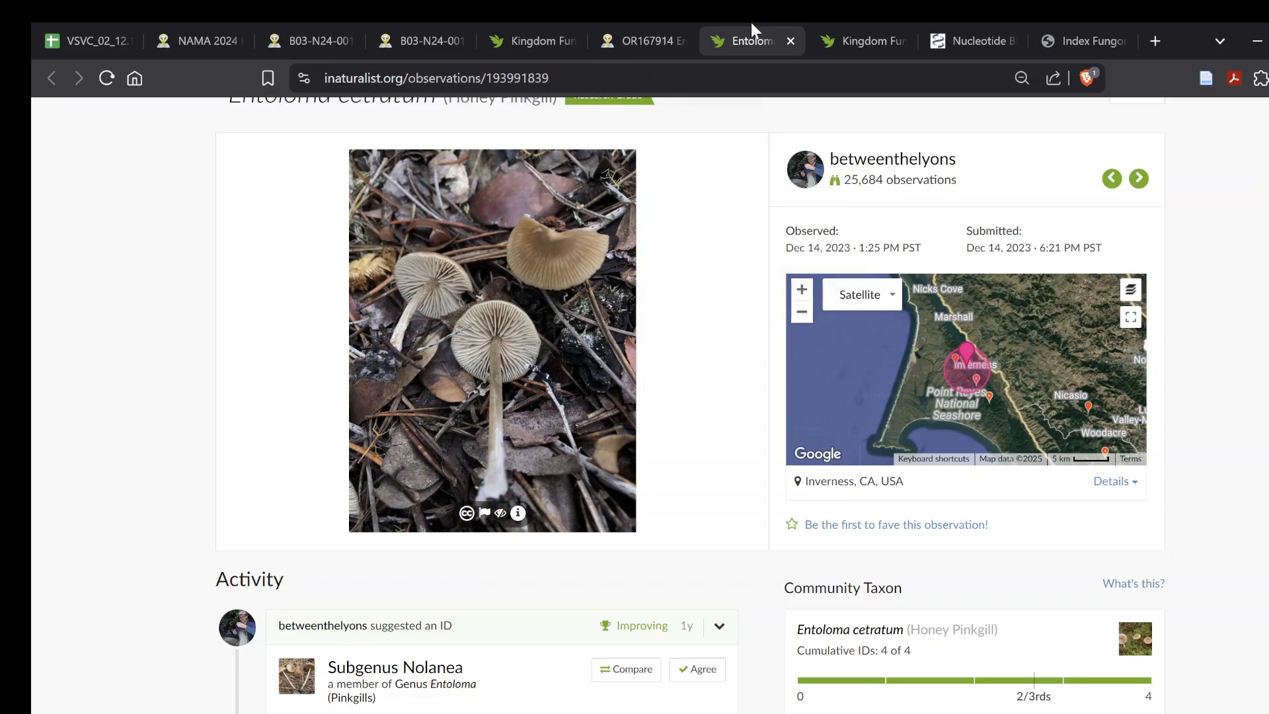
click(790, 41)
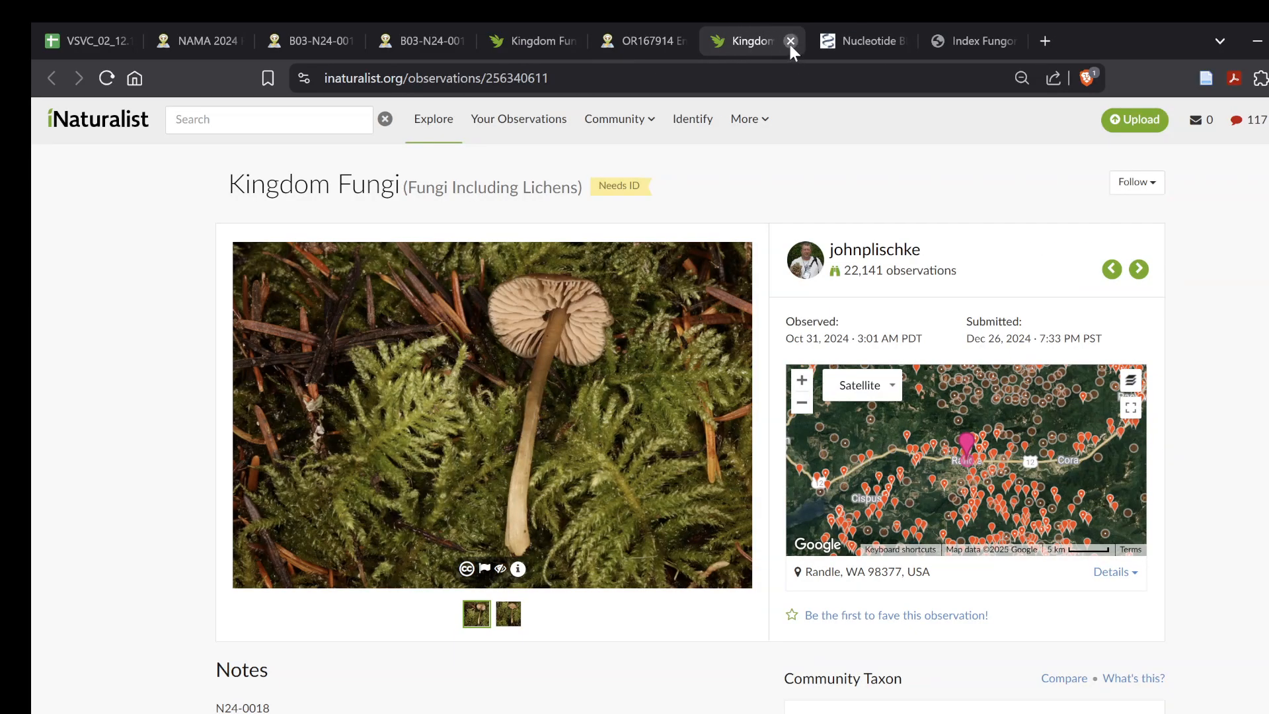
click(791, 44)
click(534, 22)
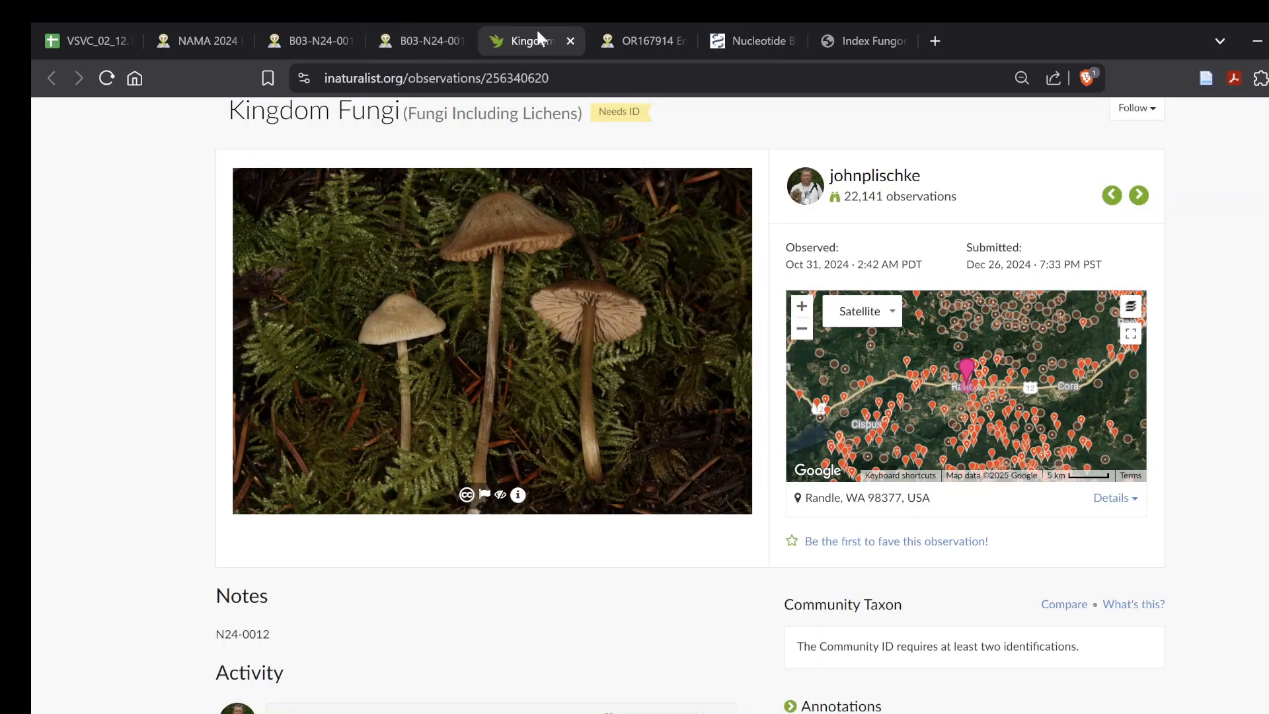
click(571, 41)
click(656, 48)
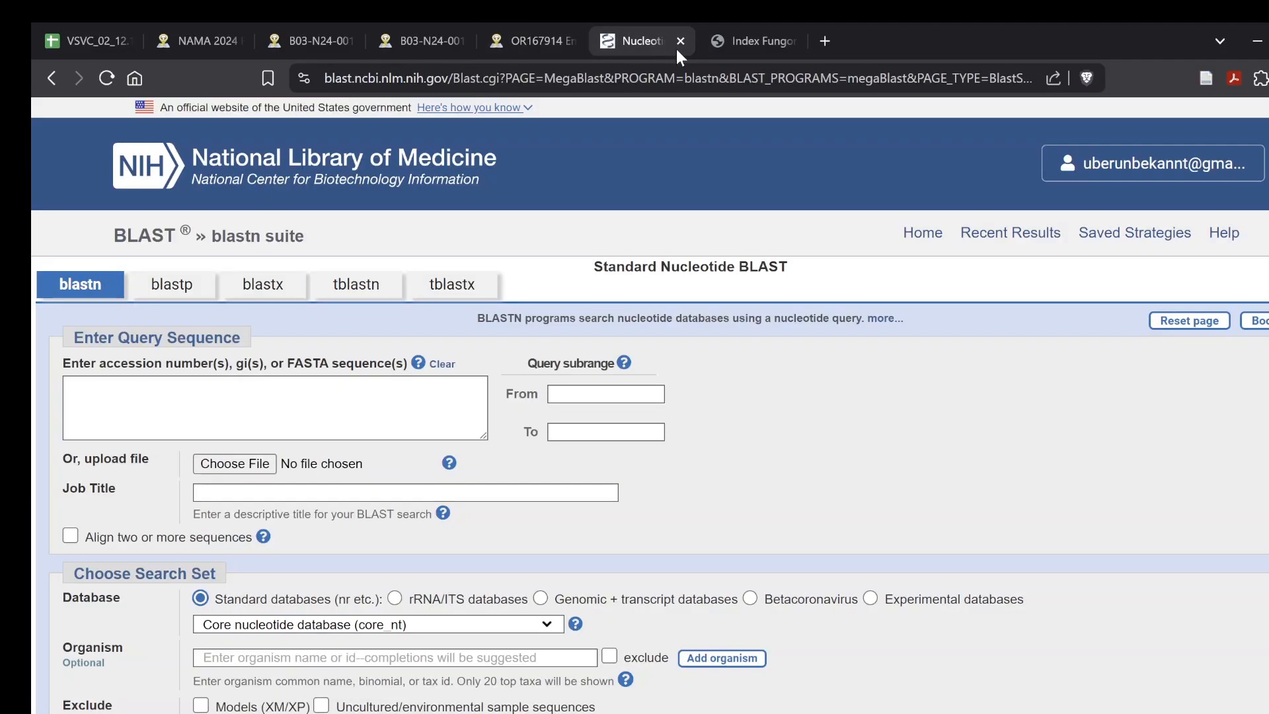
click(680, 41)
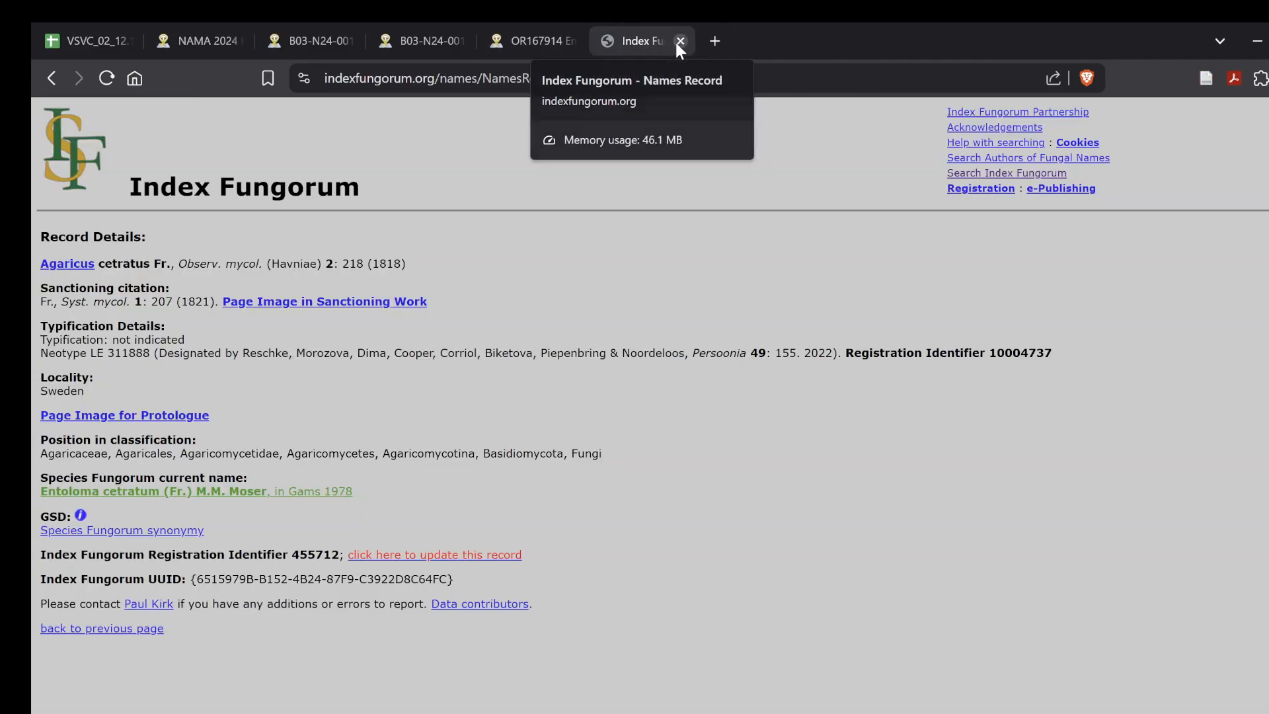
click(680, 41)
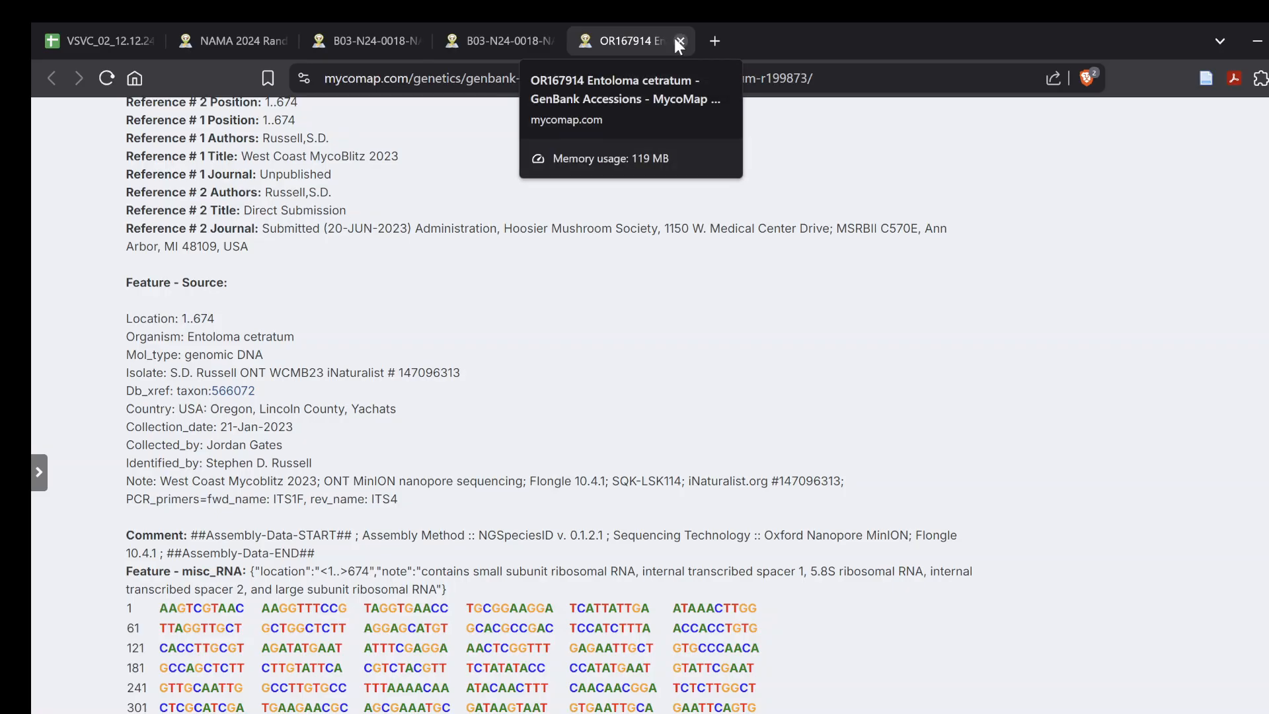
click(680, 41)
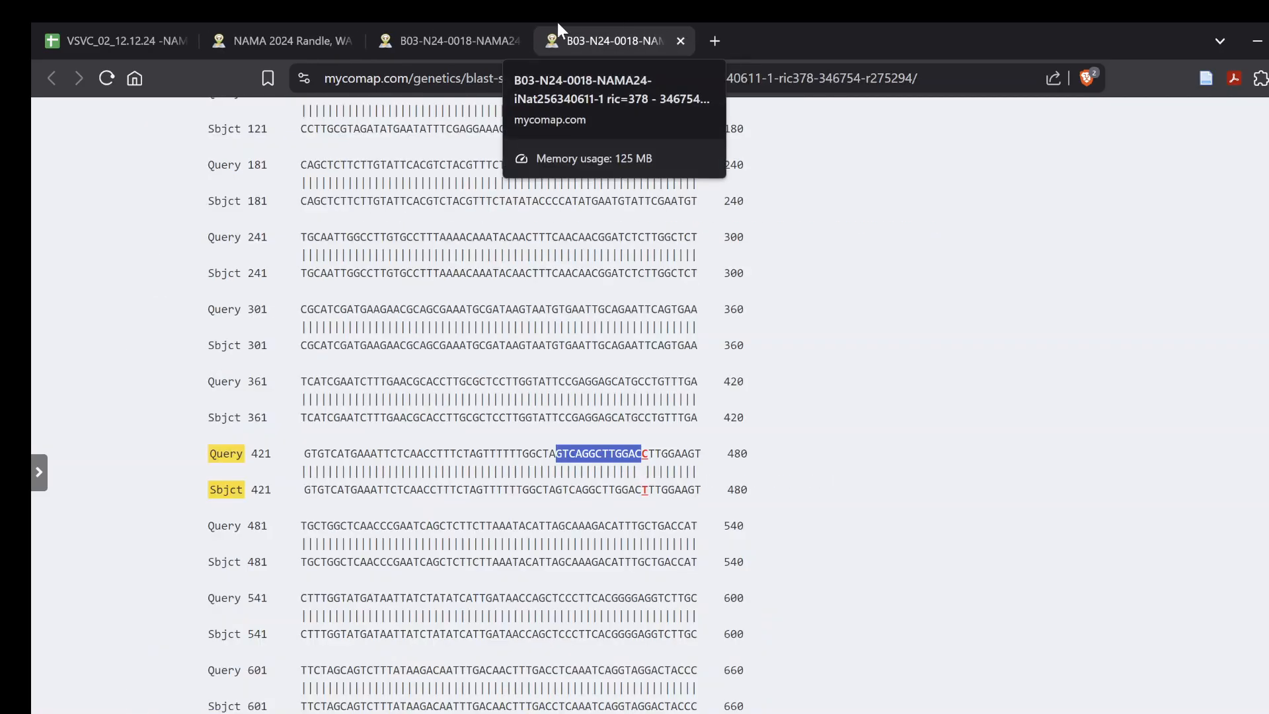
Close the Add Sequence dialog in the NAMA 2024 project and open the iNaturalist observation of record 256340611.
click(497, 26)
click(265, 24)
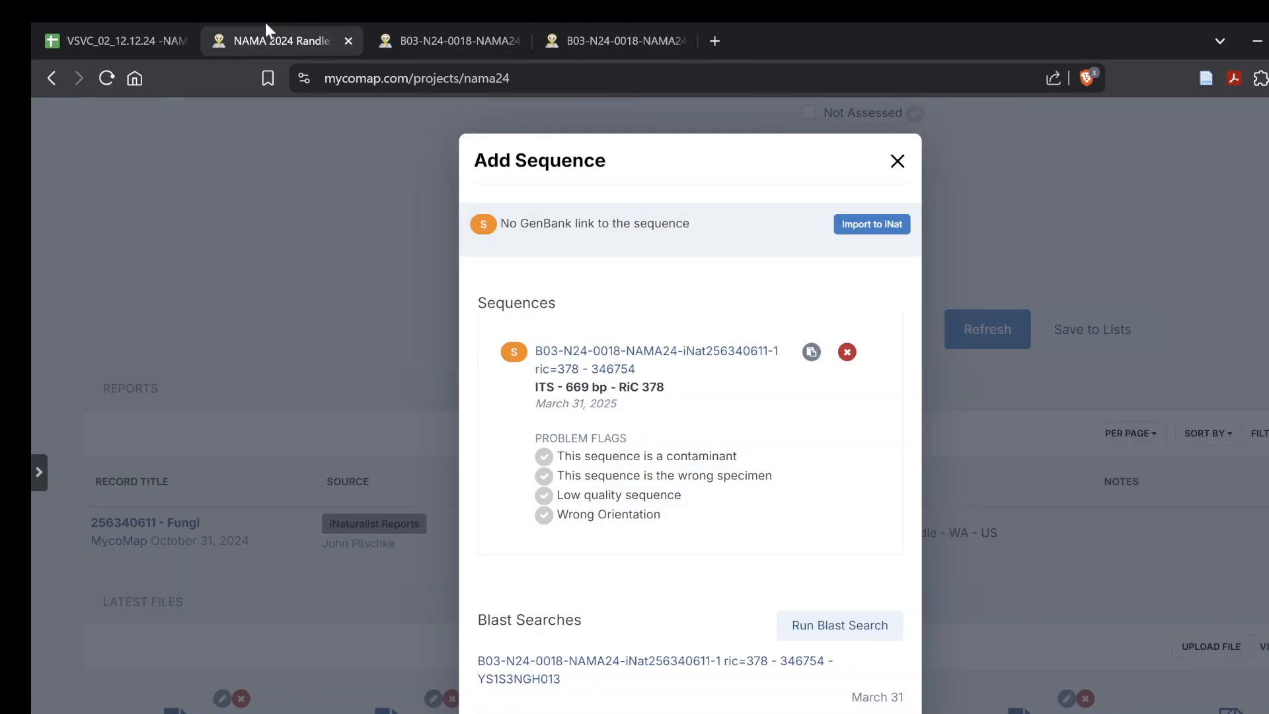
click(466, 28)
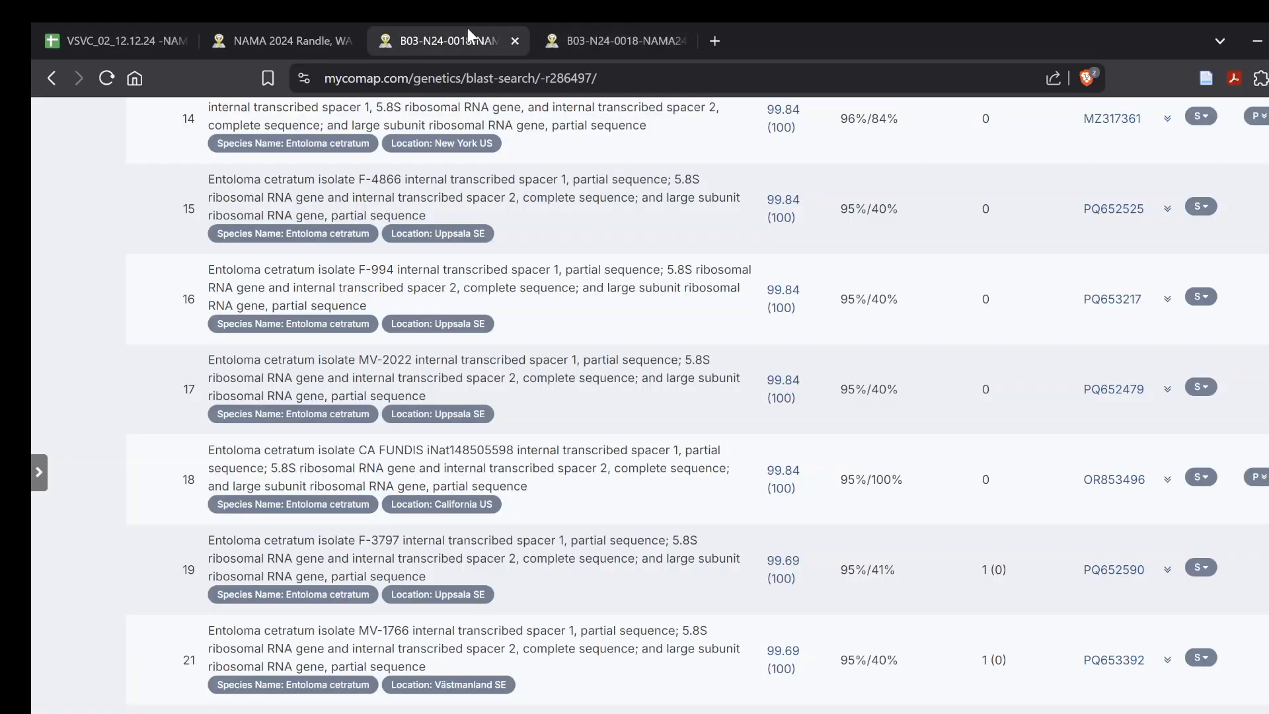
click(331, 31)
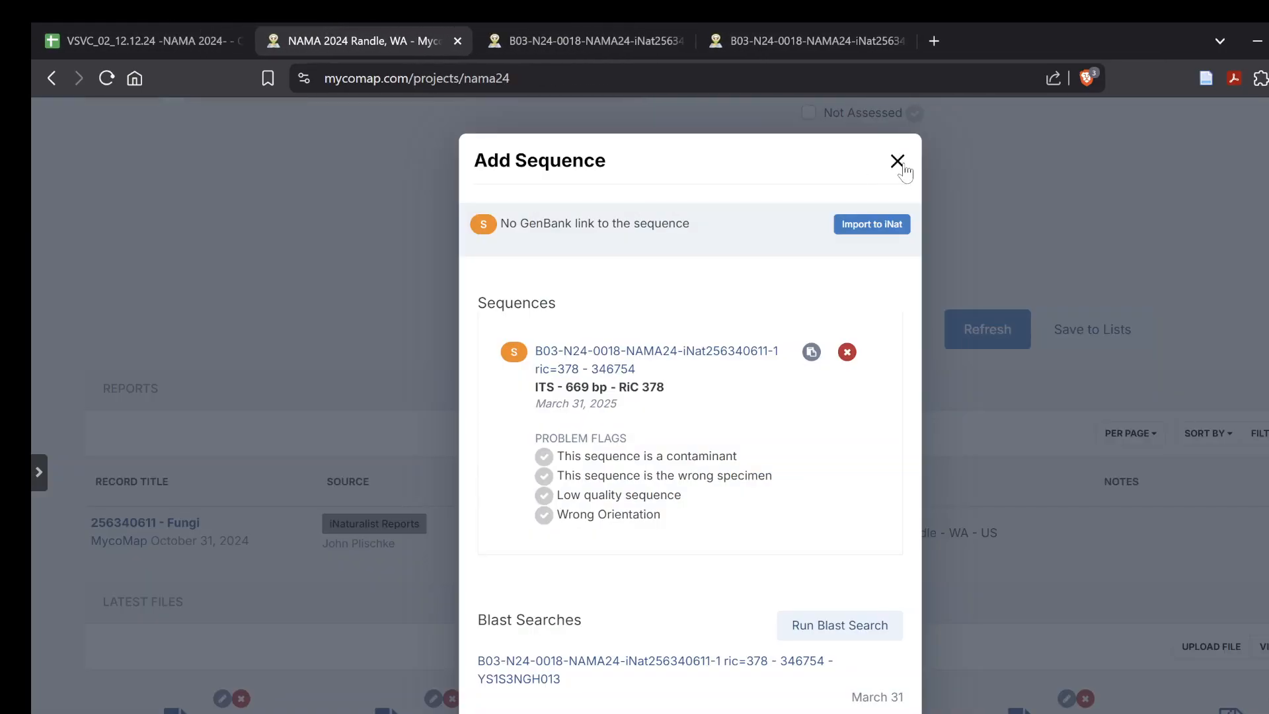
click(897, 161)
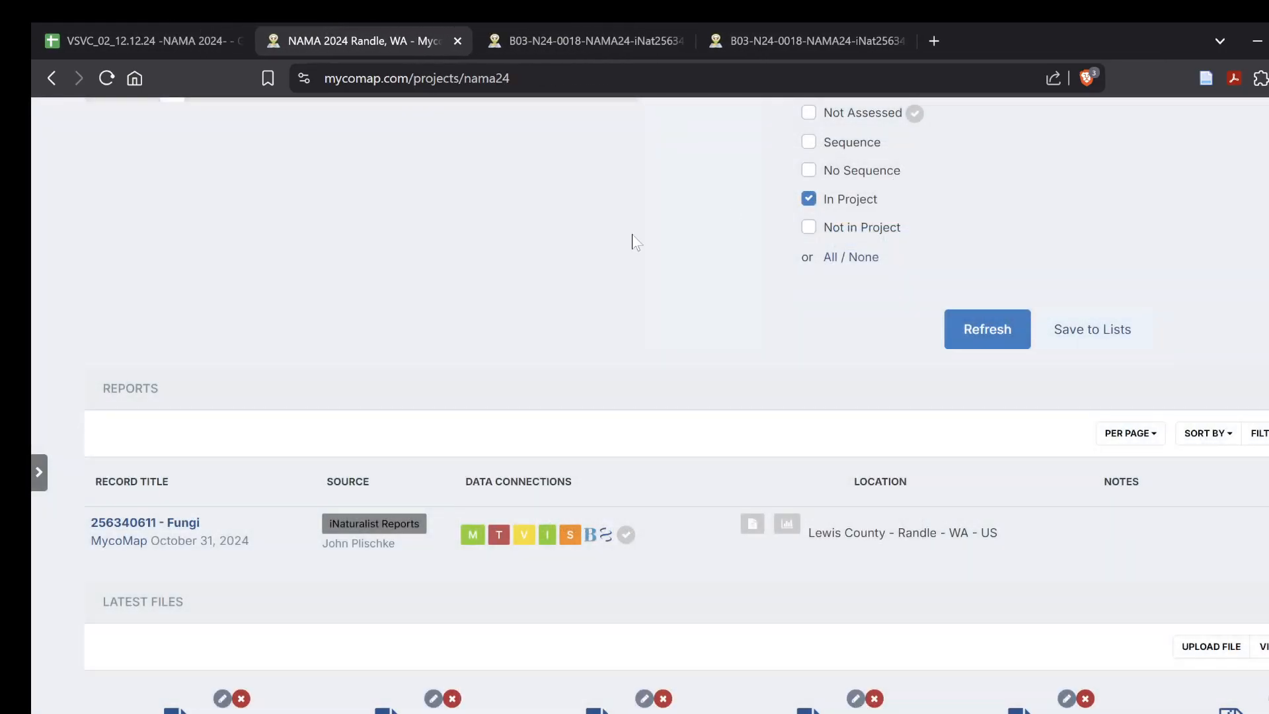
click(177, 527)
Update the species name on the MycoMap sequence record linked to observation 256340611.
click(329, 29)
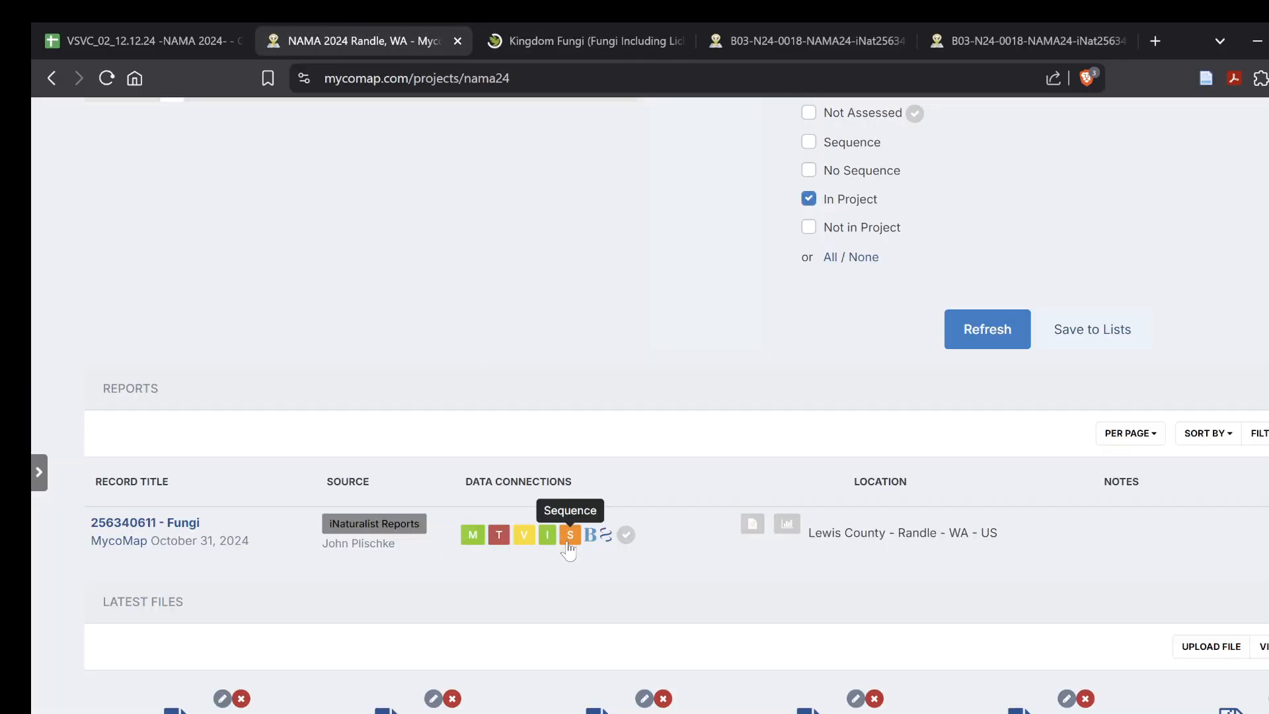
click(568, 535)
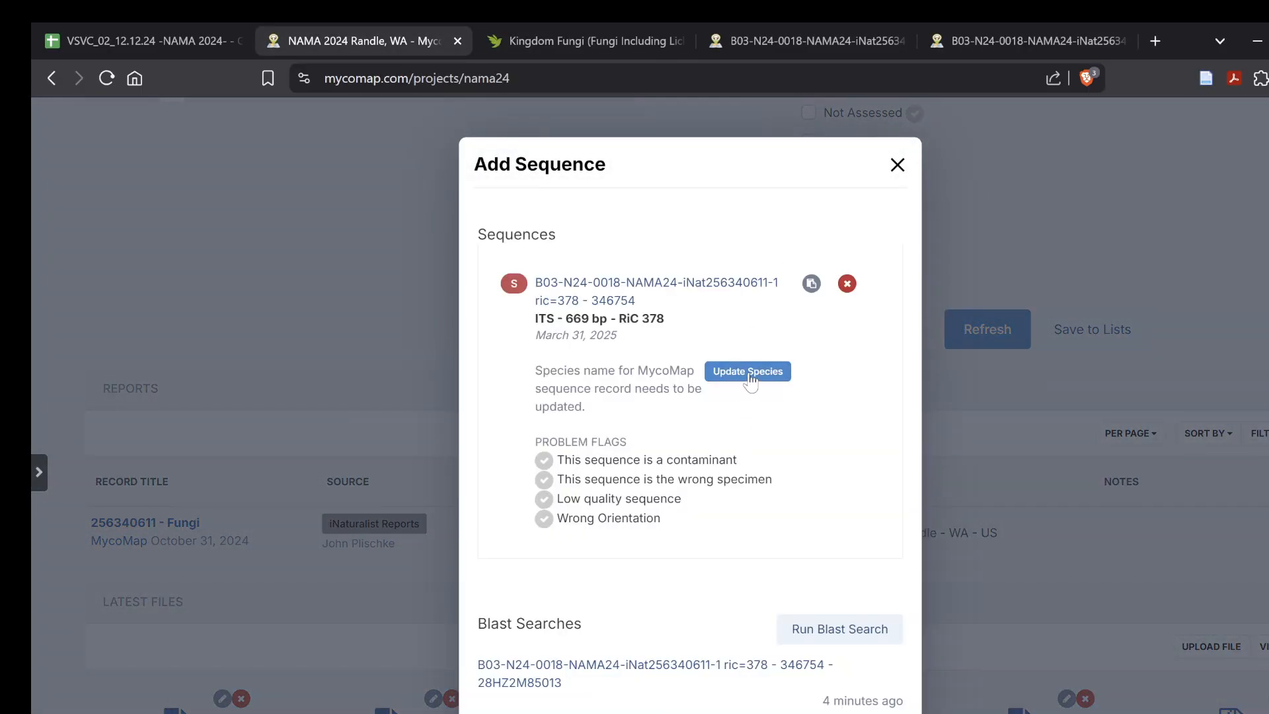
click(749, 373)
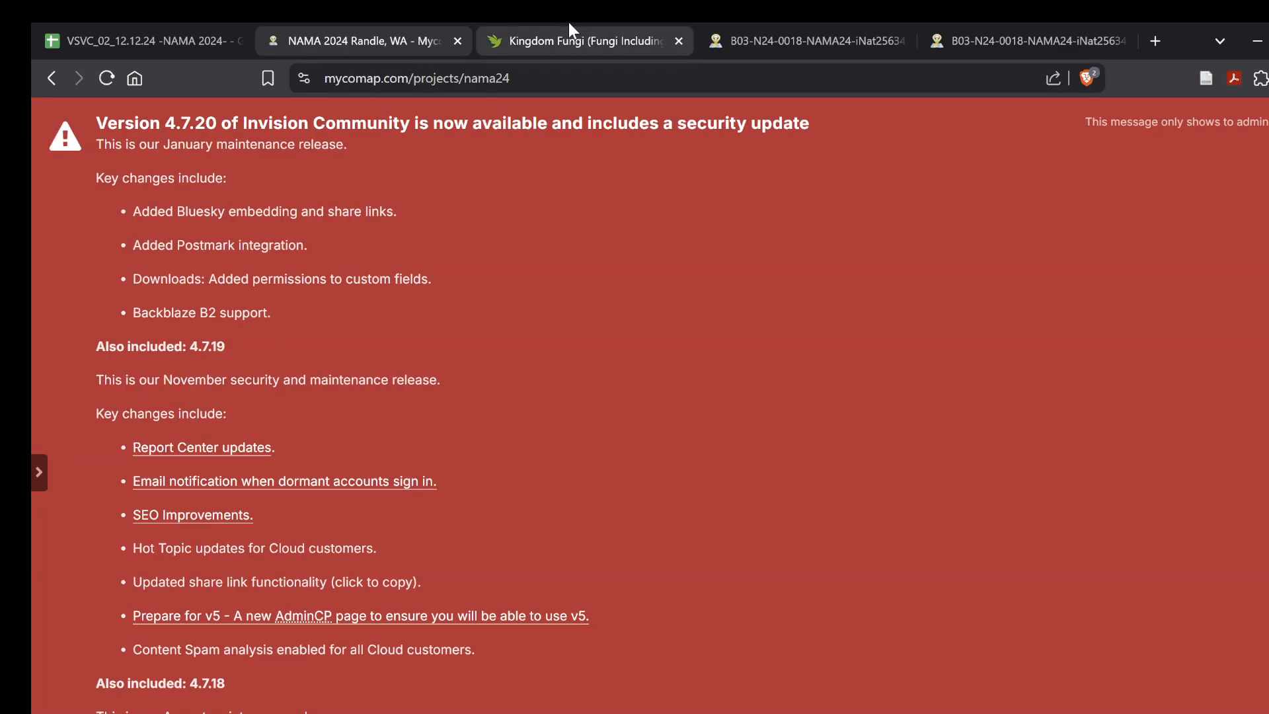
Review the iNaturalist observation and compare the new BLAST results for B03-N24-0018 with the earlier ones.
click(568, 24)
scroll(626, 437, down, 9)
scroll(627, 437, up, 10)
click(811, 32)
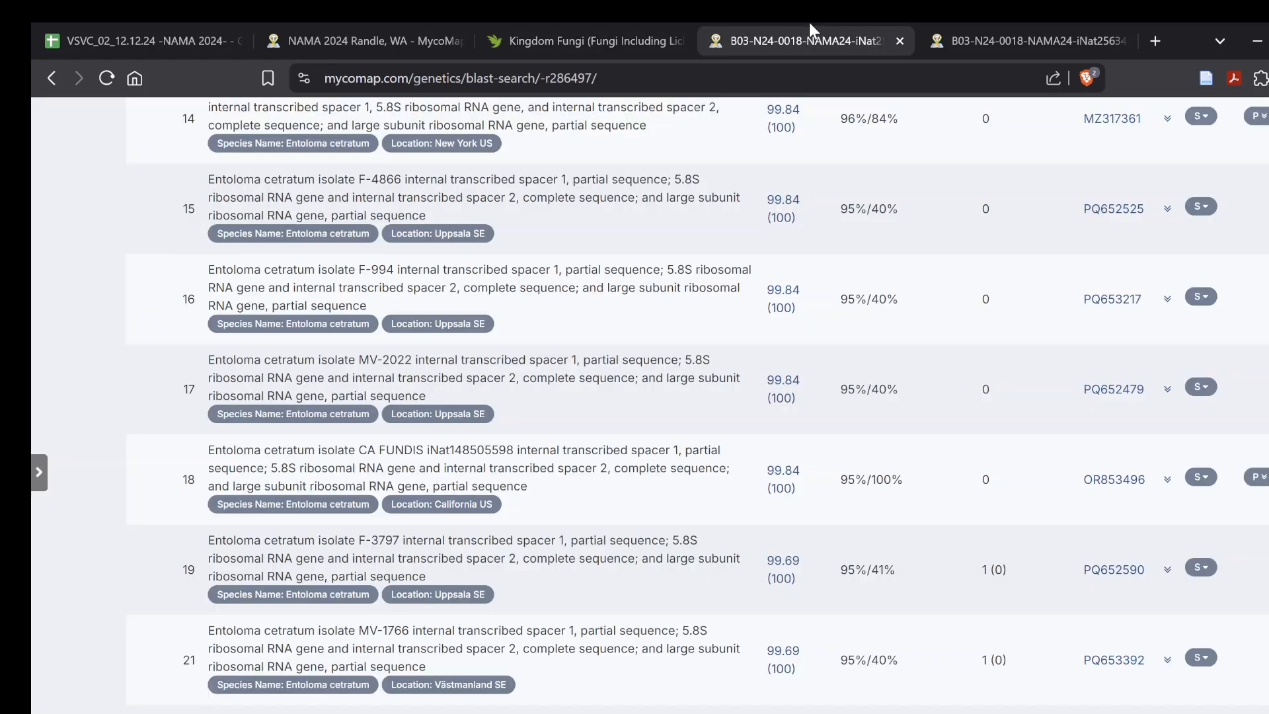
click(979, 27)
scroll(786, 446, up, 6)
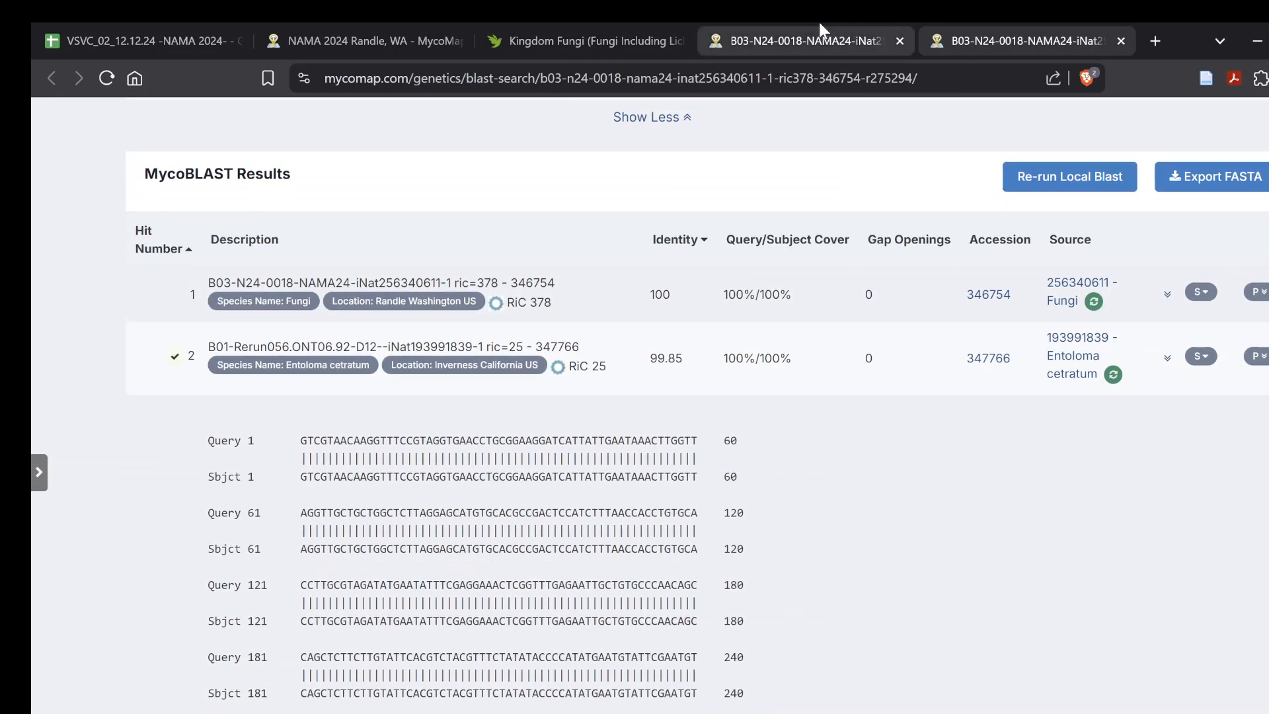
Open the B03-N24-0018 sequence record from the sequence data of record 256340611 in the NAMA 2024 project.
click(353, 30)
scroll(601, 350, down, 10)
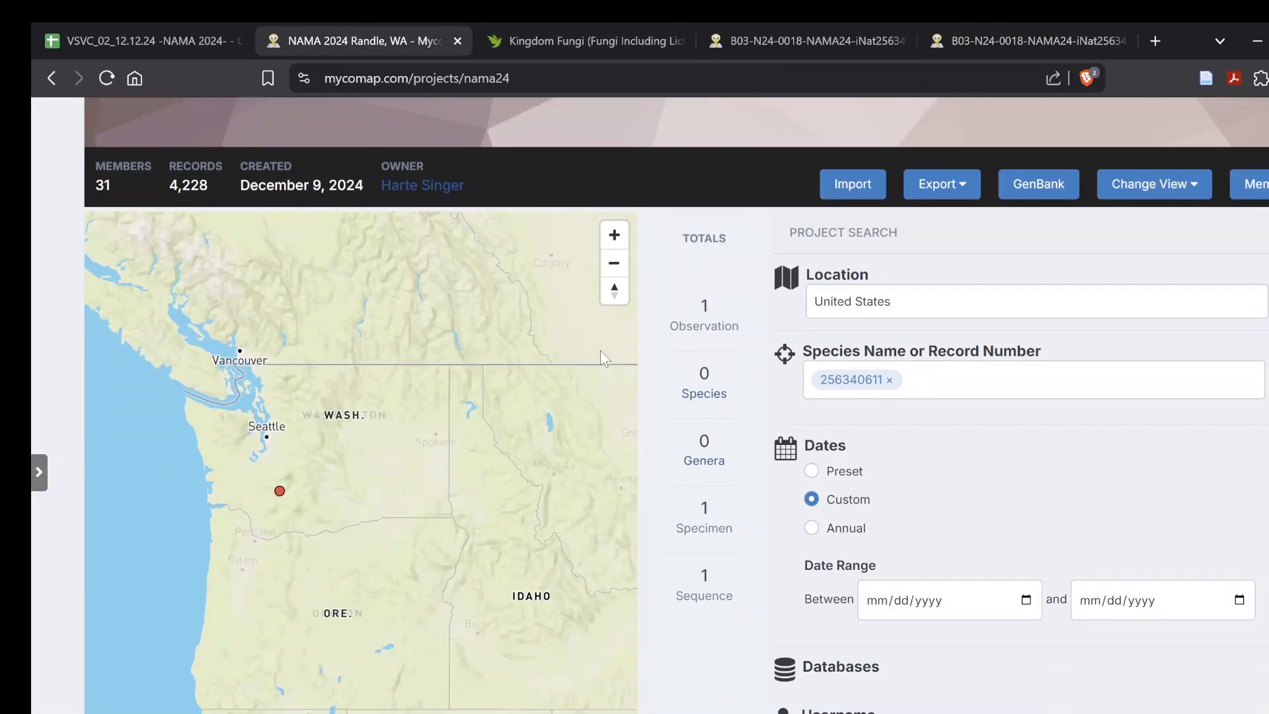
scroll(569, 463, down, 3)
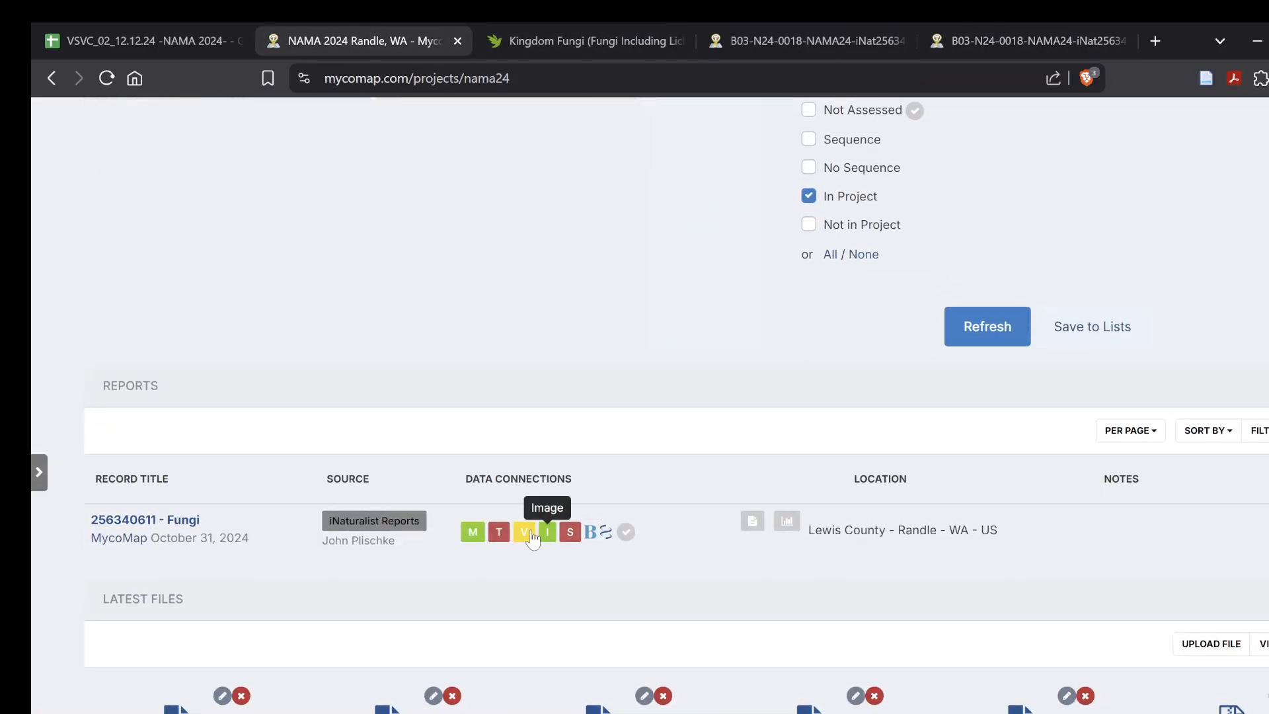
click(570, 532)
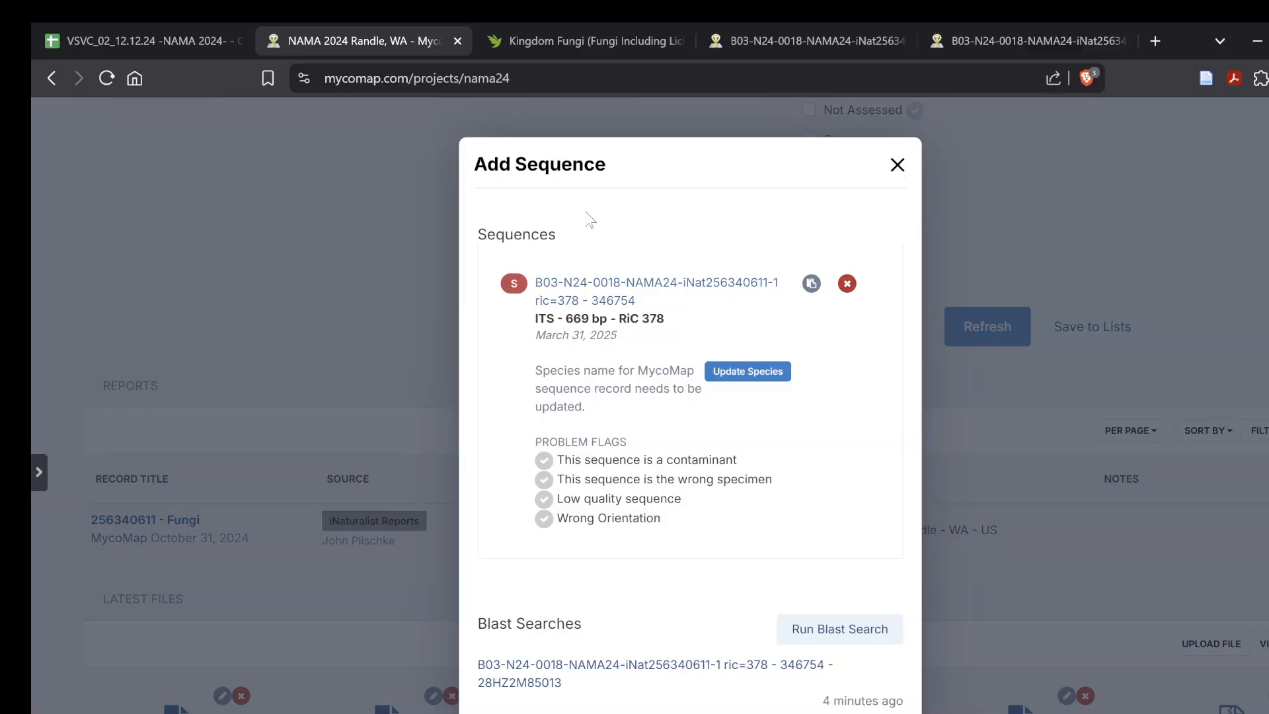
click(603, 288)
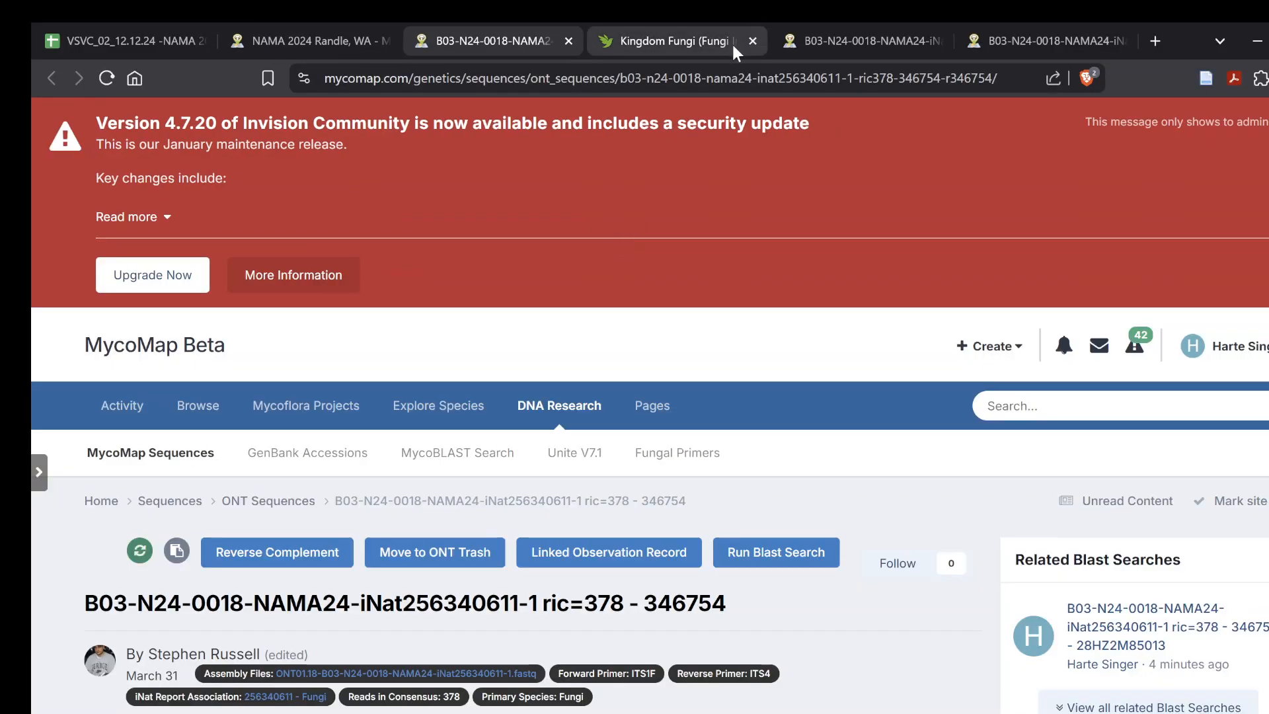
Copy the web address of the new BLAST results page and the edited ITS sequence from the B03-N24-0018 record.
click(876, 38)
click(713, 78)
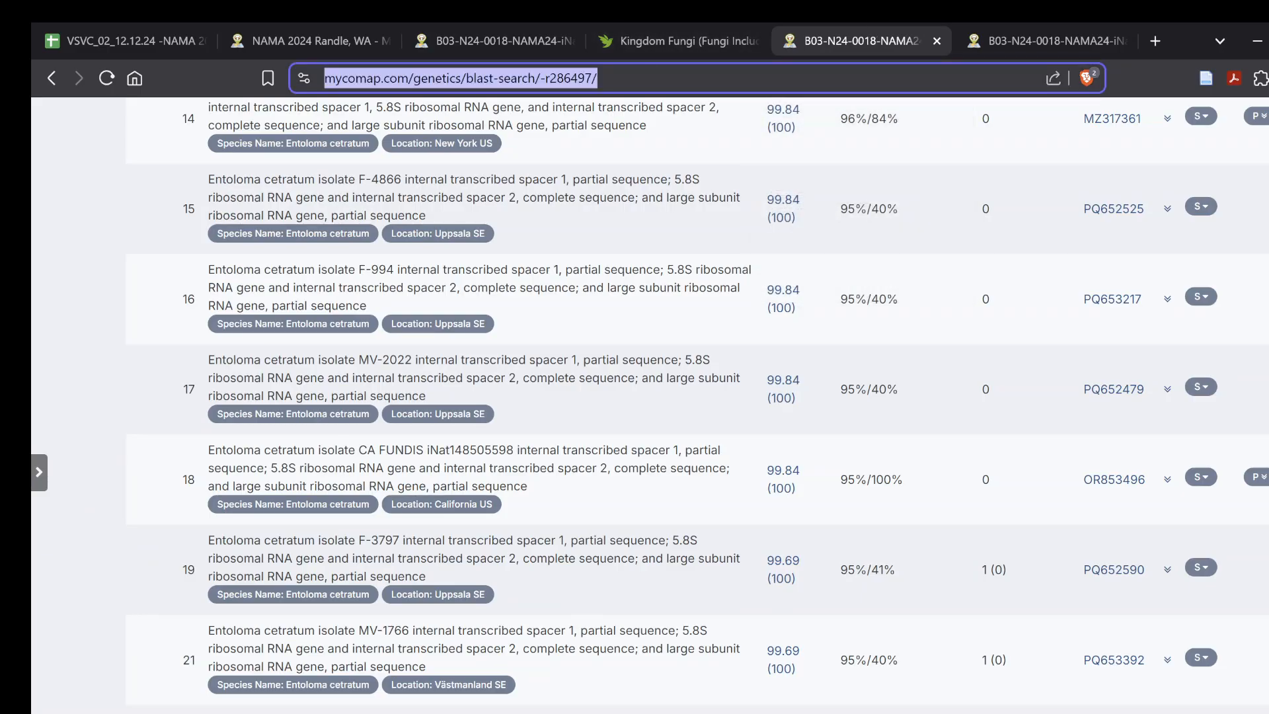
click(507, 43)
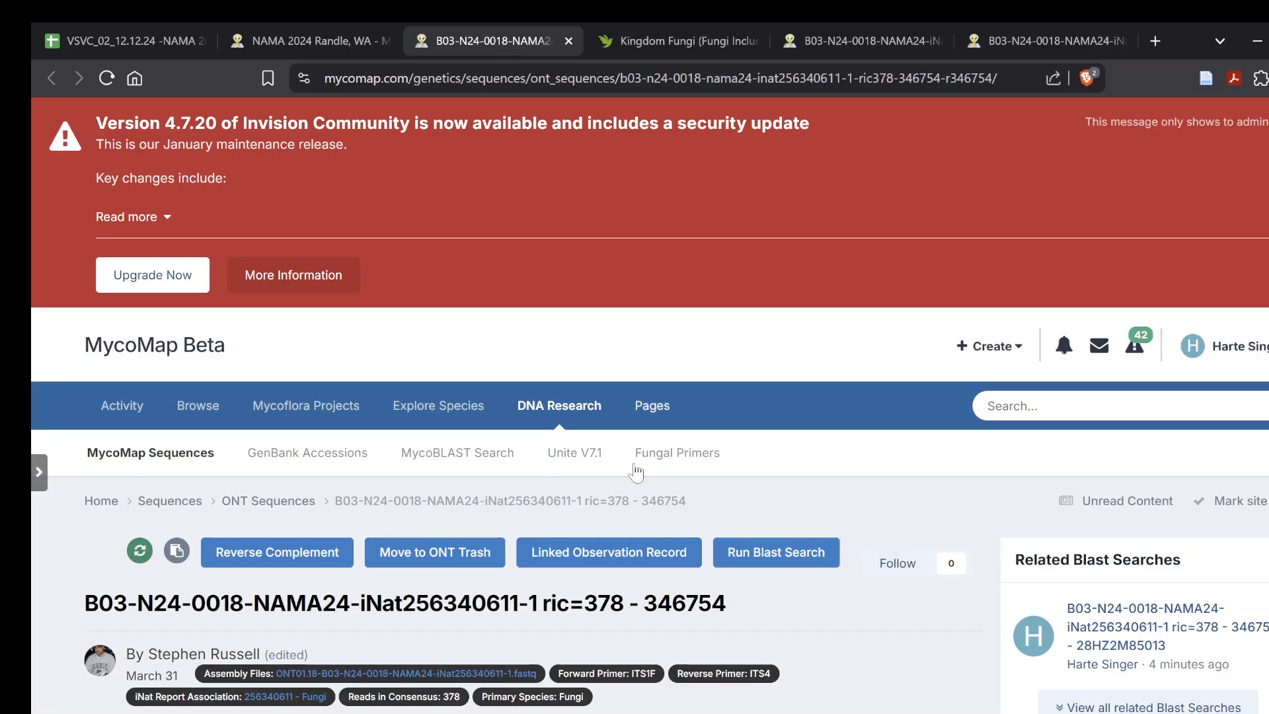
scroll(628, 462, down, 5)
click(173, 196)
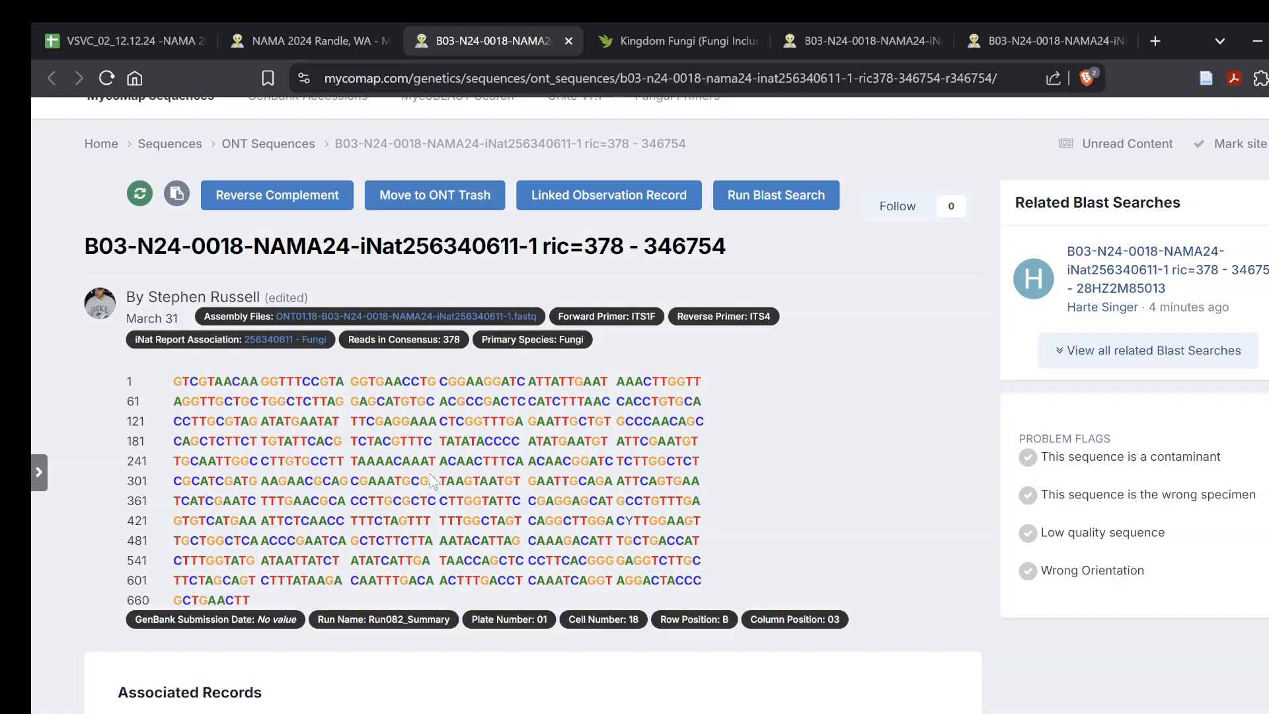
Add a DNA Barcode ITS observation field containing the copied ITS sequence to iNaturalist observation 256340611.
click(694, 33)
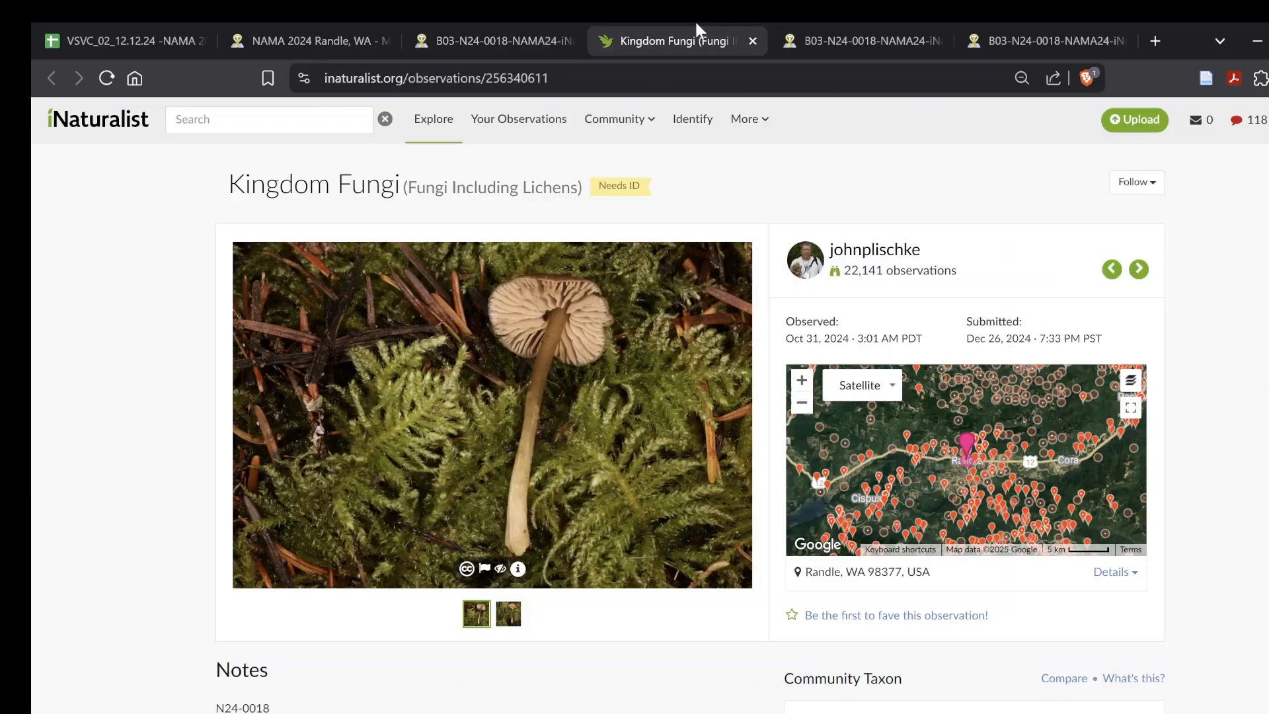
scroll(1137, 588, down, 13)
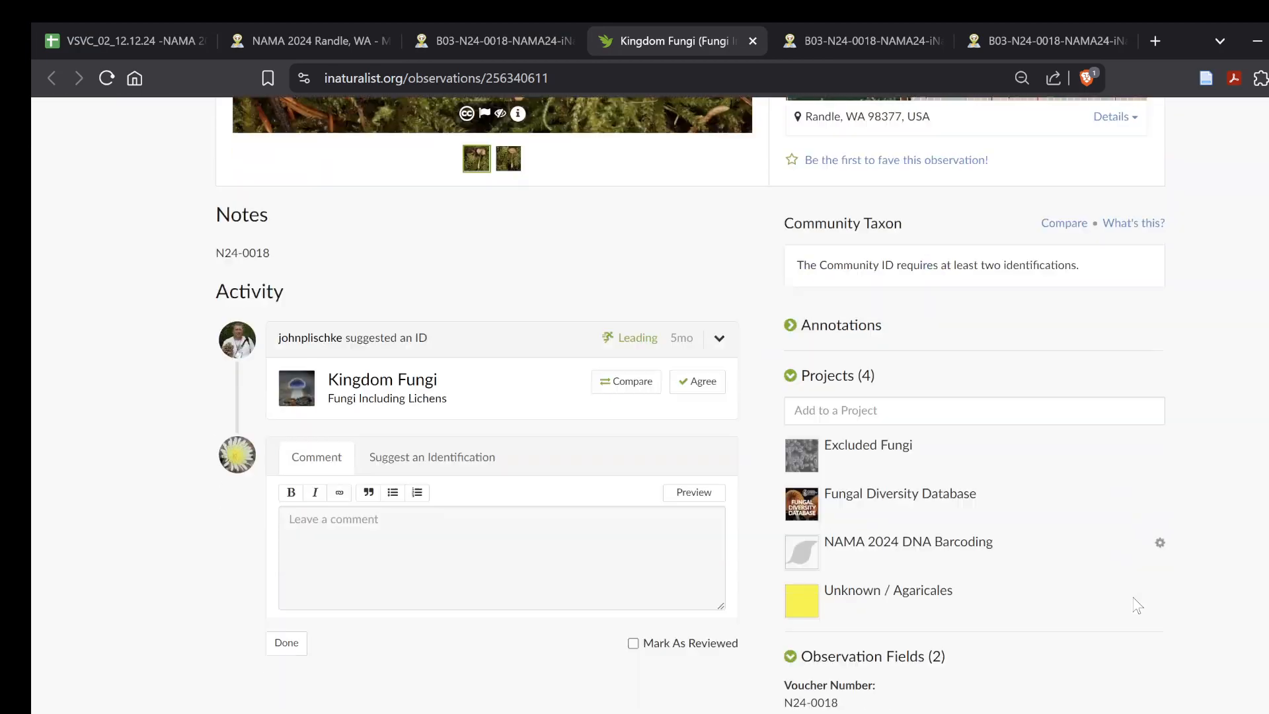
click(897, 312)
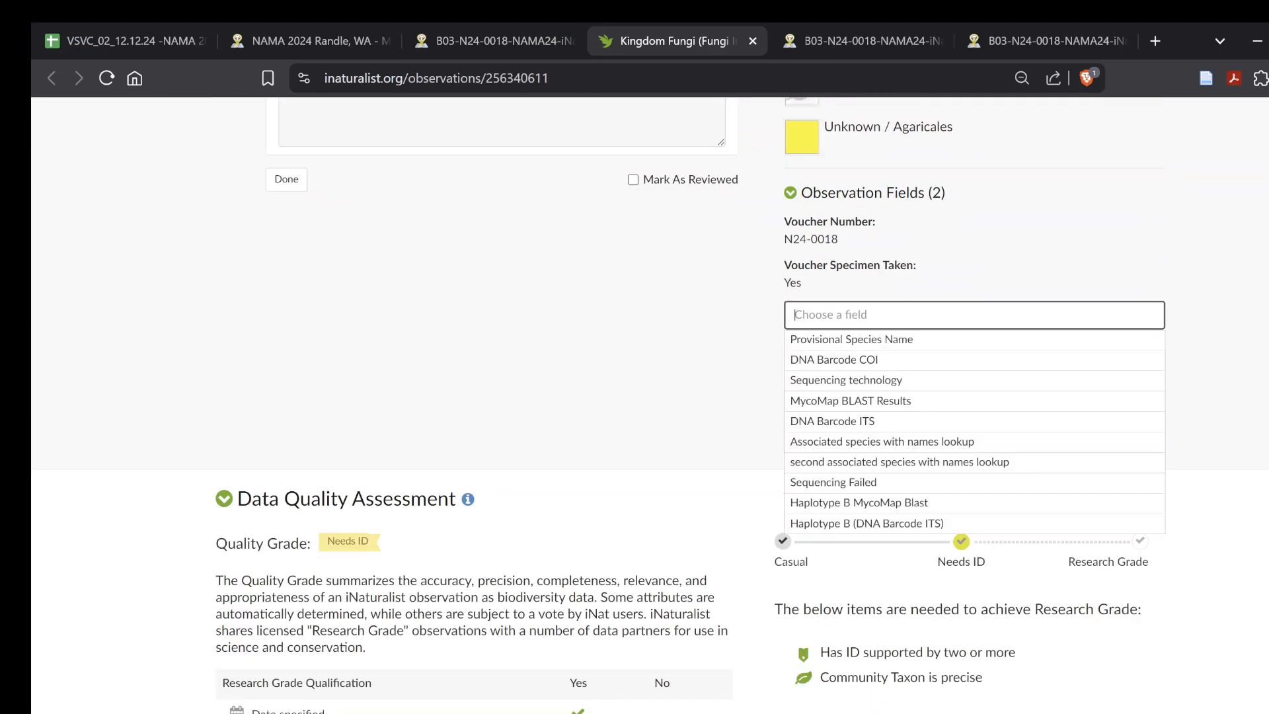
click(899, 421)
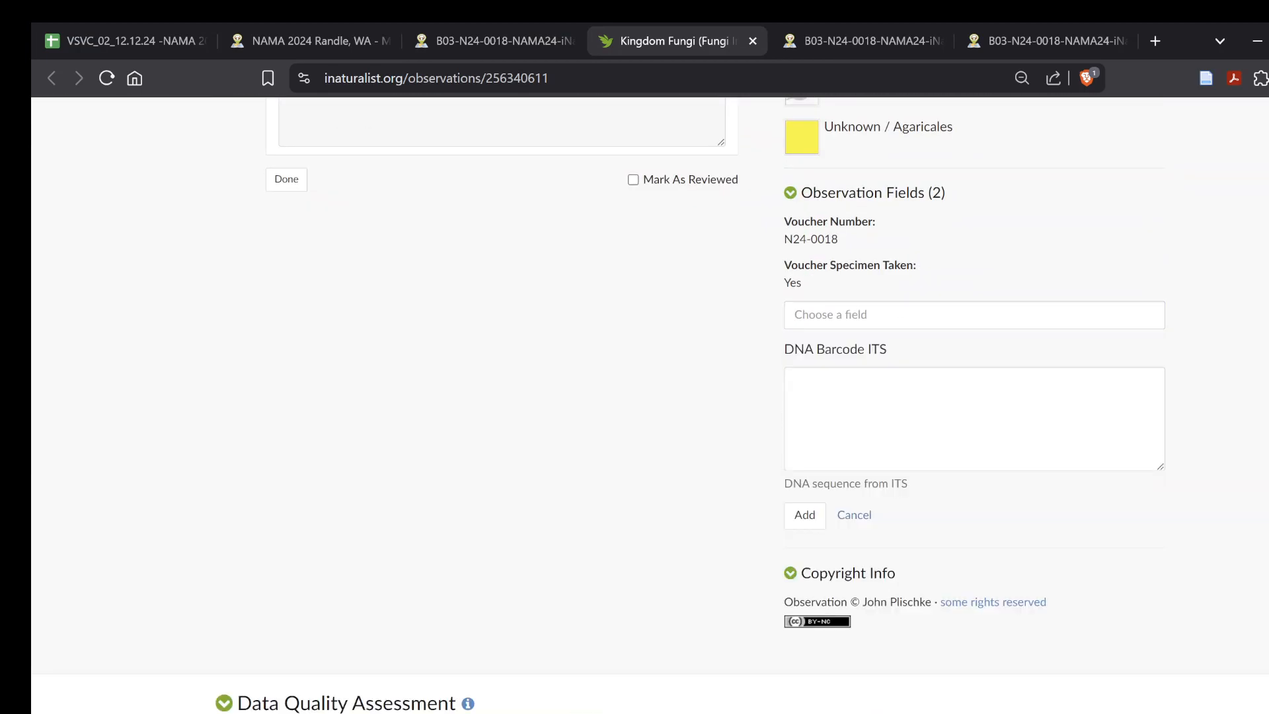
key(super+v)
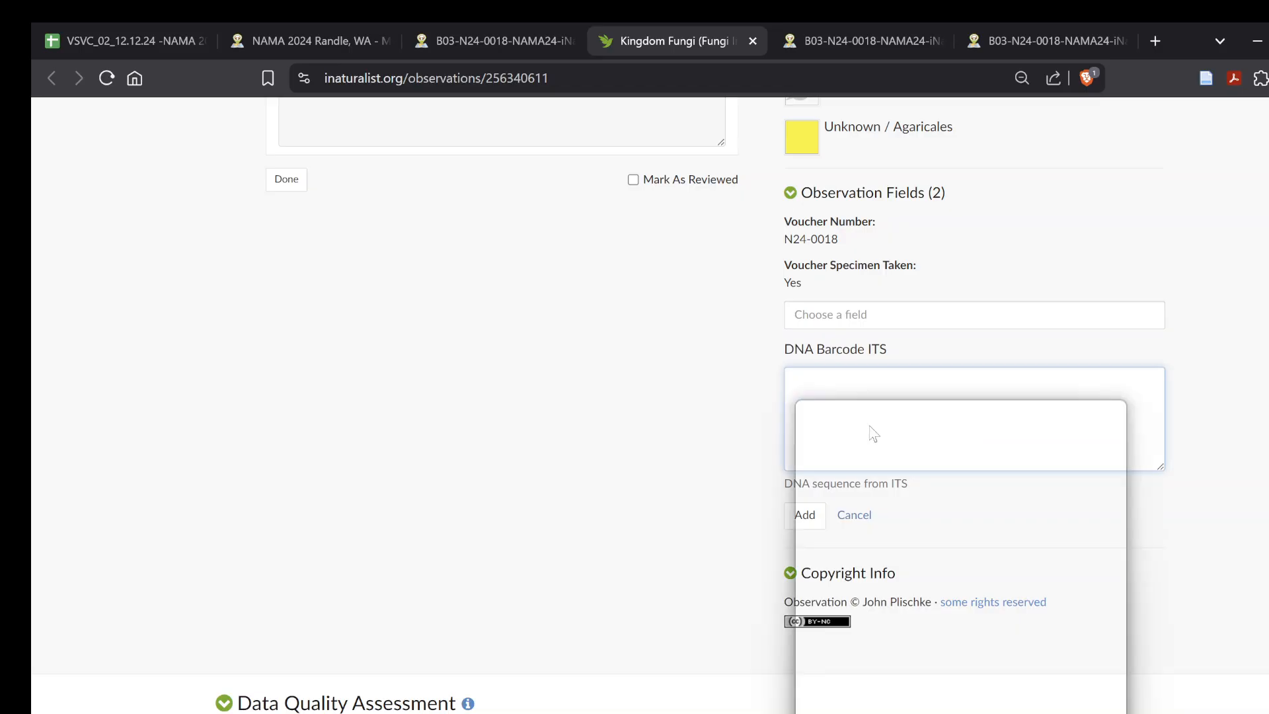
click(929, 553)
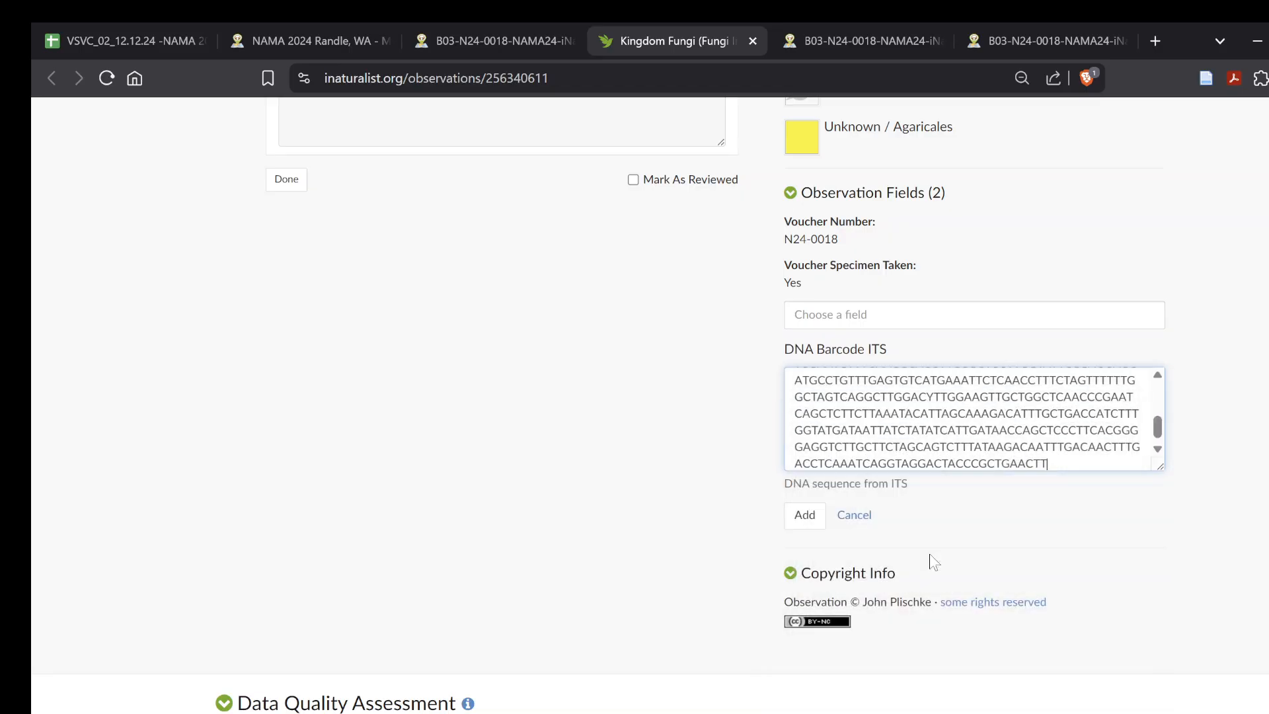
click(817, 514)
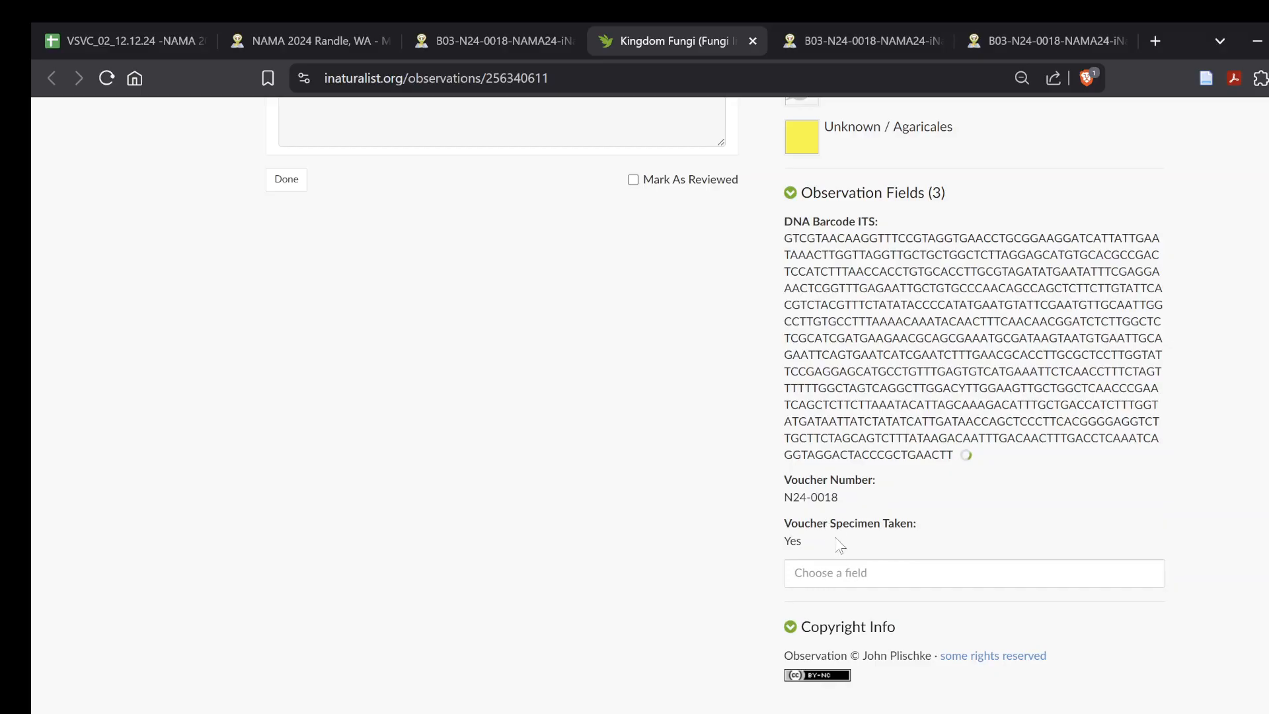
click(834, 572)
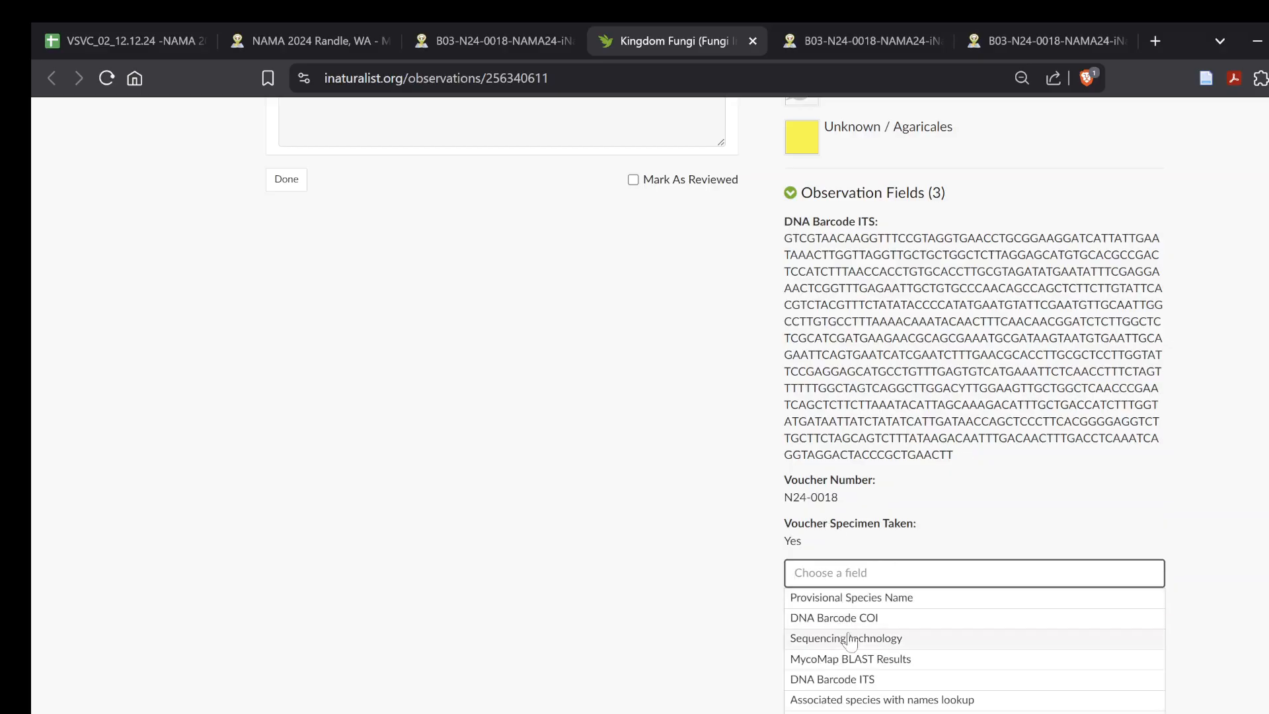
click(853, 659)
click(870, 643)
key(super+v)
click(910, 501)
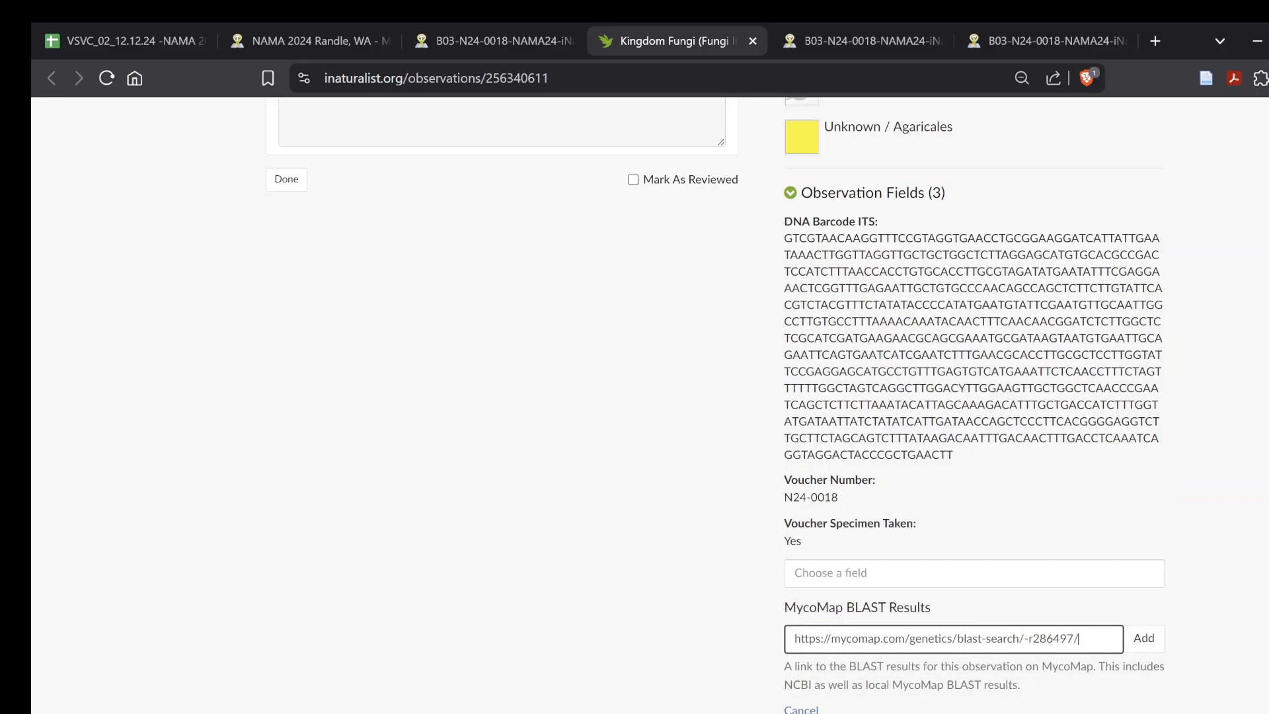
key(Return)
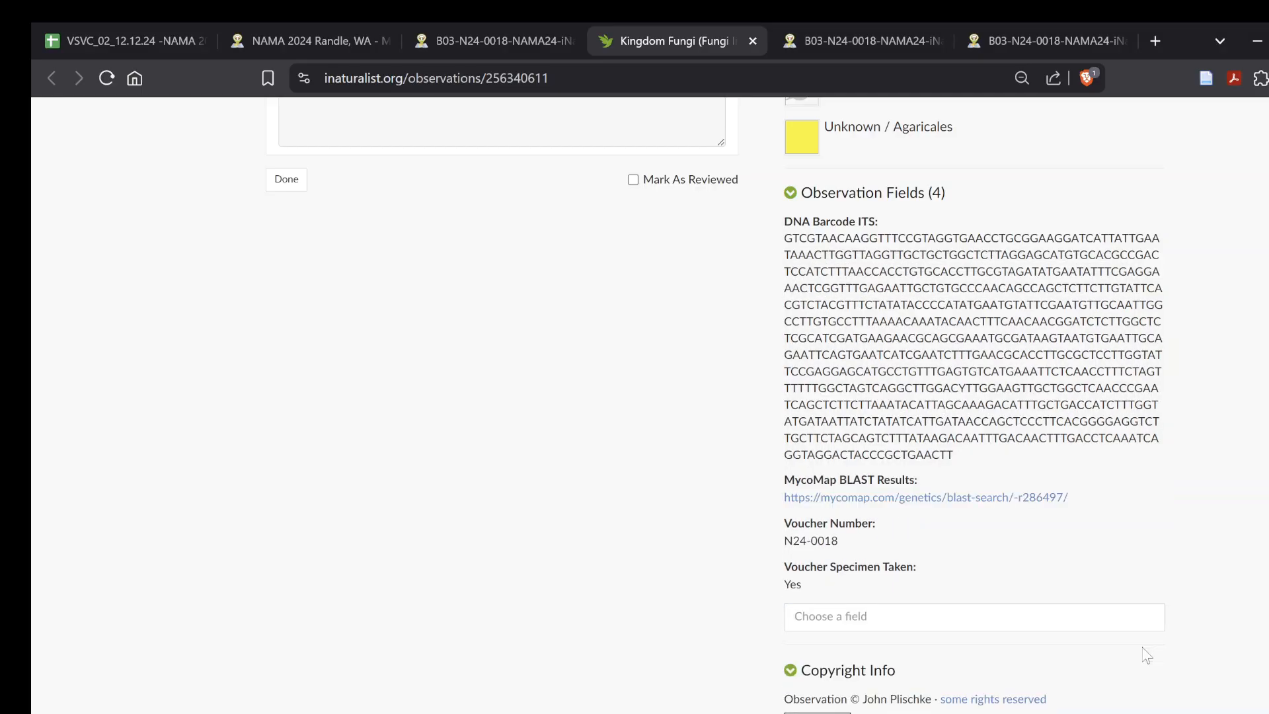
Add a Sequencing technology observation field set to Nanopore (ONT).
scroll(1020, 458, up, 3)
scroll(1020, 458, down, 3)
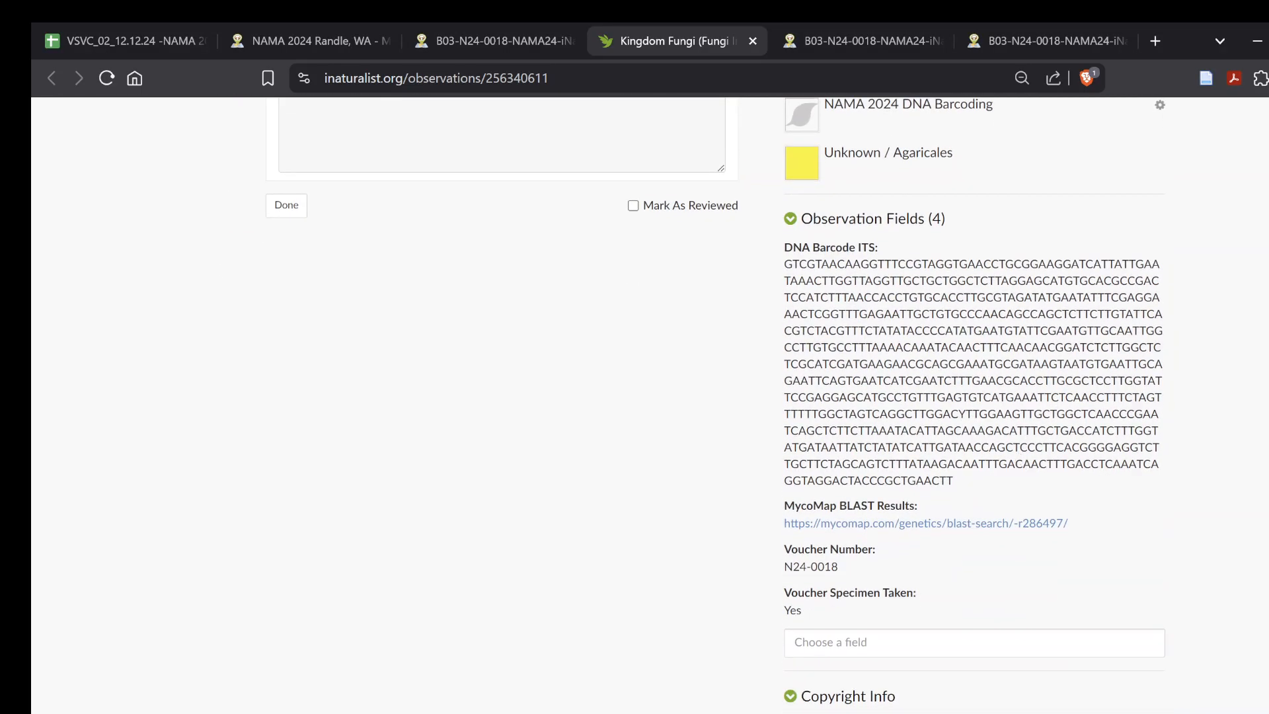
click(858, 648)
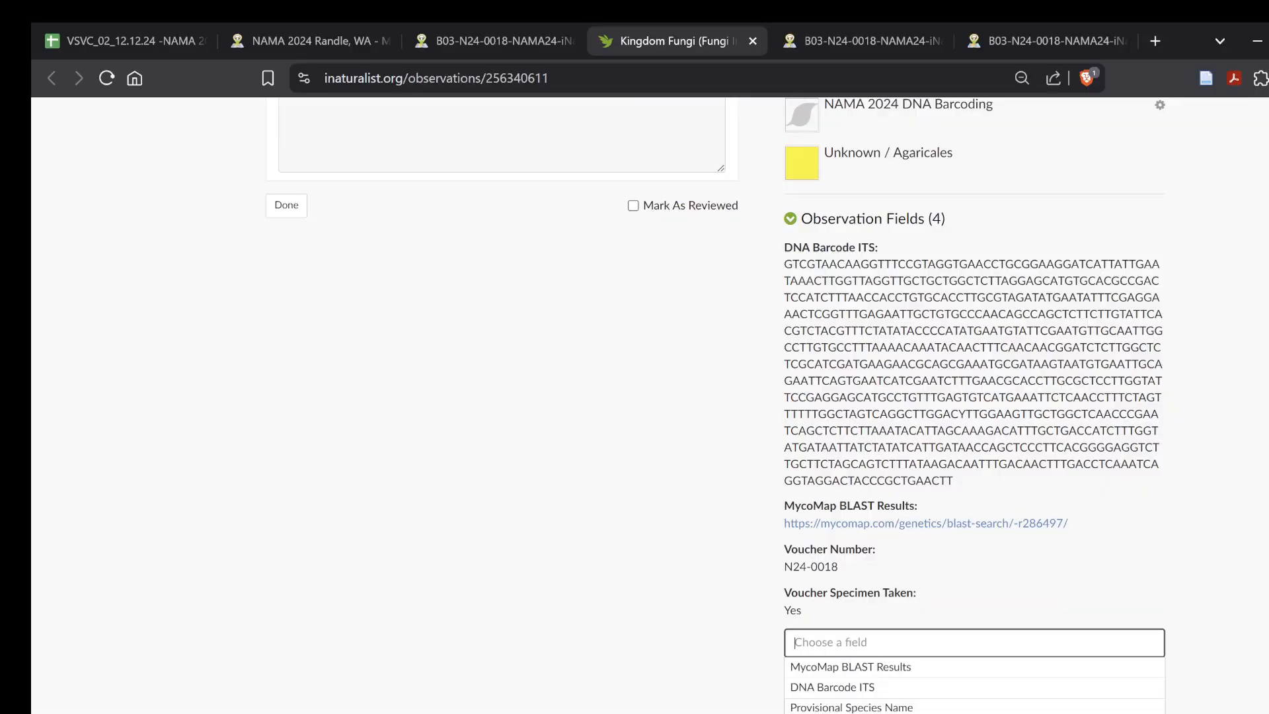
text(Seque)
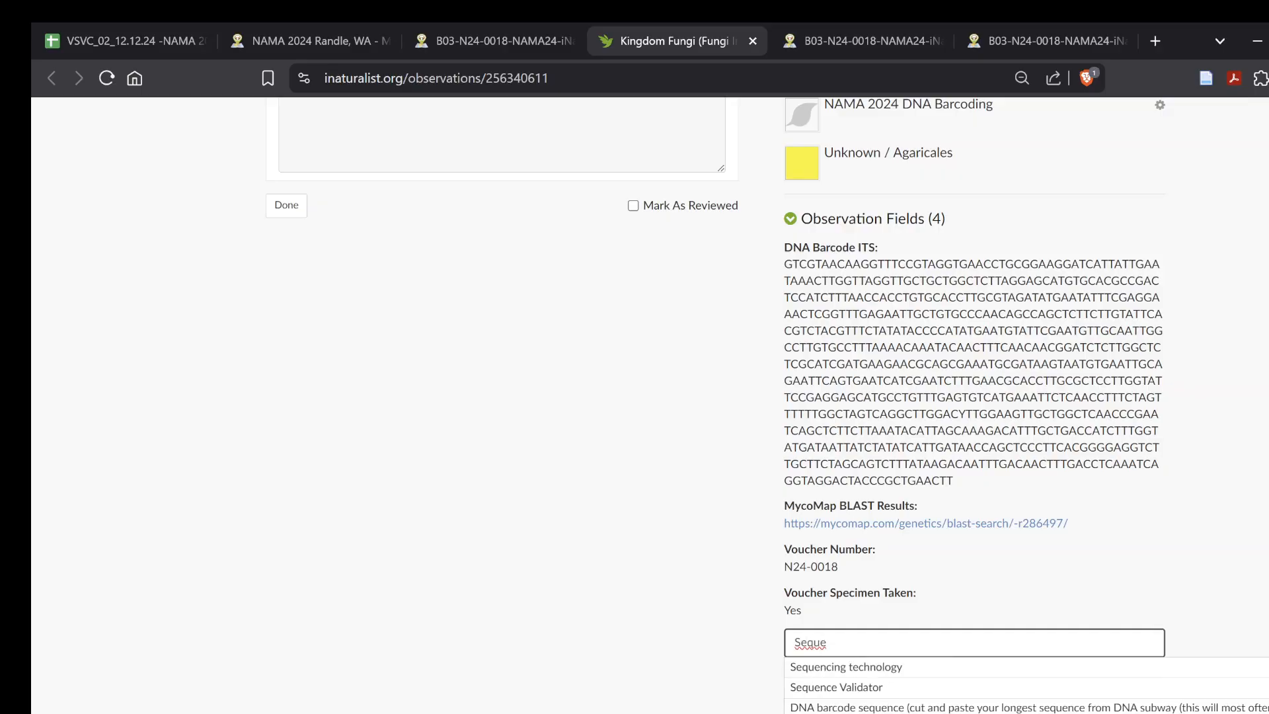
click(851, 667)
click(854, 708)
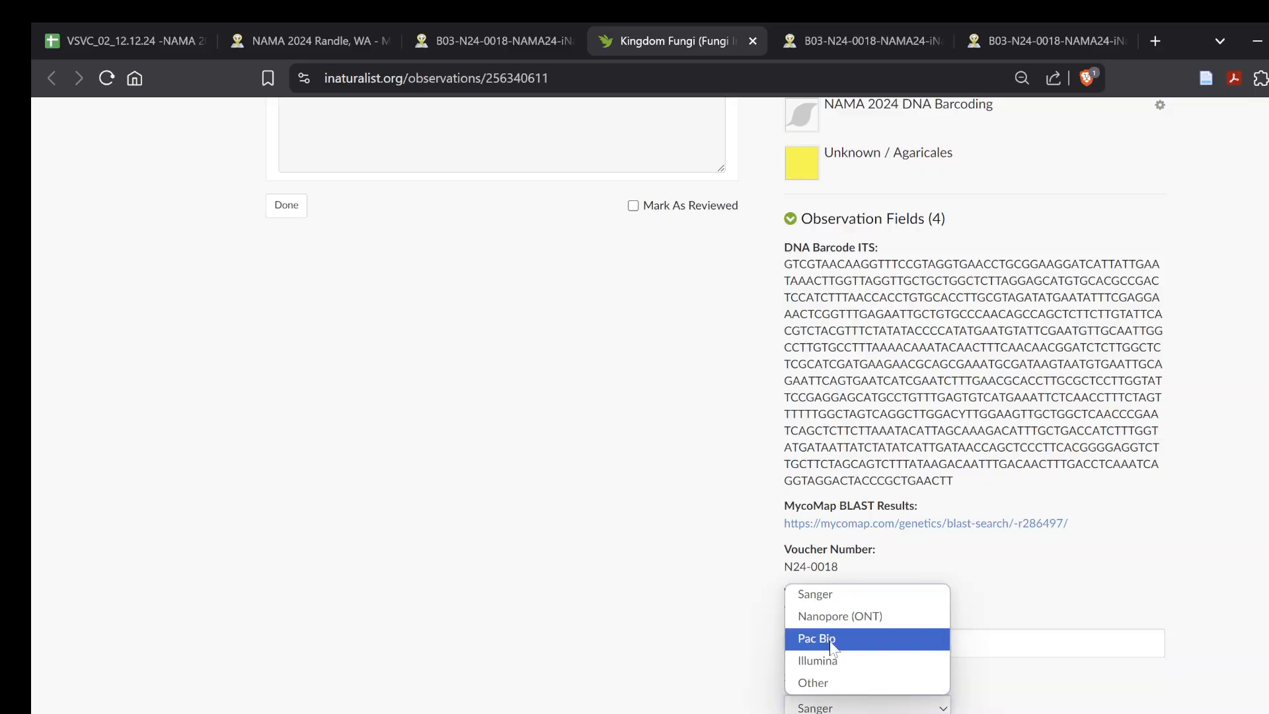
click(835, 619)
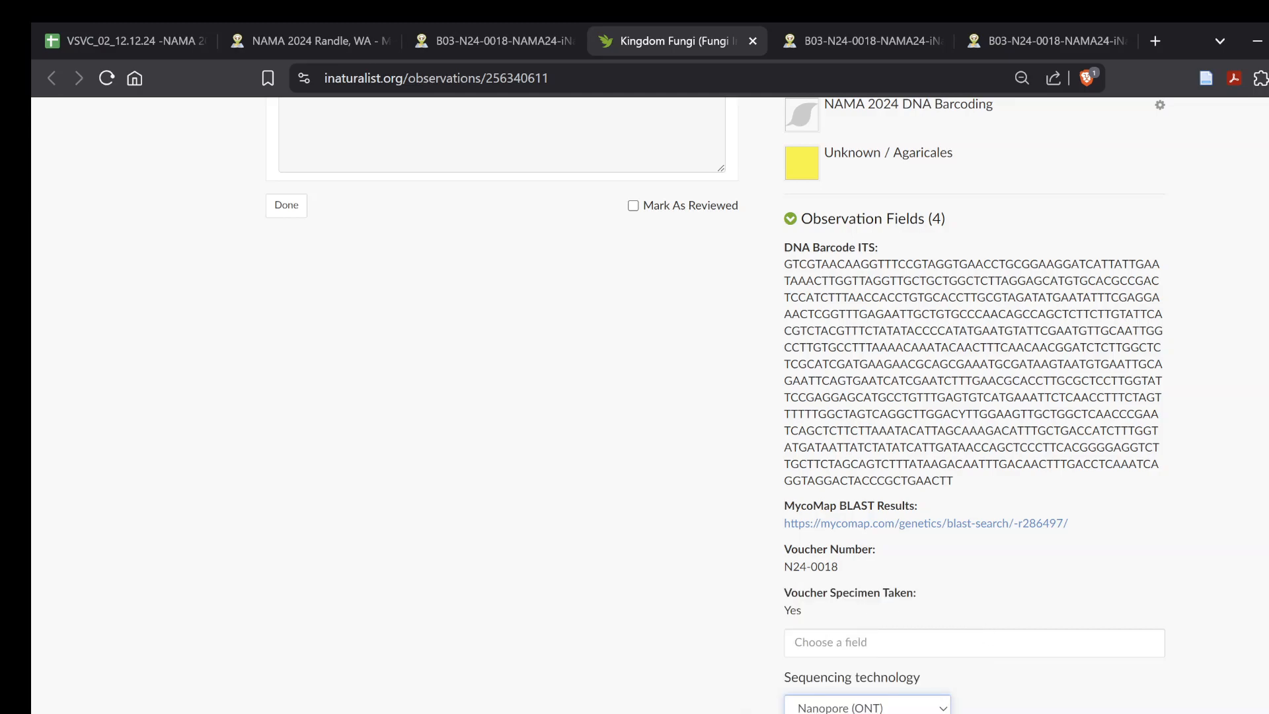
scroll(802, 568, down, 3)
click(801, 574)
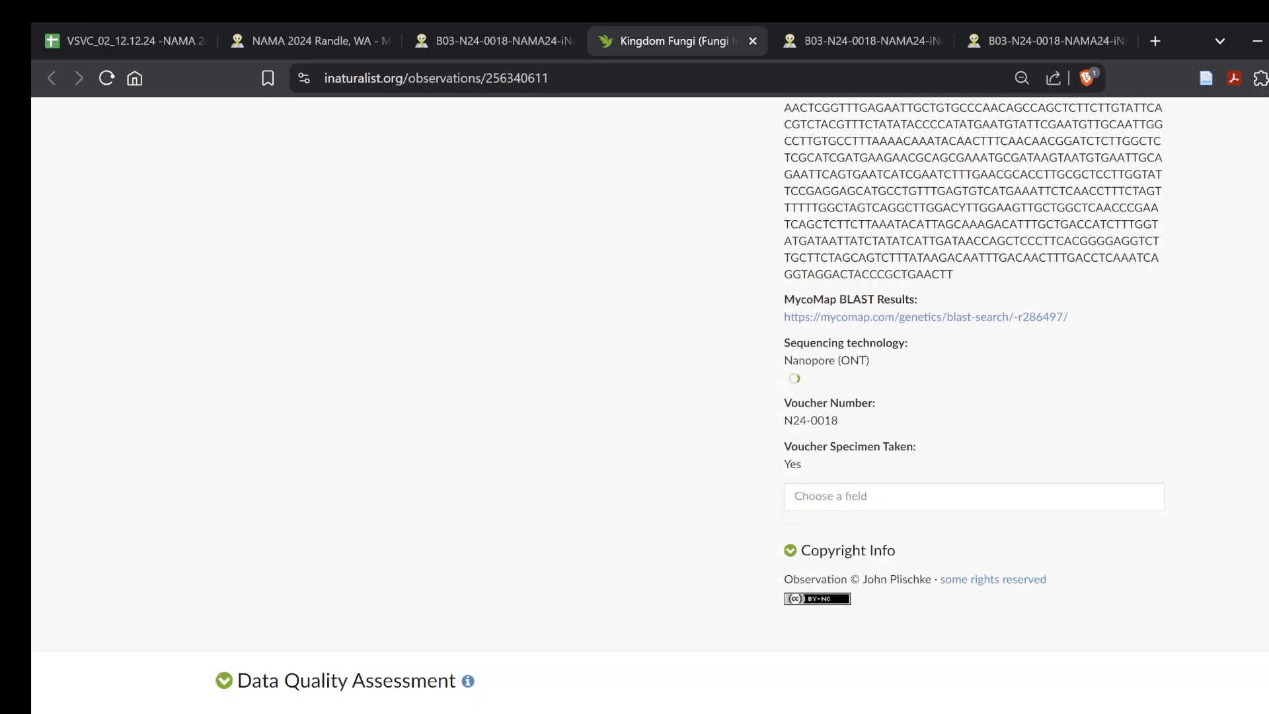
Add the observation to the DNAMA Volunteer Sequence Validation Corps project, entering the validator's full name as Sequence Validator.
scroll(854, 614, up, 9)
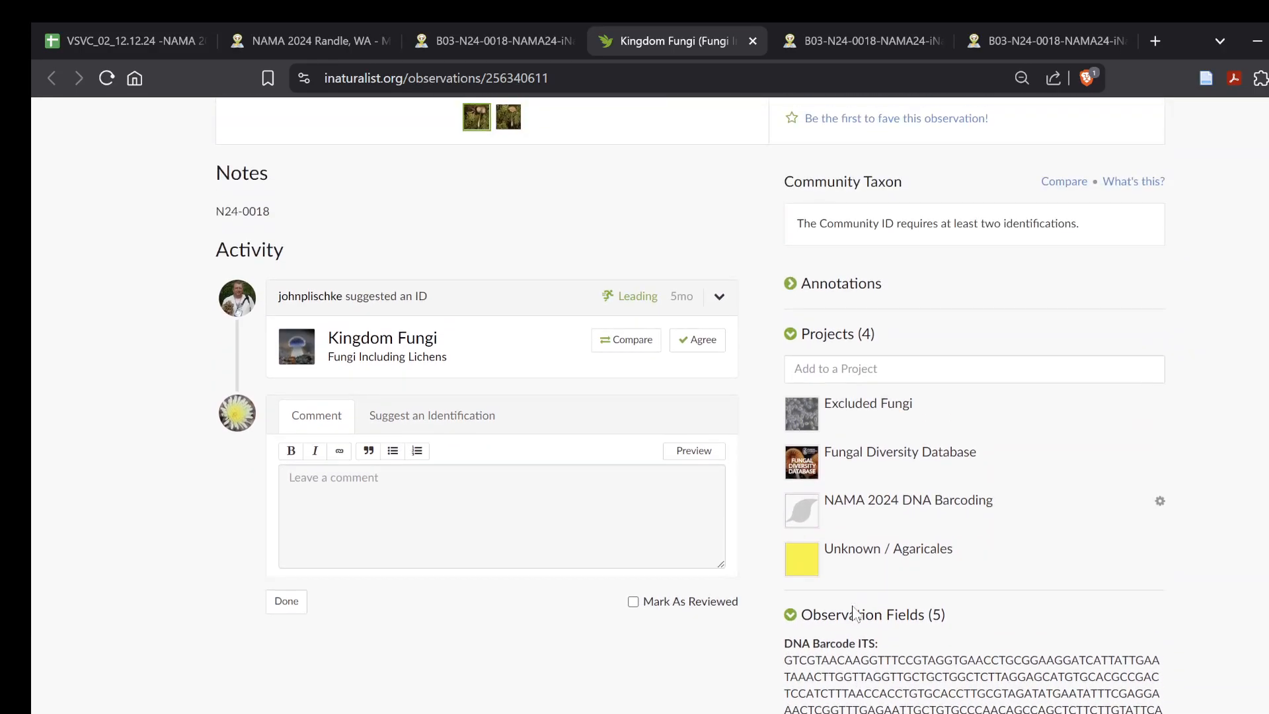
click(872, 367)
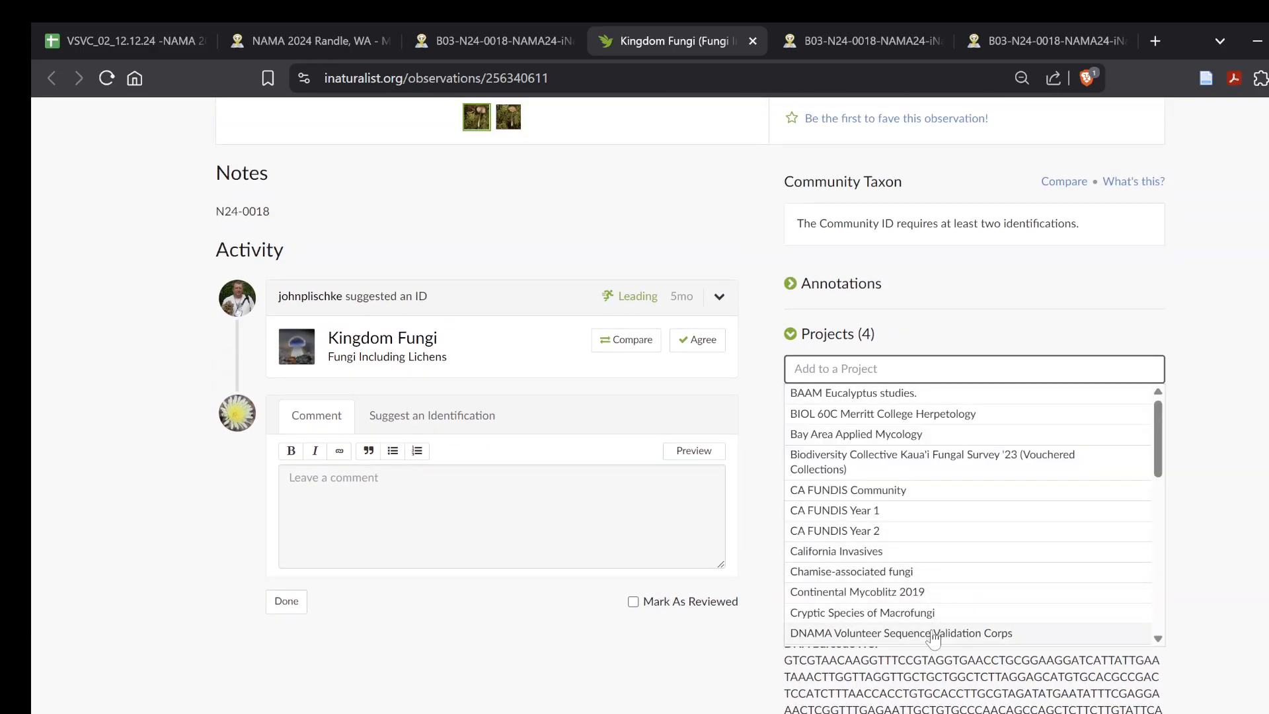
click(865, 633)
click(569, 244)
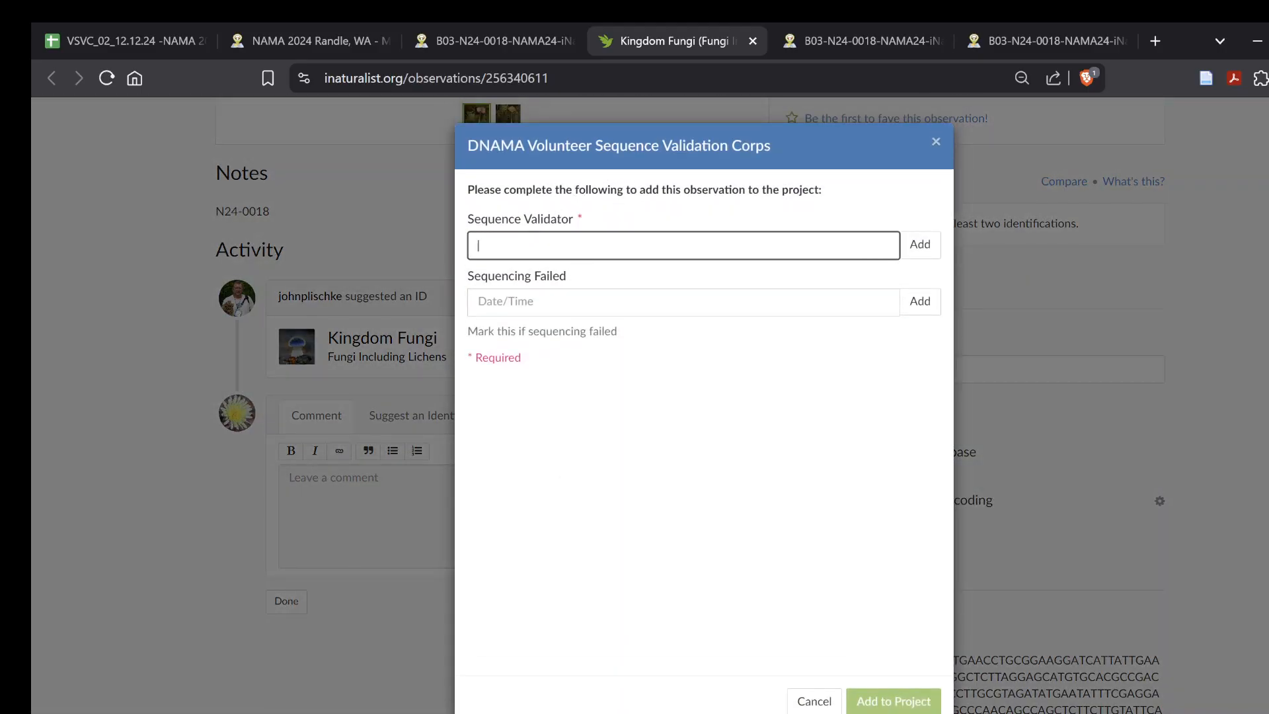
text(Harte Singer)
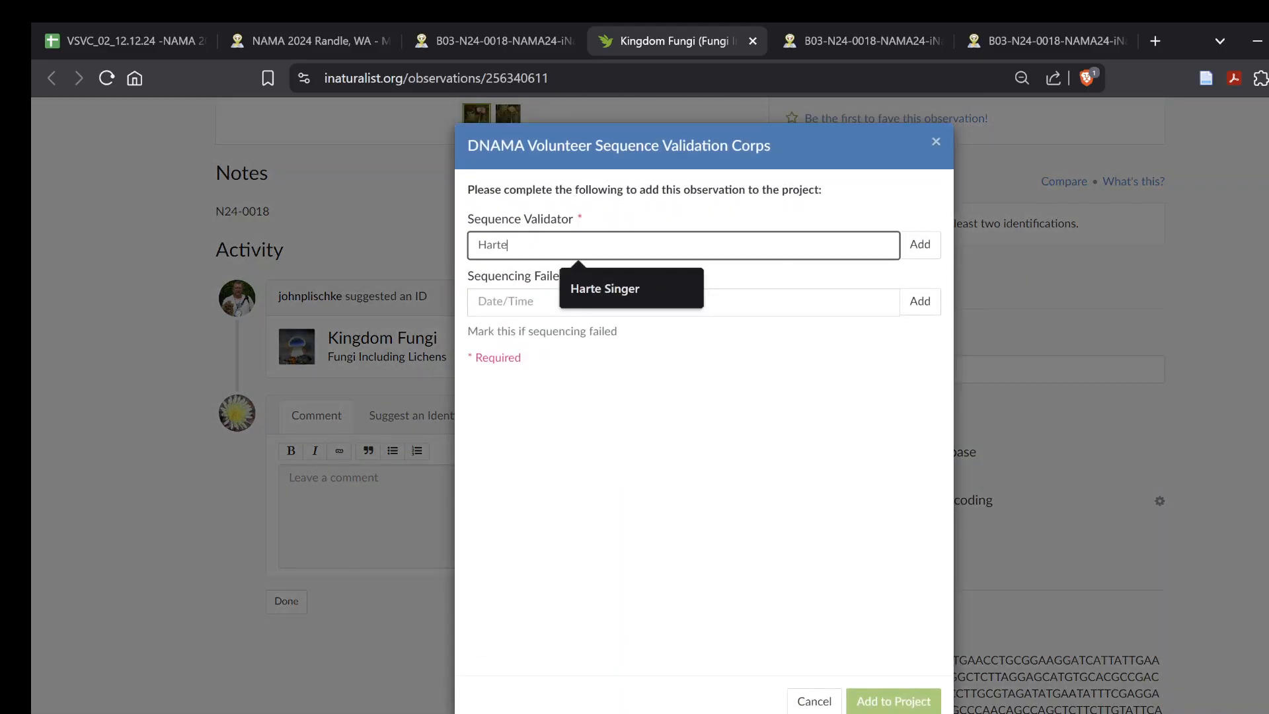
click(920, 244)
click(893, 701)
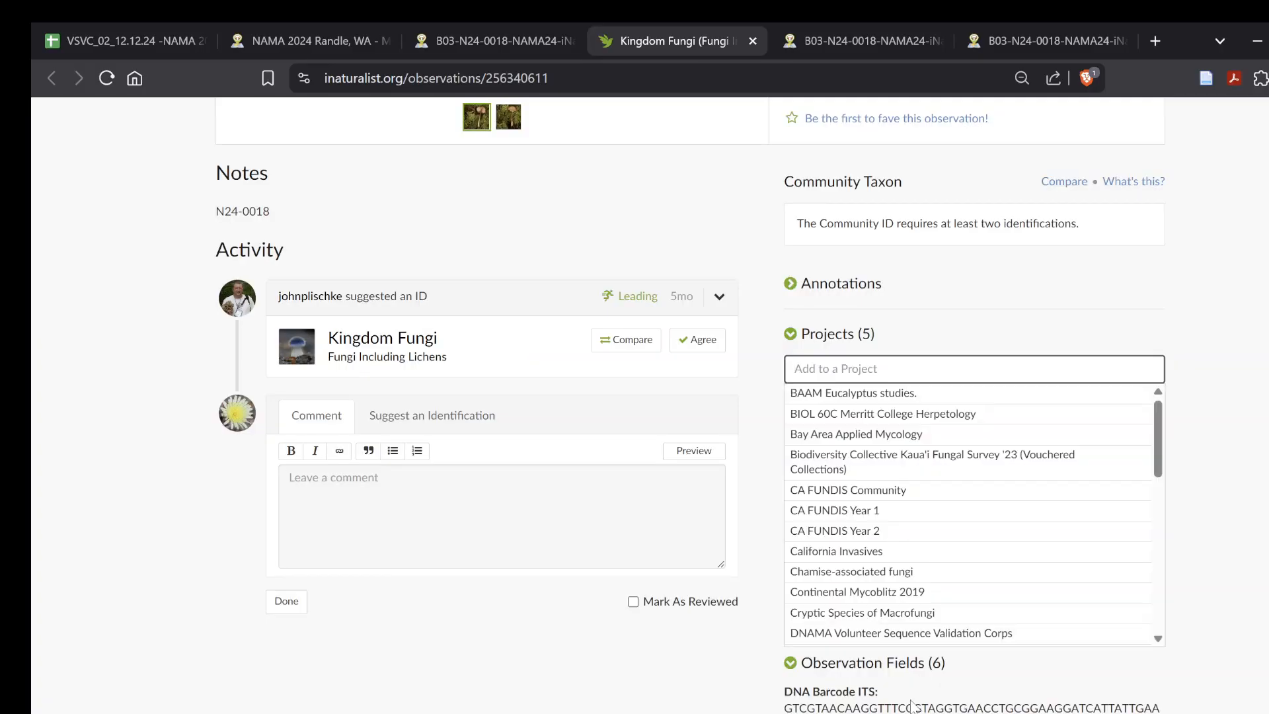
click(581, 668)
Choose Entoloma cetratum as the suggested identification for the observation.
scroll(541, 687, down, 3)
scroll(541, 684, up, 1)
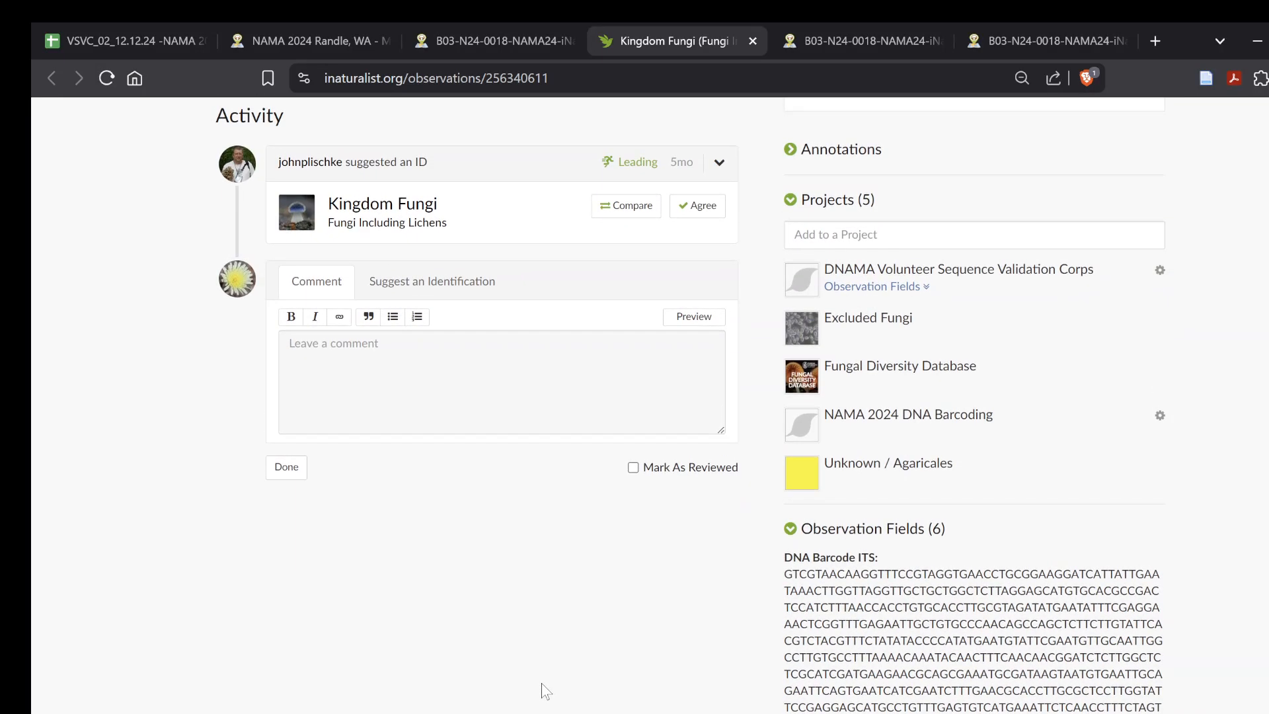
click(446, 281)
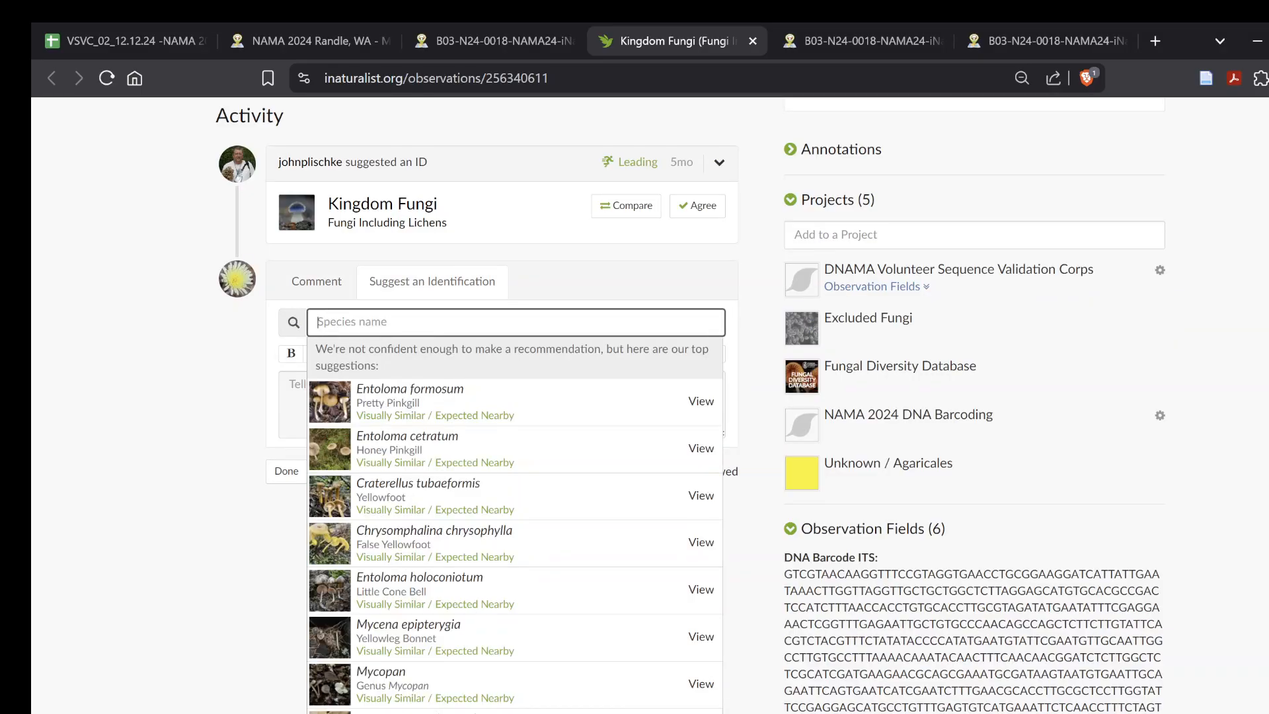
click(422, 452)
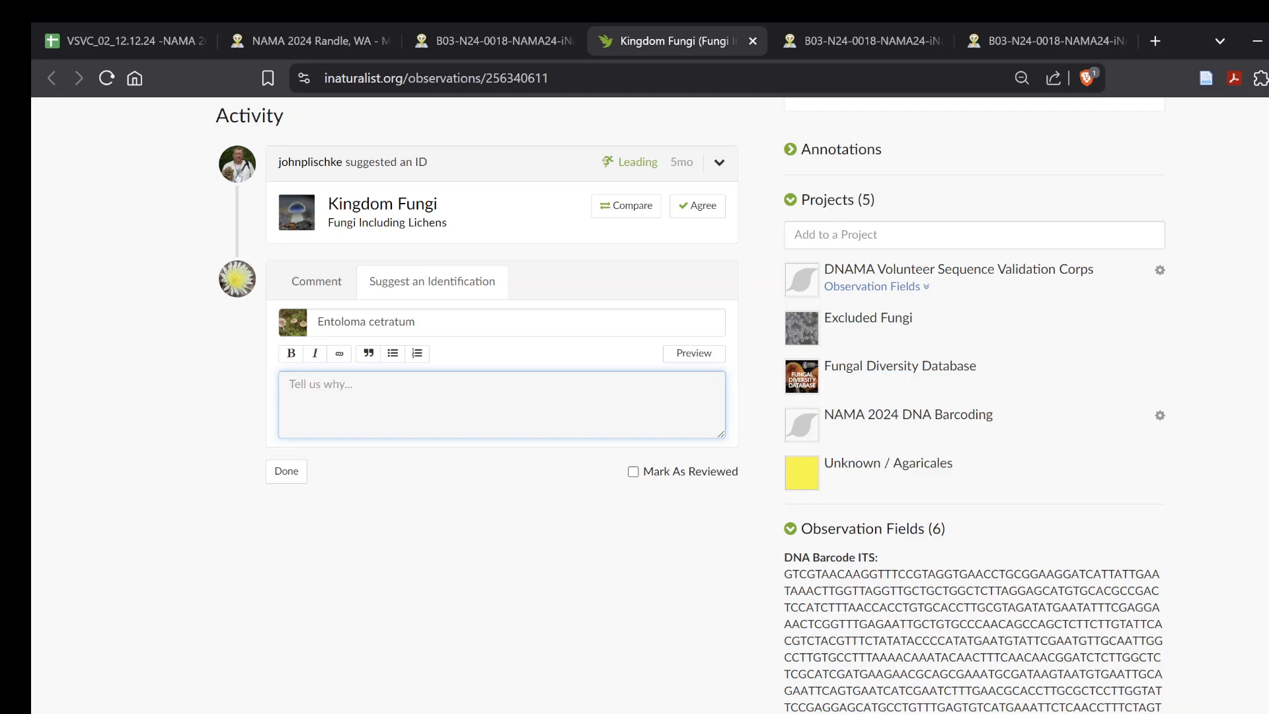
Enter the identification remark "Matches except for one ambiguous position to a worldwide consensus of sequences using this name.".
text(Matches excepo)
text( for one ambiguous )
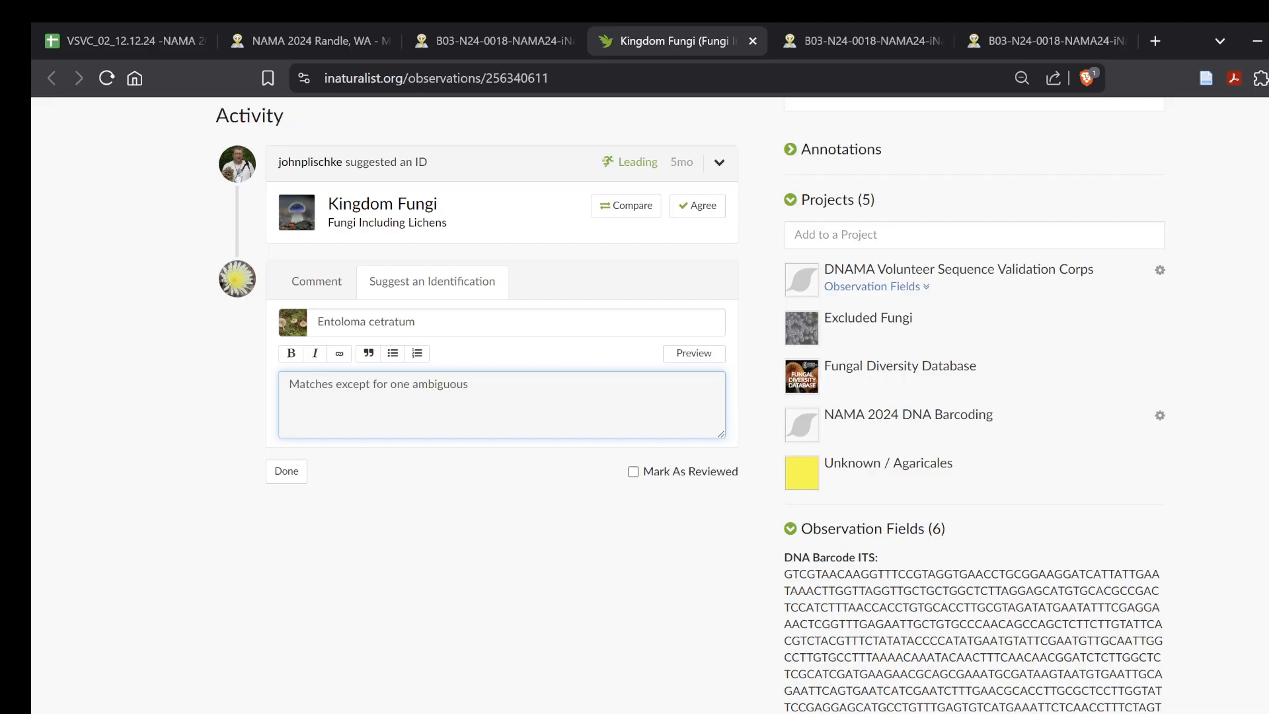
text(position to a wol)
key(BackSpace)
text(rldwide consensus )
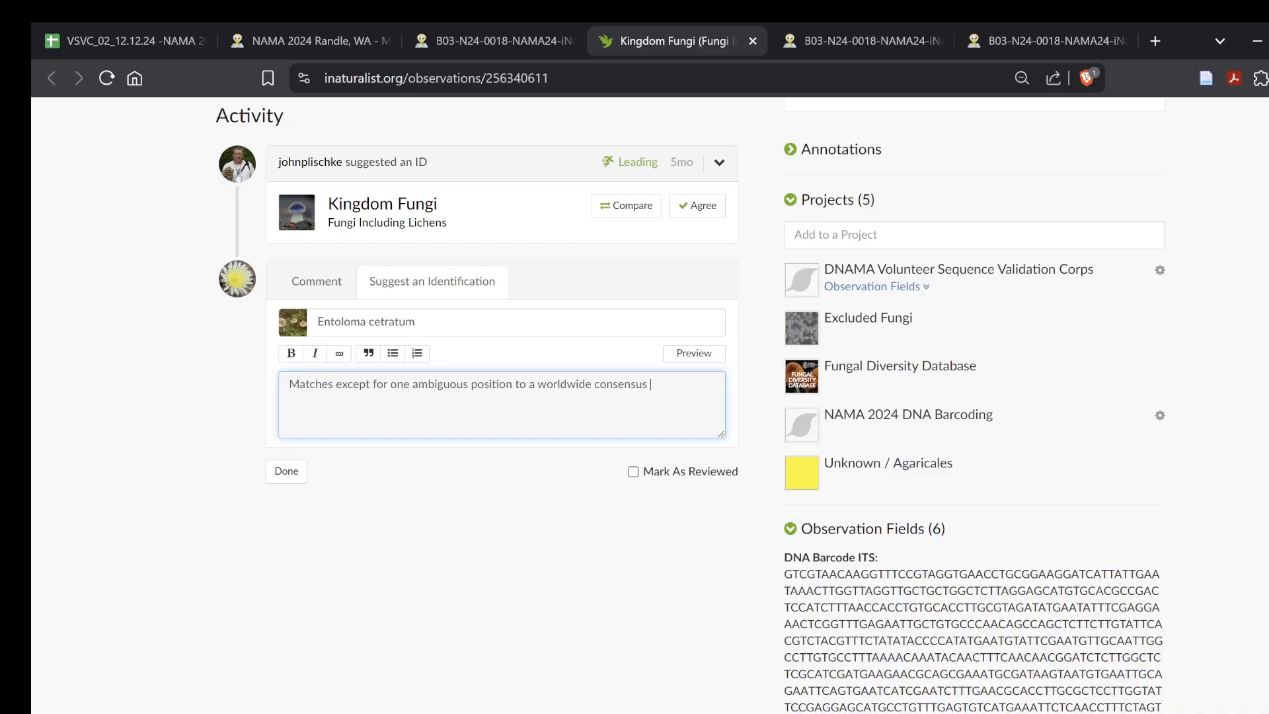
text(of sequencces)
key(BackSpace)
key(BackSpace)
key(BackSpace)
text(s using this name.)
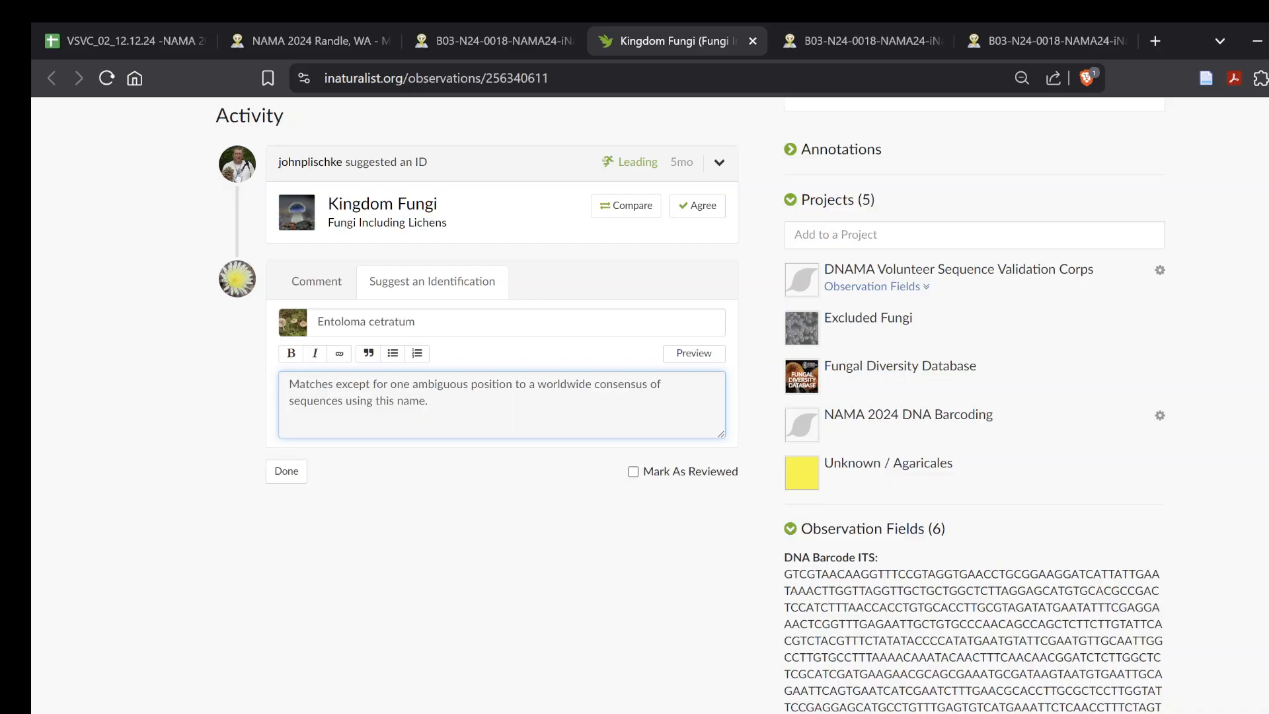
Review the NCBI and local MycoMap BLAST hits for B03-N24-0018, comparing species names, locations and identity values.
click(508, 27)
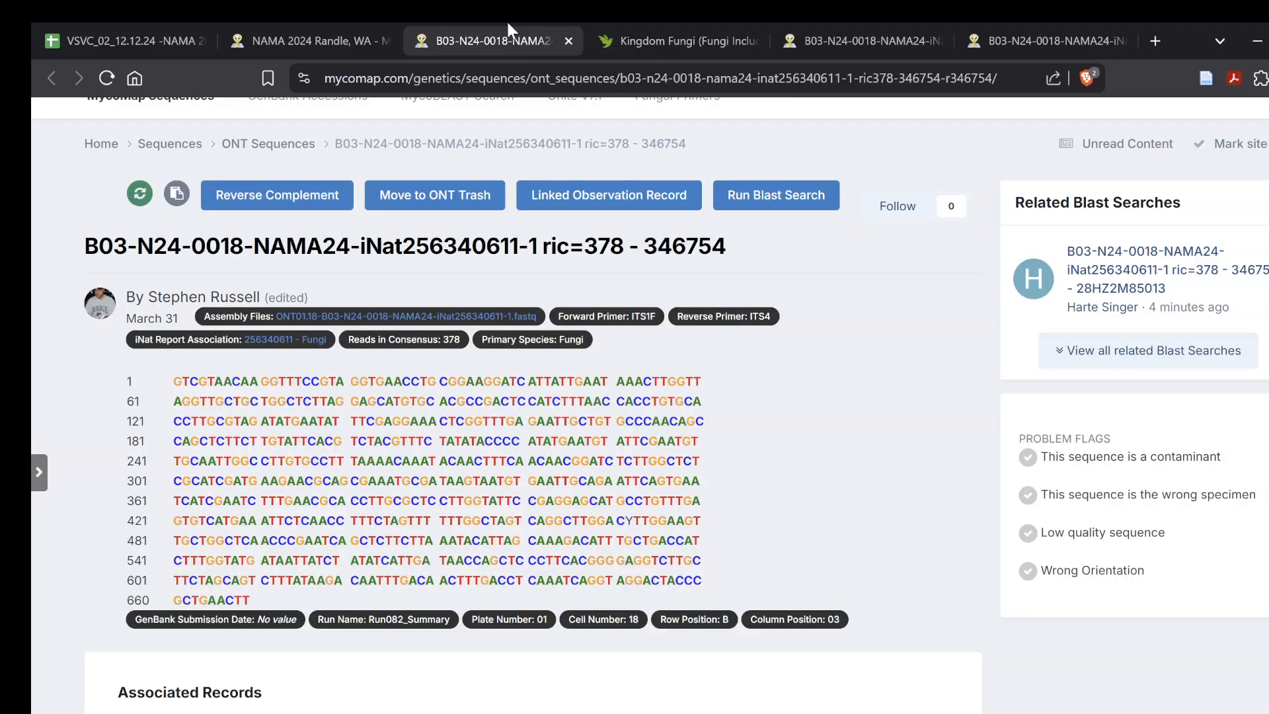
click(886, 23)
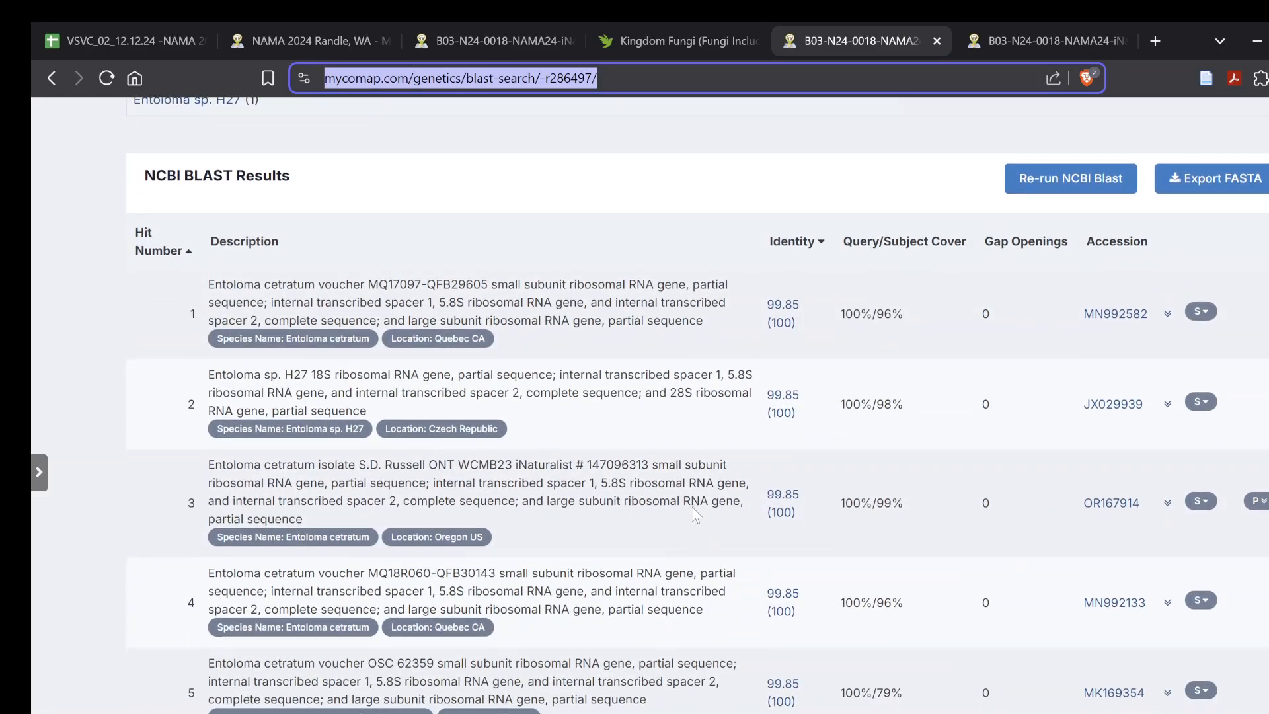
scroll(695, 514, down, 20)
scroll(696, 515, down, 20)
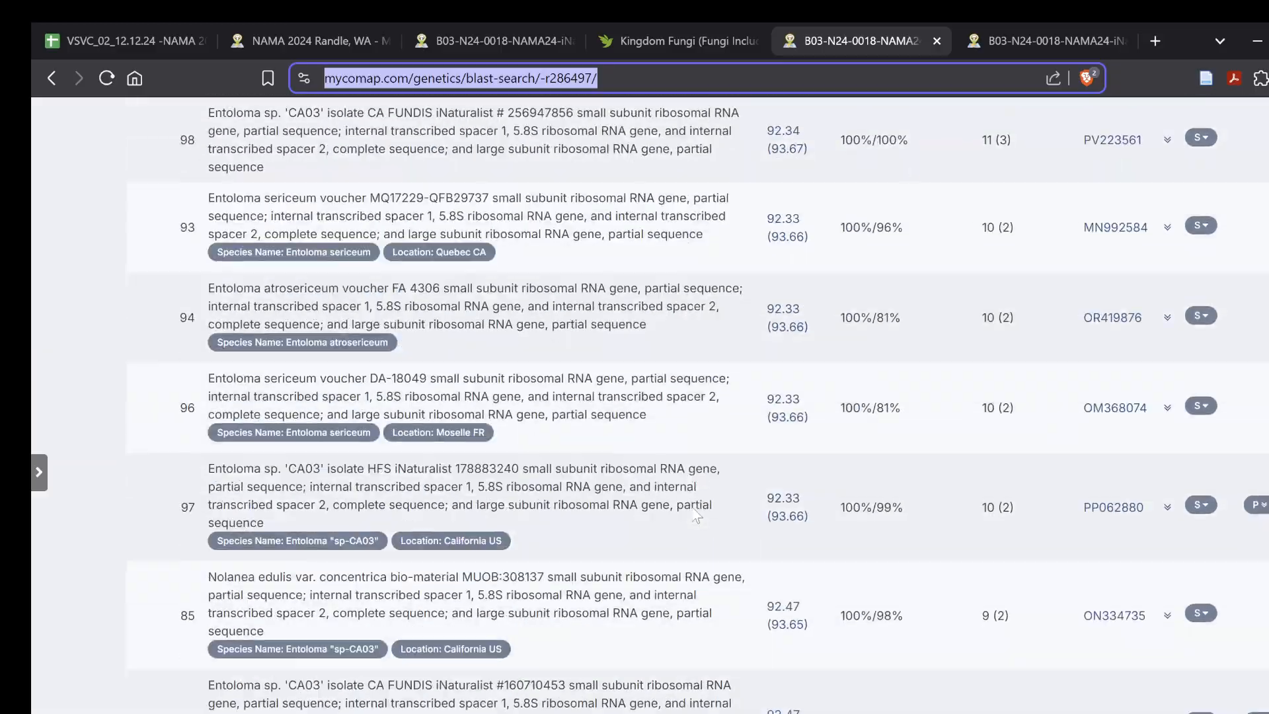
scroll(696, 514, up, 8)
scroll(695, 514, down, 1)
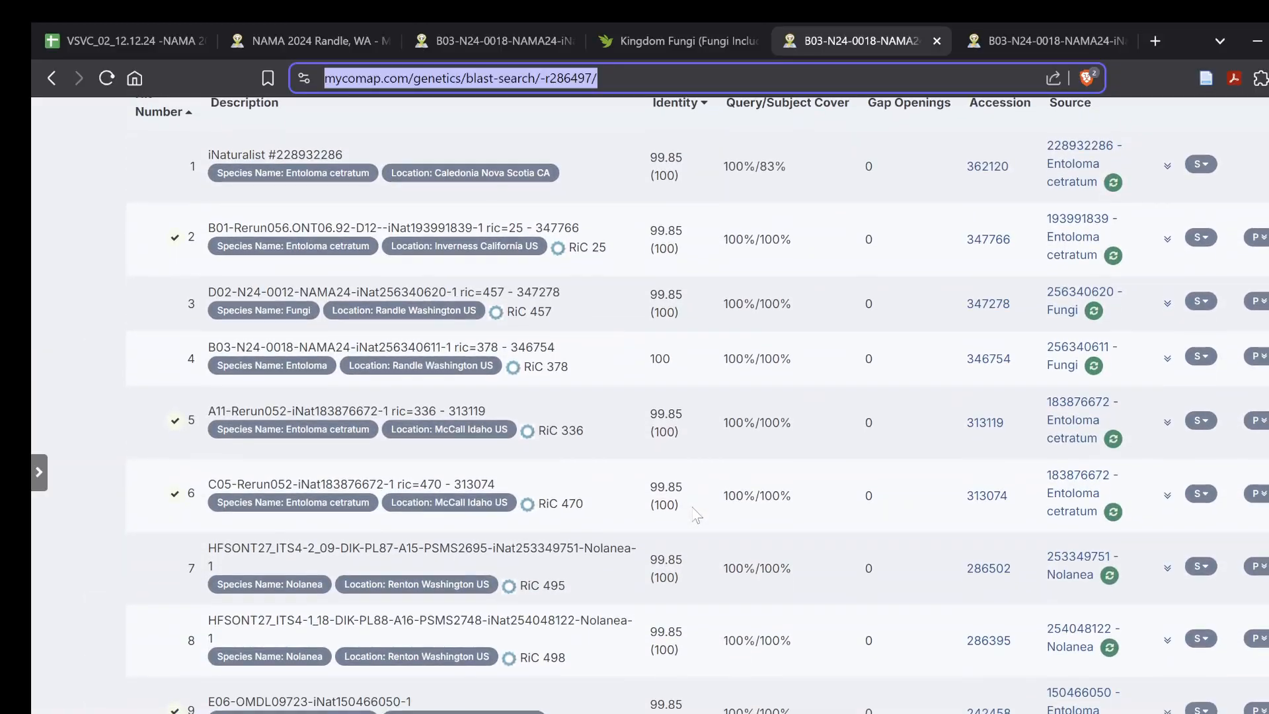
scroll(695, 514, up, 10)
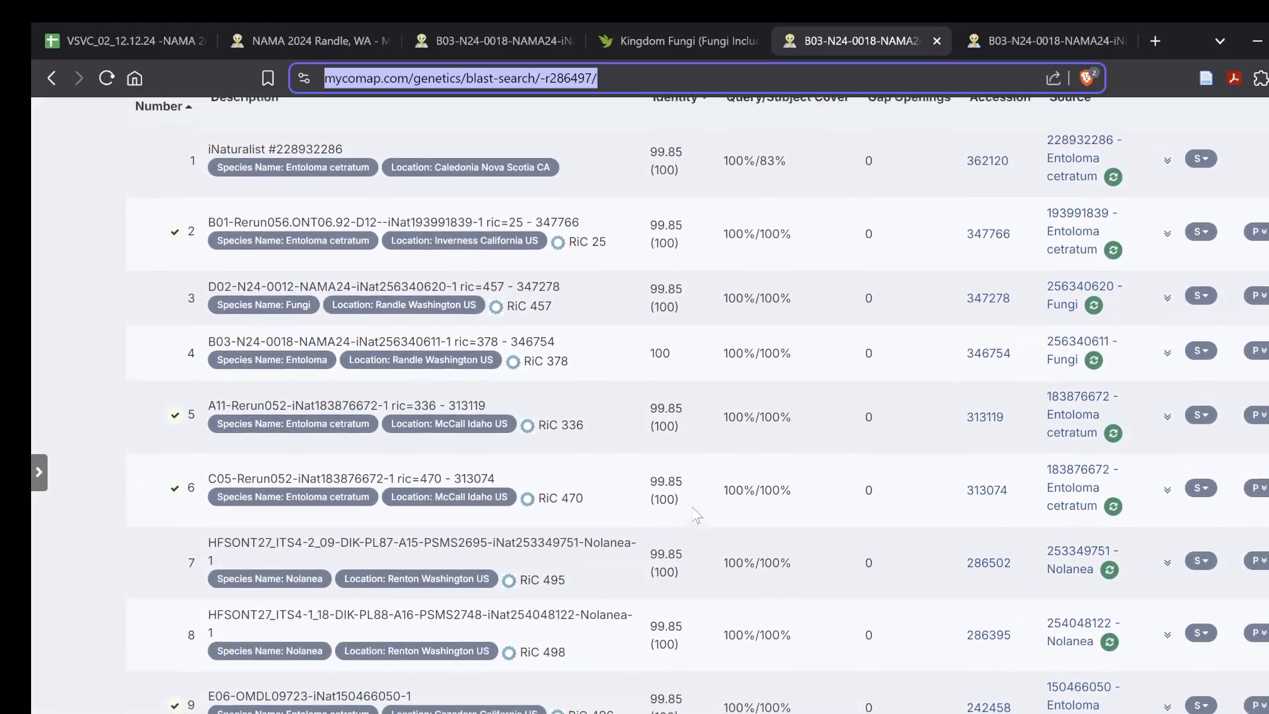
scroll(695, 514, up, 2)
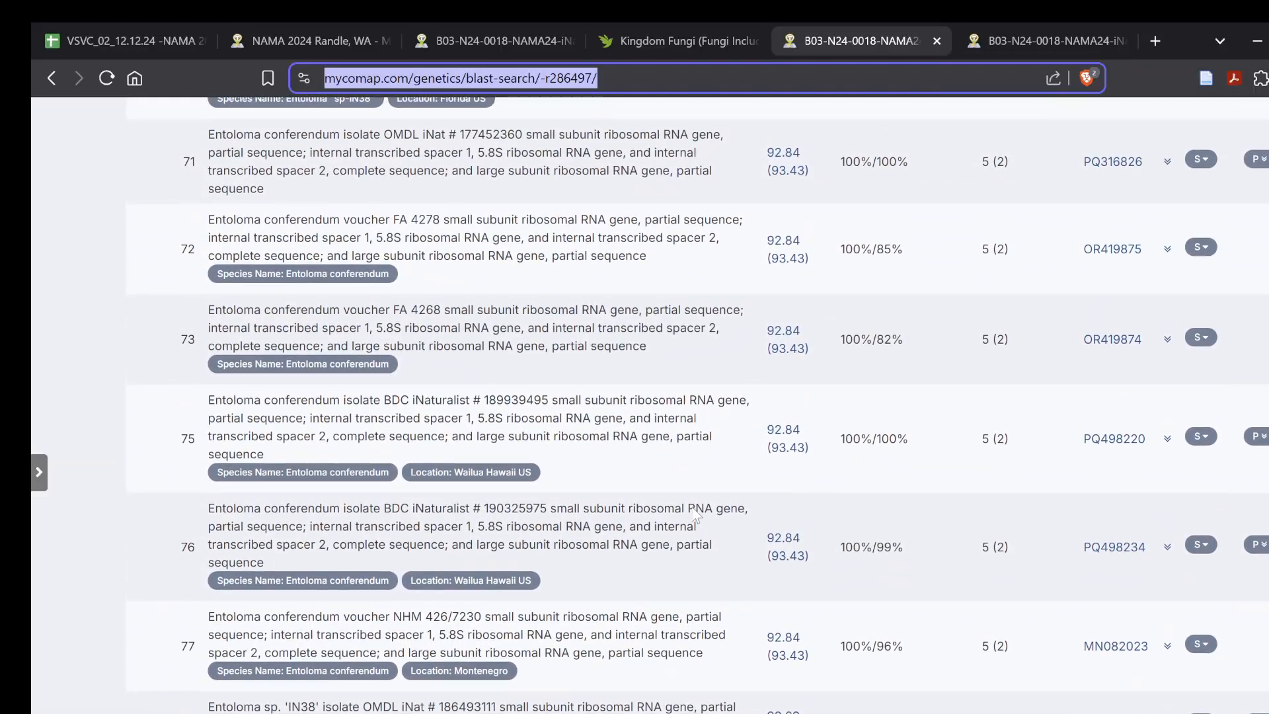
scroll(695, 514, up, 4)
scroll(696, 514, up, 8)
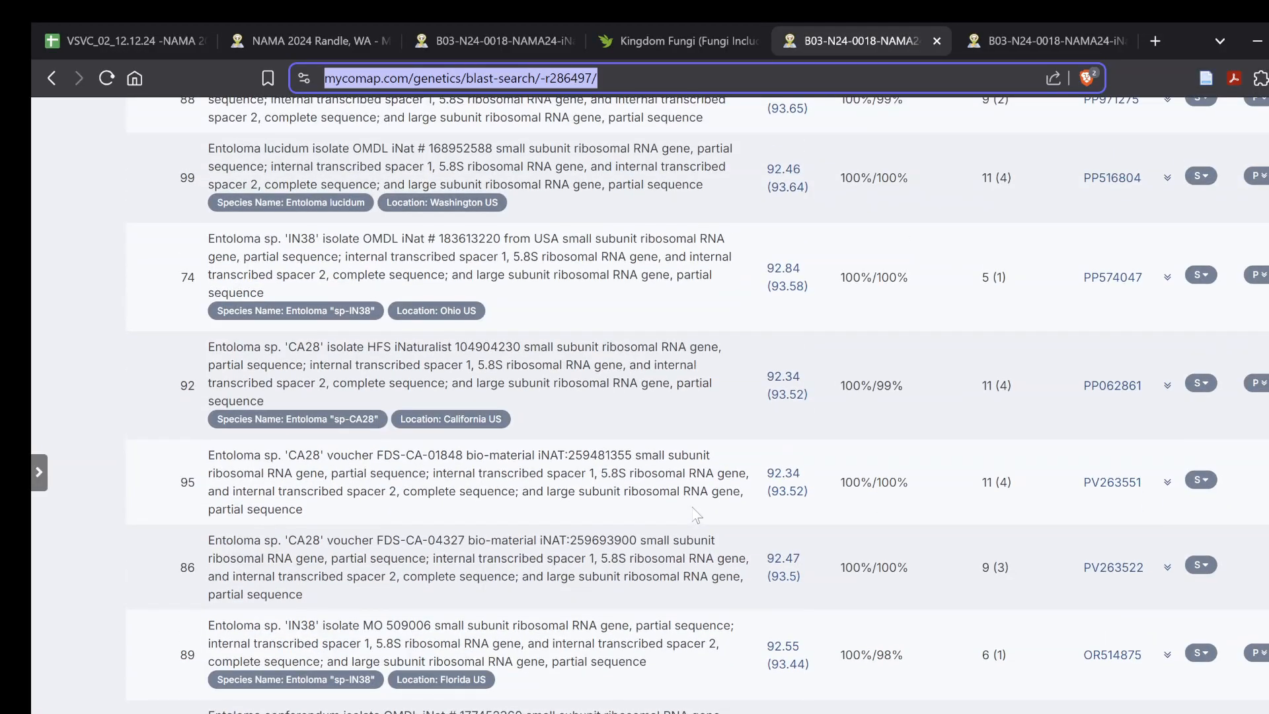
scroll(696, 514, up, 15)
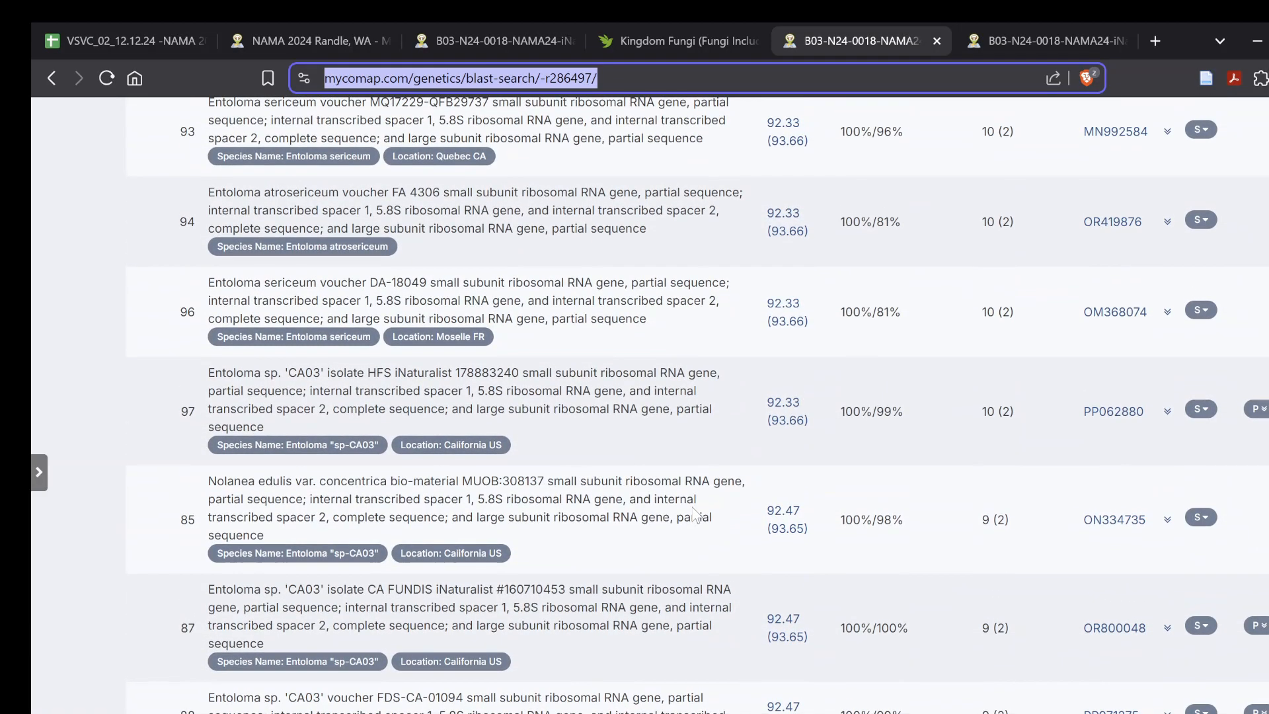
Search the BLAST results page for "upps" to locate the Entoloma cetratum hits from Uppsala.
scroll(695, 514, up, 12)
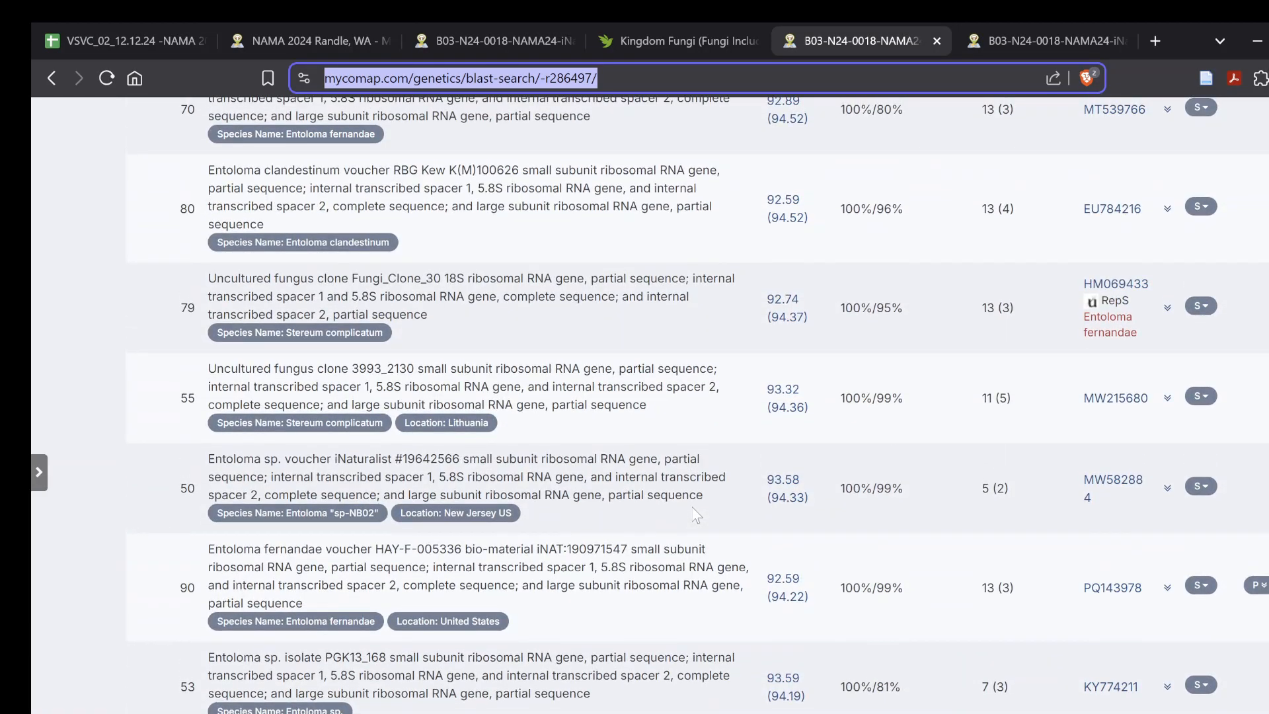
key(ctrl+f)
text(se)
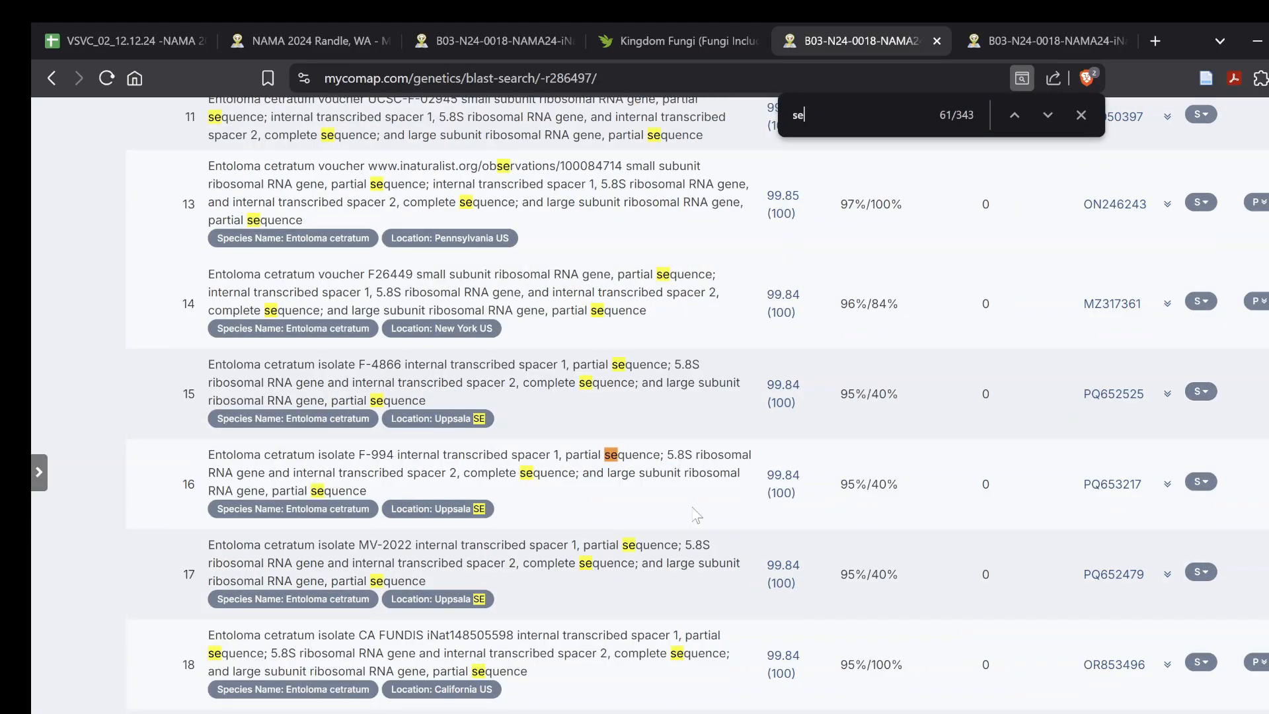
key(BackSpace)
key(BackSpace)
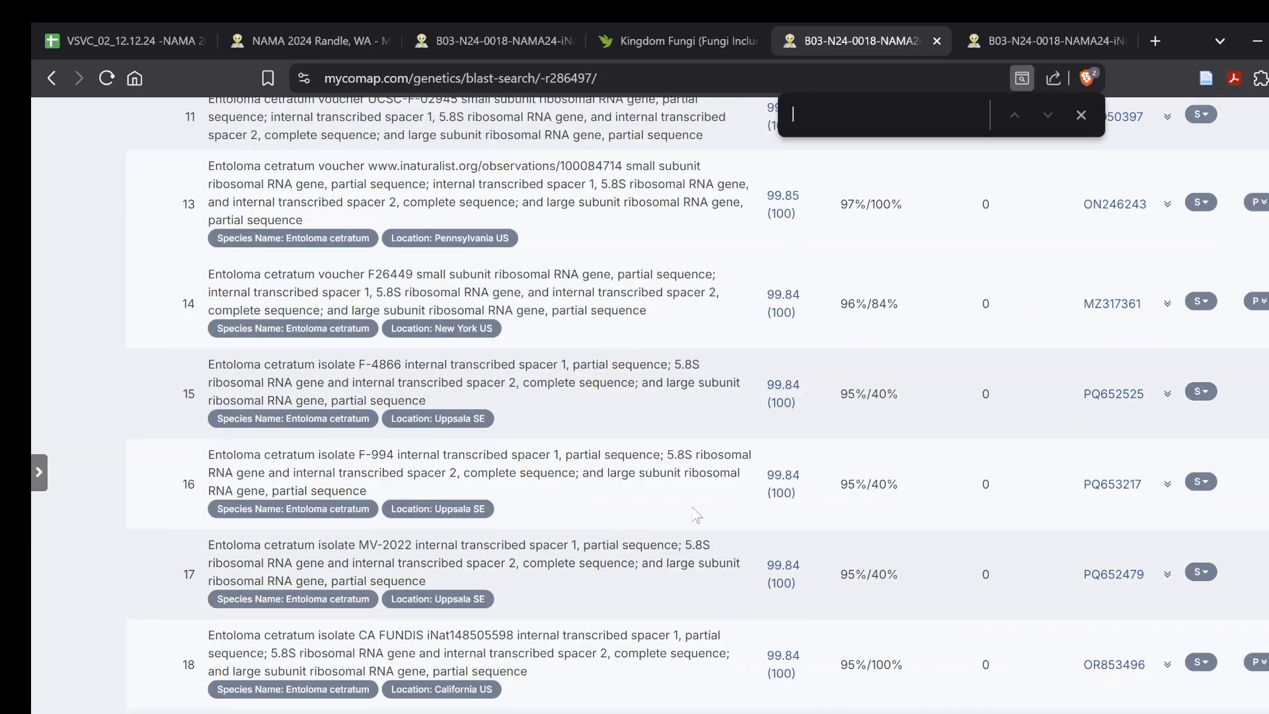
text(upps)
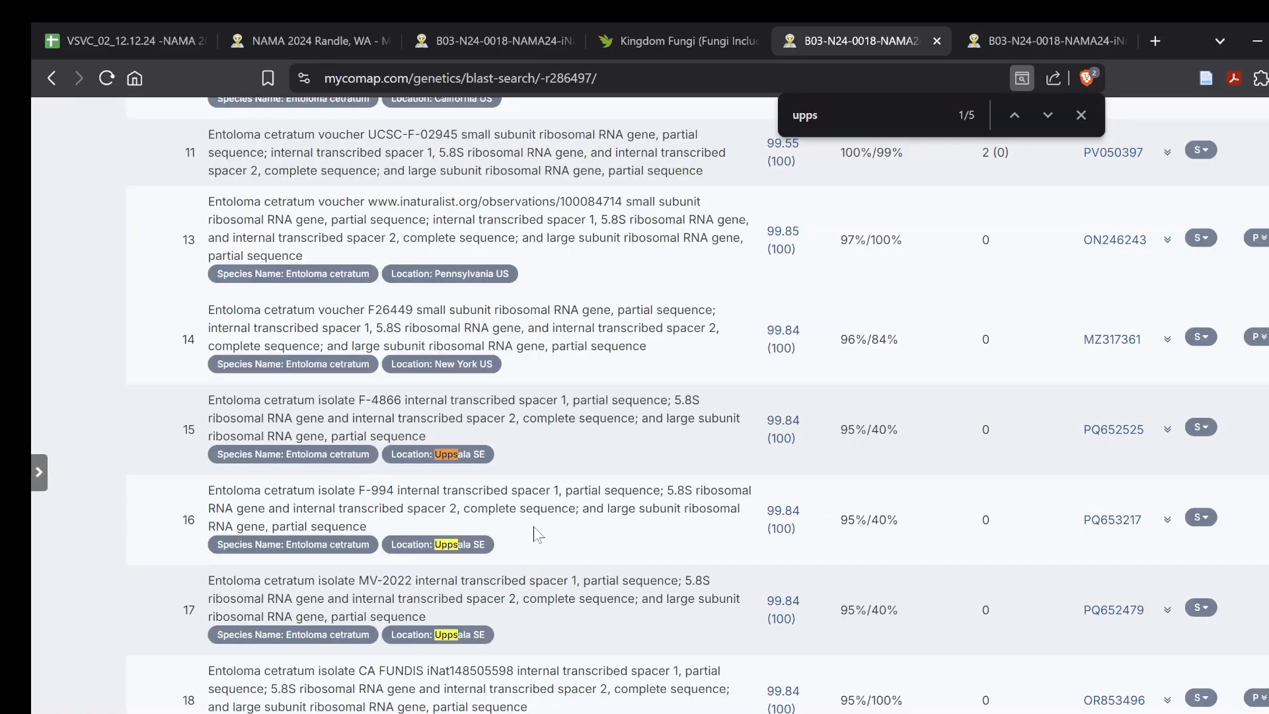
scroll(534, 528, down, 1)
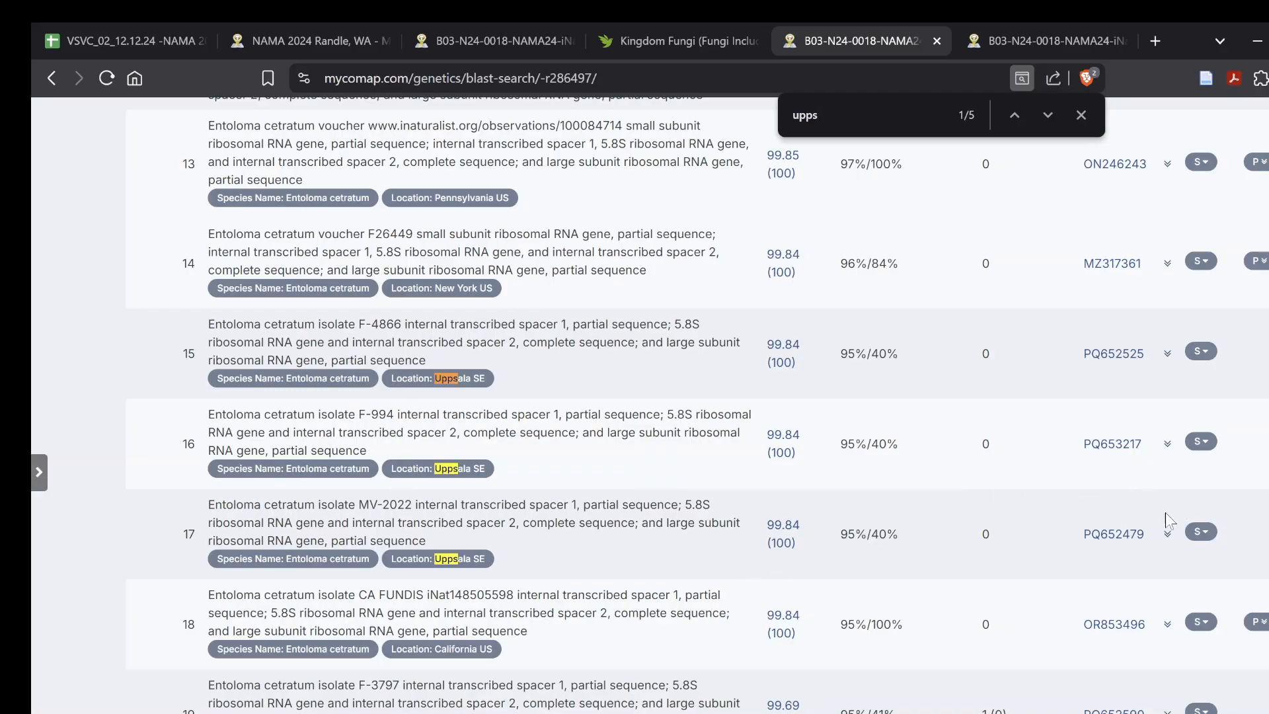
Open the MycoMap record for accession PQ652479 and examine its reference title, collection location and specimen notes.
right_click(1111, 533)
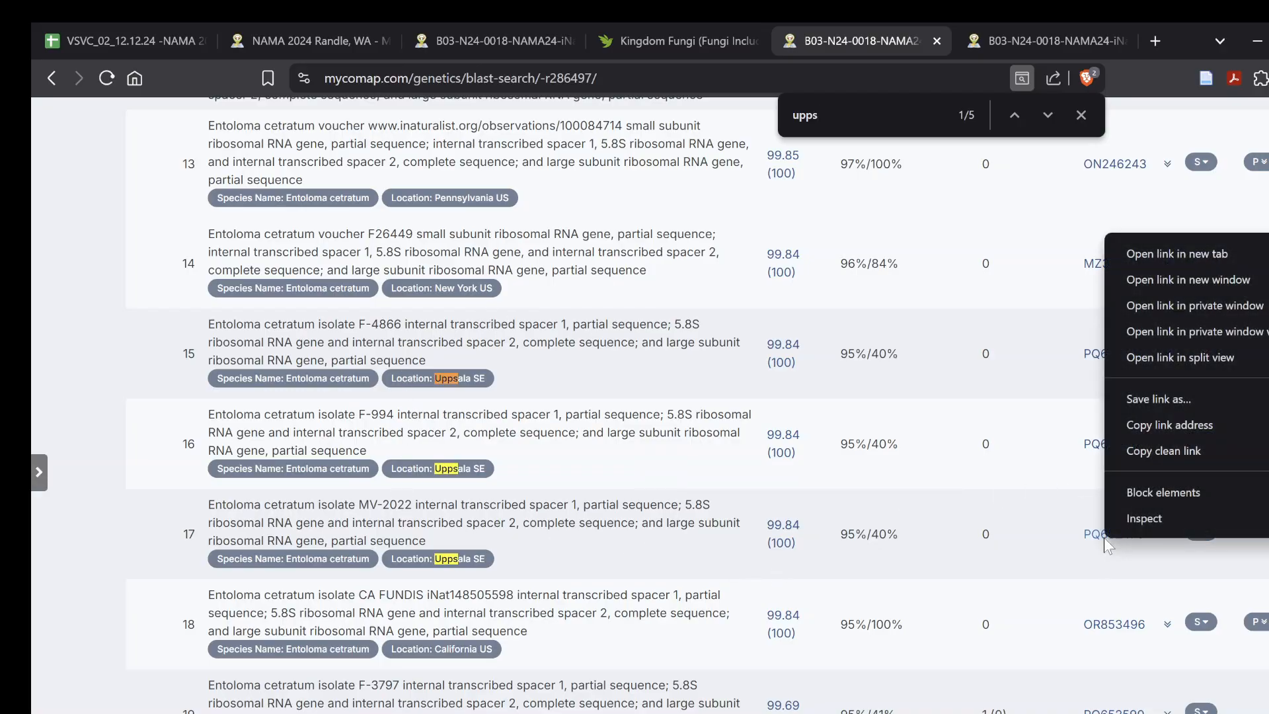
click(1181, 249)
click(866, 28)
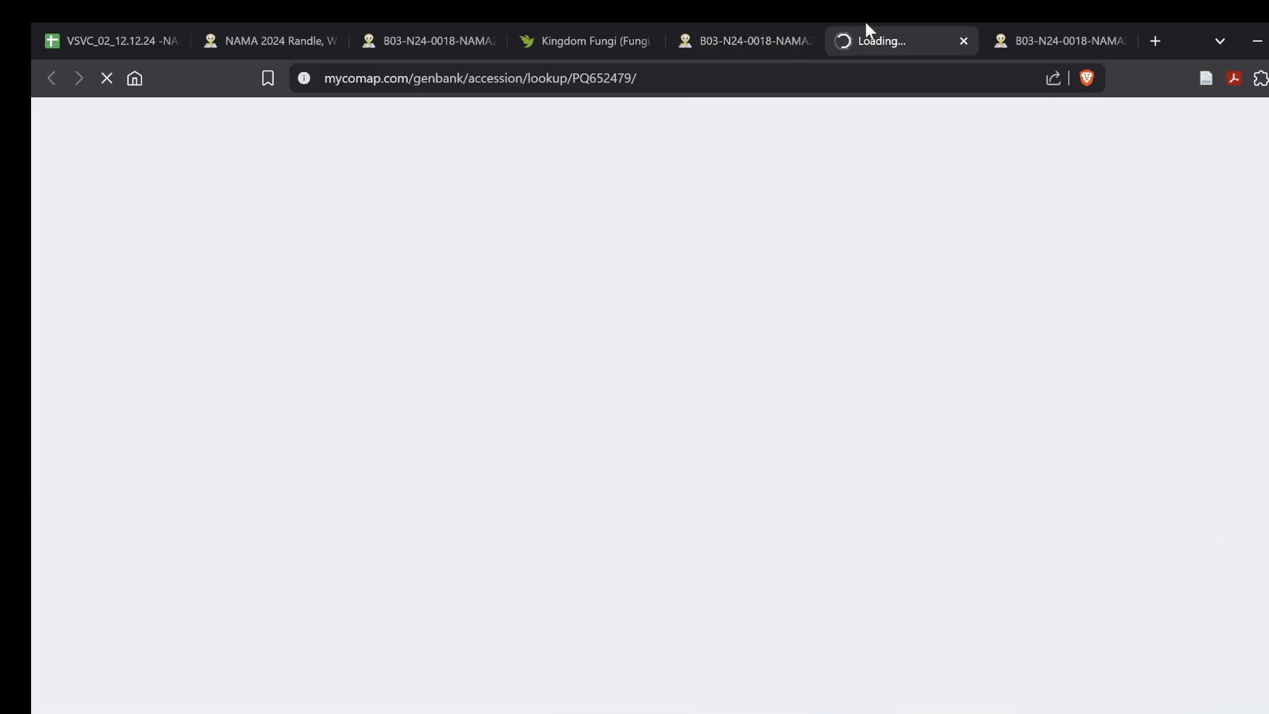
scroll(684, 607, down, 10)
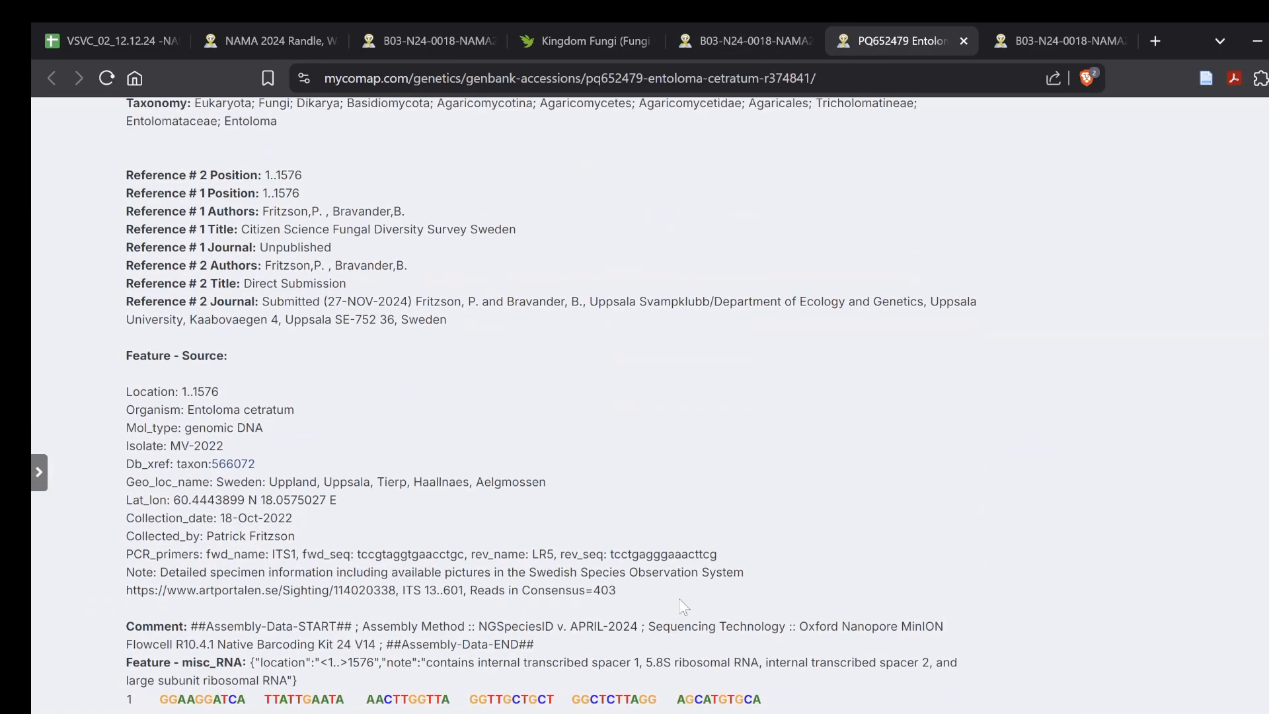
scroll(684, 606, down, 1)
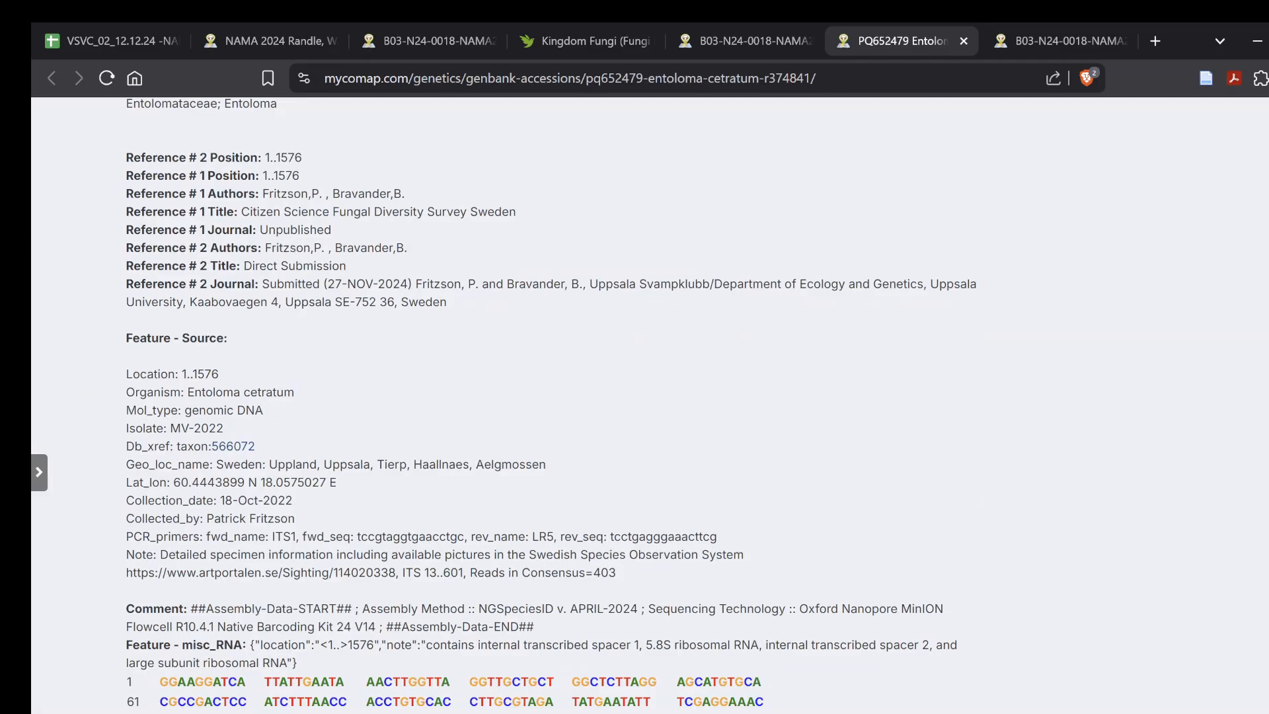
drag(250, 211, 502, 211)
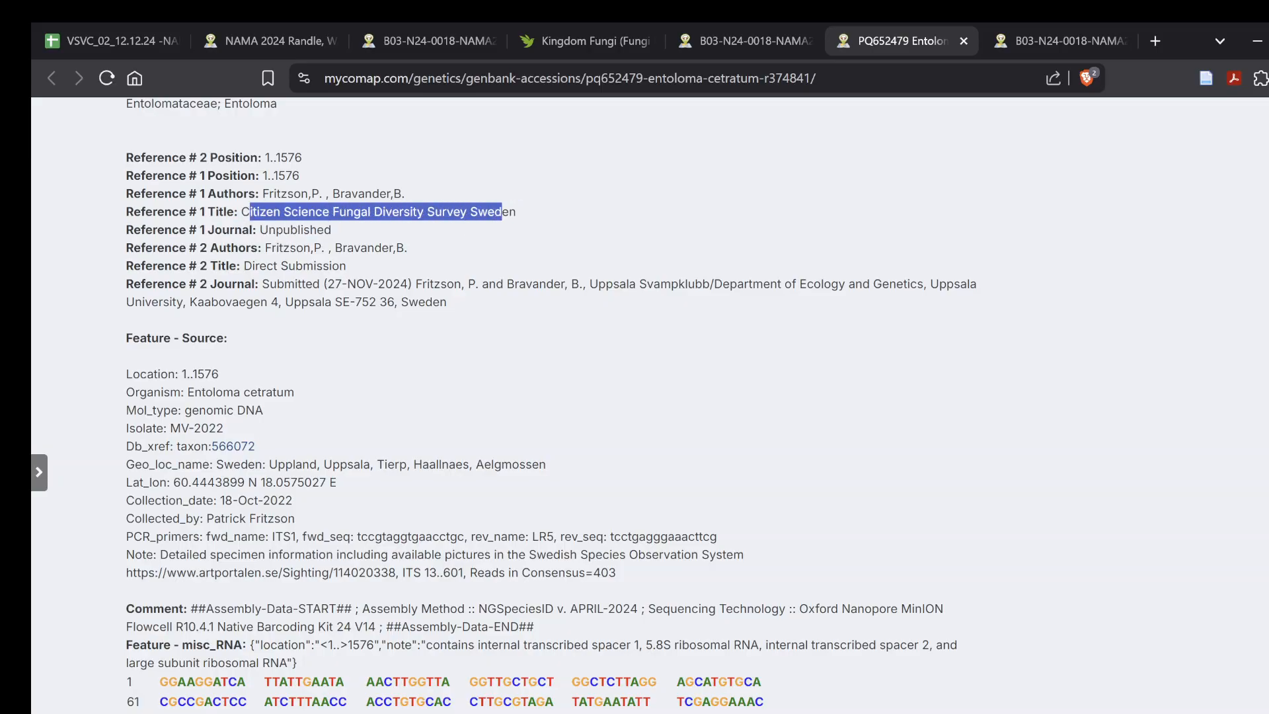
click(503, 213)
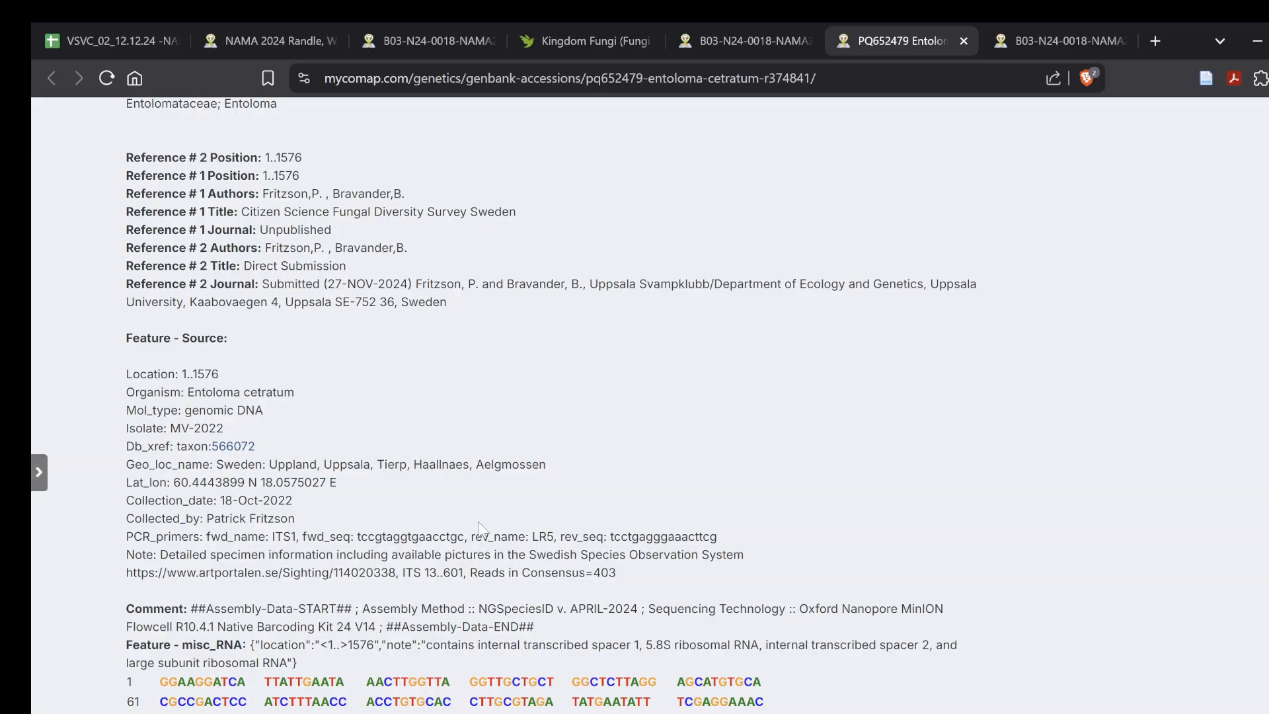
scroll(480, 527, up, 1)
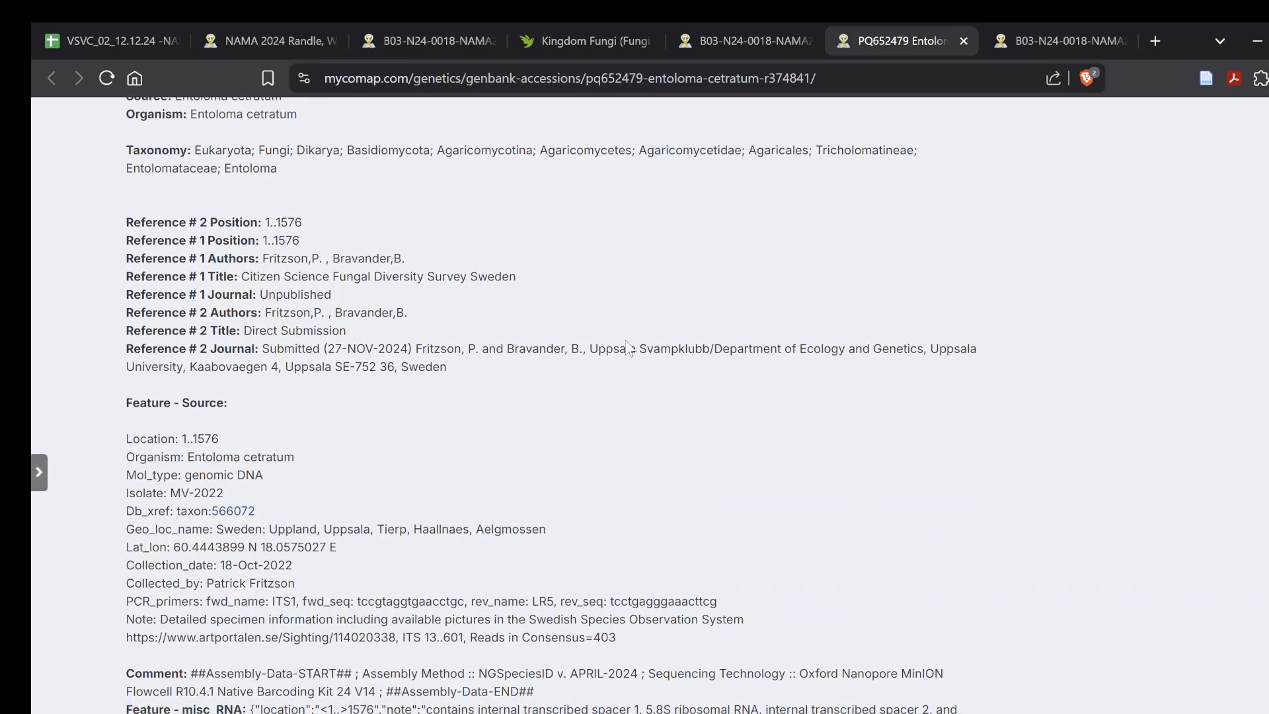
Open the record for the Uppsala hit PQ652525 from the BLAST results and review its references.
click(744, 33)
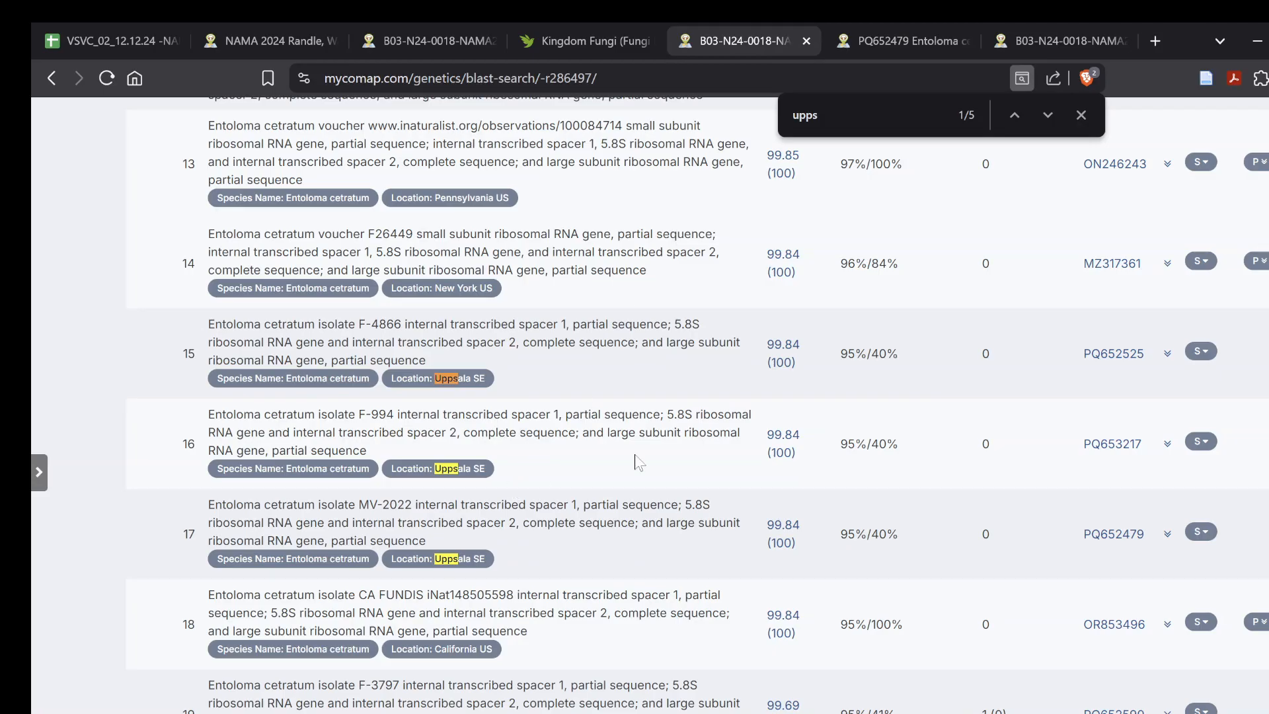
click(1105, 356)
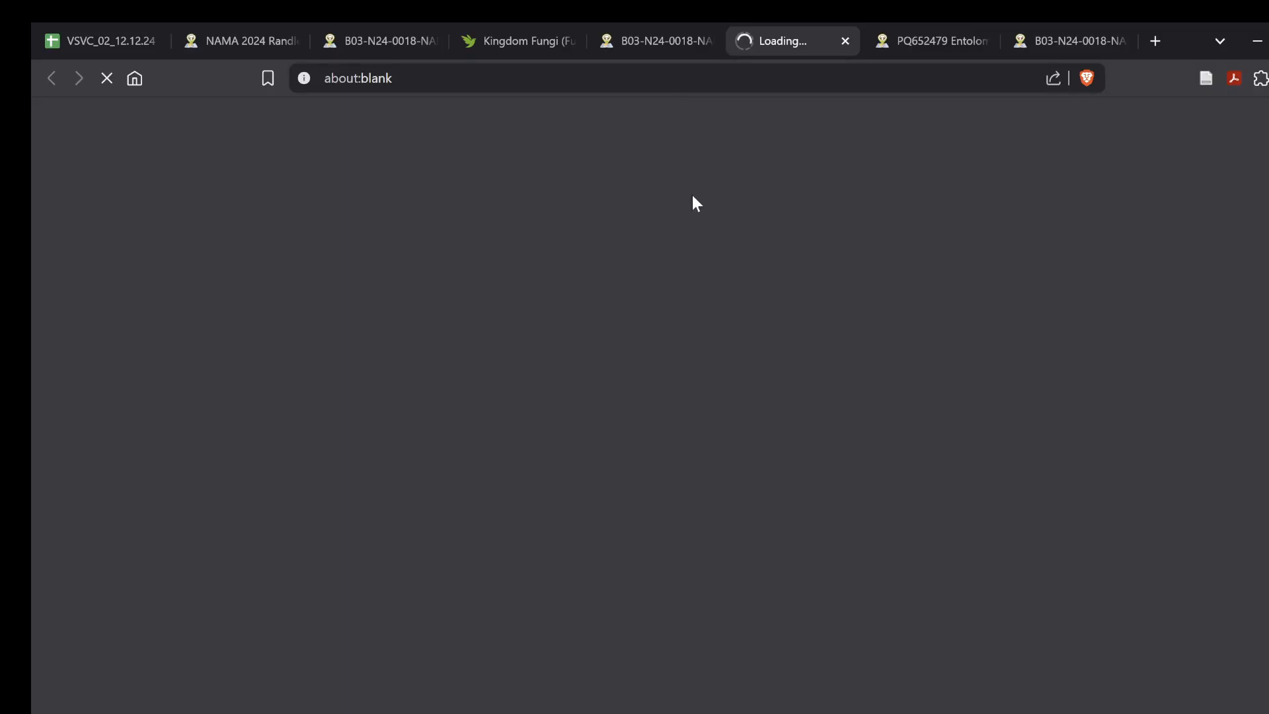
scroll(507, 560, down, 5)
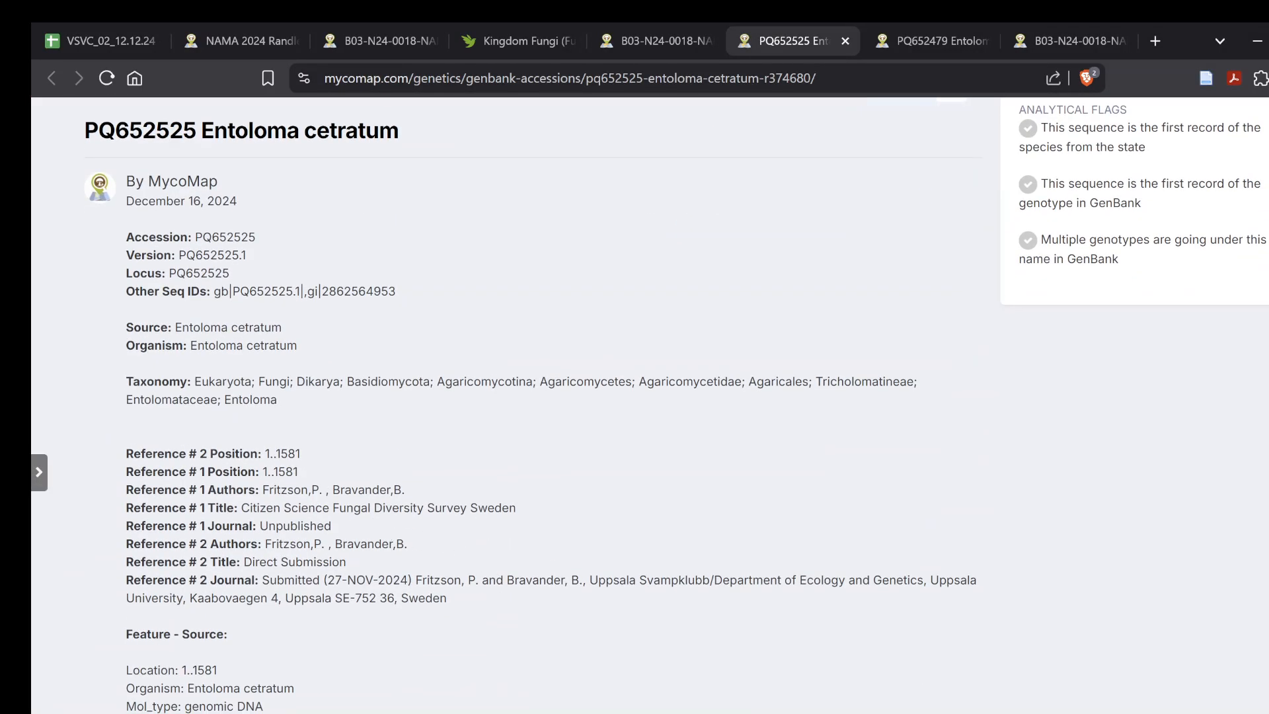
Open the record for the Uppsala hit PQ652590 from the BLAST results and examine its references, locality and sequencing details.
click(656, 26)
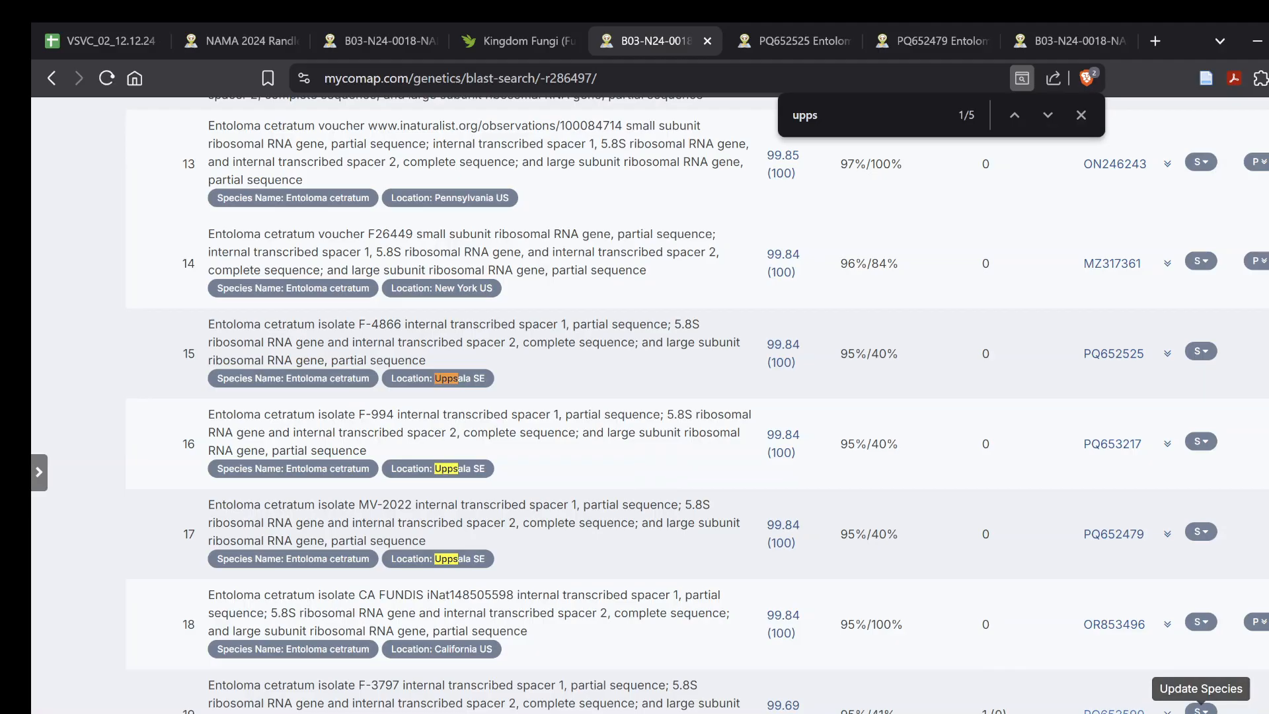
click(1105, 712)
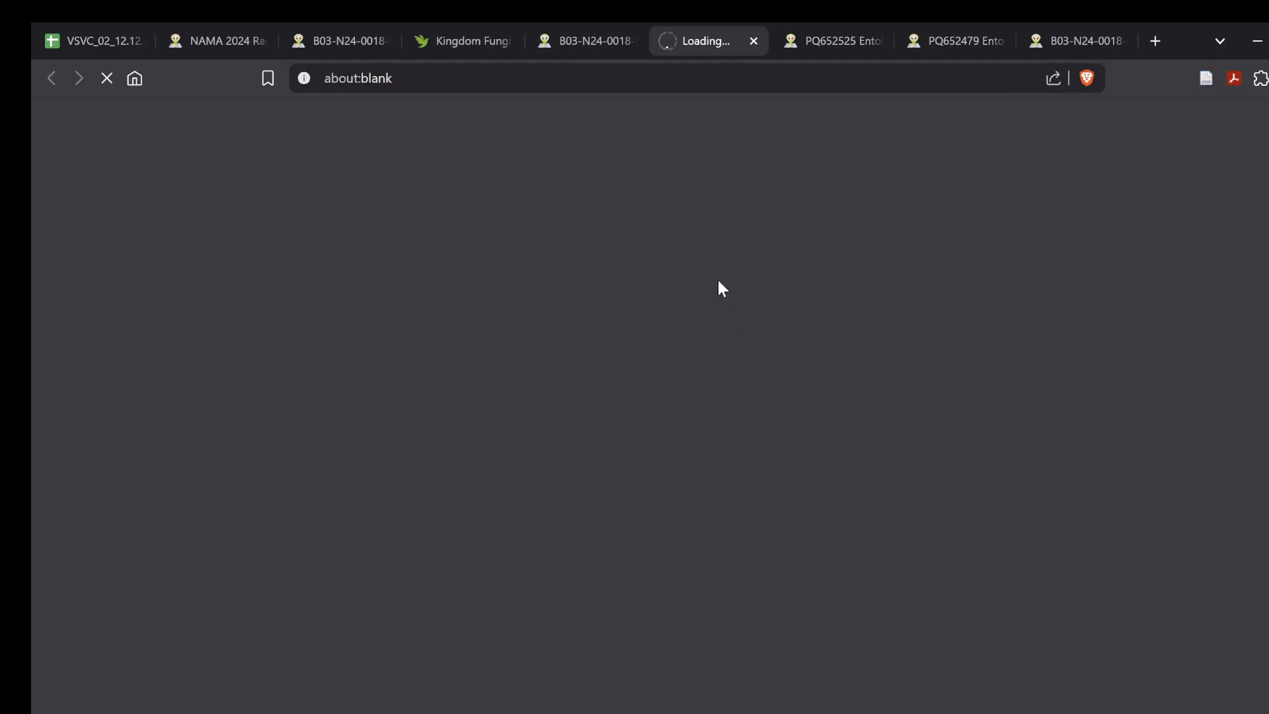
scroll(718, 279, down, 12)
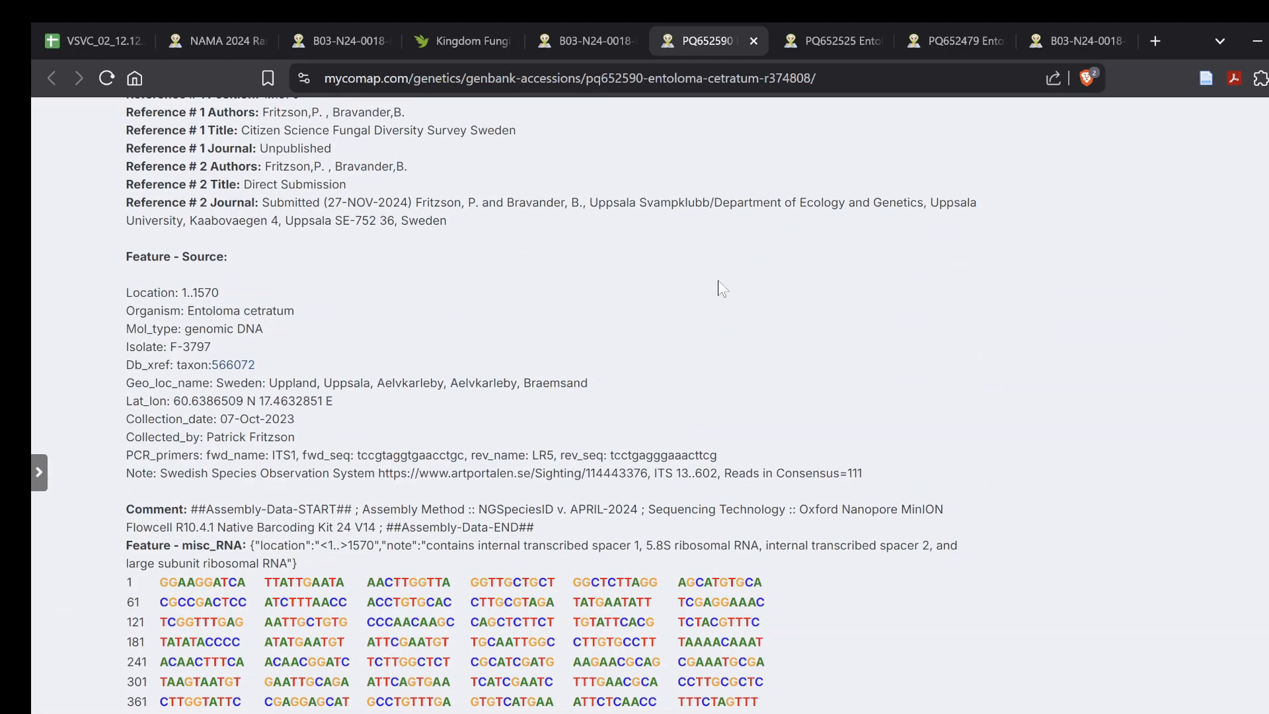
scroll(719, 287, up, 1)
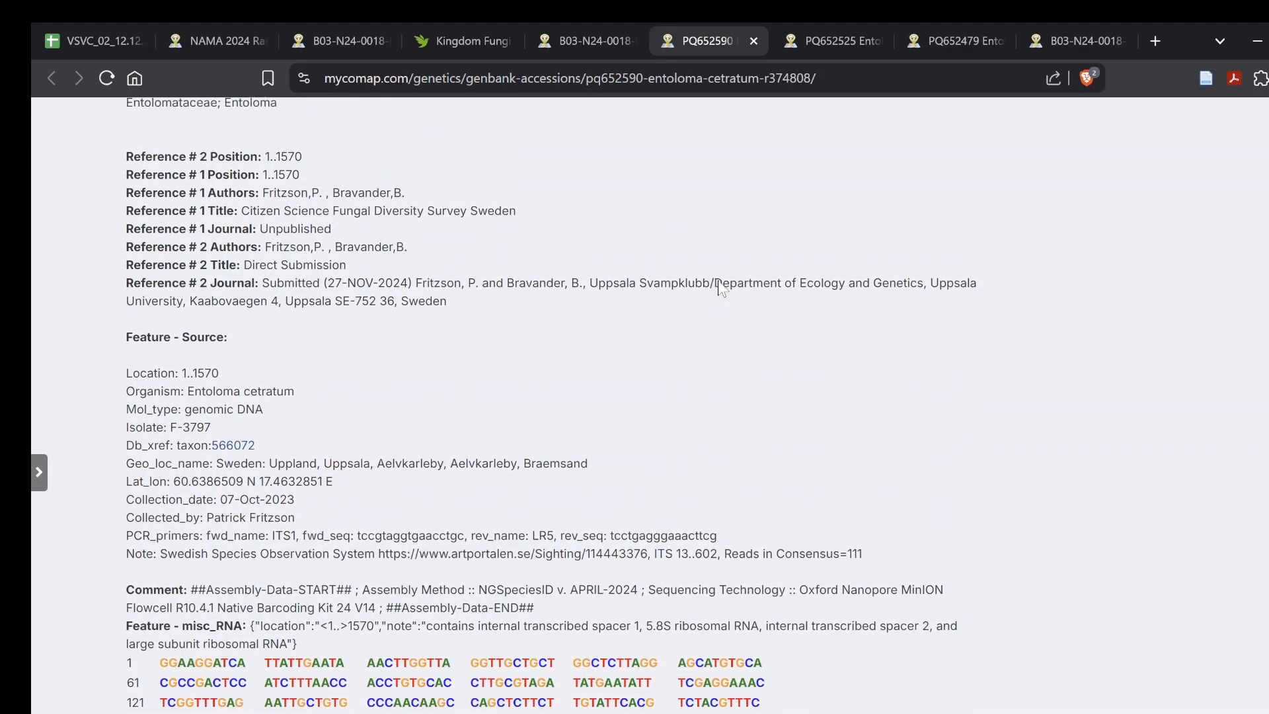
scroll(721, 288, up, 2)
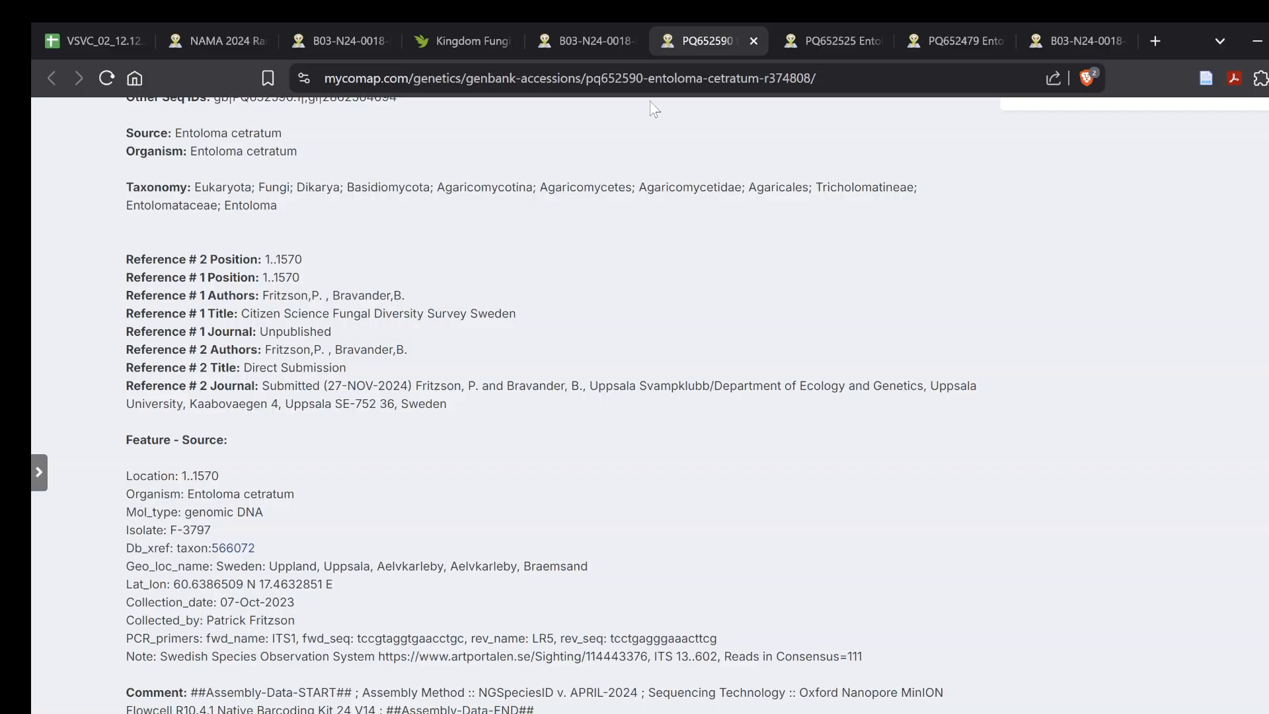
Copy accession number PQ652590 from its MycoMap record and look it up in the GenBank Nucleotide database.
click(582, 77)
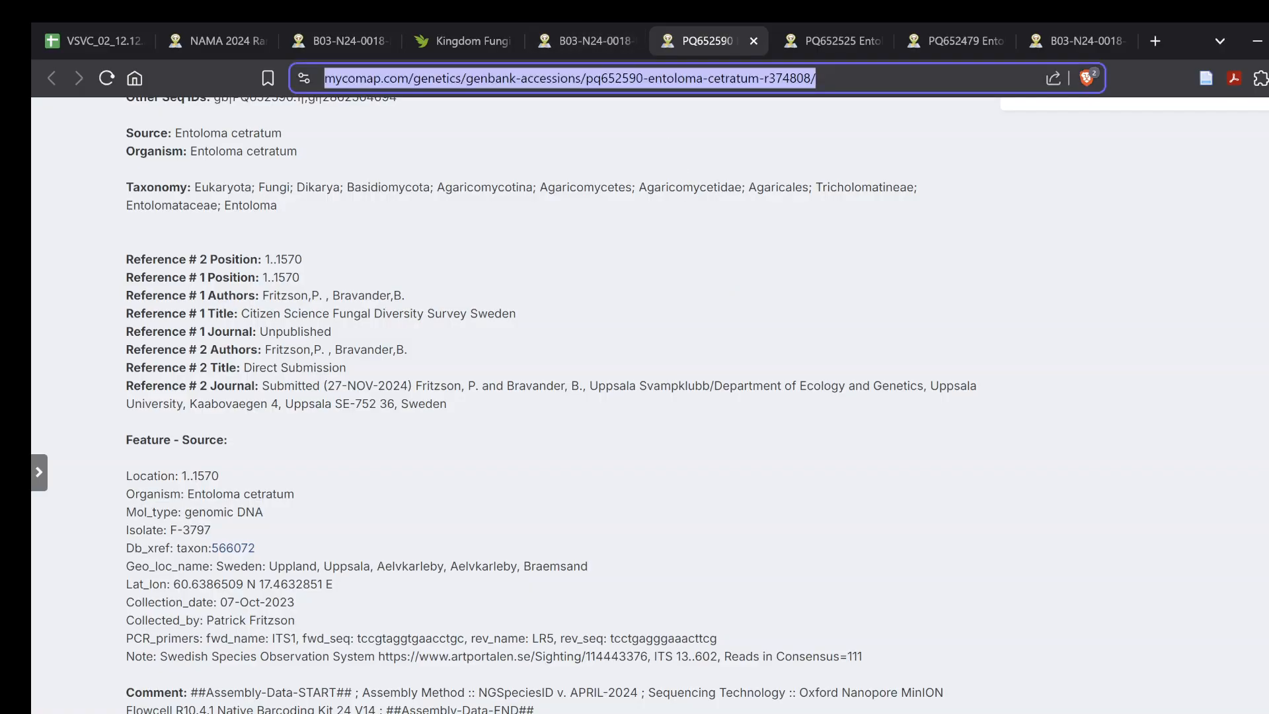
scroll(569, 228, up, 8)
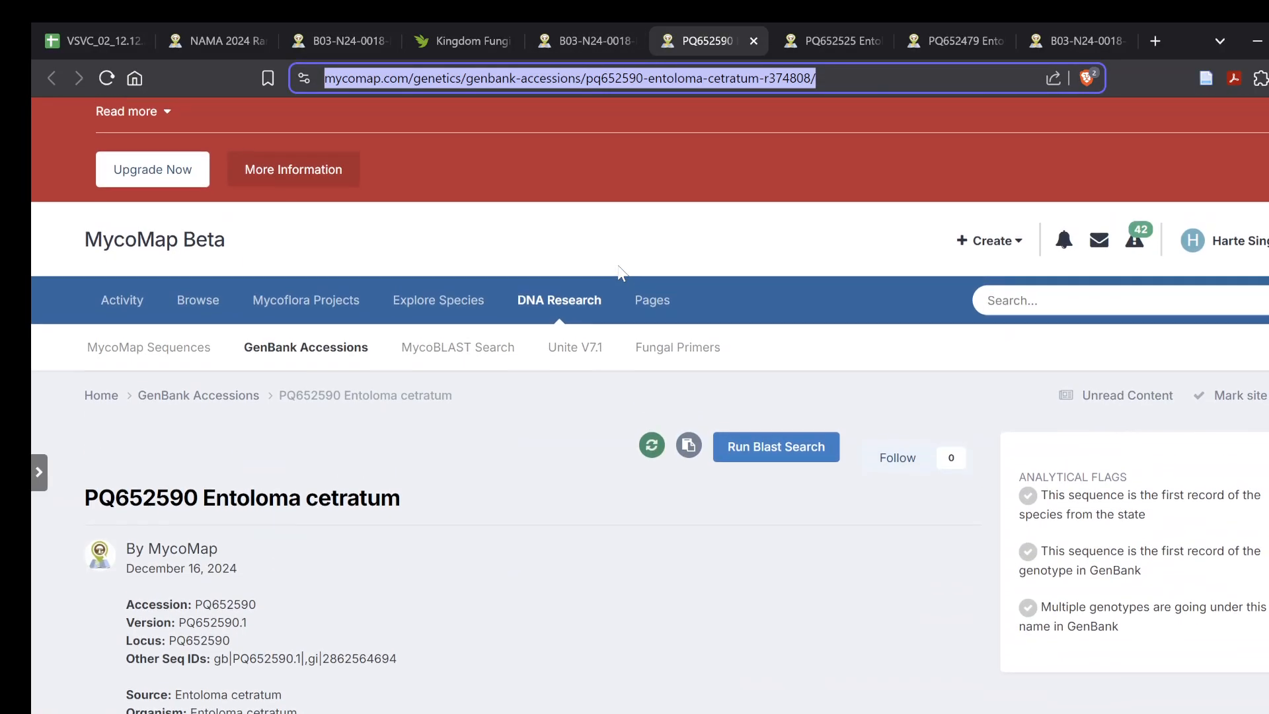
drag(198, 500, 85, 500)
key(ctrl+c)
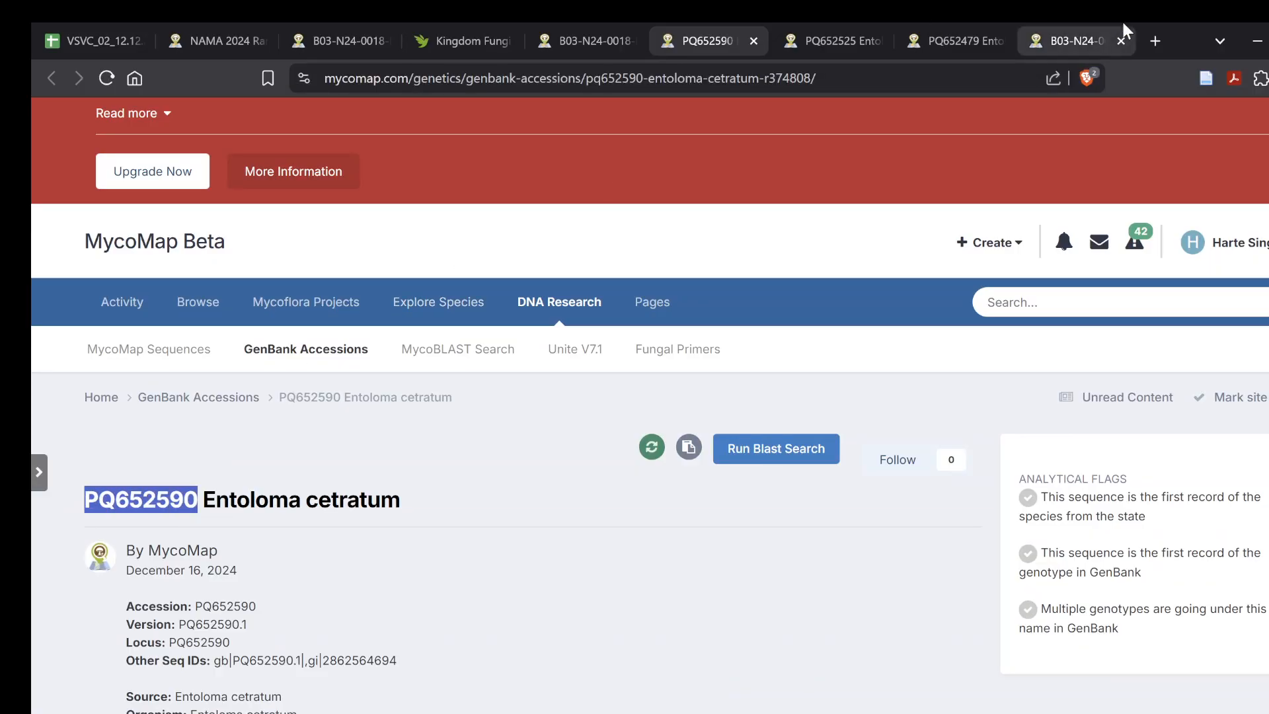
click(1161, 41)
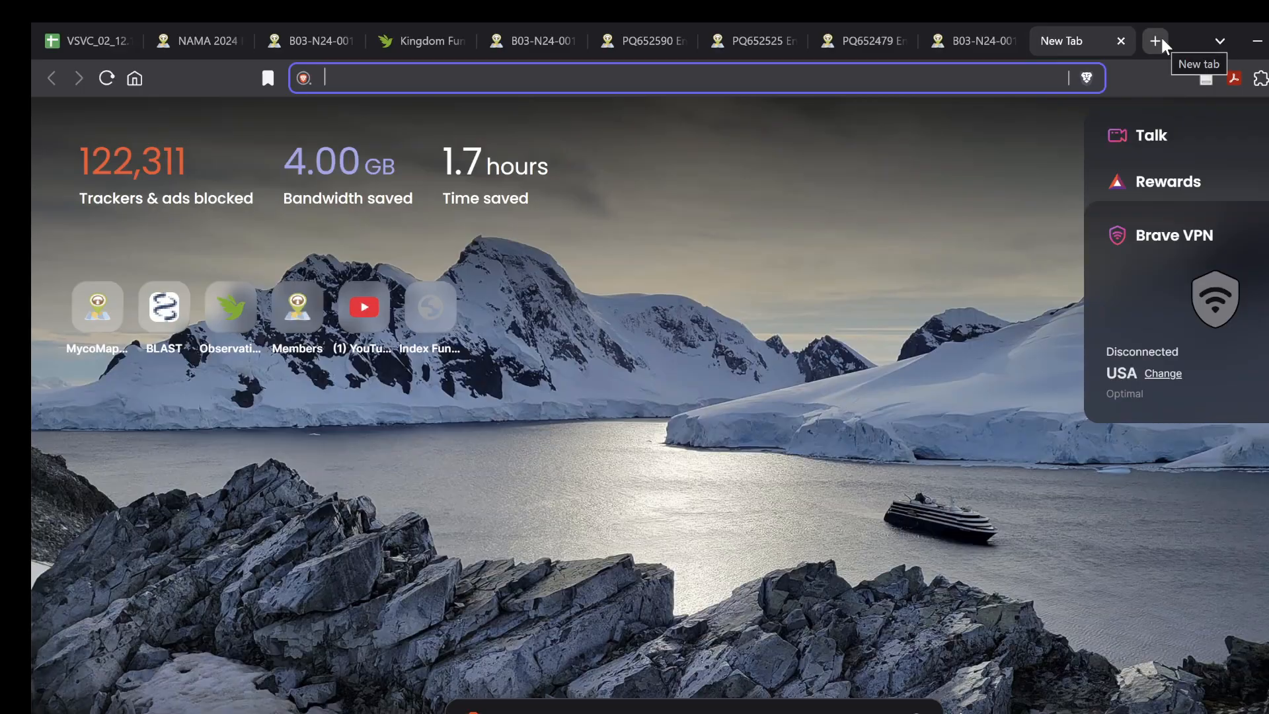
text(genbank)
key(Return)
click(288, 291)
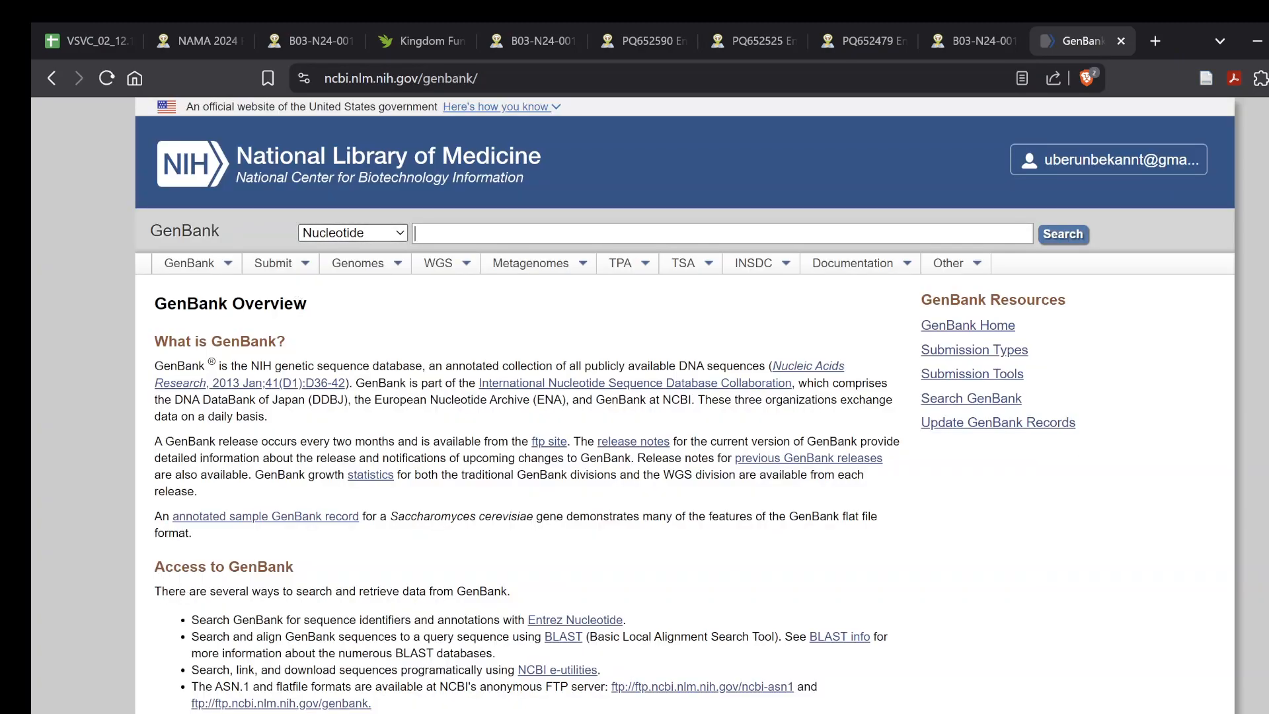
key(ctrl+v)
click(1072, 235)
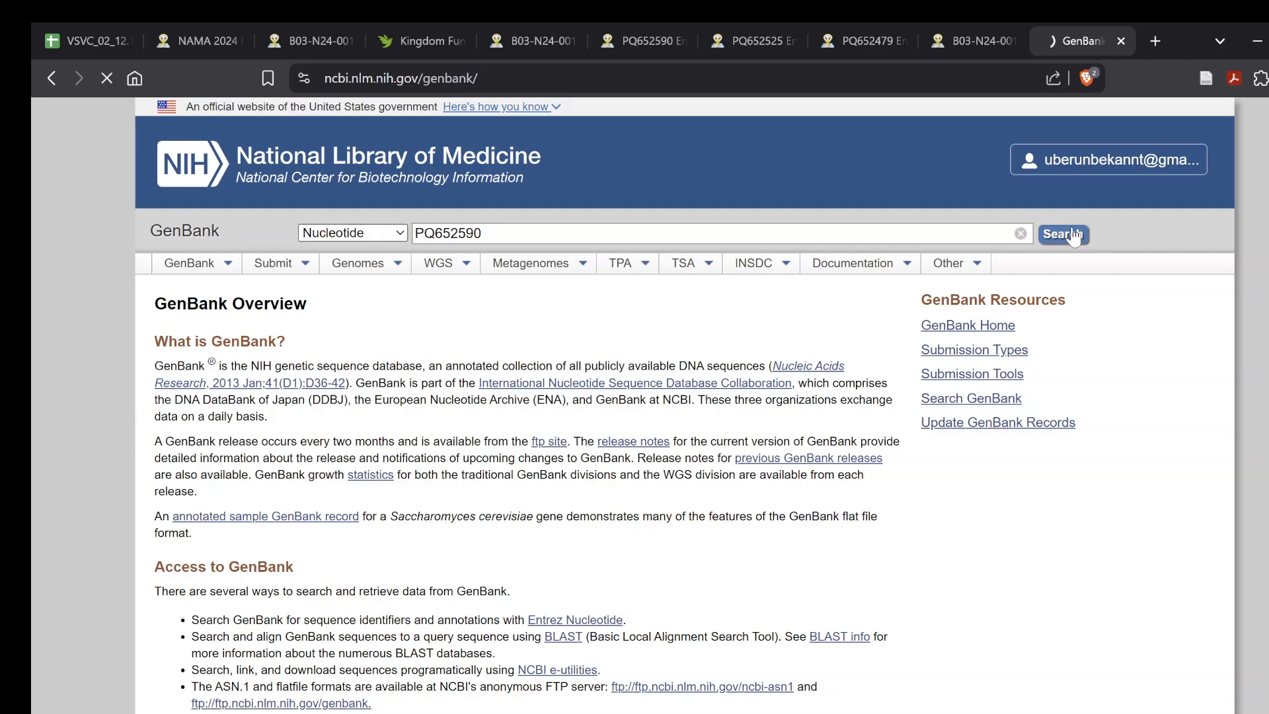
Copy the web address of the GenBank record for PQ652590 and check the record's details.
click(946, 27)
click(868, 27)
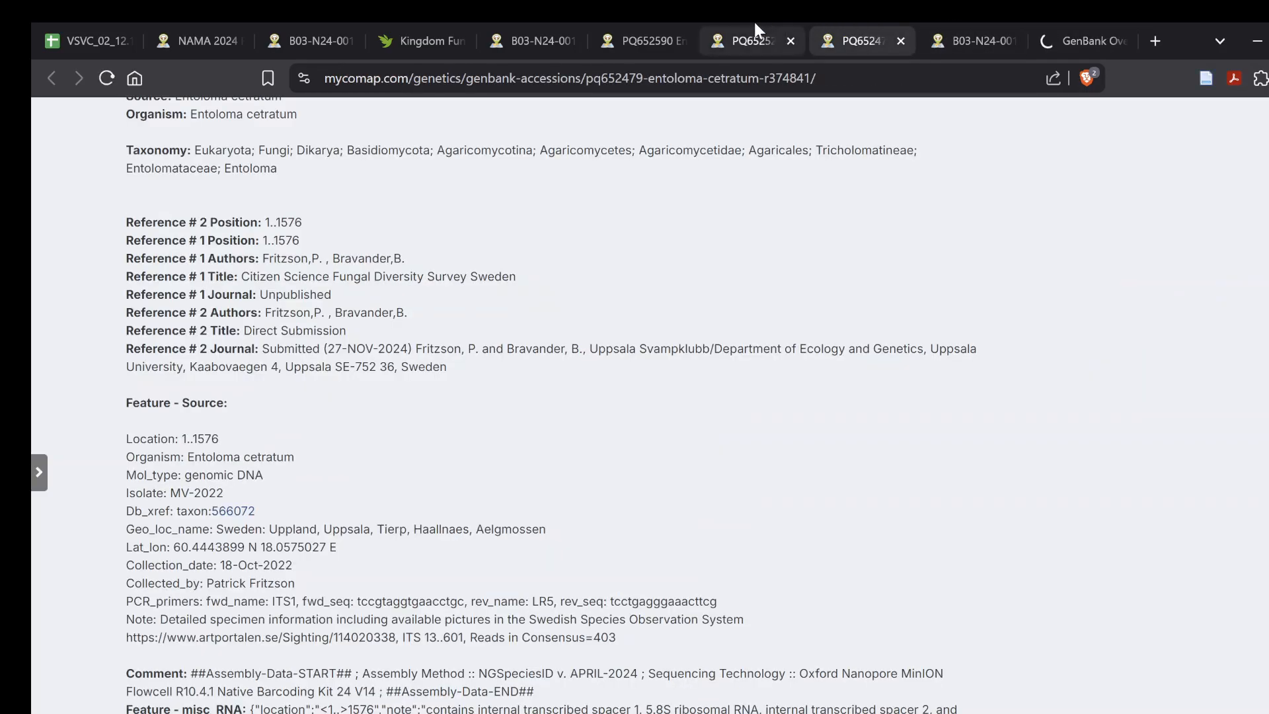
scroll(645, 280, up, 6)
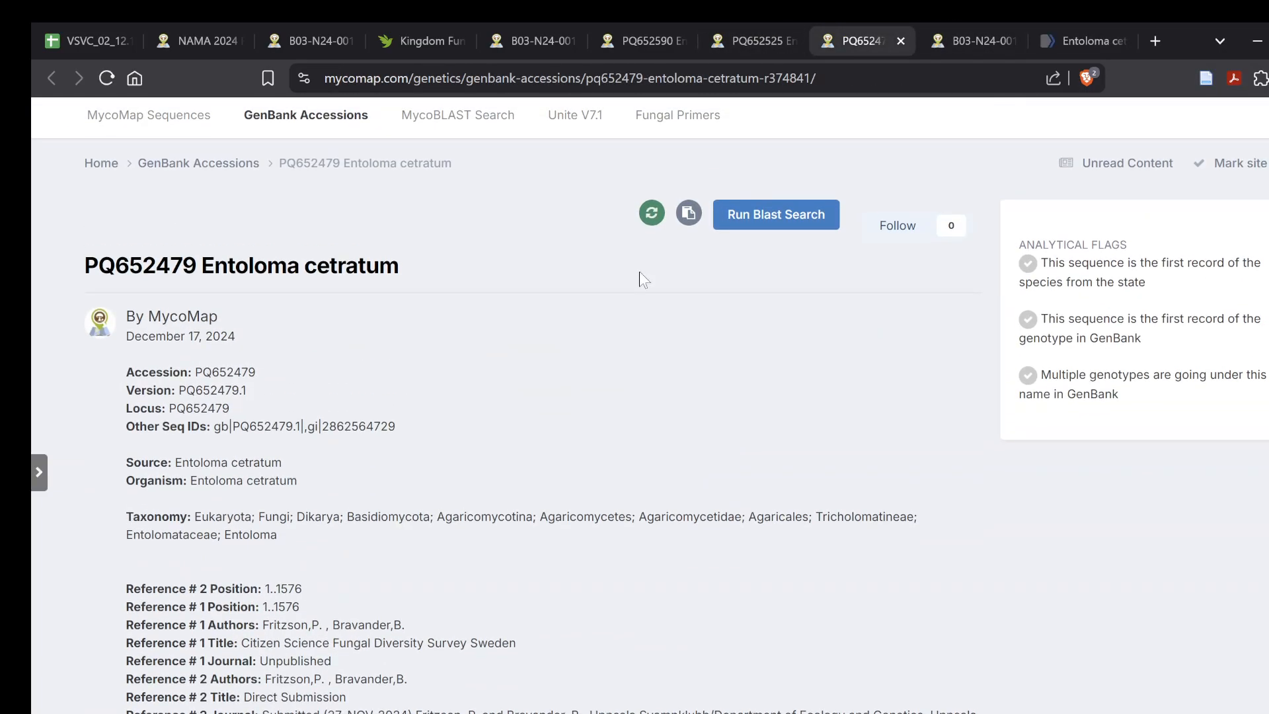
click(1074, 26)
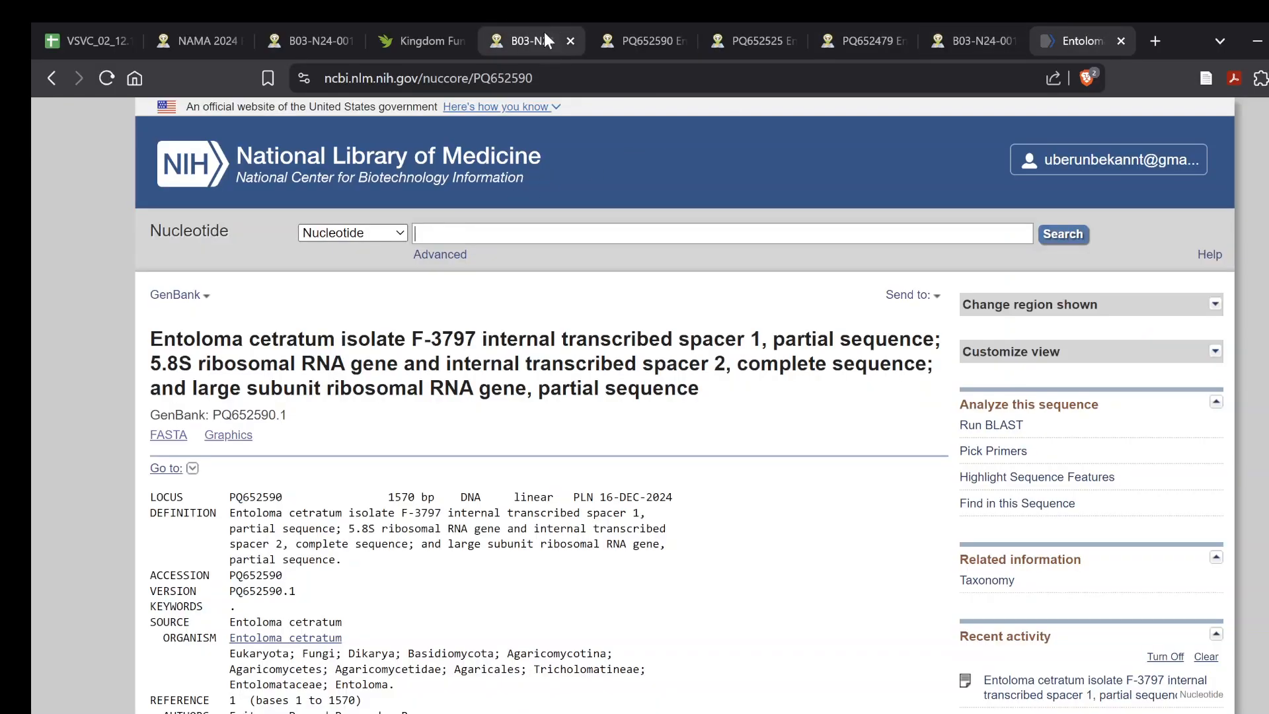
key(ctrl+l)
key(ctrl+c)
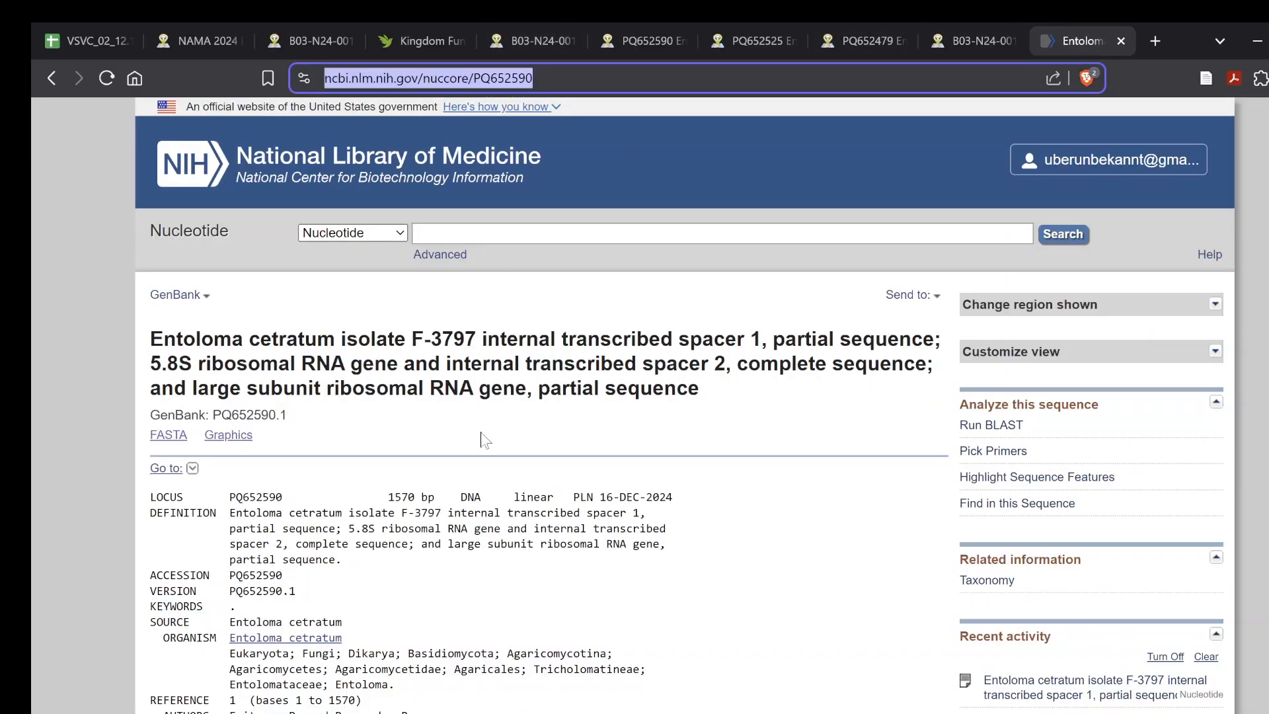
scroll(485, 440, down, 7)
scroll(485, 440, up, 7)
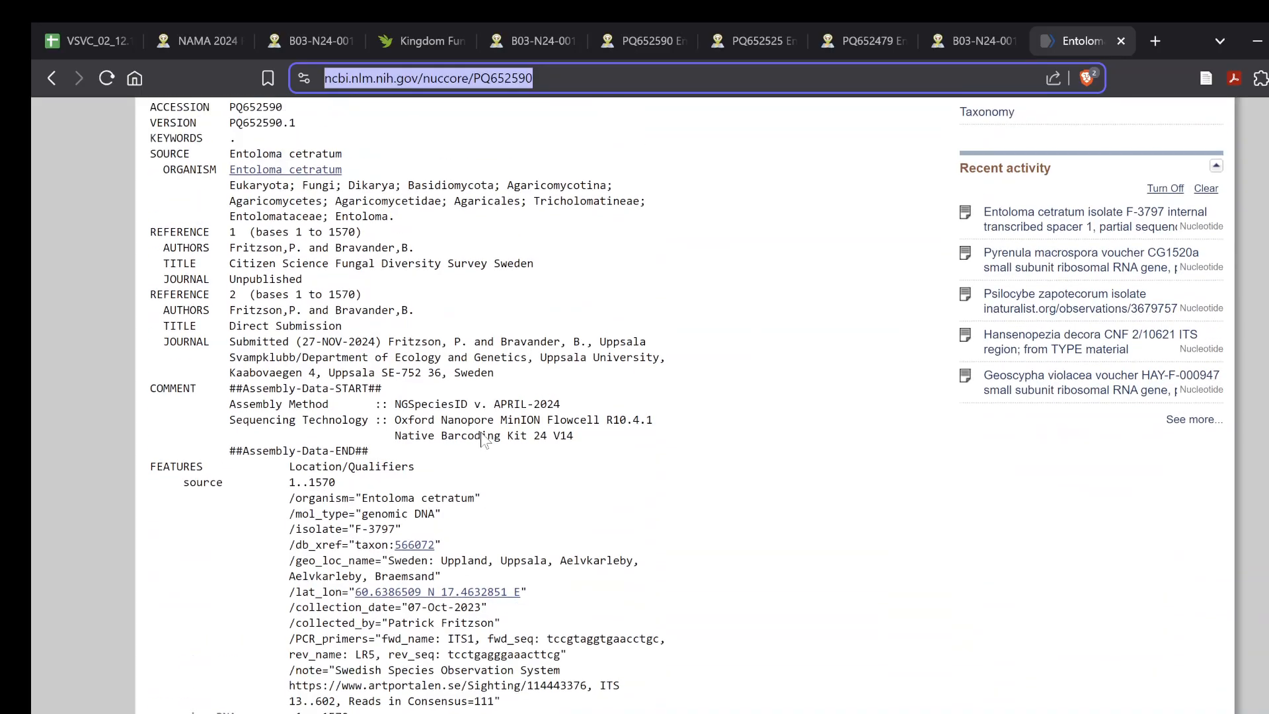
click(395, 22)
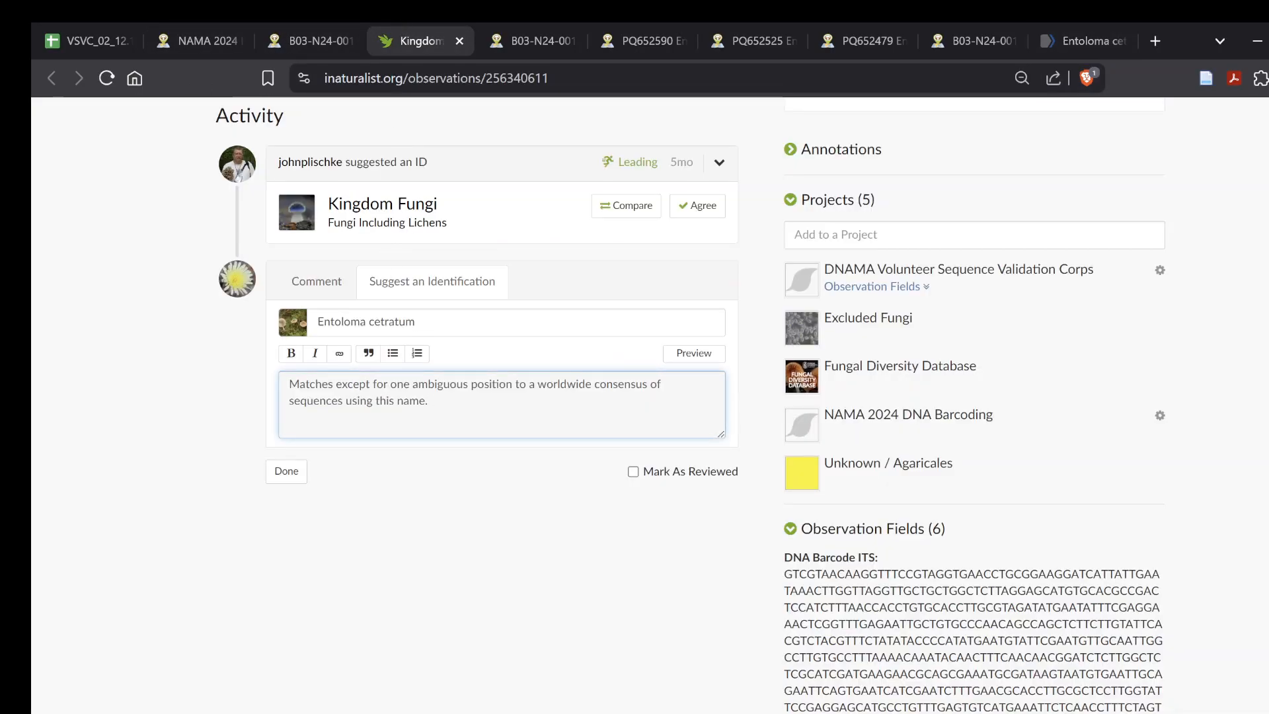
text(Also matches to)
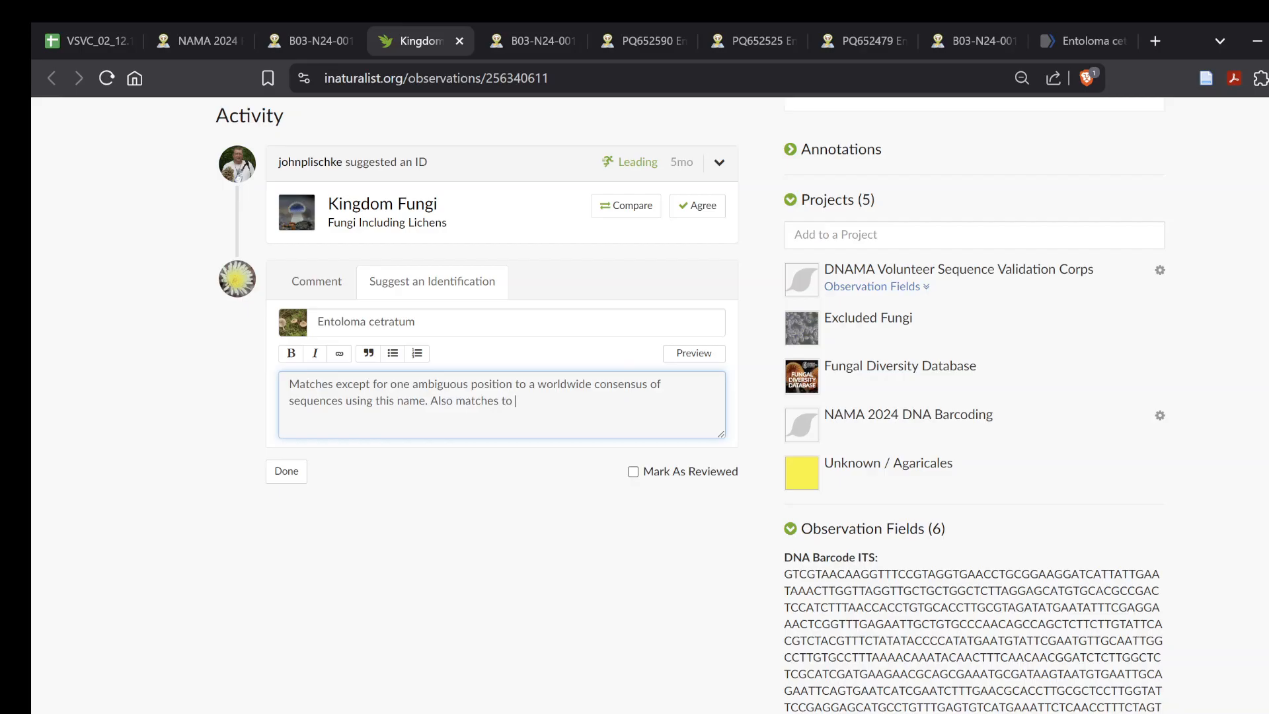
key(ctrl+v)
text(from)
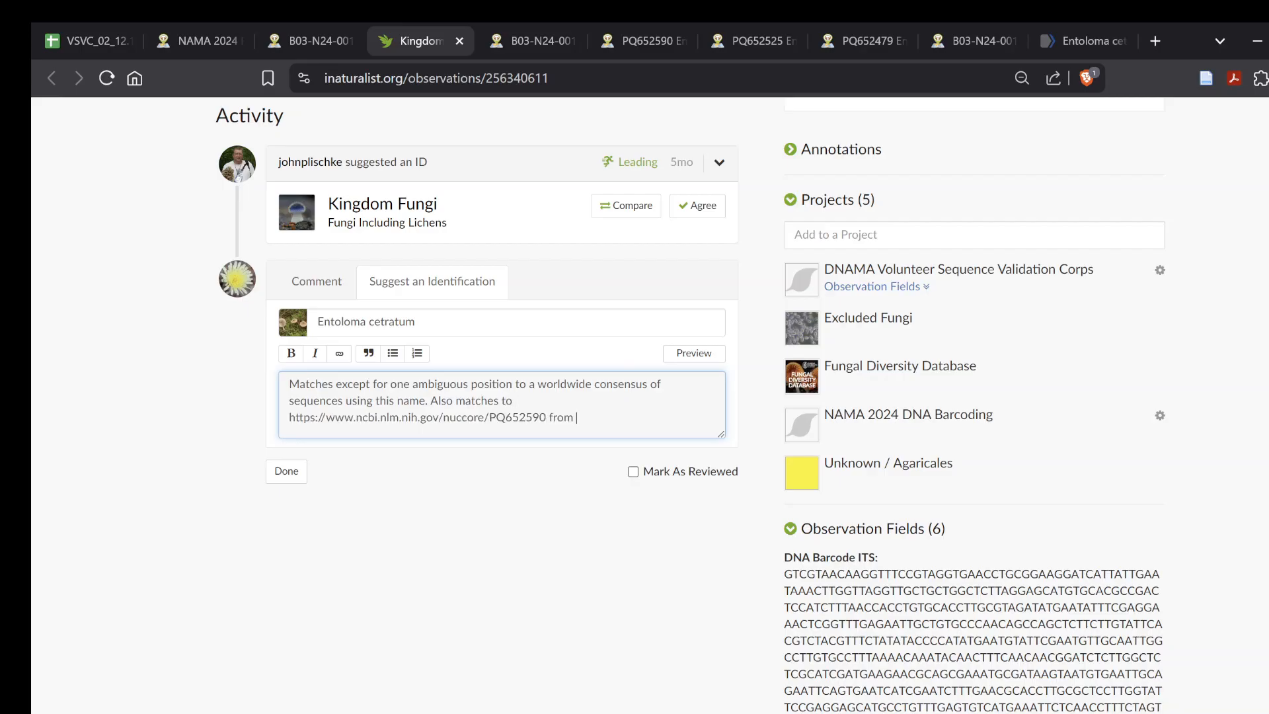
text(Uppsala)
text( Sweden.)
text( The neotyp)
text(e is also fr)
text(om Swede)
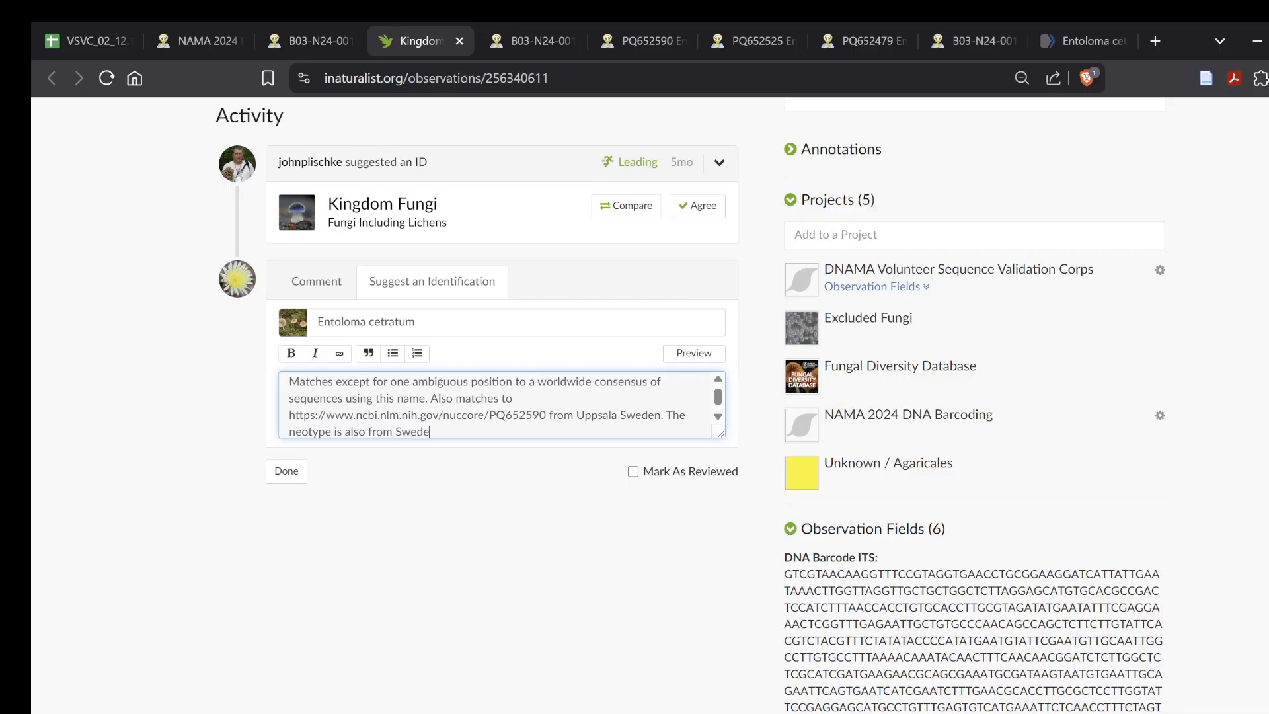
text(n.)
click(286, 471)
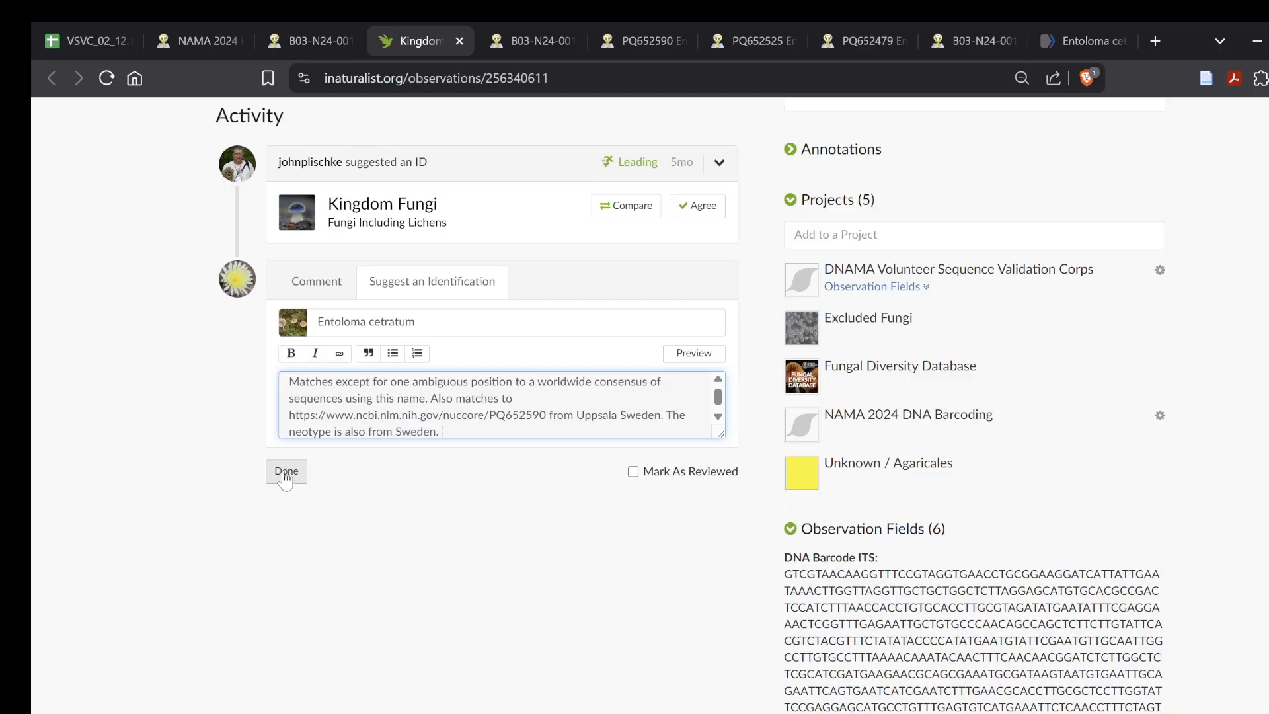
Review the observation's posted identification, community taxon, projects, observation fields and photo.
scroll(630, 433, down, 6)
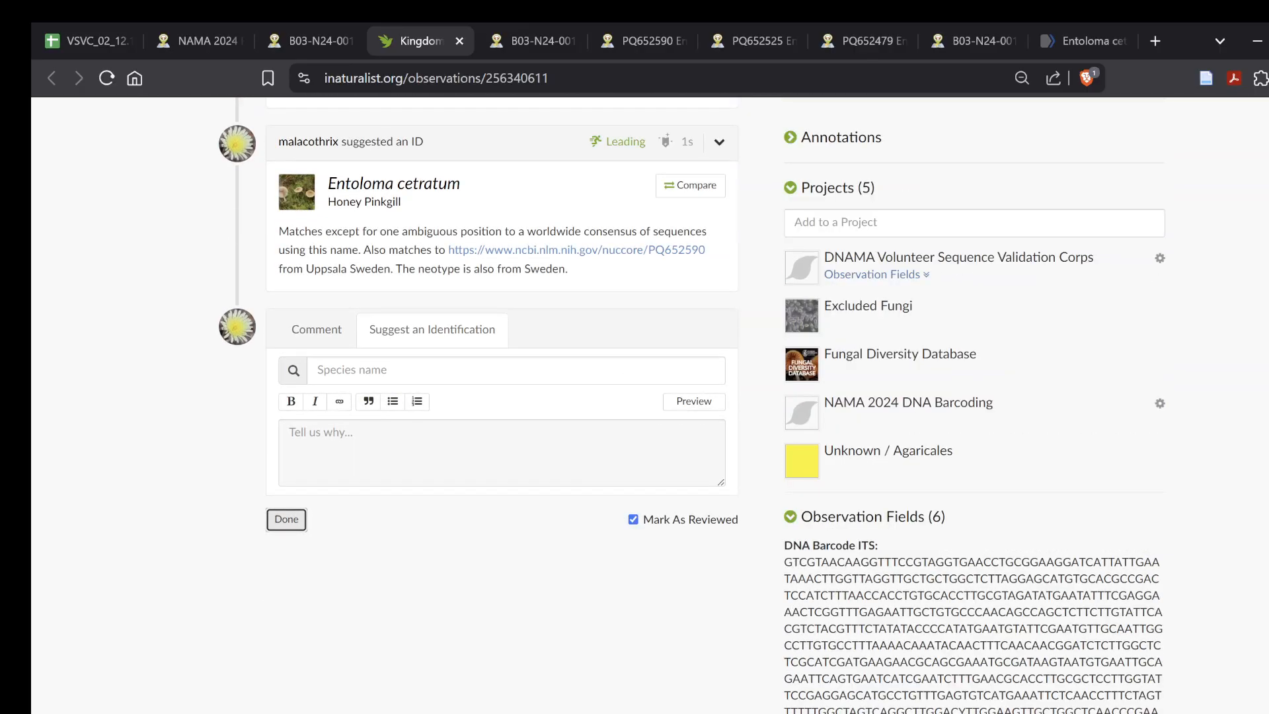
scroll(630, 433, up, 2)
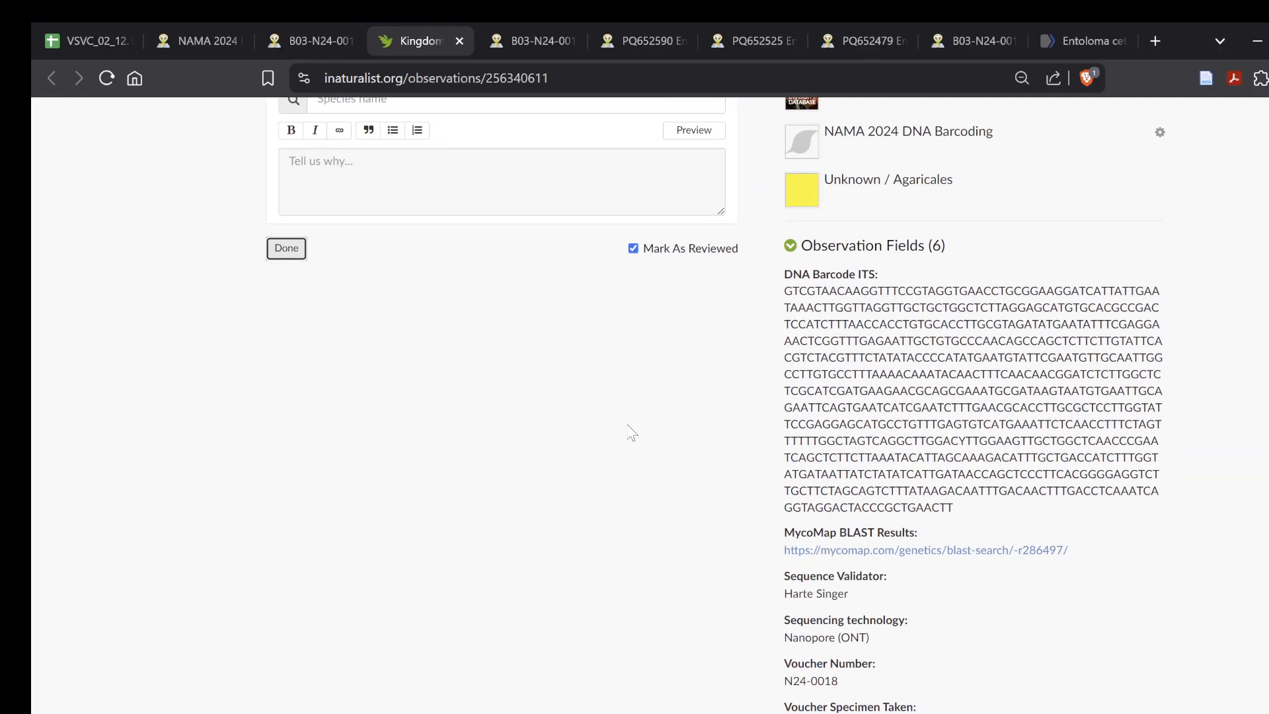
scroll(737, 480, up, 1)
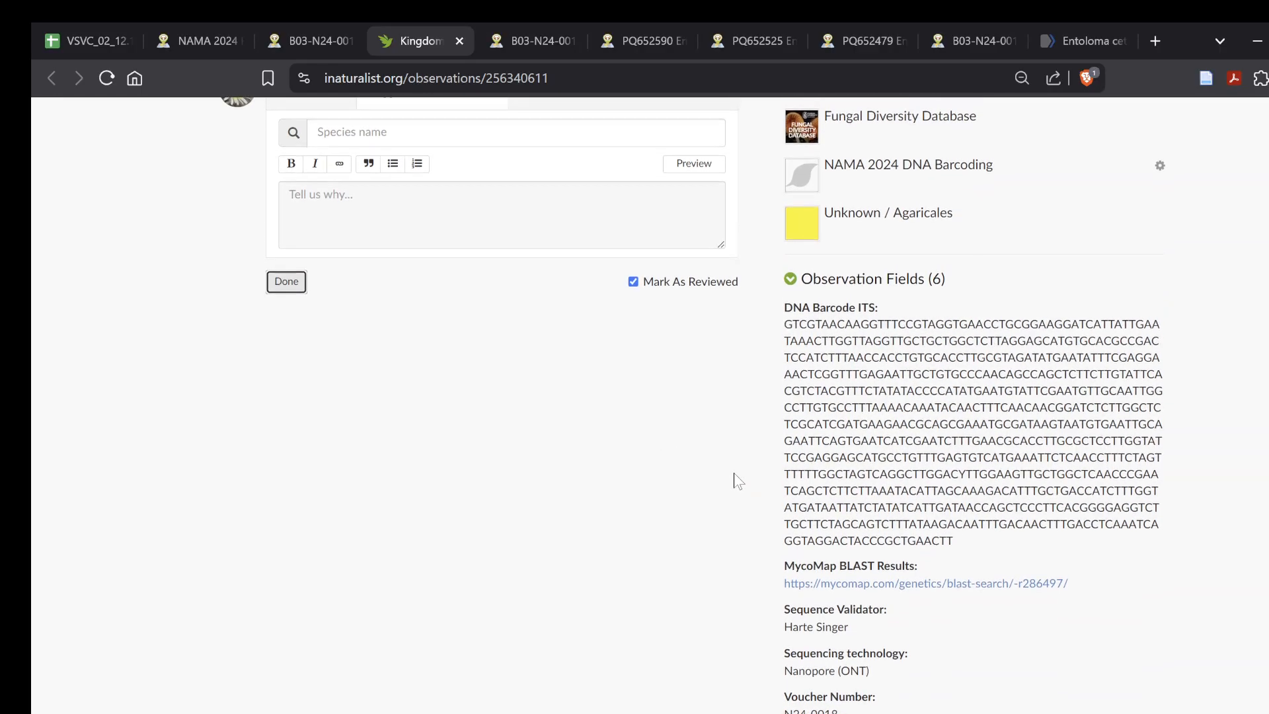
scroll(735, 475, up, 15)
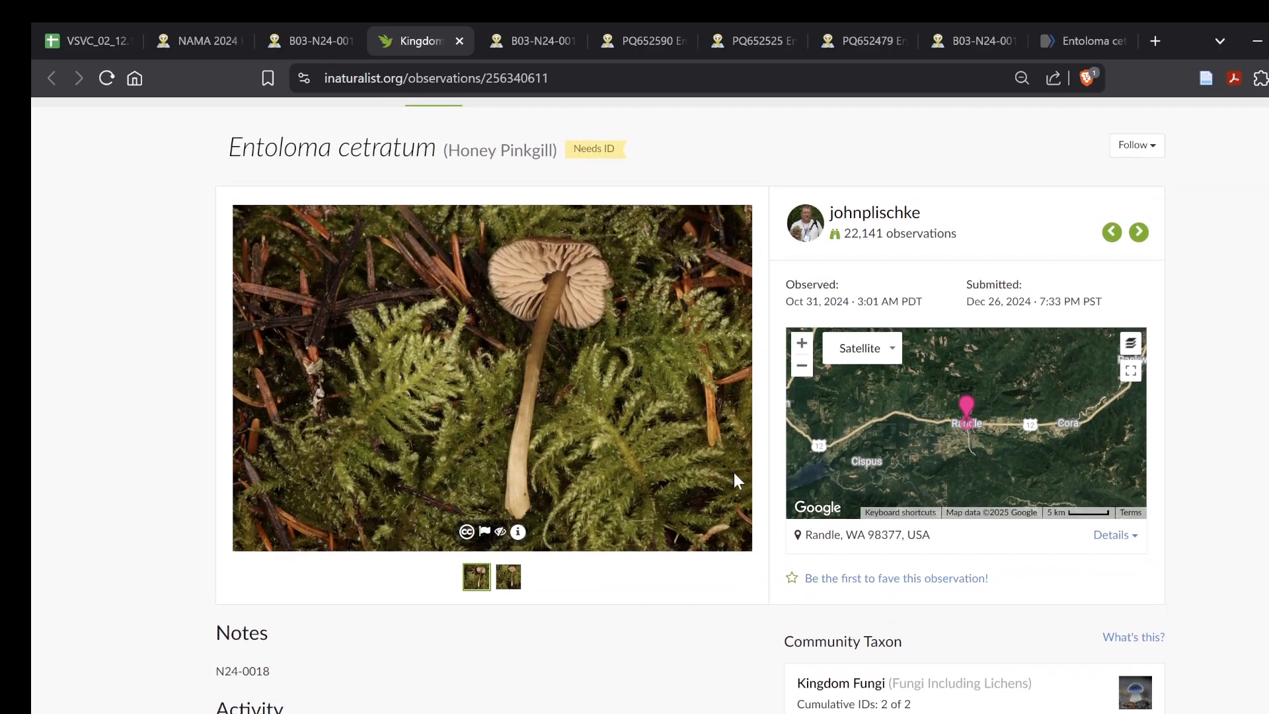
scroll(733, 473, down, 3)
scroll(732, 473, up, 2)
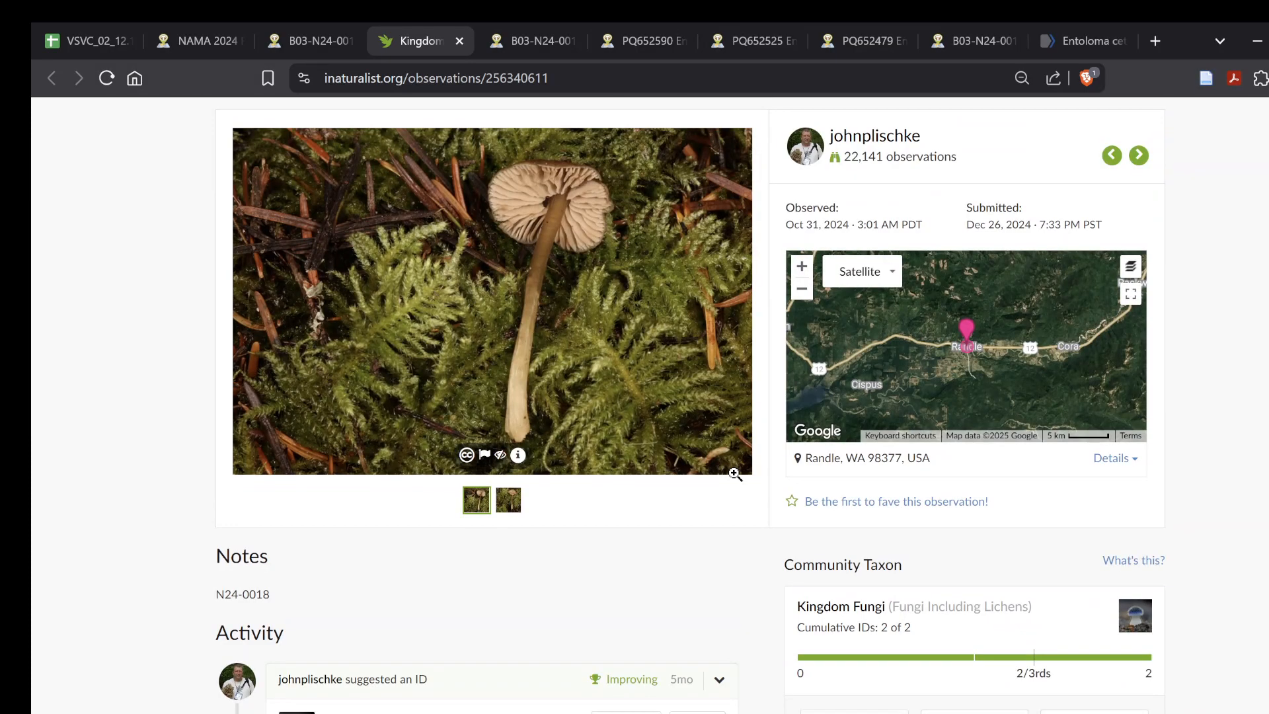
scroll(734, 474, down, 5)
scroll(732, 474, up, 3)
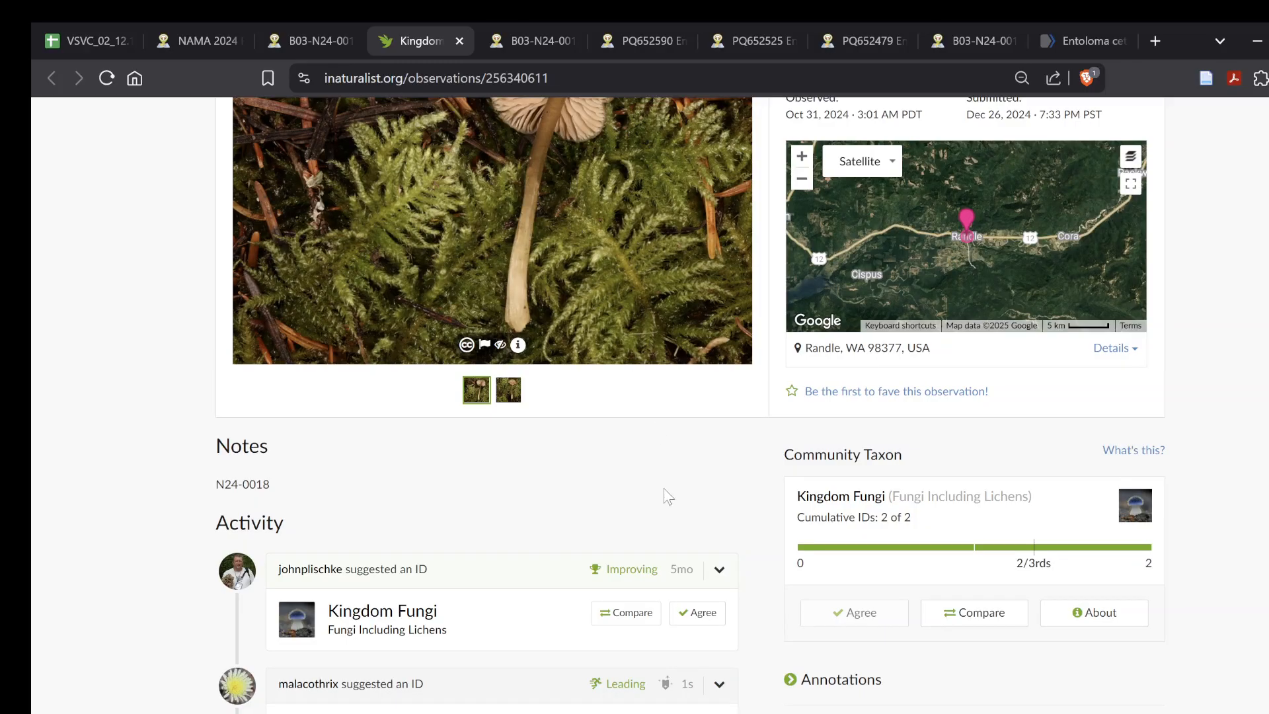
scroll(668, 494, down, 5)
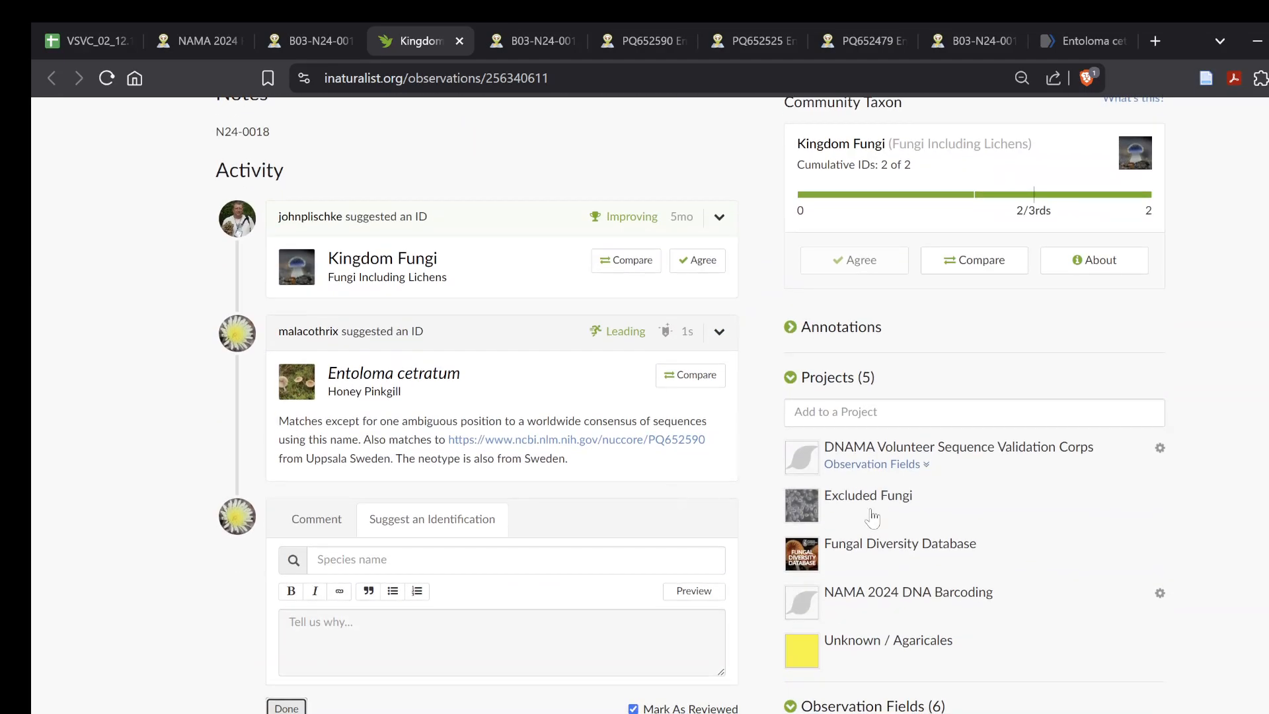
scroll(680, 513, up, 5)
In the MycoMap NAMA 2024 project, close the sequence dialog and refresh the data of record 256340611.
click(202, 28)
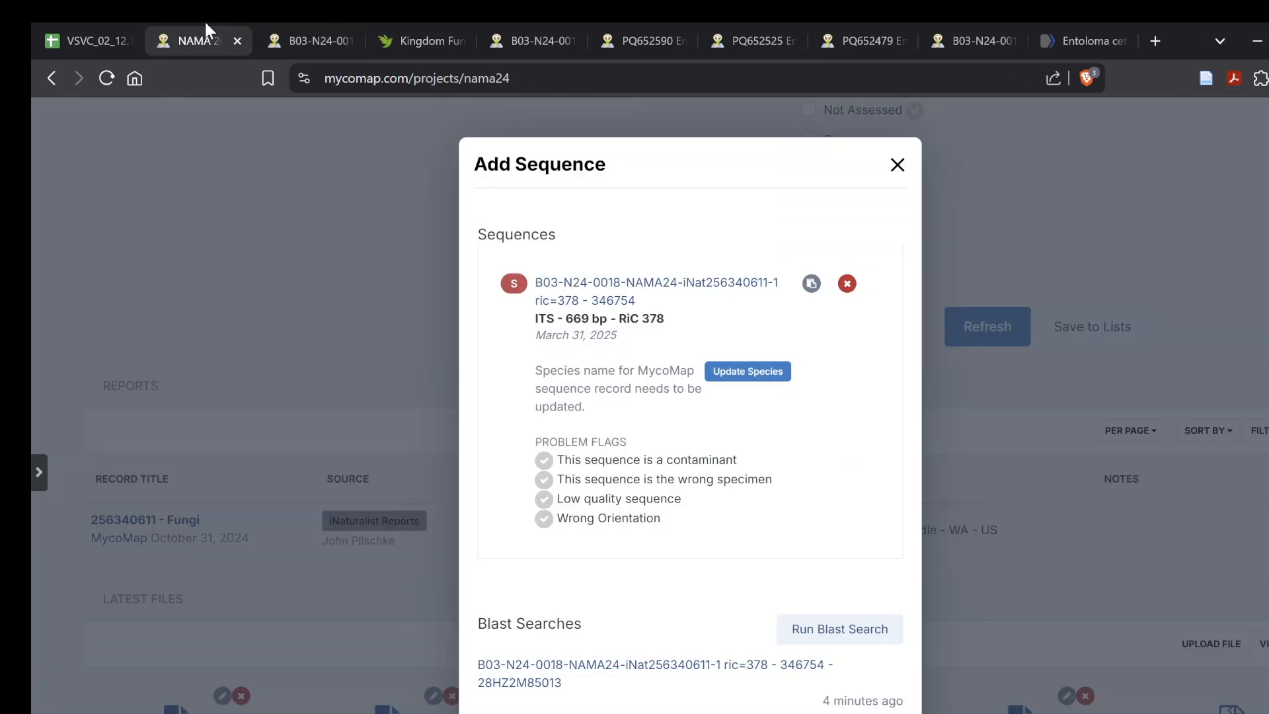
click(897, 165)
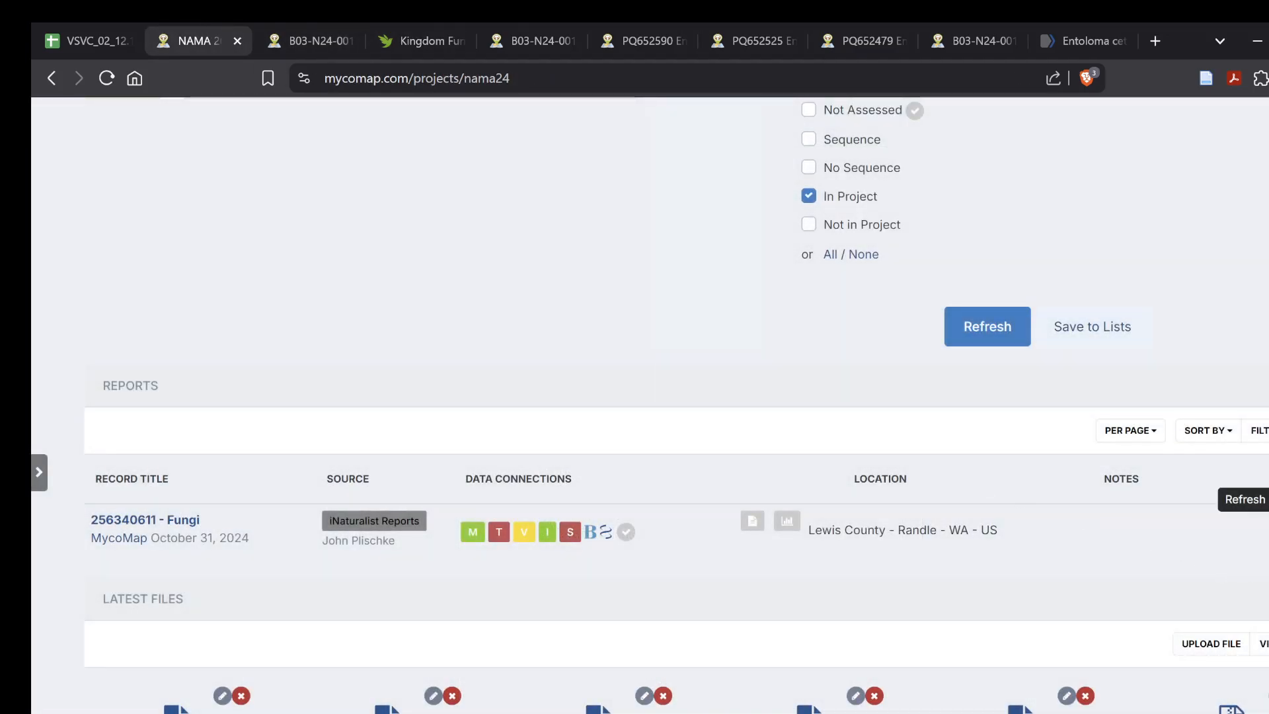
click(1266, 525)
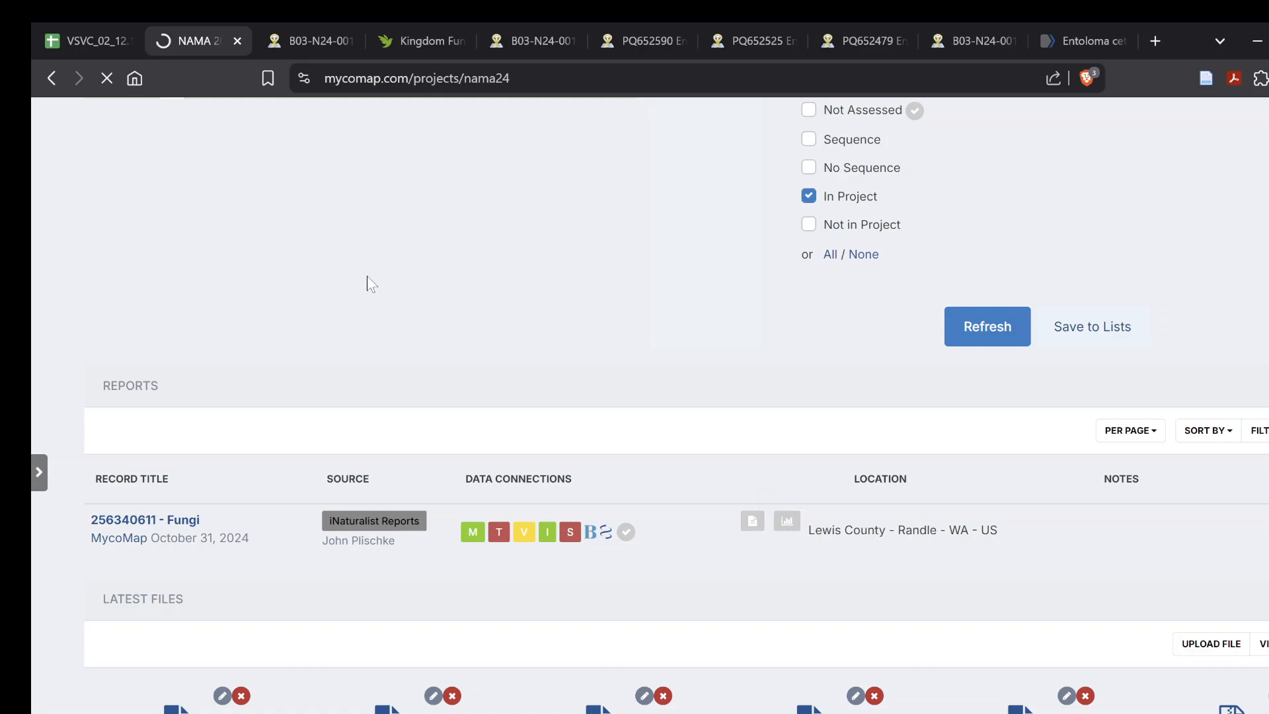
Switch to the VSVC_02_12.12.24 -NAMA 2024- spreadsheet and freeze its first row as the header.
click(66, 39)
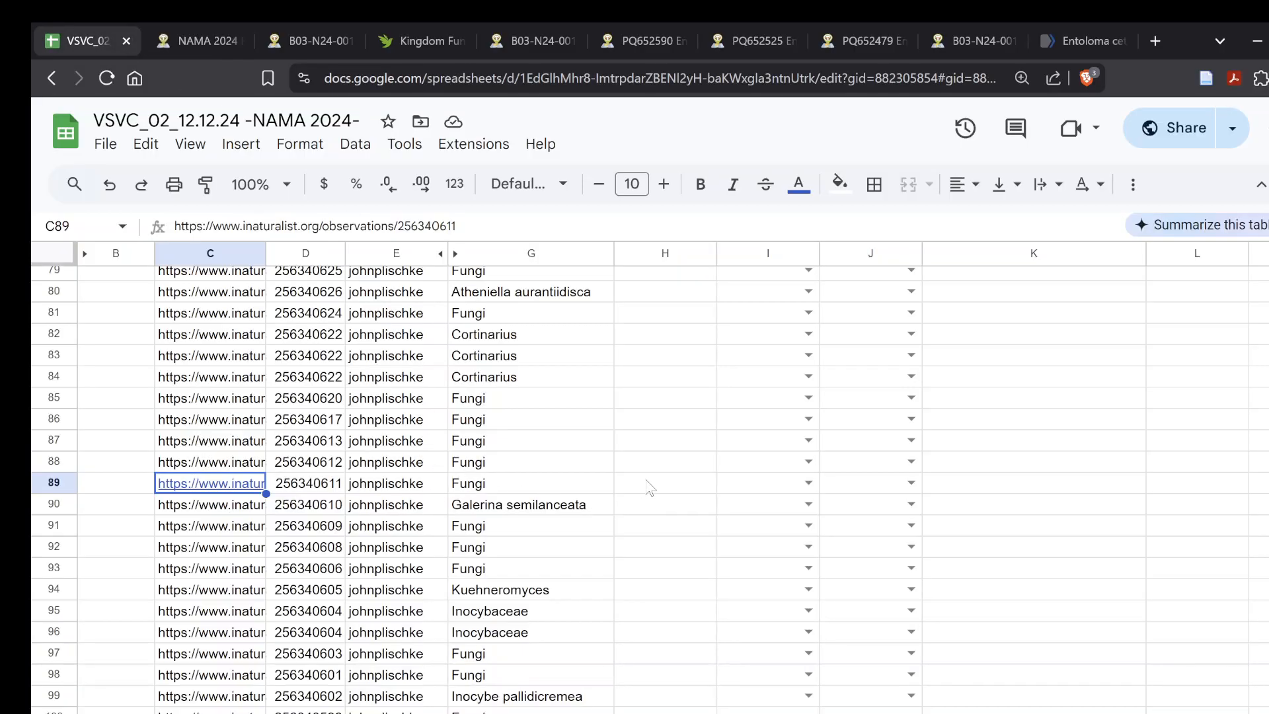
click(650, 487)
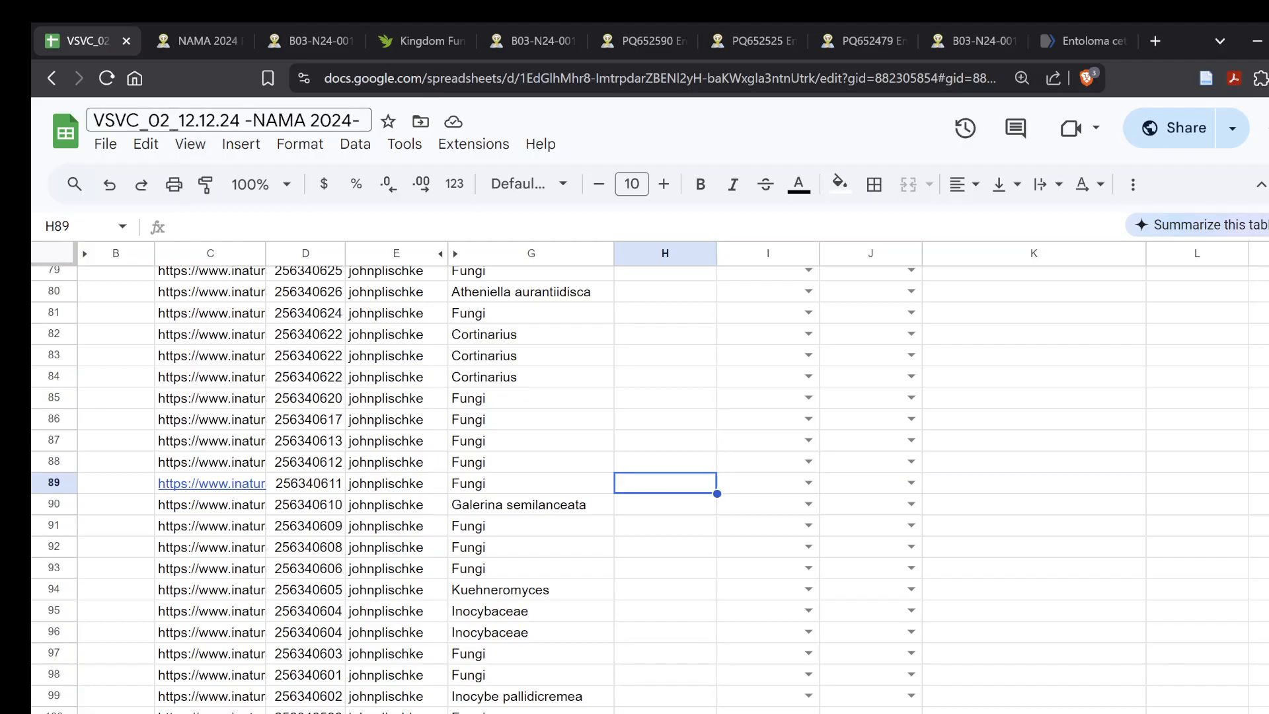
click(197, 150)
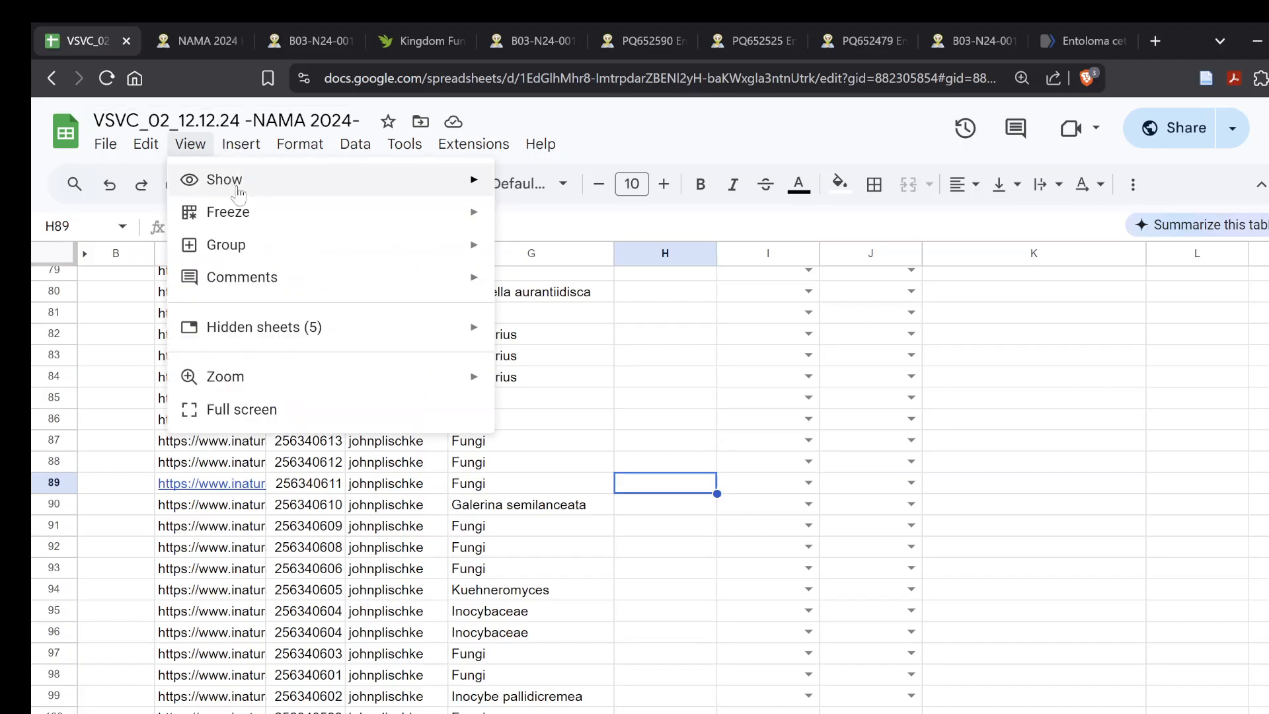
mouse_move(471, 213)
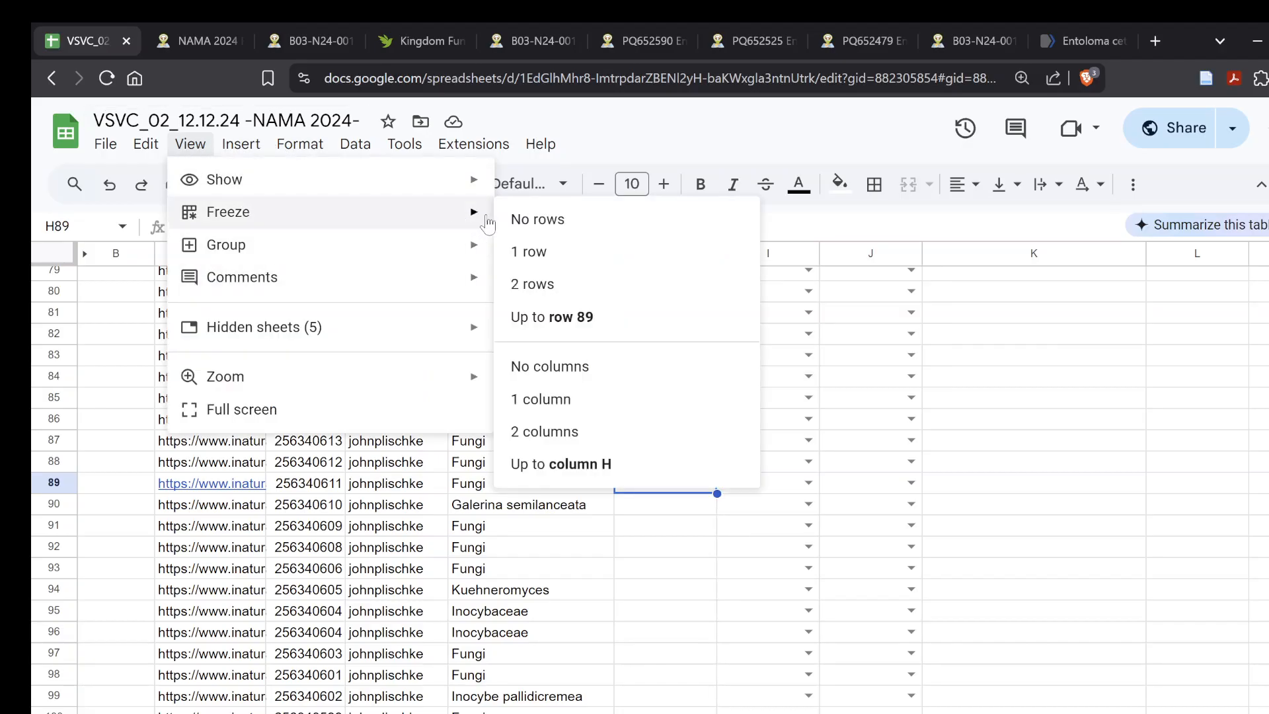
click(559, 252)
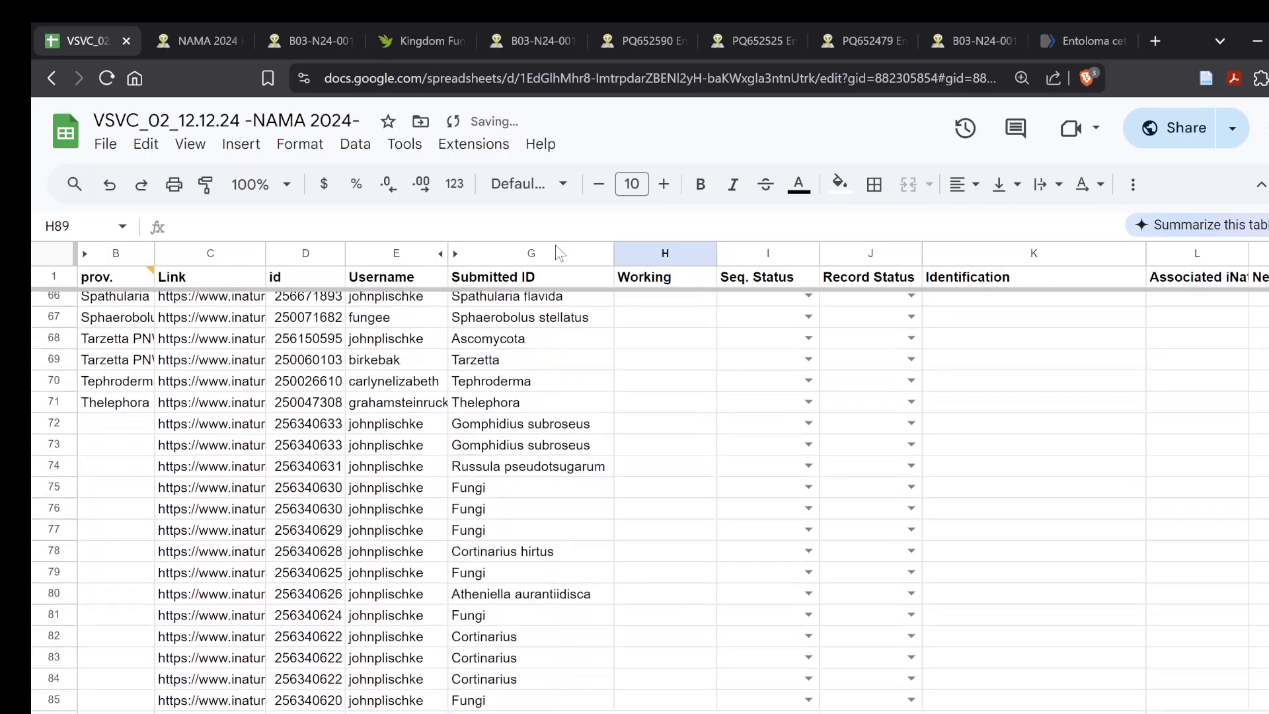
In row 89, enter the validator's first name under Working and set Seq. Status to Good.
scroll(558, 252, down, 3)
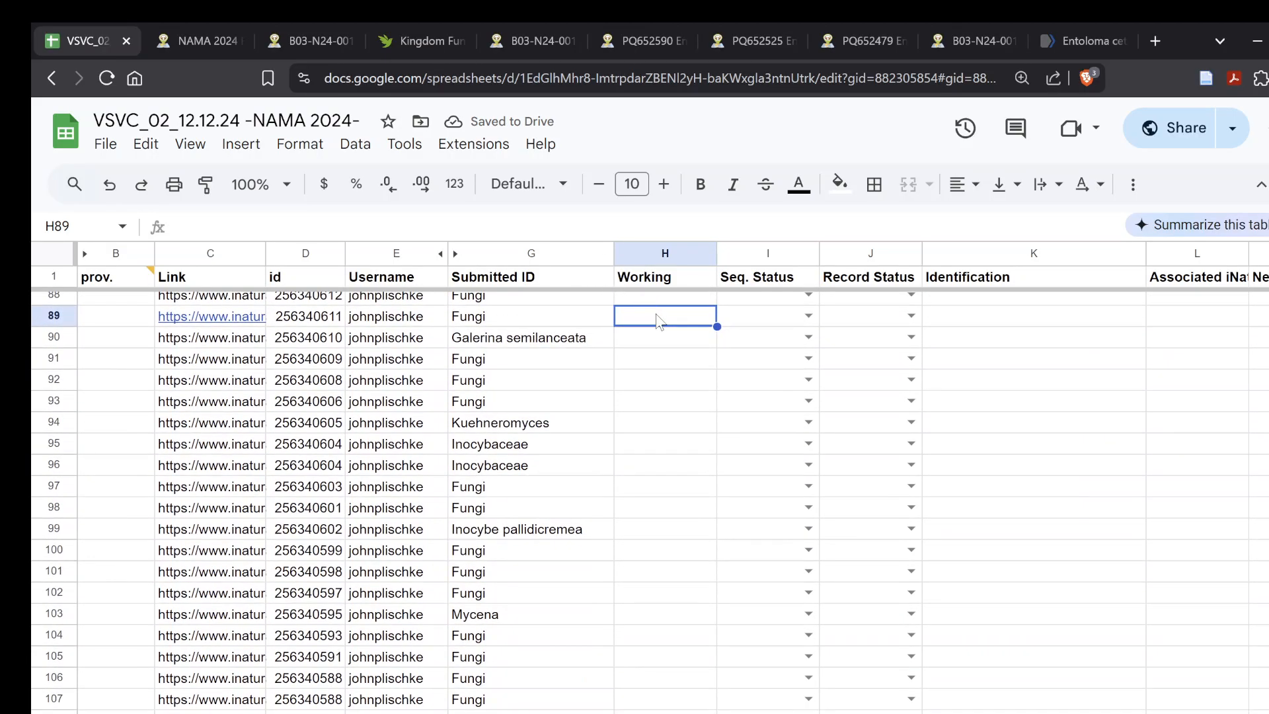
text(Harte)
key(Tab)
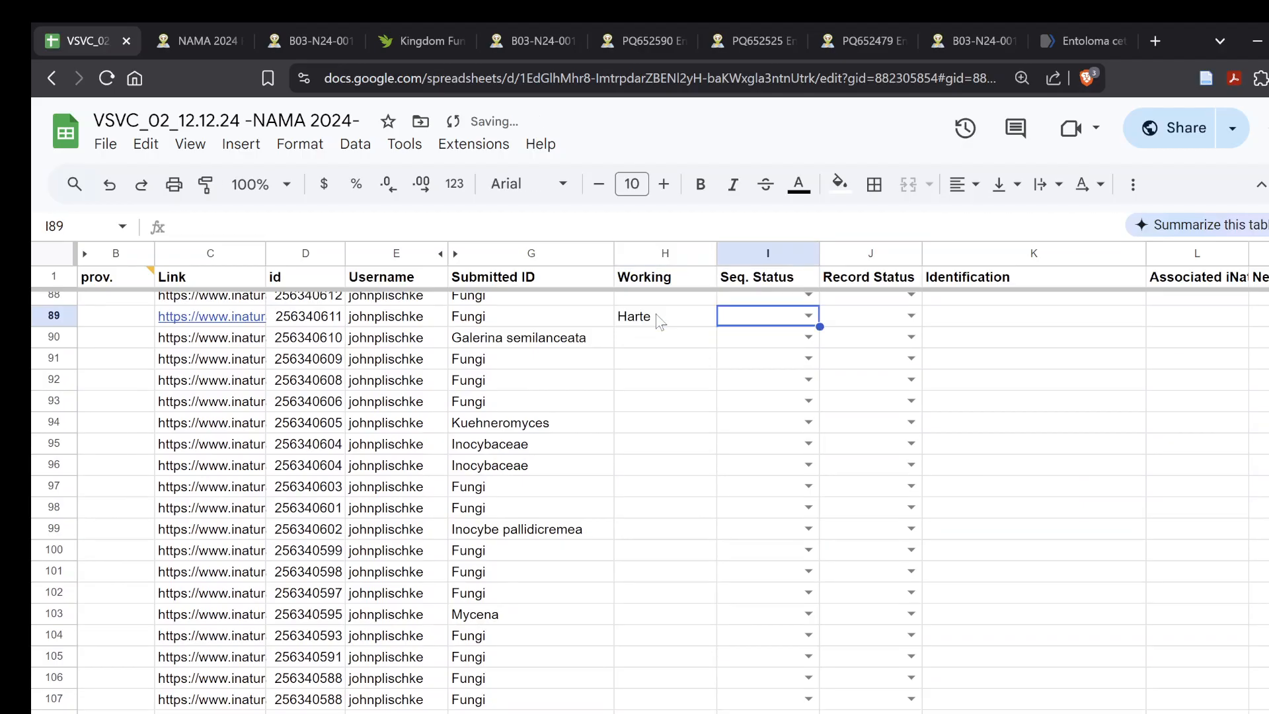
click(807, 316)
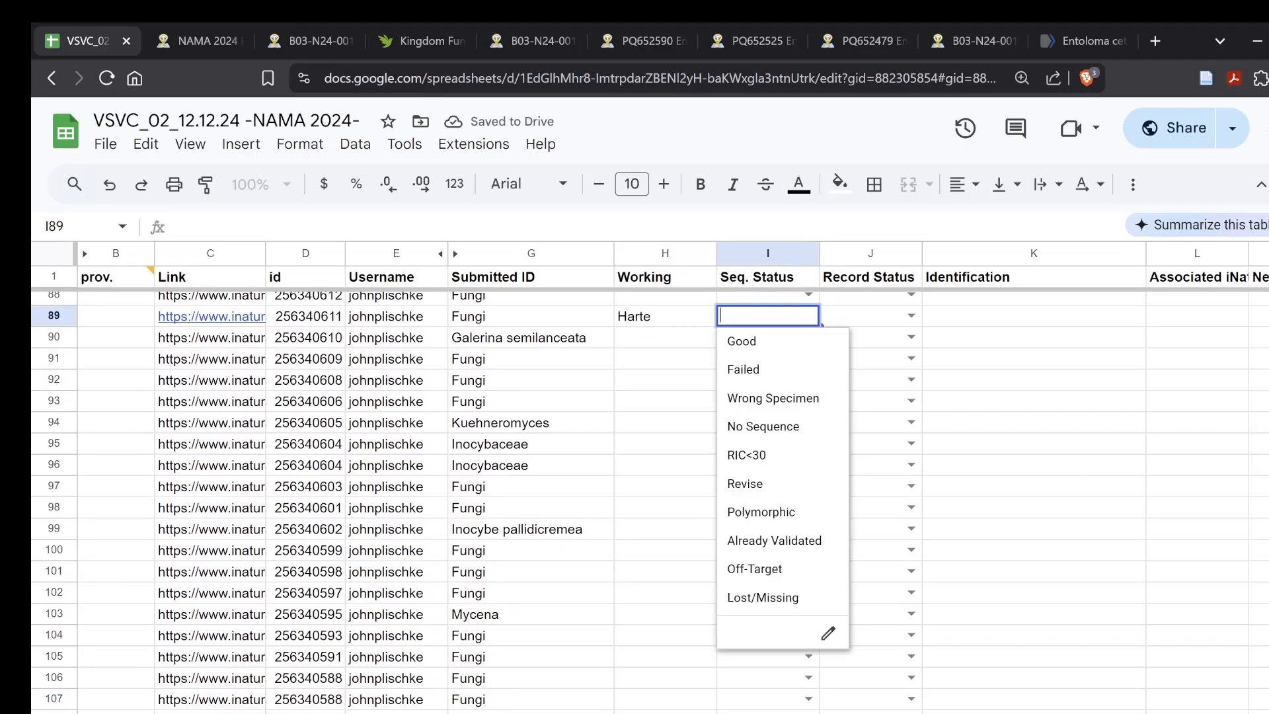
click(789, 347)
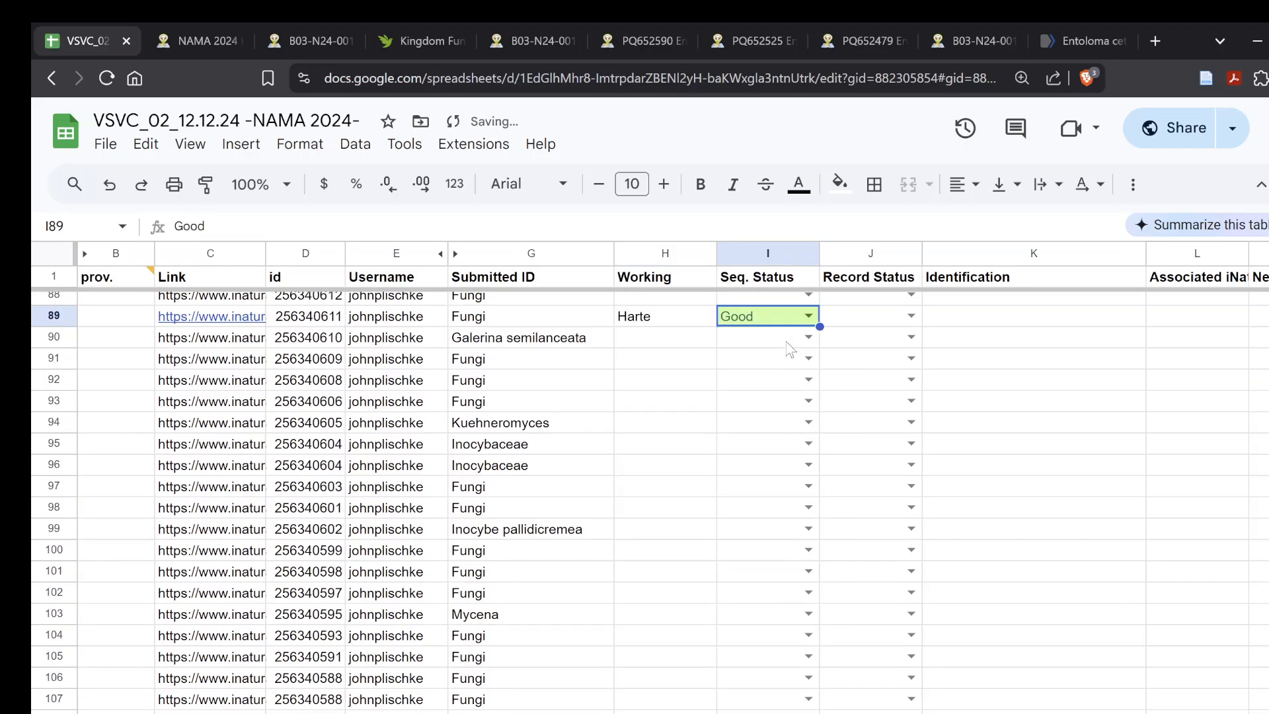
Set row 89's Record Status to Validated and enter Entoloma cetratum as its Identification.
click(910, 316)
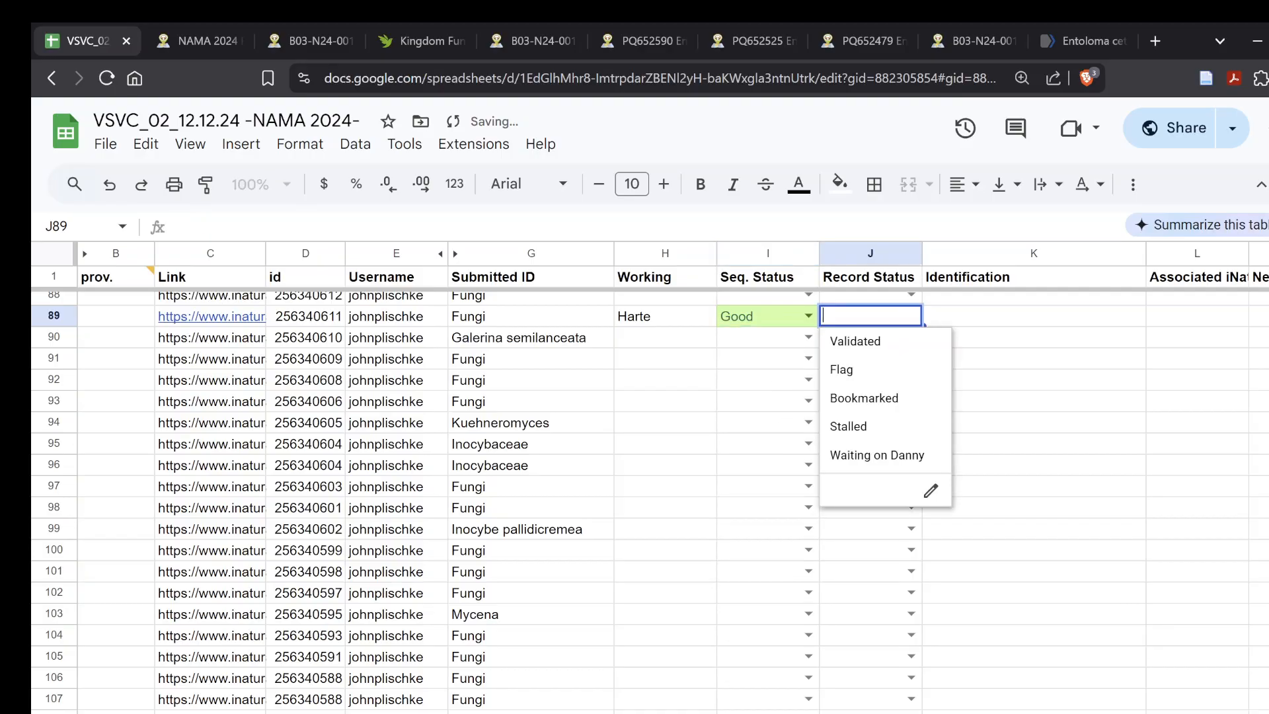
click(883, 344)
click(959, 323)
text(Entoloma cetratum)
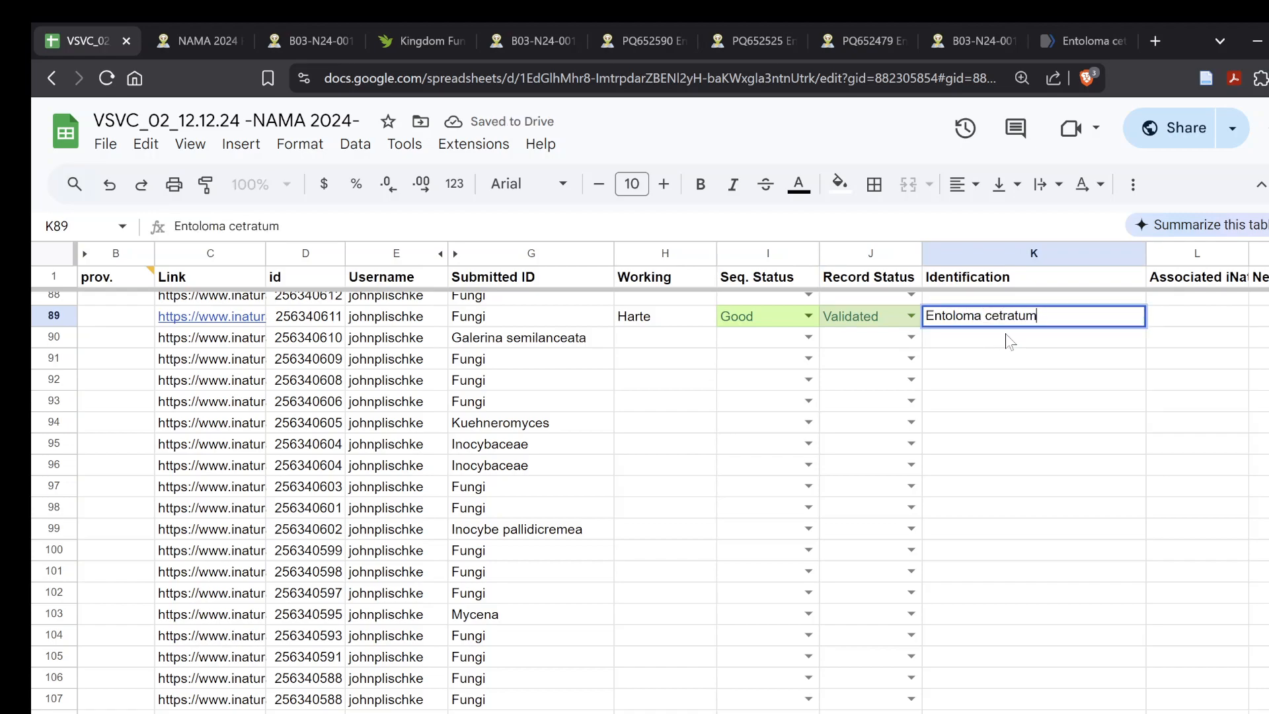
scroll(1009, 342, right, 3)
click(1008, 341)
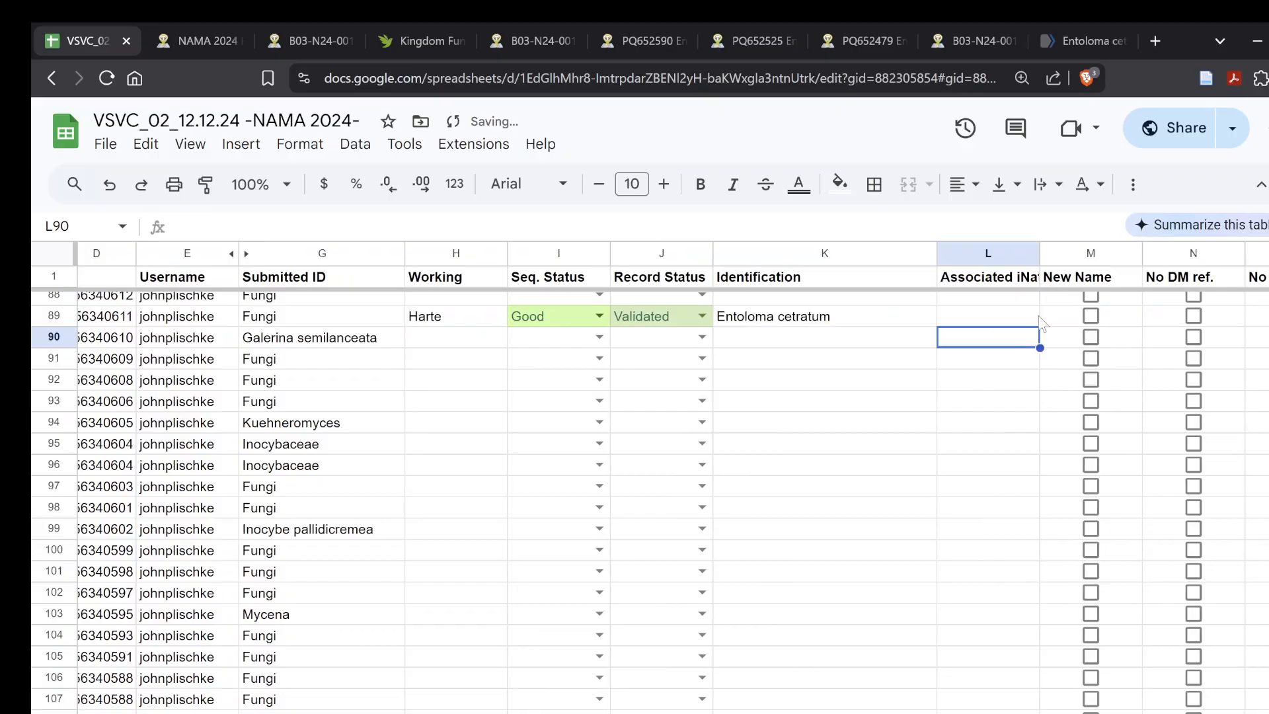
Check the Notable options for row 89 without choosing one, and tick its Add to iNat/MO checkbox.
scroll(1041, 324, right, 3)
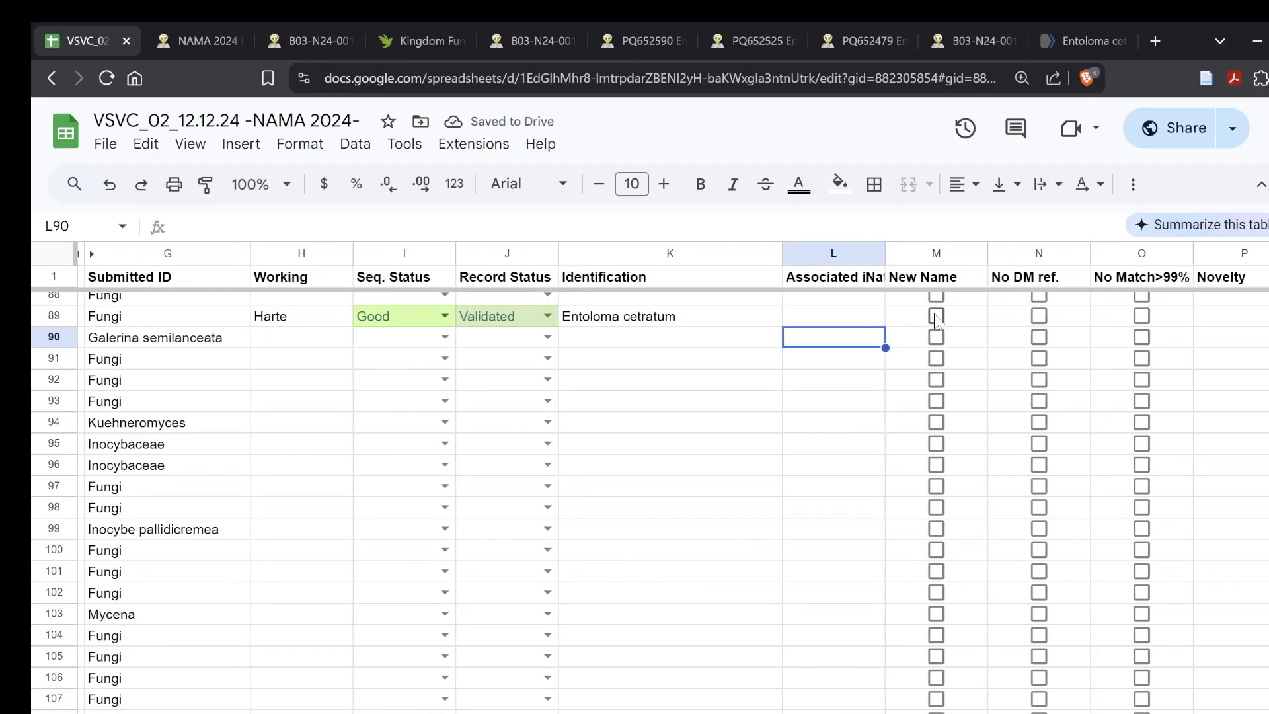
scroll(934, 313, right, 3)
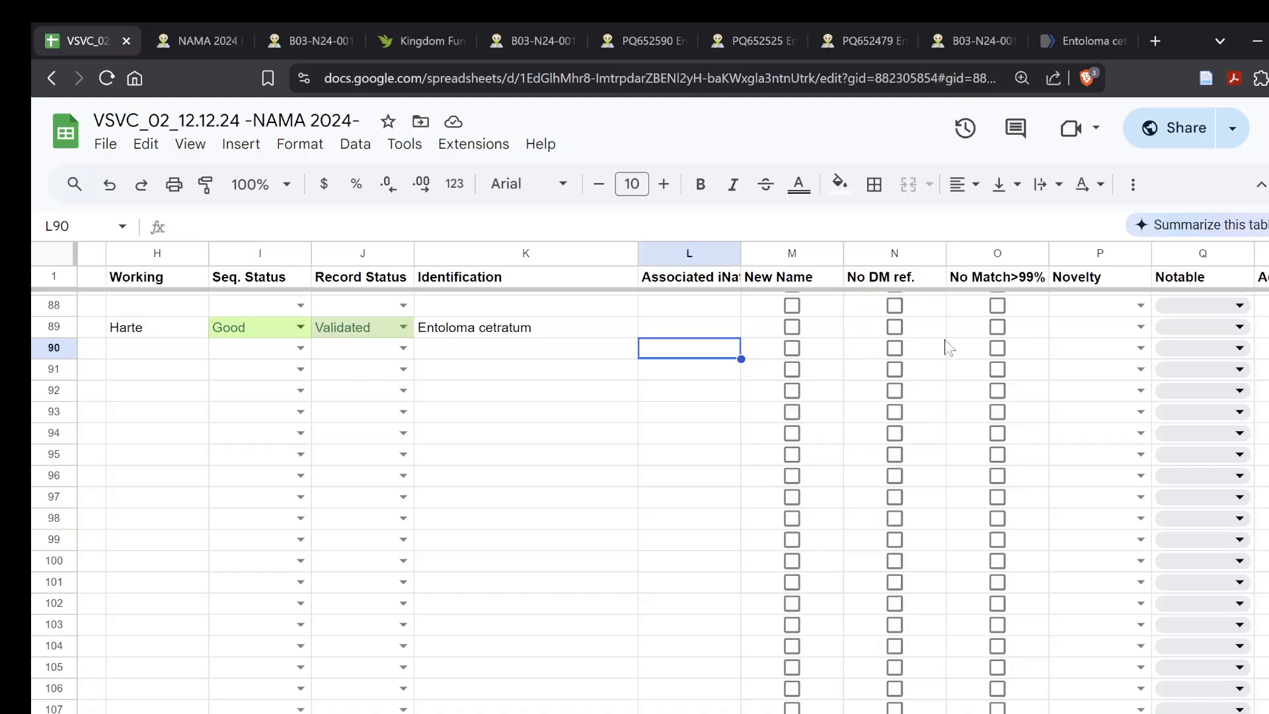
scroll(1119, 329, right, 2)
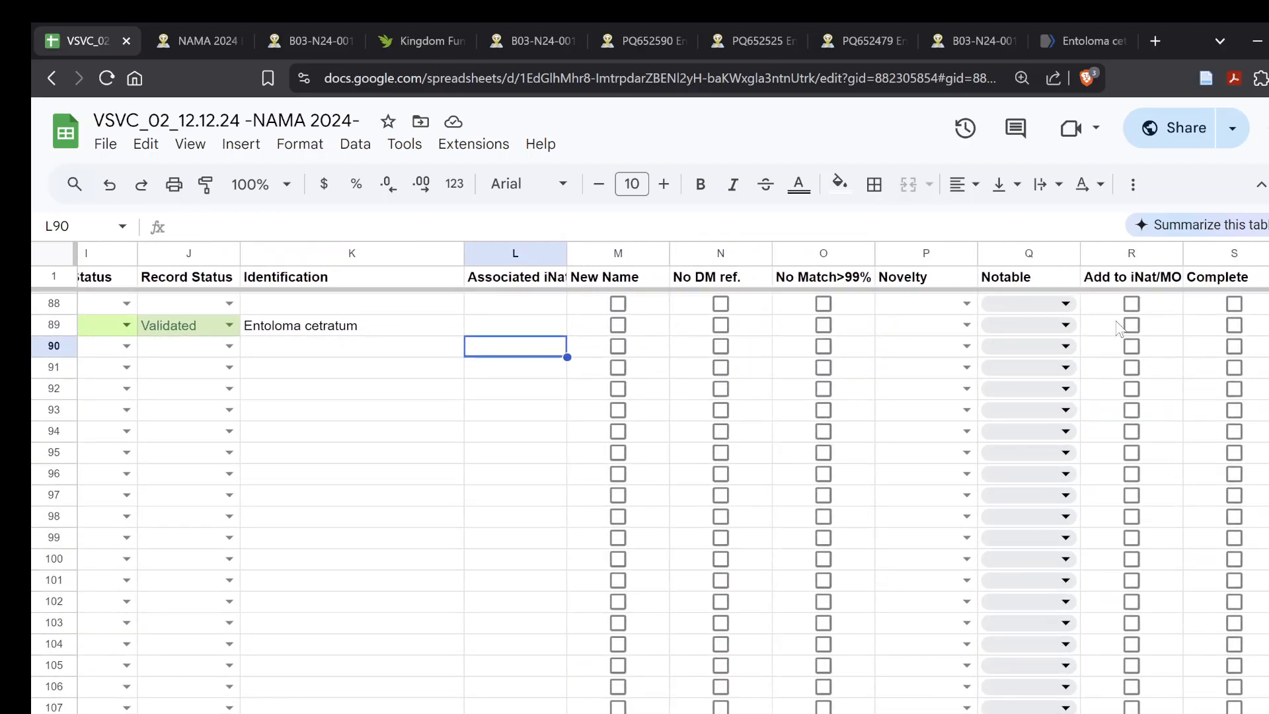
click(1069, 329)
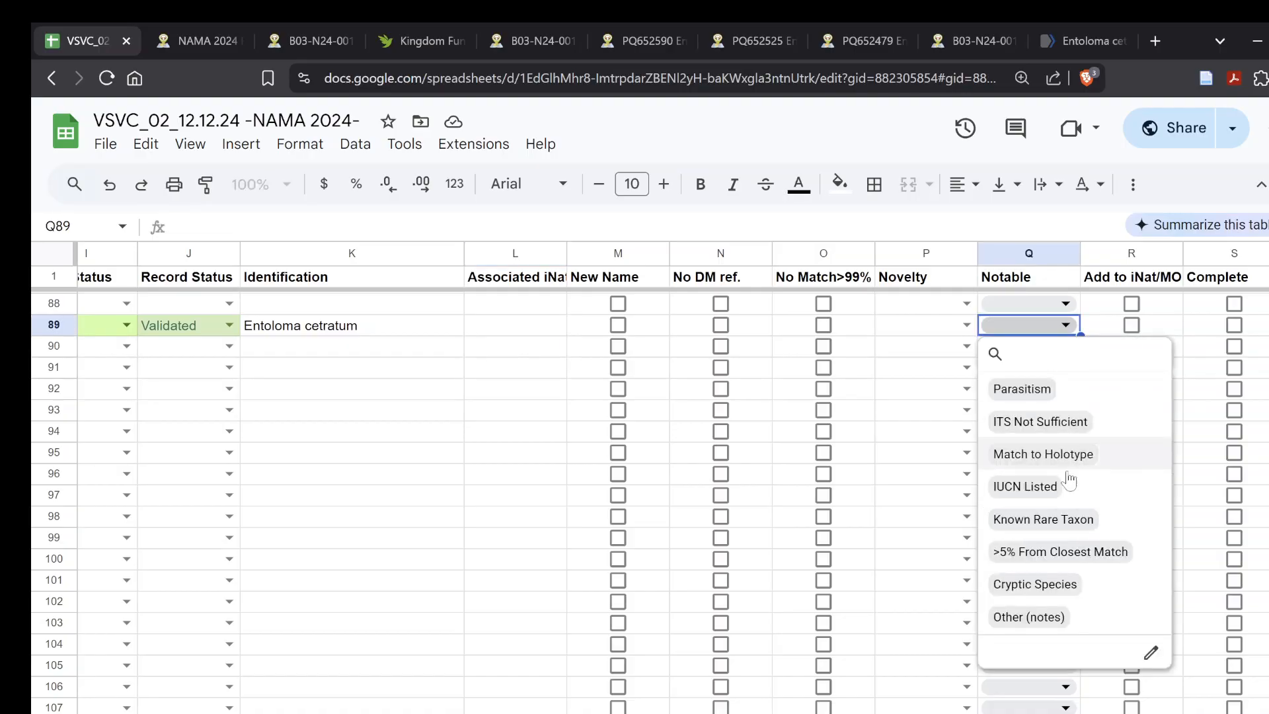
click(1133, 328)
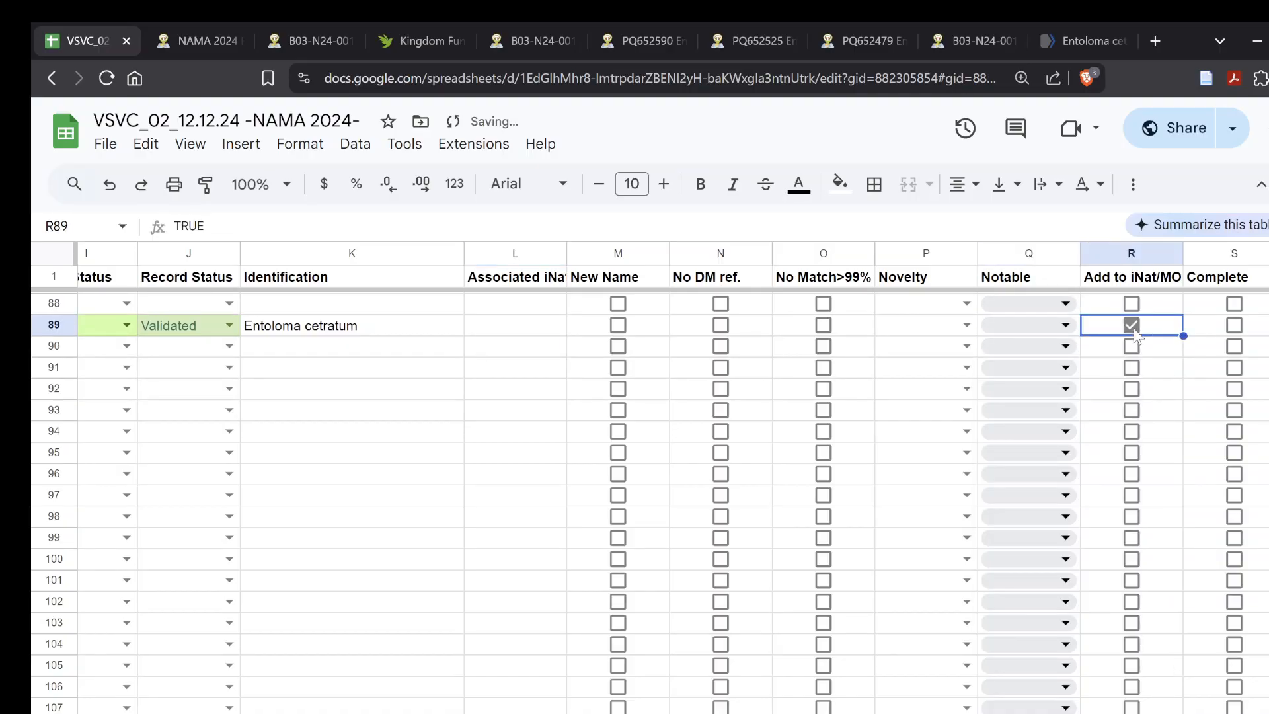
scroll(1135, 333, right, 2)
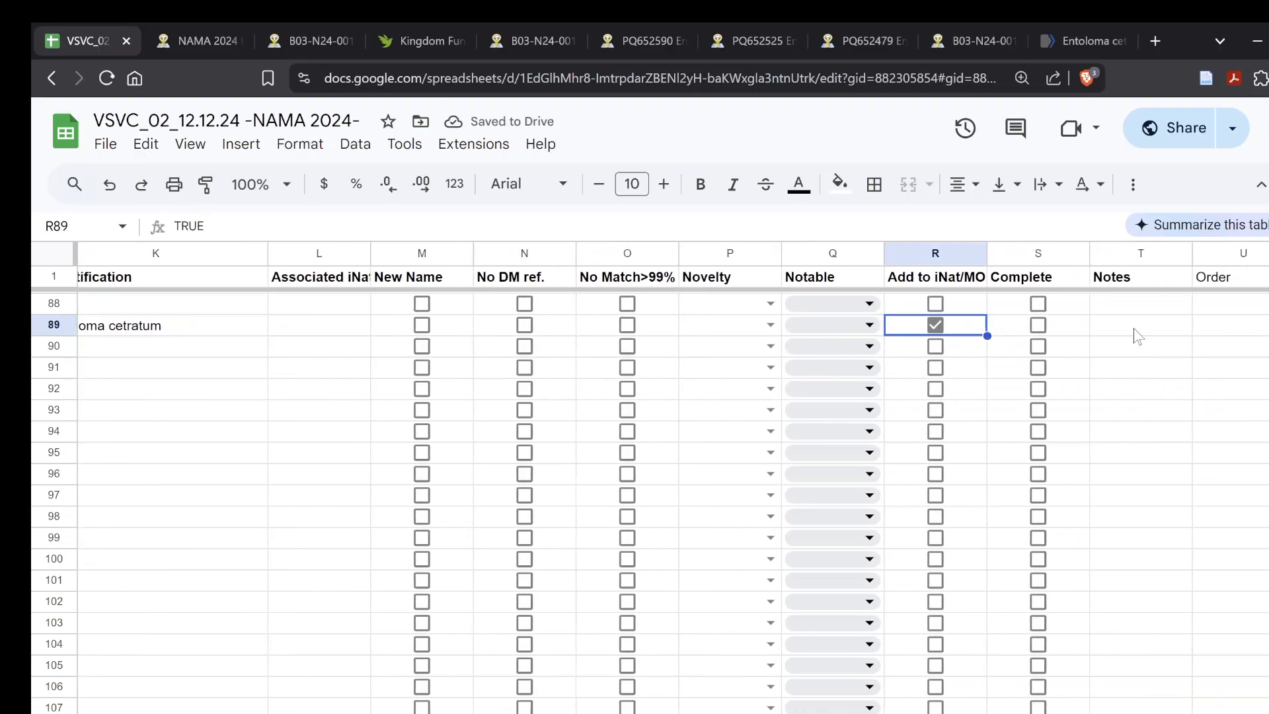
Mark the Entoloma cetratum record as verified on MycoMap's NAMA 2024 project page, and tick row 89's Complete checkbox in the tracking spreadsheet.
click(194, 26)
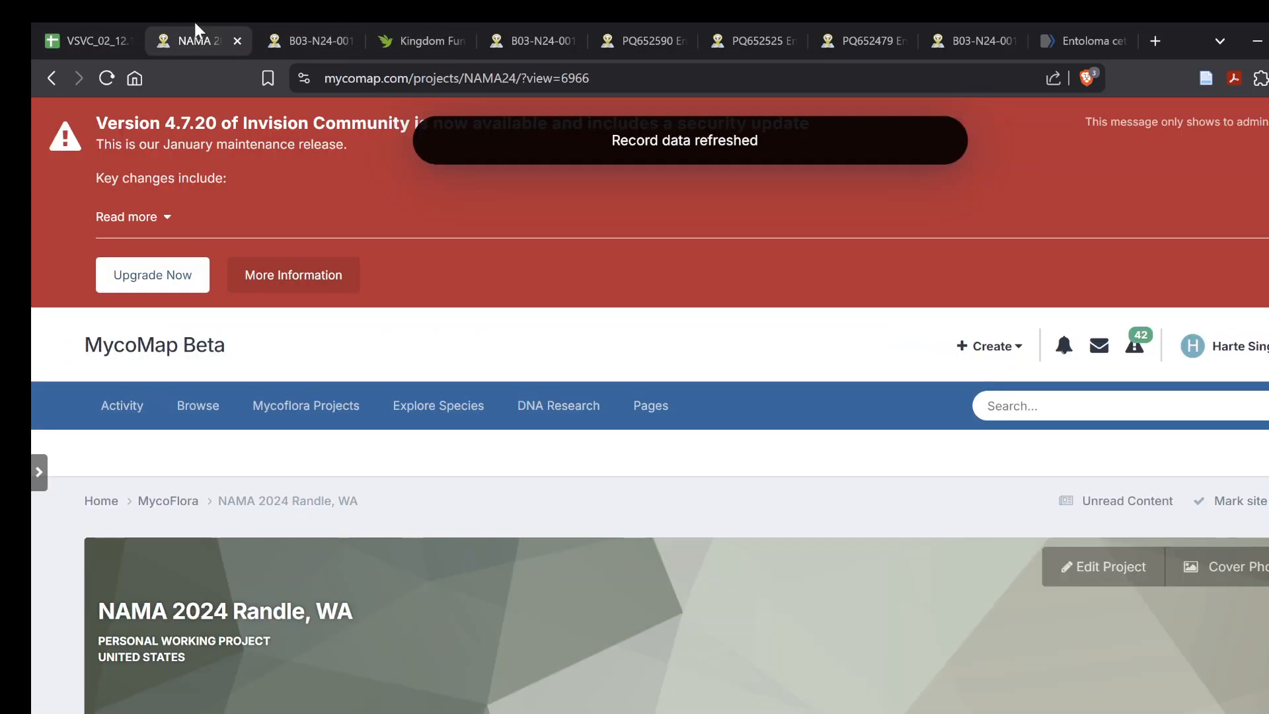
scroll(512, 466, down, 10)
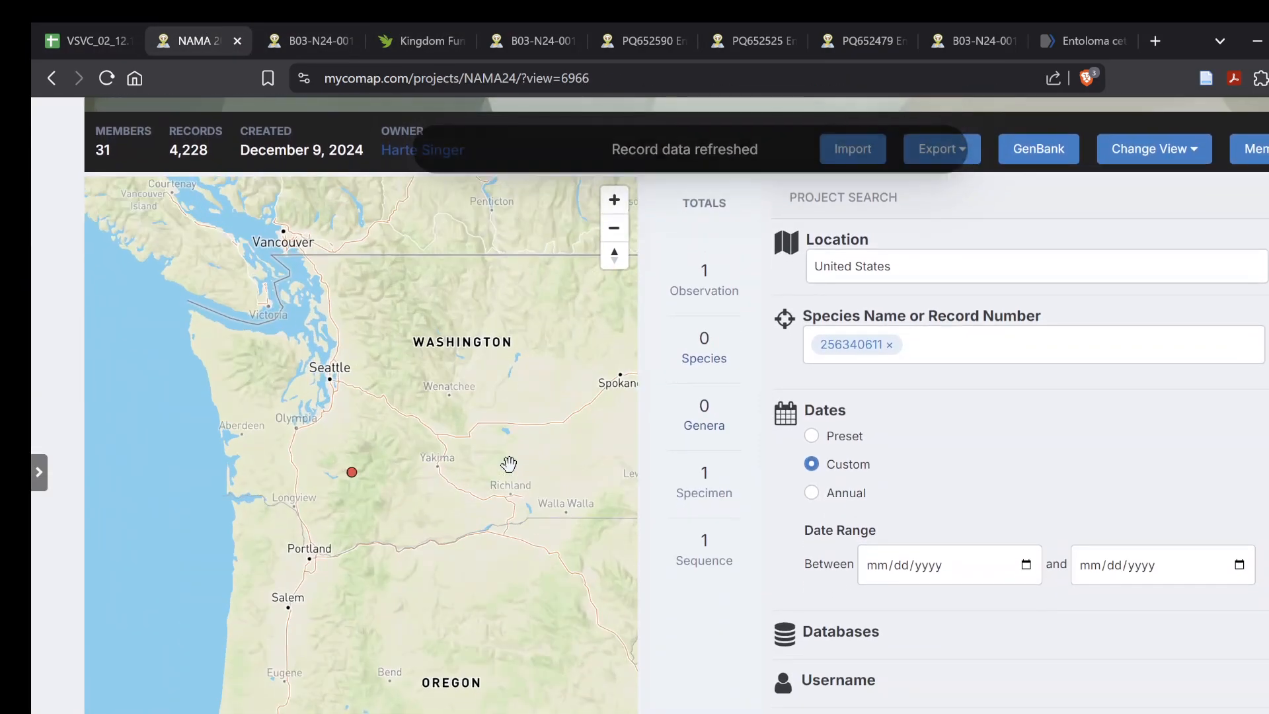
scroll(674, 601, down, 10)
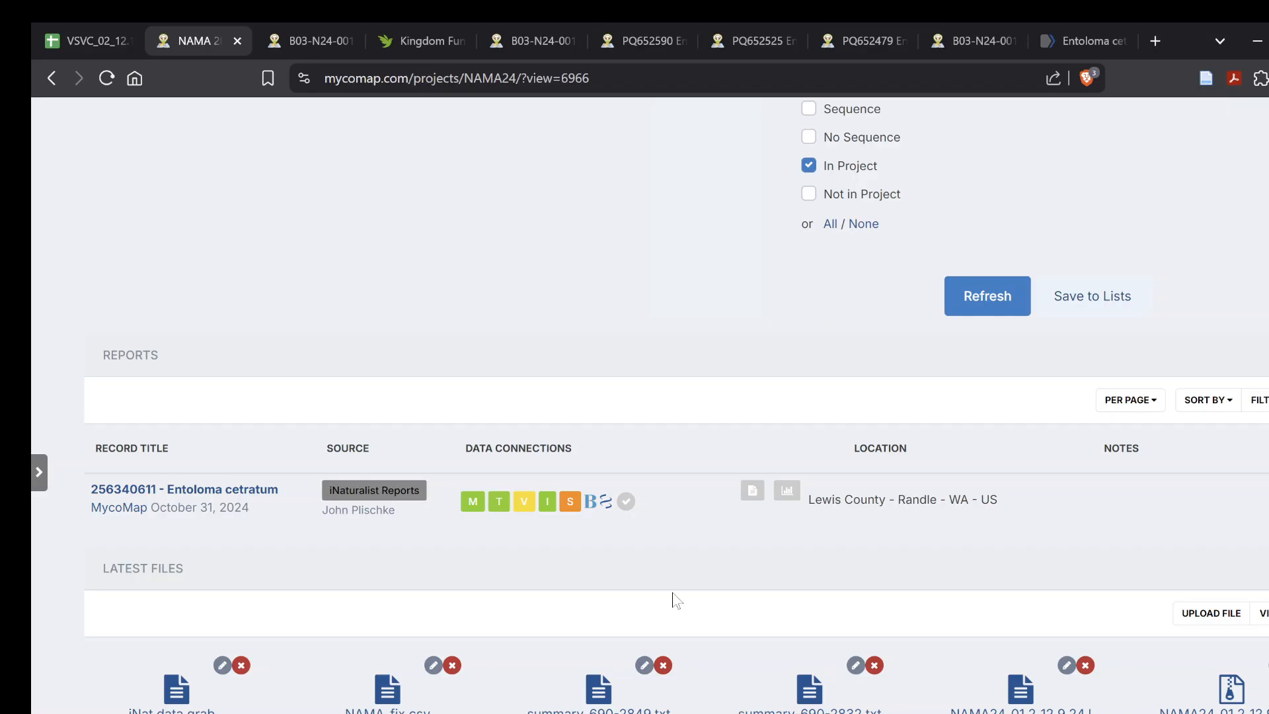
click(626, 501)
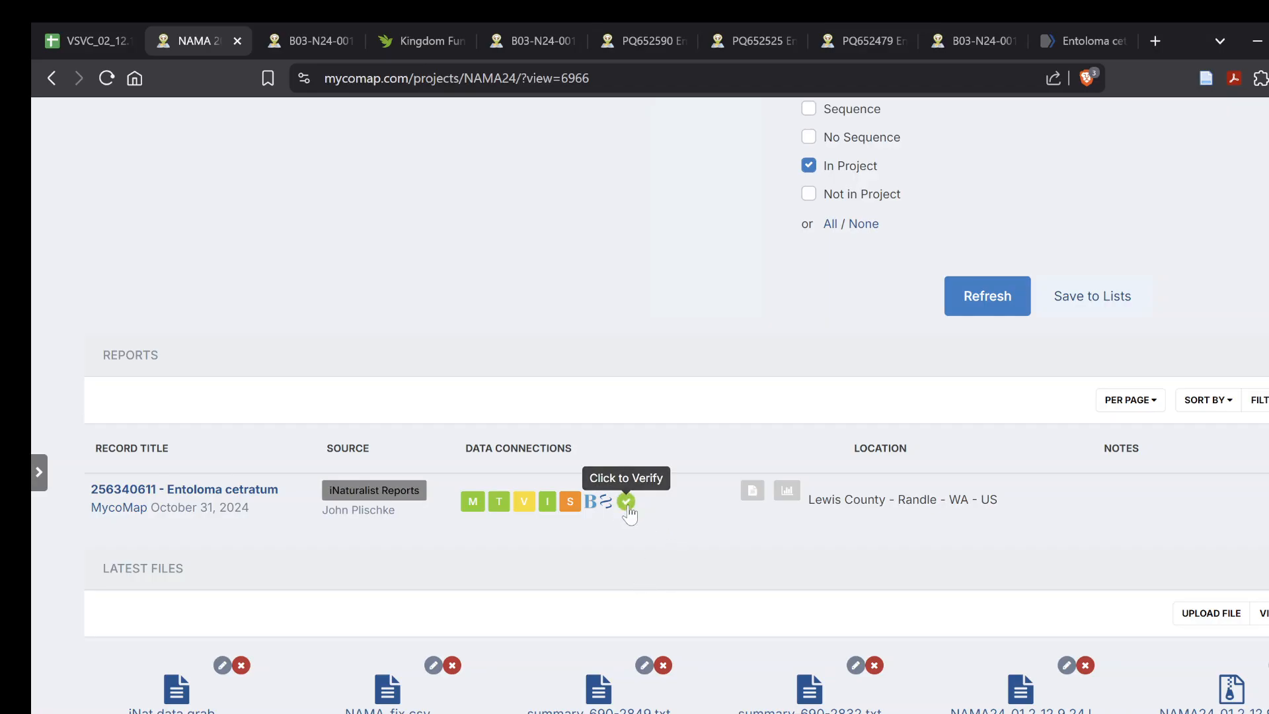
click(99, 30)
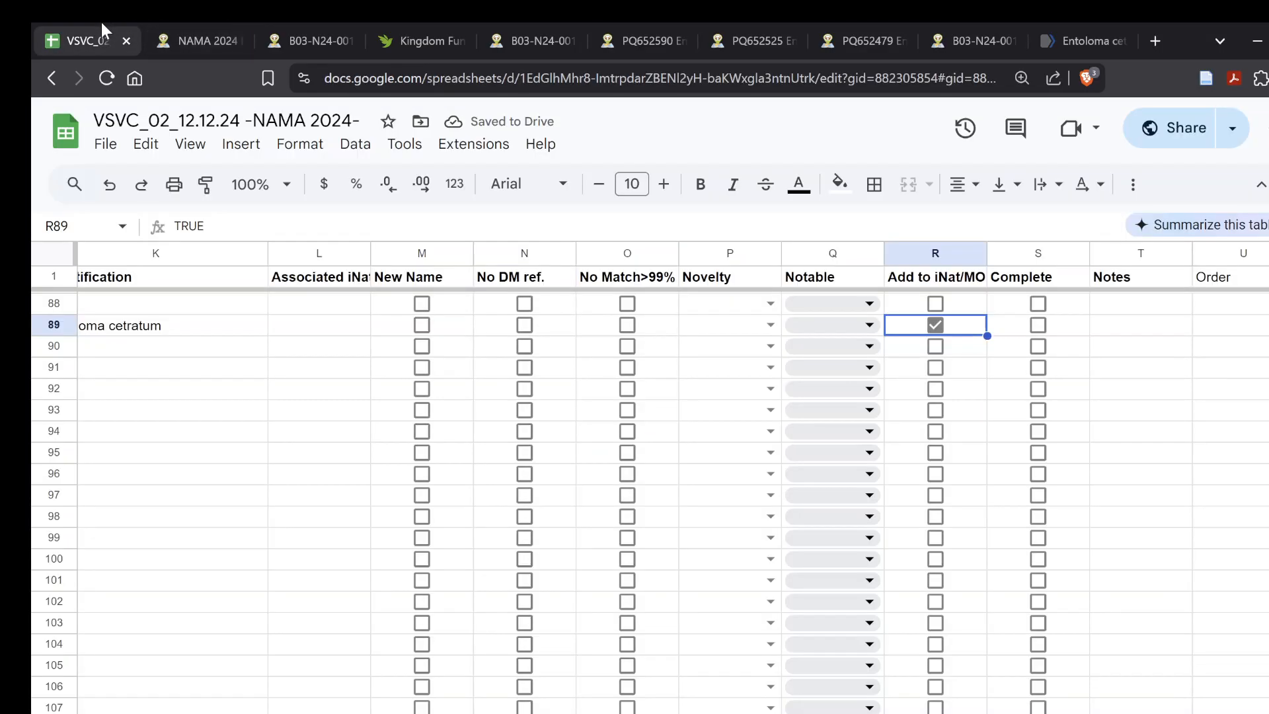
click(1048, 328)
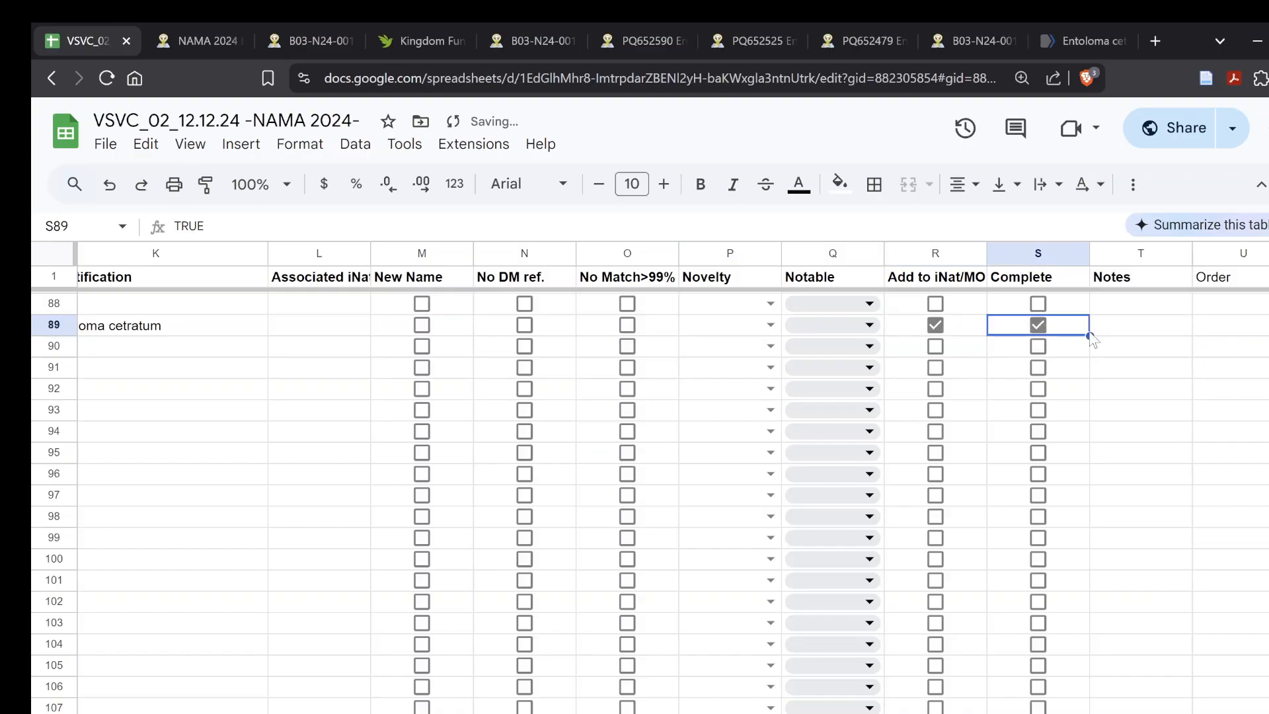
Switch to the iNaturalist observation and copy the full comment text beneath the Entoloma cetratum identification.
click(433, 34)
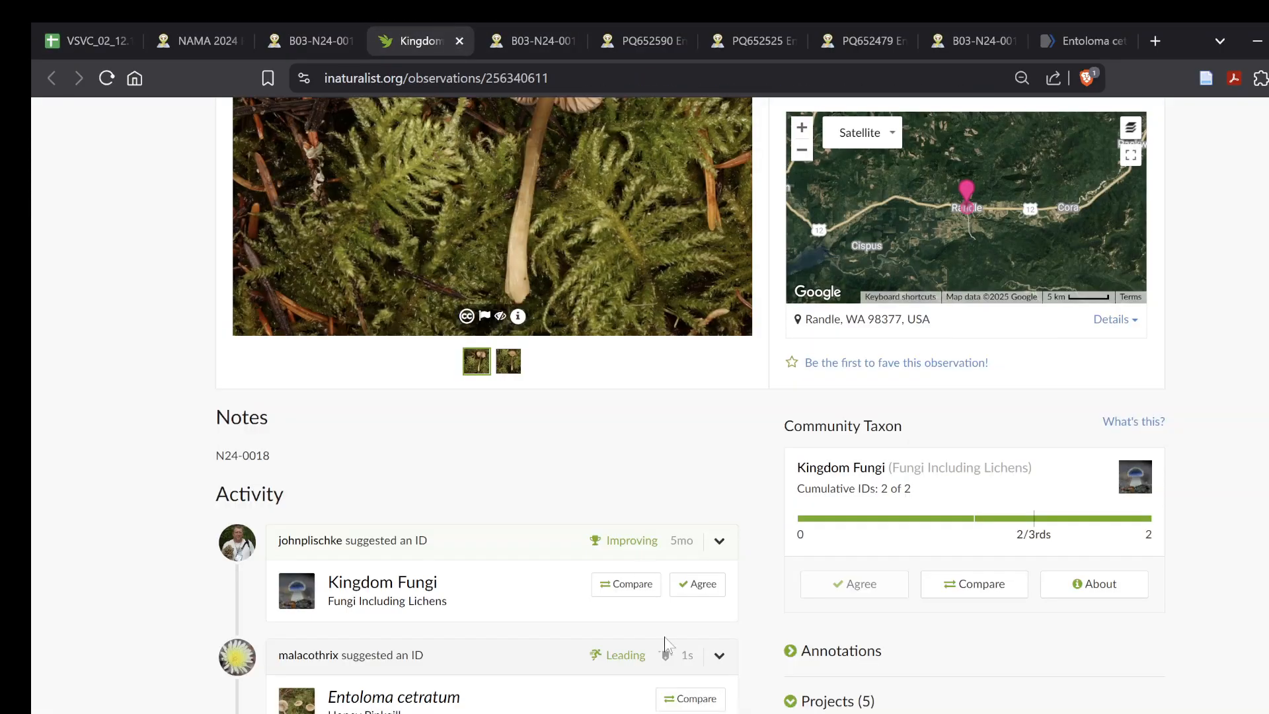
scroll(641, 568, down, 2)
drag(586, 598, 274, 565)
click(274, 564)
drag(587, 595, 278, 549)
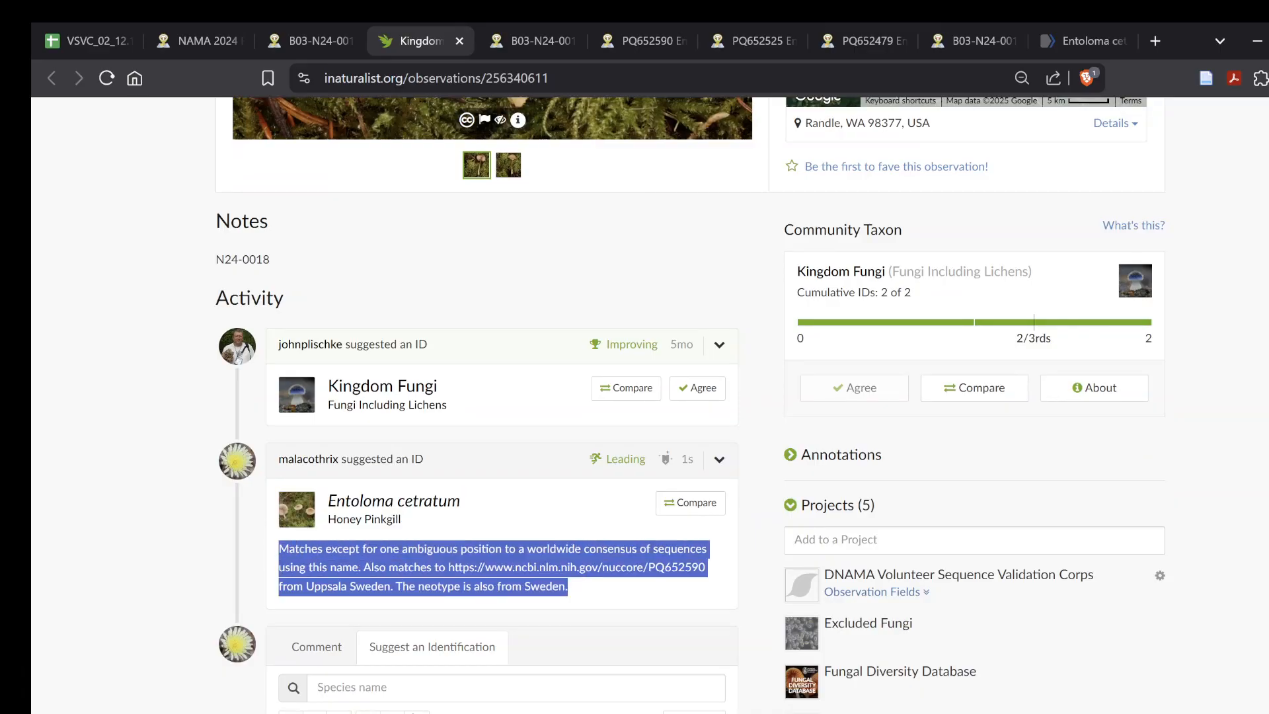
Back in the tracking spreadsheet, paste the copied identification comment into row 89's Notes cell as values only.
click(51, 36)
click(1146, 330)
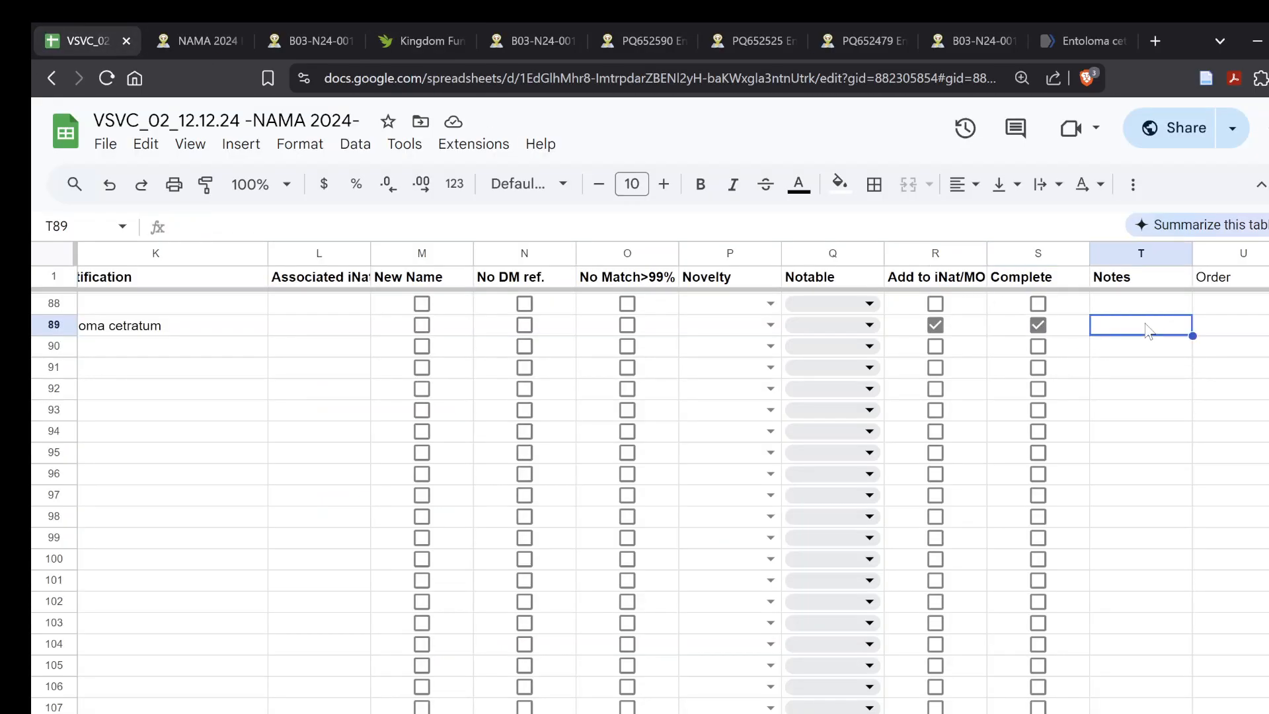
text(Matches except for one ambiguous position to a worldwide consensus of sequences using this name. Also matches to https://www.ncbi.nlm.nih.gov/nuccore/PQ652590)
click(1219, 358)
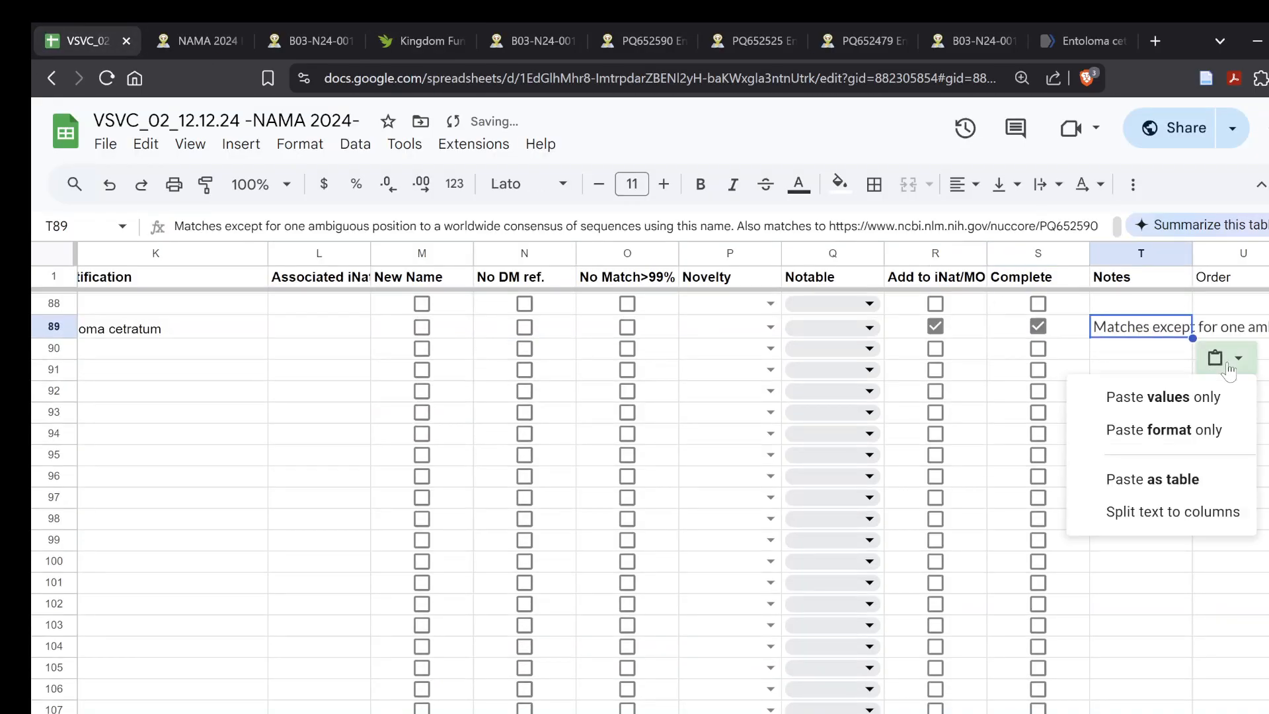
click(1176, 409)
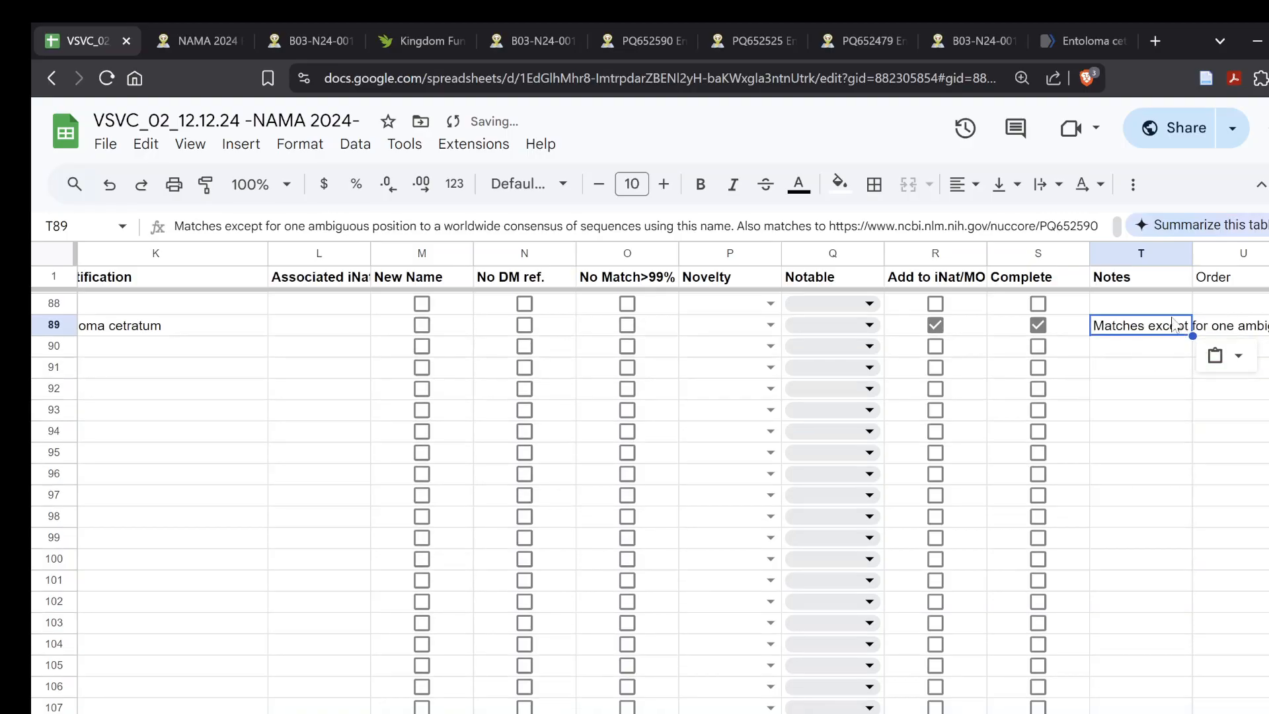
click(1165, 444)
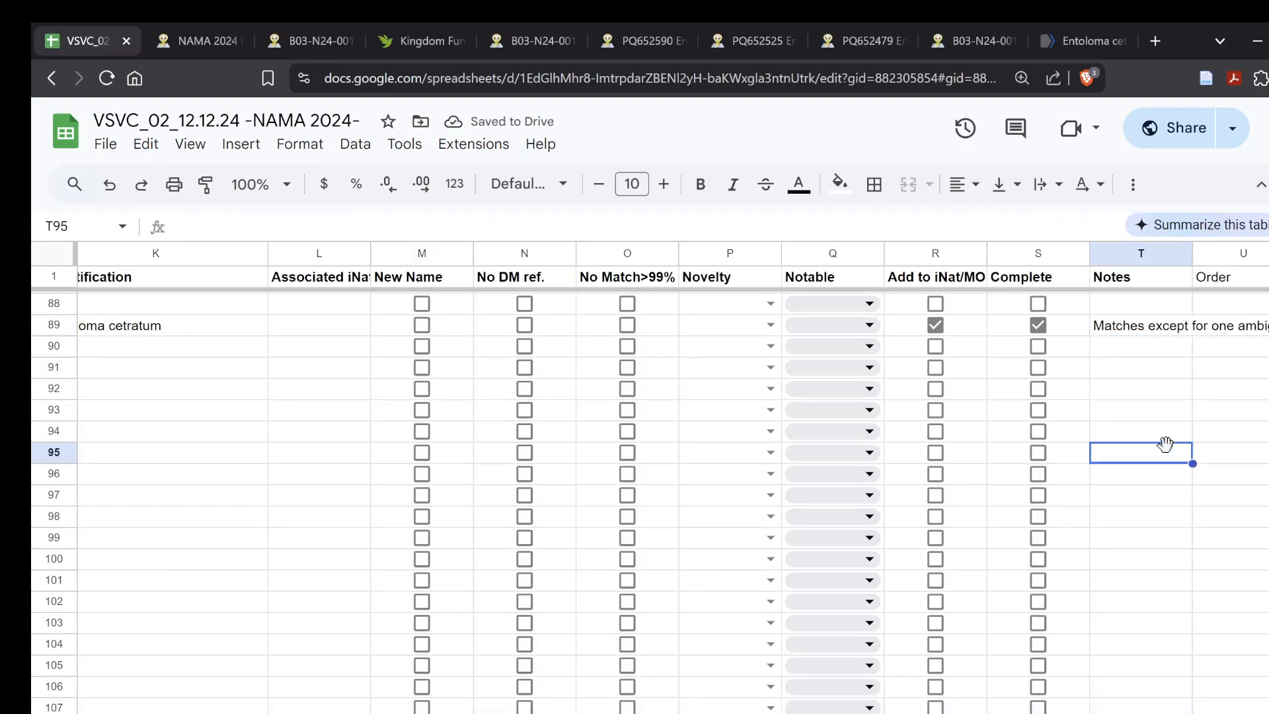